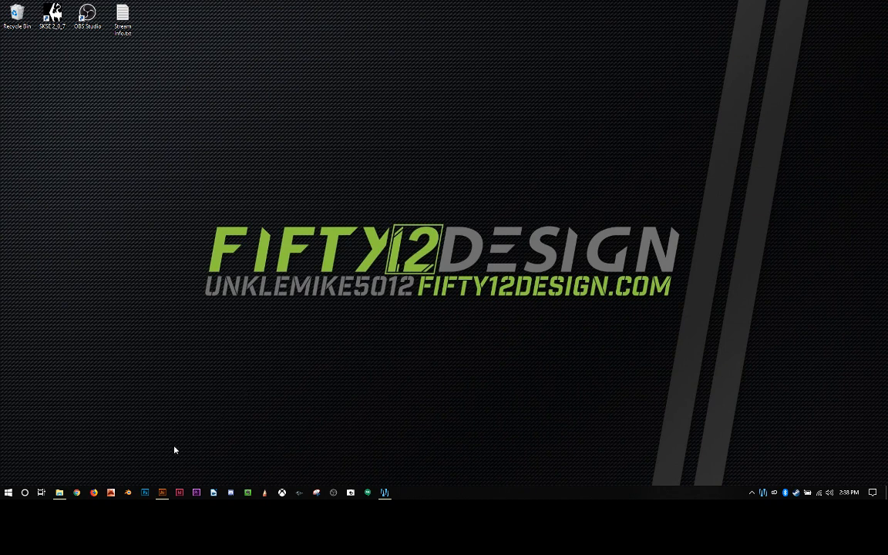
# Step: Switch to Adobe Illustrator and select the linked gorilla face image on the artboard
pyautogui.click(158, 492)
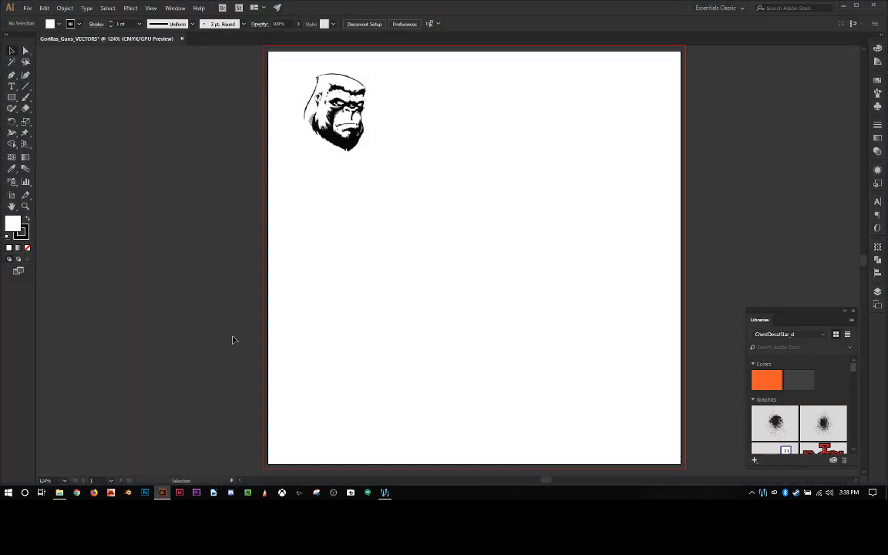
pyautogui.scroll(1, 234, 340)
pyautogui.scroll(-1, 234, 341)
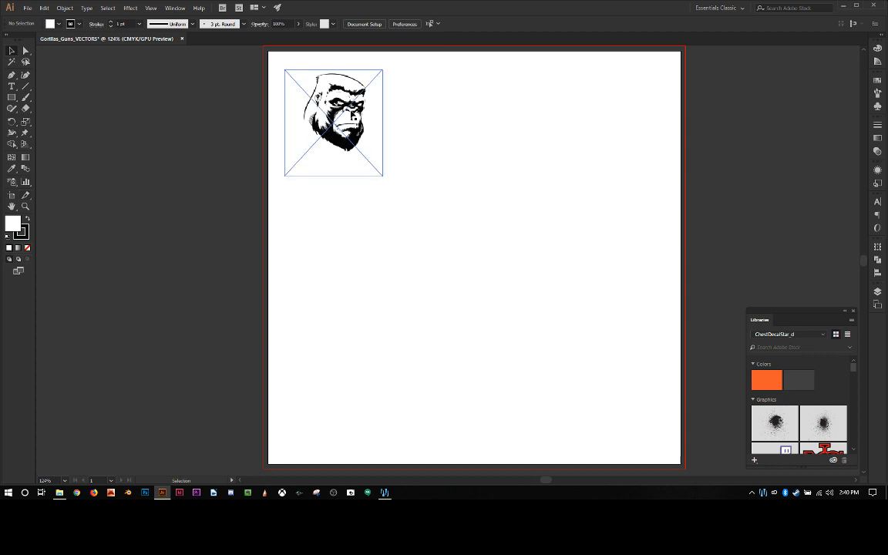
pyautogui.click(352, 114)
pyautogui.click(311, 229)
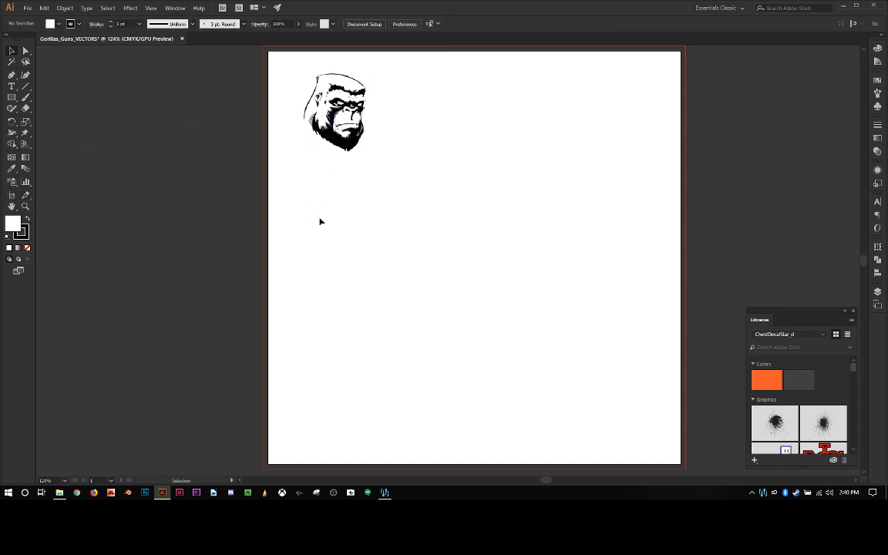
pyautogui.click(346, 119)
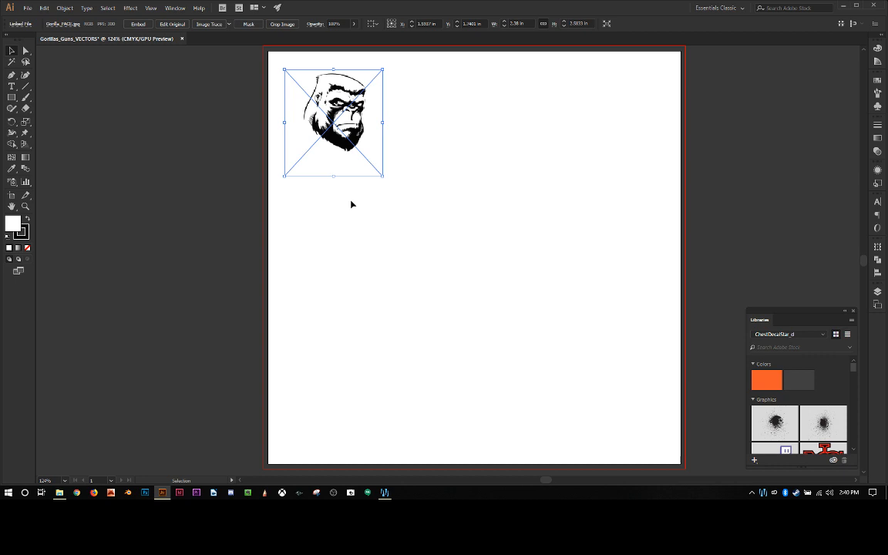
pyautogui.click(178, 9)
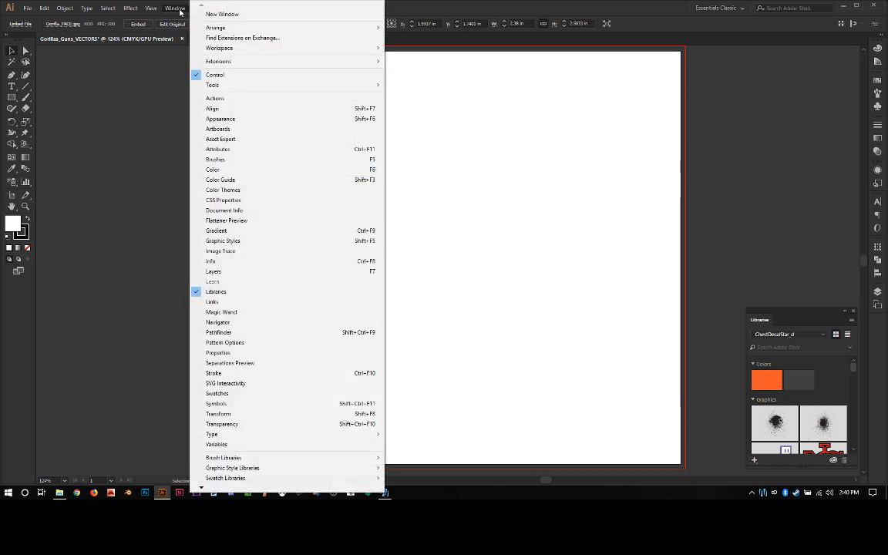
pyautogui.moveTo(151, 10)
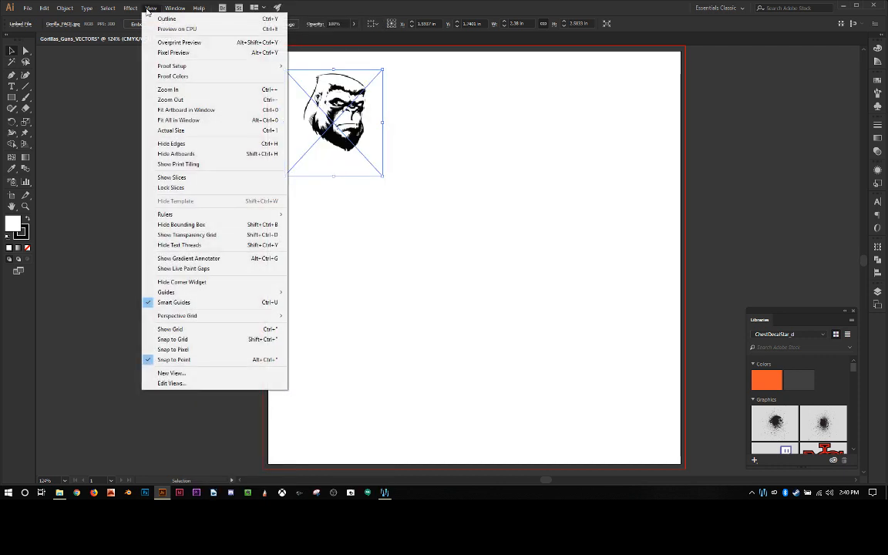
pyautogui.click(178, 42)
pyautogui.click(183, 136)
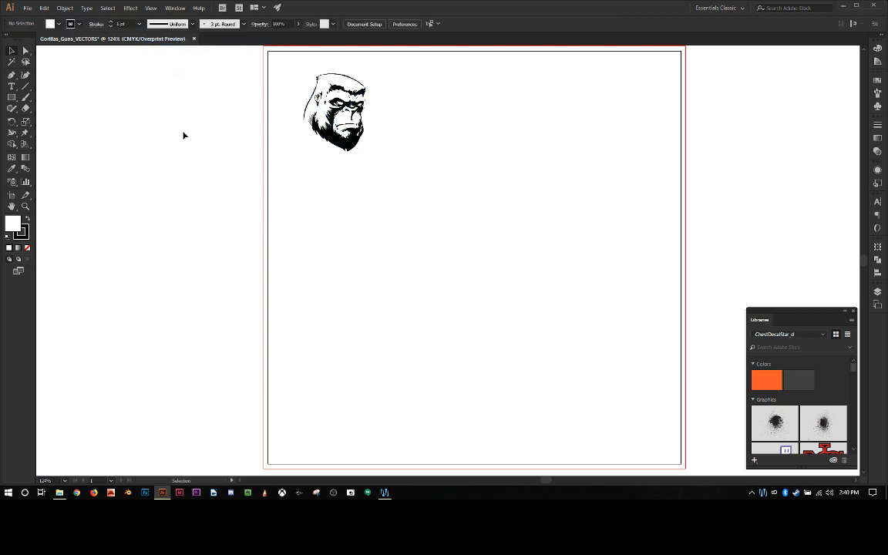
pyautogui.click(341, 170)
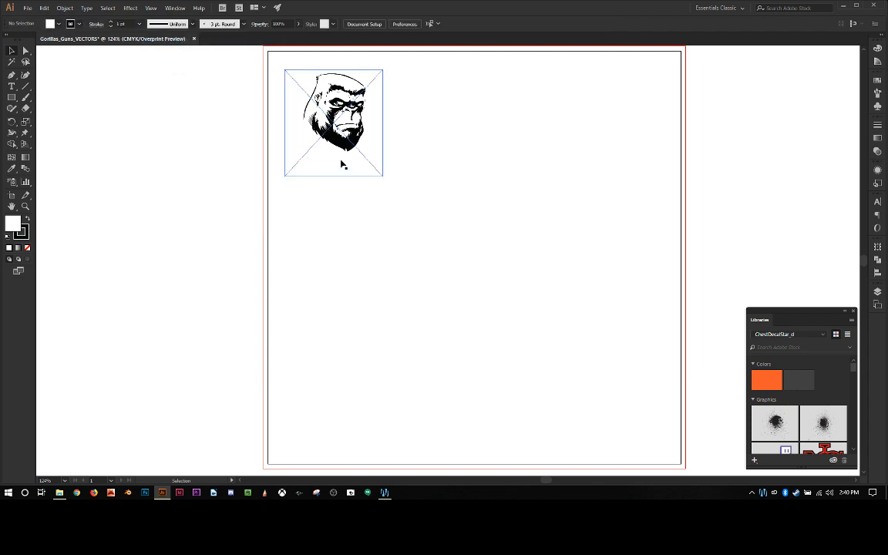
pyautogui.click(152, 9)
pyautogui.click(149, 38)
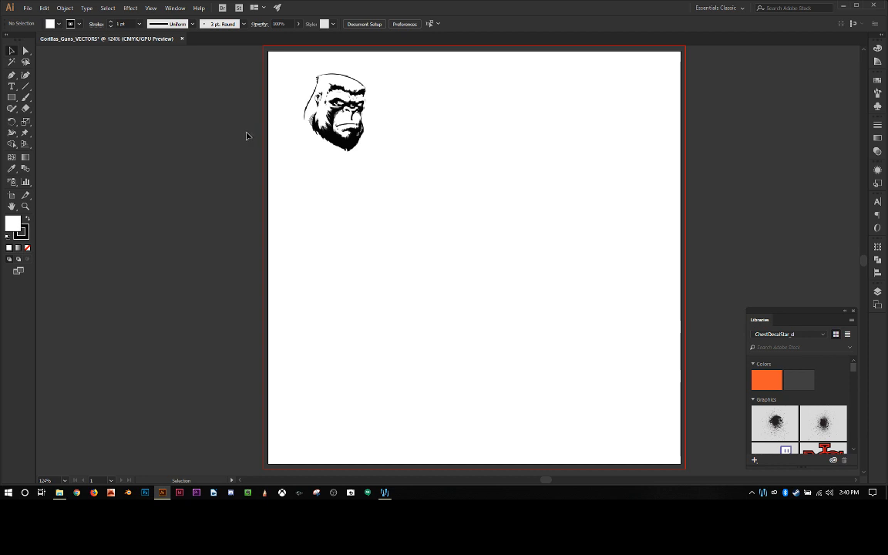
# Step: Show the rulers around the document
pyautogui.hotkey('ctrl', 'r')
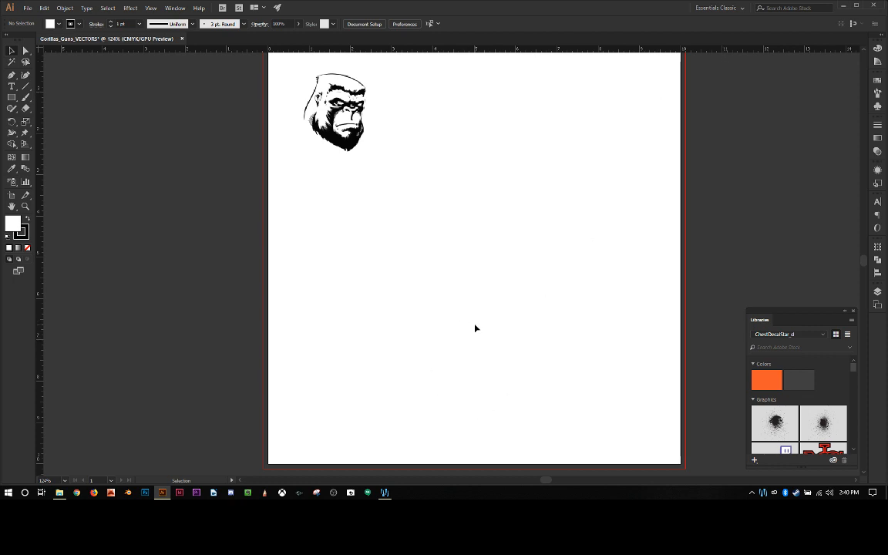
pyautogui.scroll(1, 475, 329)
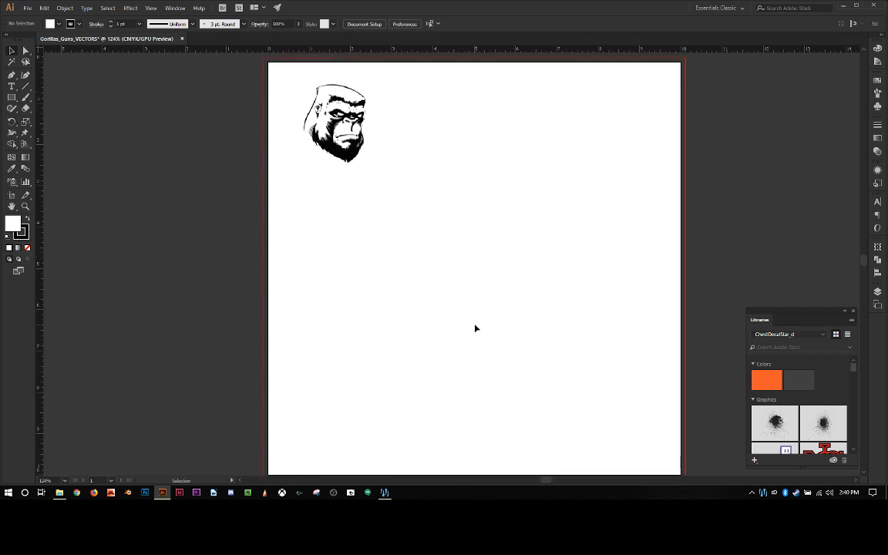
pyautogui.scroll(-1, 475, 329)
pyautogui.scroll(1, 475, 329)
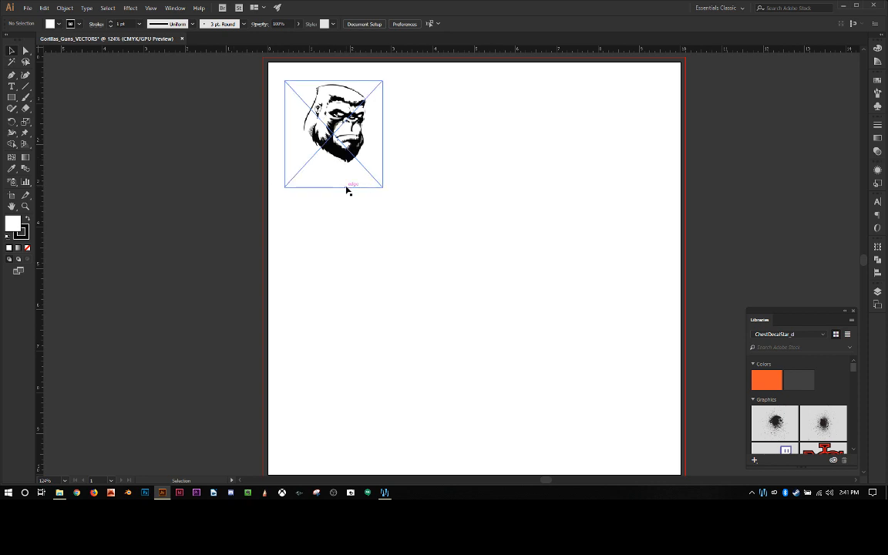
pyautogui.scroll(1, 329, 172)
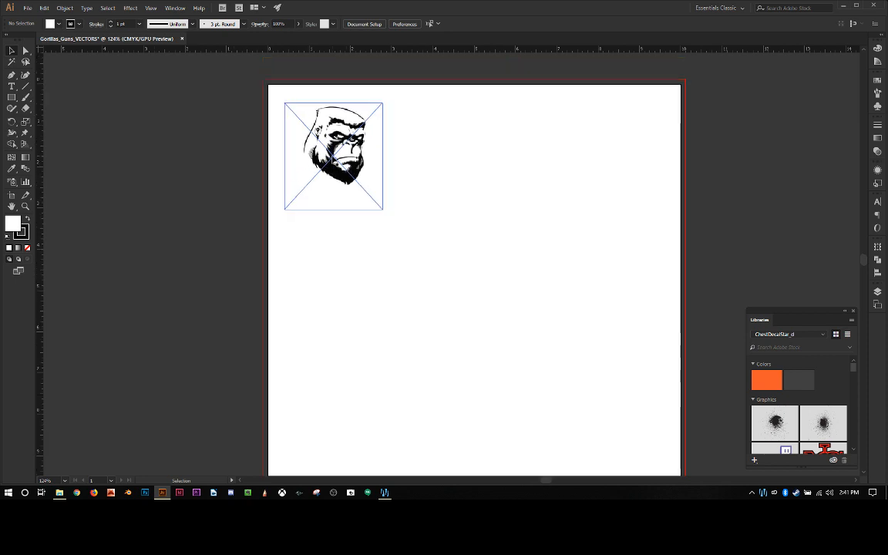
# Step: Move the gorilla image farther right on the artboard, centring it at about X 2.4 in, Y 1.86 in
pyautogui.press('space')
pyautogui.hotkey('ctrl', '=')
pyautogui.hotkey('ctrl', '=')
pyautogui.hotkey('ctrl', '=')
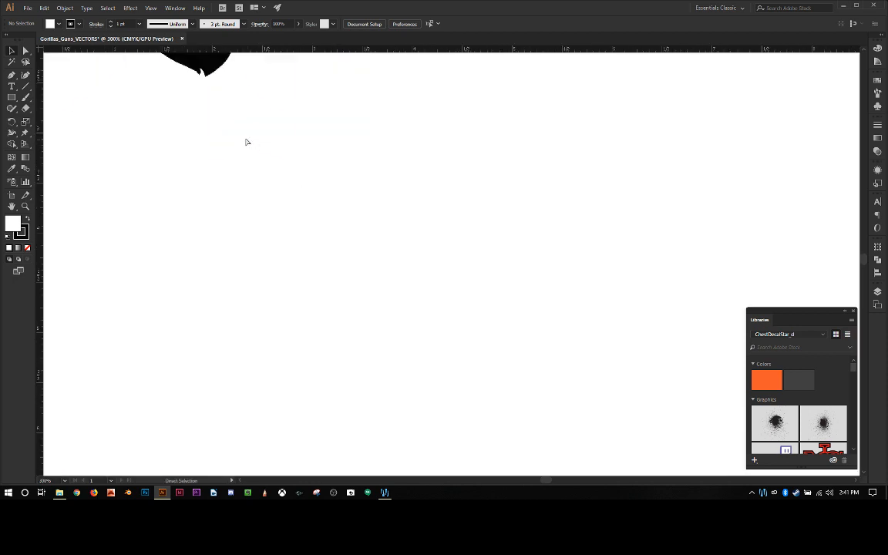
pyautogui.moveTo(226, 135); pyautogui.dragTo(386, 413)
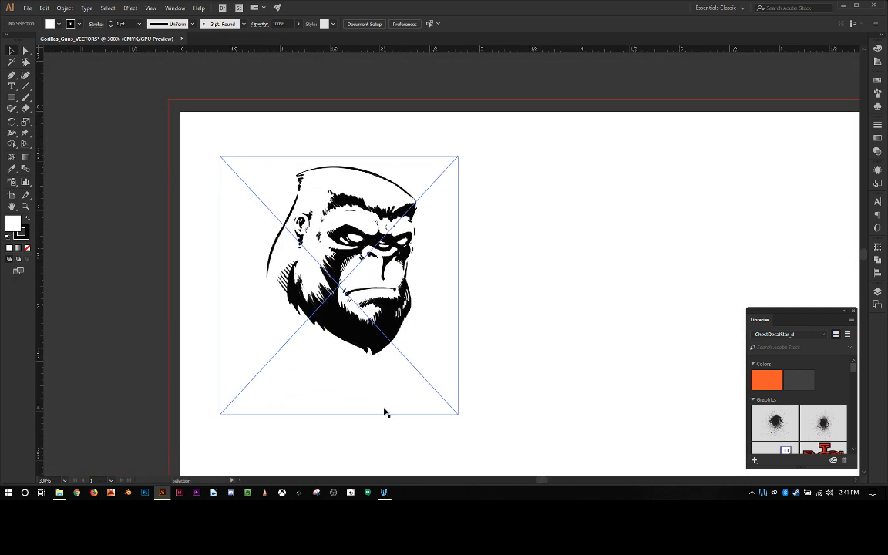
pyautogui.hotkey('ctrl', '=')
pyautogui.hotkey('ctrl', '=')
pyautogui.hotkey('ctrl', '=')
pyautogui.hotkey('ctrl', '=')
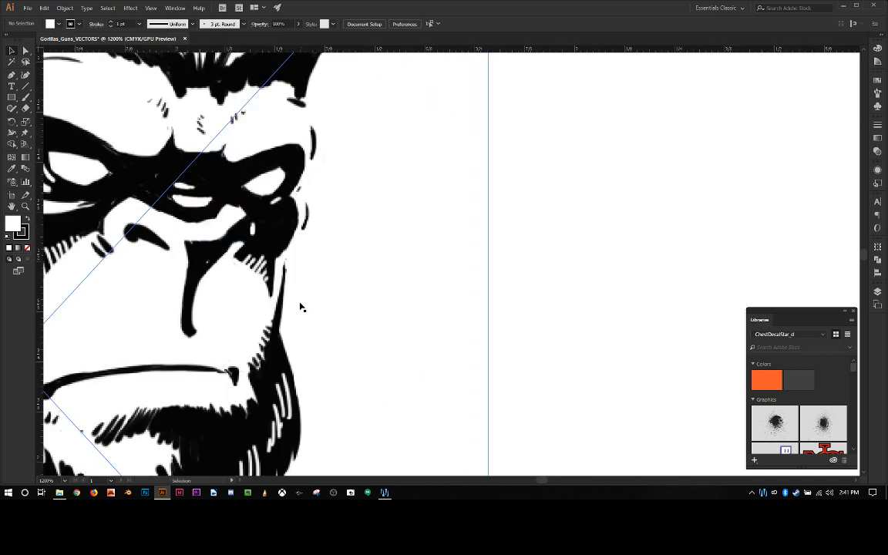
pyautogui.moveTo(243, 268); pyautogui.dragTo(357, 312)
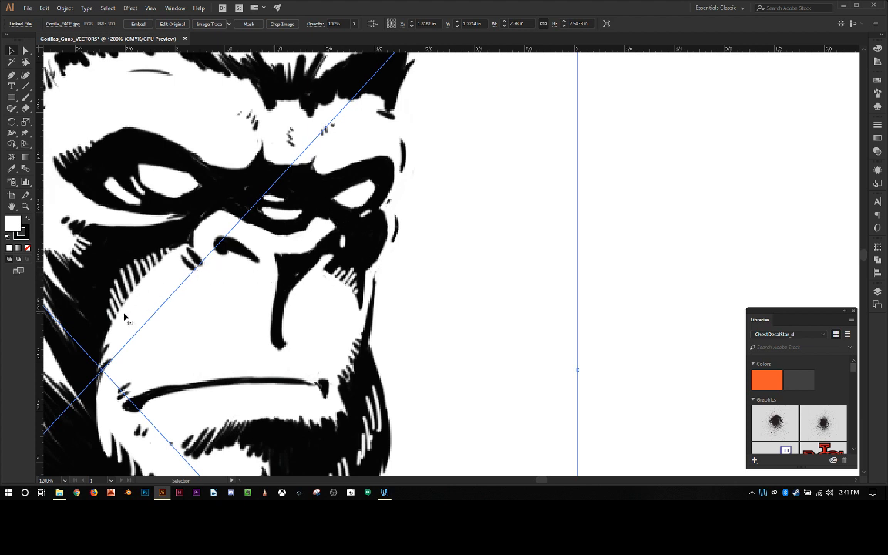
pyautogui.moveTo(216, 252); pyautogui.dragTo(438, 290)
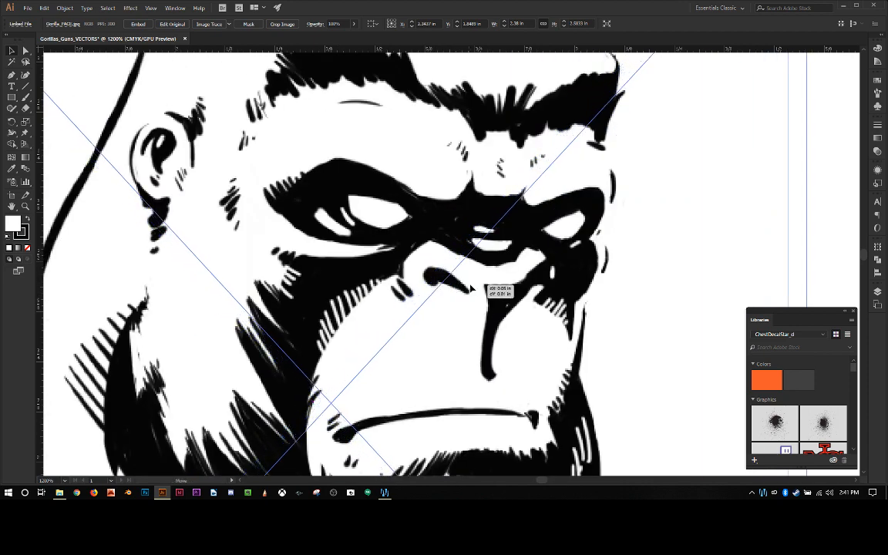
# Step: Examine the gorilla's line work up close, from the top of the head down to the beard
pyautogui.scroll(3, 459, 262)
pyautogui.scroll(1, 465, 225)
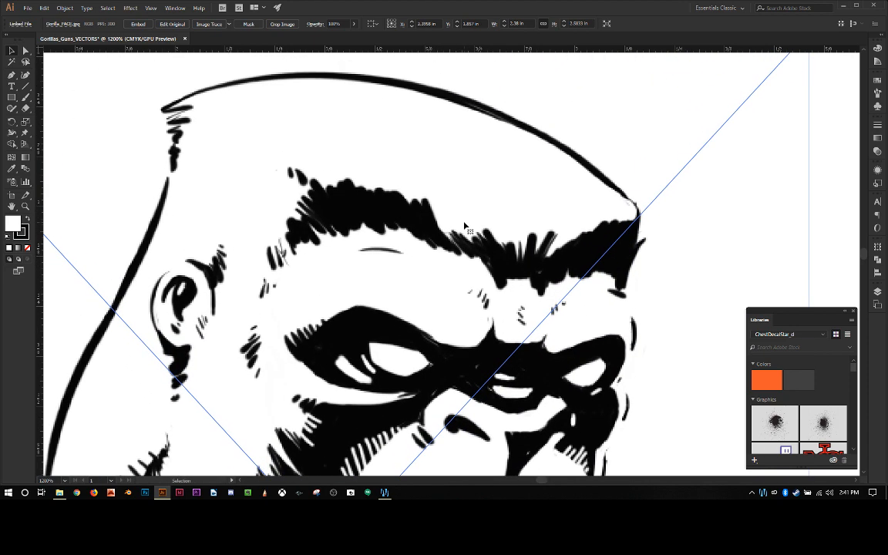
pyautogui.scroll(-5, 465, 225)
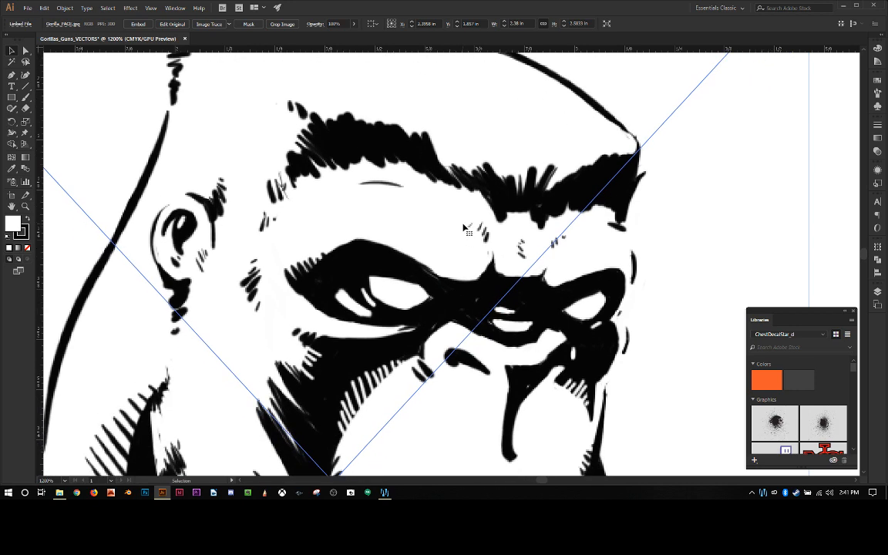
pyautogui.scroll(-3, 448, 229)
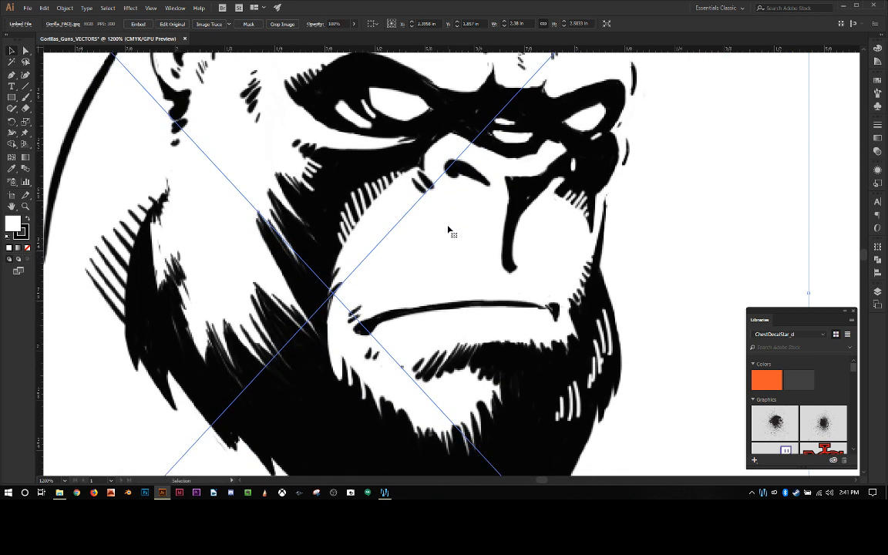
pyautogui.scroll(2, 448, 229)
pyautogui.scroll(1, 449, 229)
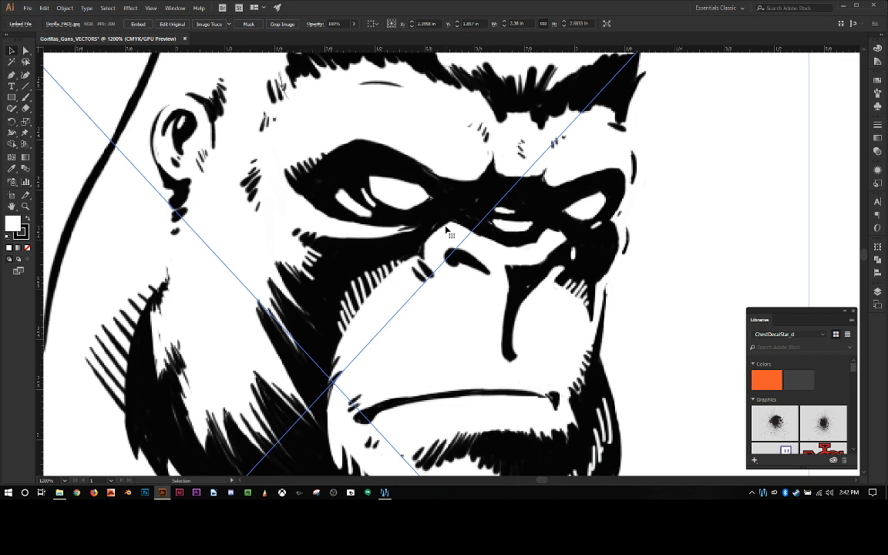
pyautogui.scroll(-4, 445, 229)
pyautogui.scroll(5, 445, 230)
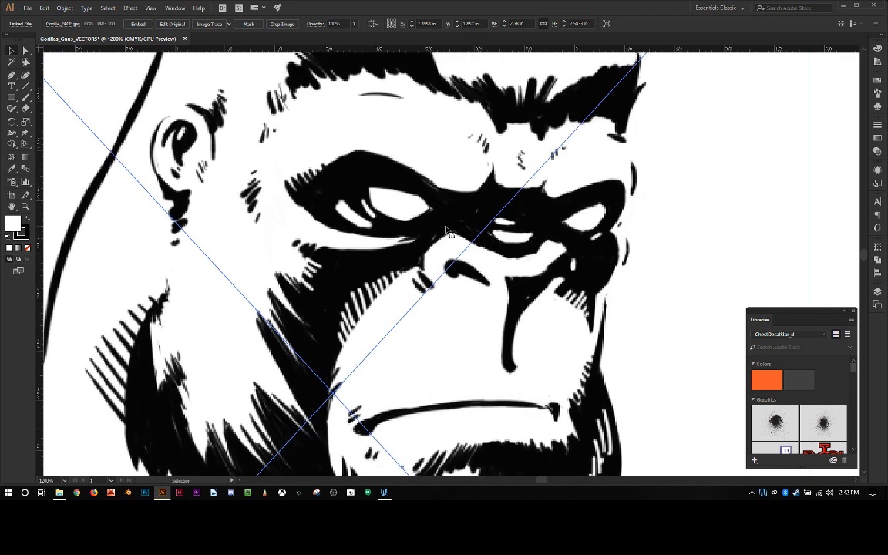
pyautogui.press('a')
pyautogui.press('v')
pyautogui.press('a')
pyautogui.press('v')
# Step: Duplicate the gorilla image and place the copy about 2.7 in to the right of the original
pyautogui.hotkey('ctrl', '-')
pyautogui.hotkey('ctrl', '-')
pyautogui.hotkey('ctrl', '-')
pyautogui.hotkey('ctrl', '-')
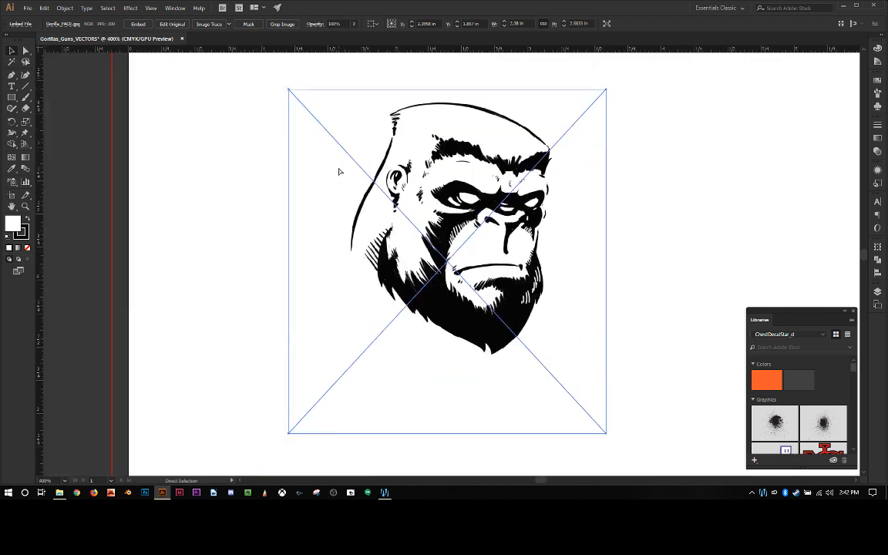
pyautogui.moveTo(339, 171); pyautogui.dragTo(531, 174)
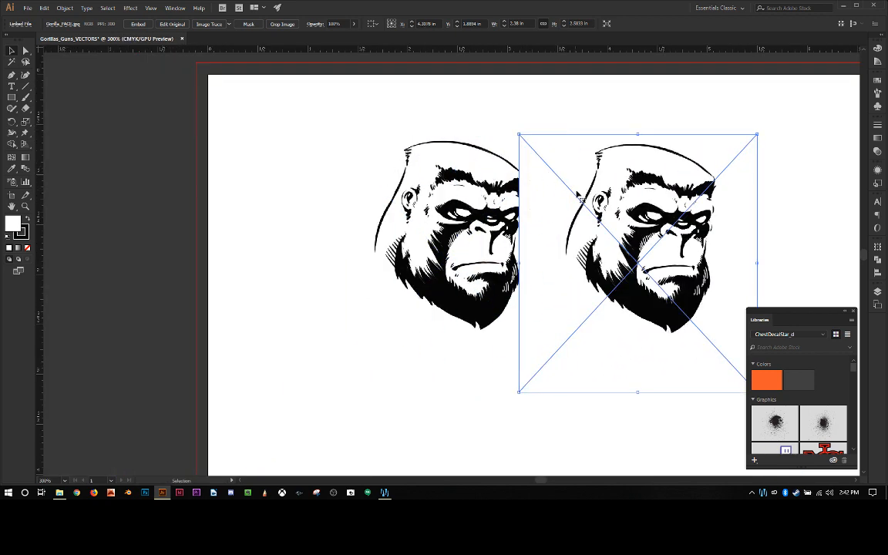
pyautogui.moveTo(580, 195); pyautogui.dragTo(654, 188)
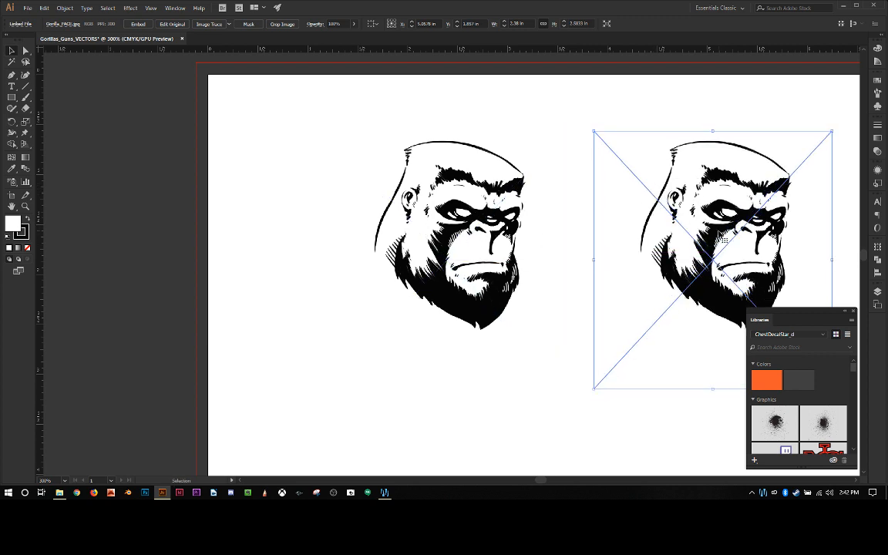
# Step: Move the gorilla copy closer to the original, to about 2 in between their centres
pyautogui.click(386, 205)
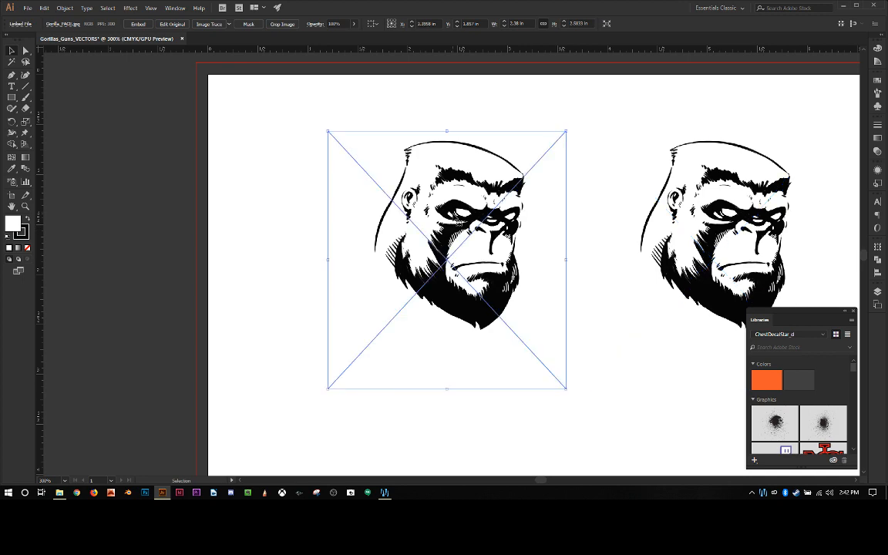
pyautogui.scroll(2, 460, 213)
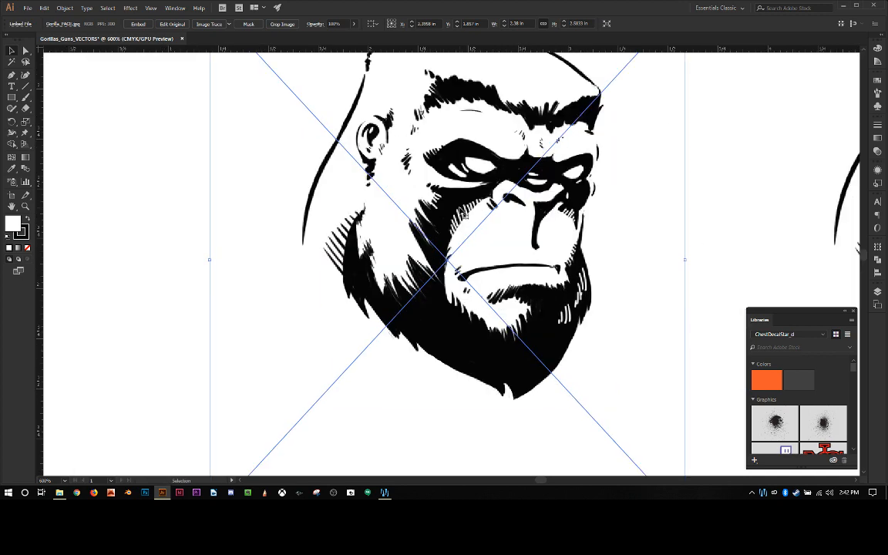
pyautogui.moveTo(461, 213); pyautogui.dragTo(267, 269)
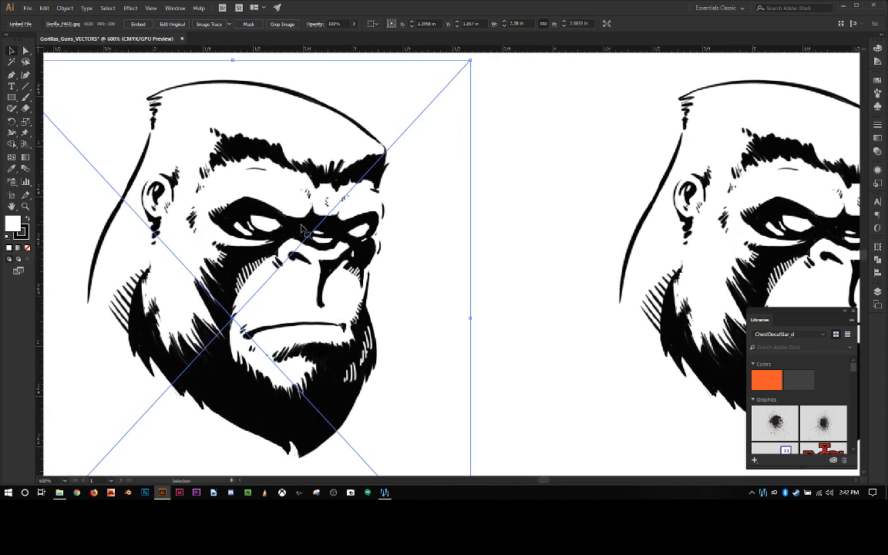
pyautogui.click(623, 270)
pyautogui.moveTo(639, 270); pyautogui.dragTo(510, 260)
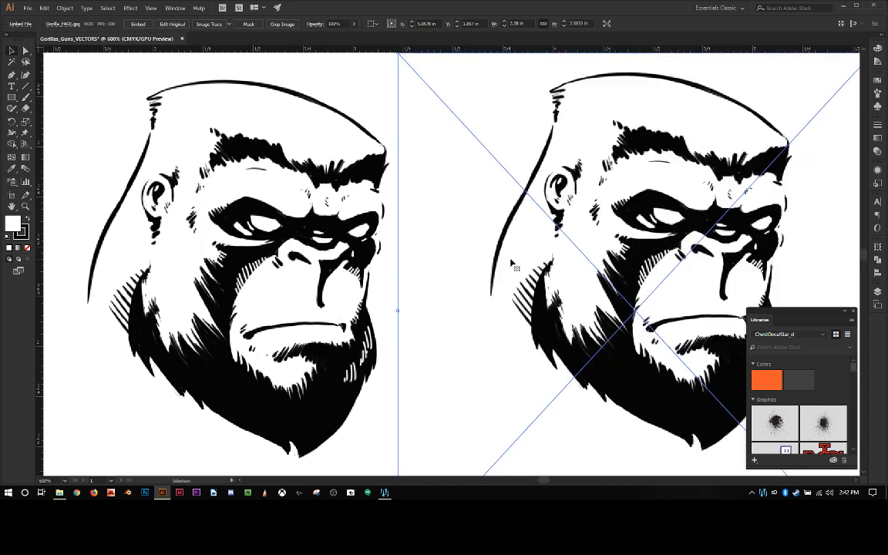
# Step: Select both gorilla images and align their vertical centres with each other
pyautogui.click(378, 265)
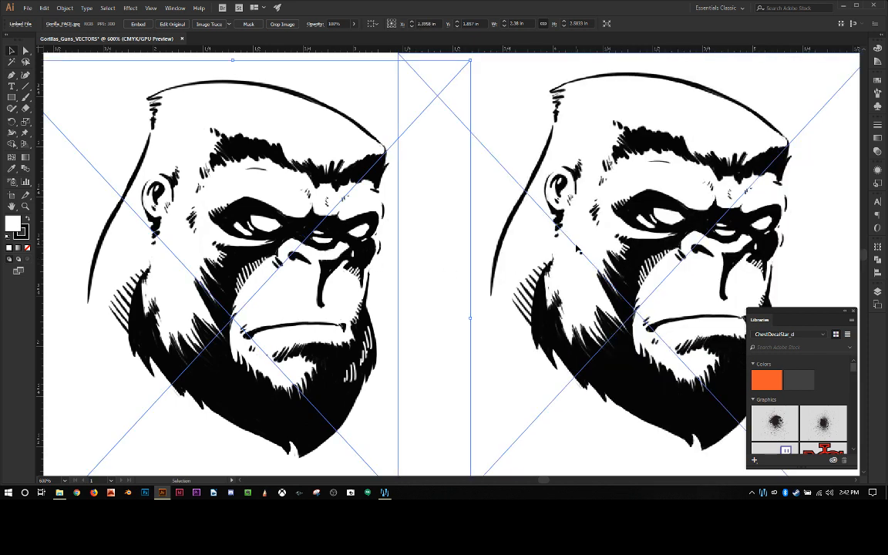
pyautogui.keyDown('shift'); pyautogui.click(517, 219); pyautogui.keyUp('shift')
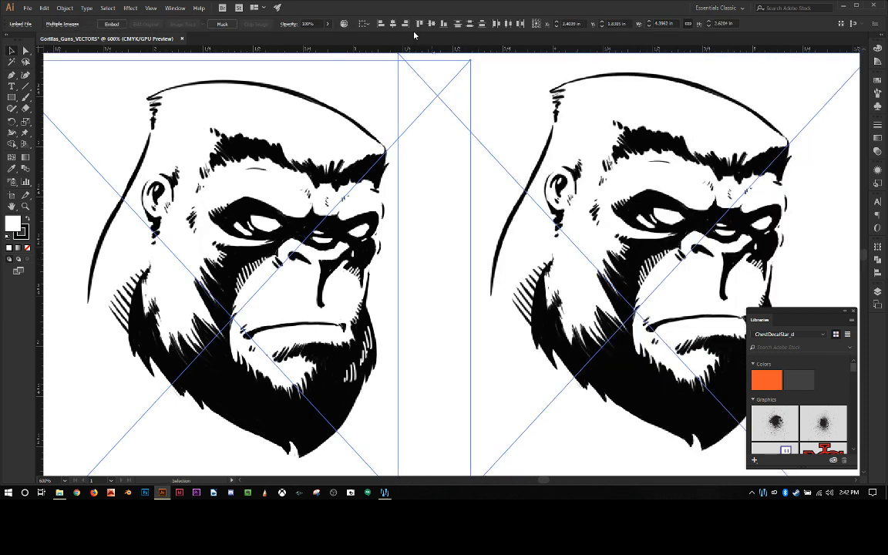
pyautogui.click(392, 23)
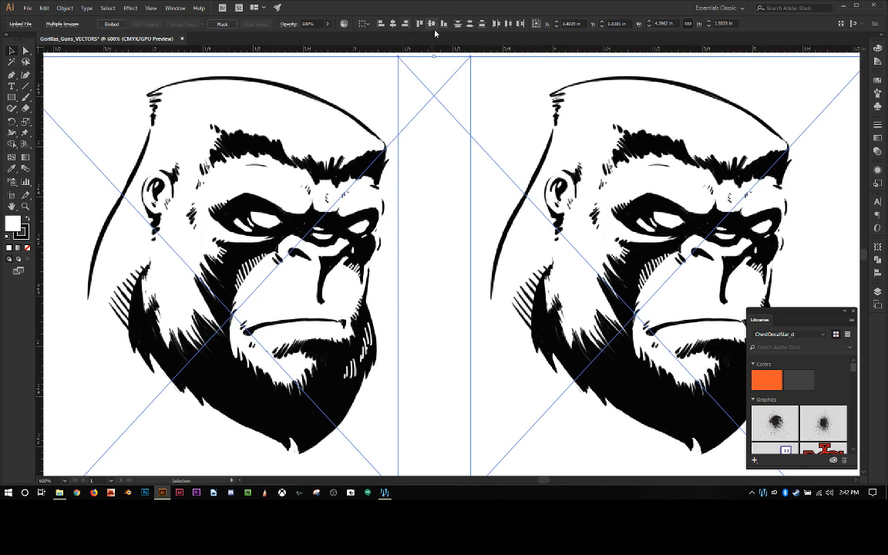
# Step: Select only the left gorilla image, leaving the right copy unselected
pyautogui.click(733, 177)
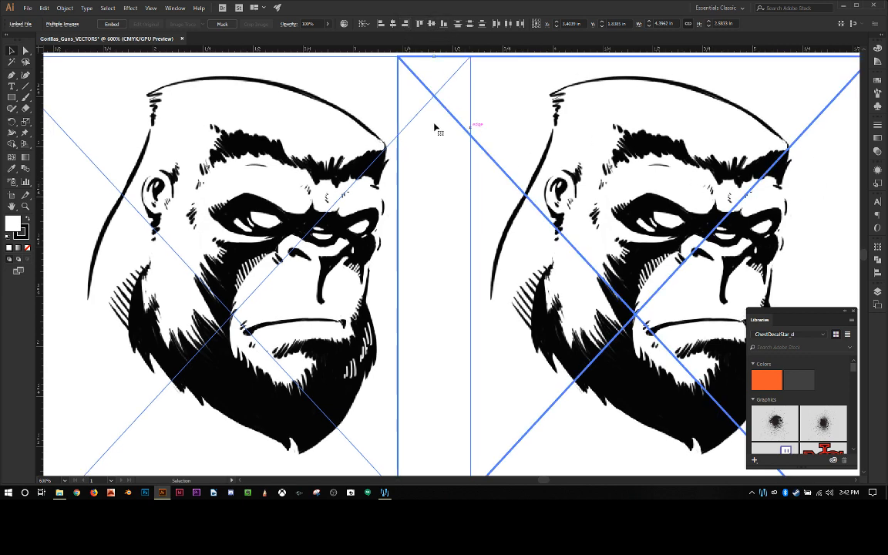
pyautogui.click(381, 58)
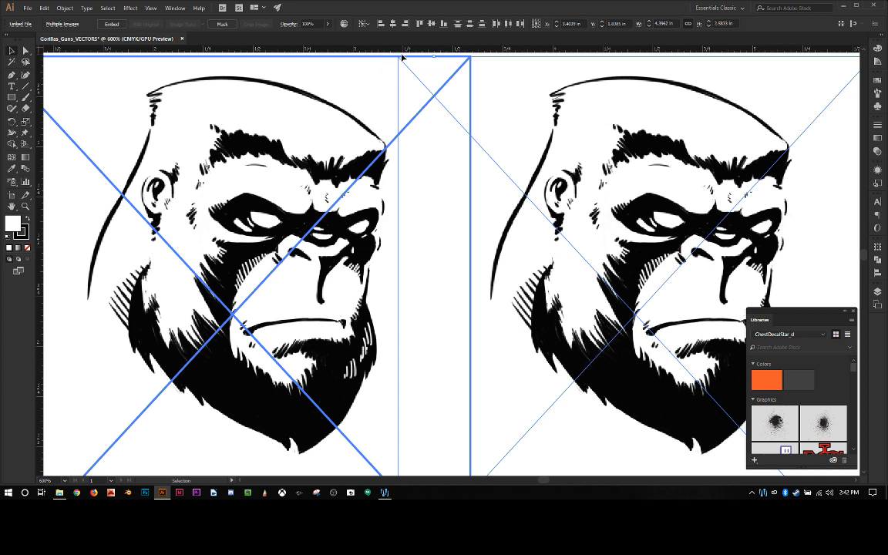
pyautogui.click(357, 49)
pyautogui.click(301, 171)
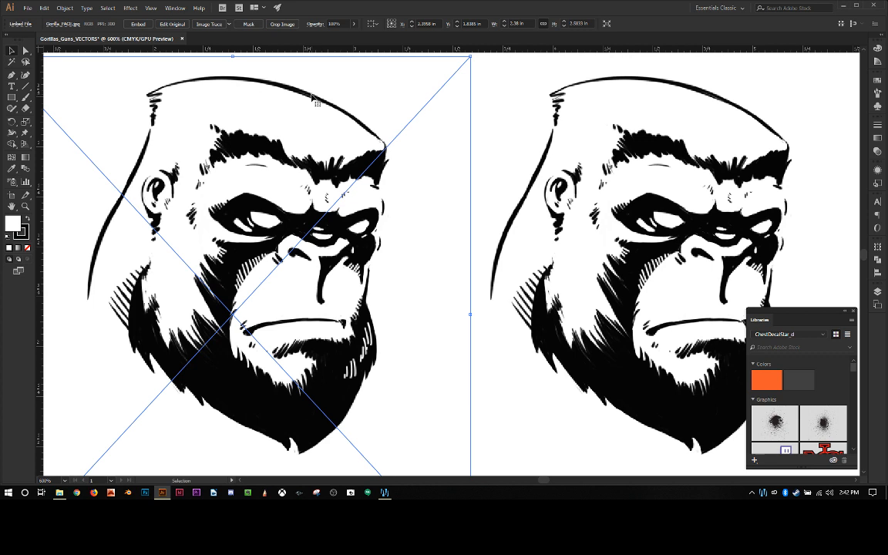
# Step: Try the Line Art and Technical Drawing image-trace presets on the left gorilla image, undoing each trace
pyautogui.click(229, 26)
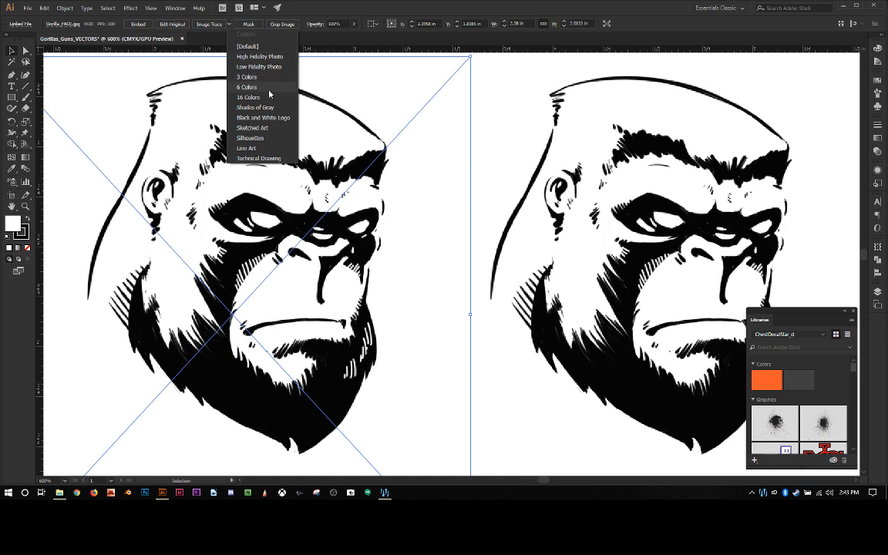
pyautogui.click(263, 150)
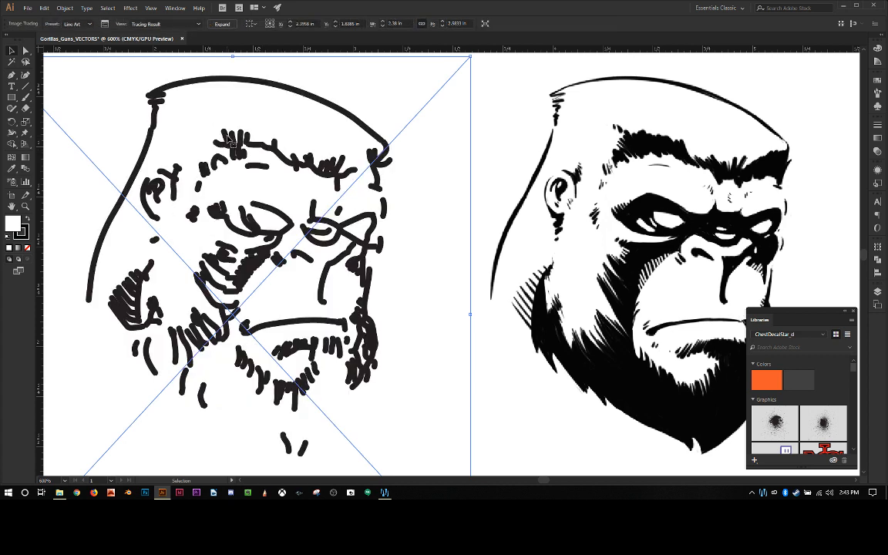
pyautogui.hotkey('ctrl', 'z')
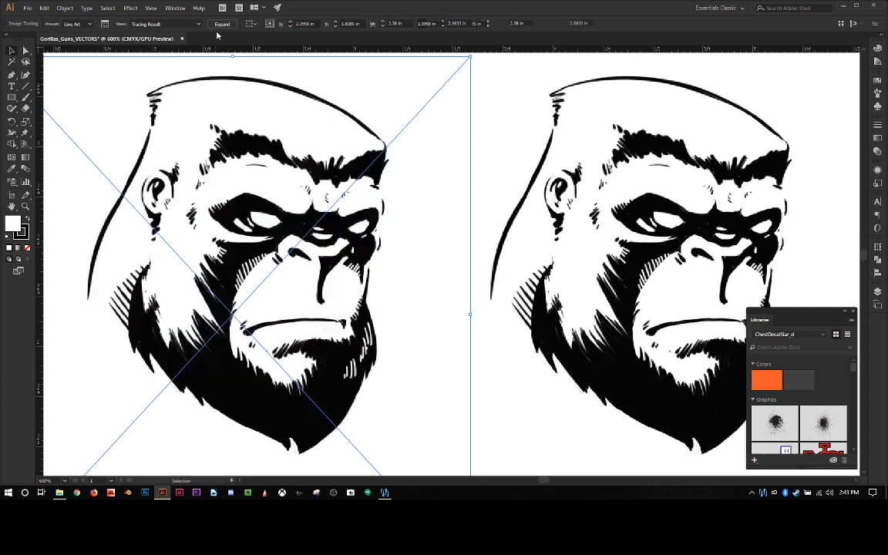
pyautogui.click(228, 25)
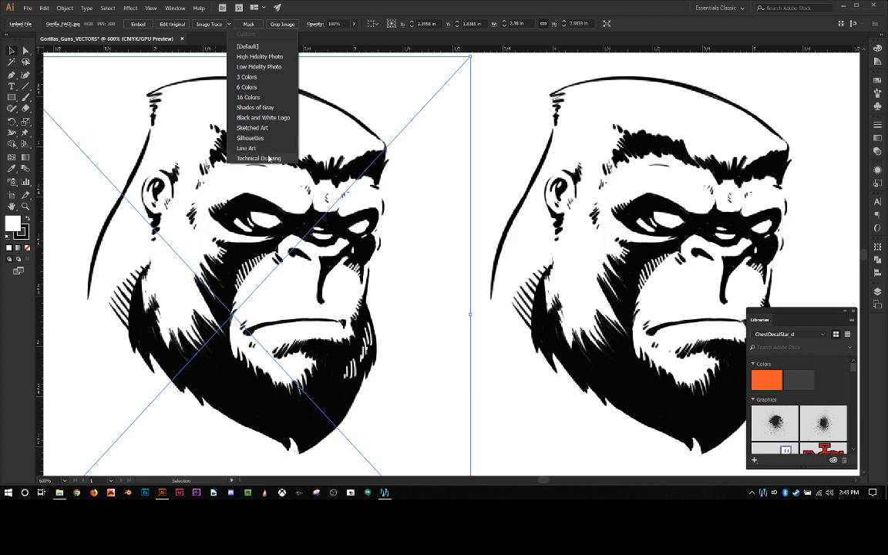
pyautogui.click(264, 158)
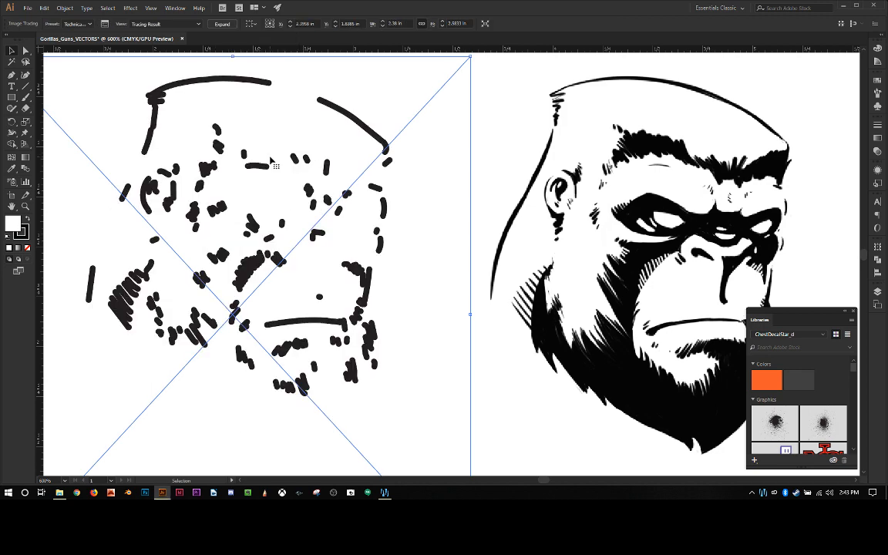
pyautogui.hotkey('ctrl', 'z')
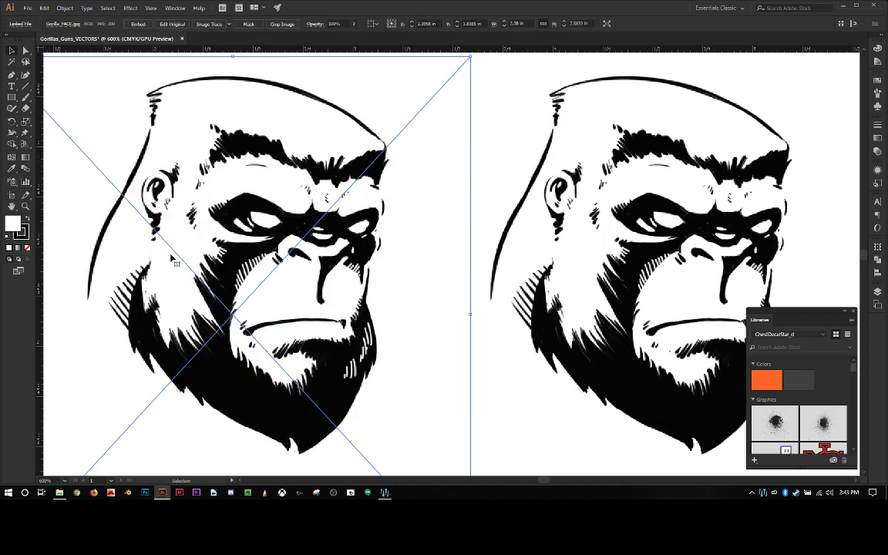
# Step: Trace the left gorilla image with the Sketched Art preset
pyautogui.click(230, 25)
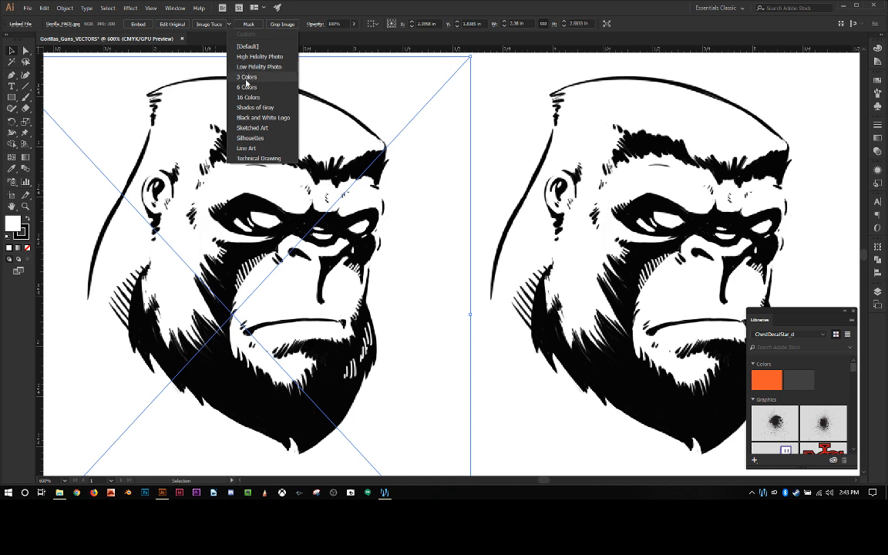
pyautogui.click(239, 127)
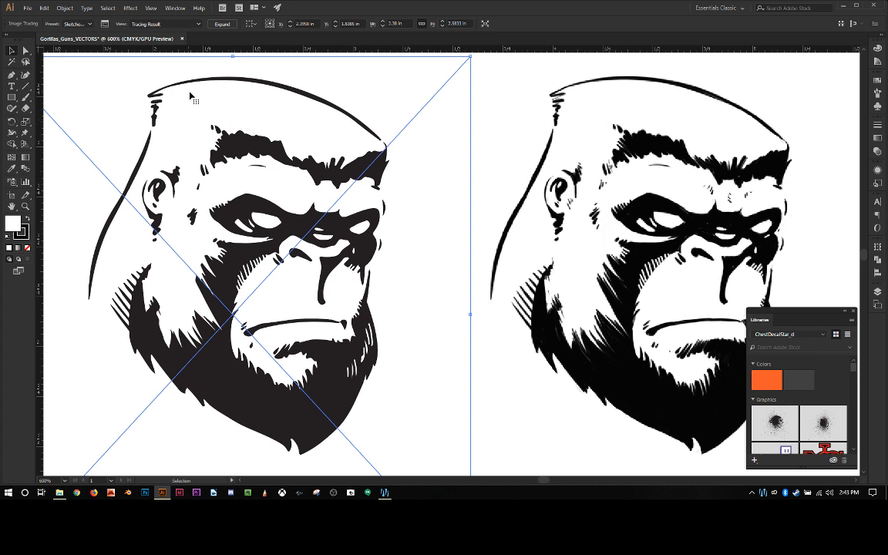
pyautogui.keyDown('shift'); pyautogui.click(419, 333); pyautogui.keyUp('shift')
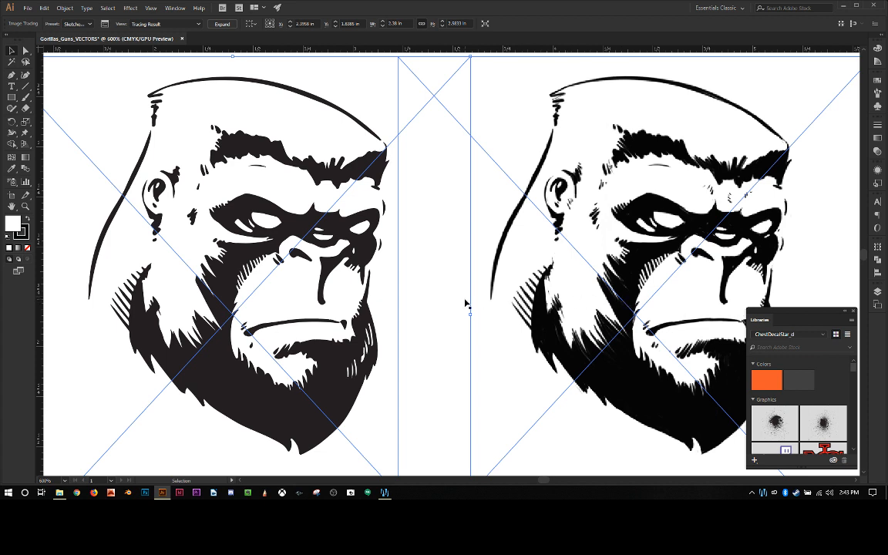
pyautogui.keyDown('shift'); pyautogui.click(471, 272); pyautogui.keyUp('shift')
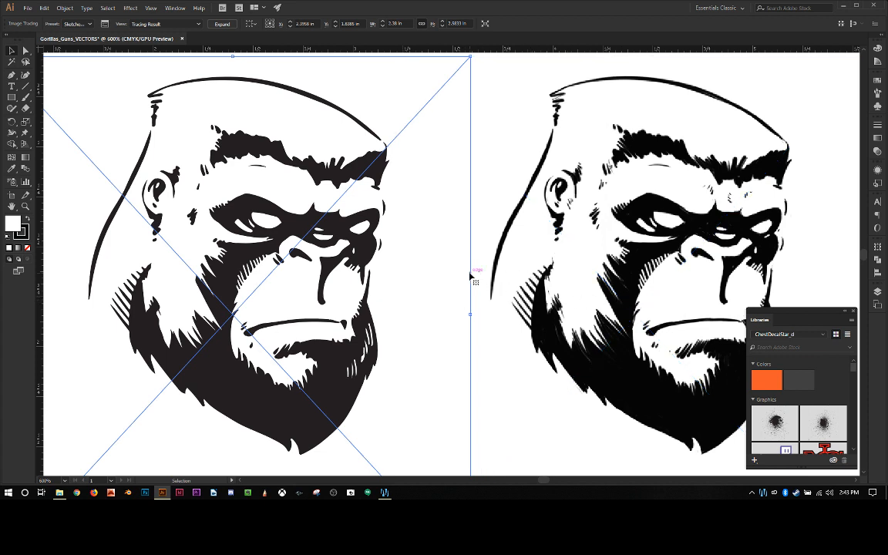
# Step: Examine the edge quality of the traced gorilla around the nostril up close, and compare the whole face with the untraced copy
pyautogui.click(26, 208)
pyautogui.click(198, 263)
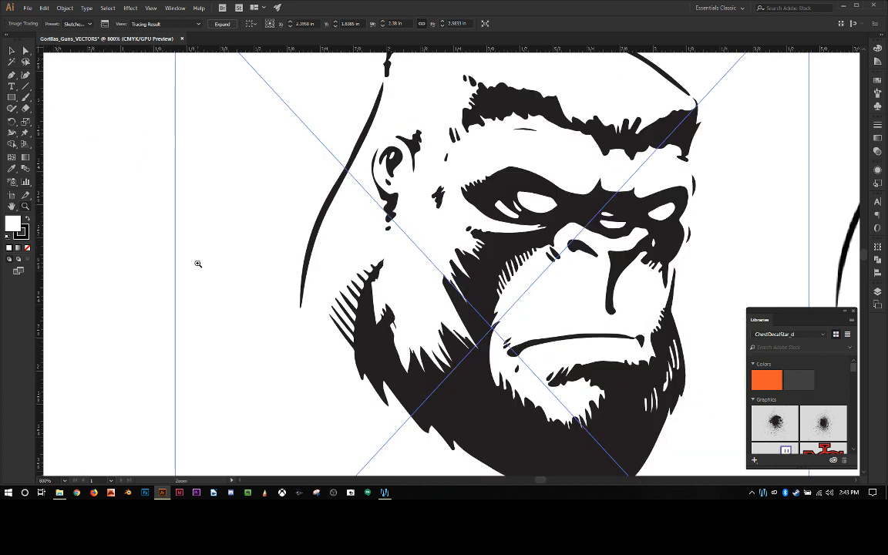
pyautogui.click(481, 273)
pyautogui.click(505, 247)
pyautogui.click(508, 248)
pyautogui.click(508, 248)
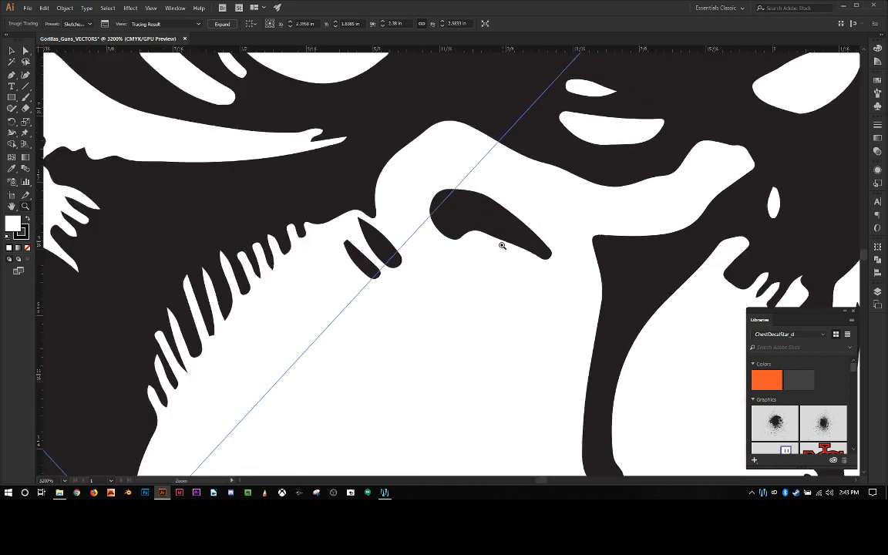
pyautogui.click(476, 222)
pyautogui.click(470, 218)
pyautogui.click(434, 243)
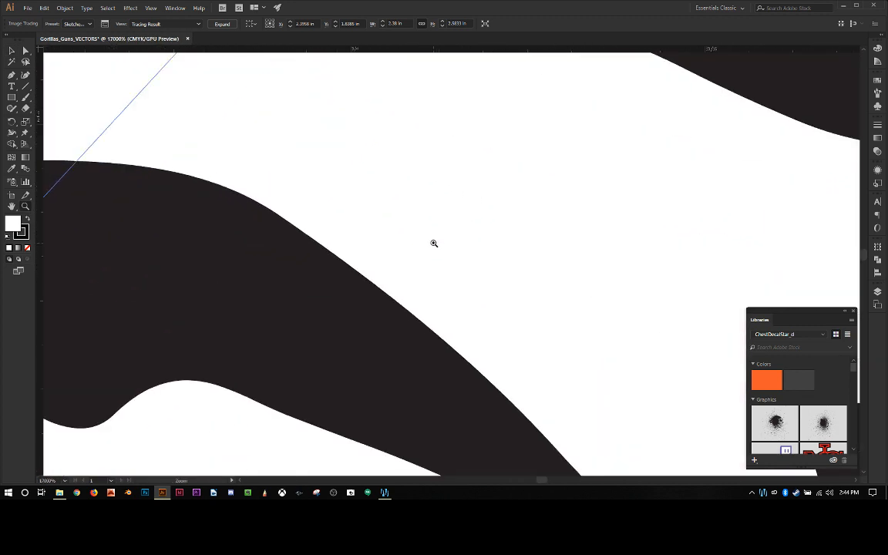
pyautogui.click(434, 244)
pyautogui.click(434, 244)
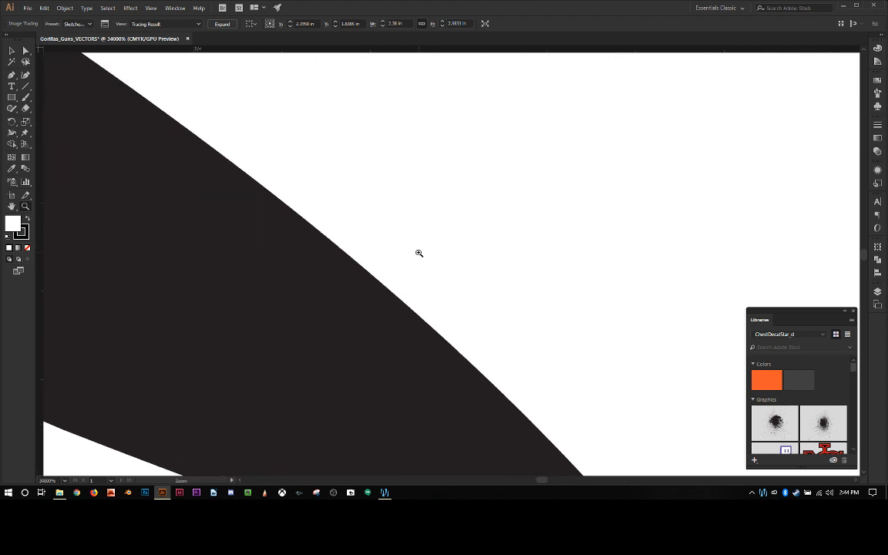
pyautogui.keyDown('alt'); pyautogui.click(419, 253); pyautogui.keyUp('alt')
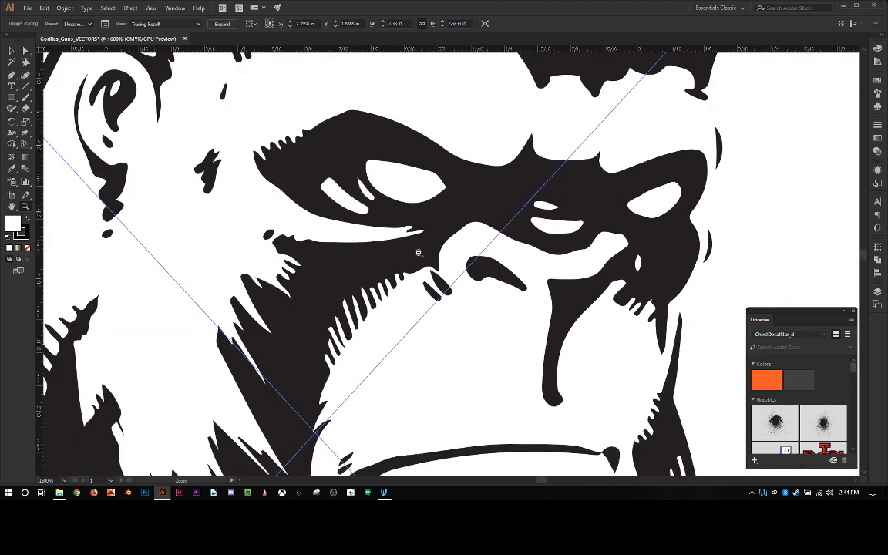
pyautogui.keyDown('alt'); pyautogui.click(419, 253); pyautogui.keyUp('alt')
pyautogui.keyDown('alt'); pyautogui.click(419, 253); pyautogui.keyUp('alt')
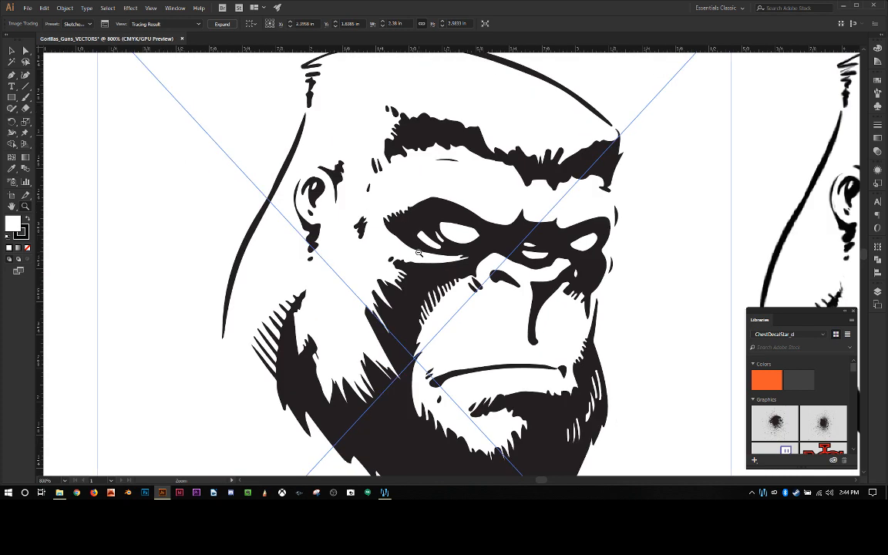
pyautogui.keyDown('alt'); pyautogui.click(419, 253); pyautogui.keyUp('alt')
pyautogui.moveTo(422, 255); pyautogui.dragTo(208, 242)
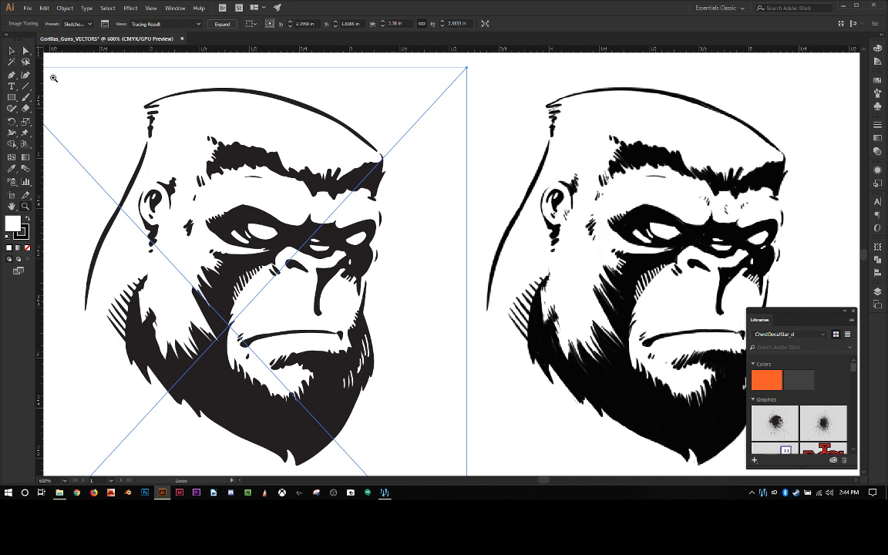
# Step: Expand the left gorilla's tracing into paths and ungroup them, leaving nothing selected
pyautogui.click(13, 52)
pyautogui.click(223, 24)
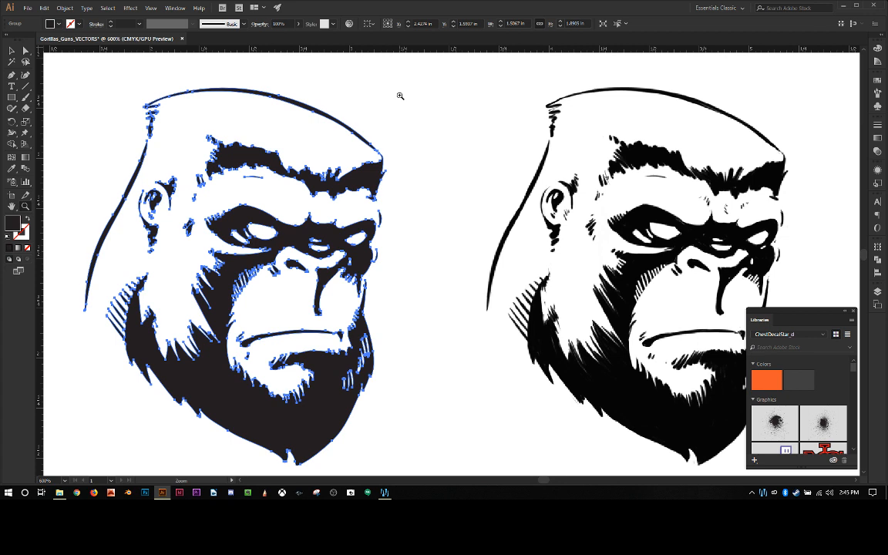
pyautogui.hotkey('ctrl', 'h')
pyautogui.click(64, 7)
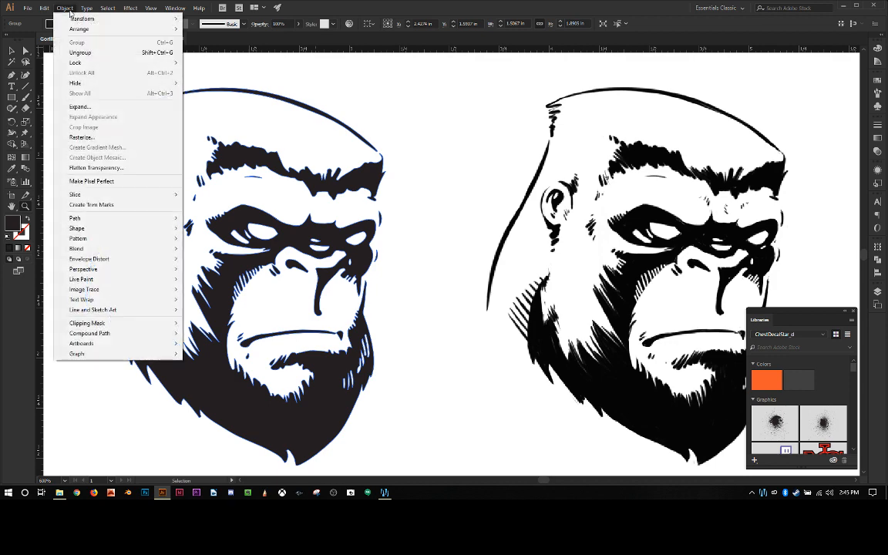
pyautogui.click(110, 52)
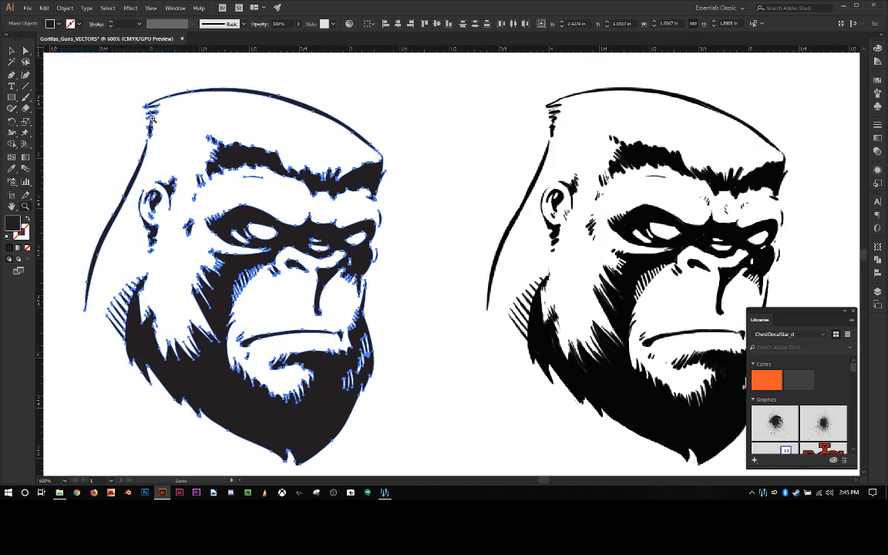
pyautogui.click(11, 49)
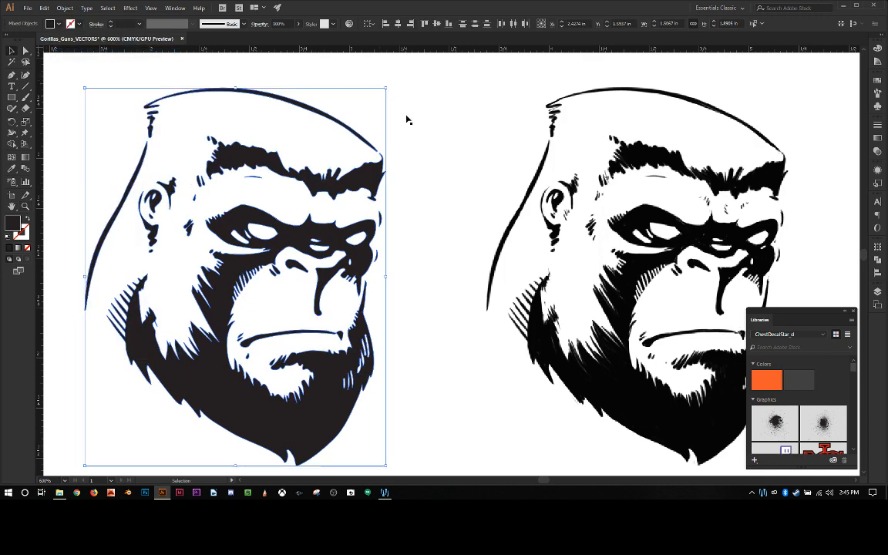
pyautogui.click(370, 80)
pyautogui.click(441, 109)
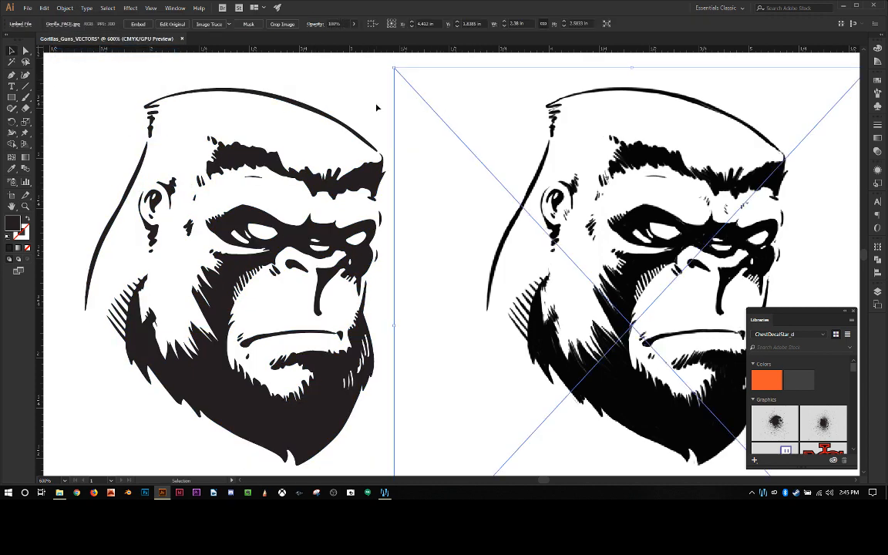
pyautogui.click(371, 107)
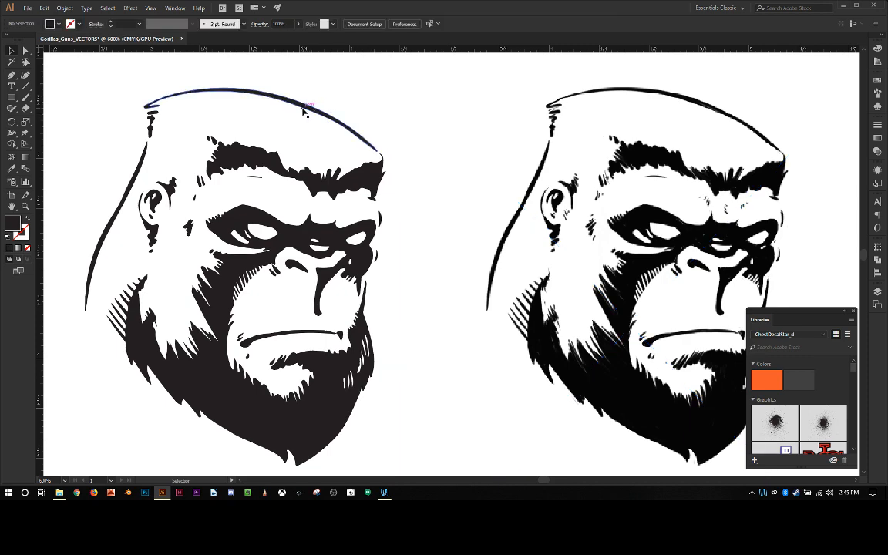
# Step: Compare the two gorillas side by side at reduced size and check which shapes the traced face's compound path covers
pyautogui.scroll(-1, 91, 100)
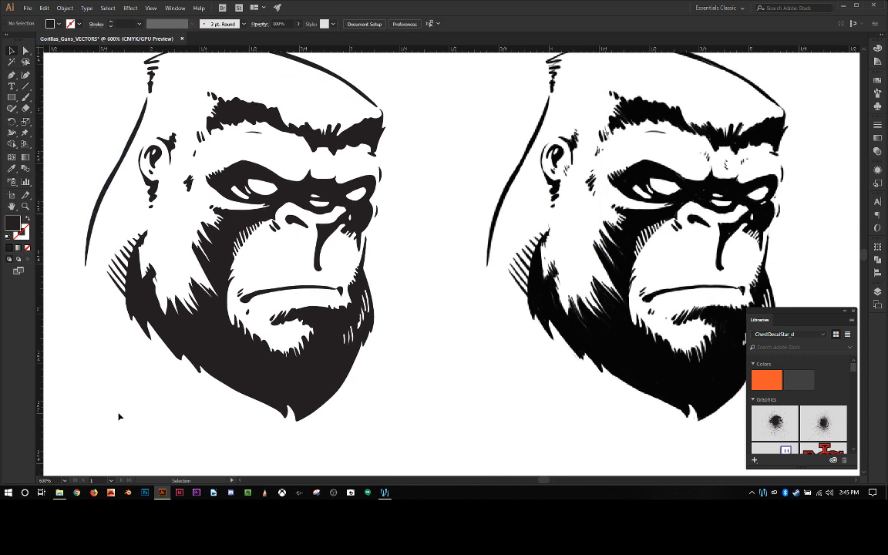
pyautogui.scroll(-2, 125, 410)
pyautogui.hotkey('ctrl', '-')
pyautogui.hotkey('ctrl', '-')
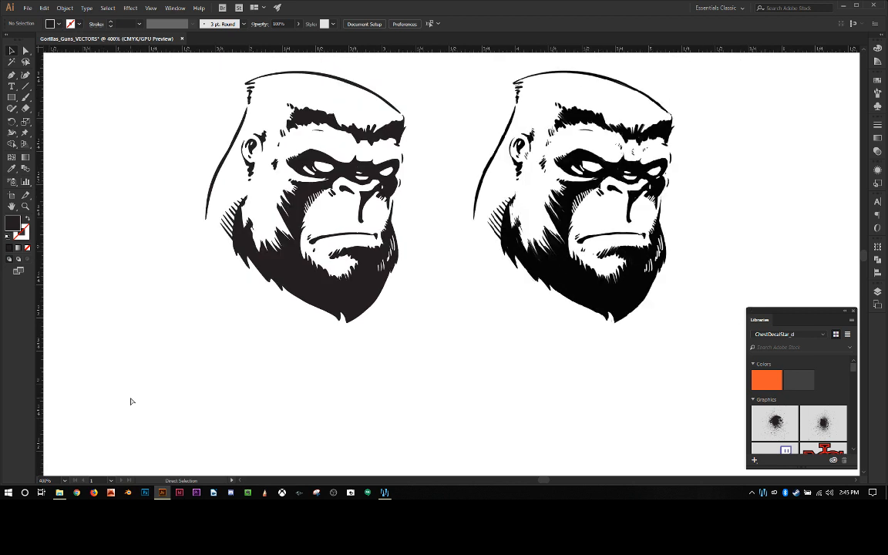
pyautogui.moveTo(140, 398); pyautogui.dragTo(228, 139)
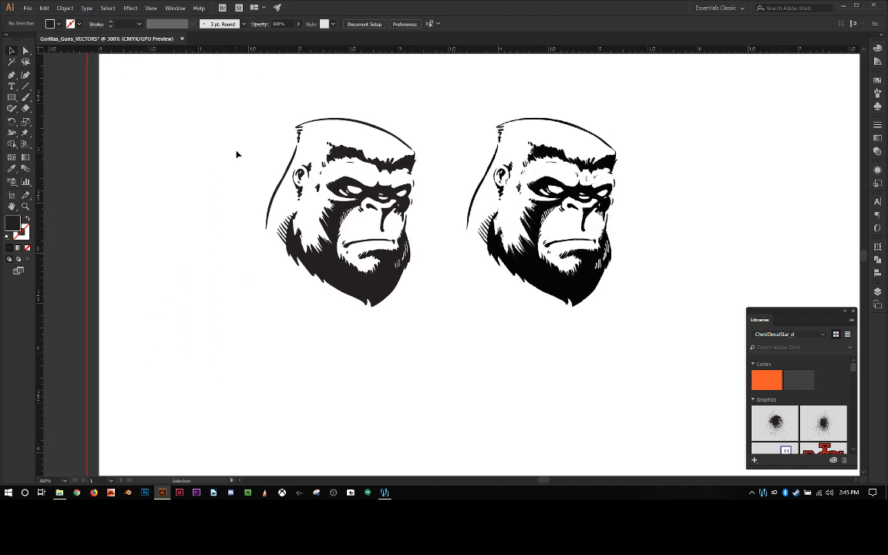
pyautogui.moveTo(278, 151); pyautogui.dragTo(277, 151)
pyautogui.moveTo(213, 79); pyautogui.dragTo(280, 163)
pyautogui.click(359, 195)
pyautogui.click(358, 195)
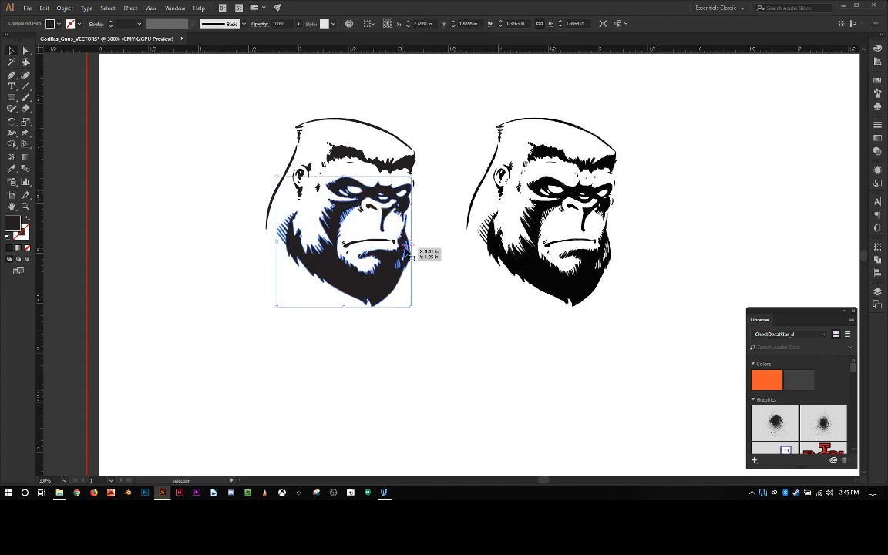
pyautogui.click(371, 229)
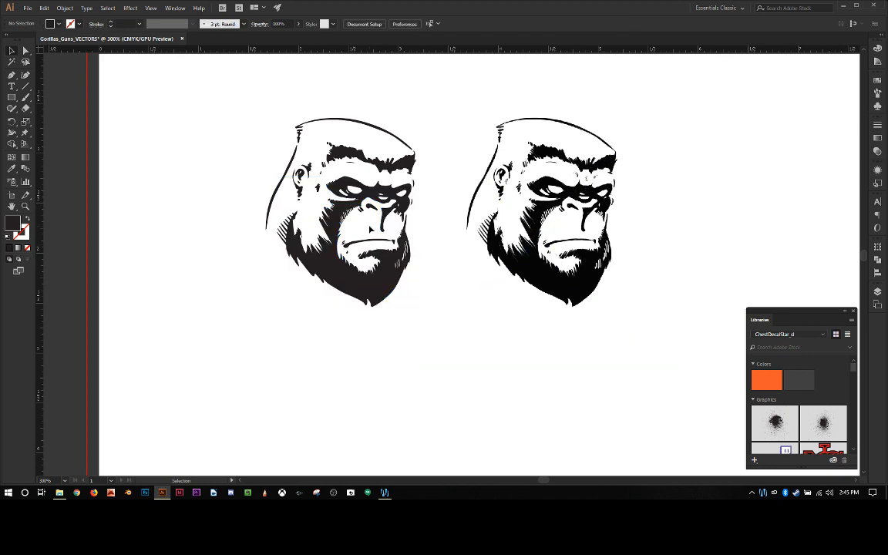
# Step: Examine the traced gorilla's beard, brow, eyes and nose up close
pyautogui.hotkey('ctrl', '-')
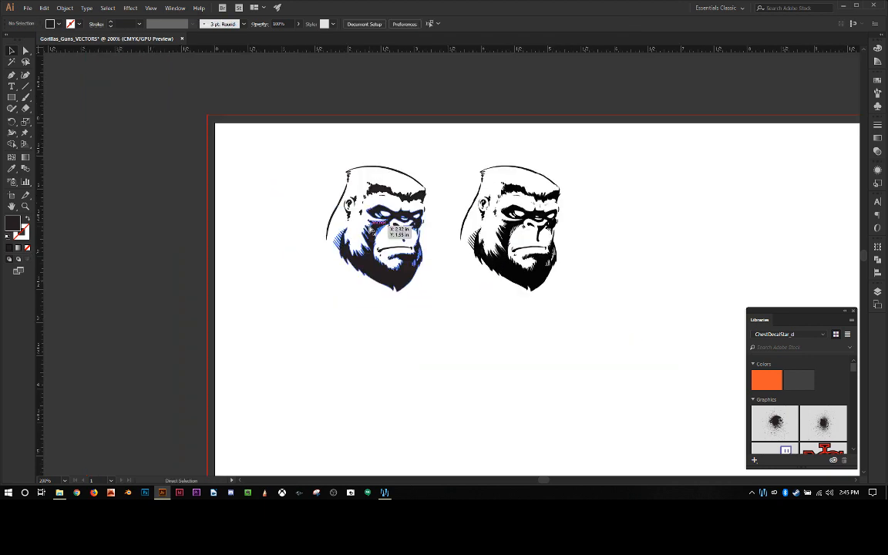
pyautogui.hotkey('ctrl', '+')
pyautogui.hotkey('ctrl', '+')
pyautogui.hotkey('ctrl', '+')
pyautogui.hotkey('ctrl', '+')
pyautogui.hotkey('ctrl', '+')
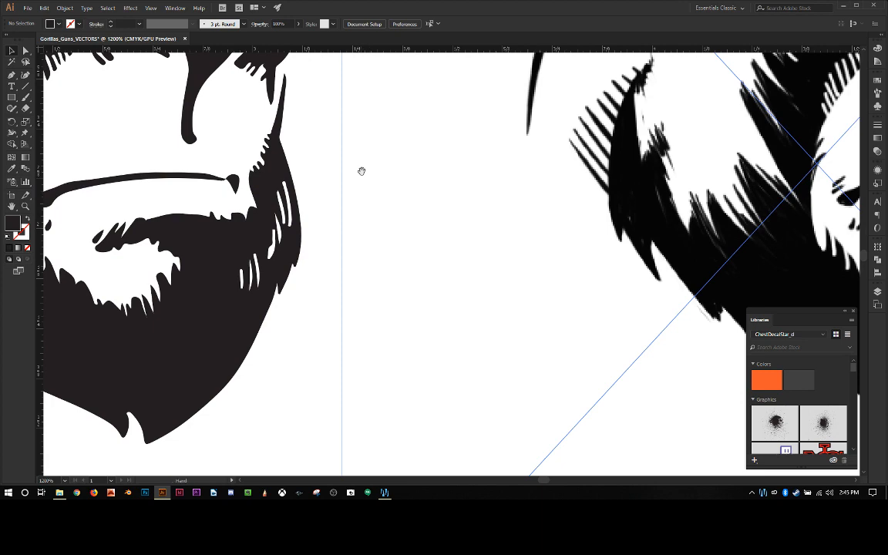
pyautogui.moveTo(361, 171); pyautogui.dragTo(625, 472)
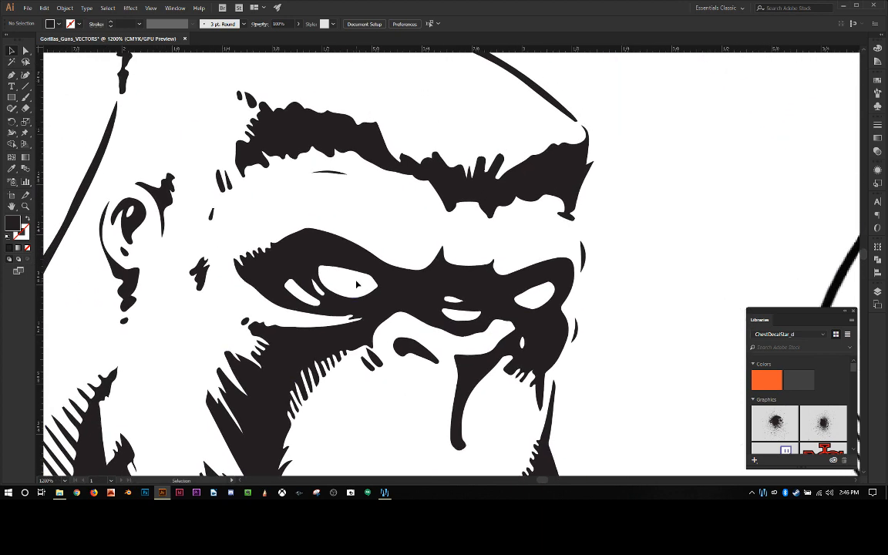
# Step: Draw a rectangle about 1.19 in wide and 2.5 in high beside the traced gorilla and fill it with red
pyautogui.hotkey('ctrl', '-')
pyautogui.hotkey('ctrl', '-')
pyautogui.hotkey('ctrl', '-')
pyautogui.hotkey('ctrl', '-')
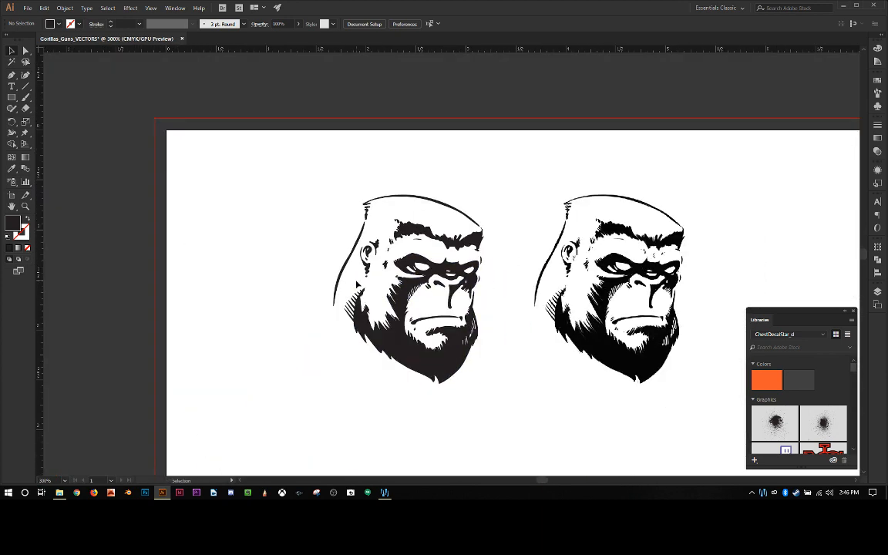
pyautogui.click(12, 96)
pyautogui.click(14, 223)
pyautogui.moveTo(192, 152); pyautogui.dragTo(310, 401)
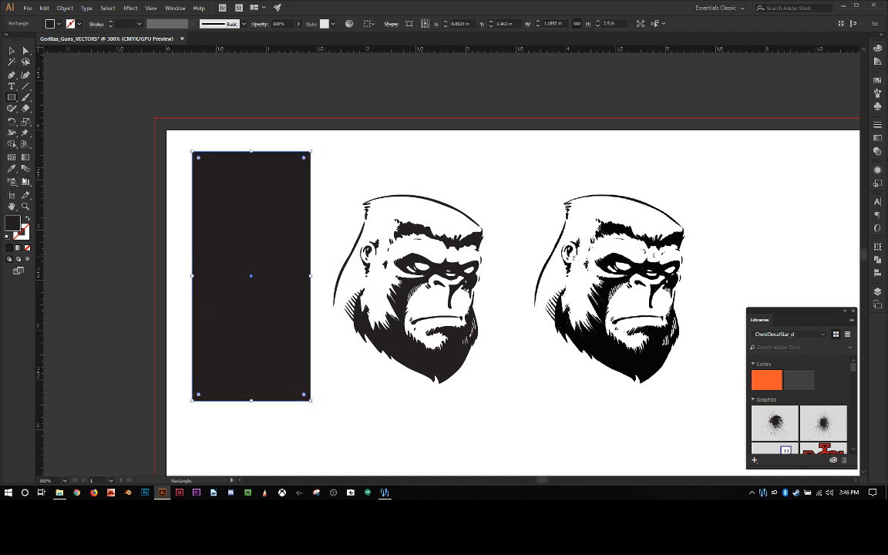
pyautogui.click(59, 27)
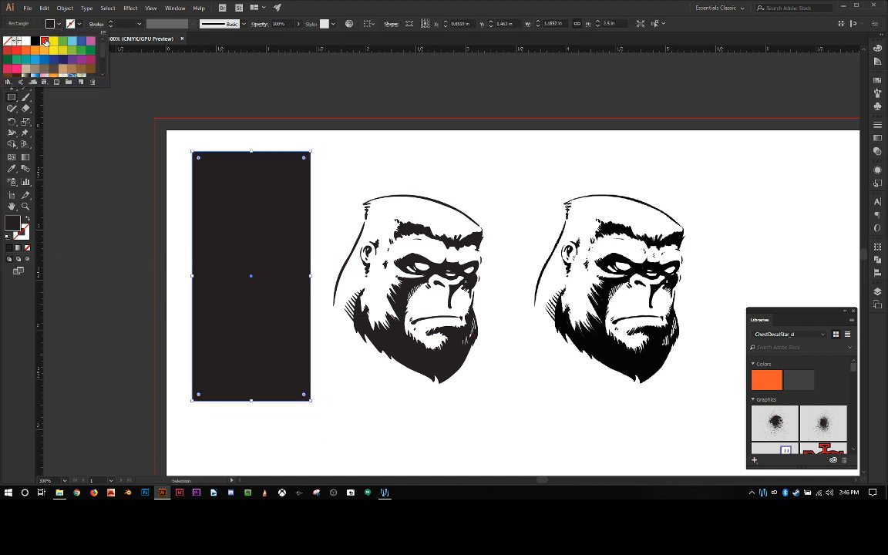
pyautogui.click(44, 41)
pyautogui.click(112, 123)
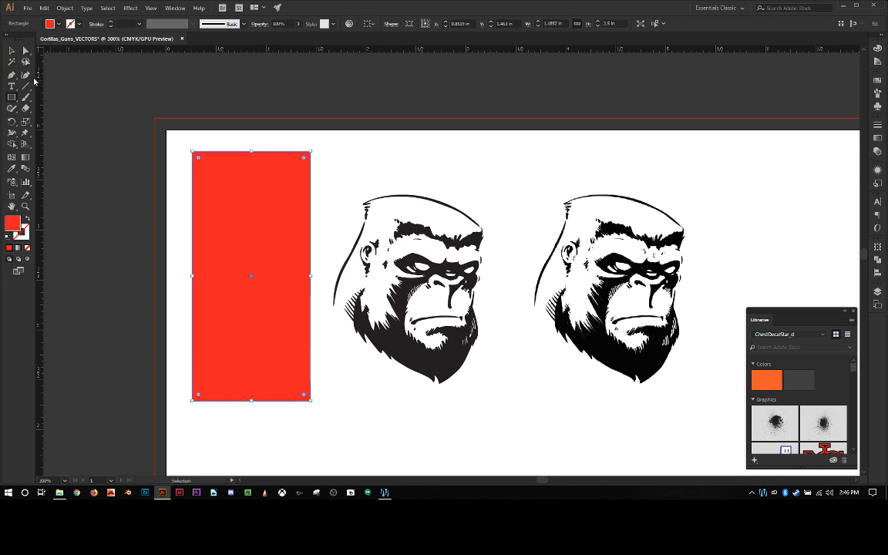
# Step: Move the red rectangle over the traced gorilla, widen it to about 2.22 in and centre it on the face
pyautogui.click(11, 50)
pyautogui.moveTo(230, 198); pyautogui.dragTo(407, 196)
pyautogui.moveTo(371, 272); pyautogui.dragTo(268, 271)
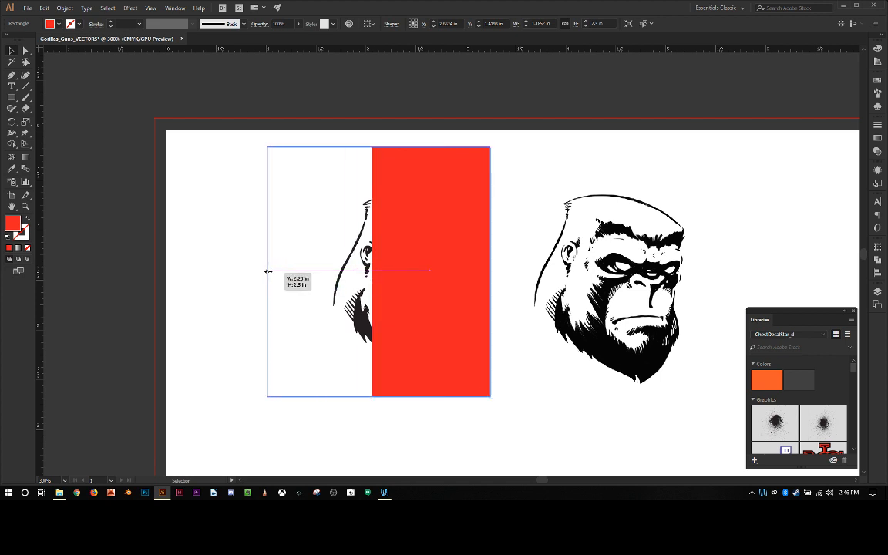
pyautogui.moveTo(403, 275); pyautogui.dragTo(422, 275)
pyautogui.press('a')
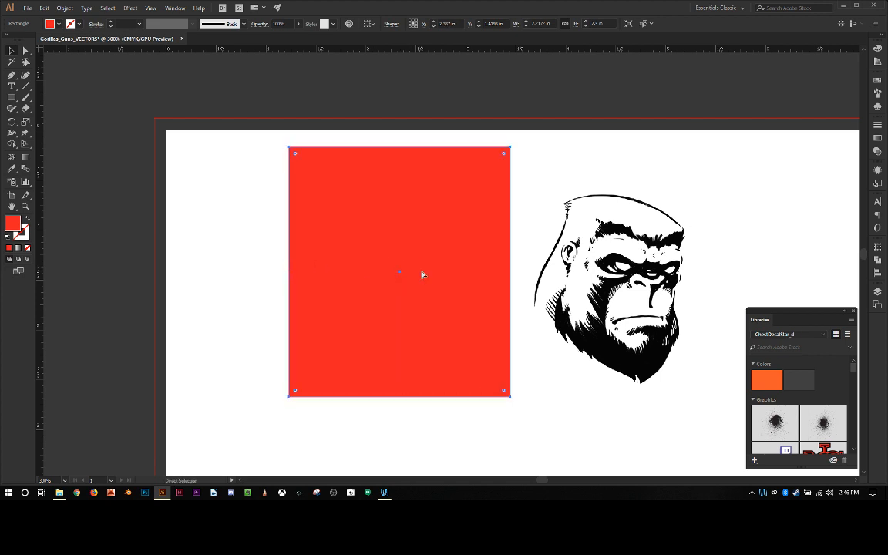
# Step: Send the red rectangle to the back, behind the traced gorilla, and deselect it
pyautogui.press('v')
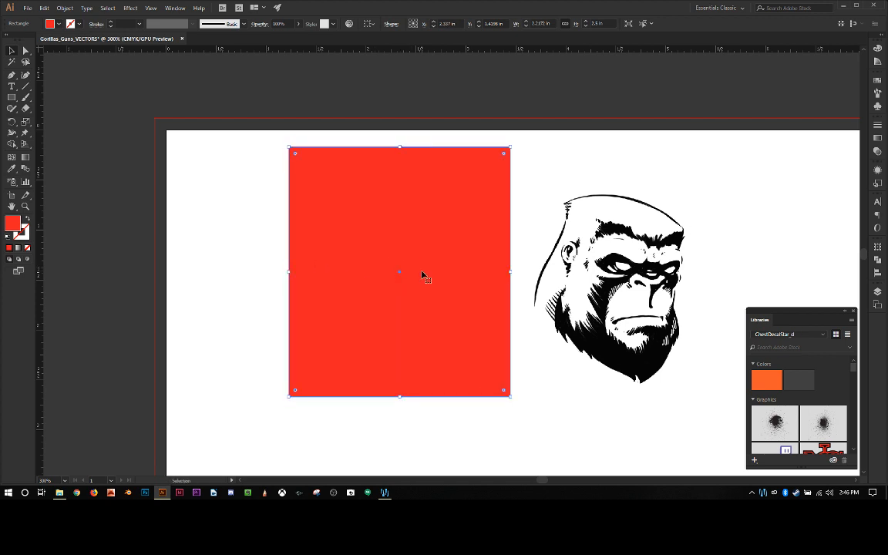
pyautogui.click(64, 9)
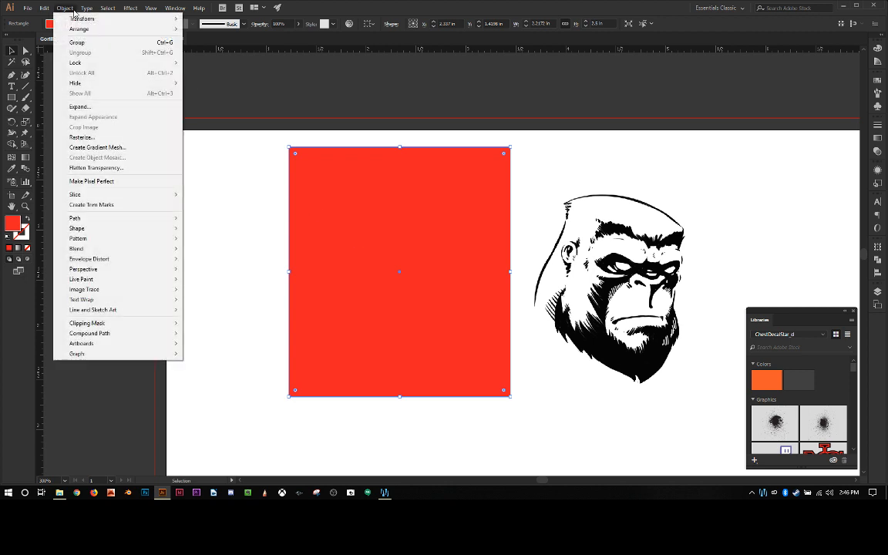
pyautogui.moveTo(76, 29)
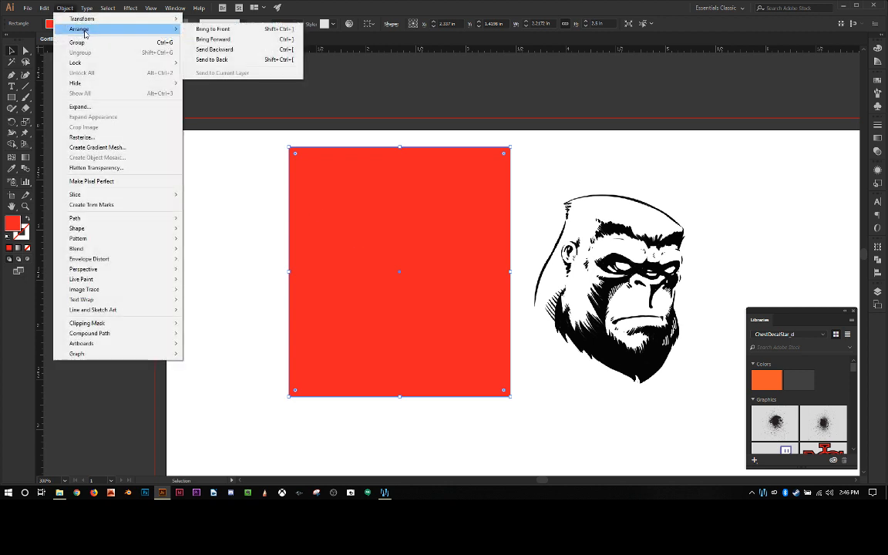
pyautogui.click(231, 60)
pyautogui.click(233, 218)
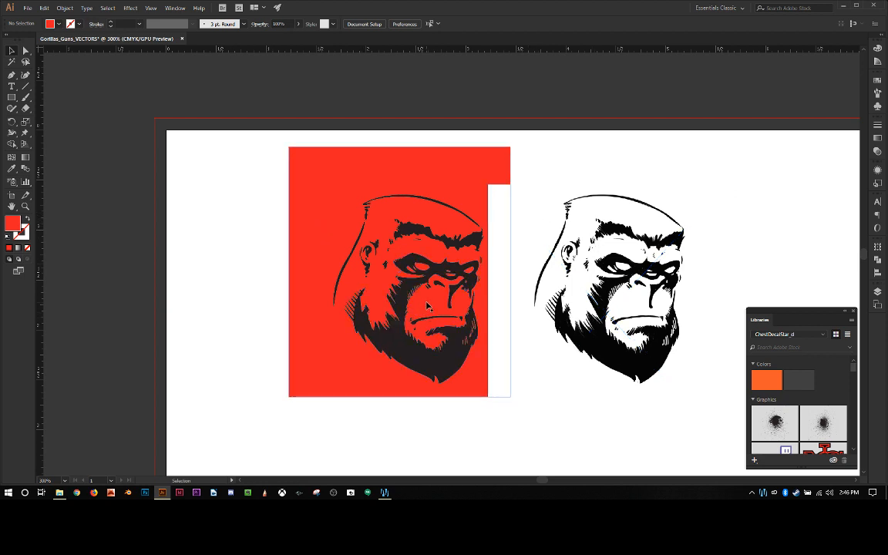
# Step: Examine the traced gorilla up close against the red background to check its see-through areas
pyautogui.hotkey('ctrl', '+')
pyautogui.hotkey('ctrl', '+')
pyautogui.hotkey('ctrl', '+')
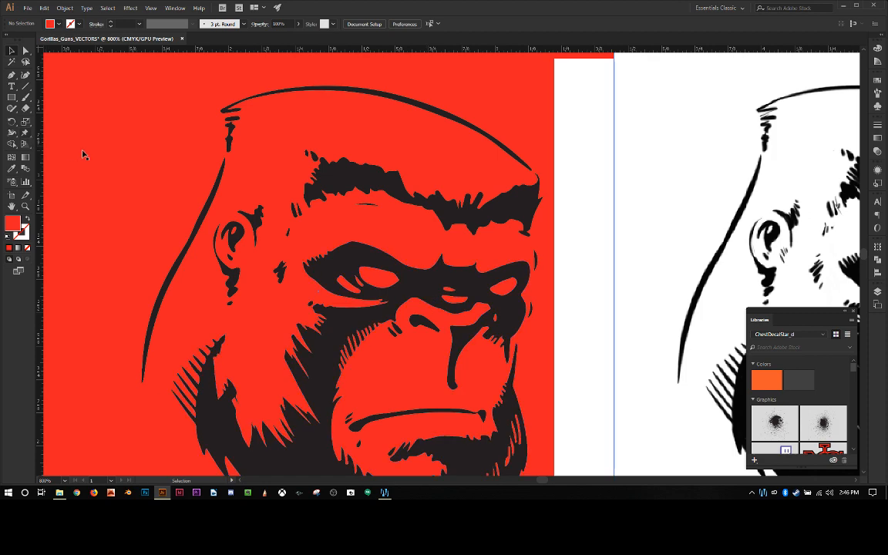
pyautogui.scroll(-3, 116, 157)
pyautogui.scroll(3, 137, 156)
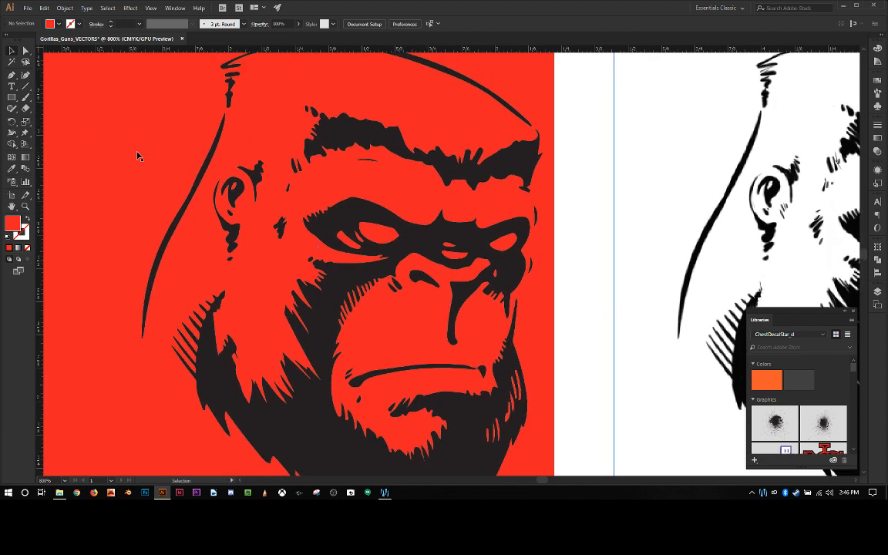
pyautogui.hotkey('ctrl', '-')
pyautogui.hotkey('ctrl', '-')
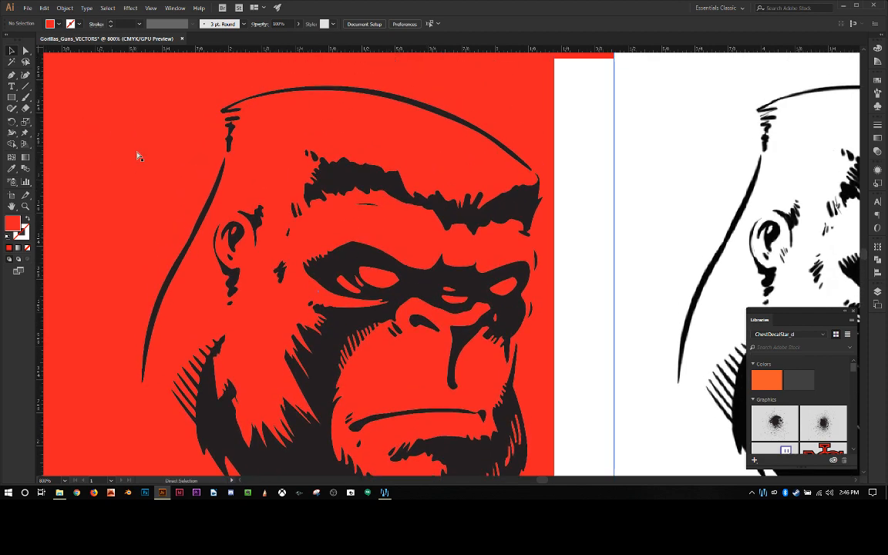
# Step: Move the untraced gorilla image onto the red rectangle and set its opacity to 25%
pyautogui.click(540, 247)
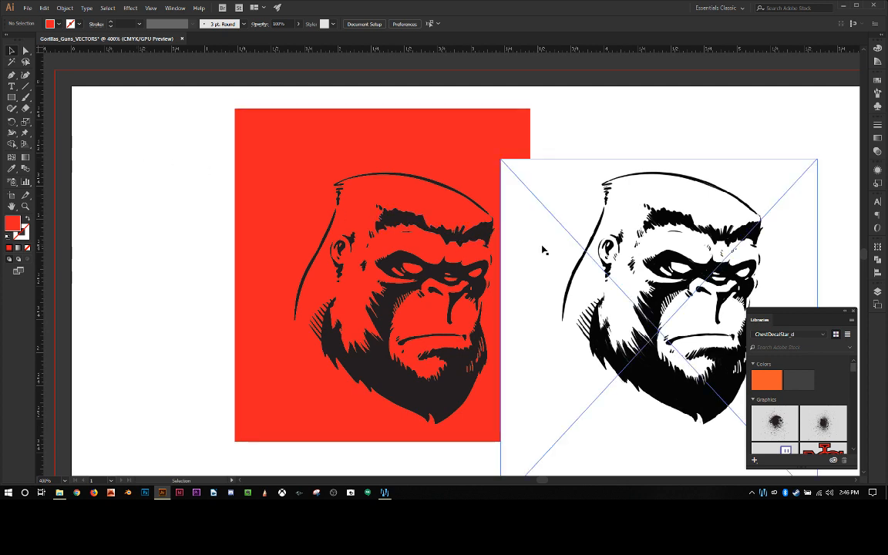
pyautogui.moveTo(640, 251); pyautogui.dragTo(362, 213)
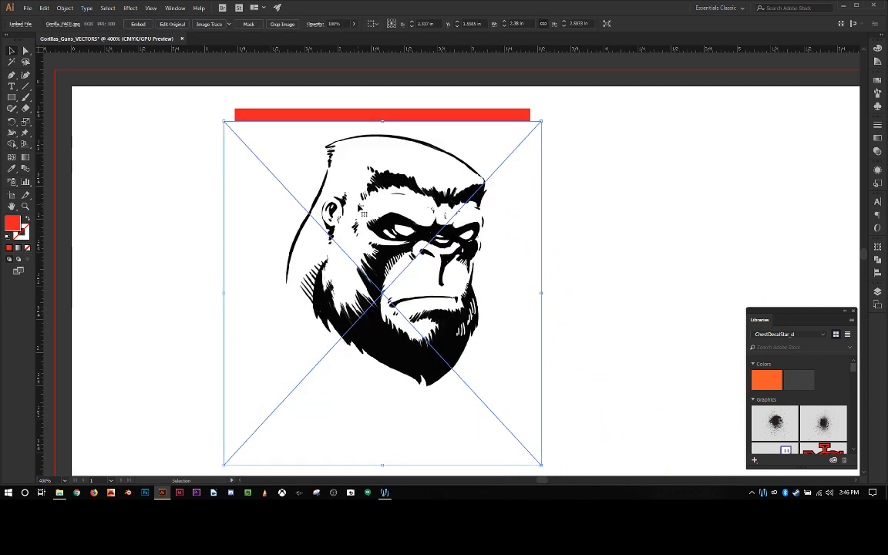
pyautogui.rightClick(381, 205)
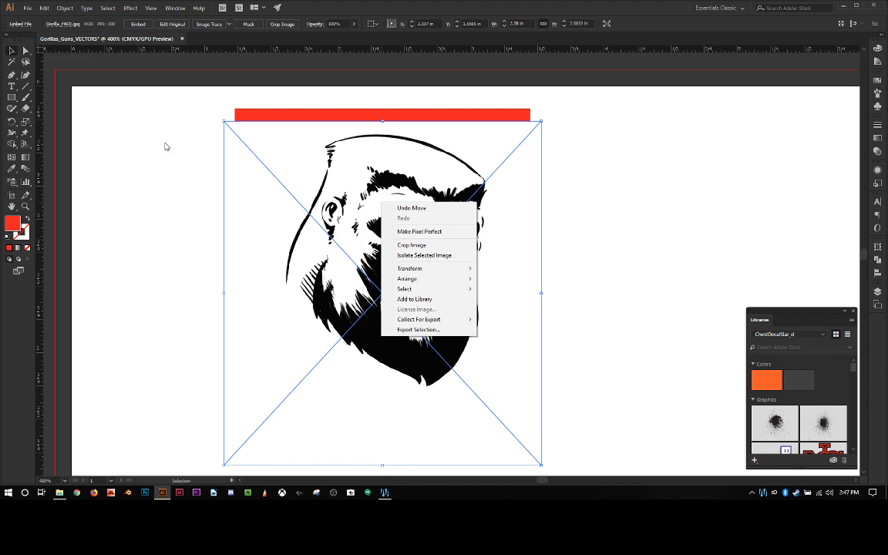
pyautogui.click(334, 24)
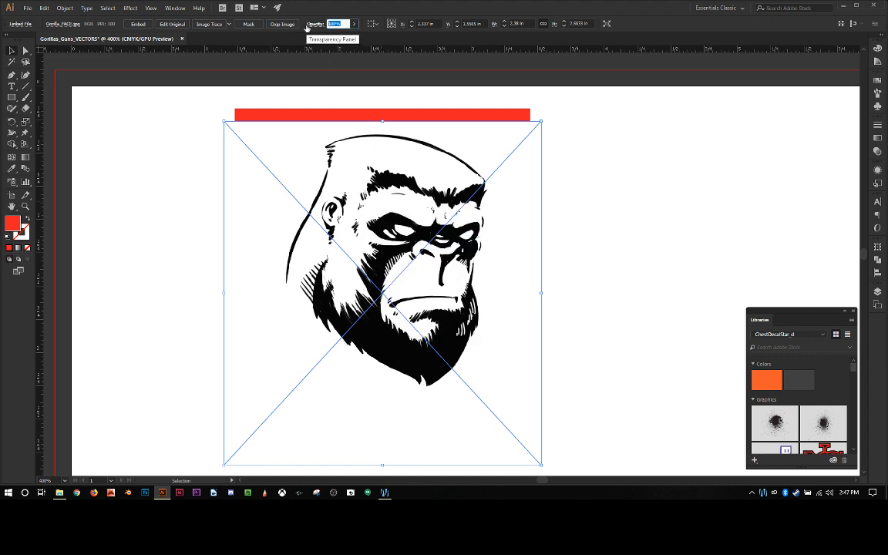
pyautogui.write('25')
pyautogui.press('Return')
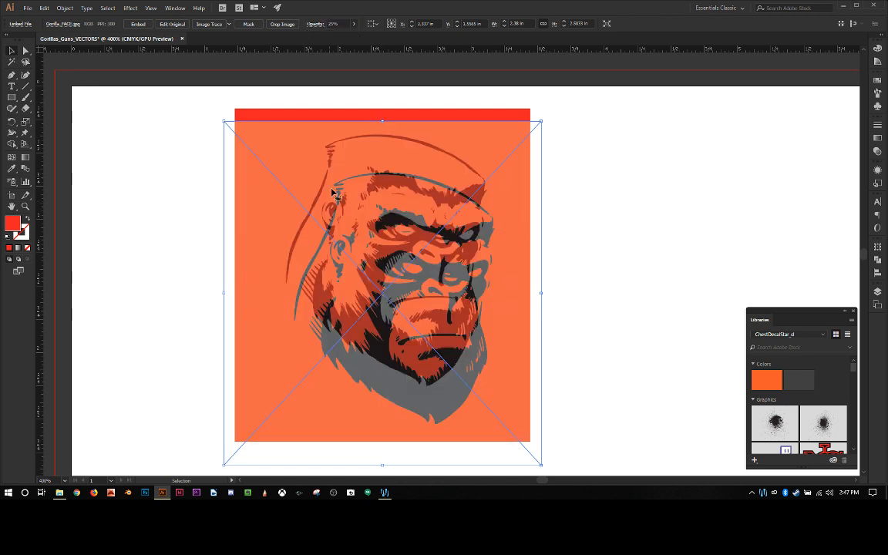
# Step: Align the faded gorilla image with the traced gorilla, nudging it vertically until both faces match
pyautogui.moveTo(374, 241); pyautogui.dragTo(407, 298)
pyautogui.press('Down')
pyautogui.press('Down')
pyautogui.press('Down')
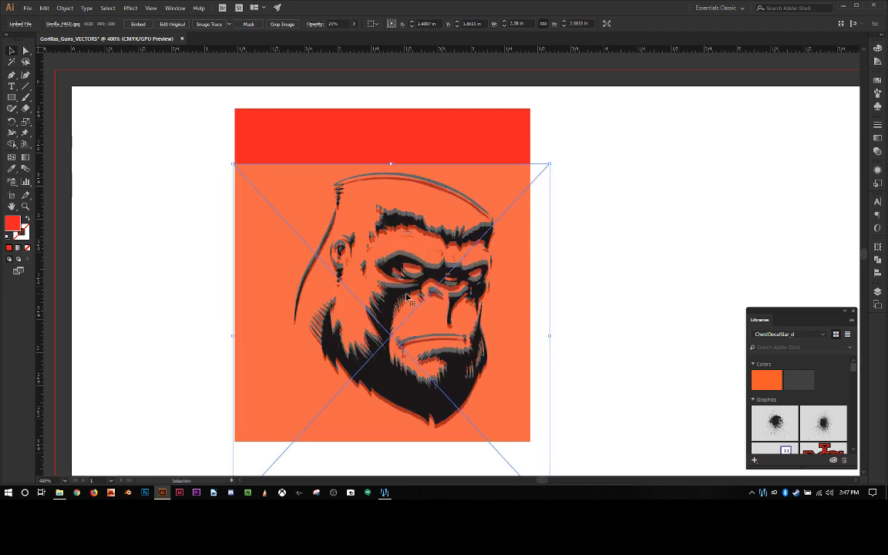
pyautogui.press('Up')
pyautogui.press('Up')
pyautogui.press('Up')
pyautogui.press('Up')
pyautogui.press('Up')
pyautogui.press('Down')
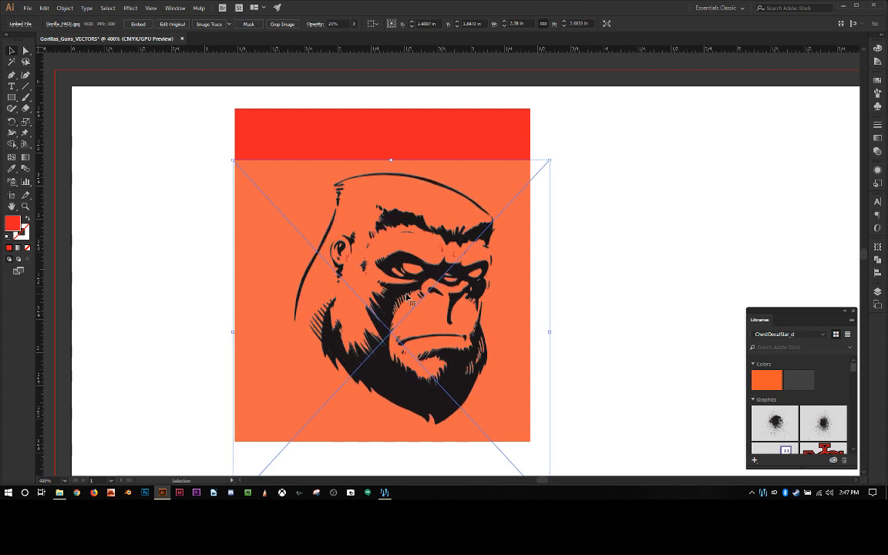
# Step: Send the faded image to the back, and then the red rectangle behind it, leaving nothing selected
pyautogui.hotkey('ctrl', 'shift', '[')
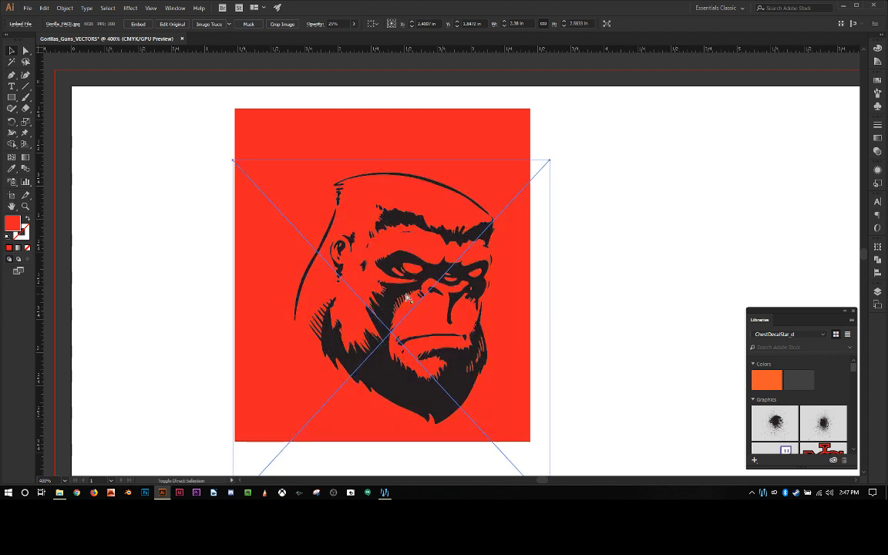
pyautogui.click(303, 124)
pyautogui.hotkey('ctrl', 'shift', '[')
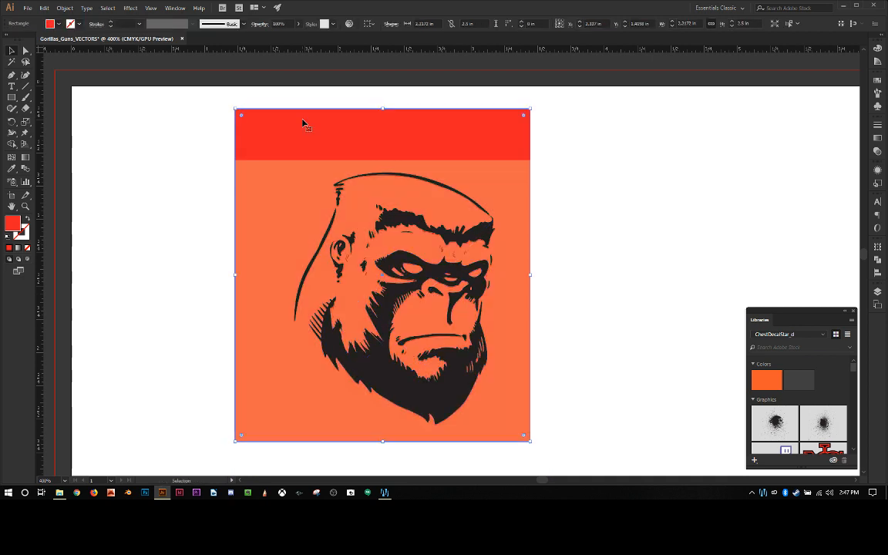
pyautogui.click(155, 242)
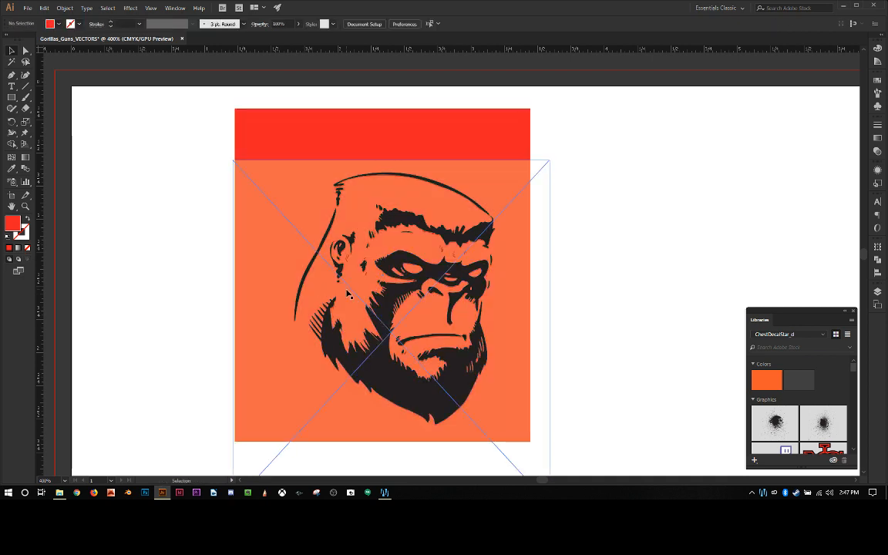
# Step: Compare the traced gorilla with the faded image beneath it and check the anchor points of its compound path
pyautogui.scroll(2, 347, 293)
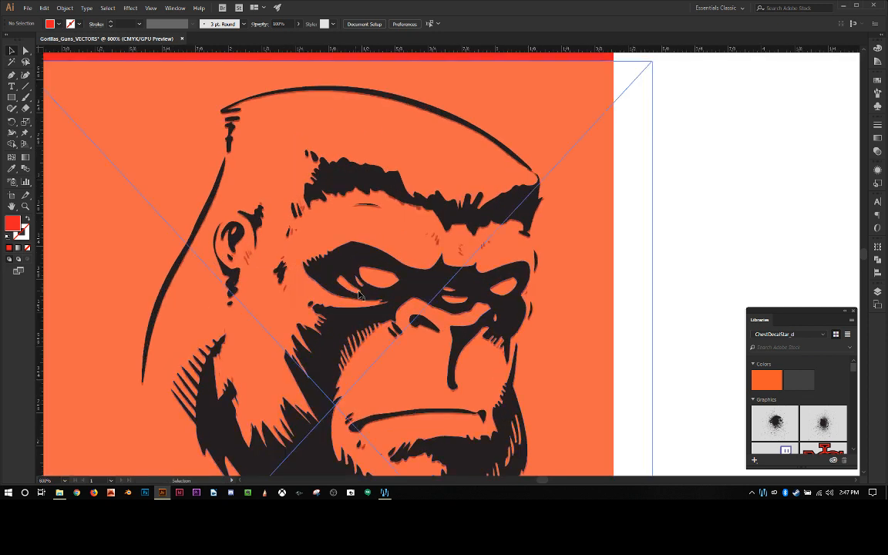
pyautogui.click(412, 285)
pyautogui.press('a')
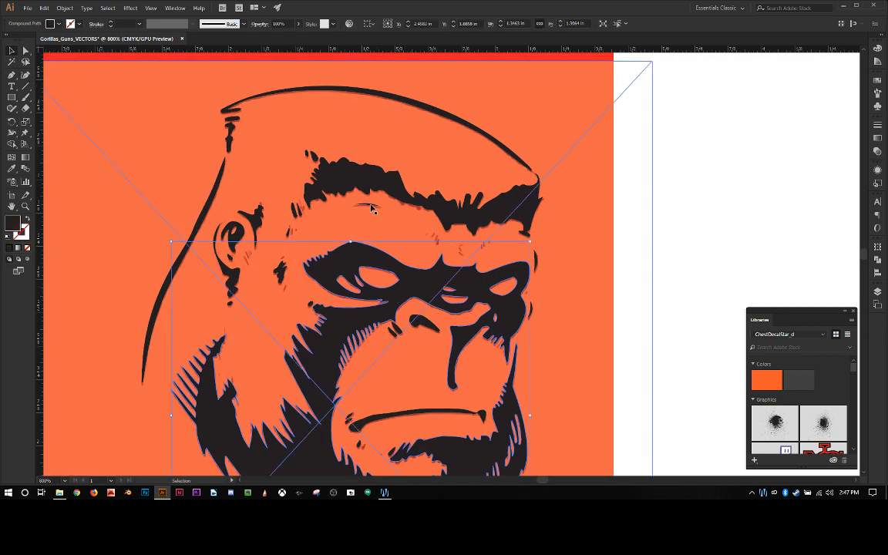
pyautogui.scroll(-3, 461, 253)
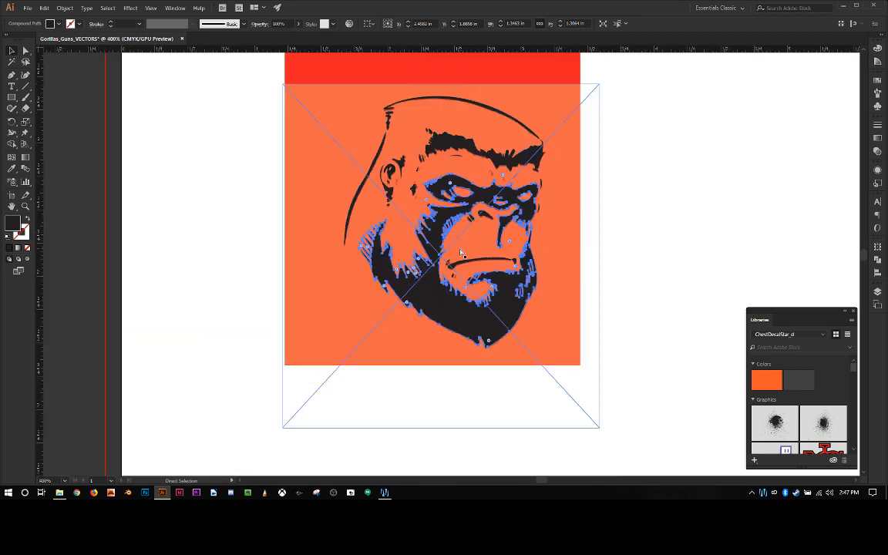
pyautogui.press('v')
pyautogui.click(648, 331)
# Step: Lock the faded gorilla image and the red rectangle
pyautogui.click(523, 361)
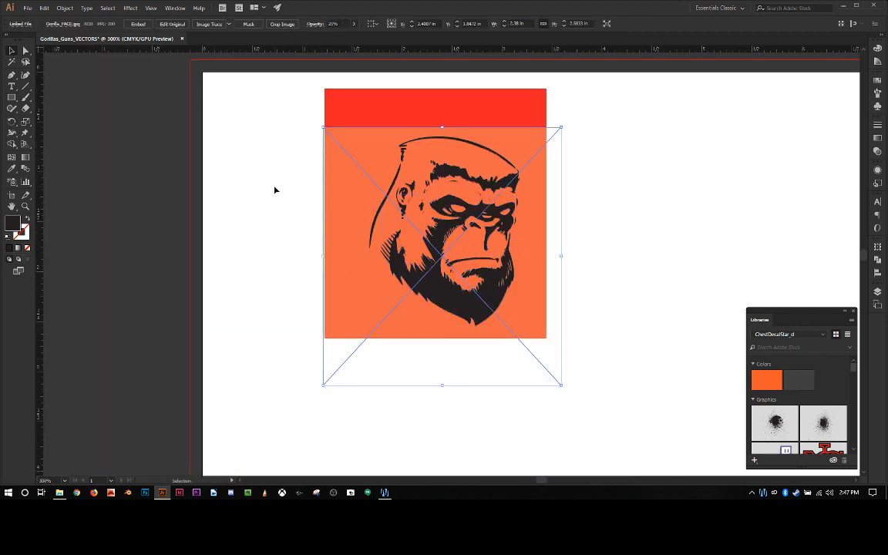
pyautogui.click(64, 8)
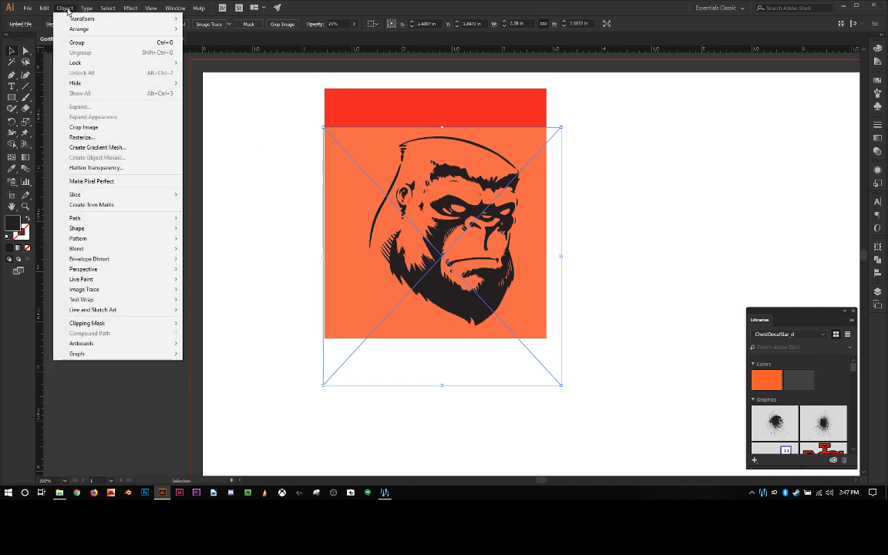
pyautogui.moveTo(81, 64)
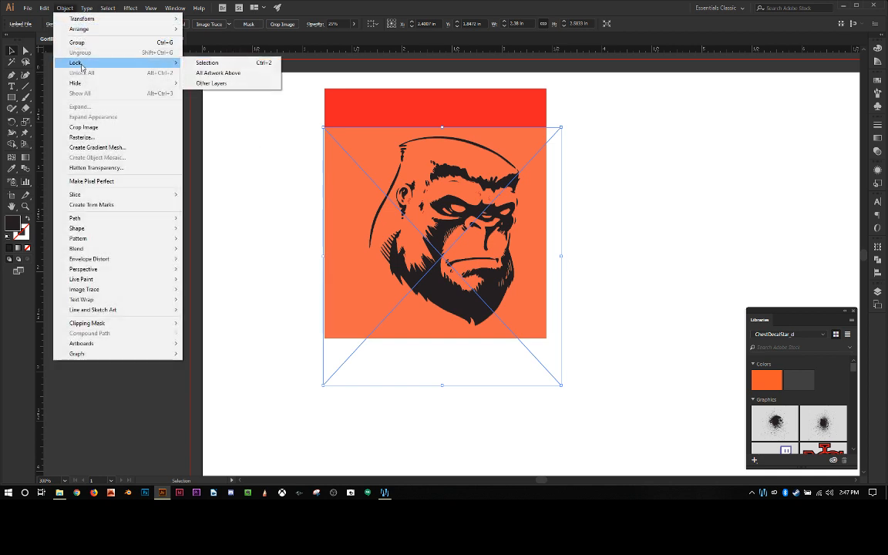
pyautogui.click(215, 65)
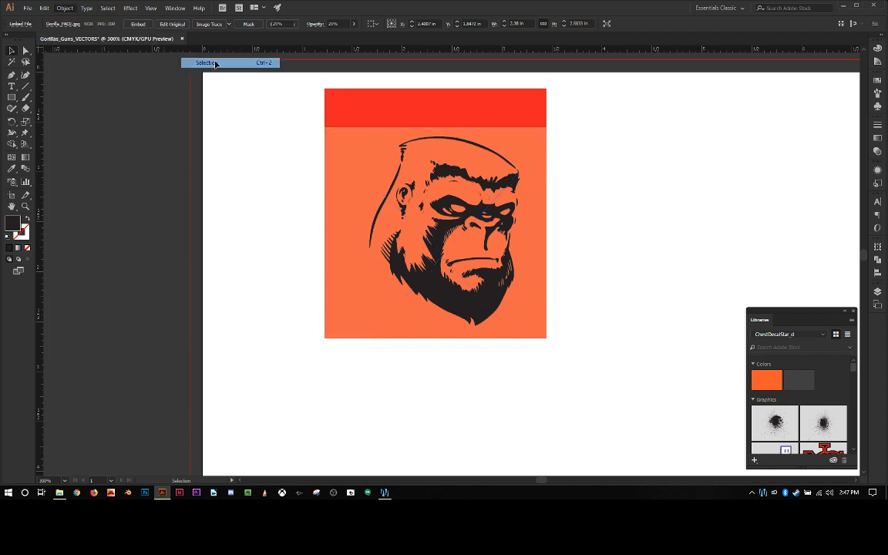
pyautogui.click(368, 115)
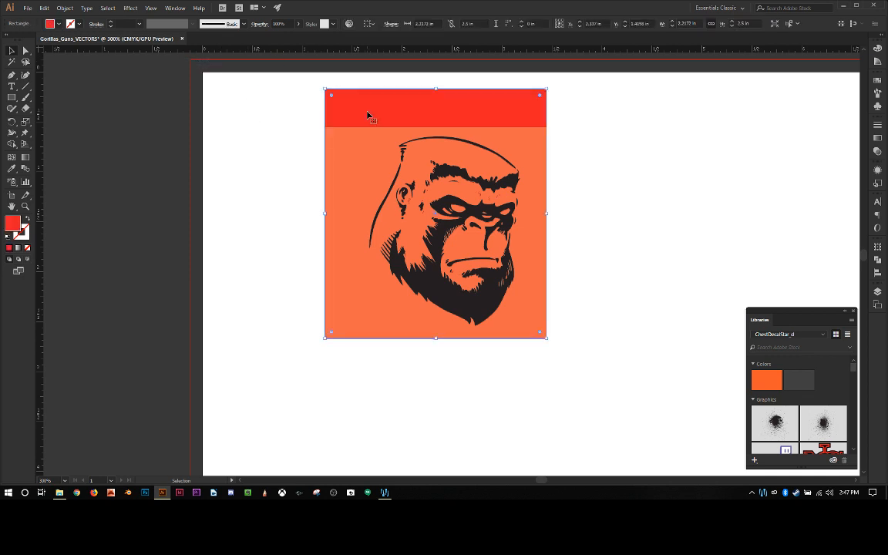
pyautogui.hotkey('ctrl', '2')
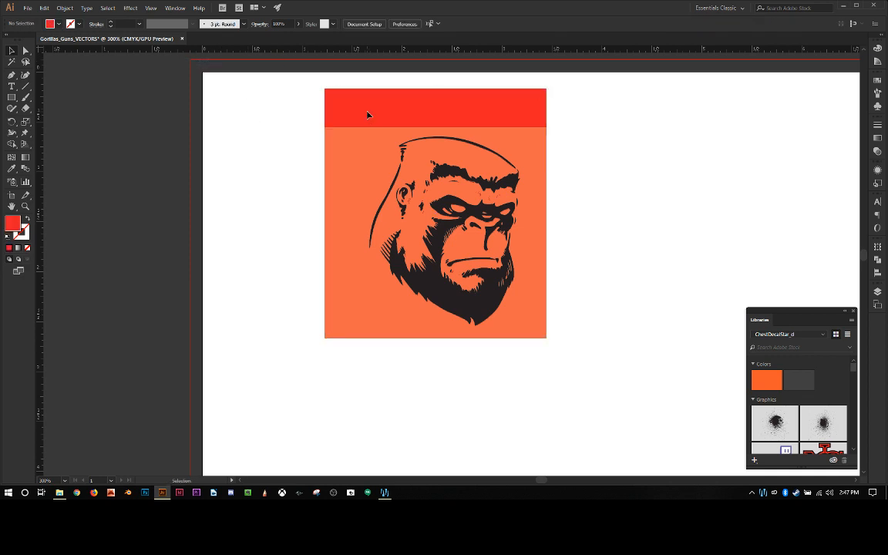
# Step: Examine the gorilla's beard, ear, brow and eyes up close for details of the faded image missing from the trace
pyautogui.hotkey('ctrl', '+')
pyautogui.hotkey('ctrl', '+')
pyautogui.hotkey('ctrl', '+')
pyautogui.hotkey('ctrl', '+')
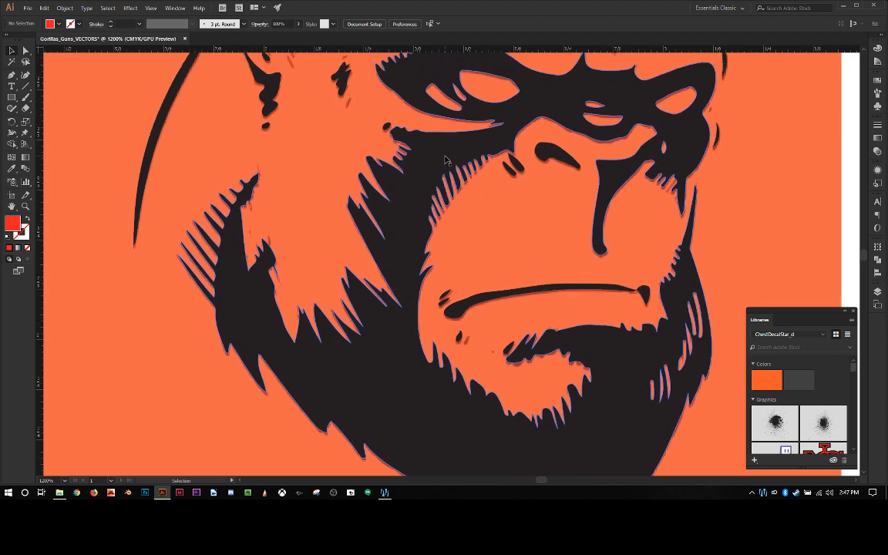
pyautogui.scroll(5, 445, 160)
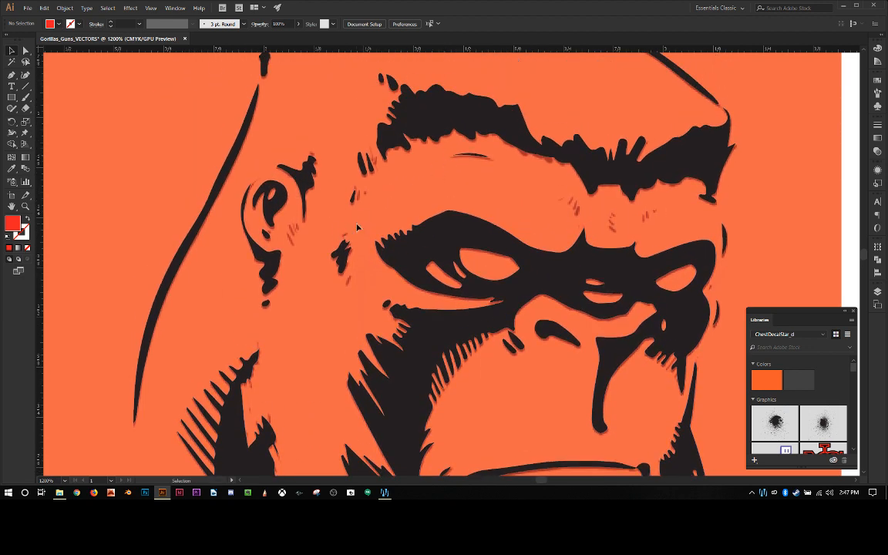
pyautogui.scroll(2, 358, 226)
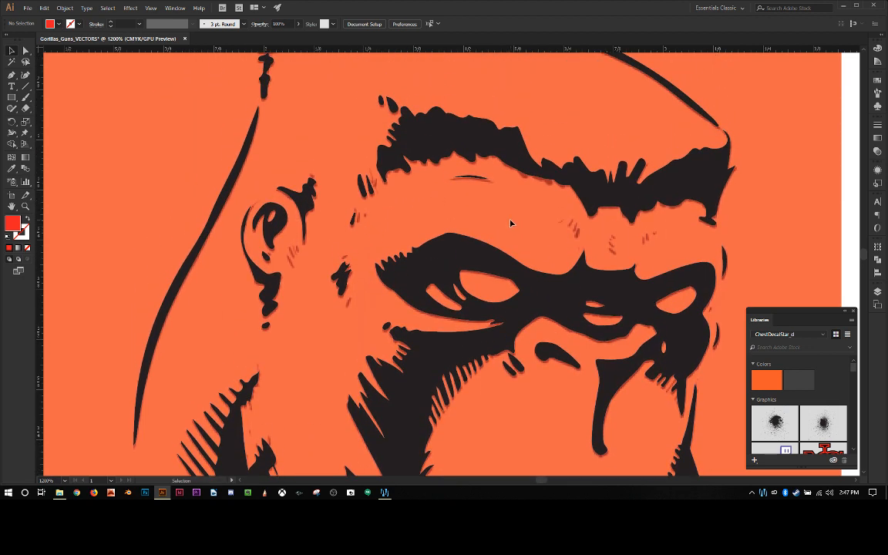
pyautogui.scroll(1, 511, 223)
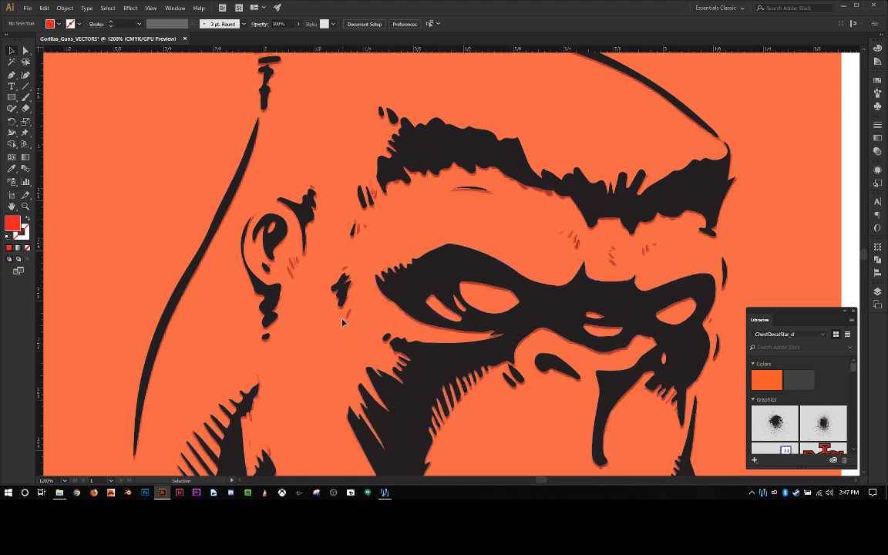
# Step: Examine the gorilla's face and close in on the ear and cheek for faded hair marks missing from the trace
pyautogui.scroll(-14, 525, 311)
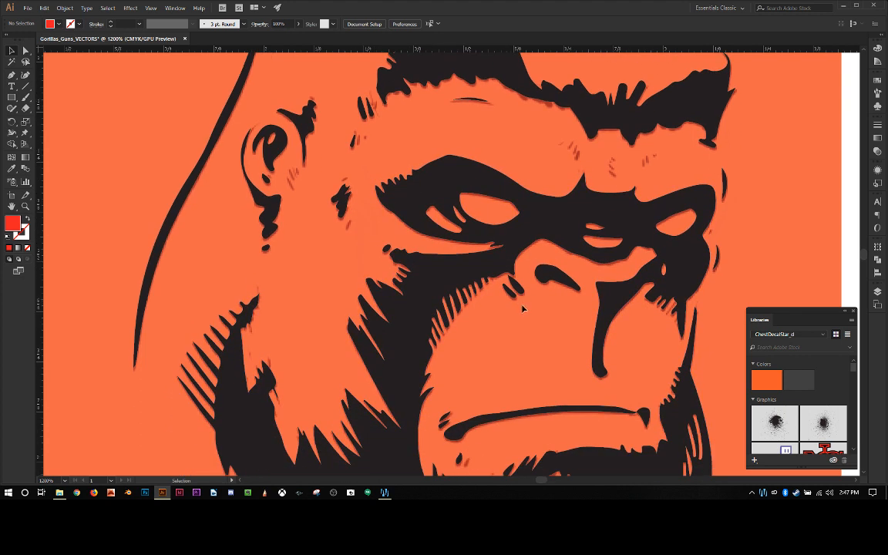
pyautogui.scroll(-1, 524, 311)
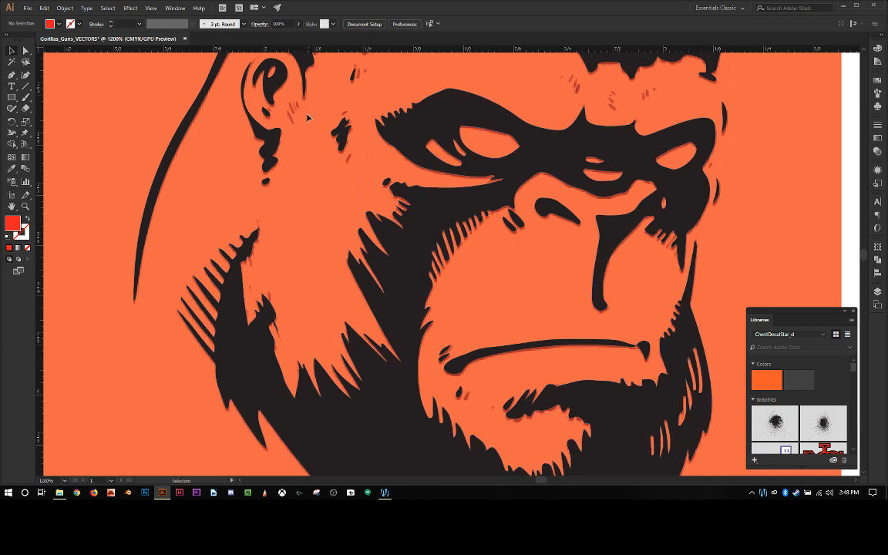
pyautogui.scroll(4, 557, 216)
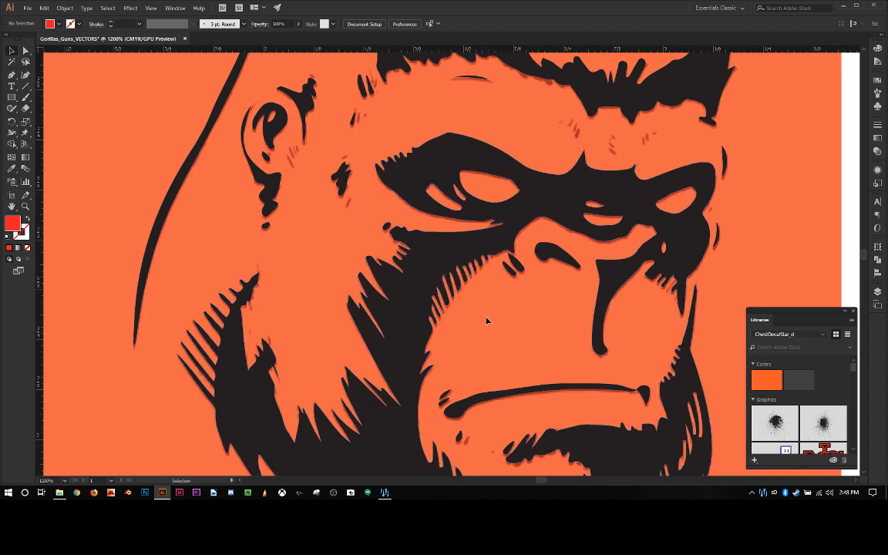
pyautogui.scroll(10, 487, 321)
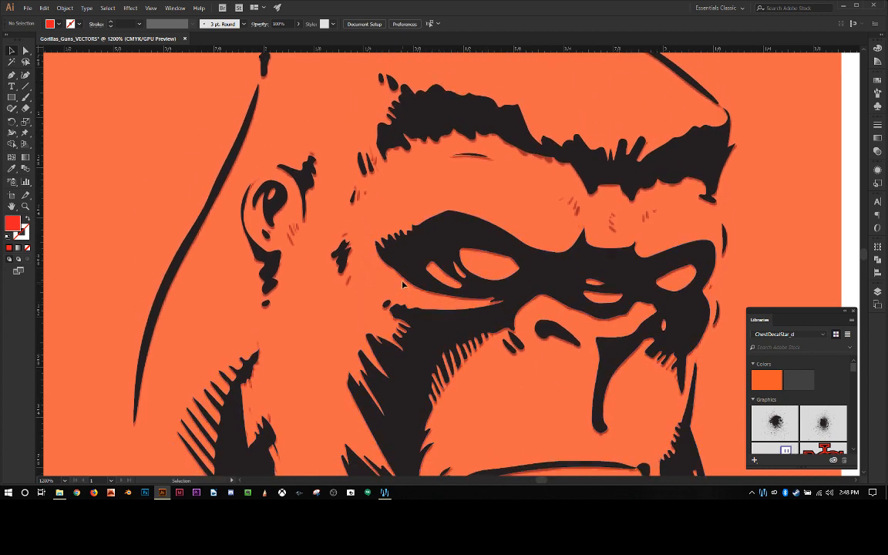
pyautogui.scroll(-4, 397, 251)
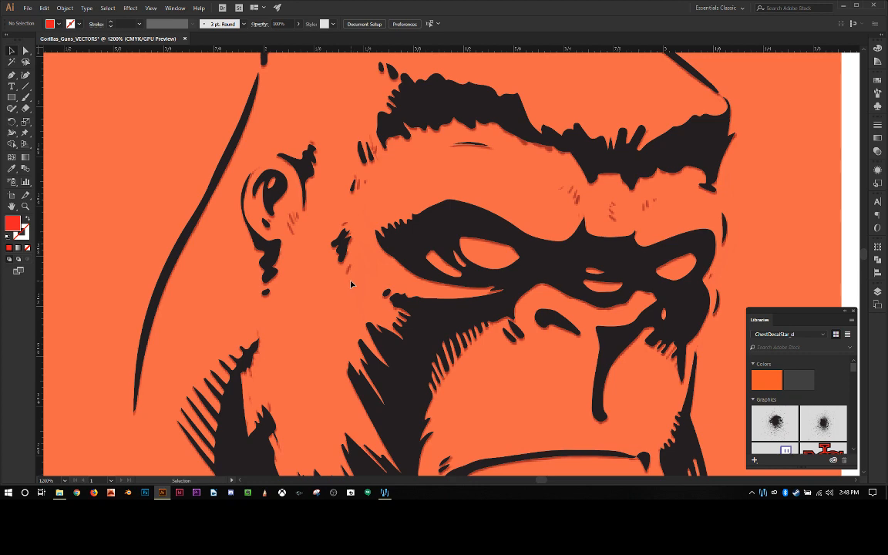
pyautogui.scroll(3, 348, 283)
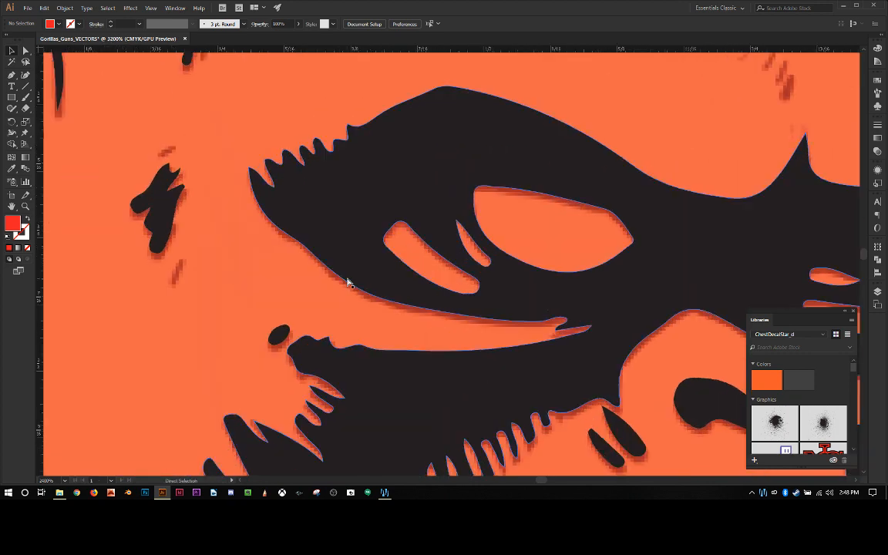
pyautogui.moveTo(333, 278); pyautogui.dragTo(538, 354)
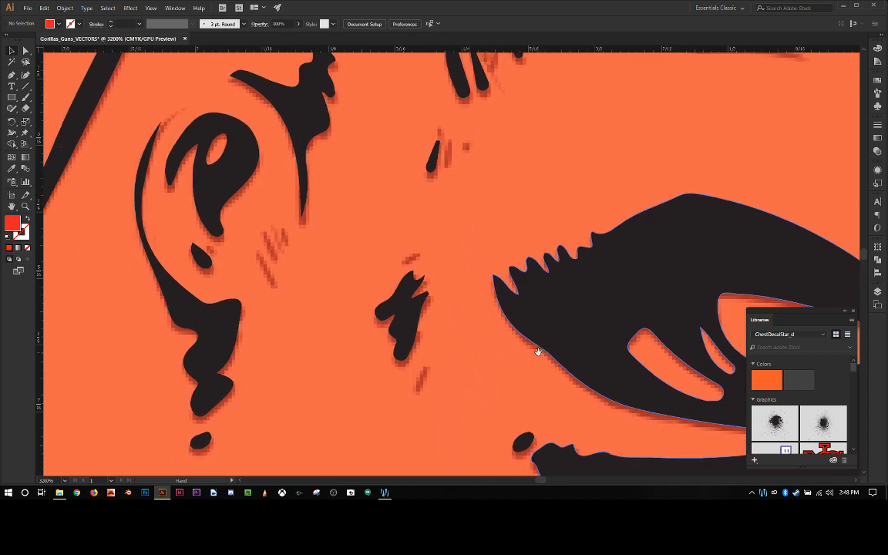
# Step: Set the fill colour to the black swatch and ready the Pen tool for drawing
pyautogui.click(13, 77)
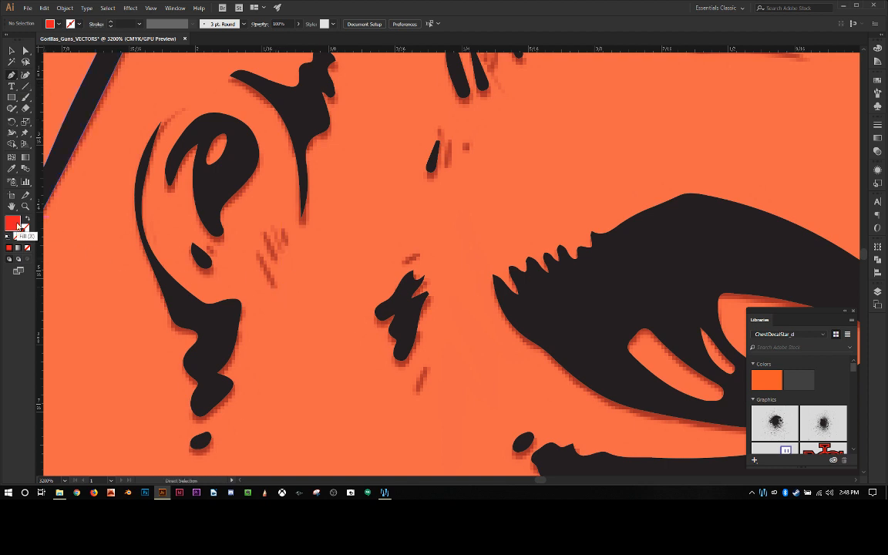
pyautogui.doubleClick(10, 225)
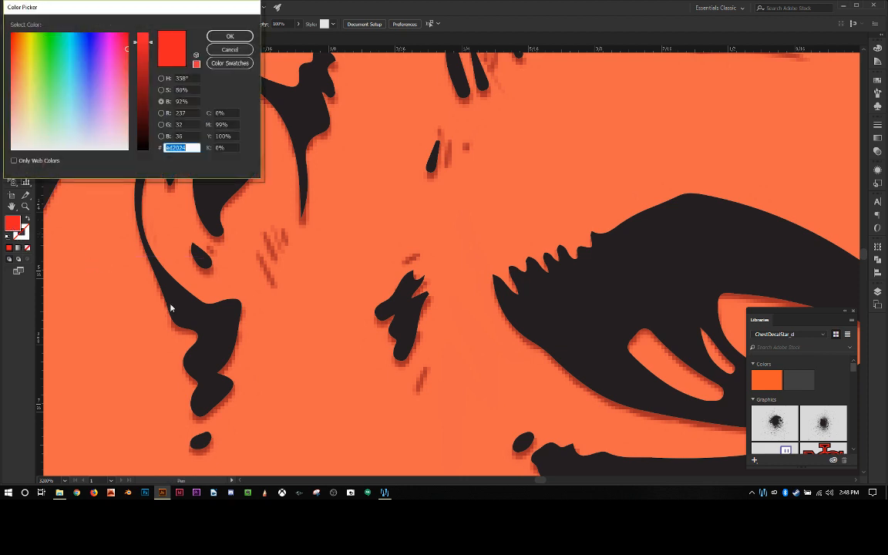
pyautogui.click(229, 37)
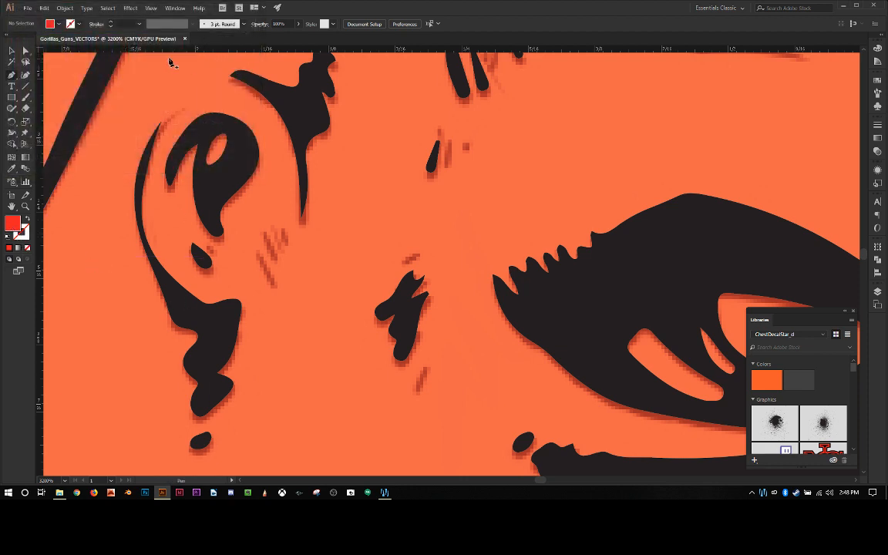
pyautogui.click(54, 24)
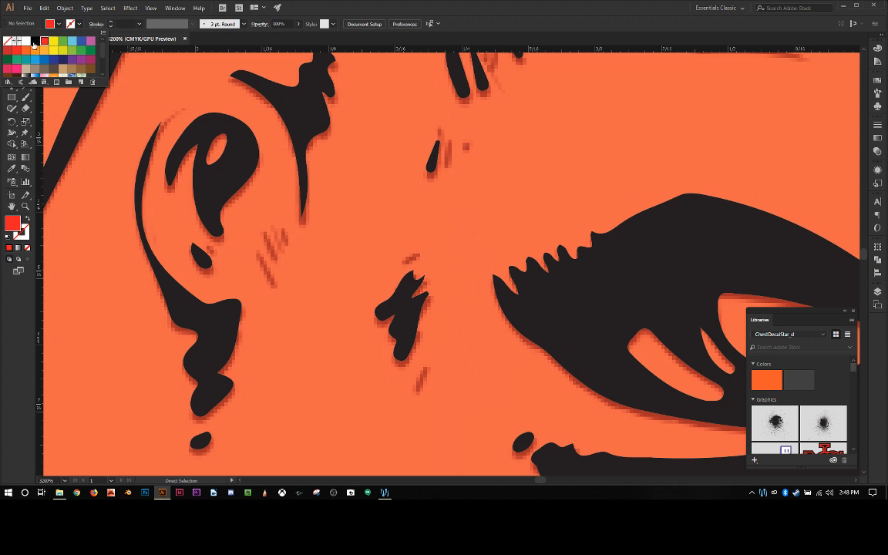
pyautogui.click(34, 41)
pyautogui.press('p')
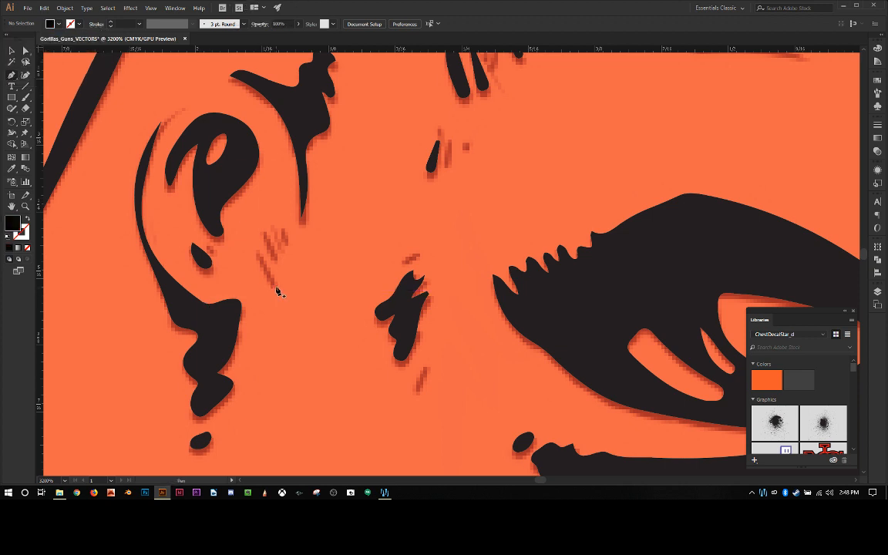
# Step: Draw two pointed black hair strokes over the lower and left faded marks beside the ear with the Pen tool
pyautogui.moveTo(275, 287); pyautogui.dragTo(259, 258)
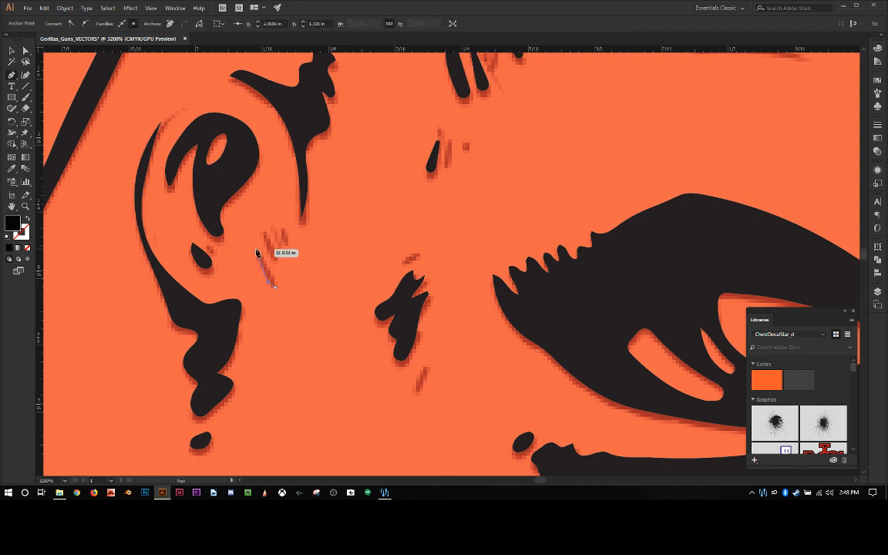
pyautogui.click(256, 249)
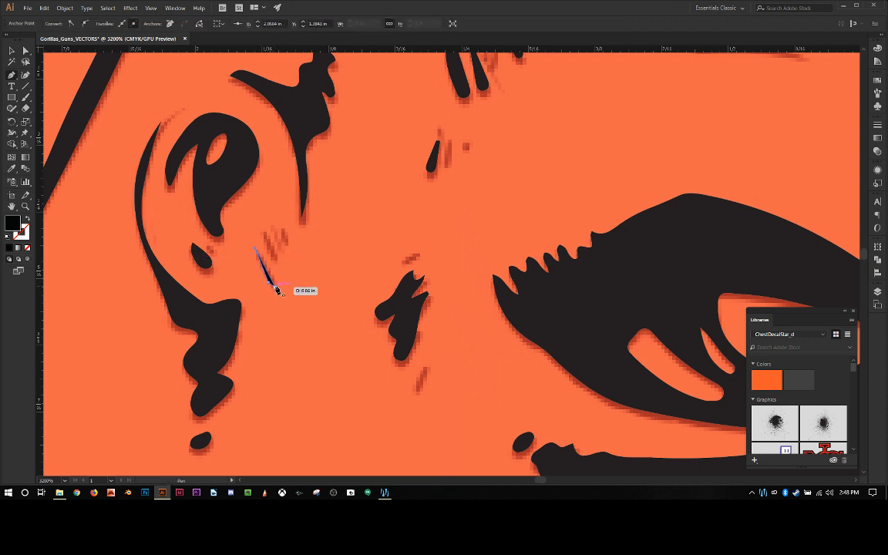
pyautogui.click(275, 287)
pyautogui.click(278, 262)
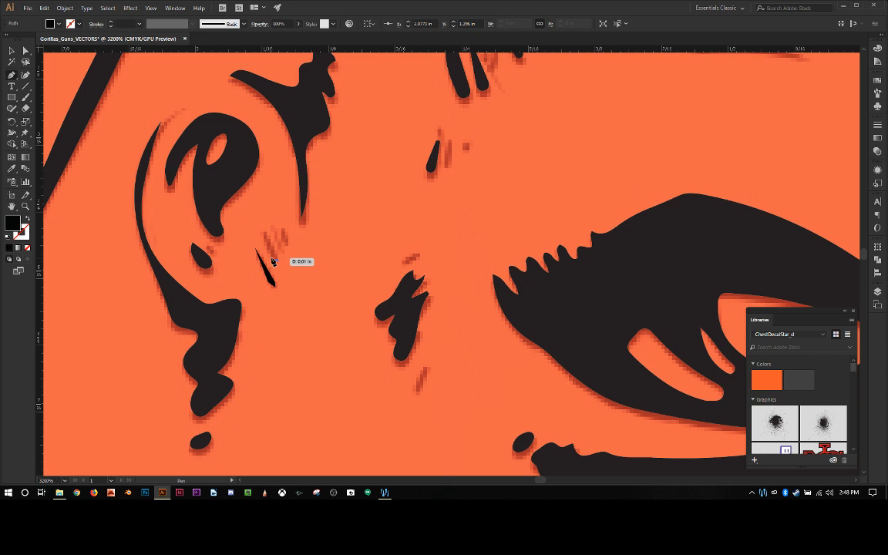
pyautogui.click(263, 225)
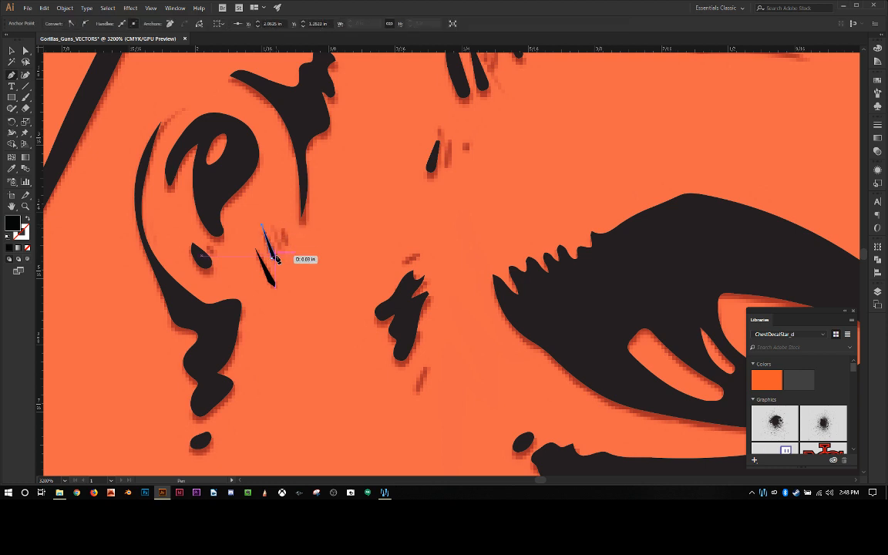
pyautogui.click(278, 260)
pyautogui.click(277, 259)
# Step: Add two shorter pointed black strokes over the remaining upper faded marks beside the ear
pyautogui.click(285, 247)
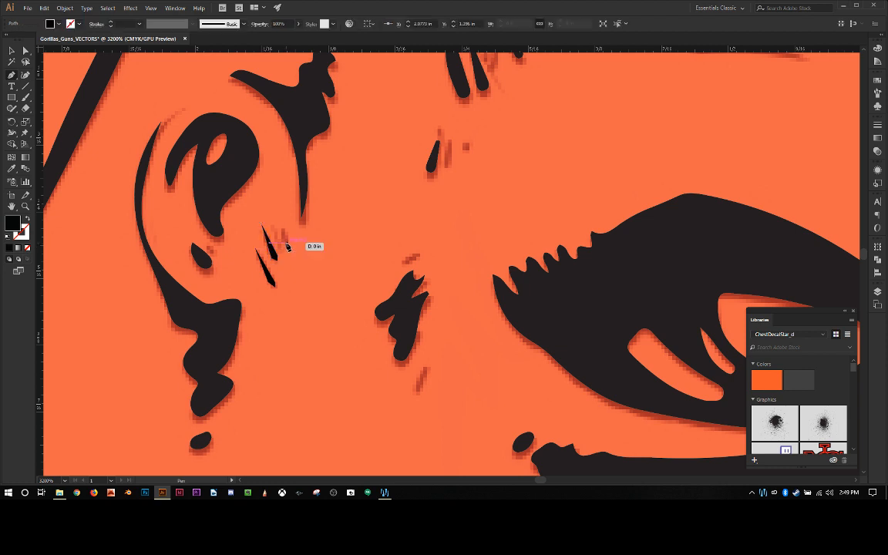
pyautogui.moveTo(285, 246)
pyautogui.mouseDown()
pyautogui.moveTo(279, 216)
pyautogui.moveTo(288, 249)
pyautogui.mouseUp()
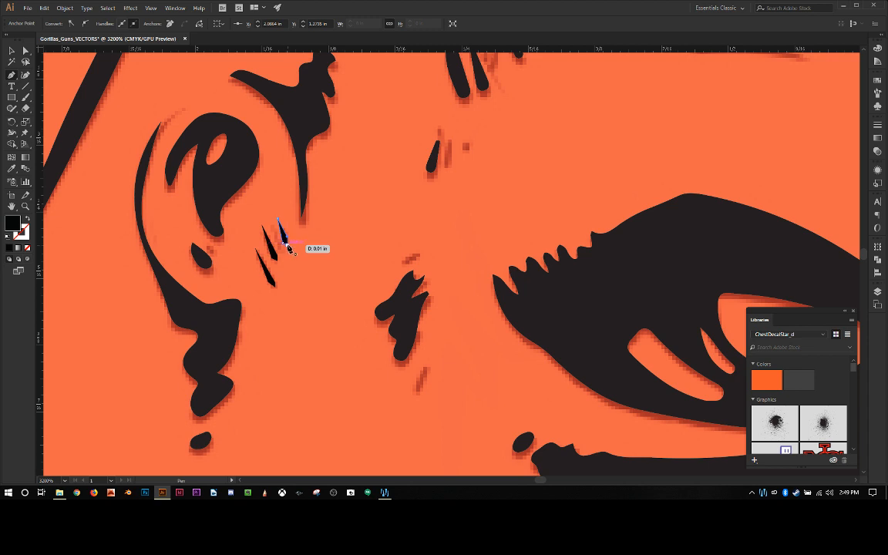
pyautogui.click(286, 246)
pyautogui.moveTo(277, 249); pyautogui.dragTo(282, 252)
pyautogui.click(270, 223)
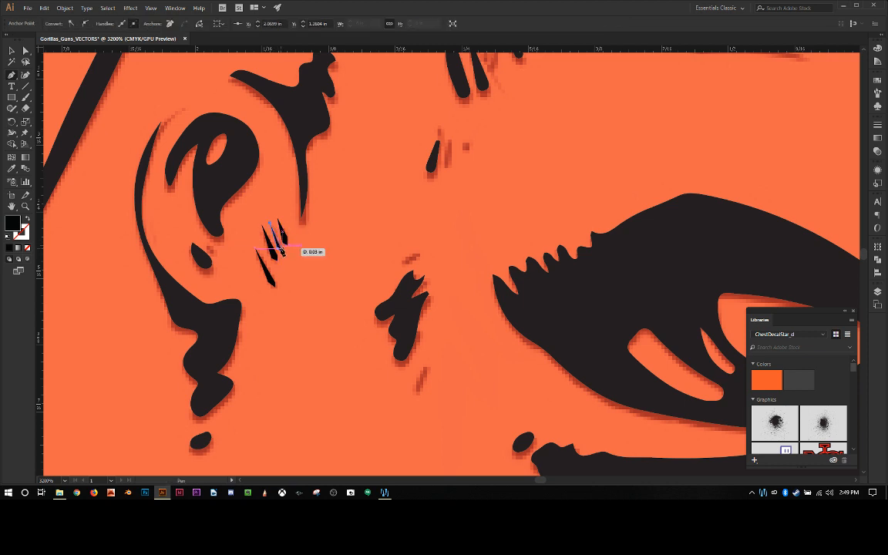
pyautogui.click(282, 249)
pyautogui.click(282, 251)
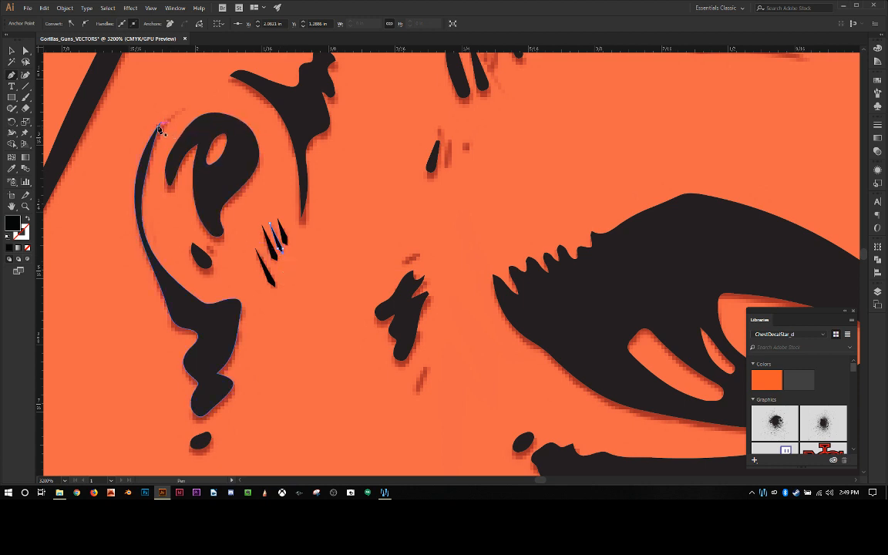
# Step: Extend the upper tip of the ear's outer line with a thin black pointed shape over the faded mark
pyautogui.moveTo(159, 125); pyautogui.dragTo(188, 100)
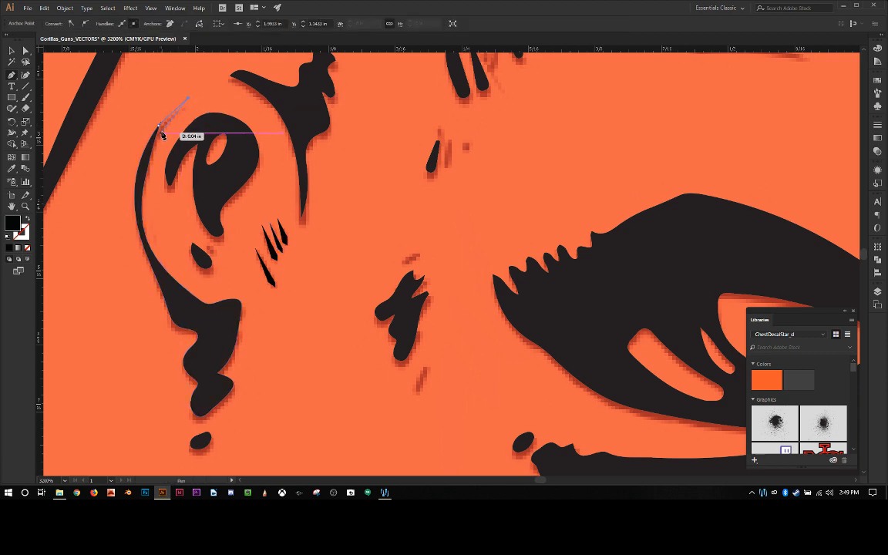
pyautogui.click(144, 177)
pyautogui.click(159, 126)
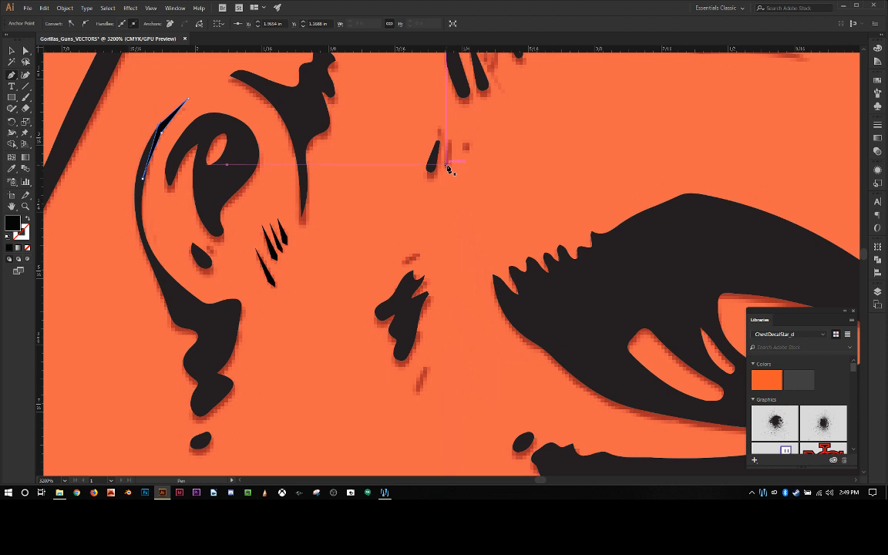
# Step: Draw two small black hair strokes over the faded marks above and below the tuft between the ear and eye
pyautogui.click(404, 262)
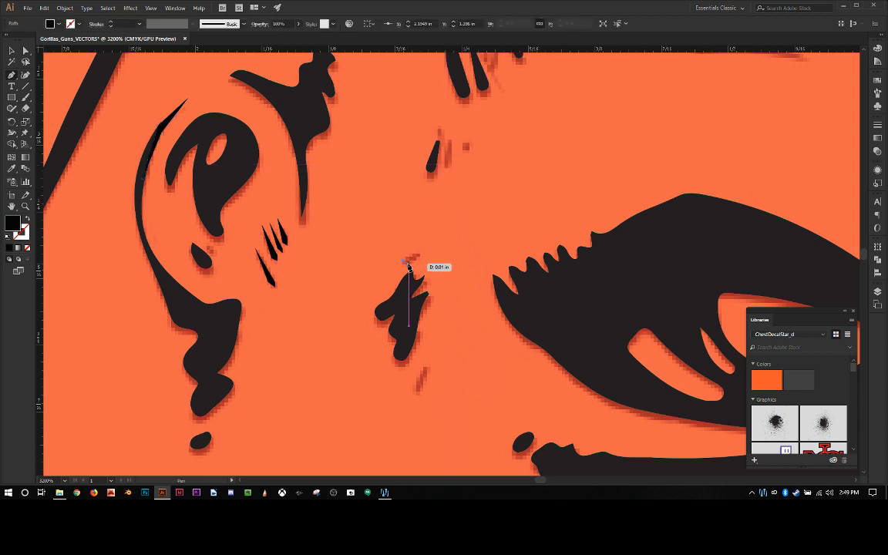
pyautogui.click(409, 263)
pyautogui.click(425, 251)
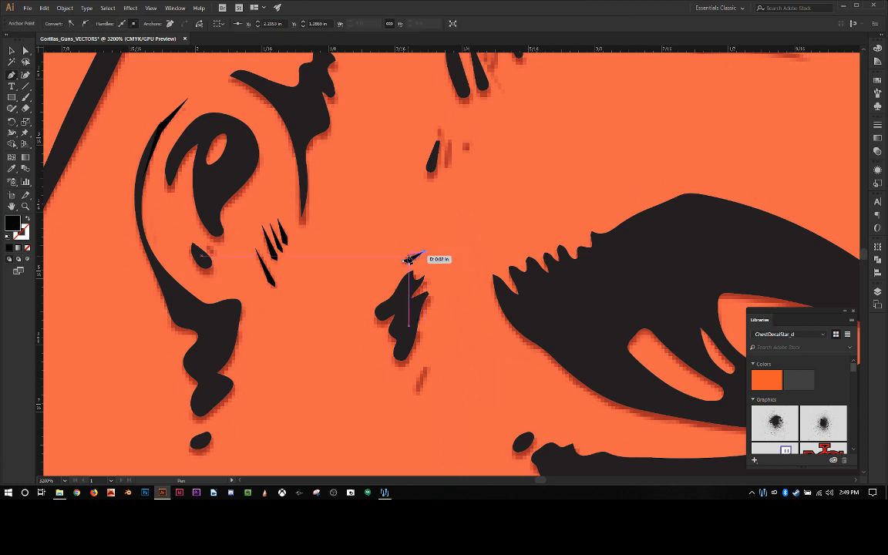
pyautogui.click(406, 260)
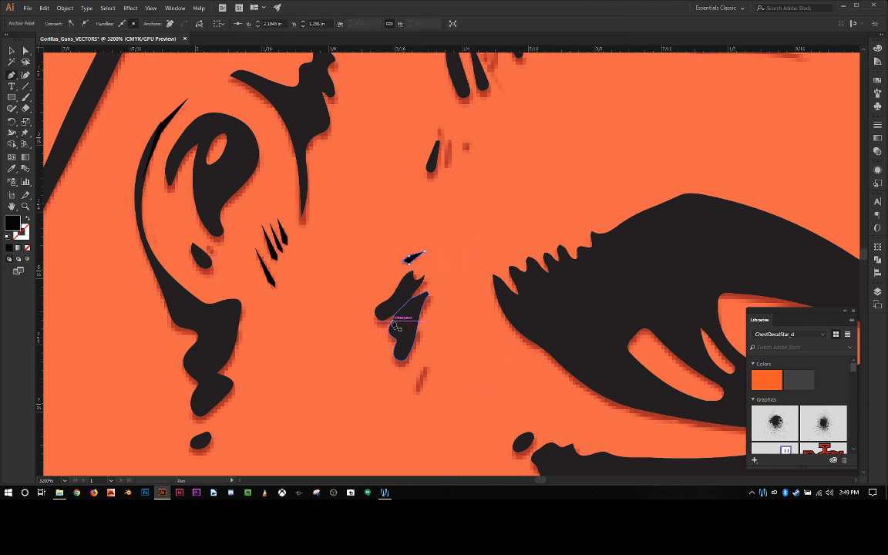
pyautogui.click(425, 368)
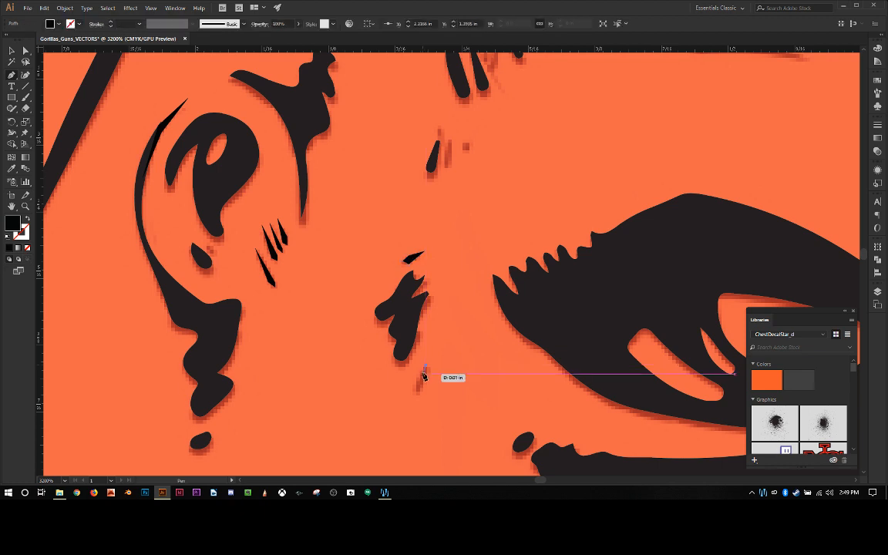
pyautogui.click(421, 385)
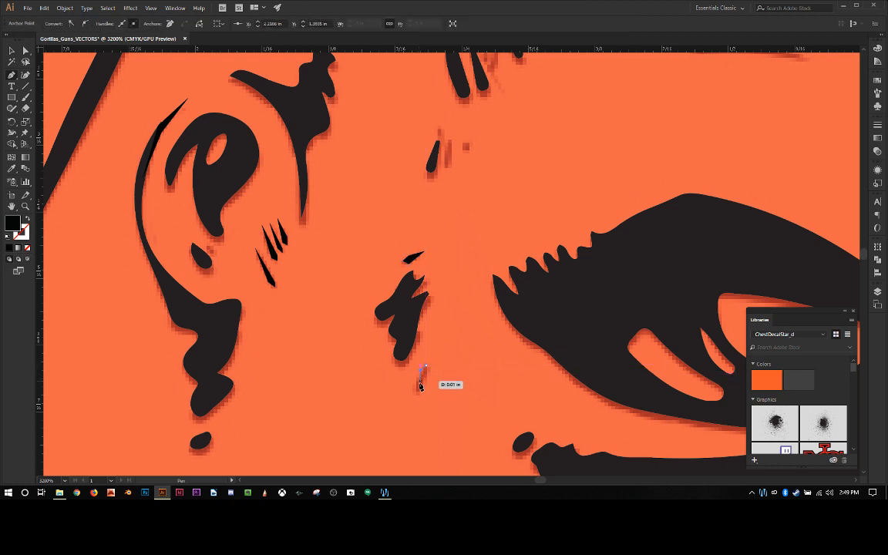
pyautogui.click(417, 395)
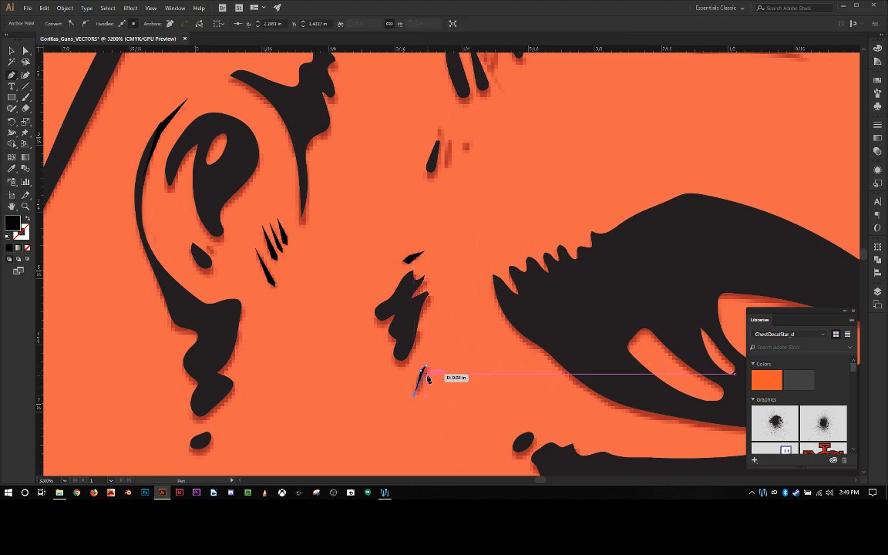
pyautogui.click(426, 374)
pyautogui.click(426, 365)
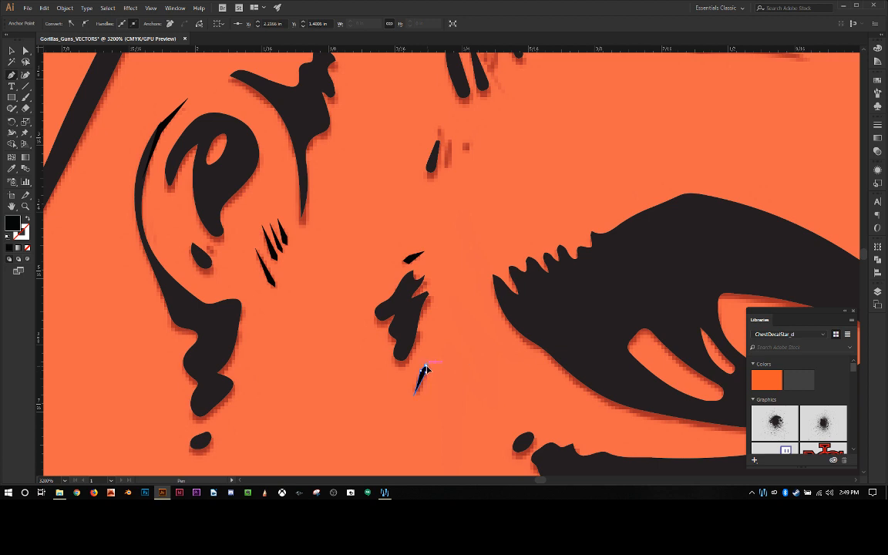
# Step: Round the outer middle corner of the pointed ear-tip extension into a smooth curve with the Anchor Point tool
pyautogui.click(27, 207)
pyautogui.click(273, 245)
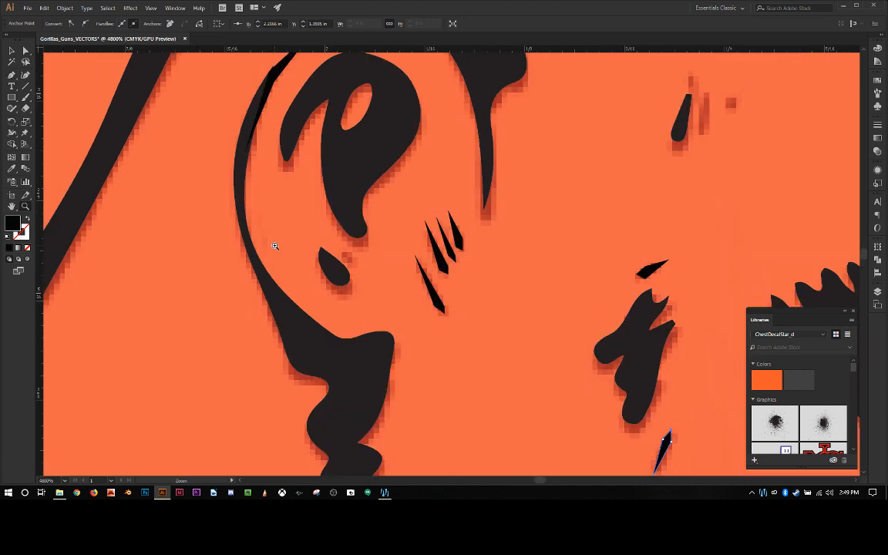
pyautogui.scroll(8, 363, 145)
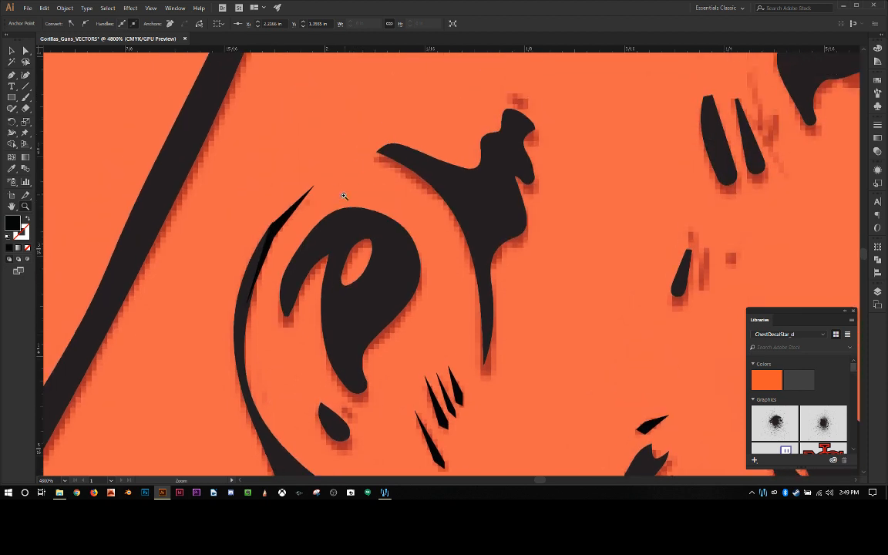
pyautogui.click(282, 316)
pyautogui.scroll(5, 279, 334)
pyautogui.scroll(-8, 334, 238)
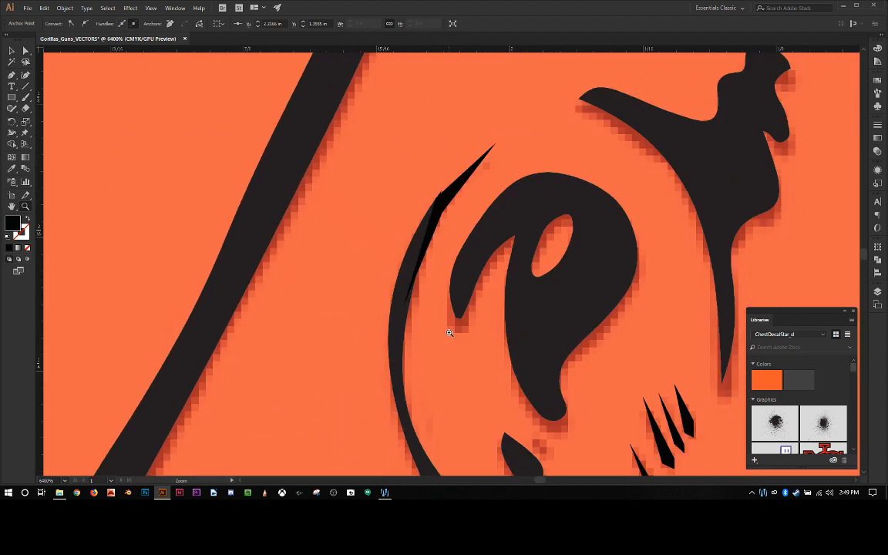
pyautogui.click(471, 188)
pyautogui.scroll(-5, 455, 236)
pyautogui.scroll(4, 455, 237)
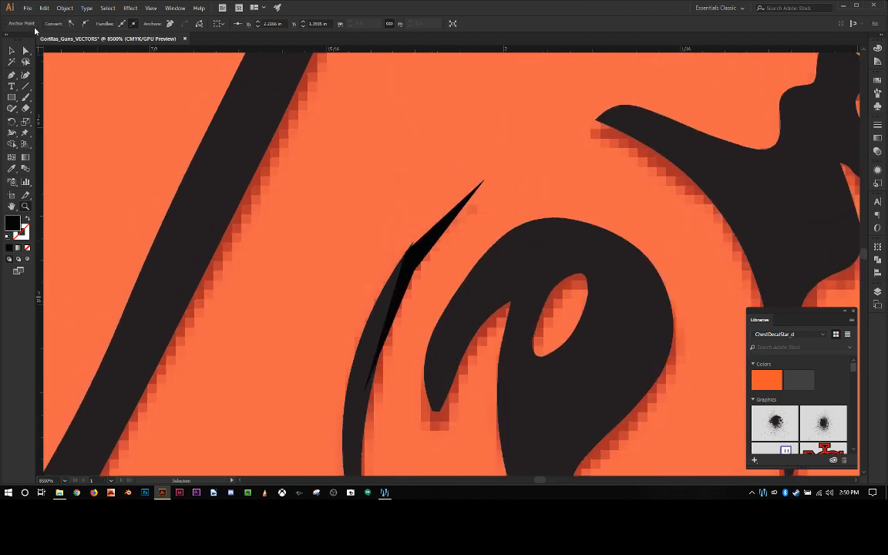
pyautogui.click(11, 51)
pyautogui.click(409, 251)
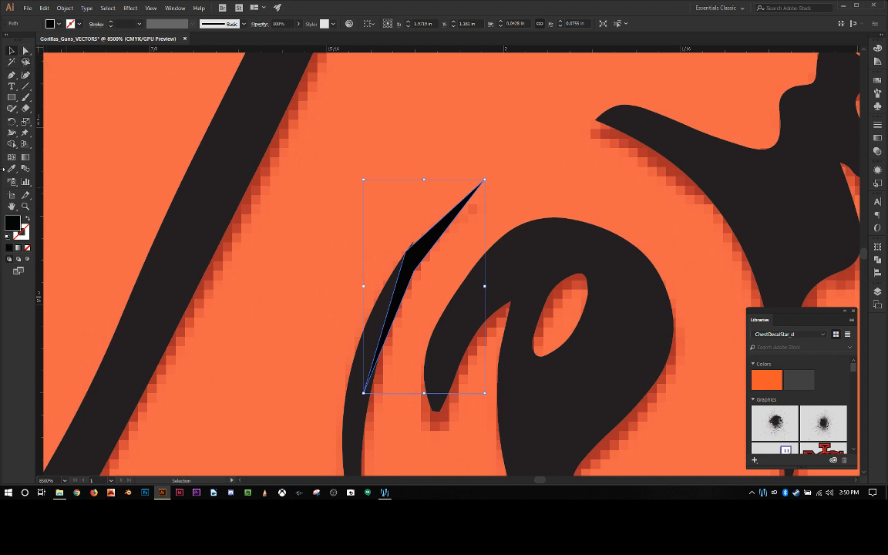
pyautogui.click(12, 75)
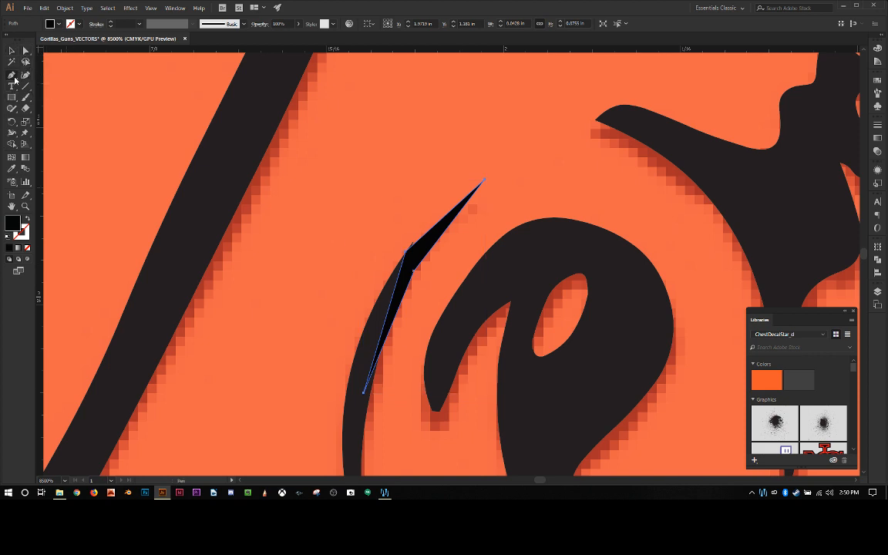
pyautogui.click(14, 77)
pyautogui.click(62, 108)
pyautogui.moveTo(406, 251); pyautogui.dragTo(434, 219)
pyautogui.press('Down')
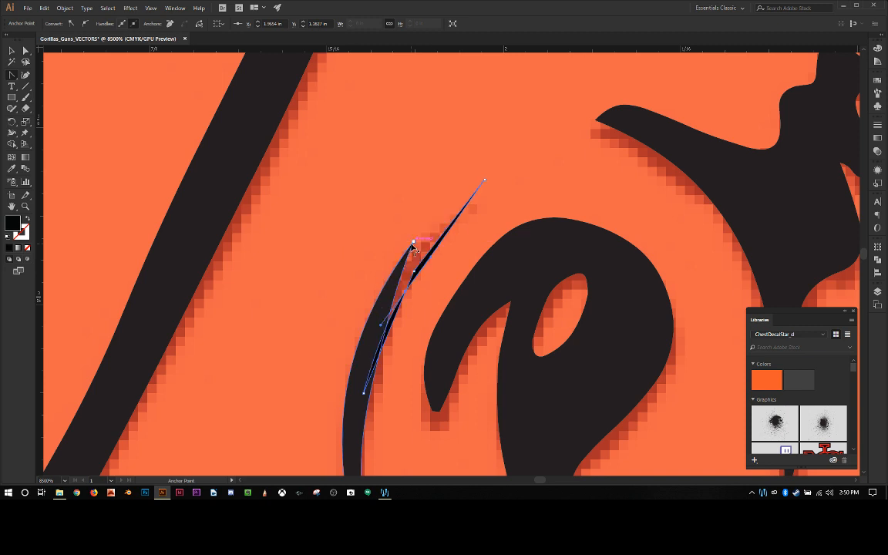
pyautogui.press('Up')
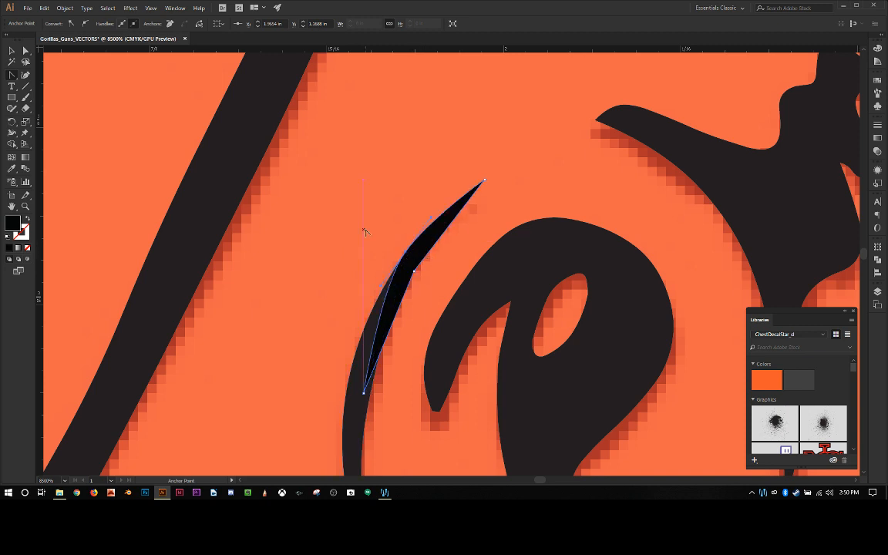
# Step: Nudge the extension's curved outer anchor upward so its edge follows the ear's outer line
pyautogui.click(26, 51)
pyautogui.click(410, 256)
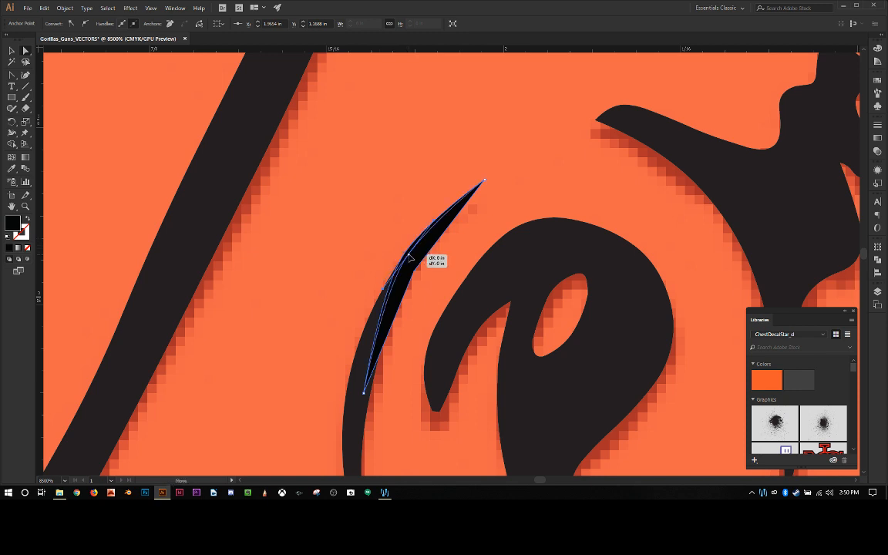
pyautogui.moveTo(410, 255); pyautogui.dragTo(412, 247)
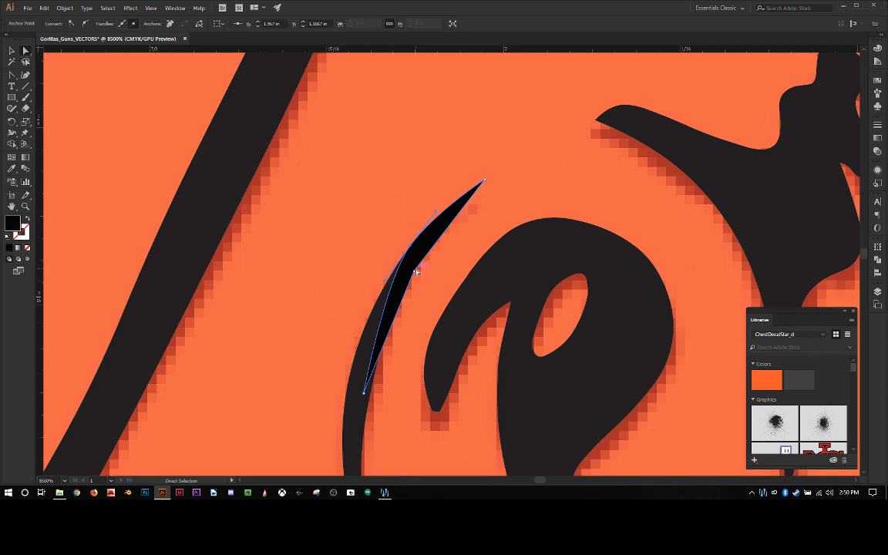
# Step: Curve the extension's inner middle corner and reposition its lower tip on the inner edge of the ear line
pyautogui.click(415, 272)
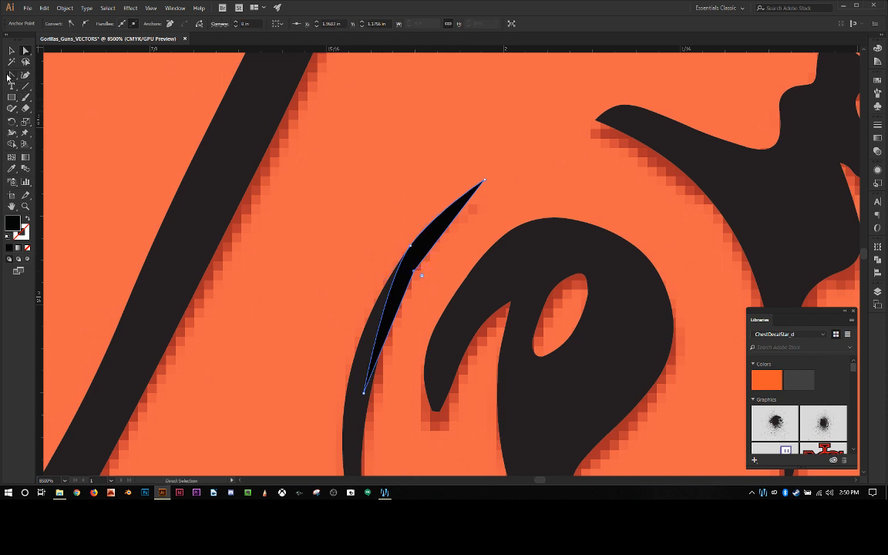
pyautogui.click(10, 75)
pyautogui.moveTo(414, 271); pyautogui.dragTo(383, 336)
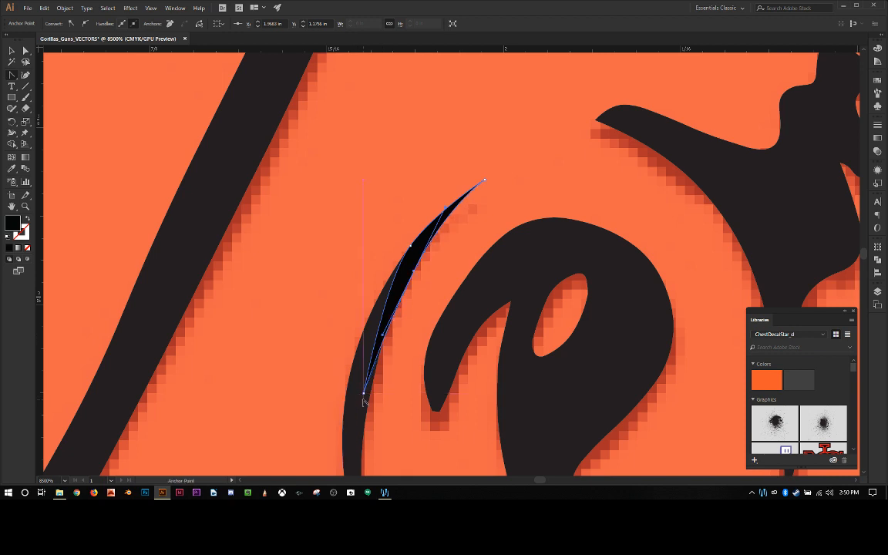
pyautogui.moveTo(364, 395); pyautogui.dragTo(365, 410)
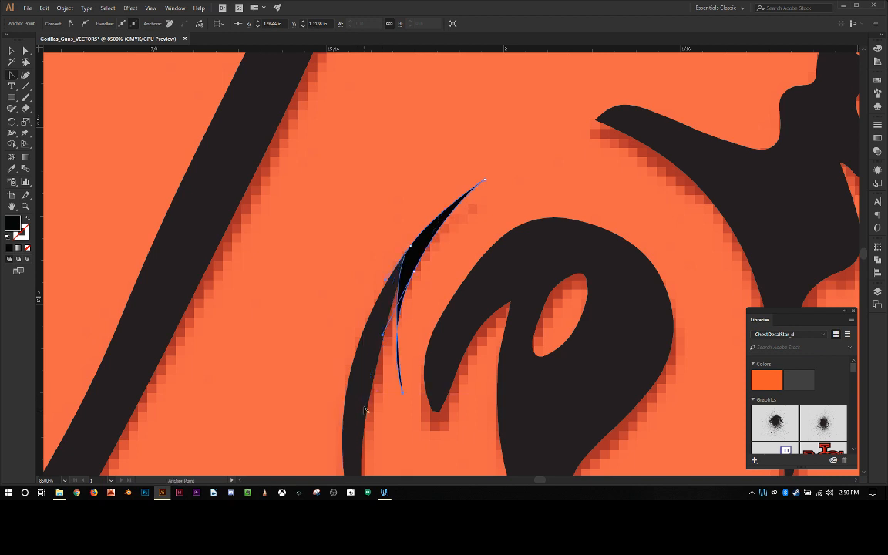
pyautogui.click(27, 51)
pyautogui.moveTo(402, 398); pyautogui.dragTo(371, 393)
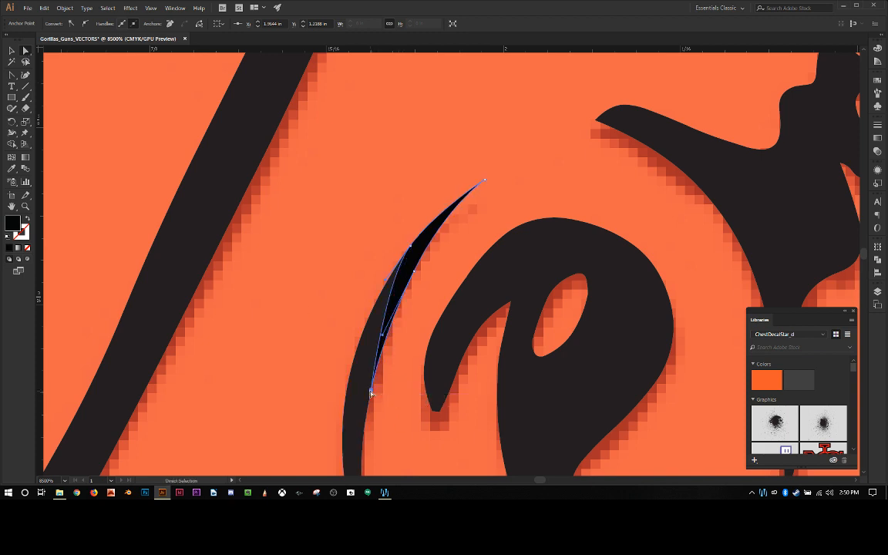
pyautogui.click(435, 311)
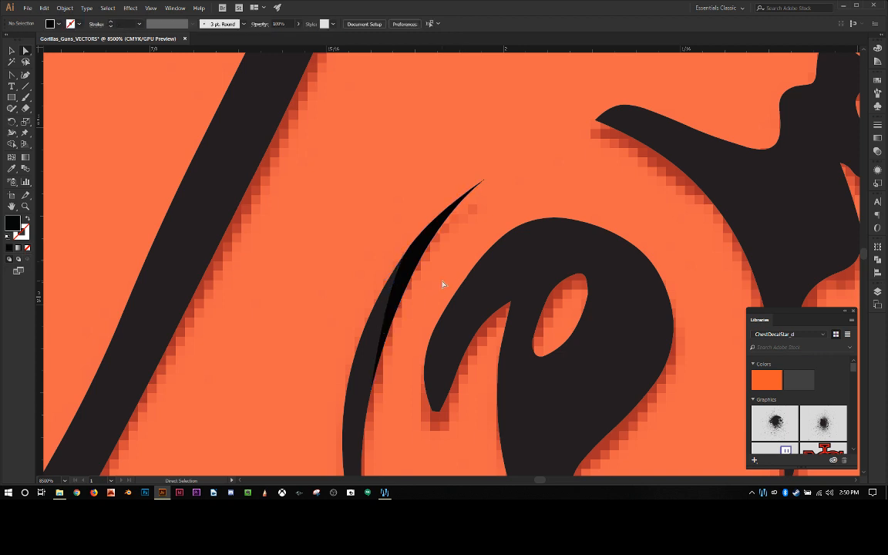
# Step: Shift the whole extension slightly up along the ear line, then realign its lower tip and outer anchor with that line
pyautogui.moveTo(411, 245)
pyautogui.mouseDown()
pyautogui.moveTo(409, 259)
pyautogui.moveTo(426, 255)
pyautogui.mouseUp()
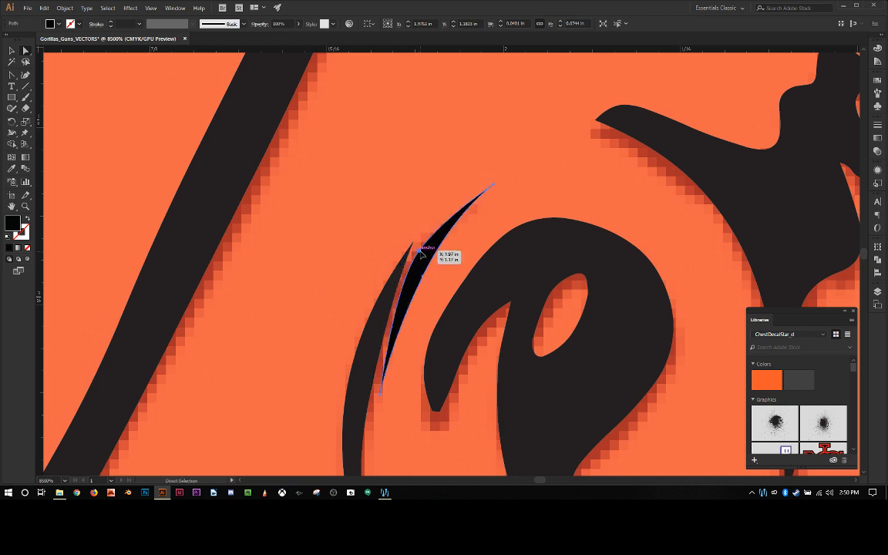
pyautogui.click(420, 254)
pyautogui.click(421, 266)
pyautogui.moveTo(421, 256); pyautogui.dragTo(419, 252)
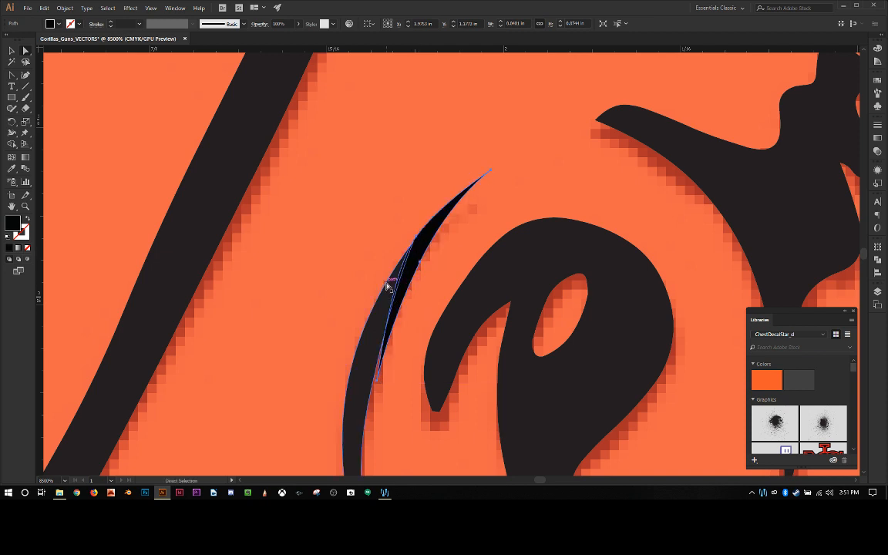
pyautogui.click(379, 384)
pyautogui.moveTo(379, 384); pyautogui.dragTo(374, 385)
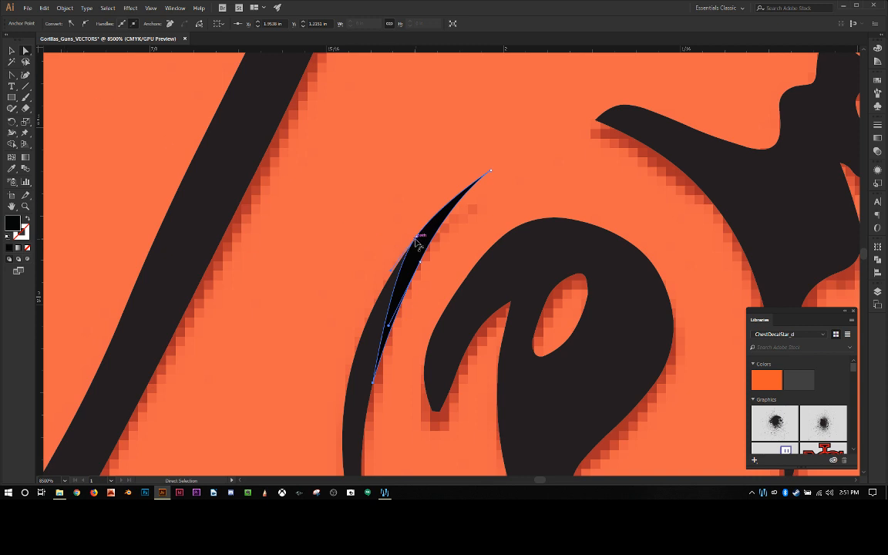
pyautogui.moveTo(416, 240); pyautogui.dragTo(414, 246)
pyautogui.click(458, 253)
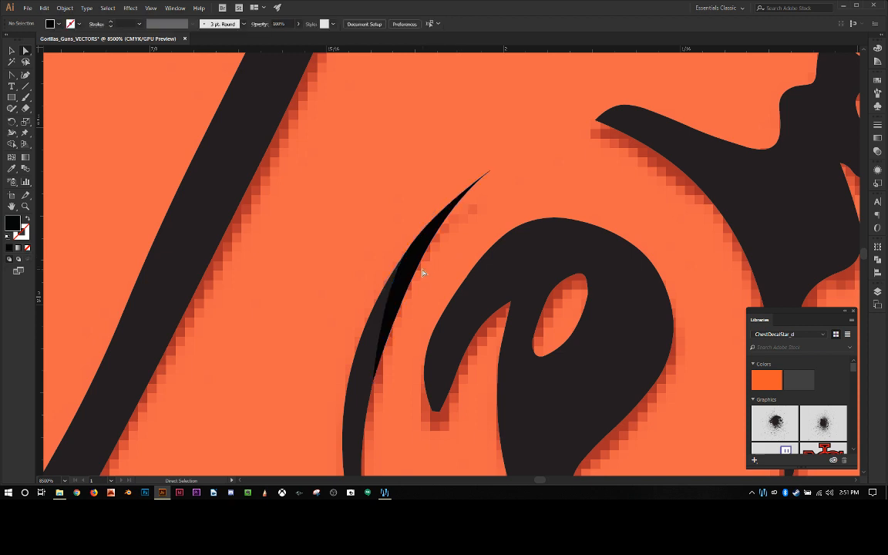
# Step: Adjust the curve handle near the extension's upper tip to refine its taper
pyautogui.click(492, 173)
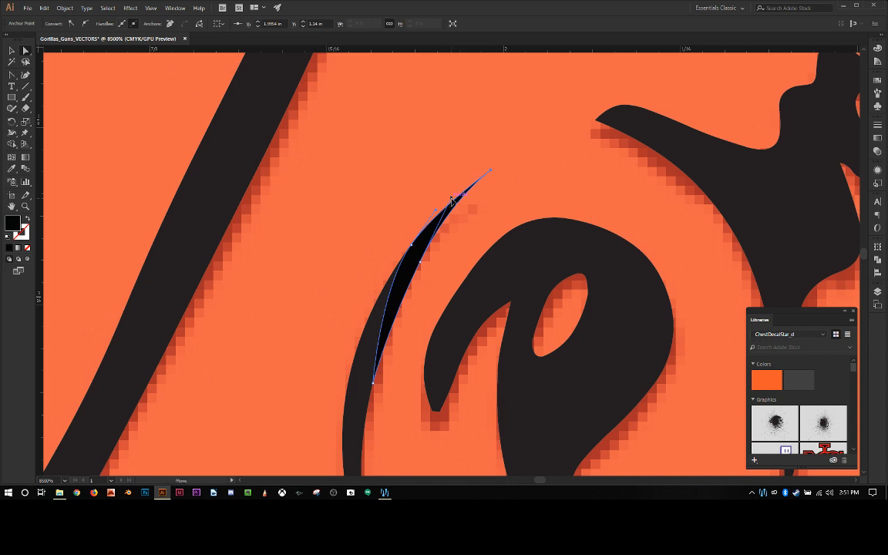
pyautogui.moveTo(452, 201); pyautogui.dragTo(441, 208)
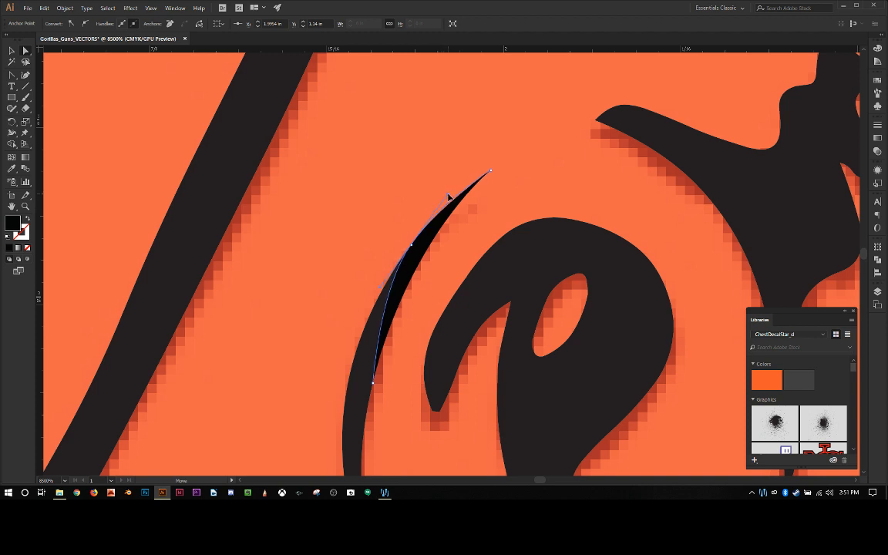
pyautogui.click(406, 198)
# Step: Merge the tip extension and the ear's outer line into one black shape with Pathfinder Unite
pyautogui.scroll(-1, 407, 201)
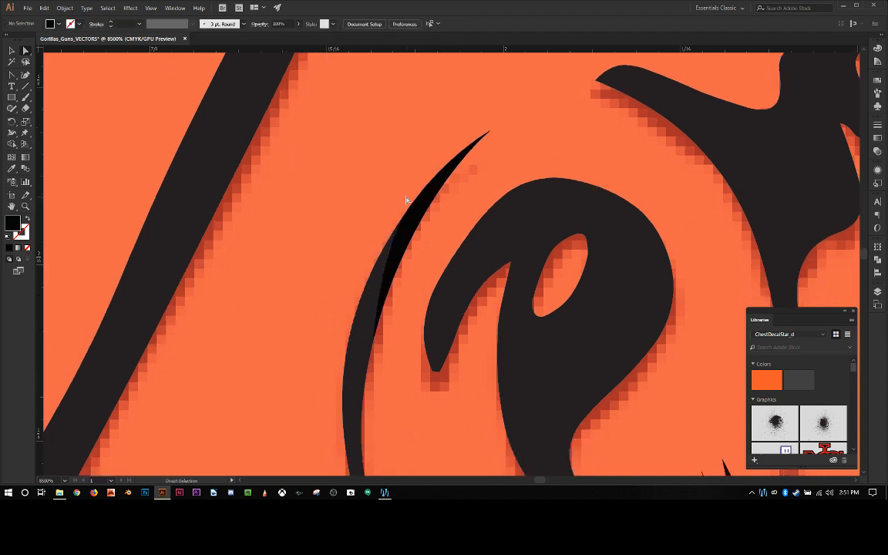
pyautogui.scroll(-3, 406, 203)
pyautogui.scroll(3, 397, 194)
pyautogui.scroll(3, 407, 201)
pyautogui.click(11, 51)
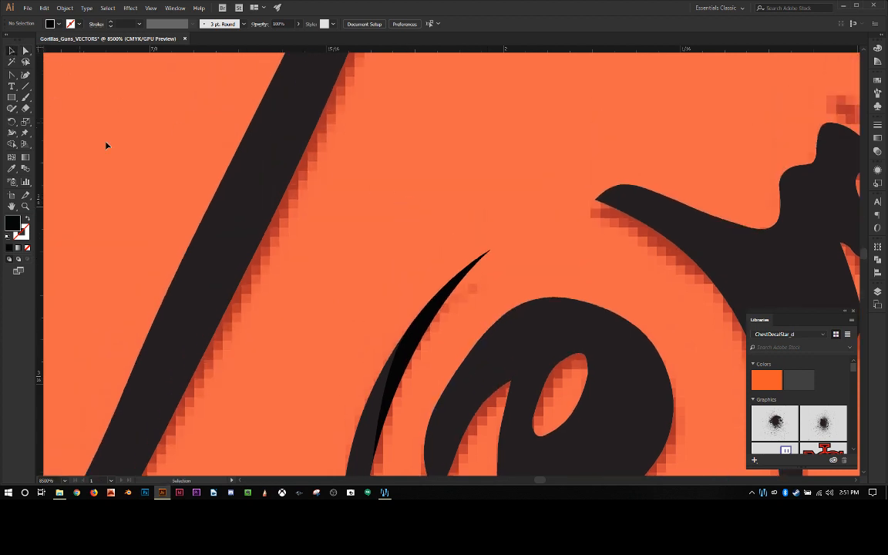
pyautogui.scroll(-3, 330, 267)
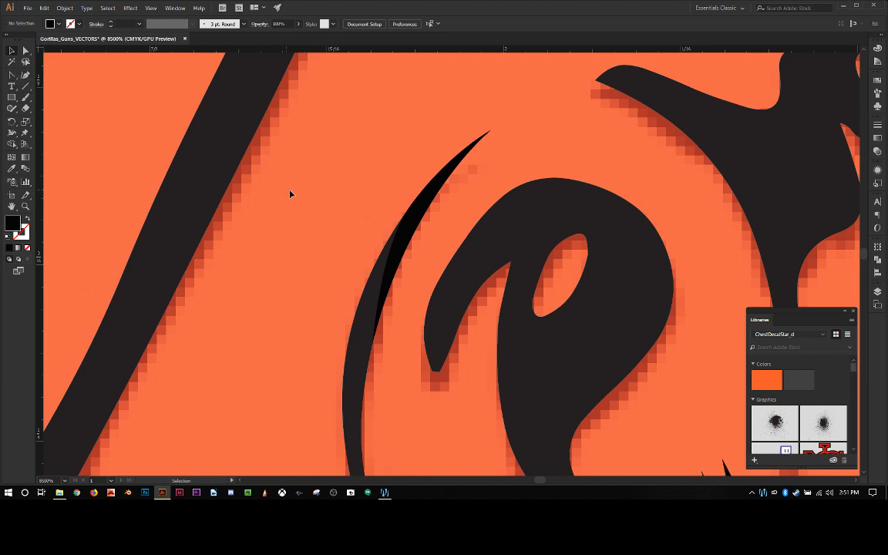
pyautogui.click(404, 244)
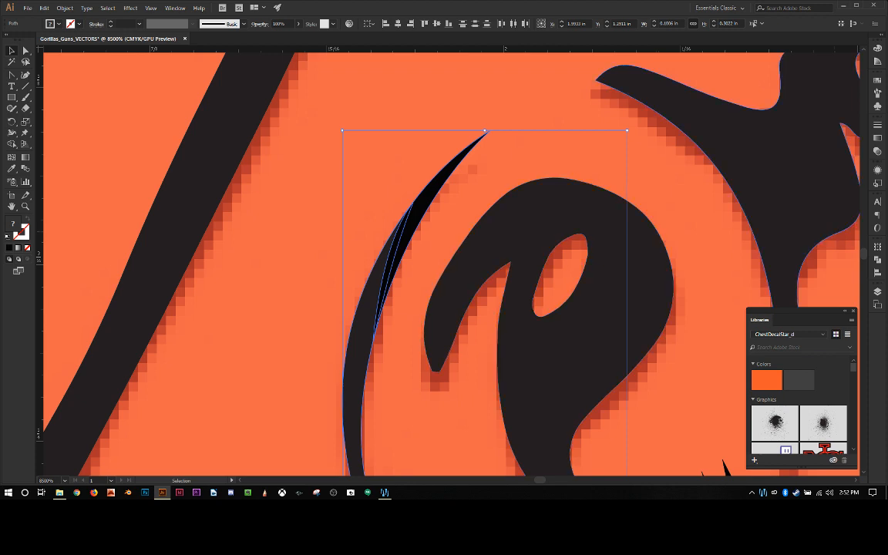
pyautogui.click(878, 260)
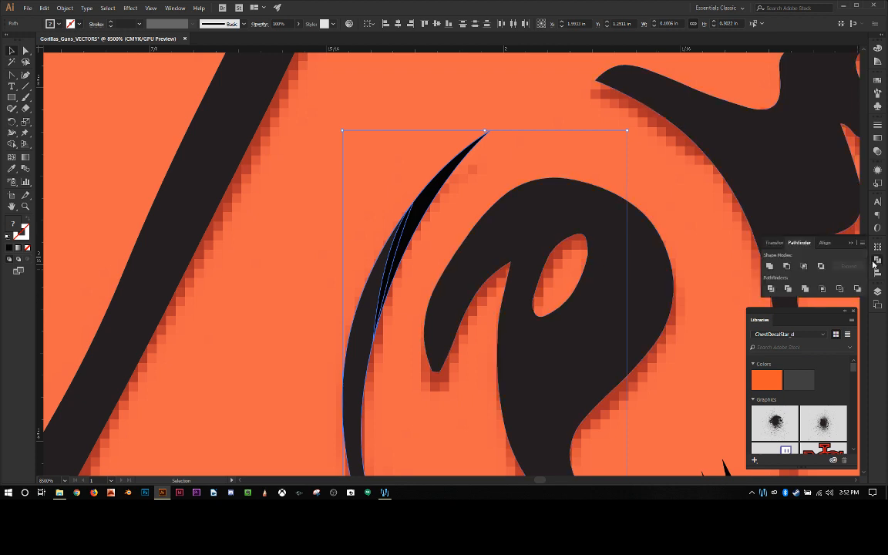
pyautogui.click(770, 267)
pyautogui.click(317, 208)
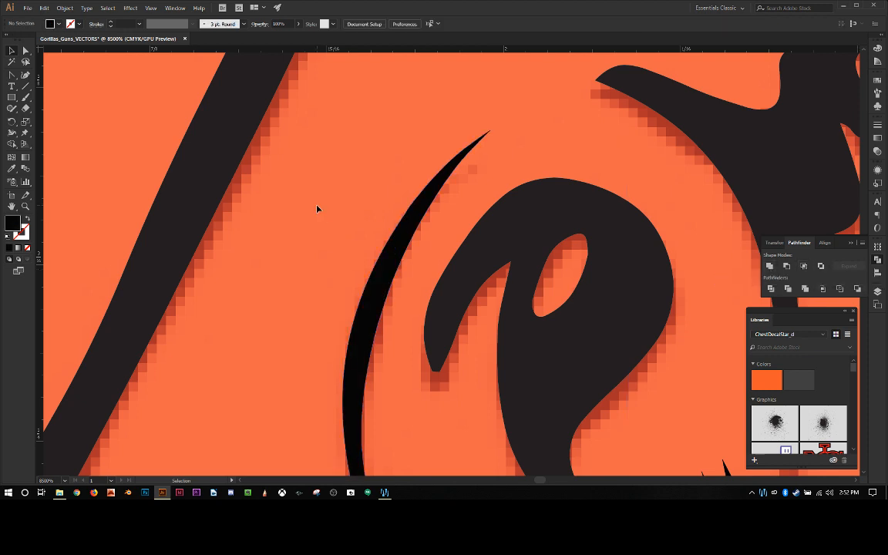
# Step: Inspect the united ear outline and the nearby hair strokes against the faded original
pyautogui.scroll(-10, 324, 207)
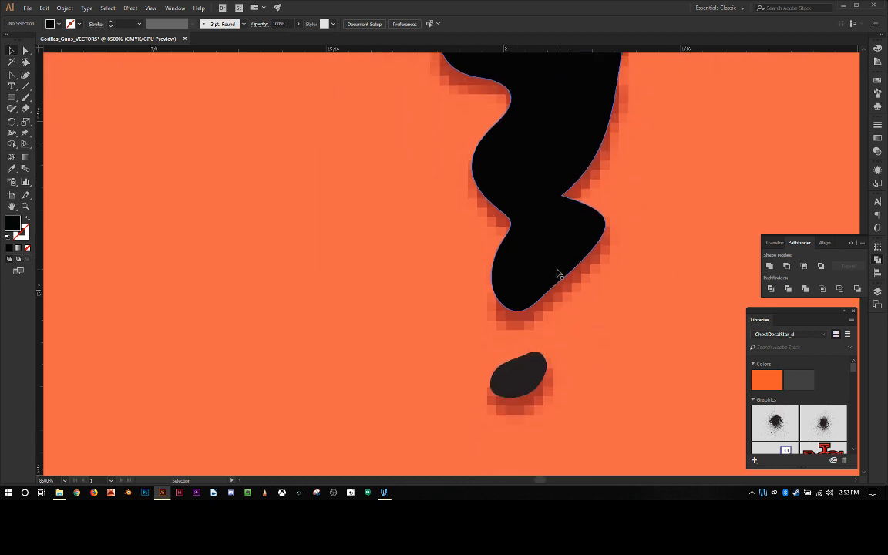
pyautogui.scroll(10, 558, 273)
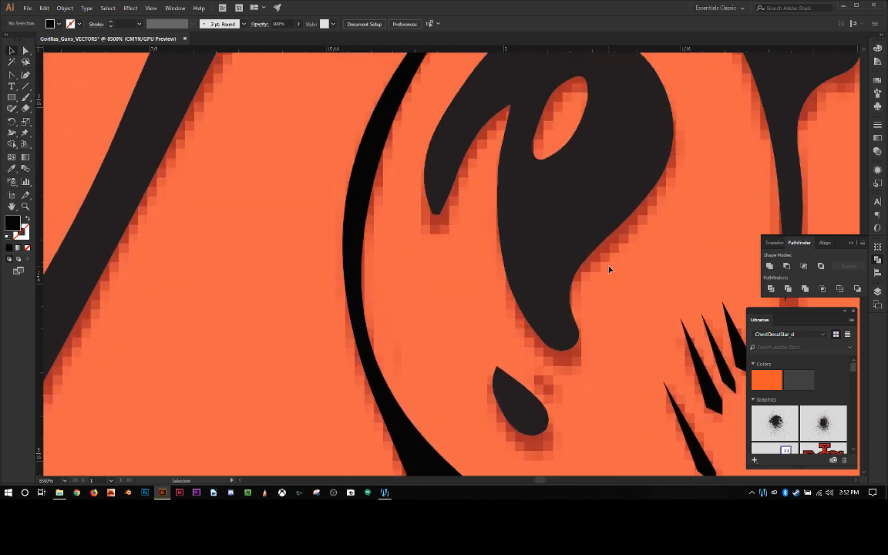
pyautogui.scroll(2, 609, 269)
pyautogui.scroll(-10, 609, 269)
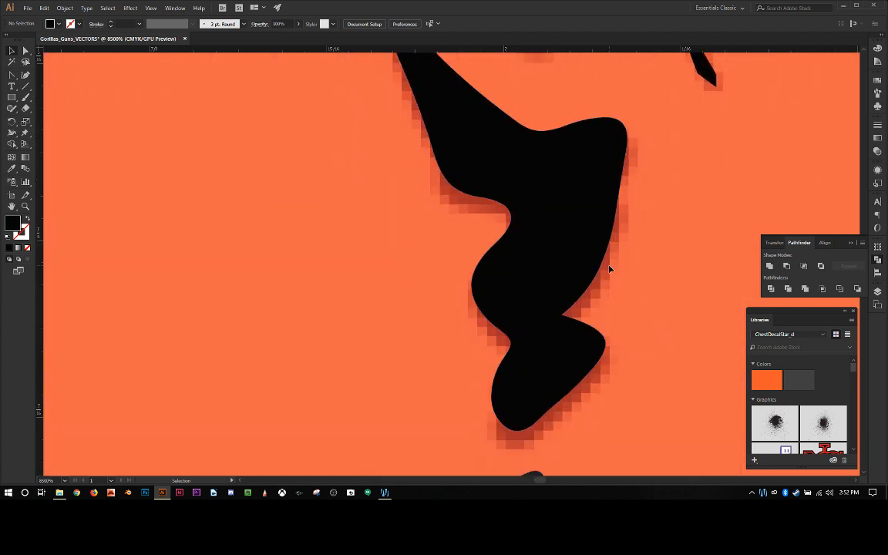
pyautogui.scroll(8, 609, 269)
pyautogui.scroll(-9, 609, 269)
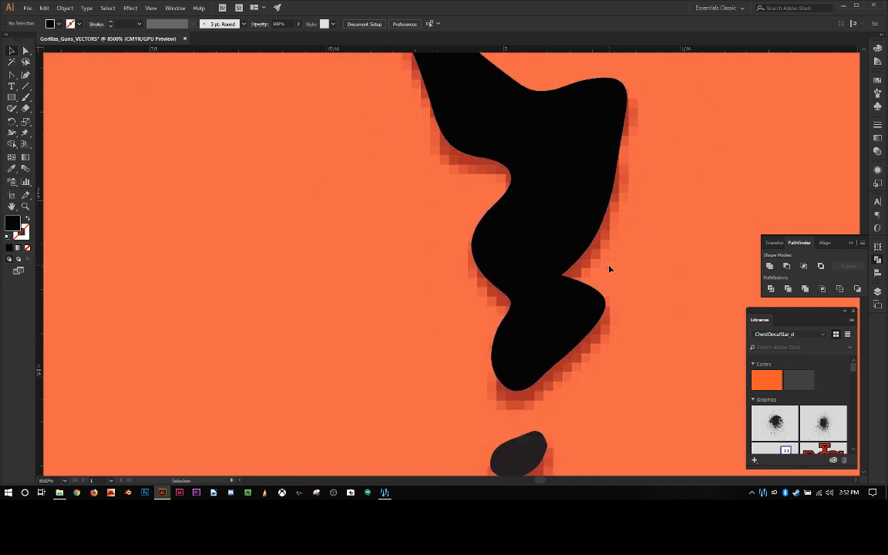
pyautogui.press('space')
pyautogui.moveTo(598, 246); pyautogui.dragTo(365, 386)
pyautogui.moveTo(479, 224); pyautogui.dragTo(403, 381)
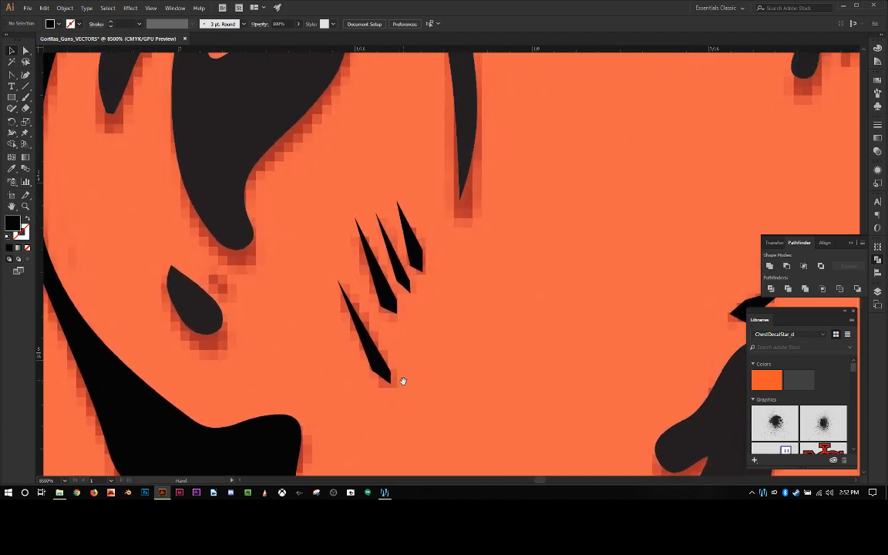
pyautogui.moveTo(475, 261); pyautogui.dragTo(443, 387)
pyautogui.moveTo(395, 215); pyautogui.dragTo(492, 398)
# Step: Slim the branching hair shape's long side spike by lowering its upper-edge anchors and smoothing the curve into the body
pyautogui.click(390, 179)
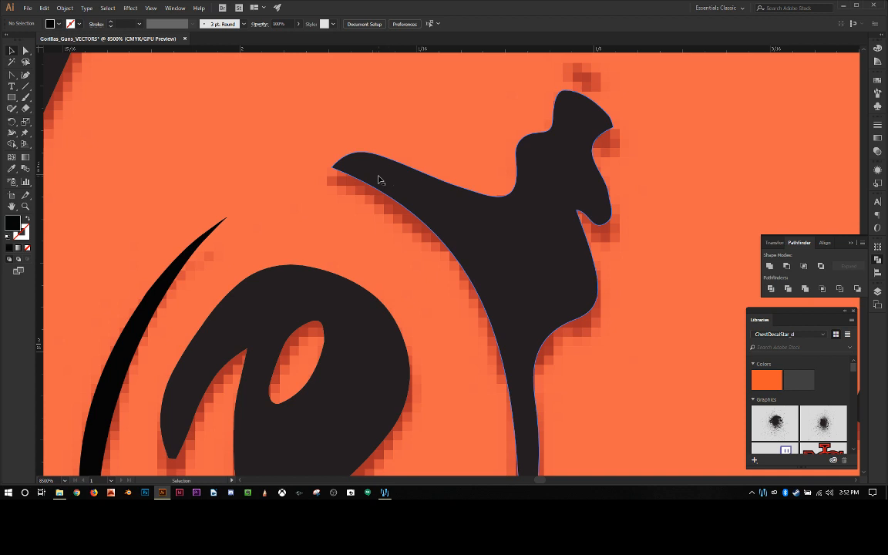
pyautogui.click(378, 181)
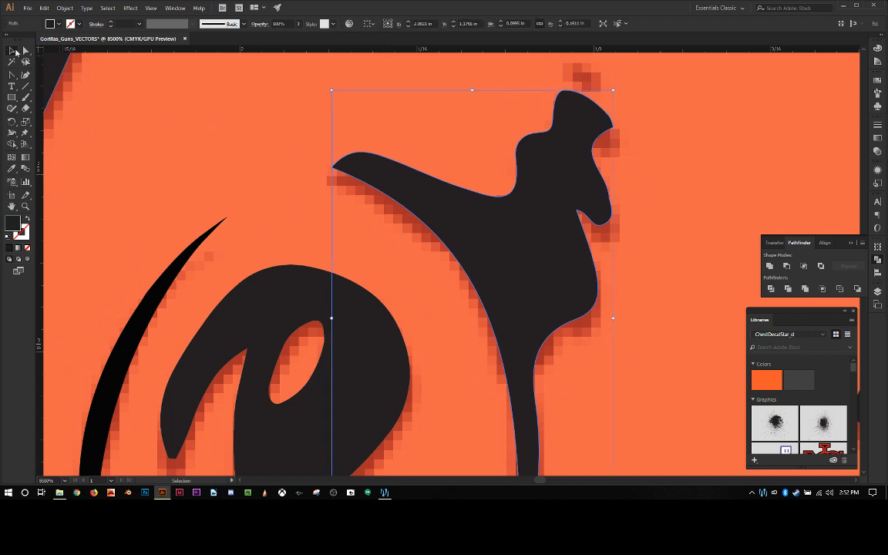
pyautogui.click(25, 50)
pyautogui.click(383, 159)
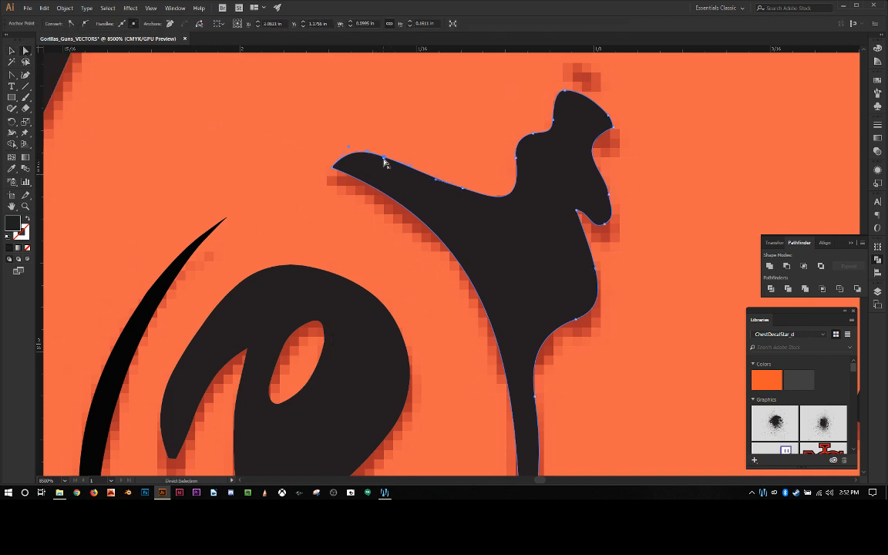
pyautogui.moveTo(350, 148); pyautogui.dragTo(398, 178)
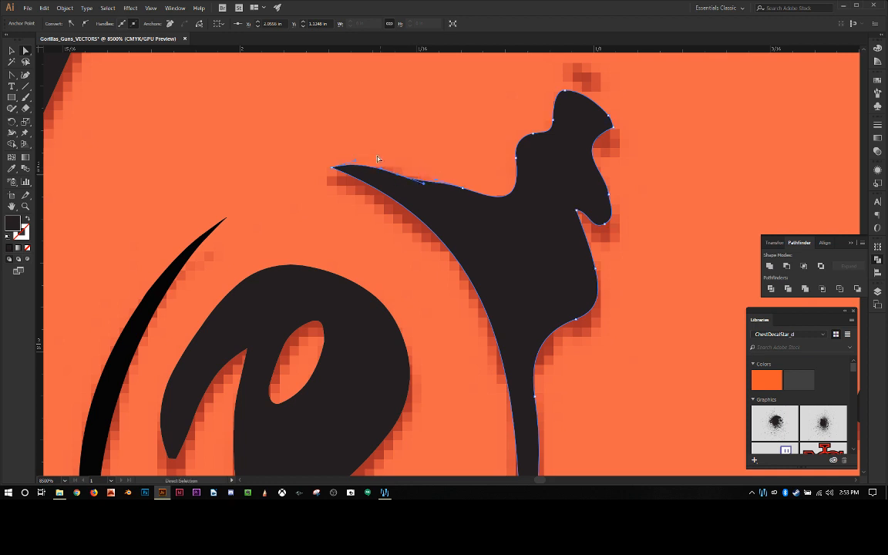
pyautogui.moveTo(465, 194); pyautogui.dragTo(470, 201)
pyautogui.click(448, 163)
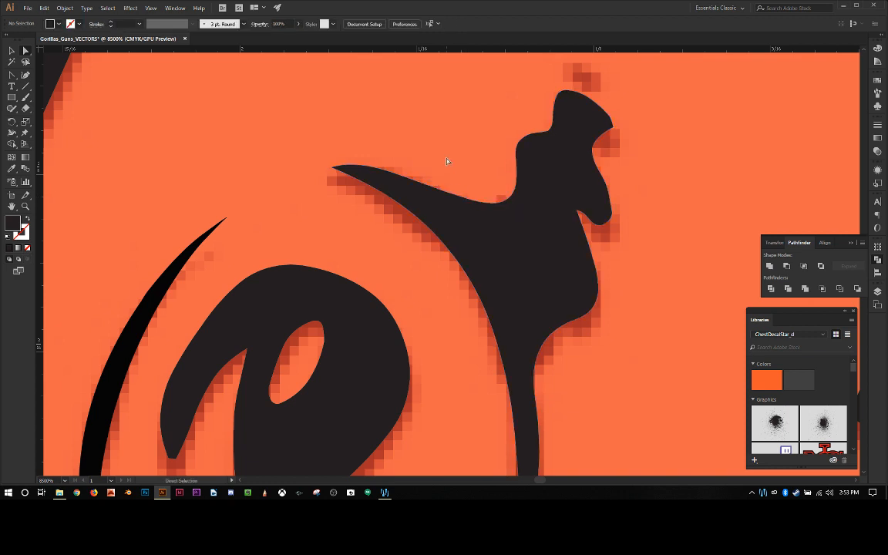
# Step: Reshape the inner edge of the hair shape's long downward spike so it tapers thinly to its tip
pyautogui.scroll(-3, 447, 162)
pyautogui.scroll(3, 451, 162)
pyautogui.scroll(-5, 462, 163)
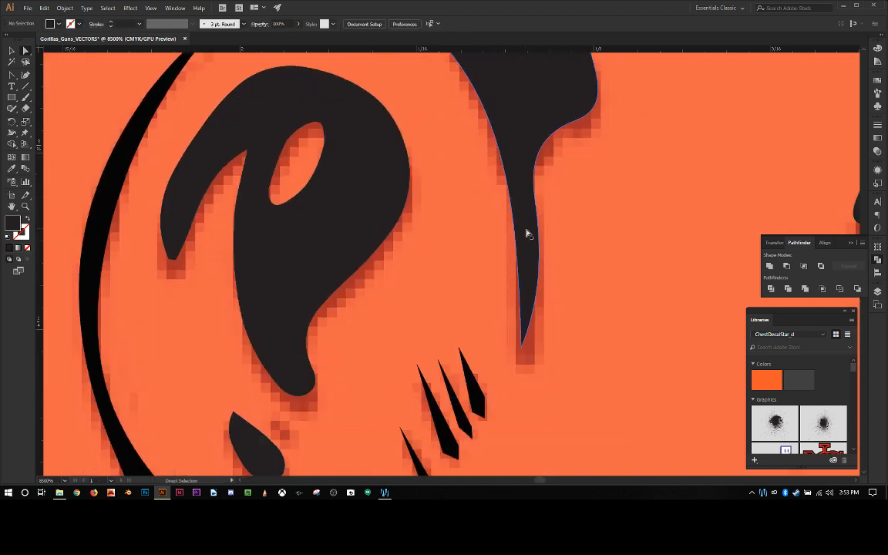
pyautogui.click(530, 248)
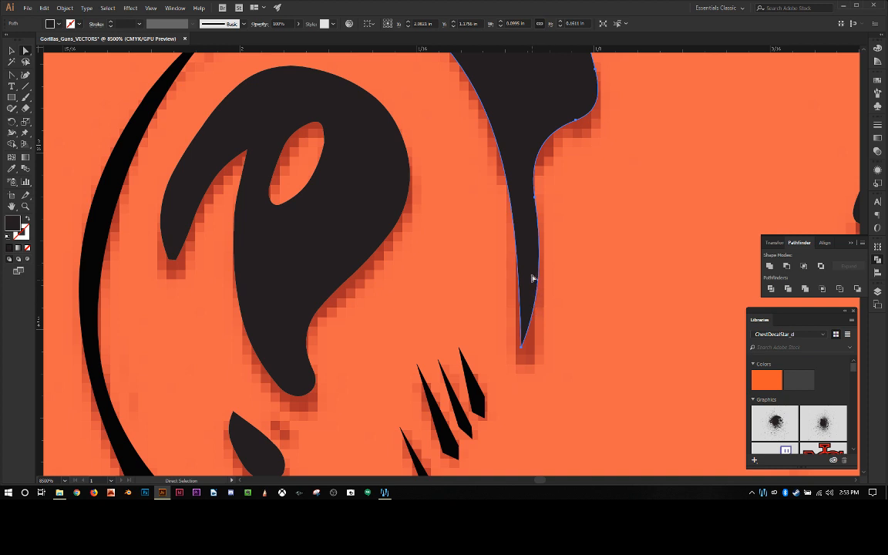
pyautogui.click(522, 351)
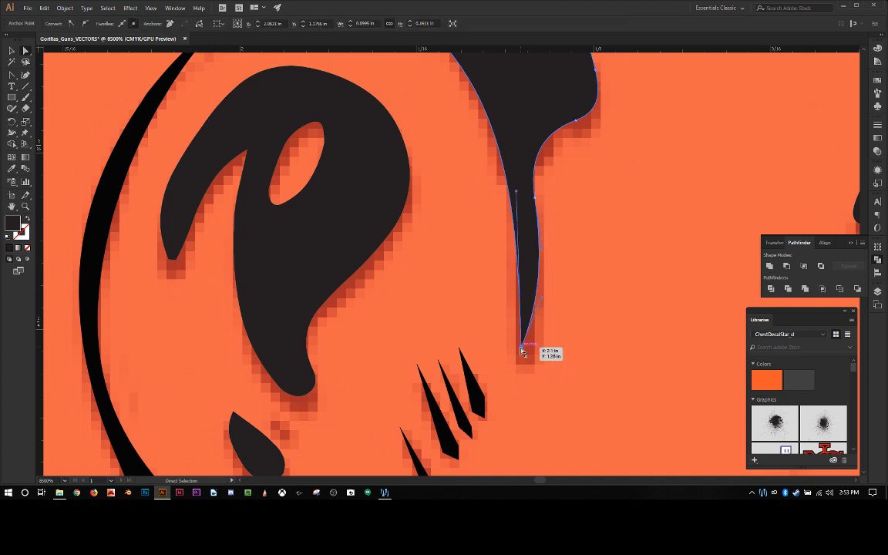
pyautogui.moveTo(542, 301); pyautogui.dragTo(539, 254)
pyautogui.click(557, 246)
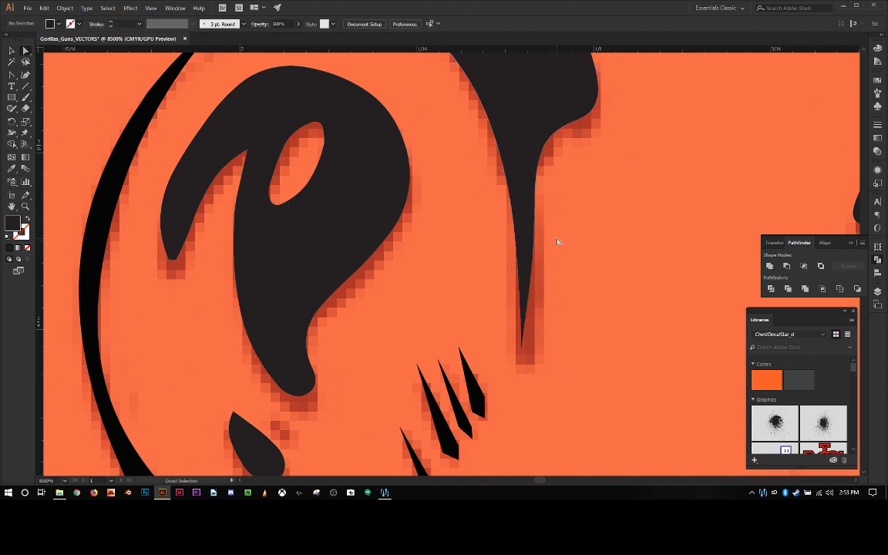
# Step: Pull the hair shape's rounded topmost anchor outward, up and to the left, and convert it to a sharp corner
pyautogui.scroll(5, 581, 232)
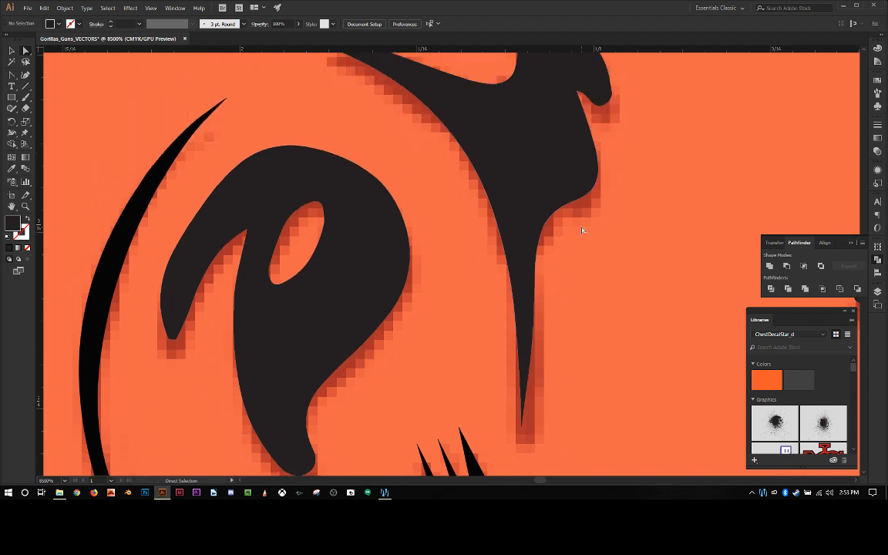
pyautogui.scroll(-3, 581, 232)
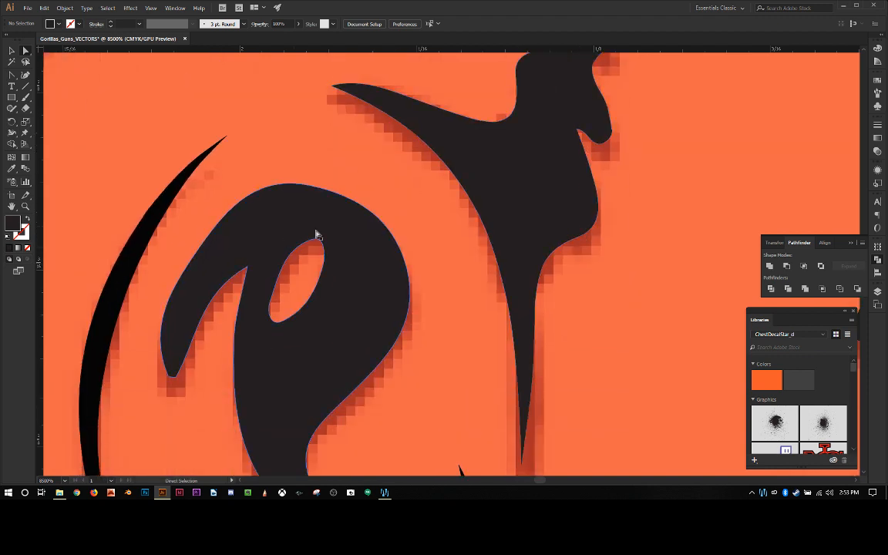
pyautogui.scroll(4, 462, 205)
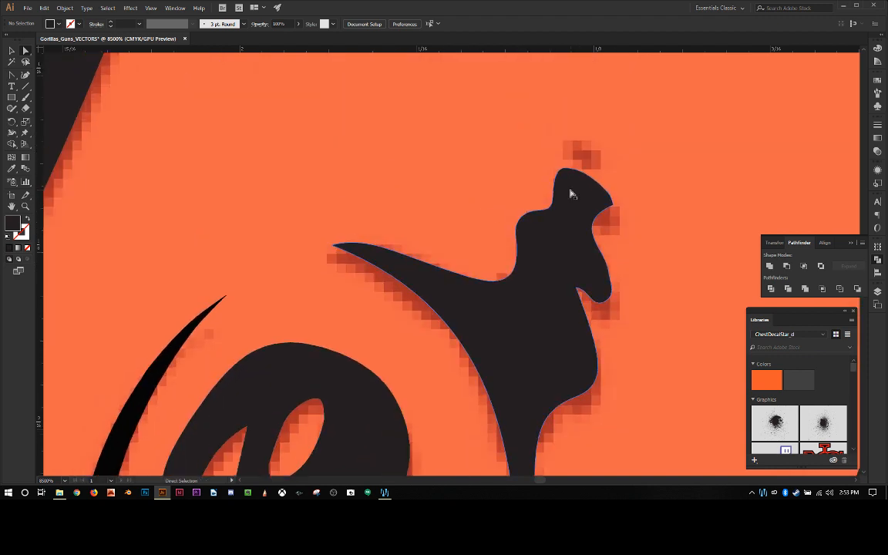
pyautogui.scroll(-1, 571, 193)
pyautogui.scroll(2, 572, 193)
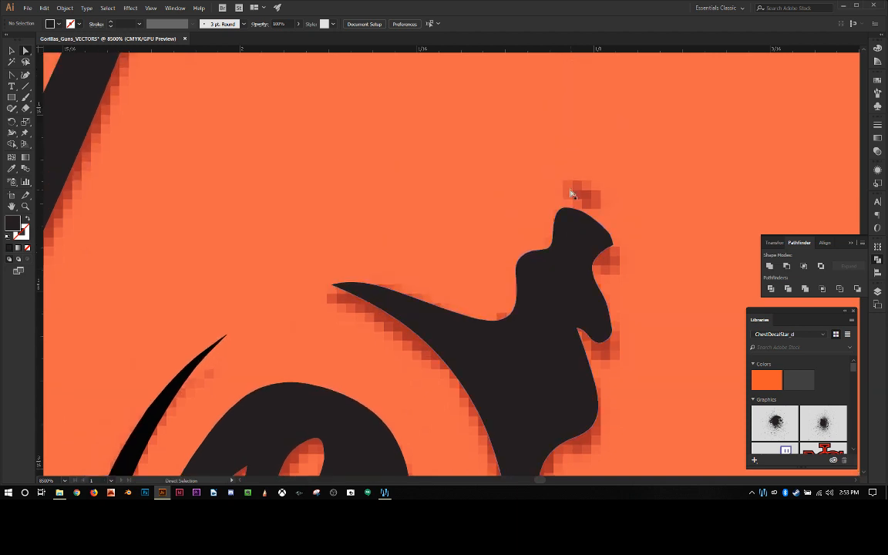
pyautogui.click(571, 216)
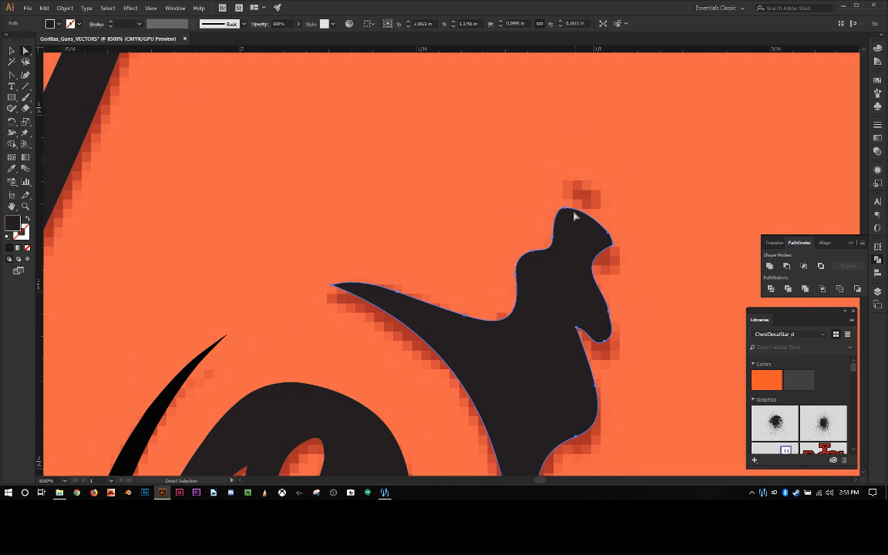
pyautogui.click(566, 210)
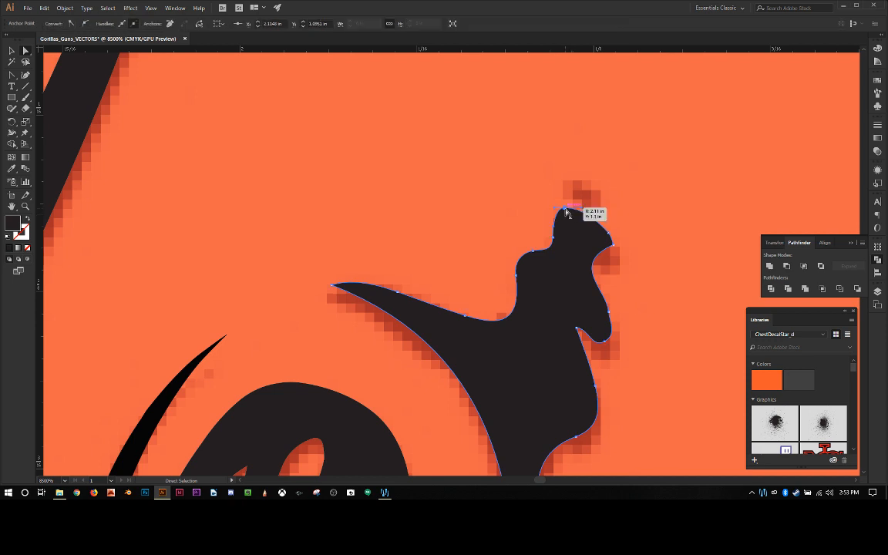
pyautogui.moveTo(566, 210); pyautogui.dragTo(548, 185)
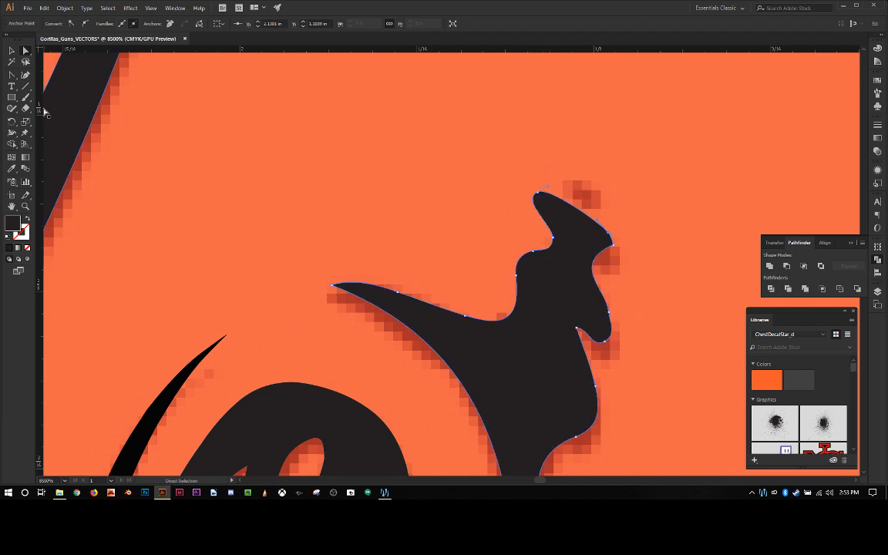
pyautogui.click(12, 77)
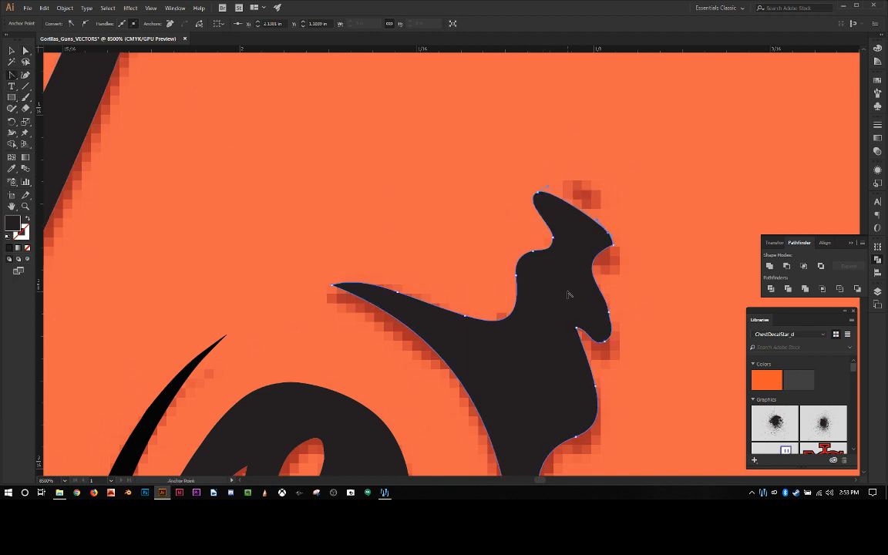
pyautogui.click(538, 193)
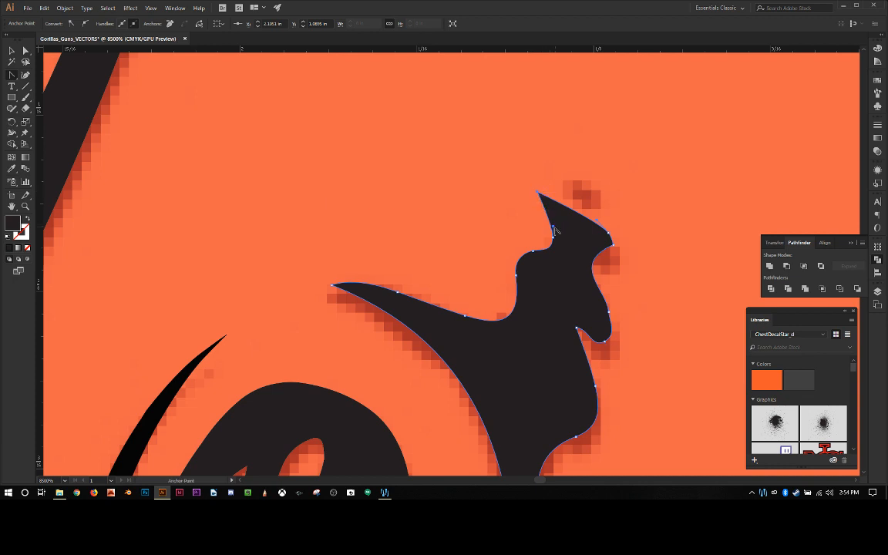
# Step: Move the notch anchor below the pointed top inward and curve both edges of the top spike into a hooked point
pyautogui.moveTo(555, 230); pyautogui.dragTo(560, 246)
pyautogui.moveTo(555, 239); pyautogui.dragTo(571, 252)
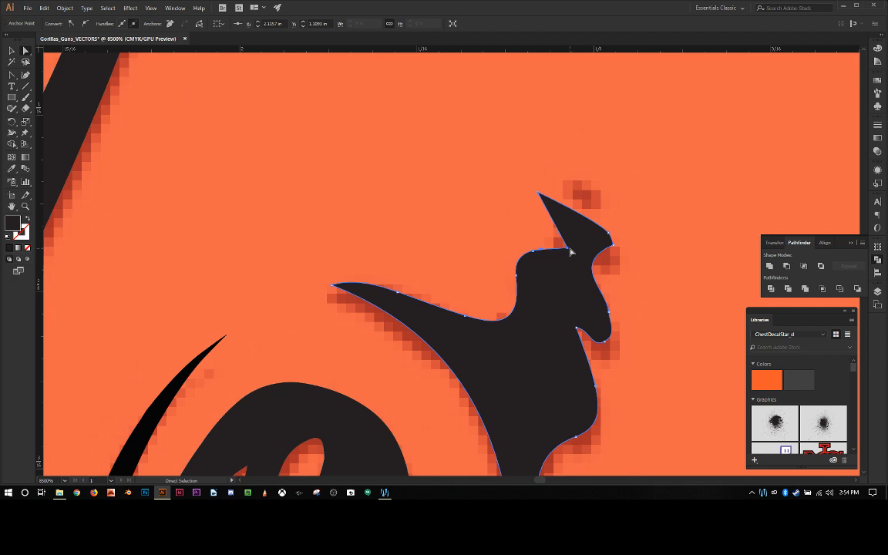
pyautogui.hotkey('shift', 'c')
pyautogui.moveTo(572, 251); pyautogui.dragTo(582, 235)
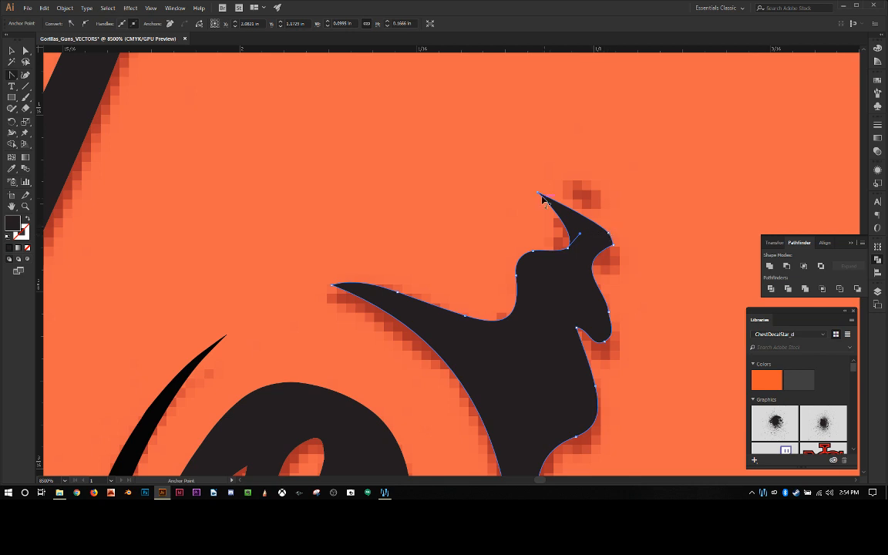
pyautogui.moveTo(539, 193)
pyautogui.mouseDown()
pyautogui.moveTo(532, 195)
pyautogui.moveTo(553, 192)
pyautogui.moveTo(516, 195)
pyautogui.moveTo(551, 202)
pyautogui.mouseUp()
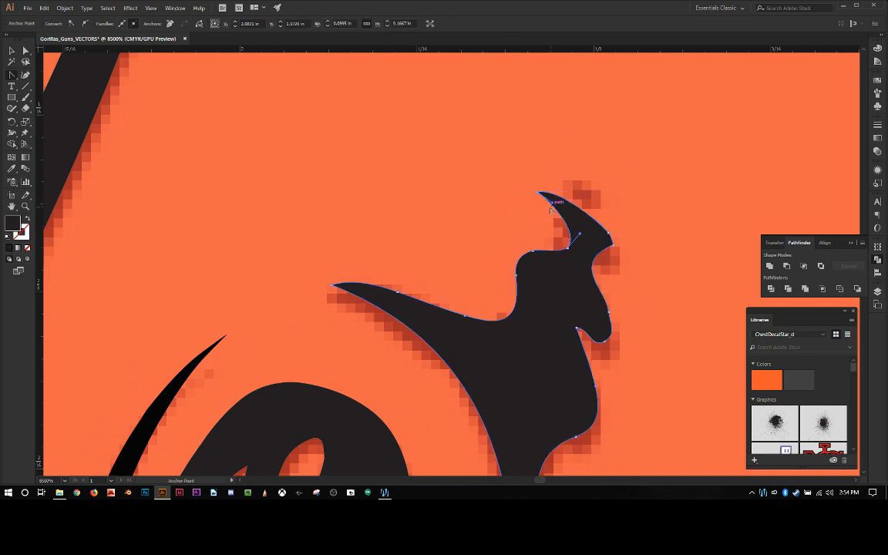
# Step: Delete the anchor on the rounded bump below the top spike and redraw the curve through the neighbouring anchor as an outward bulge
pyautogui.click(533, 251)
pyautogui.moveTo(533, 251)
pyautogui.mouseDown()
pyautogui.moveTo(520, 248)
pyautogui.moveTo(532, 258)
pyautogui.moveTo(544, 252)
pyautogui.mouseUp()
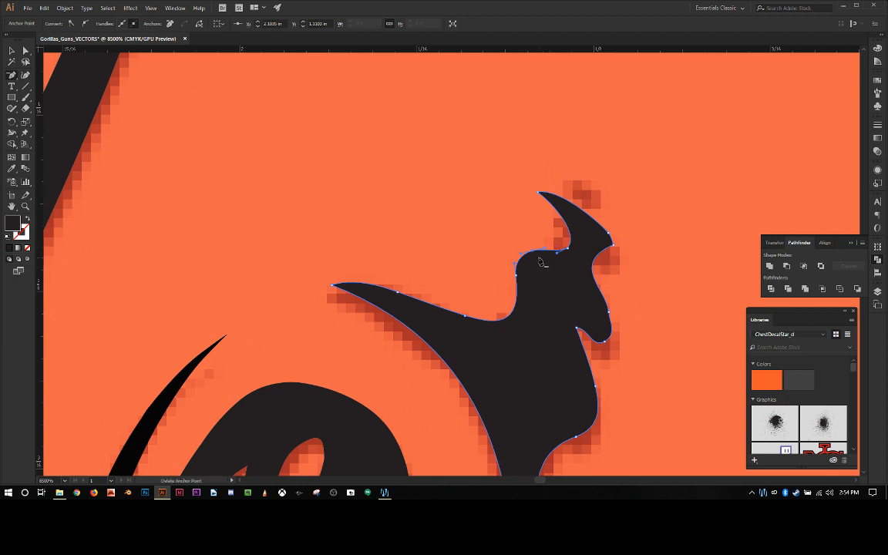
pyautogui.click(536, 254)
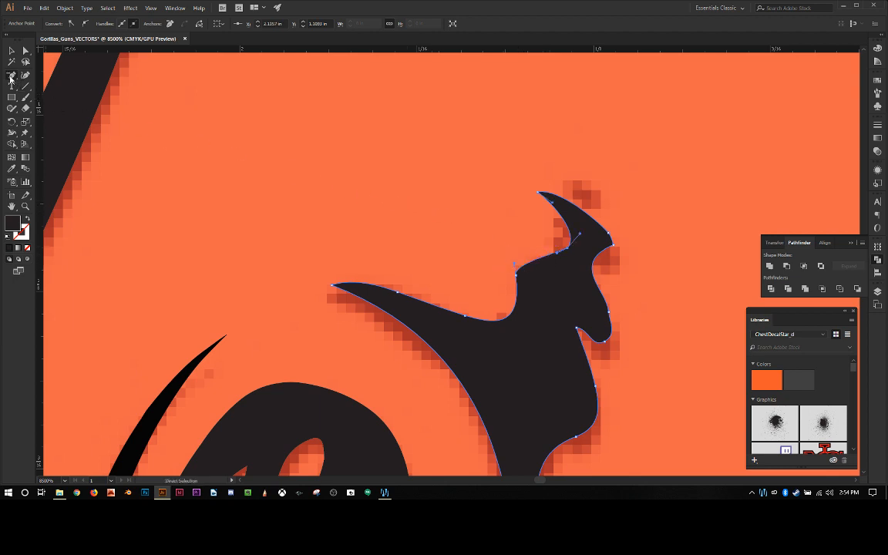
pyautogui.click(10, 78)
pyautogui.click(51, 108)
pyautogui.click(516, 274)
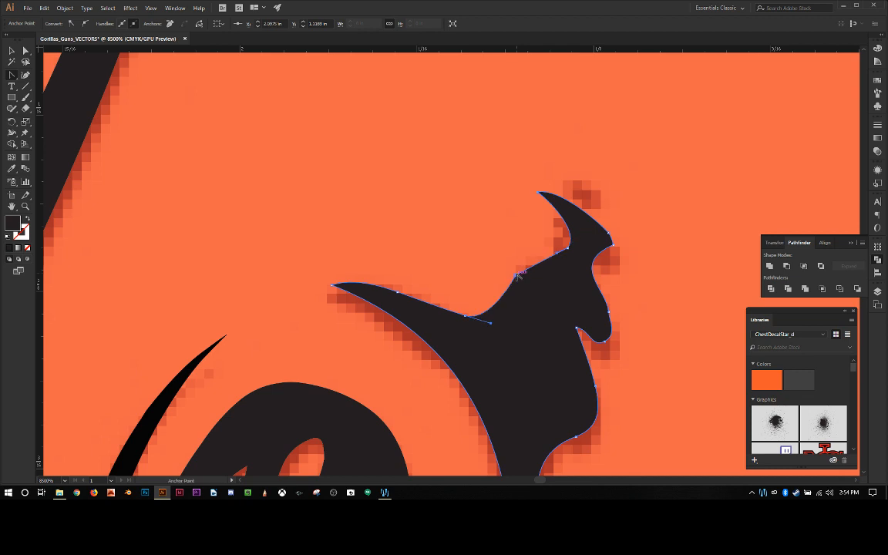
pyautogui.moveTo(516, 273); pyautogui.dragTo(475, 205)
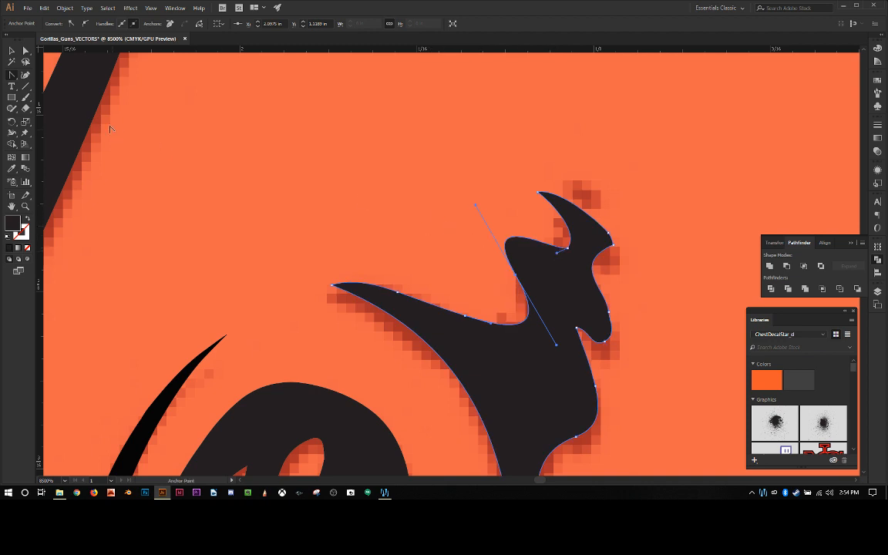
# Step: Add an anchor at the outer end of the bulge and convert it to a sharp corner to form a second spike
pyautogui.moveTo(10, 77); pyautogui.dragTo(54, 85)
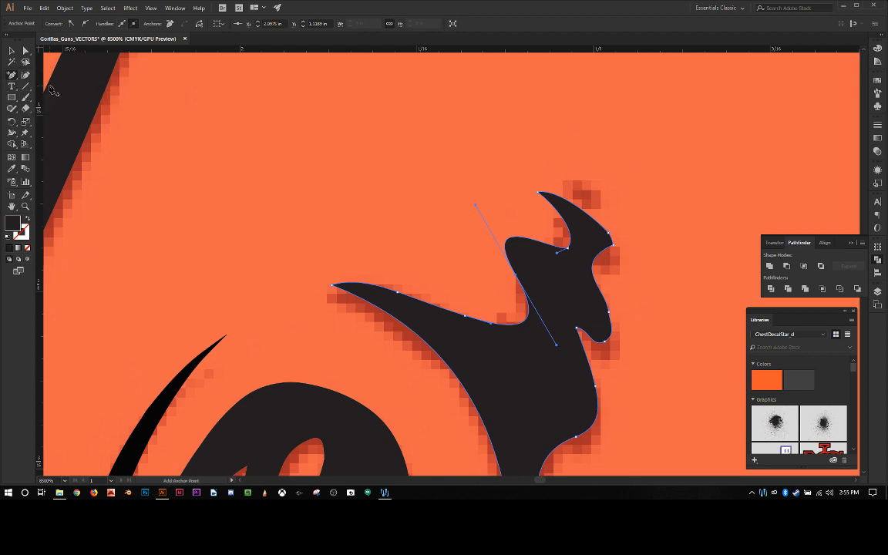
pyautogui.click(506, 242)
pyautogui.press('v')
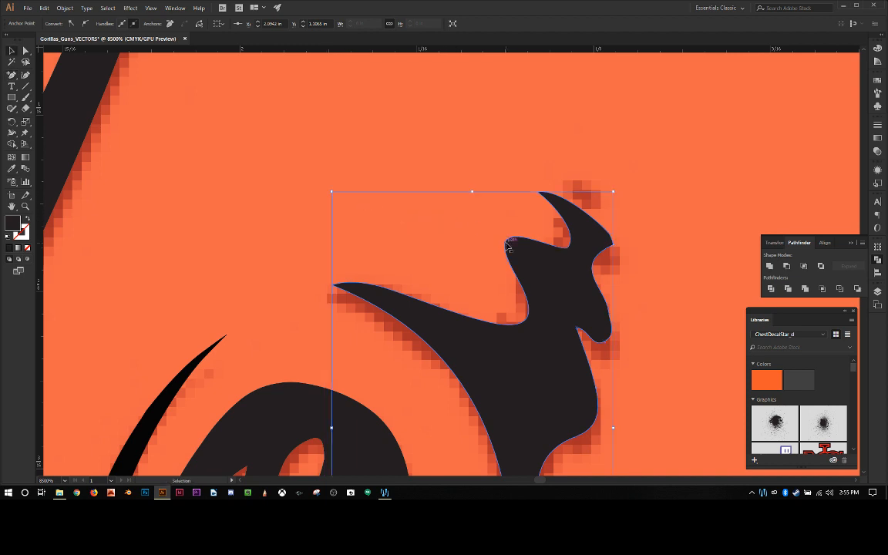
pyautogui.hotkey('shift', 'v')
pyautogui.click(507, 245)
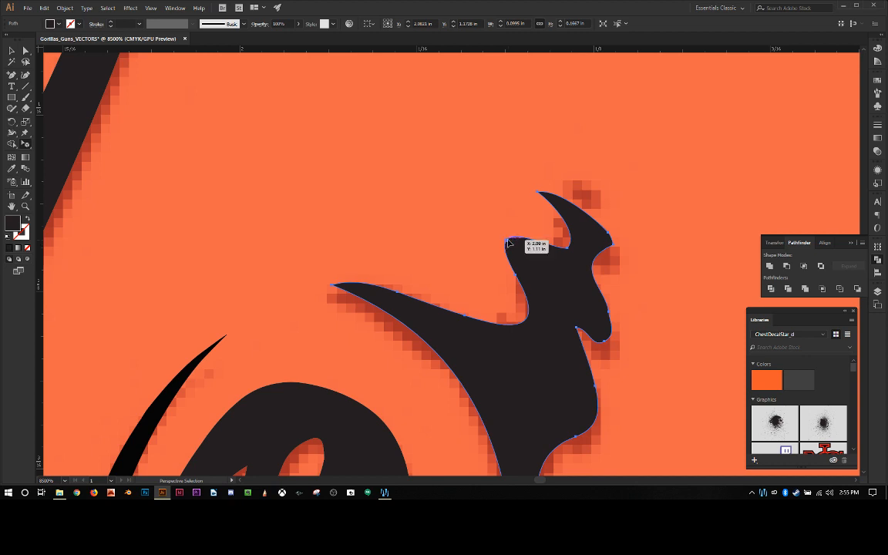
pyautogui.hotkey('shift', 'c')
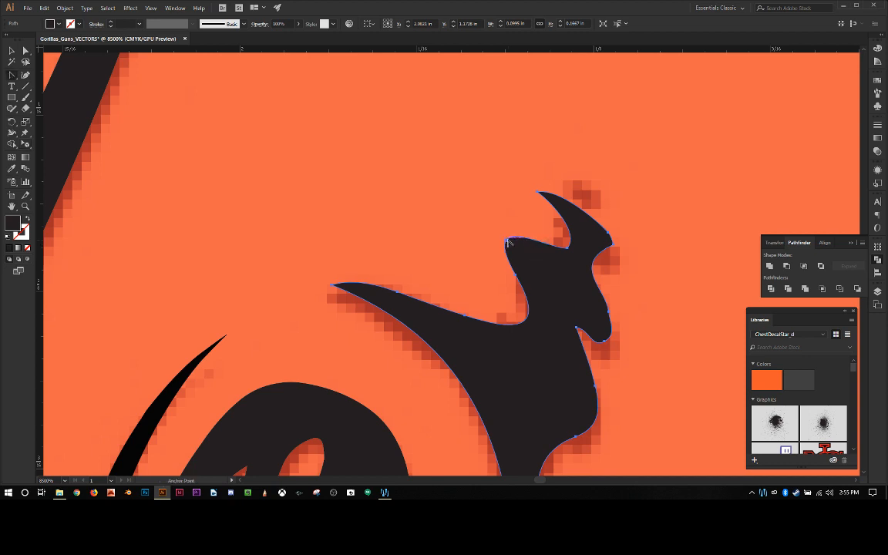
pyautogui.click(508, 244)
pyautogui.moveTo(508, 244)
pyautogui.mouseDown()
pyautogui.moveTo(523, 244)
pyautogui.moveTo(471, 228)
pyautogui.moveTo(495, 249)
pyautogui.mouseUp()
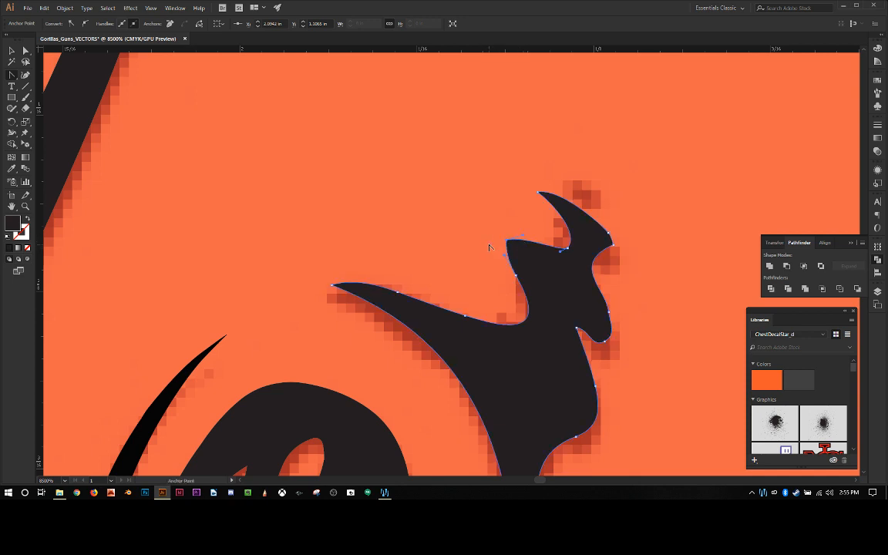
pyautogui.moveTo(506, 256)
pyautogui.mouseDown()
pyautogui.moveTo(517, 256)
pyautogui.moveTo(503, 260)
pyautogui.mouseUp()
# Step: Move the anchor beneath the second spike inward to deepen the hollow and taper the spike
pyautogui.press('a')
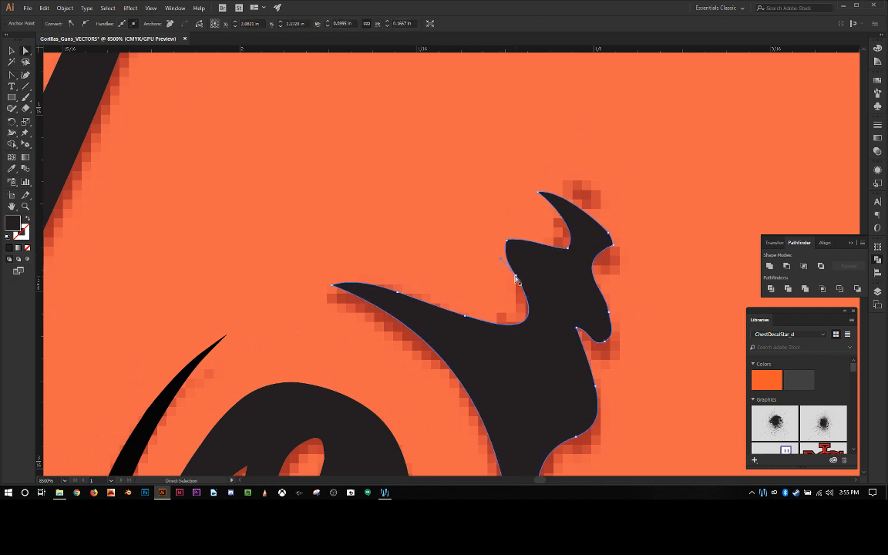
pyautogui.click(525, 279)
pyautogui.moveTo(526, 279); pyautogui.dragTo(534, 267)
pyautogui.click(479, 262)
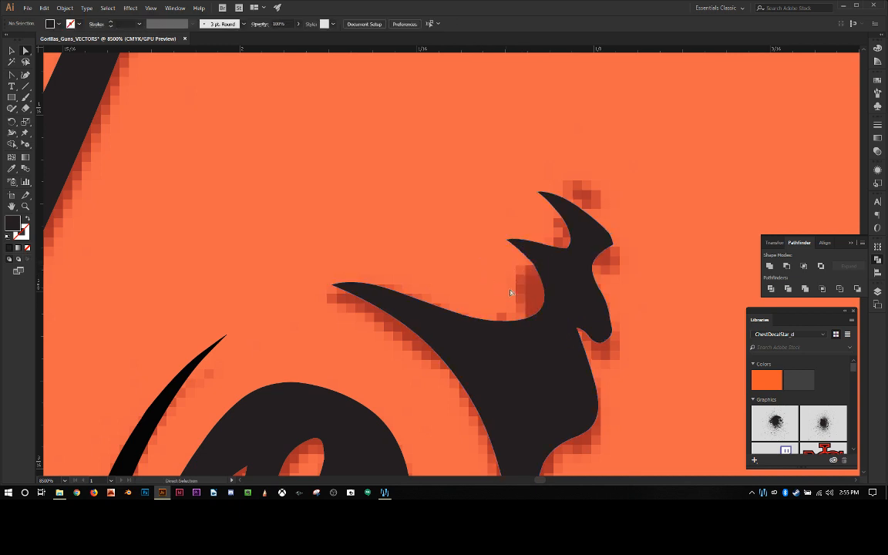
# Step: Extend the rounded lobe on the outer edge of the spiked shape by moving its tip anchor down and outward
pyautogui.click(607, 332)
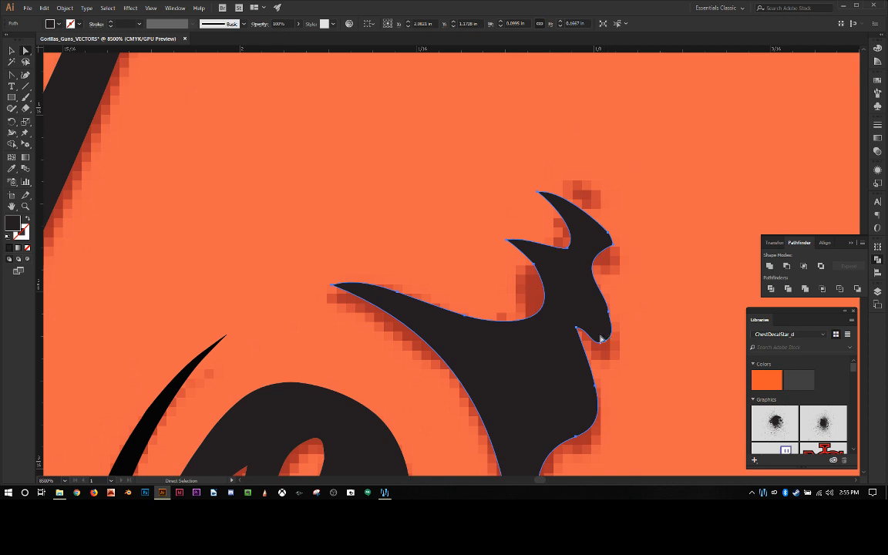
pyautogui.scroll(-3, 601, 339)
pyautogui.scroll(3, 601, 339)
pyautogui.scroll(-3, 602, 339)
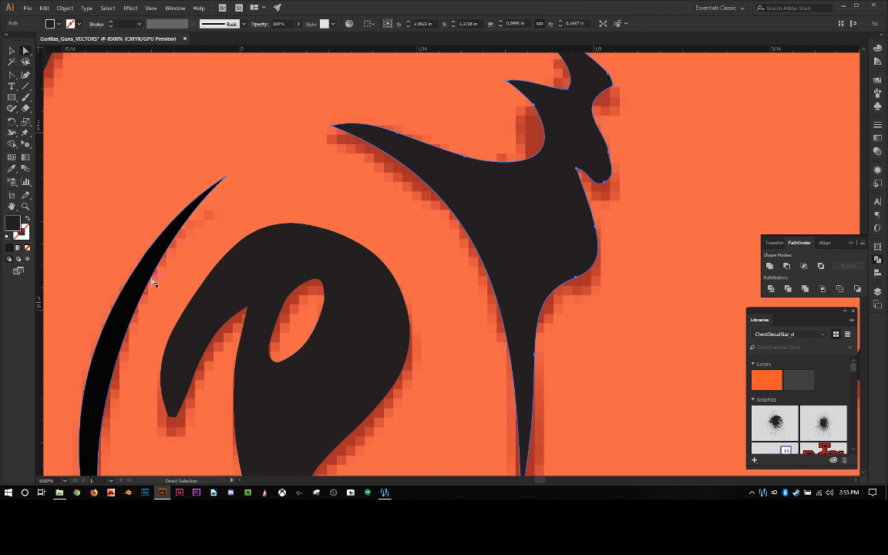
pyautogui.scroll(2, 462, 264)
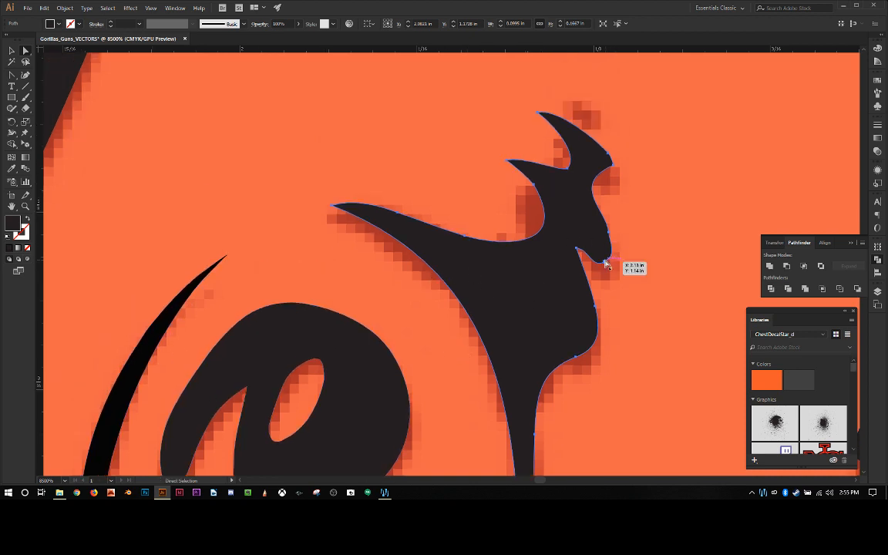
pyautogui.moveTo(605, 263); pyautogui.dragTo(619, 279)
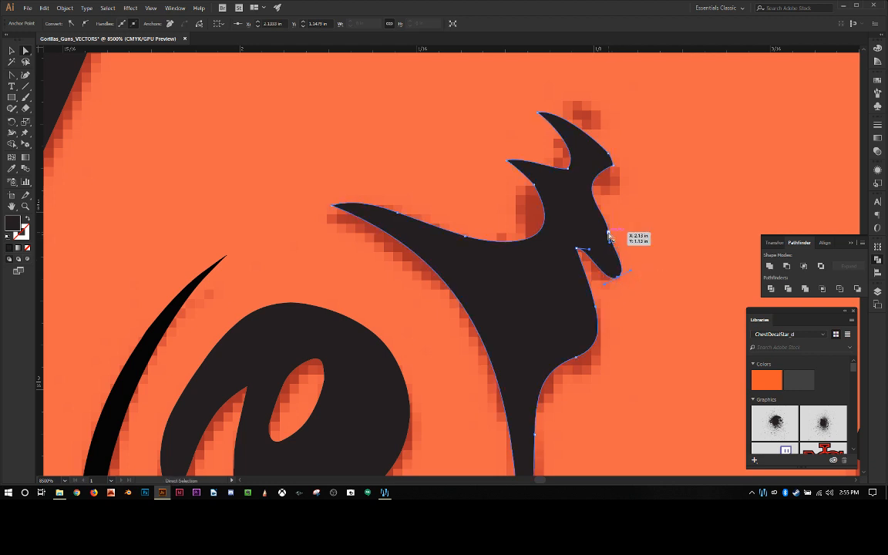
# Step: Reshape the lobe's outer curve, convert its tip to a sharp corner, and round the notch beneath it
pyautogui.hotkey('shift', 'c')
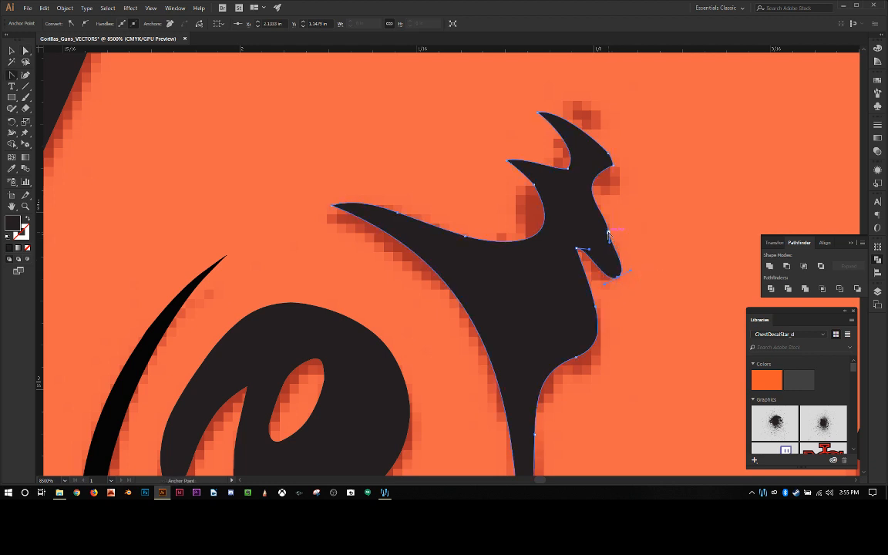
pyautogui.click(608, 232)
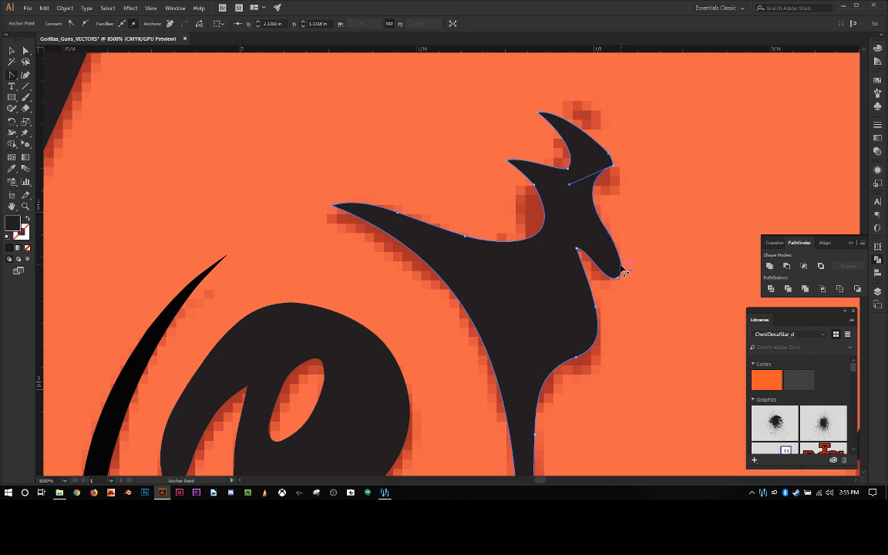
pyautogui.moveTo(609, 232); pyautogui.dragTo(620, 248)
pyautogui.moveTo(569, 185)
pyautogui.mouseDown()
pyautogui.moveTo(585, 165)
pyautogui.moveTo(561, 175)
pyautogui.mouseUp()
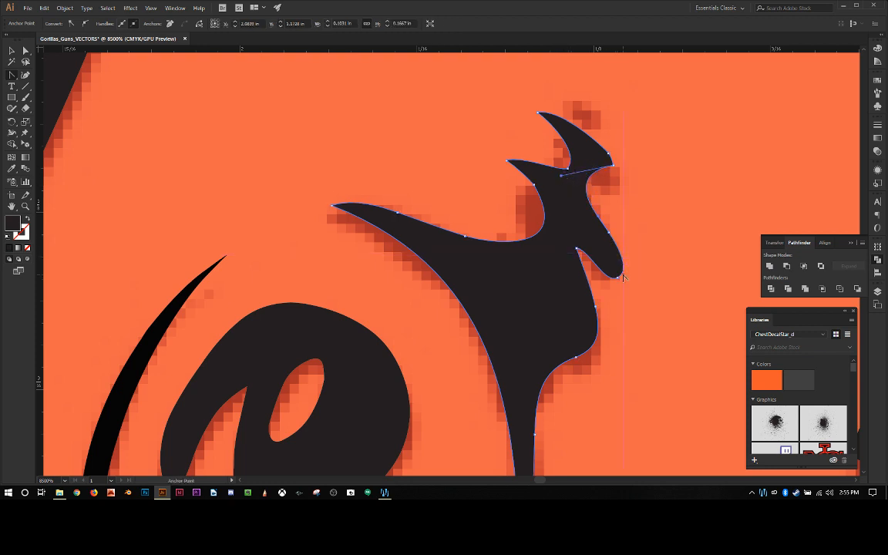
pyautogui.click(617, 280)
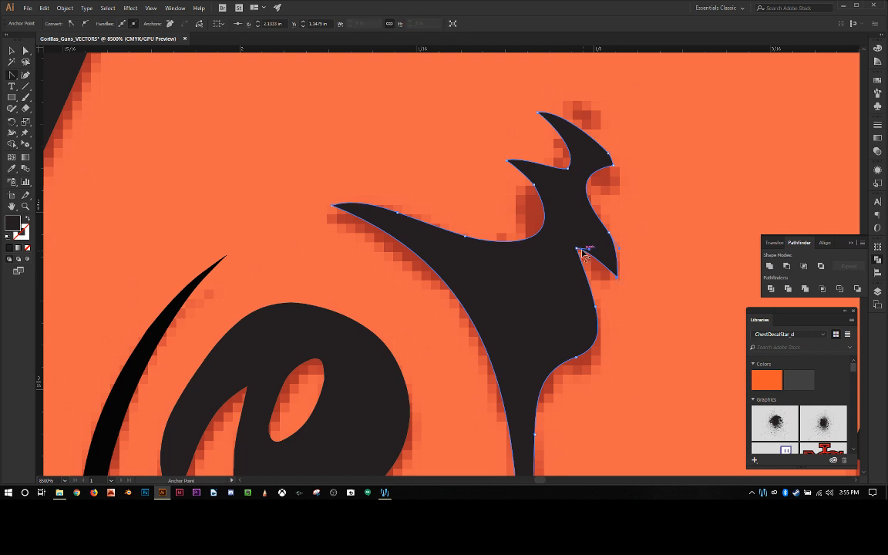
pyautogui.moveTo(577, 250); pyautogui.dragTo(575, 267)
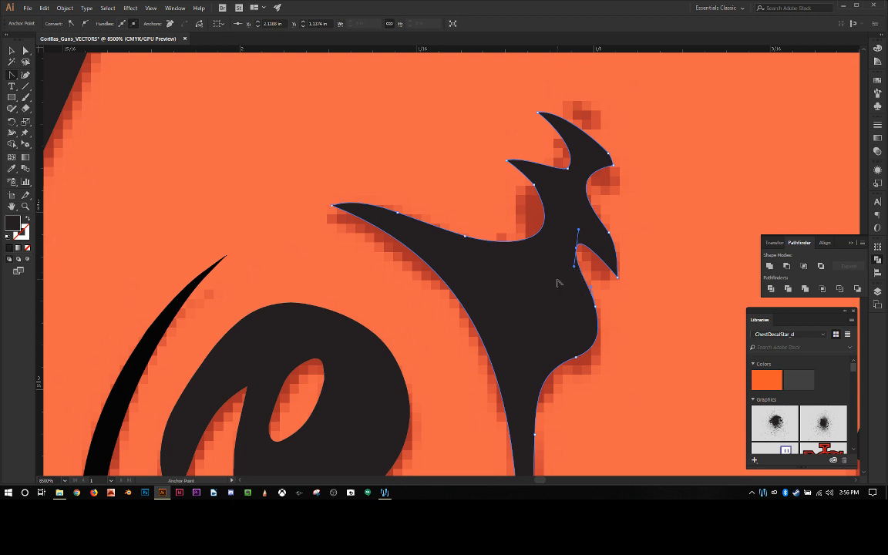
# Step: Redraw the curve through the anchors of the bulge below the notch so it swings outward into a downward lobe
pyautogui.scroll(-3, 561, 281)
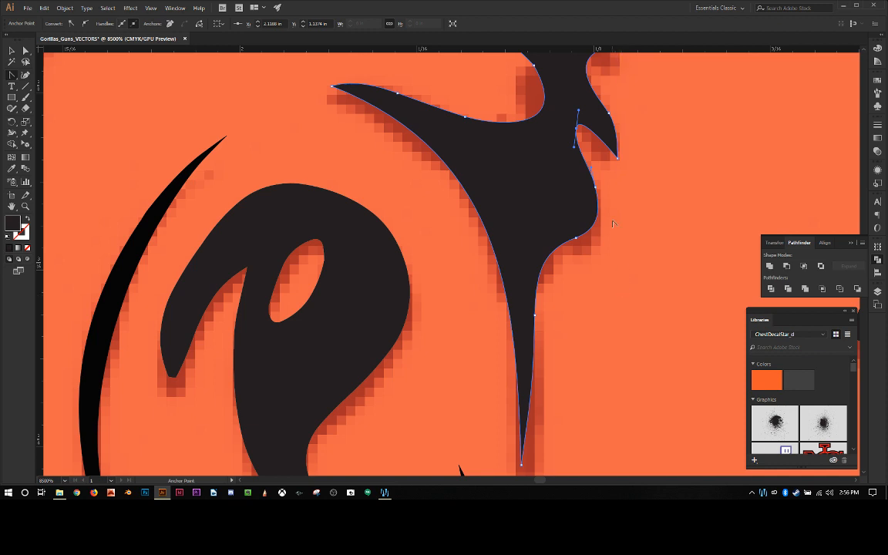
pyautogui.click(596, 188)
pyautogui.moveTo(596, 188); pyautogui.dragTo(604, 205)
pyautogui.moveTo(577, 238); pyautogui.dragTo(513, 170)
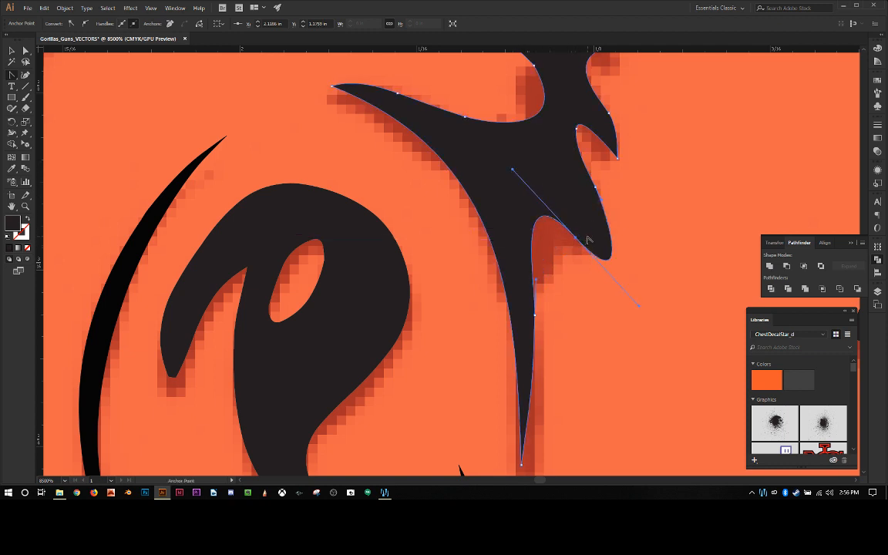
# Step: Add an anchor at the end of the new lower lobe and convert it to a sharp corner
pyautogui.press('+')
pyautogui.click(606, 261)
pyautogui.hotkey('shift', 'v')
pyautogui.click(607, 262)
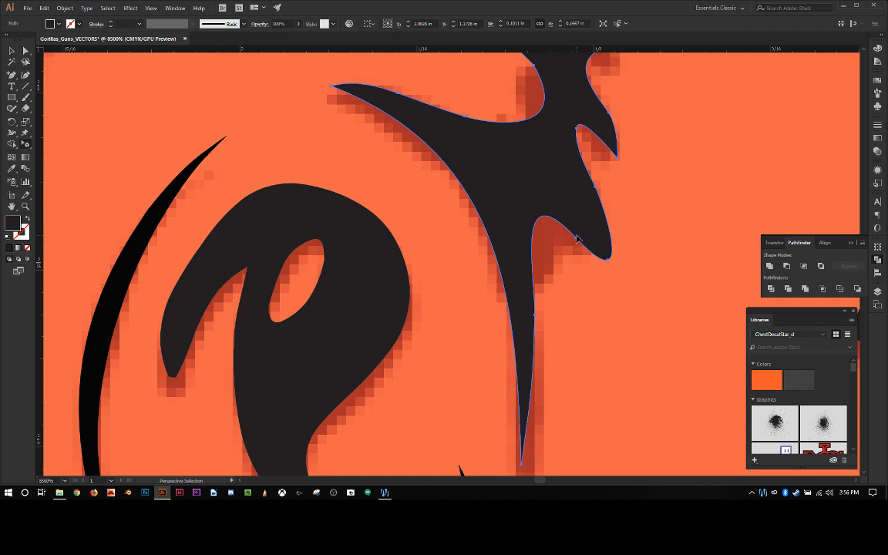
pyautogui.hotkey('shift', 'c')
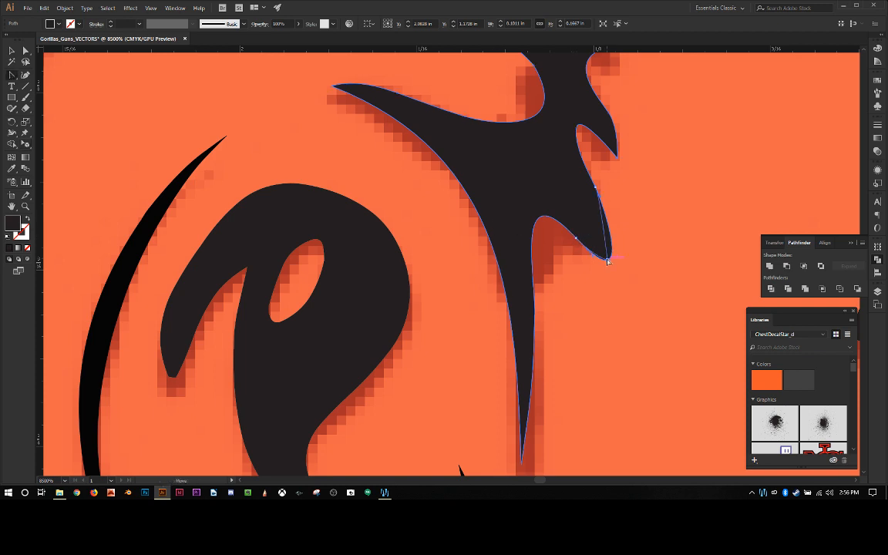
pyautogui.click(608, 262)
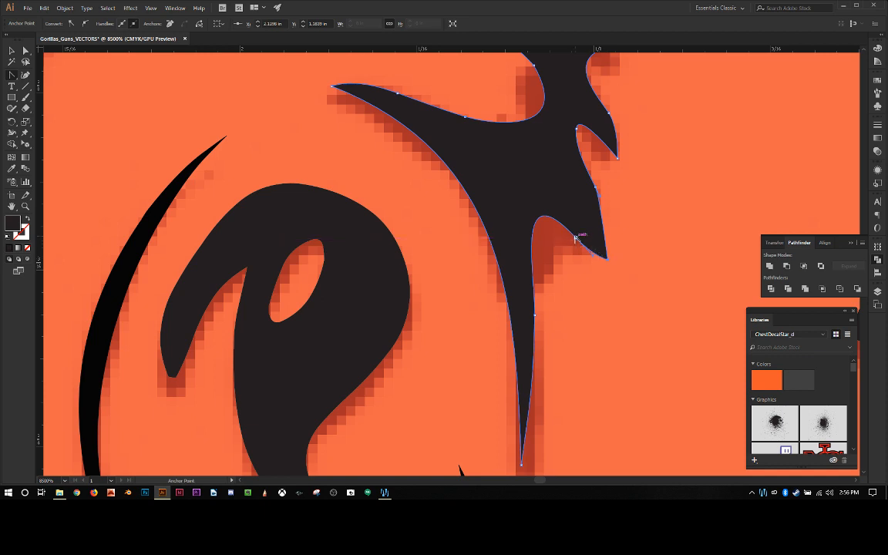
# Step: Pull the lower spike's tip further down and bow its outer edge outward into a tapered point
pyautogui.press('a')
pyautogui.click(580, 240)
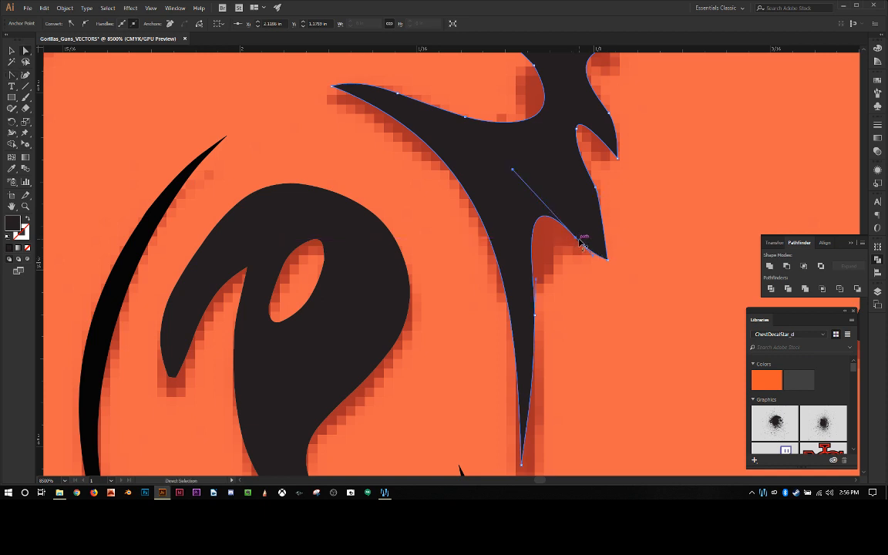
pyautogui.click(608, 261)
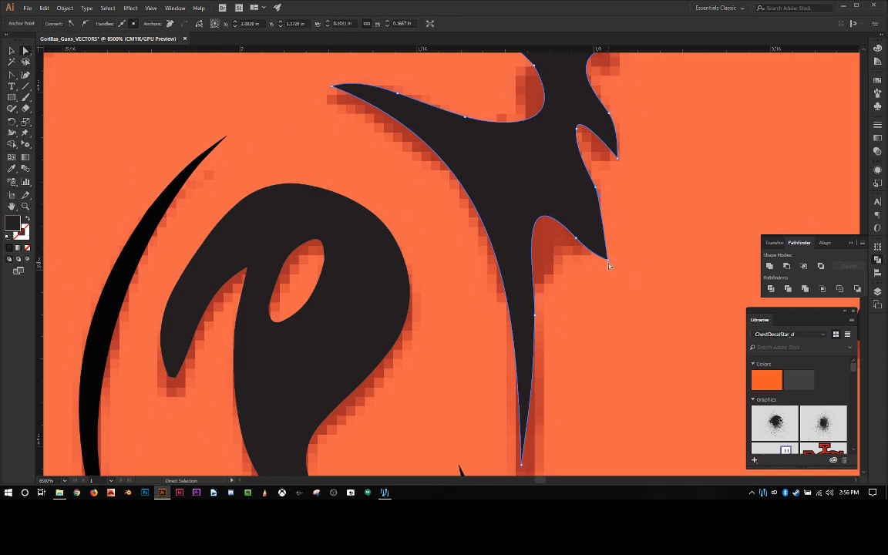
pyautogui.moveTo(609, 262); pyautogui.dragTo(608, 291)
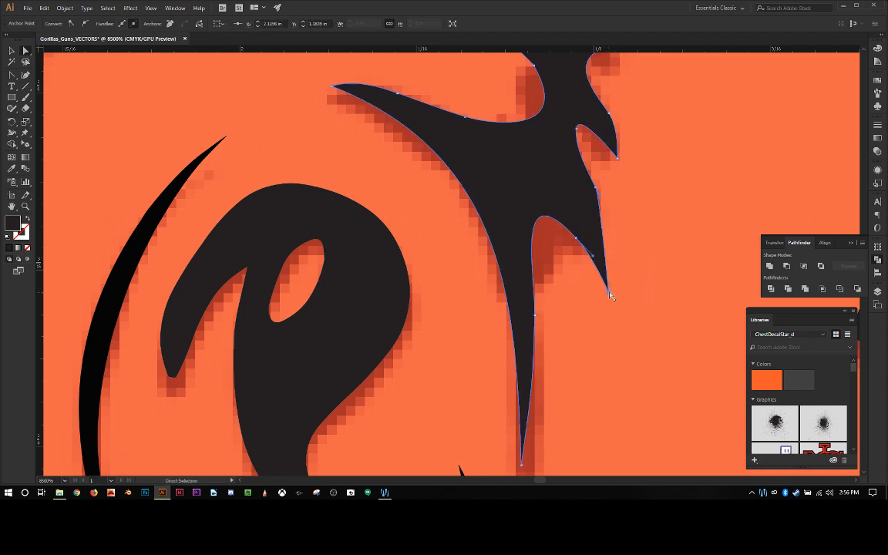
pyautogui.moveTo(603, 201); pyautogui.dragTo(614, 244)
pyautogui.scroll(3, 625, 224)
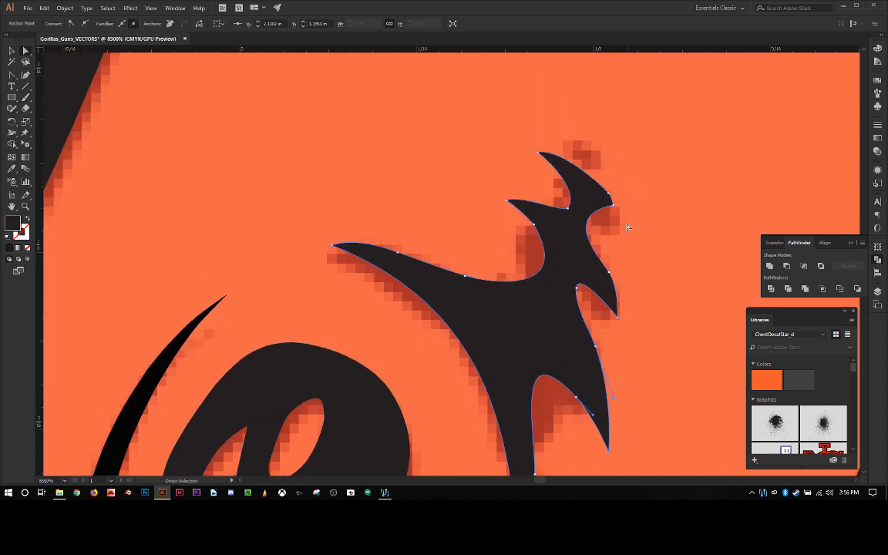
pyautogui.click(638, 225)
# Step: Sharpen the blunt tip of the curled shape's short prong by converting its end anchor to a corner and deleting the adjacent anchor
pyautogui.scroll(-5, 638, 225)
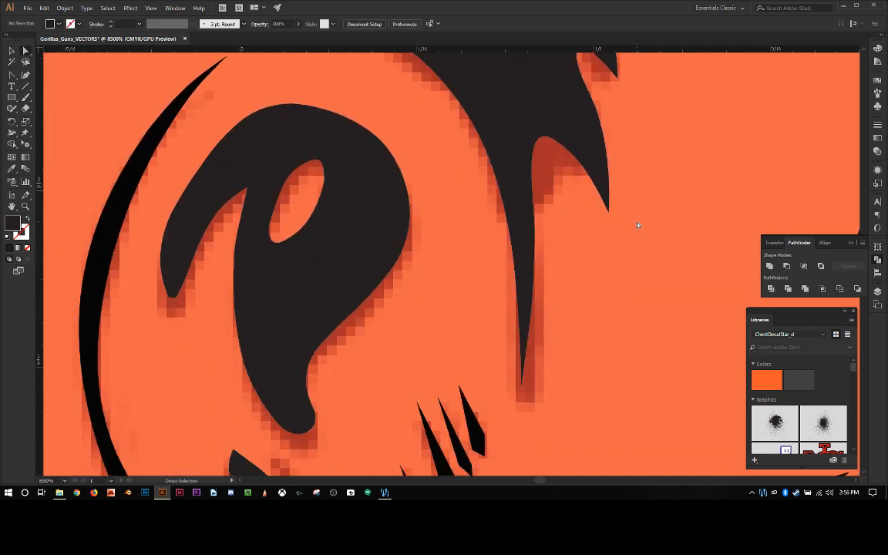
pyautogui.scroll(-3, 637, 225)
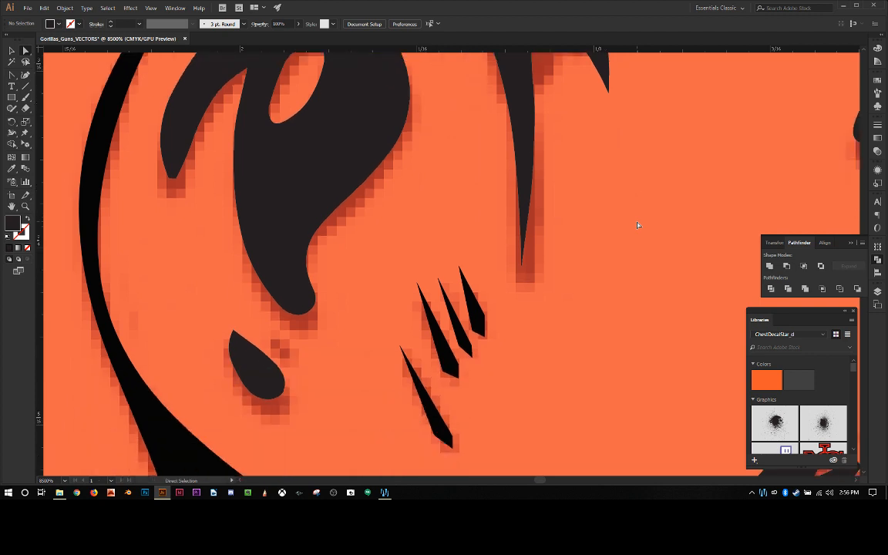
pyautogui.scroll(4, 410, 228)
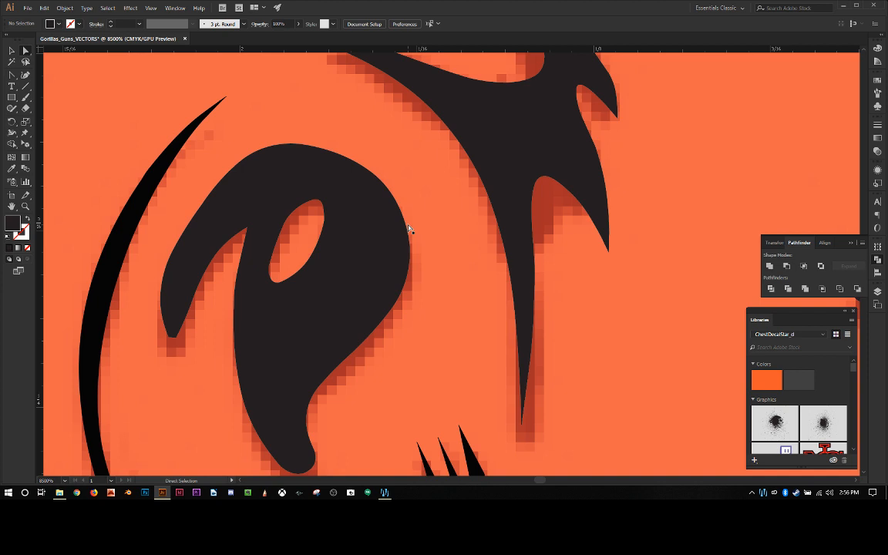
pyautogui.scroll(2, 412, 254)
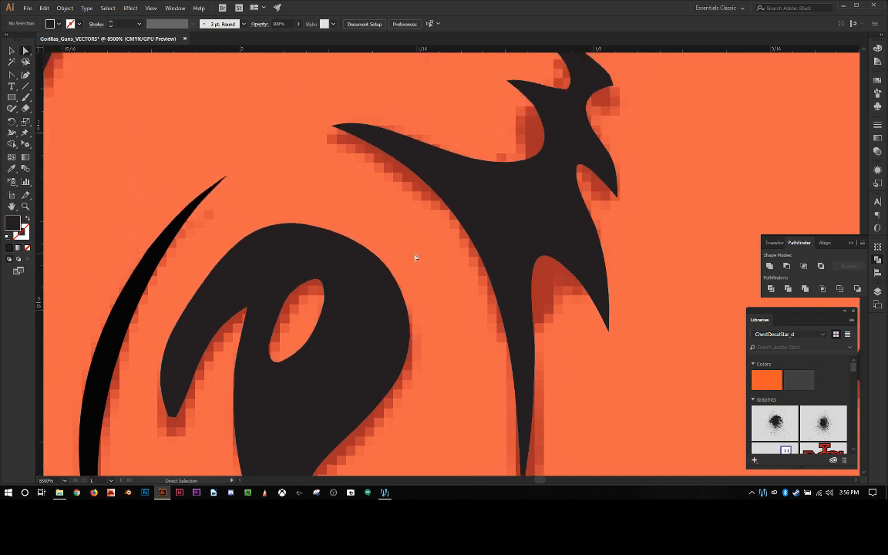
pyautogui.scroll(-5, 392, 256)
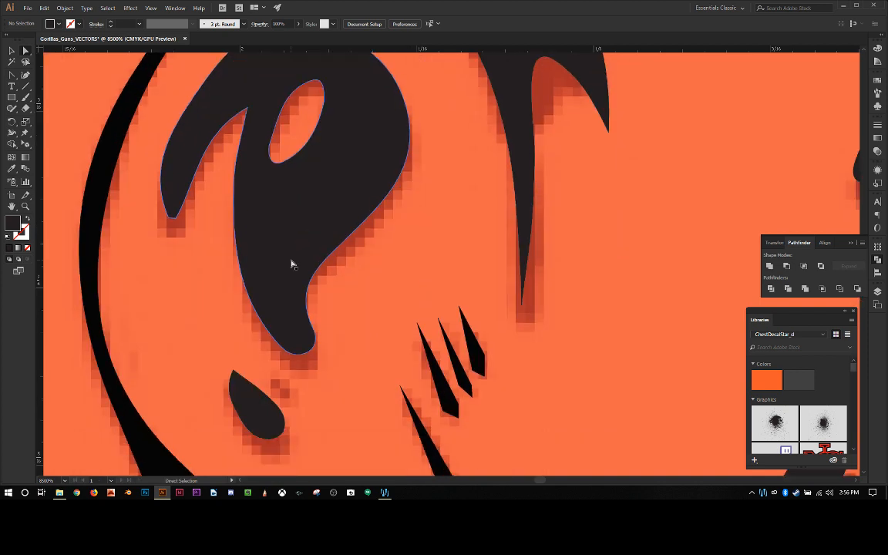
pyautogui.click(176, 208)
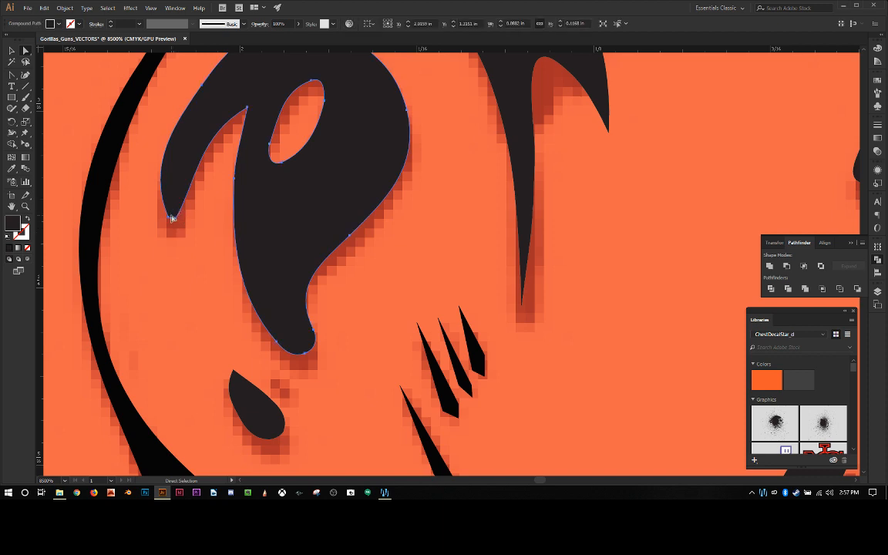
pyautogui.scroll(2, 173, 207)
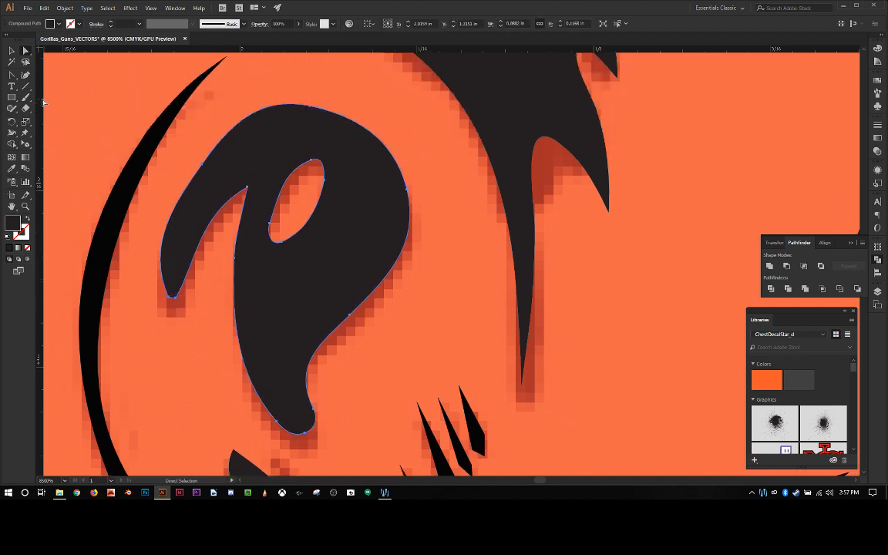
pyautogui.click(11, 74)
pyautogui.click(174, 298)
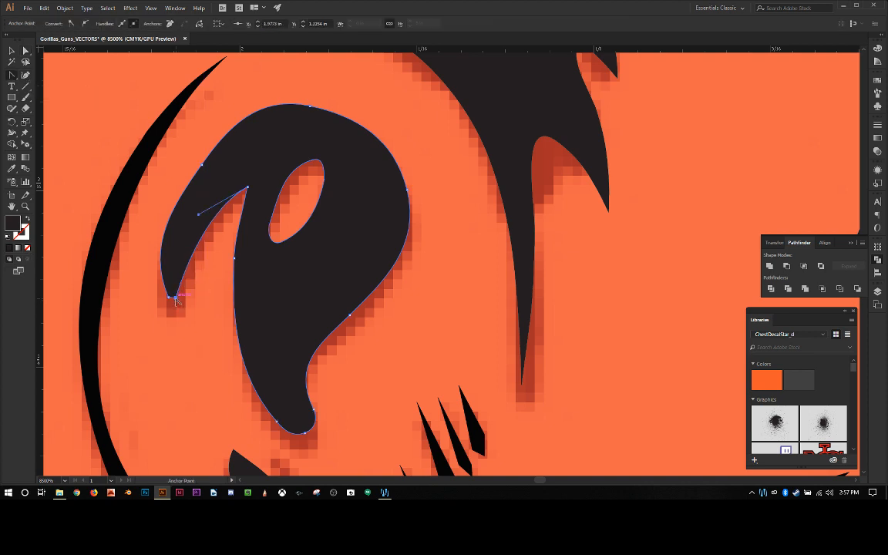
pyautogui.click(170, 296)
pyautogui.press('-')
pyautogui.click(173, 298)
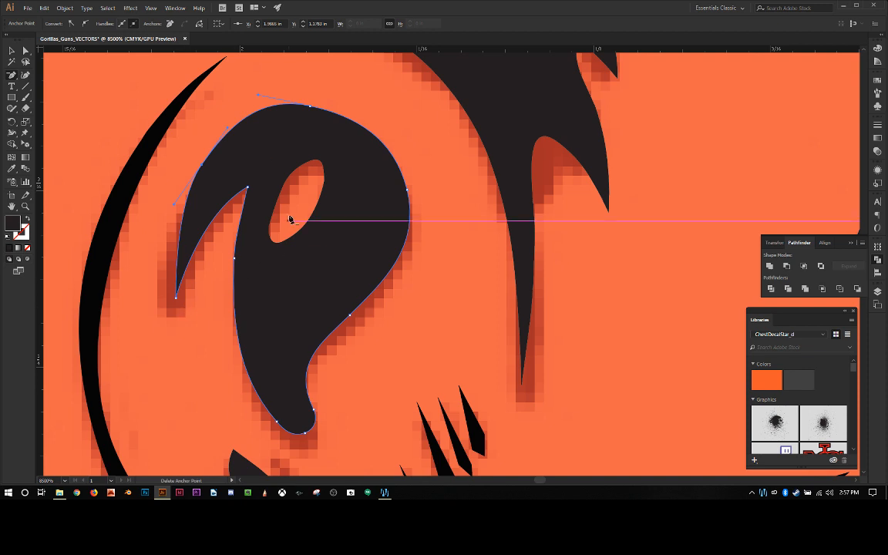
# Step: Delete the anchor on the outer side of the small teardrop below the curled shape to slim its outline
pyautogui.scroll(-4, 294, 208)
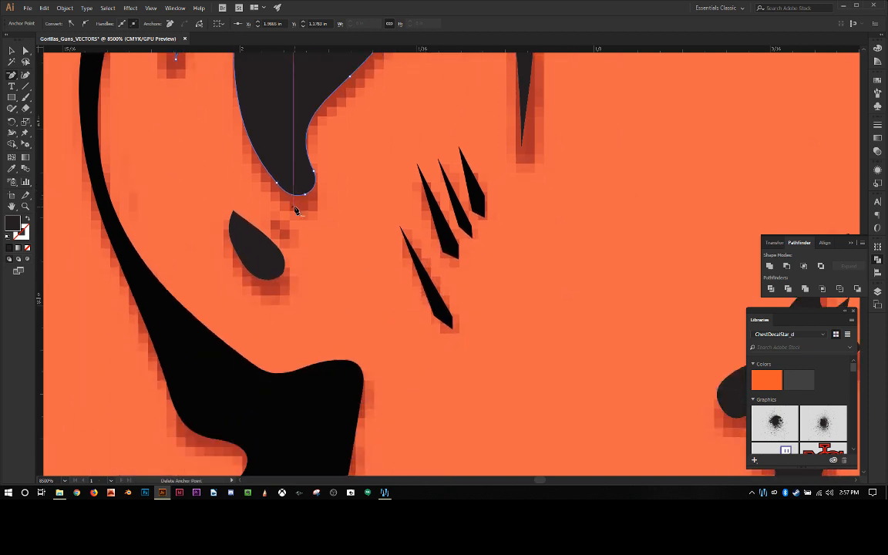
pyautogui.scroll(3, 303, 212)
pyautogui.scroll(-4, 306, 214)
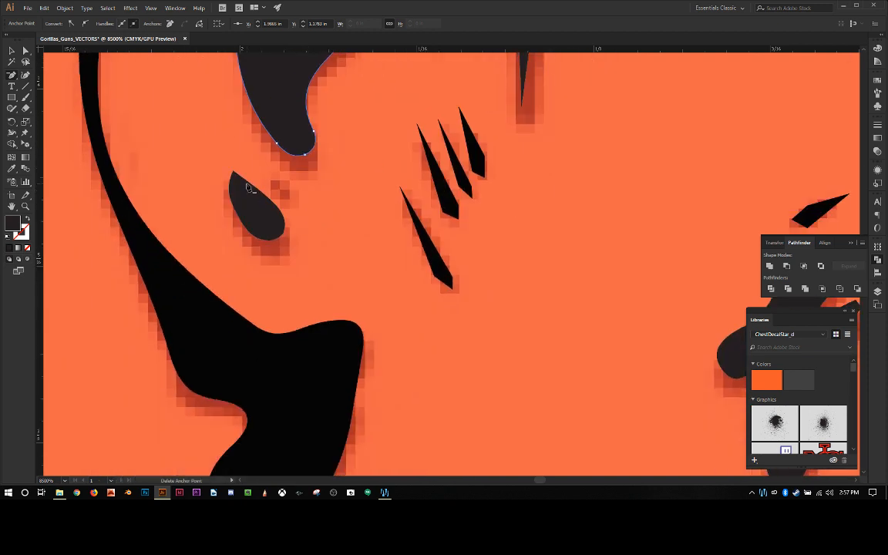
pyautogui.press('a')
pyautogui.click(238, 195)
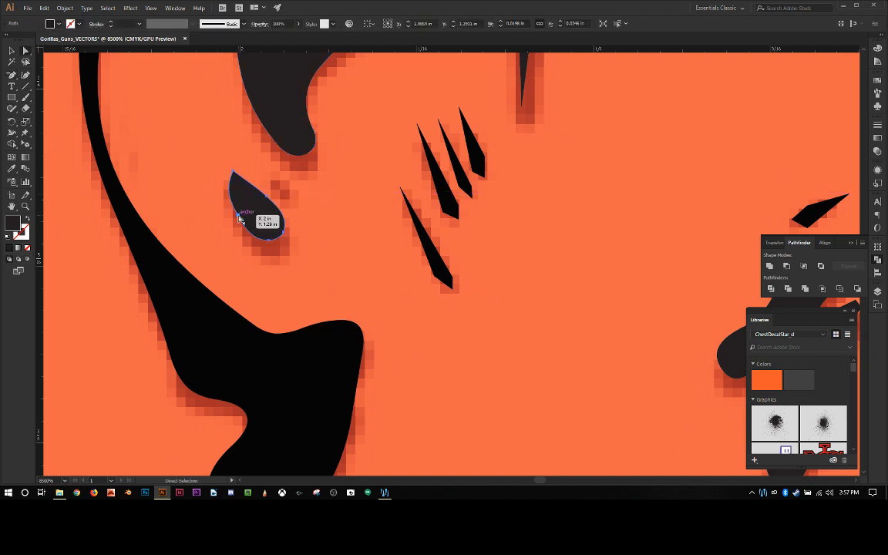
pyautogui.press('-')
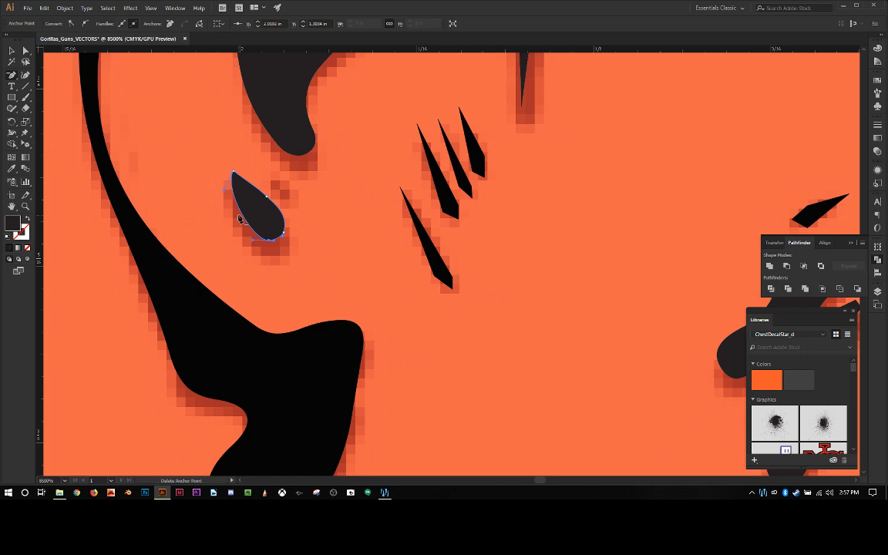
pyautogui.press('a')
pyautogui.click(337, 222)
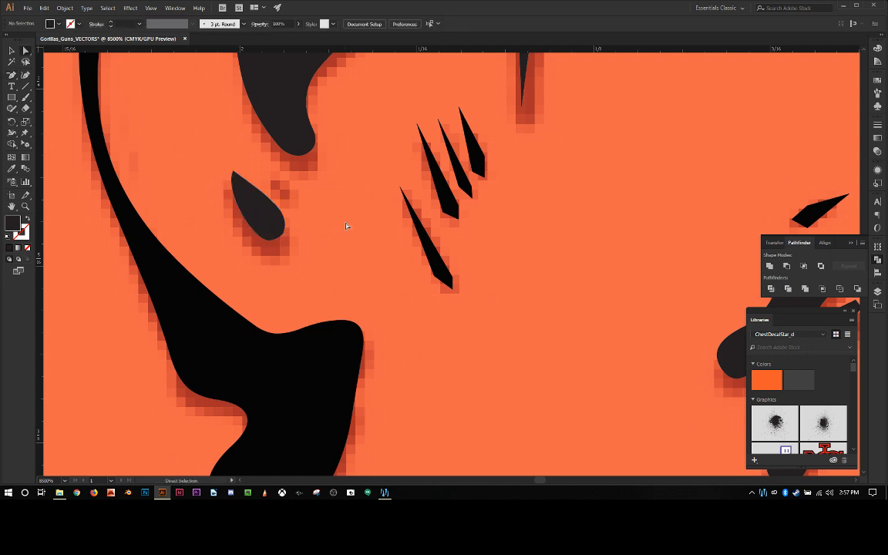
# Step: Round the lower end anchors of the four thin black spikes beside the ear into soft curved ends
pyautogui.scroll(-3, 354, 225)
pyautogui.scroll(5, 354, 228)
pyautogui.click(427, 332)
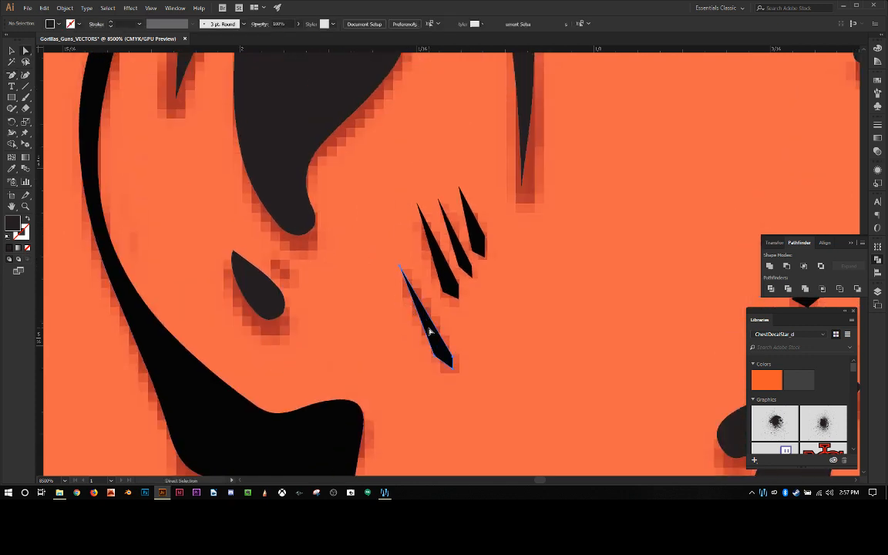
pyautogui.hotkey('shift', 'c')
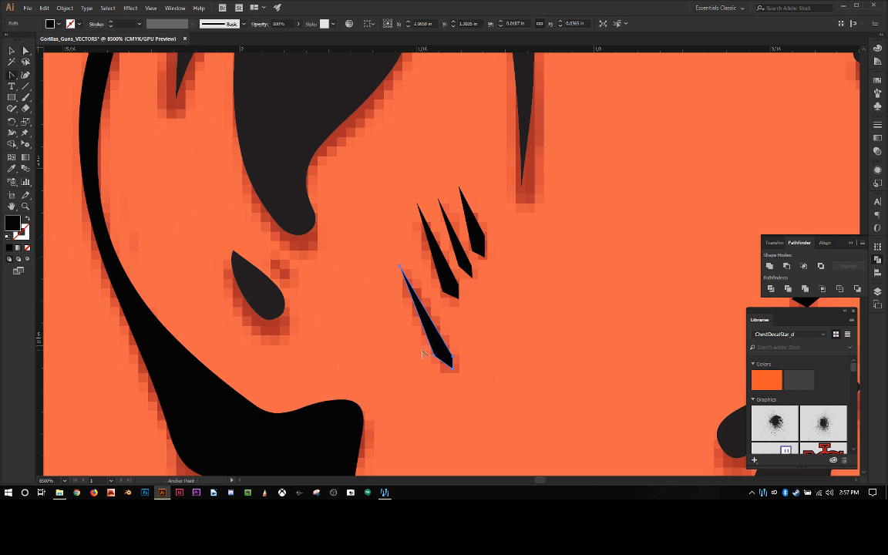
pyautogui.moveTo(453, 368); pyautogui.dragTo(450, 371)
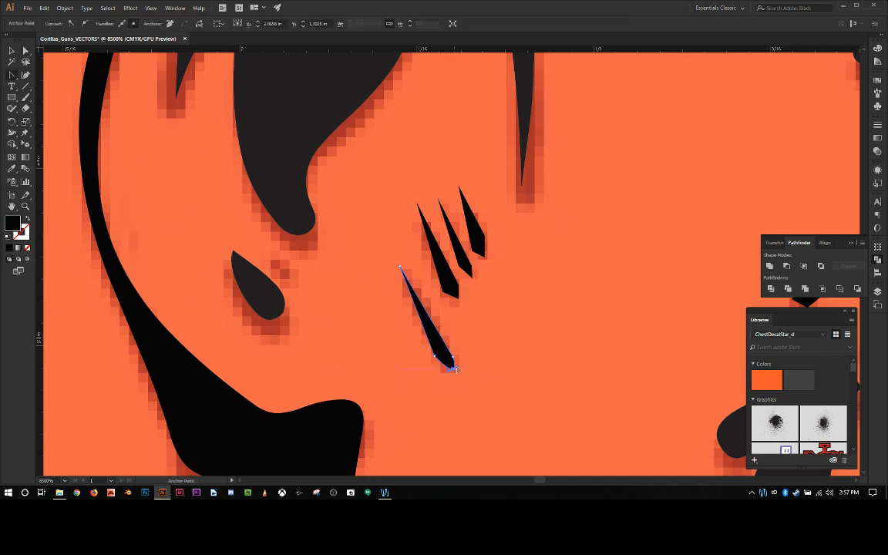
pyautogui.moveTo(459, 298); pyautogui.dragTo(454, 302)
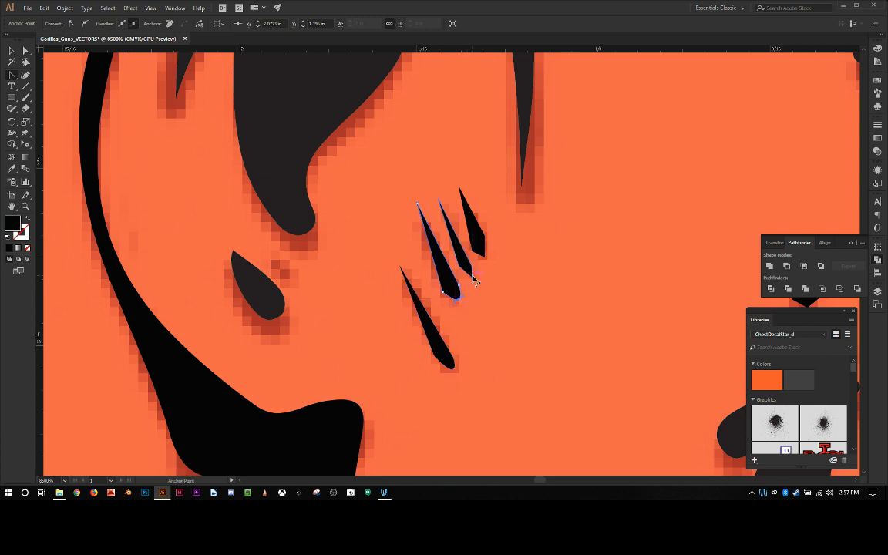
pyautogui.click(472, 276)
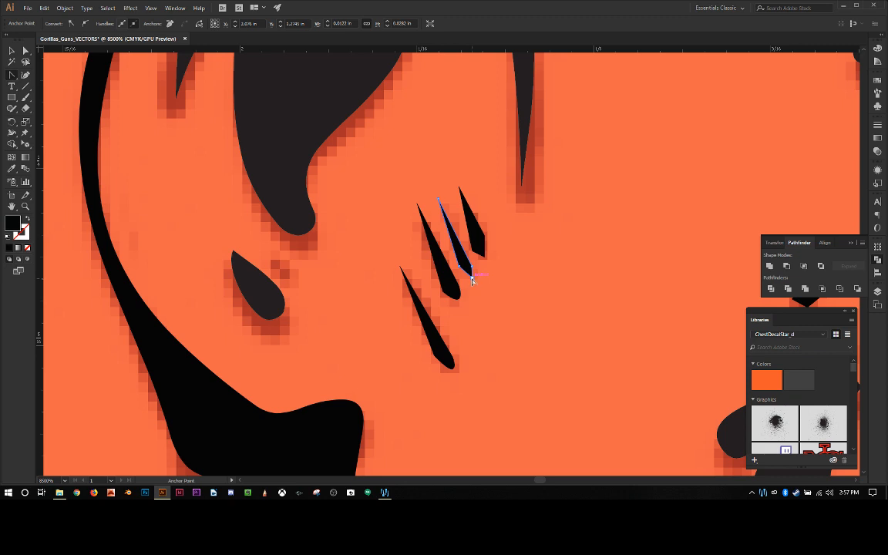
pyautogui.moveTo(472, 278); pyautogui.dragTo(483, 257)
pyautogui.click(484, 256)
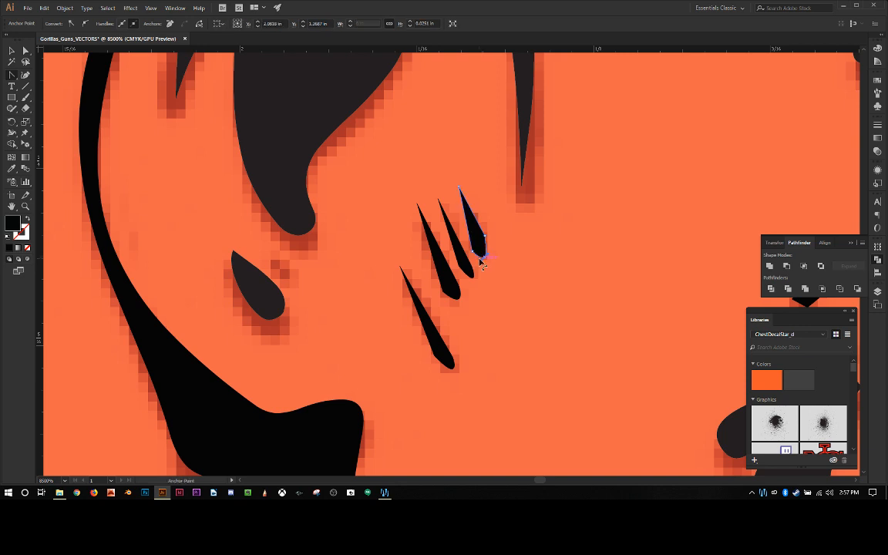
# Step: Inspect the ear shapes against the faded original, including the lower ear shape and the whole face at a wider view
pyautogui.scroll(3, 472, 295)
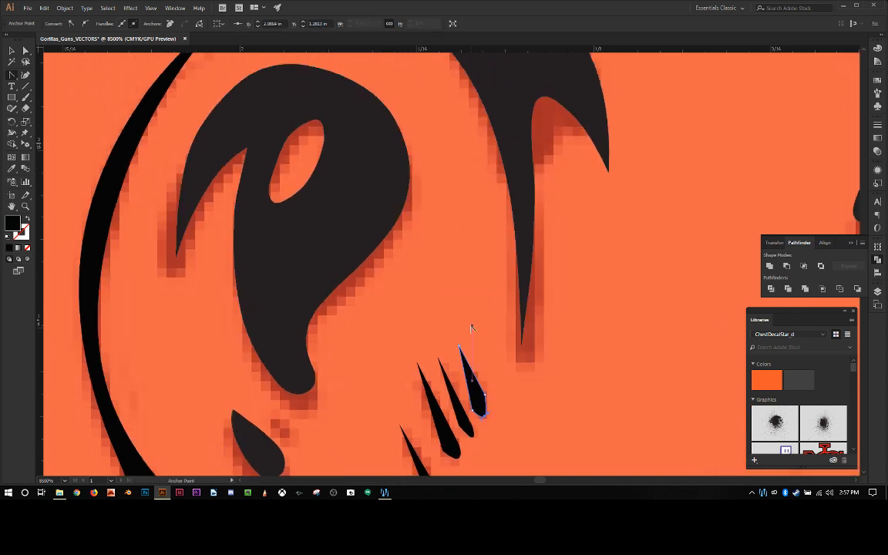
pyautogui.scroll(-9, 500, 316)
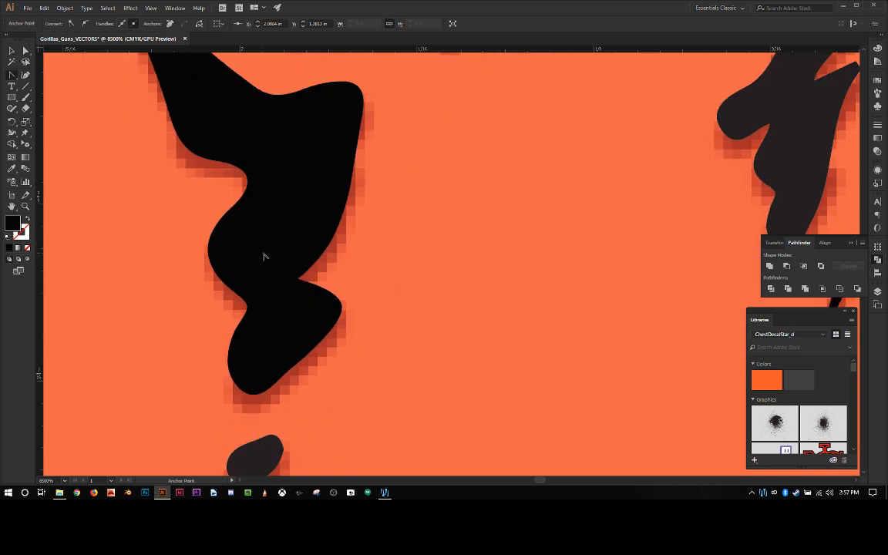
pyautogui.scroll(2, 276, 256)
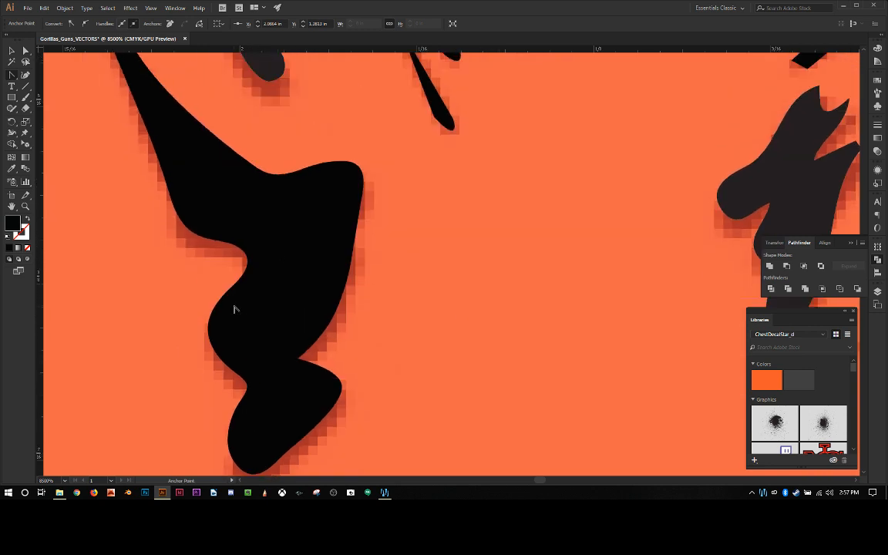
pyautogui.scroll(-4, 297, 323)
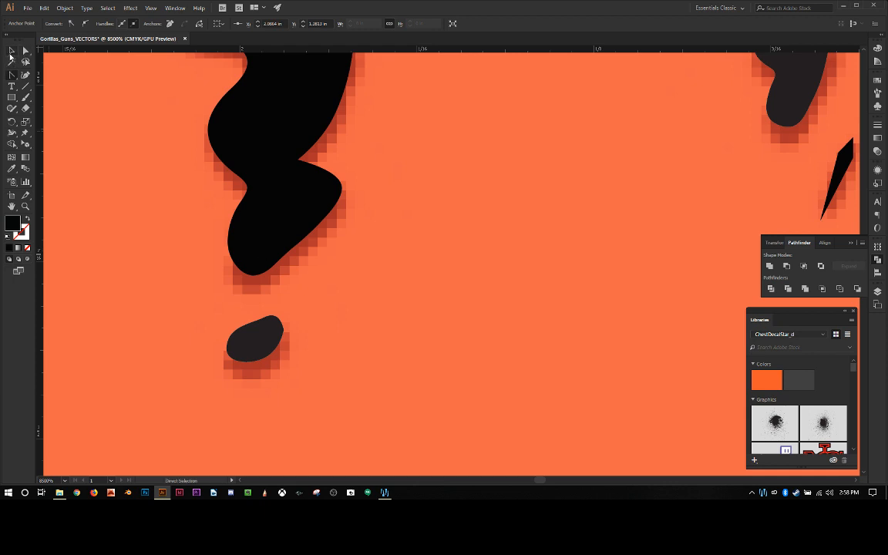
pyautogui.press('v')
pyautogui.click(270, 263)
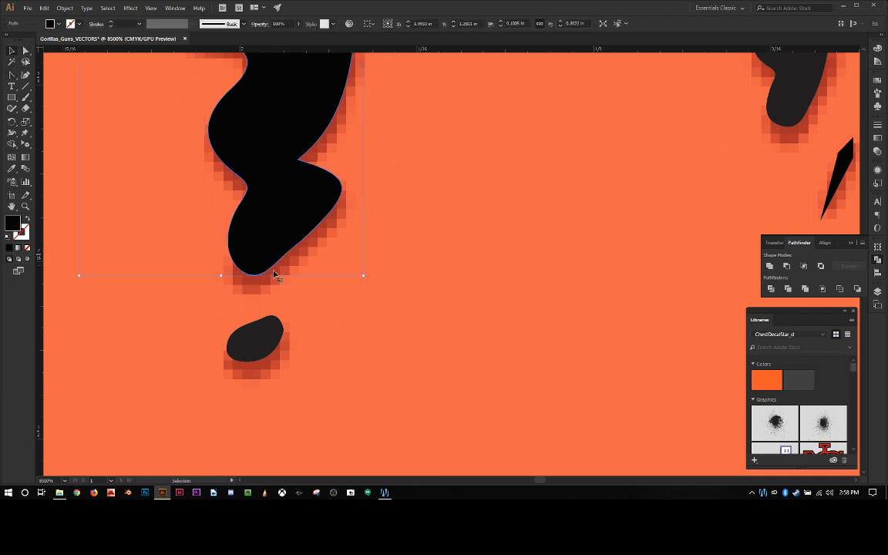
pyautogui.hotkey('ctrl', '-')
pyautogui.hotkey('ctrl', '-')
pyautogui.hotkey('ctrl', '-')
pyautogui.hotkey('ctrl', '-')
pyautogui.hotkey('ctrl', '-')
pyautogui.hotkey('ctrl', '-')
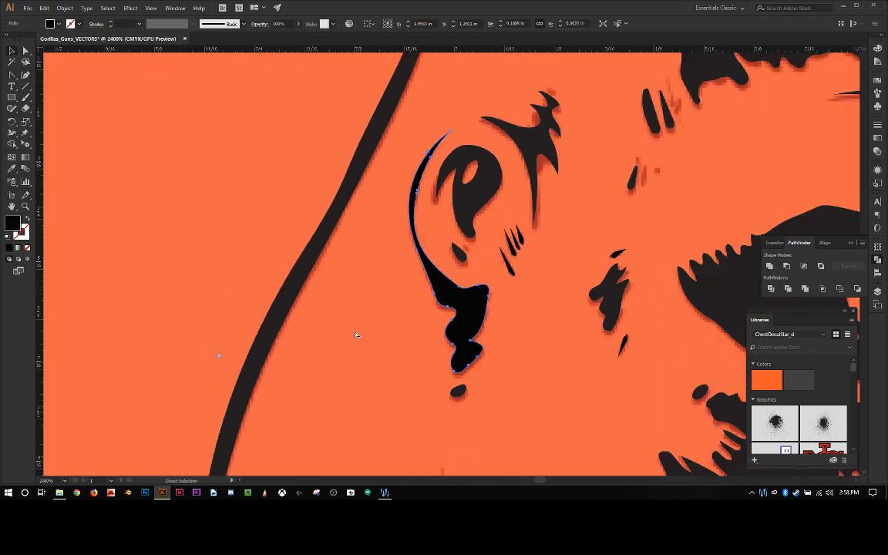
pyautogui.hotkey('ctrl', '-')
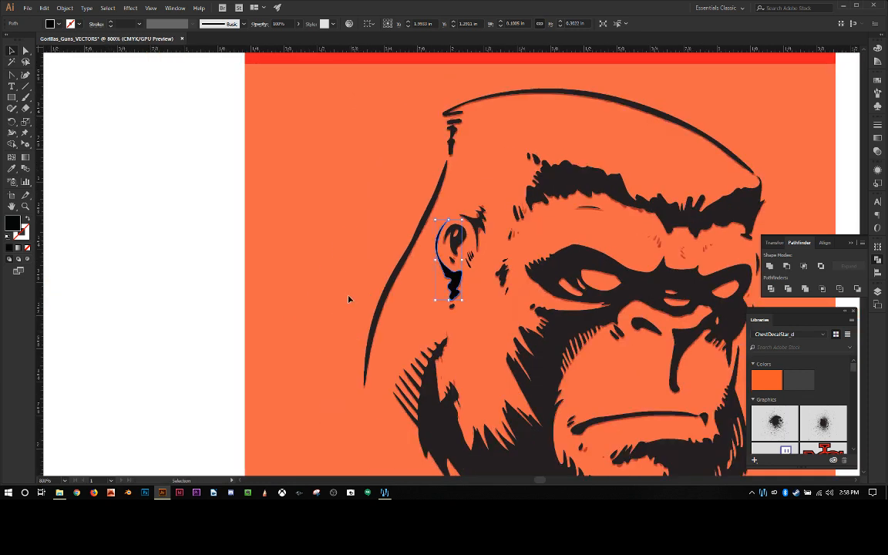
pyautogui.hotkey('ctrl', 'shift', 'a')
pyautogui.moveTo(270, 264); pyautogui.dragTo(103, 248)
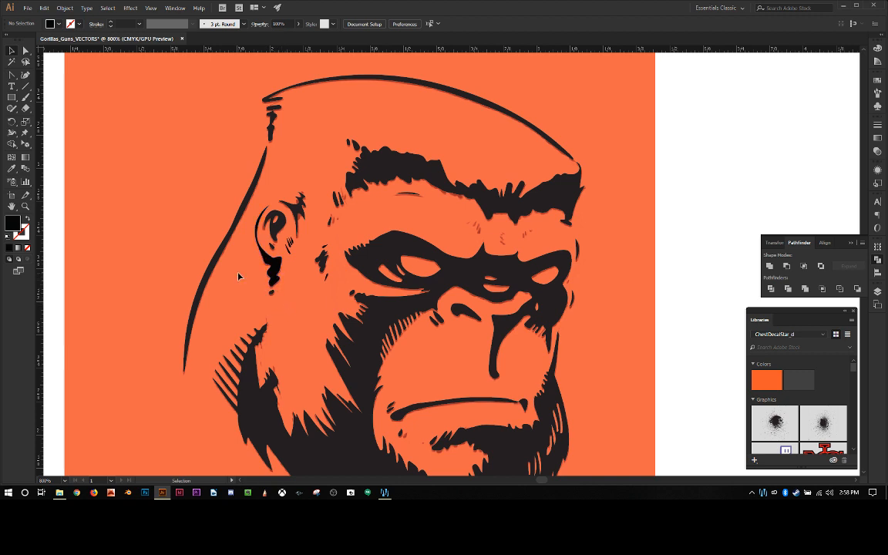
# Step: Draw a closed black triangle overlapping the notch on the outer side of the black shape below the ear
pyautogui.hotkey('ctrl', '=')
pyautogui.hotkey('ctrl', '=')
pyautogui.hotkey('ctrl', '=')
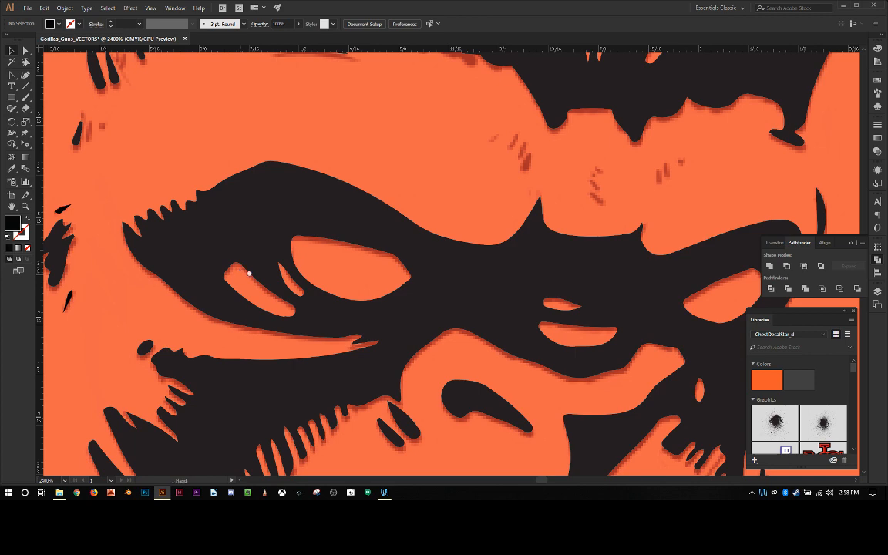
pyautogui.moveTo(249, 273); pyautogui.dragTo(760, 270)
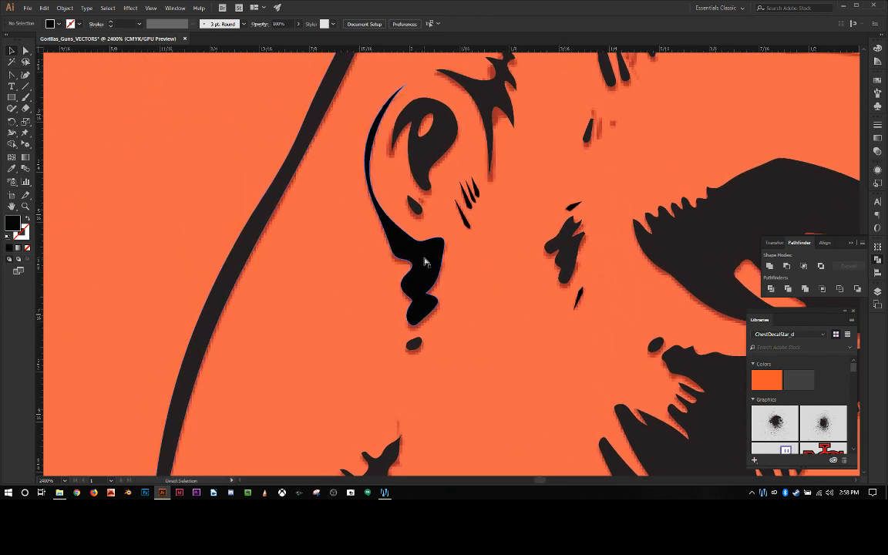
pyautogui.hotkey('ctrl', '=')
pyautogui.hotkey('ctrl', '=')
pyautogui.moveTo(422, 256); pyautogui.dragTo(412, 304)
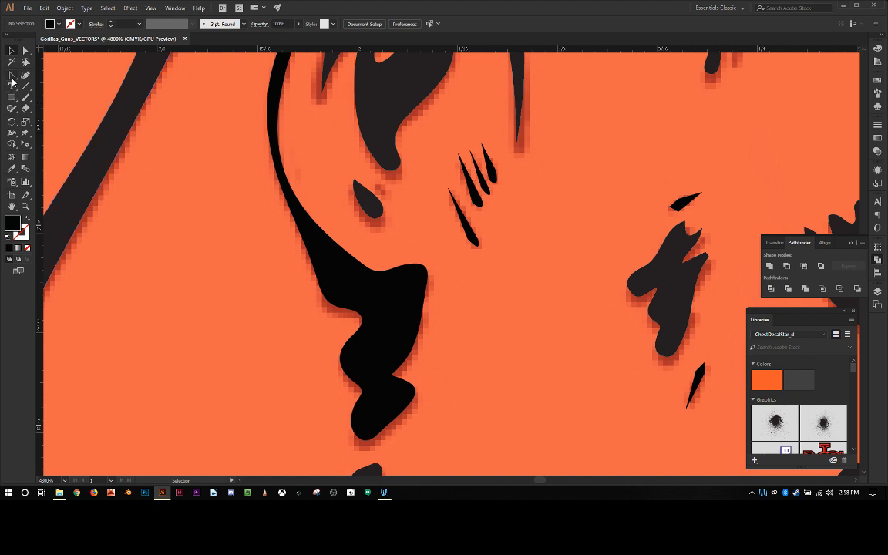
pyautogui.moveTo(12, 75); pyautogui.dragTo(61, 68)
pyautogui.click(323, 309)
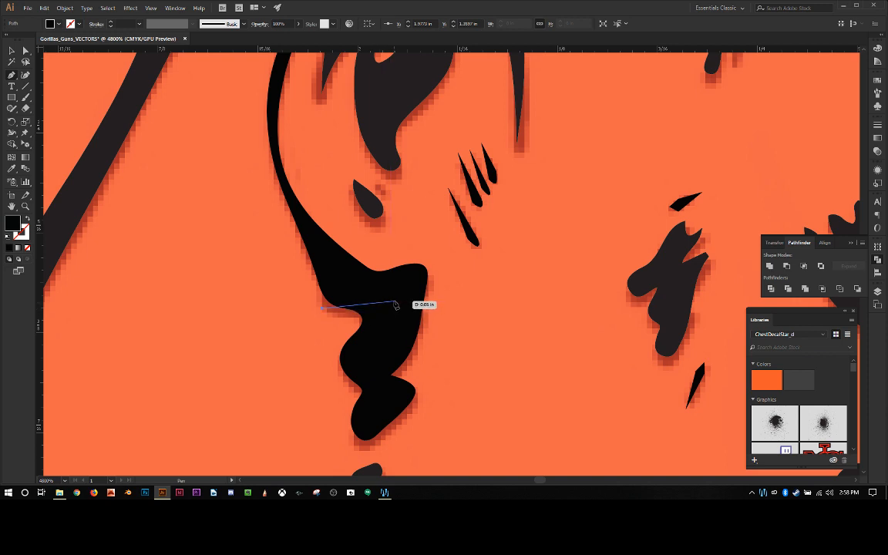
pyautogui.click(393, 303)
pyautogui.click(333, 348)
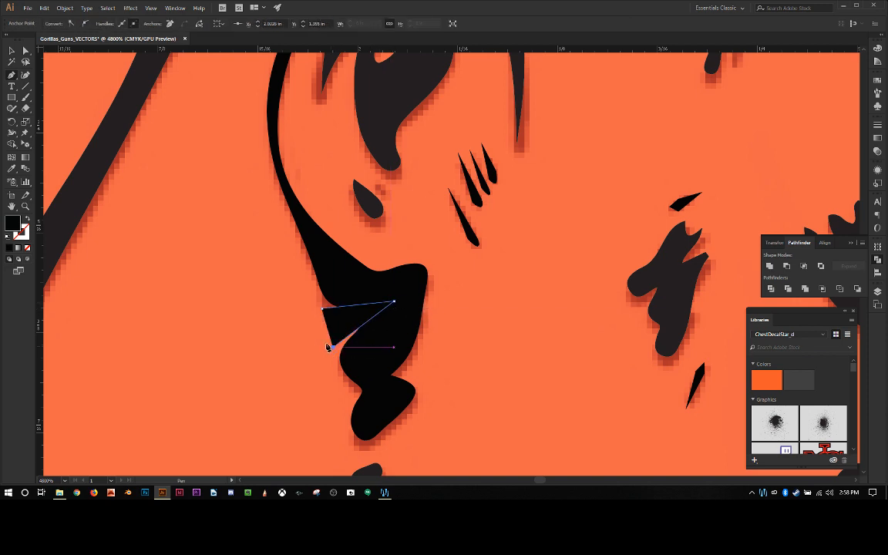
pyautogui.click(322, 308)
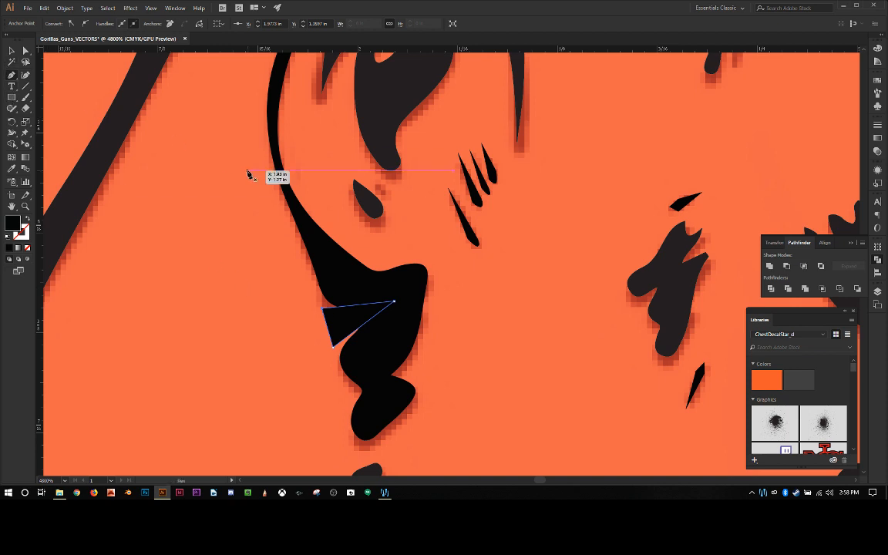
# Step: Curve the triangle's two outer anchors and shift the upper one inward to form a rounded lobe bulging from the ear shape
pyautogui.hotkey('shift', 'c')
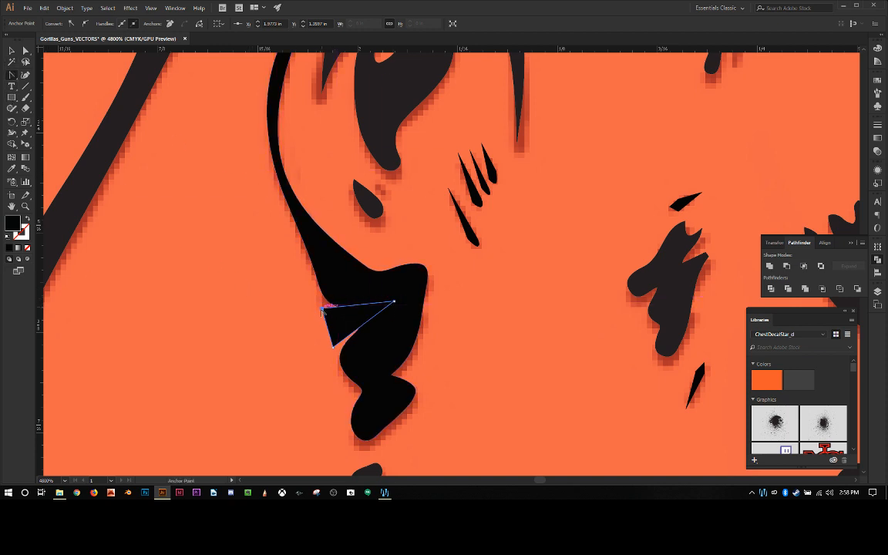
pyautogui.moveTo(323, 308); pyautogui.dragTo(353, 322)
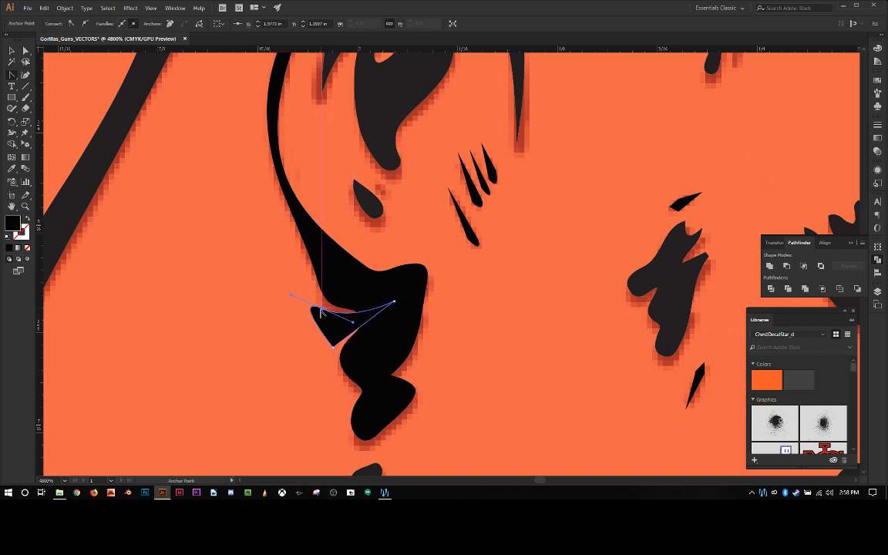
pyautogui.press('a')
pyautogui.moveTo(318, 311); pyautogui.dragTo(364, 318)
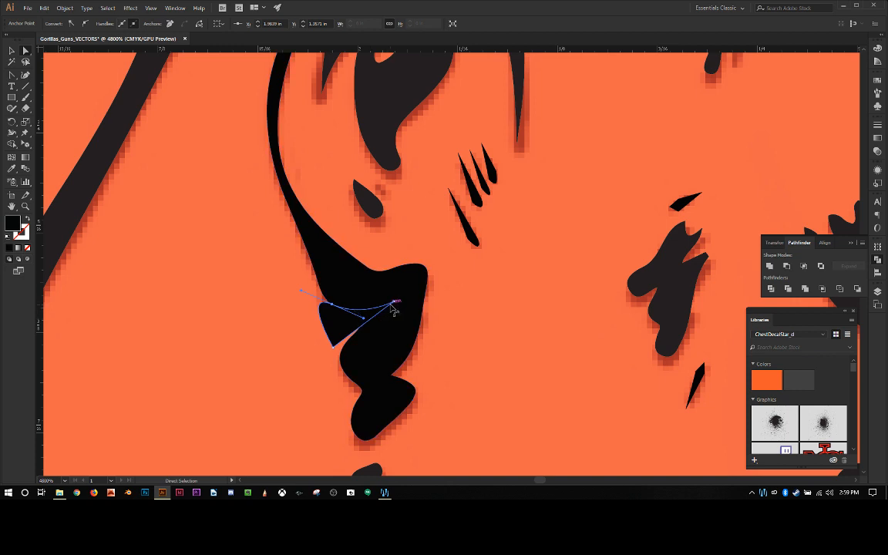
pyautogui.moveTo(333, 348); pyautogui.dragTo(308, 347)
pyautogui.hotkey('shift', 'c')
# Step: Select the large black ear outline shape together with the new rounded lobe
pyautogui.click(12, 51)
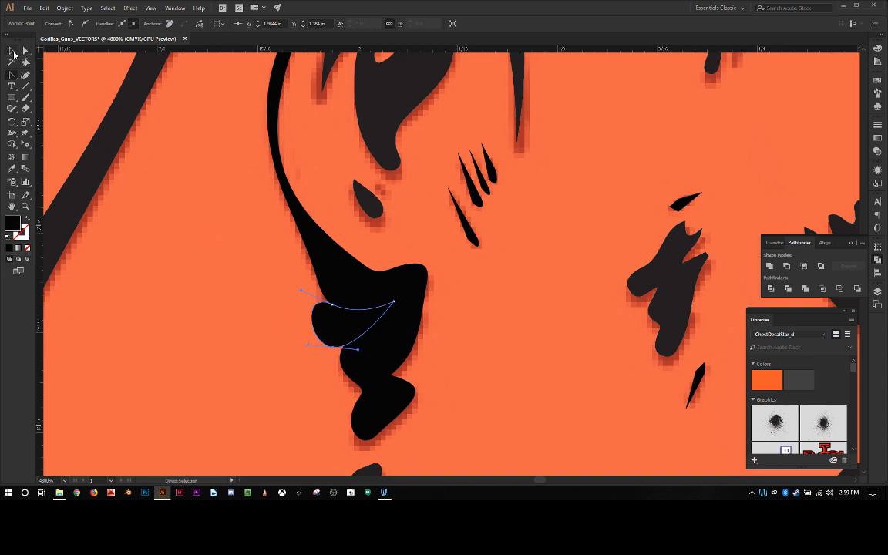
pyautogui.click(328, 271)
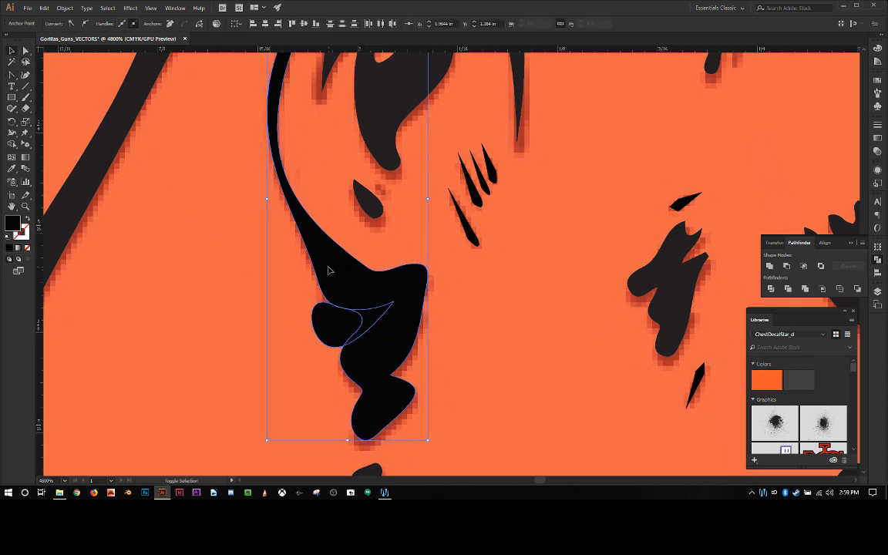
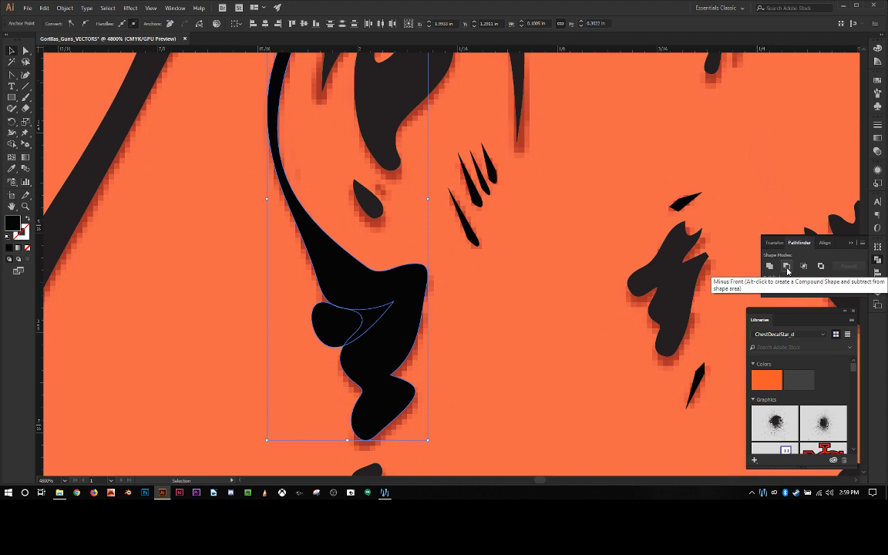
# Step: Subtract the rounded lobe from the large black ear outline shape with Minus Front
pyautogui.click(788, 266)
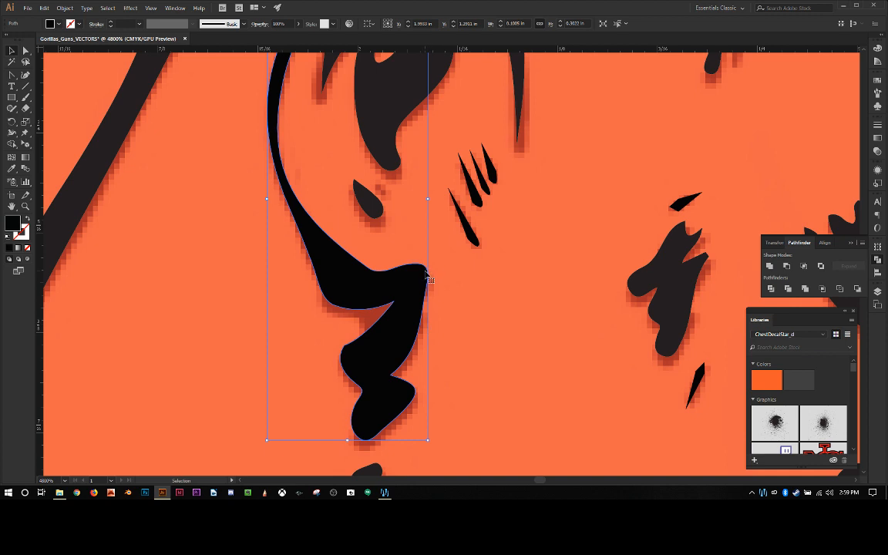
pyautogui.click(172, 9)
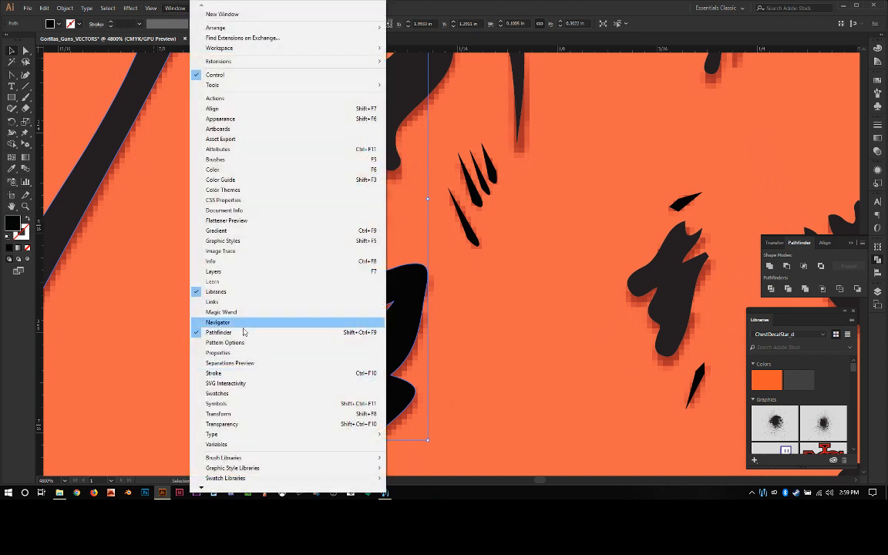
pyautogui.click(429, 10)
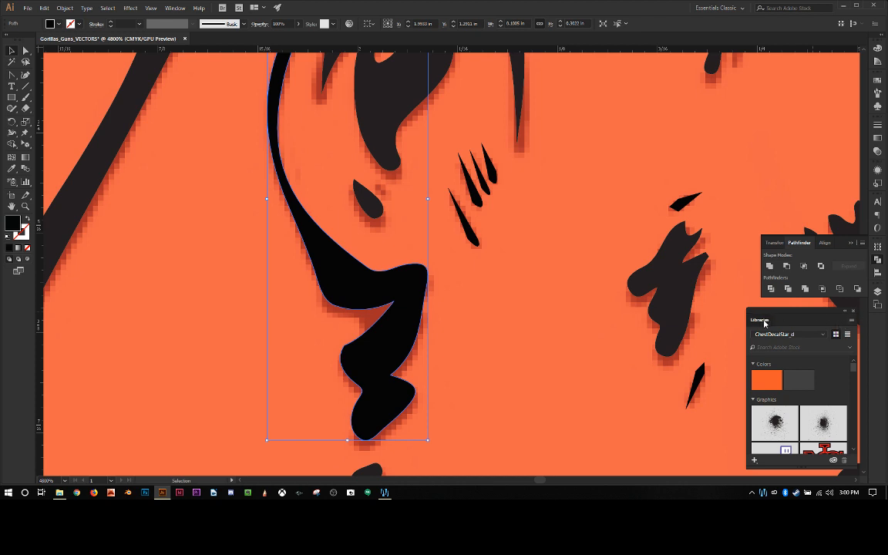
# Step: Collapse the floating Libraries panel to an icon and dock it with the other collapsed panels, keeping Pathfinder open
pyautogui.moveTo(765, 322); pyautogui.dragTo(881, 340)
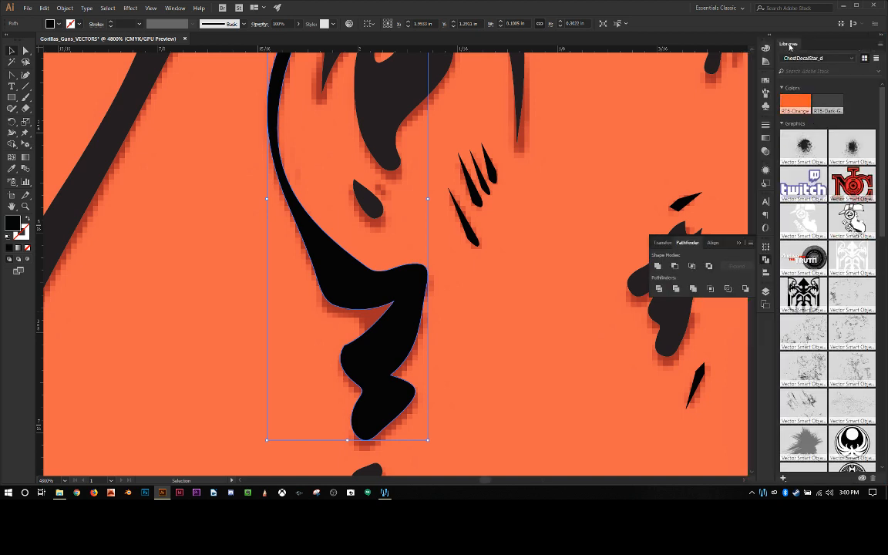
pyautogui.moveTo(790, 46); pyautogui.dragTo(765, 339)
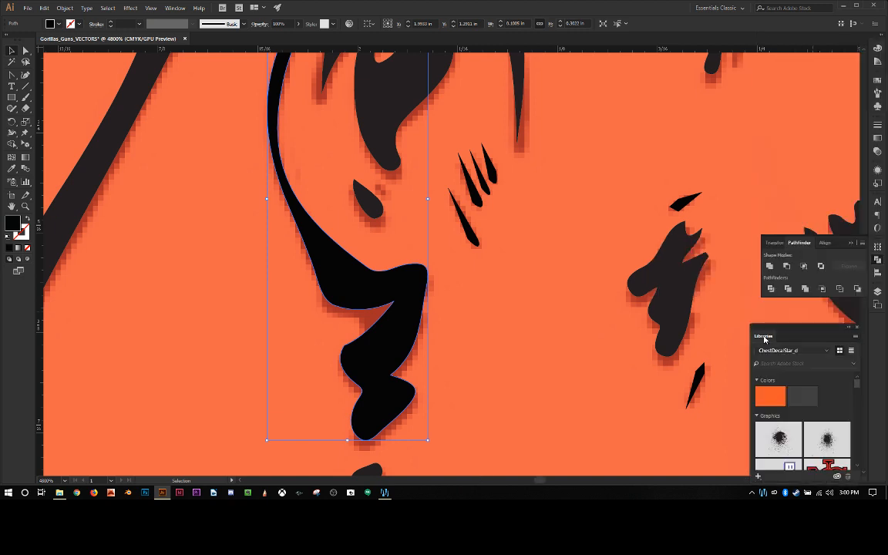
pyautogui.click(854, 337)
pyautogui.moveTo(818, 329); pyautogui.dragTo(818, 328)
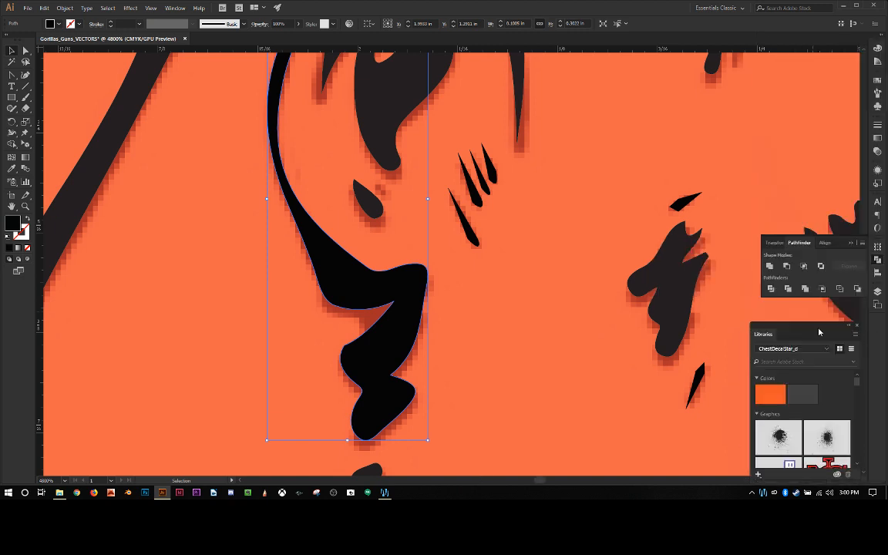
pyautogui.click(848, 327)
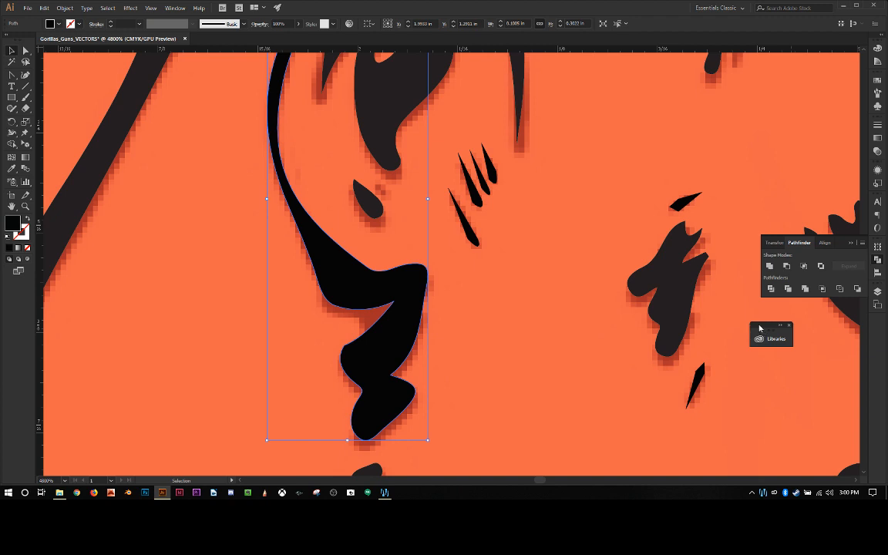
pyautogui.moveTo(760, 329); pyautogui.dragTo(873, 329)
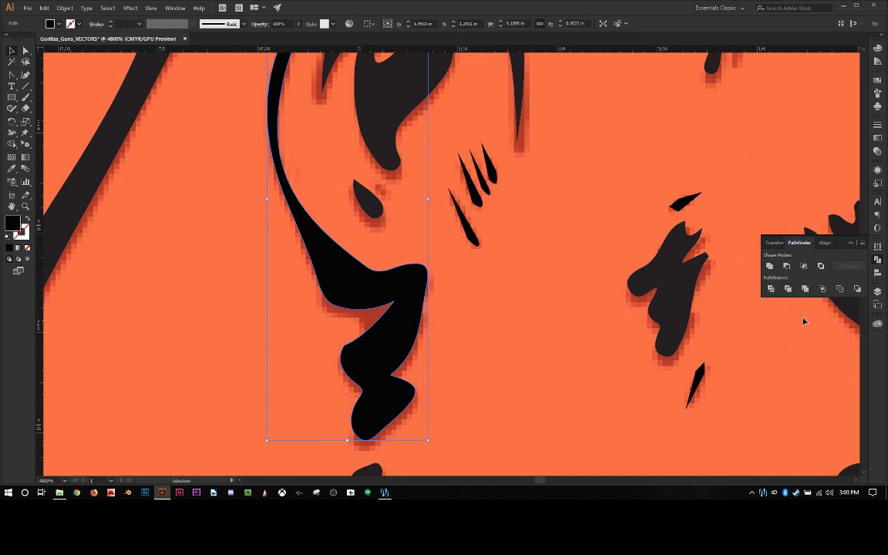
pyautogui.click(851, 243)
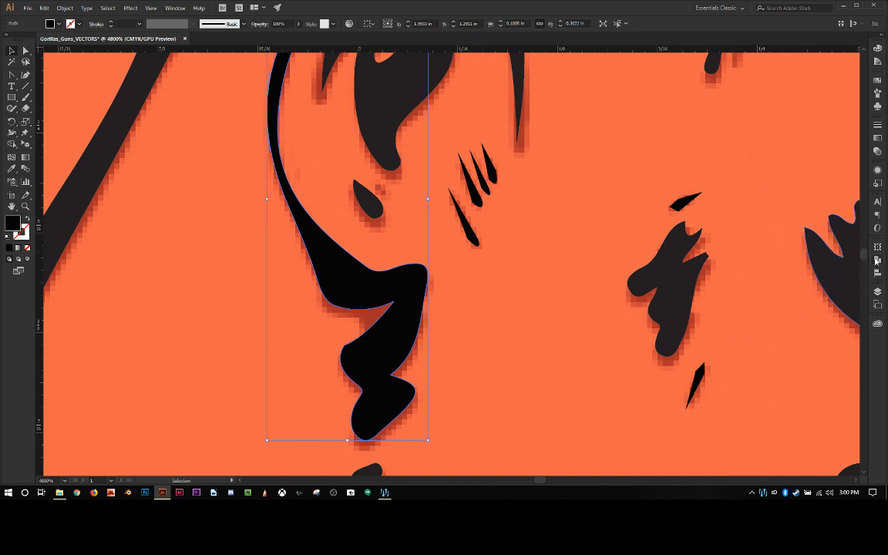
pyautogui.click(877, 259)
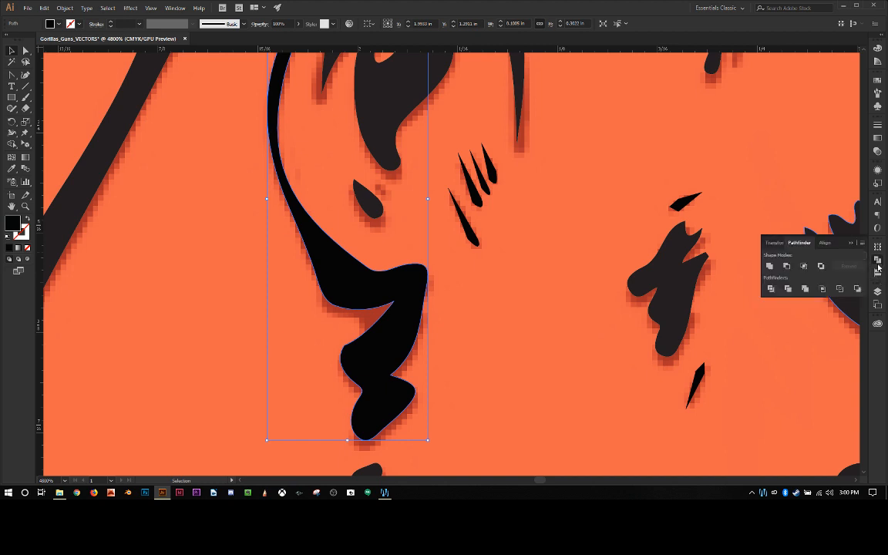
# Step: Convert the rounded corner below the ear, on the face side, to a sharp point and pull it outward toward the face
pyautogui.click(25, 50)
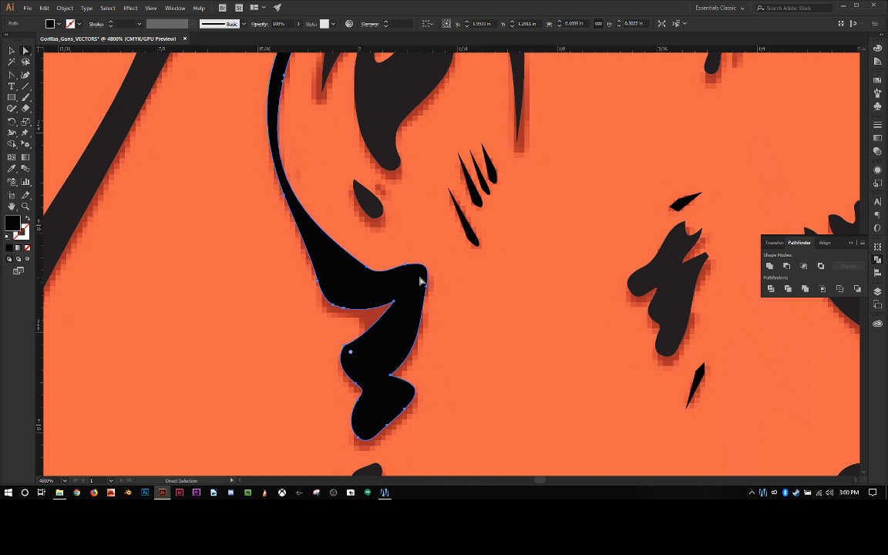
pyautogui.press('+')
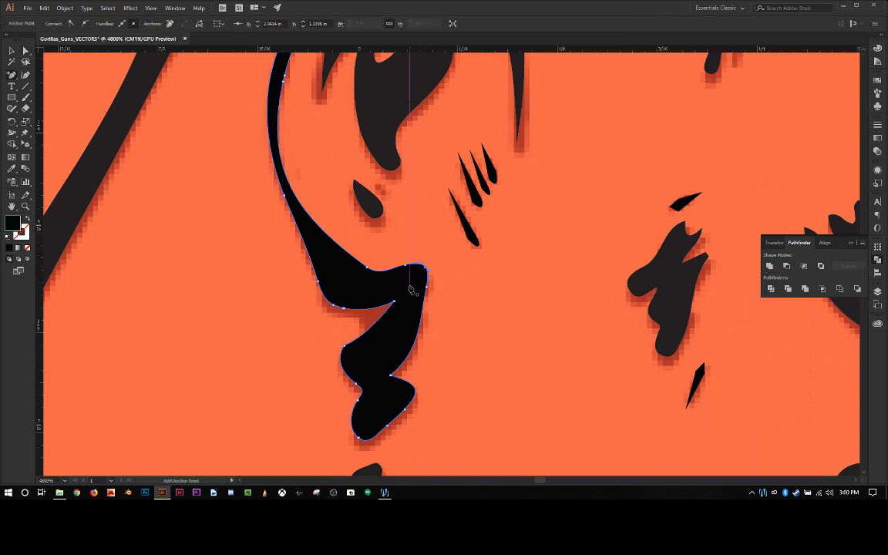
pyautogui.hotkey('shift', 'c')
pyautogui.click(426, 267)
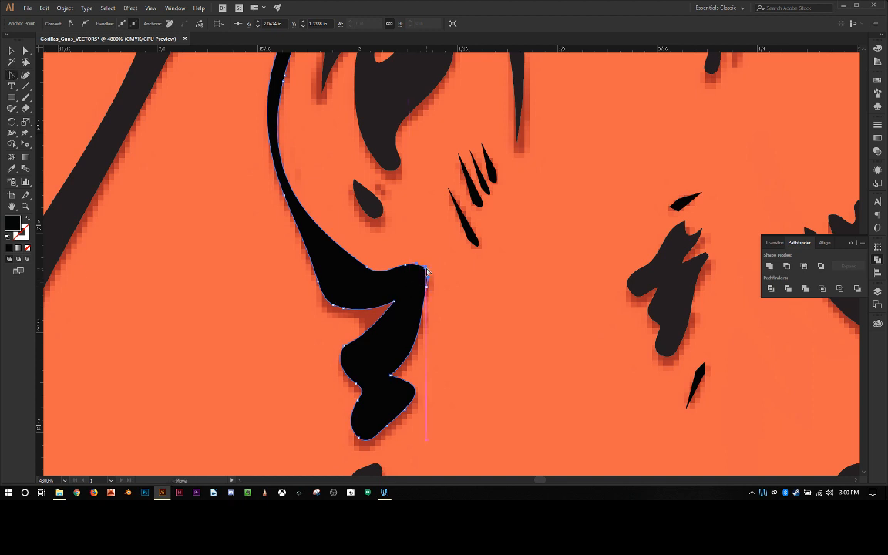
pyautogui.press('a')
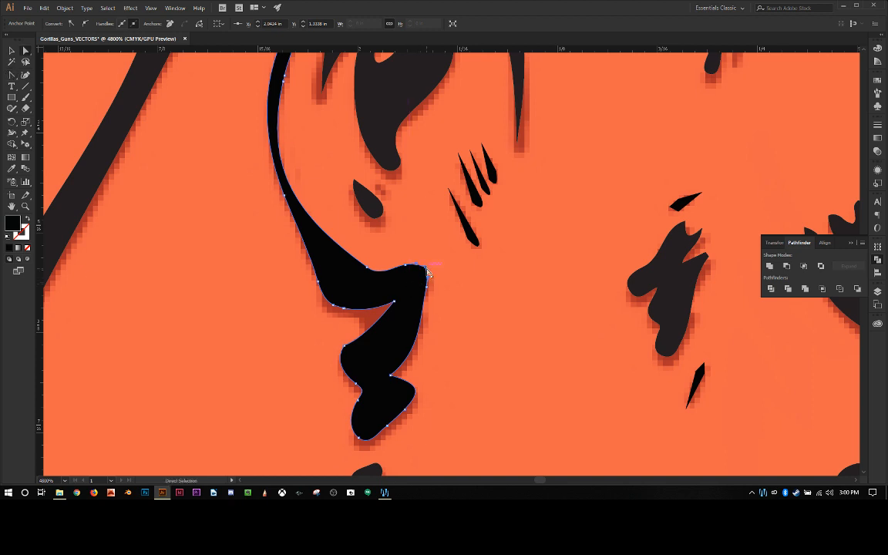
pyautogui.moveTo(426, 267); pyautogui.dragTo(444, 259)
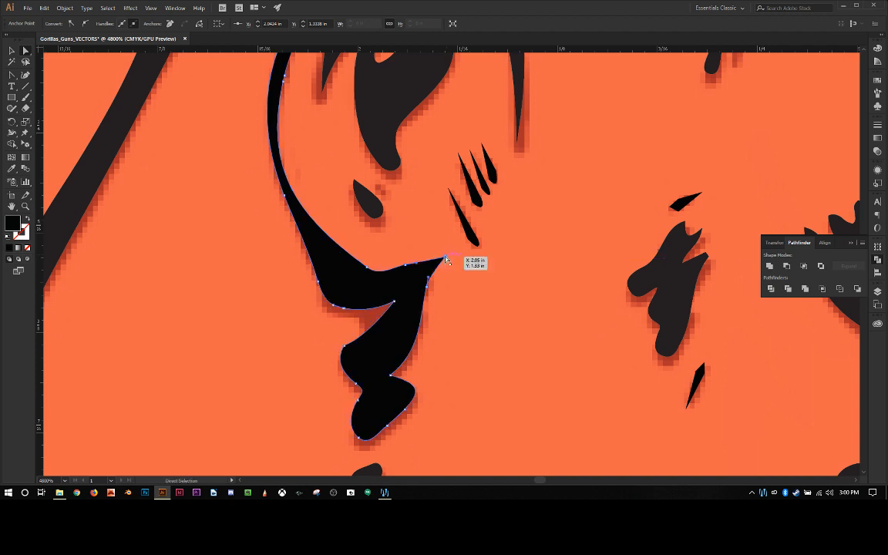
# Step: Shift the anchor beside the new pointed tip down and inward so the upper edge sweeps into the point
pyautogui.click(406, 269)
pyautogui.moveTo(406, 272); pyautogui.dragTo(401, 277)
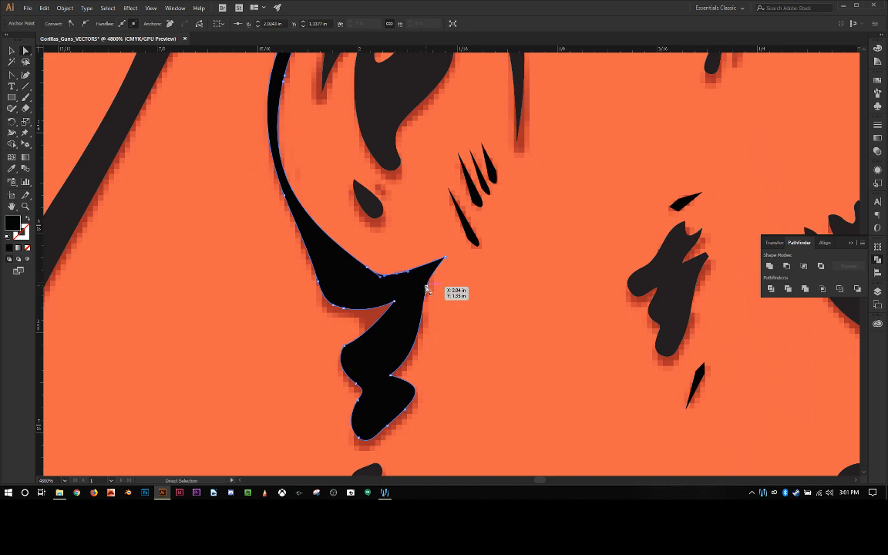
pyautogui.click(476, 313)
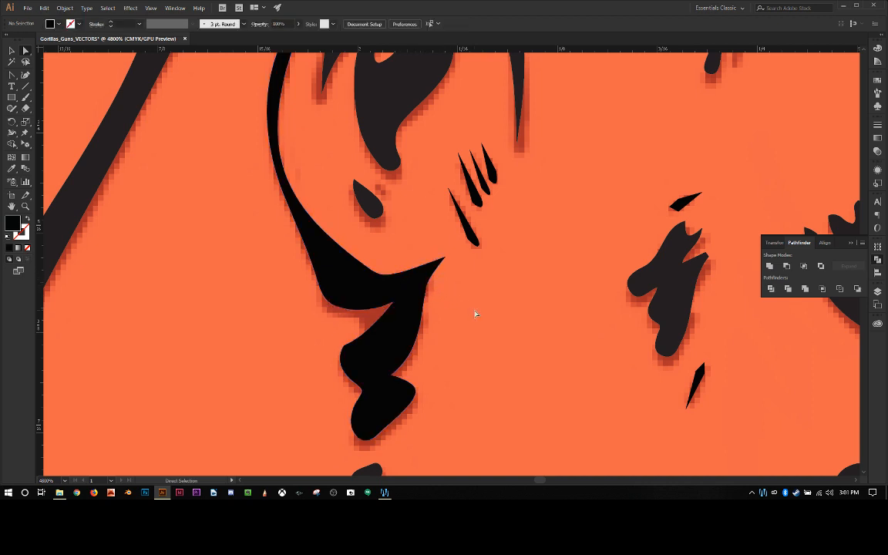
# Step: Deepen the face-side notch of the lower ear shape and adjust the edge above it into a smooth sweep up to the tip
pyautogui.click(377, 363)
pyautogui.scroll(-3, 375, 362)
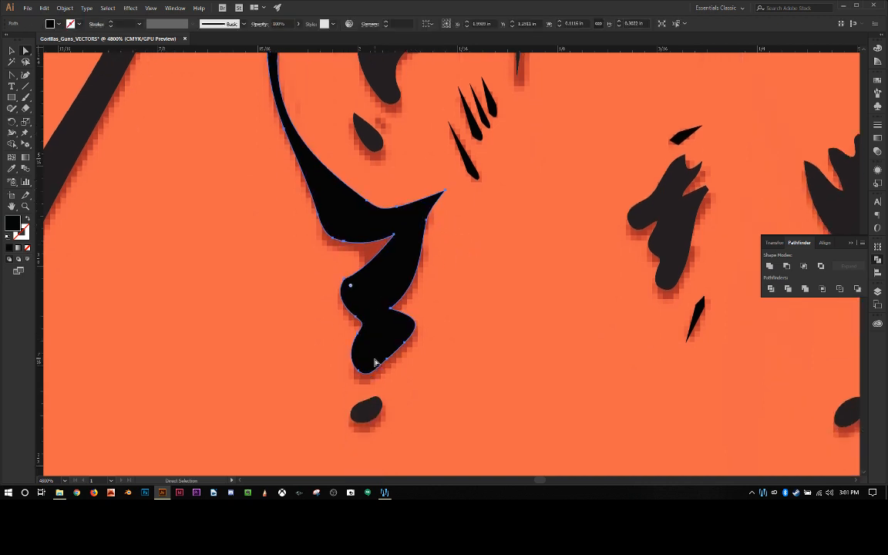
pyautogui.click(389, 308)
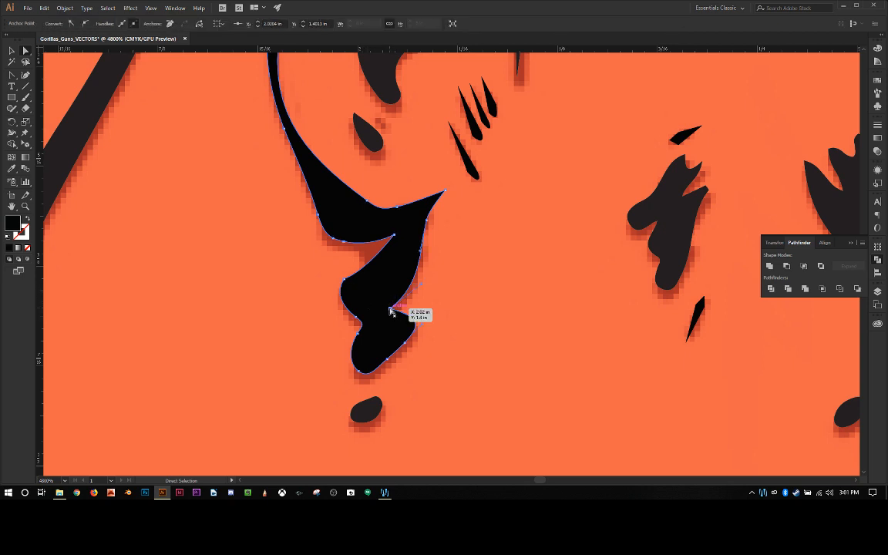
pyautogui.moveTo(388, 308); pyautogui.dragTo(383, 305)
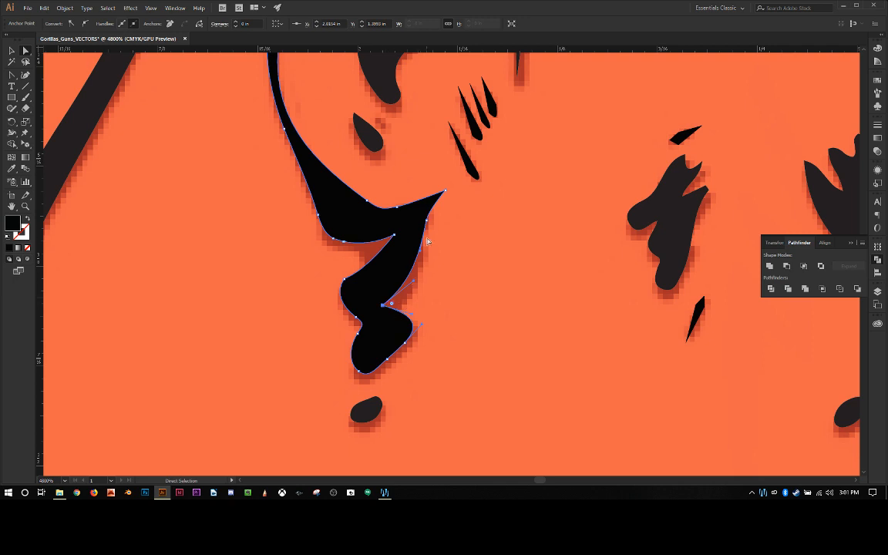
pyautogui.moveTo(430, 224); pyautogui.dragTo(421, 257)
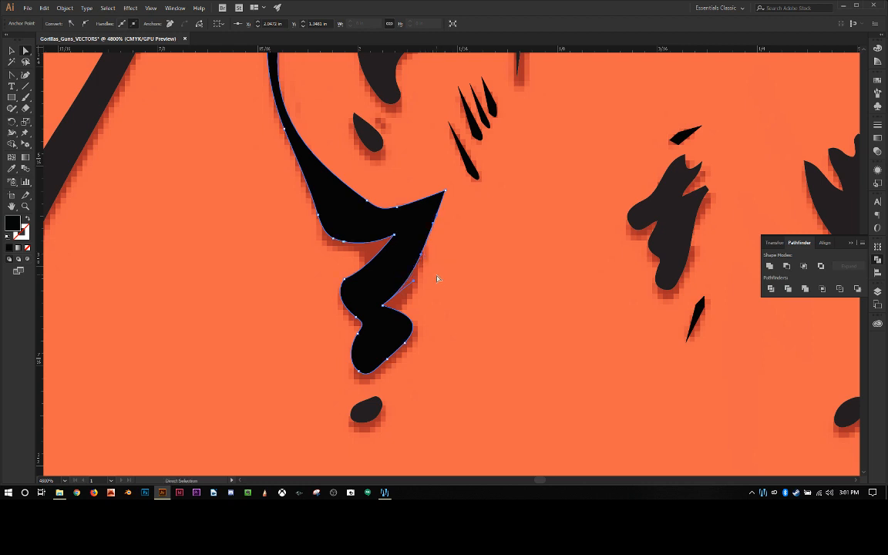
pyautogui.click(437, 279)
# Step: Shift the anchor at the ear outline's lower inner bend outward and adjust its handle to smooth the inner curve
pyautogui.scroll(5, 470, 280)
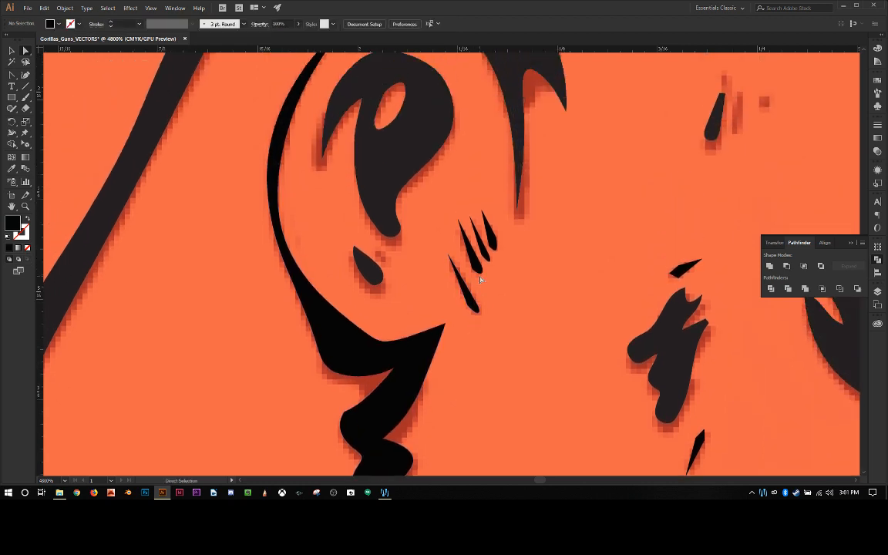
pyautogui.scroll(-4, 479, 280)
pyautogui.click(361, 243)
pyautogui.scroll(4, 381, 246)
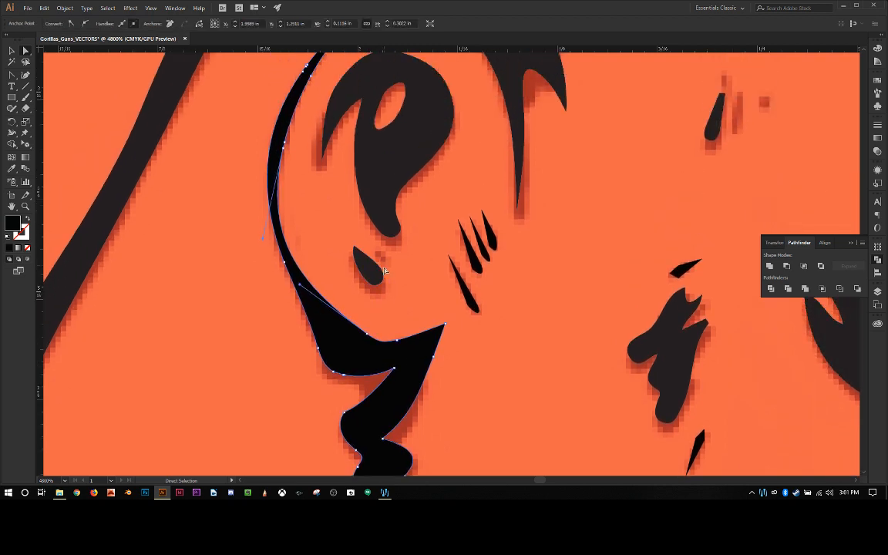
pyautogui.moveTo(367, 334); pyautogui.dragTo(358, 337)
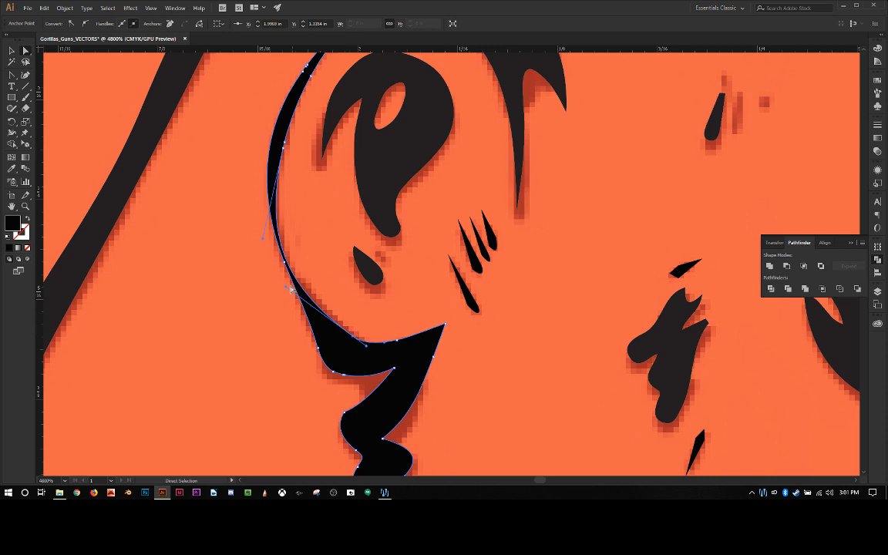
pyautogui.moveTo(286, 288); pyautogui.dragTo(264, 253)
pyautogui.hotkey('ctrl', 'z')
pyautogui.click(354, 336)
pyautogui.moveTo(286, 288); pyautogui.dragTo(297, 282)
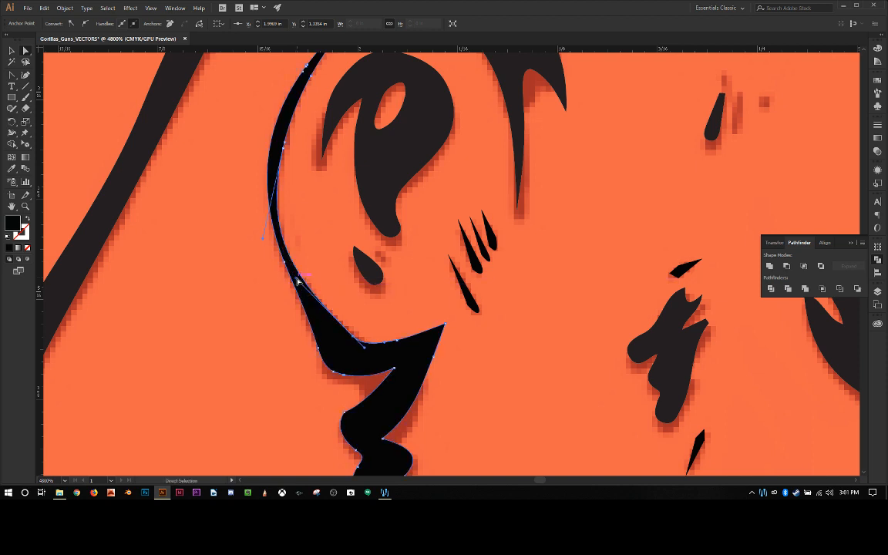
pyautogui.moveTo(297, 278); pyautogui.dragTo(299, 274)
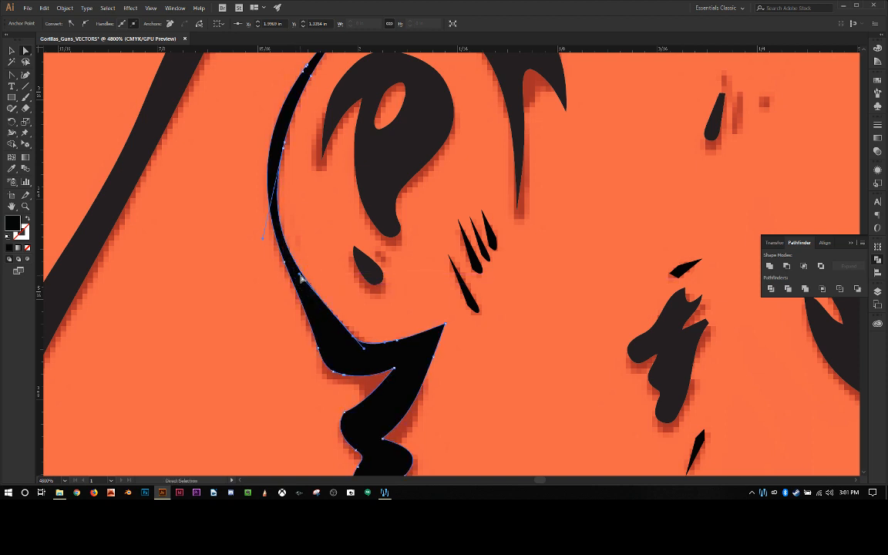
pyautogui.click(247, 279)
# Step: Shorten and turn the upper handle of the face-side notch anchor so the edge above it cuts deeper into the shape
pyautogui.scroll(2, 247, 279)
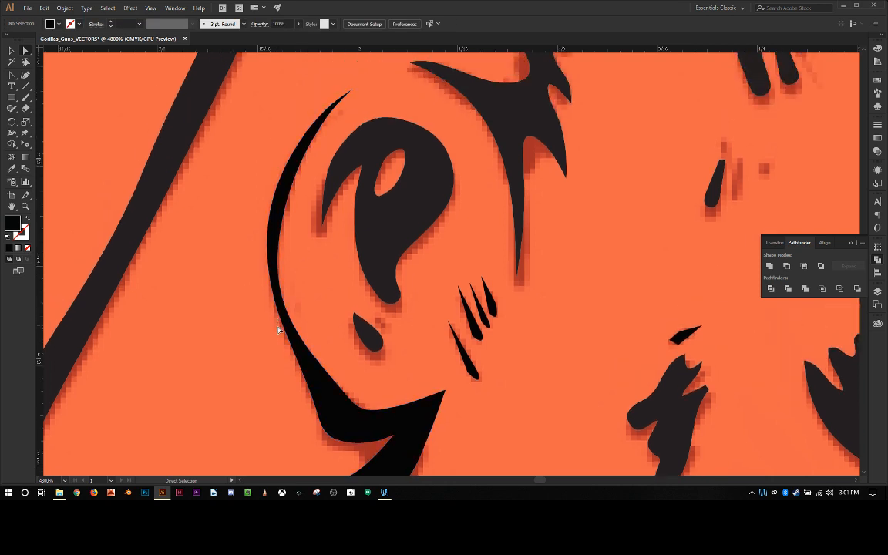
pyautogui.scroll(-2, 397, 372)
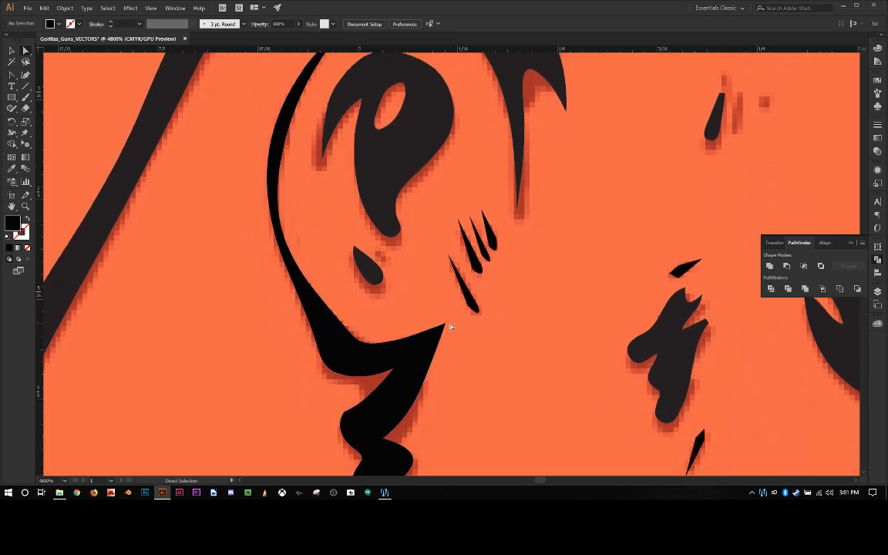
pyautogui.scroll(3, 451, 328)
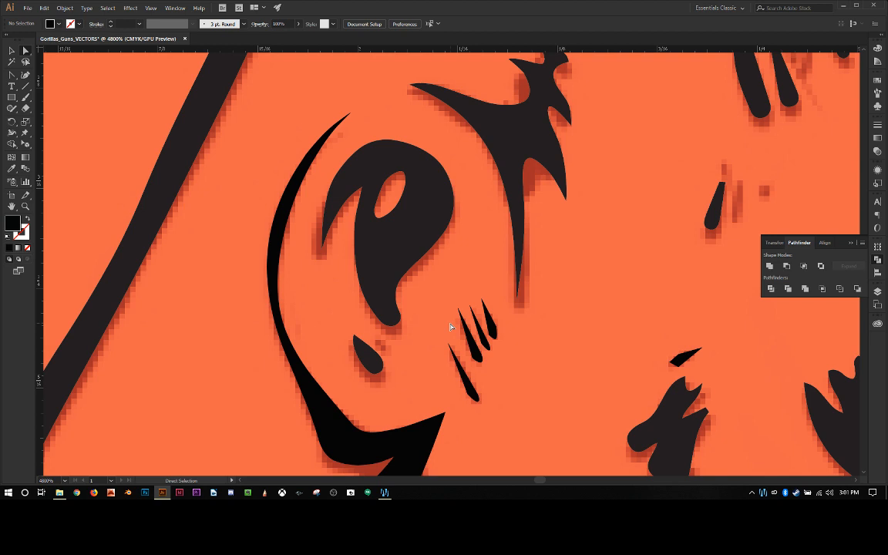
pyautogui.scroll(2, 451, 327)
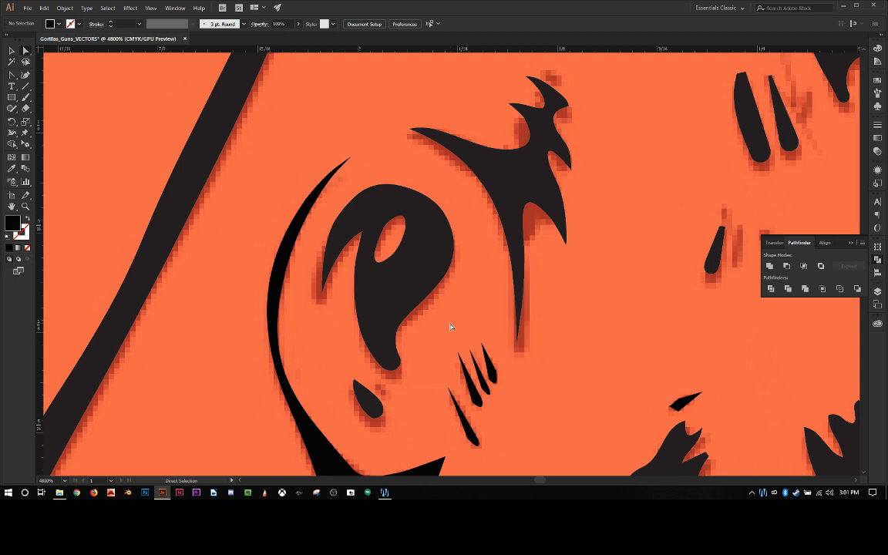
pyautogui.scroll(-3, 451, 328)
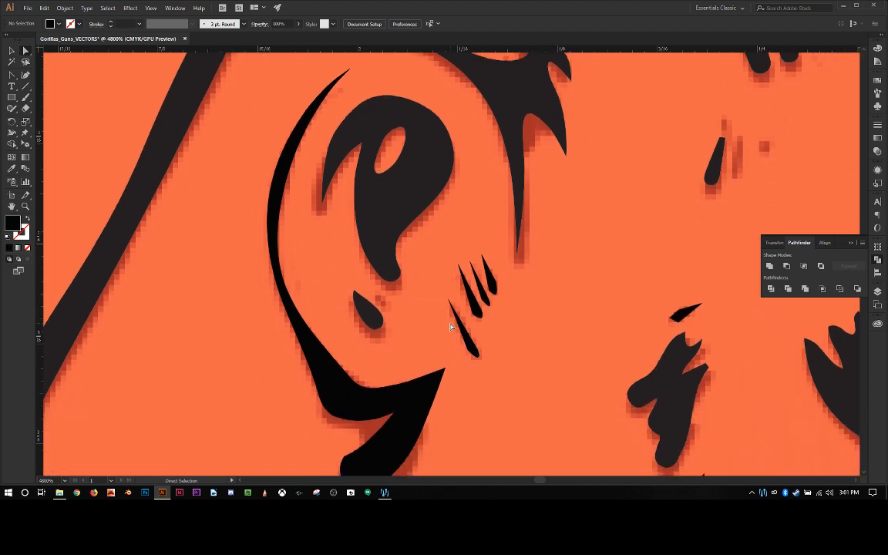
pyautogui.scroll(-4, 451, 328)
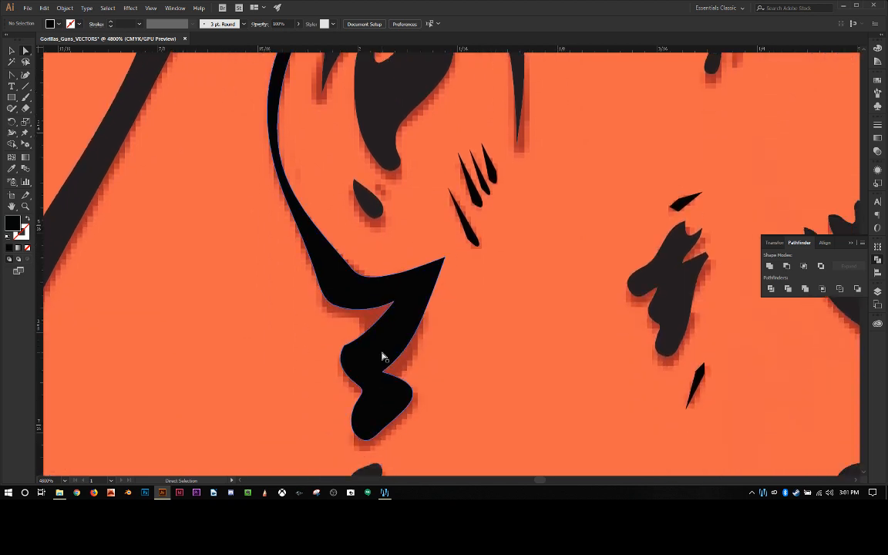
pyautogui.click(383, 356)
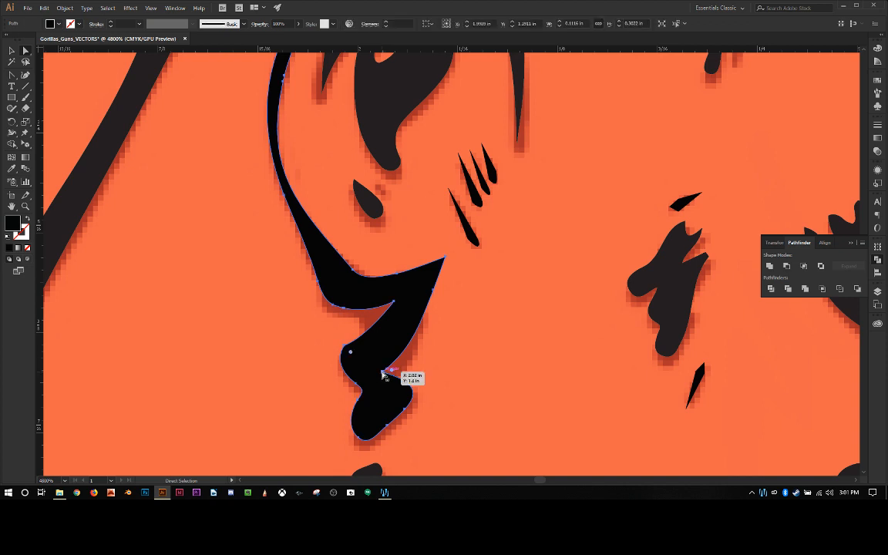
pyautogui.click(383, 374)
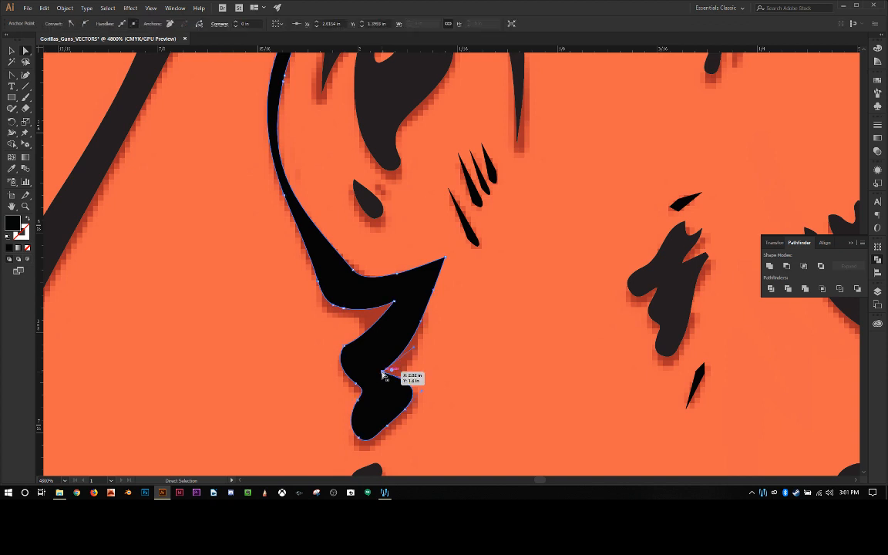
pyautogui.moveTo(414, 351); pyautogui.dragTo(385, 360)
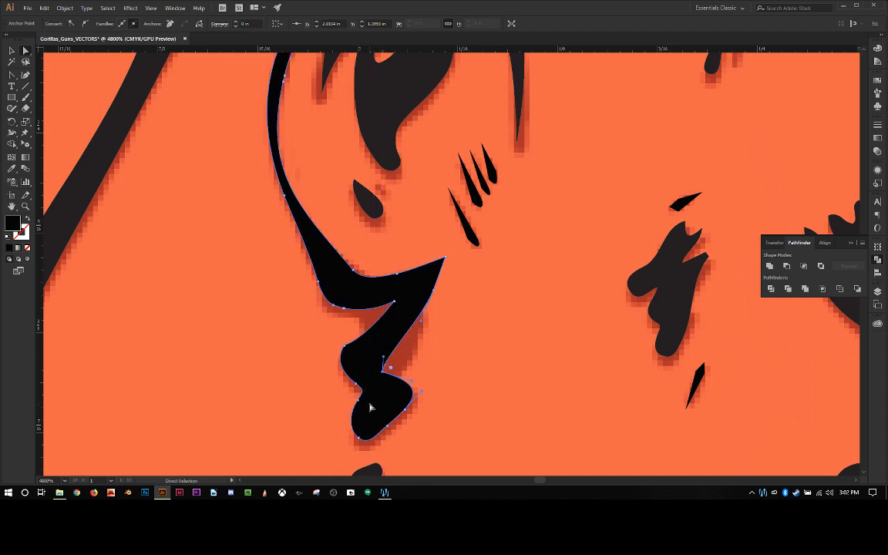
pyautogui.click(433, 375)
pyautogui.click(404, 396)
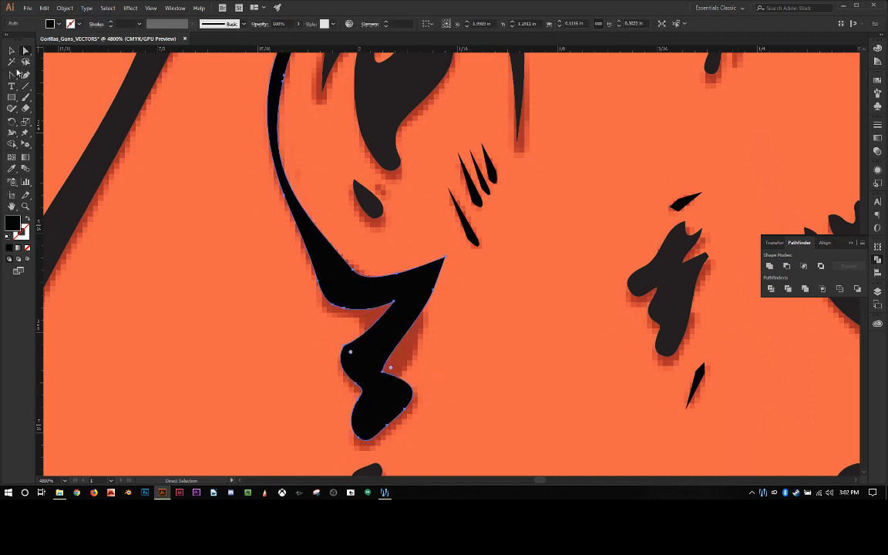
# Step: Delete the anchors forming the ear outline's lowest lobe and the face-side notch above it, leaving a single rounded end, and deselect the outline
pyautogui.click(383, 374)
pyautogui.press('-')
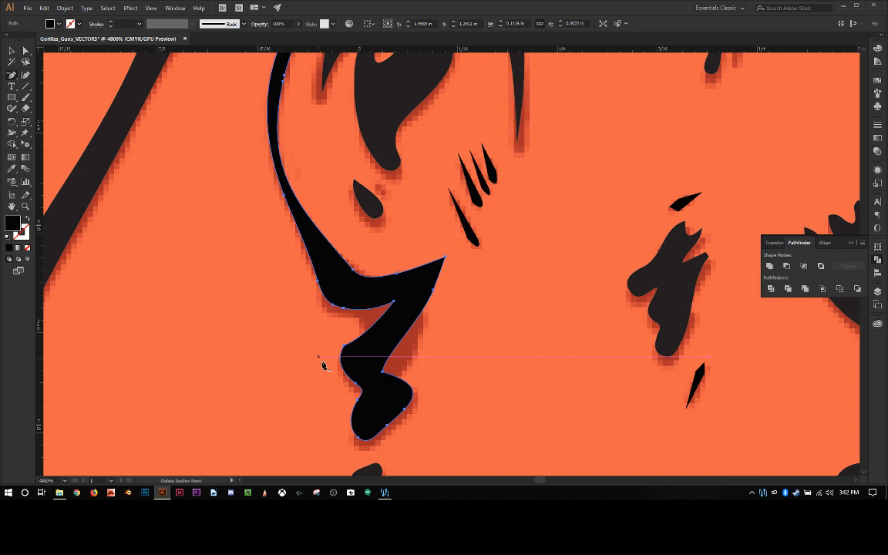
pyautogui.click(404, 411)
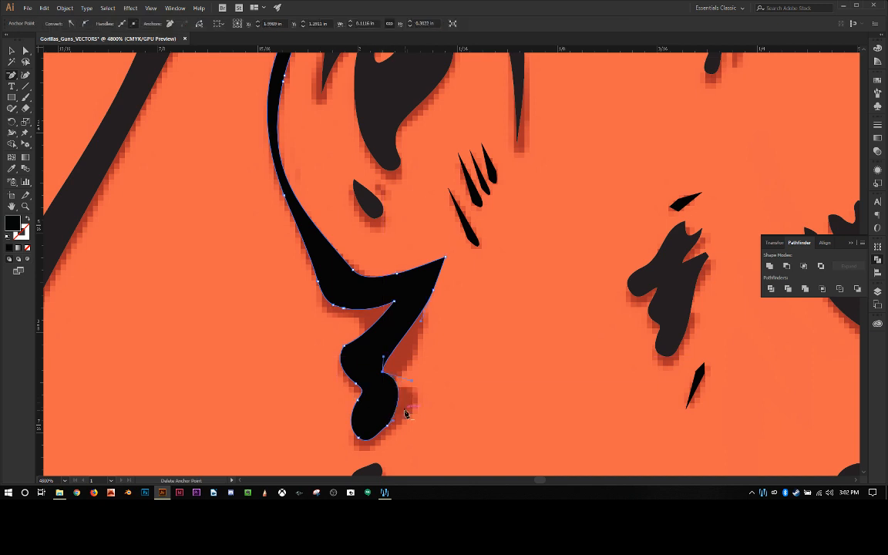
pyautogui.click(358, 436)
pyautogui.click(358, 401)
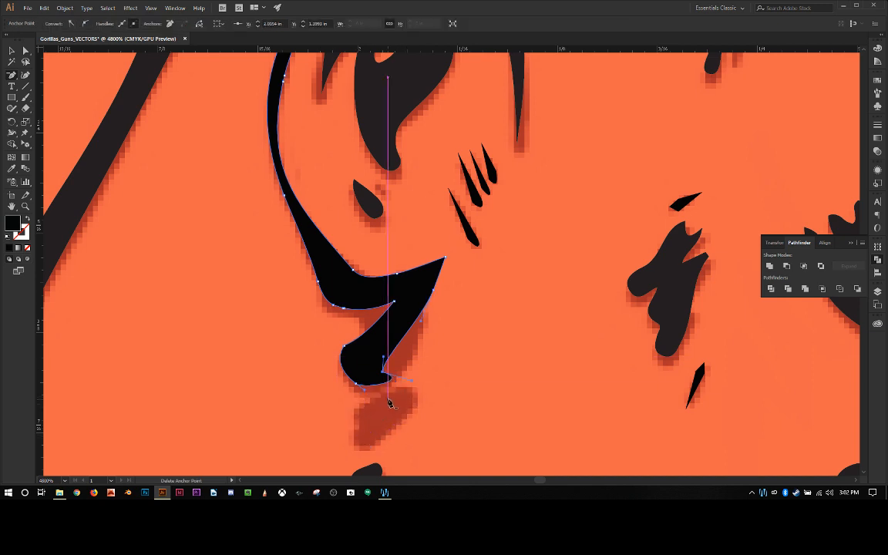
pyautogui.click(384, 372)
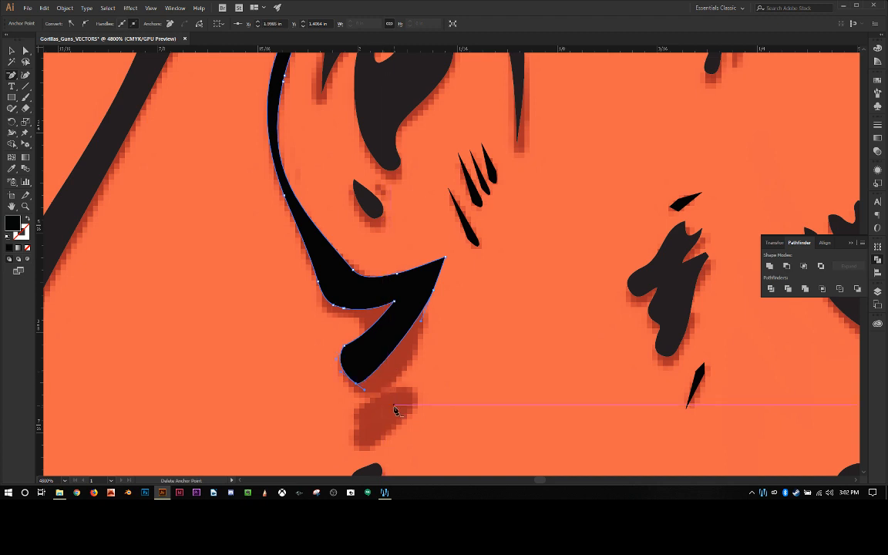
pyautogui.press('a')
pyautogui.click(10, 51)
pyautogui.click(173, 321)
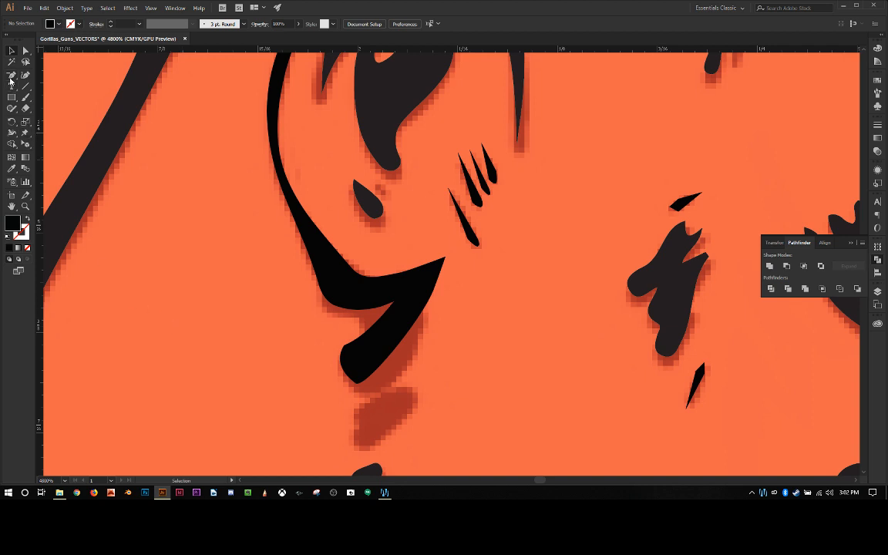
# Step: Draw a closed four-point black sliver with the Pen tool across the ear outline's rounded lower end, about 0.065 in wide
pyautogui.moveTo(10, 79); pyautogui.dragTo(43, 76)
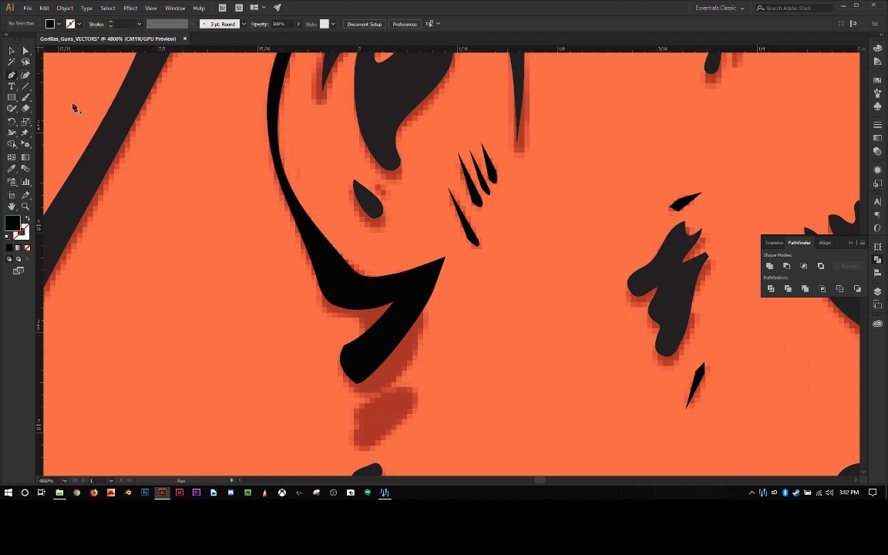
pyautogui.click(380, 365)
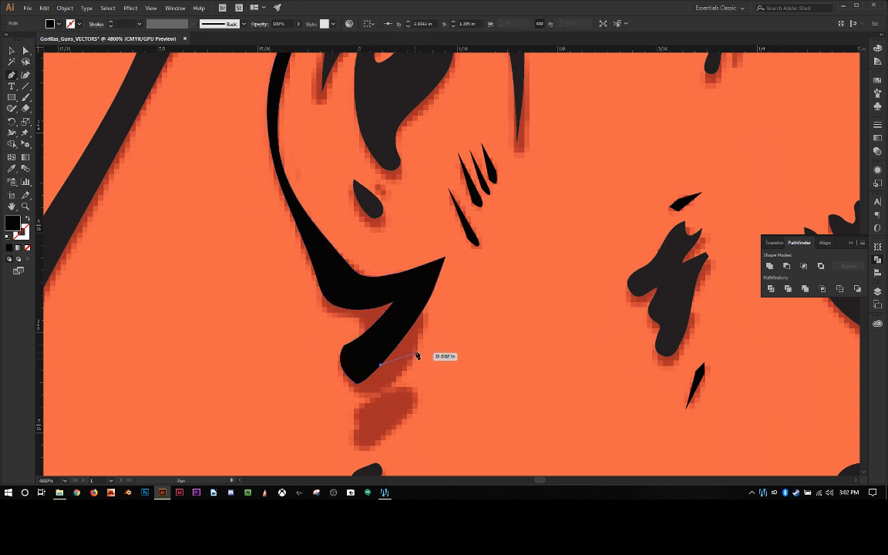
pyautogui.click(422, 340)
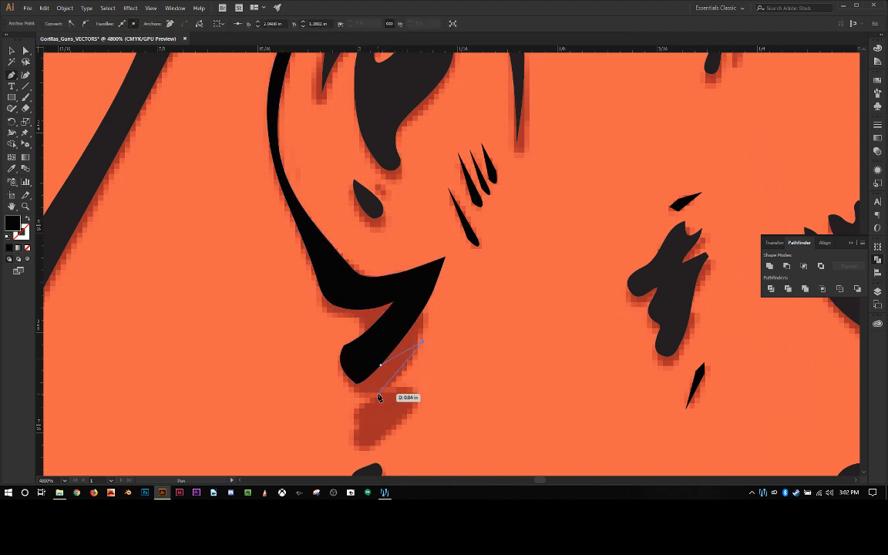
pyautogui.click(380, 396)
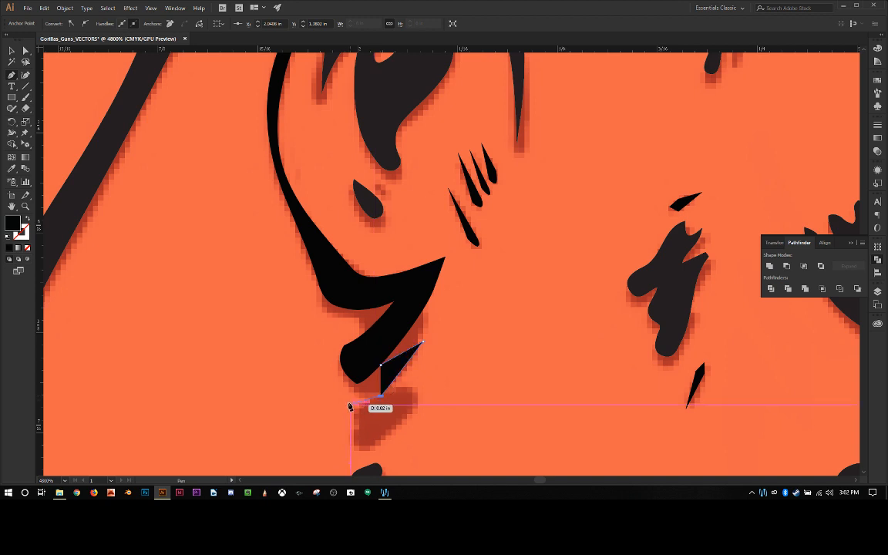
pyautogui.click(319, 409)
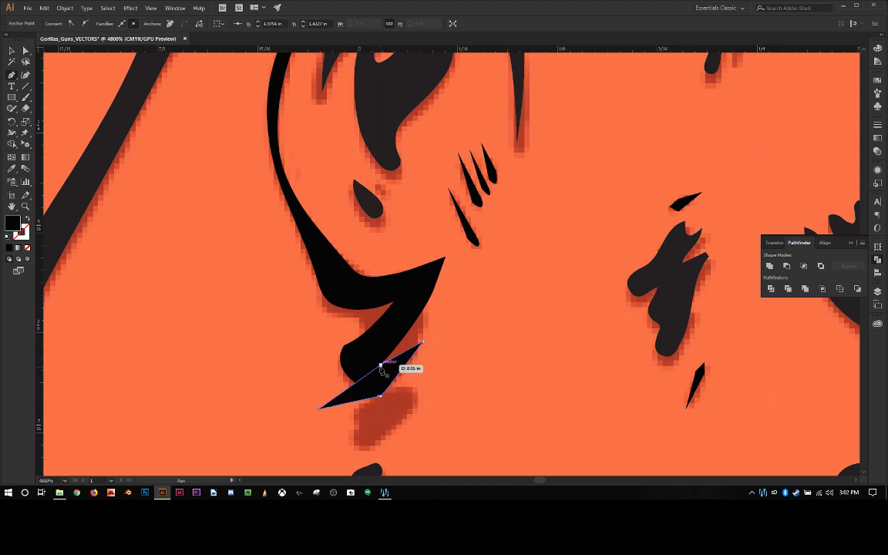
pyautogui.click(380, 365)
# Step: Round the new sliver's lower edge into a curve and remove the middle anchor of its upper edge
pyautogui.hotkey('shift', 'c')
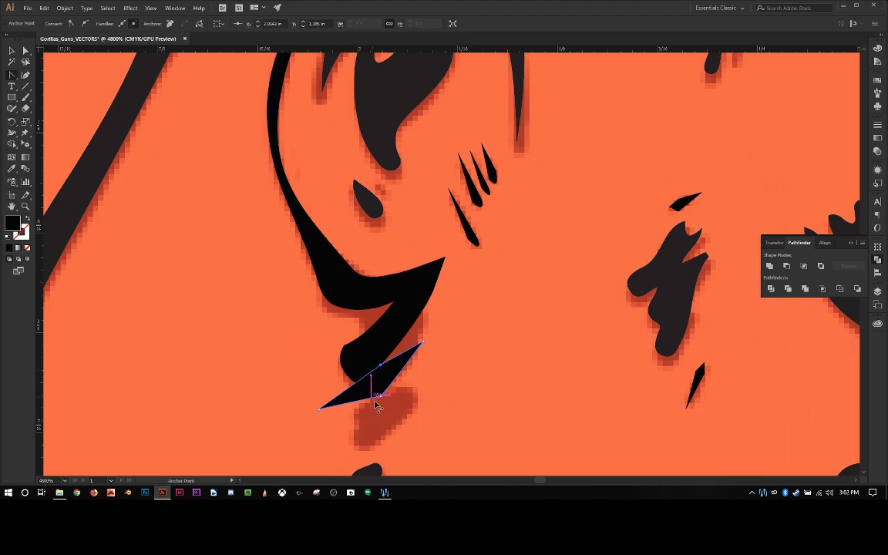
pyautogui.moveTo(381, 396); pyautogui.dragTo(353, 412)
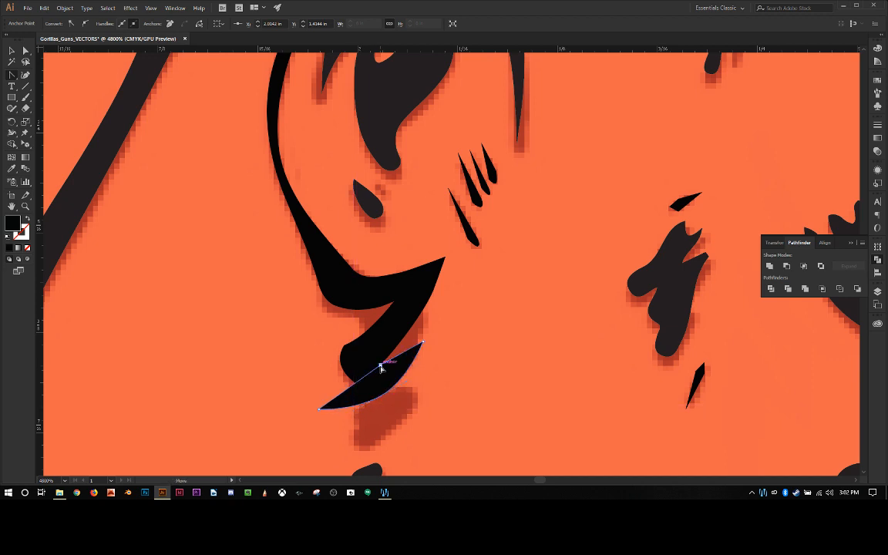
pyautogui.click(381, 367)
pyautogui.moveTo(381, 368); pyautogui.dragTo(380, 389)
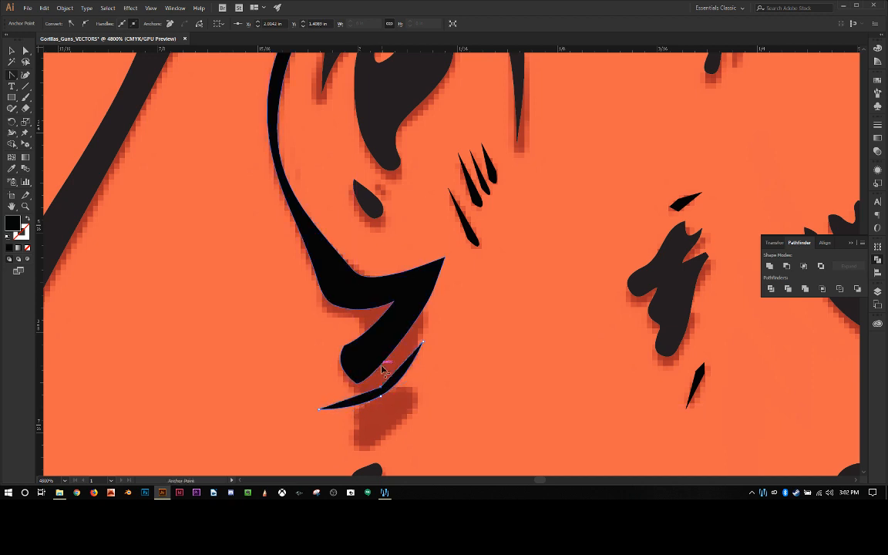
pyautogui.press('-')
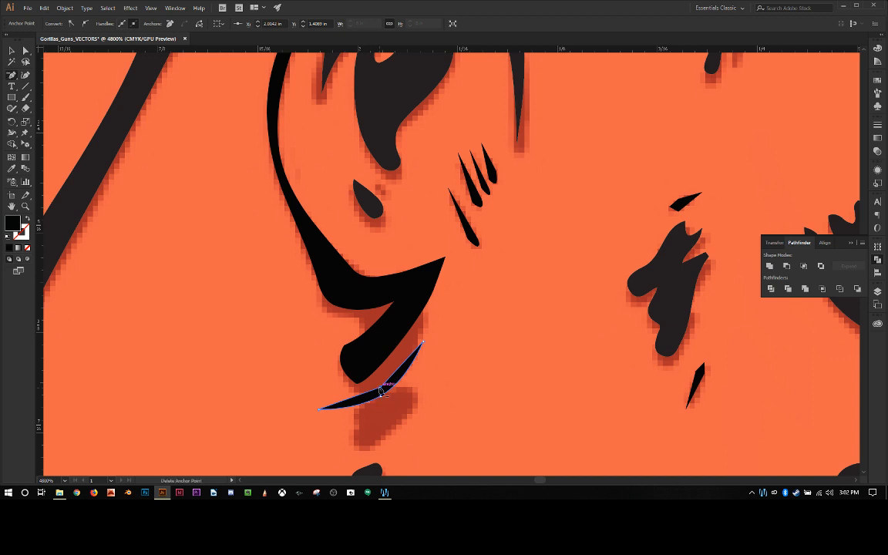
pyautogui.click(380, 390)
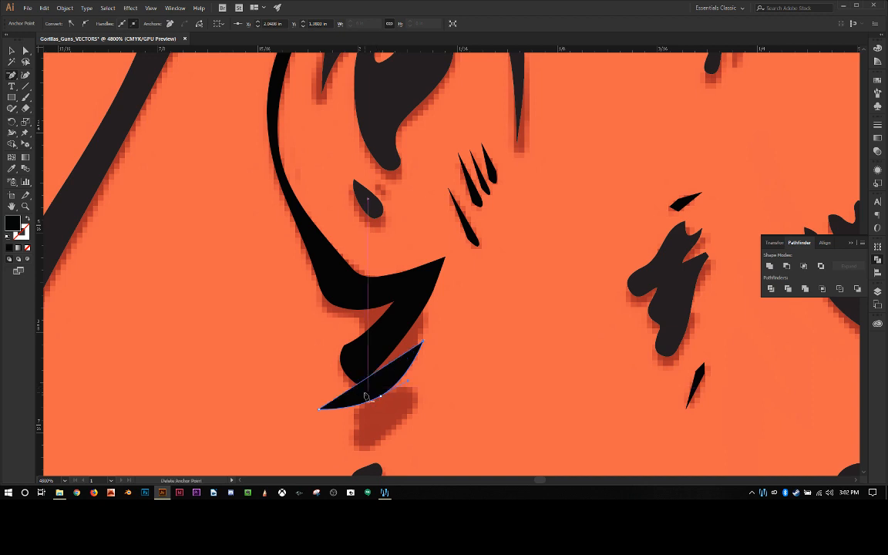
# Step: Bow the sliver's upper edge inward from its outer tip and move the crescent up to overlap the ear outline's rounded end
pyautogui.hotkey('shift', 'c')
pyautogui.click(319, 410)
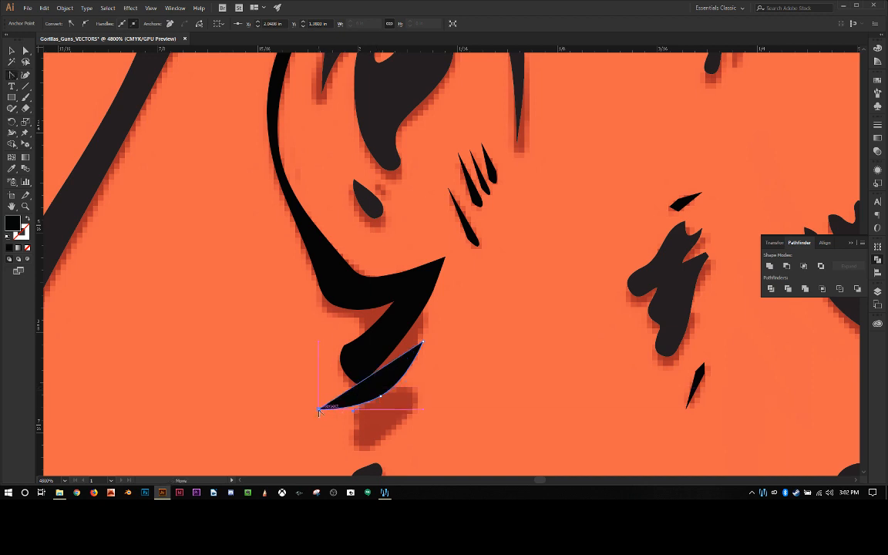
pyautogui.moveTo(319, 410); pyautogui.dragTo(383, 386)
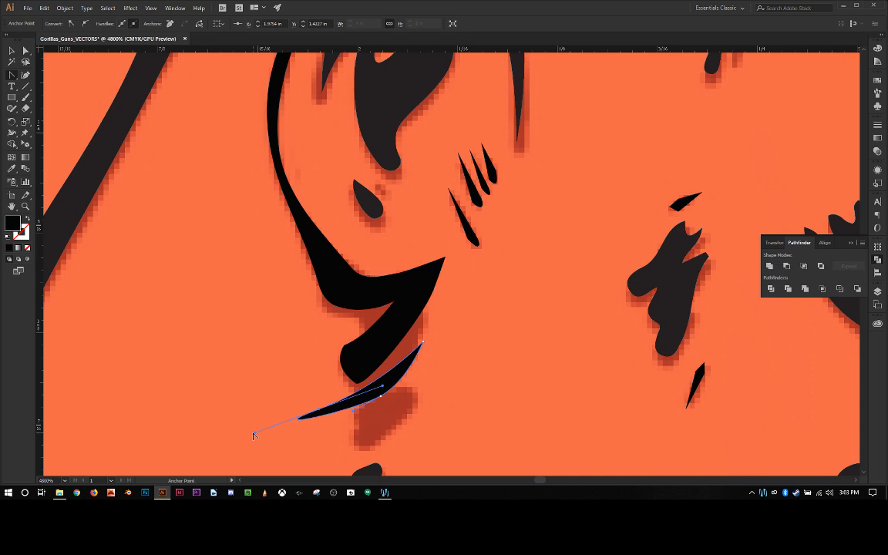
pyautogui.hotkey('ctrl', 'z')
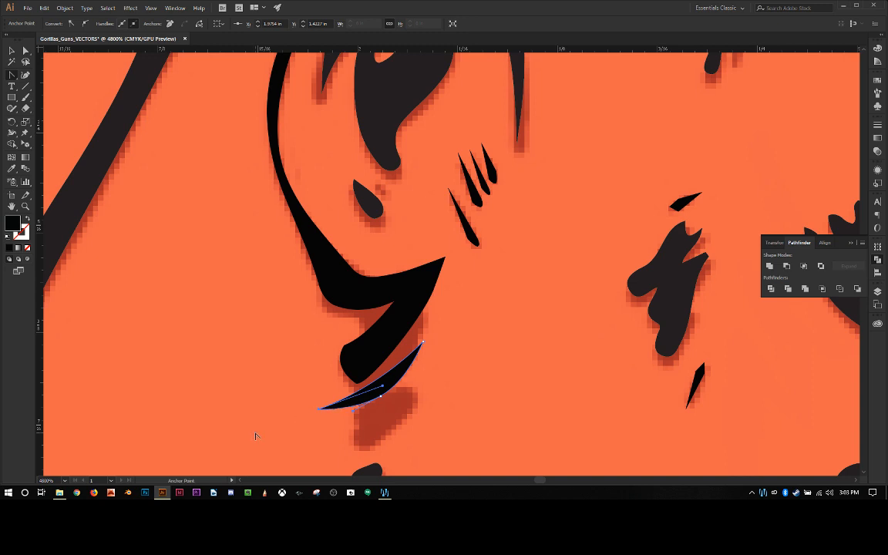
pyautogui.click(11, 75)
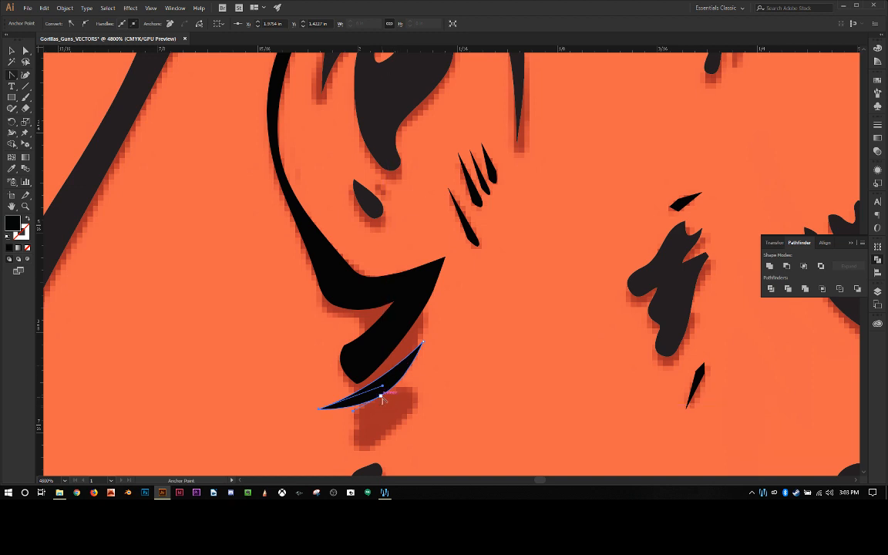
pyautogui.moveTo(383, 400); pyautogui.dragTo(380, 378)
pyautogui.press('a')
pyautogui.click(266, 397)
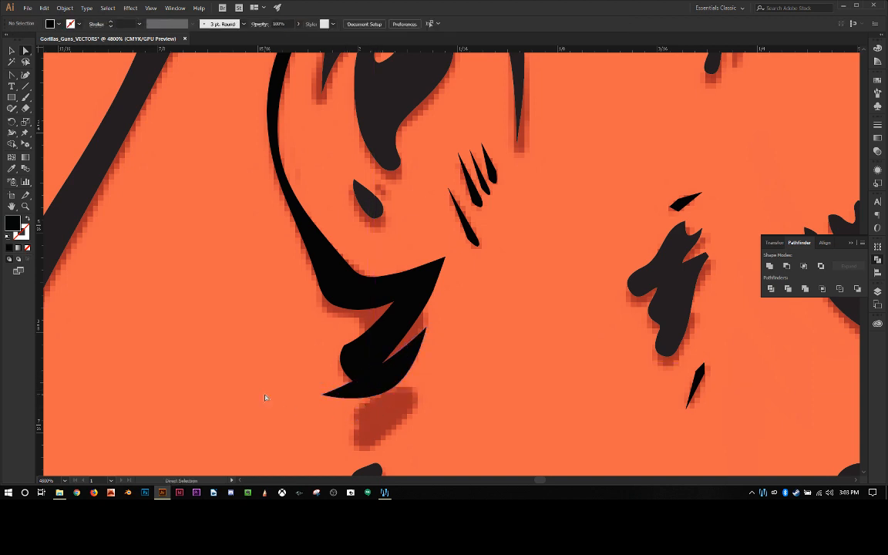
# Step: Duplicate the crescent and place the copy just below it over the faded lower lobe
pyautogui.click(383, 387)
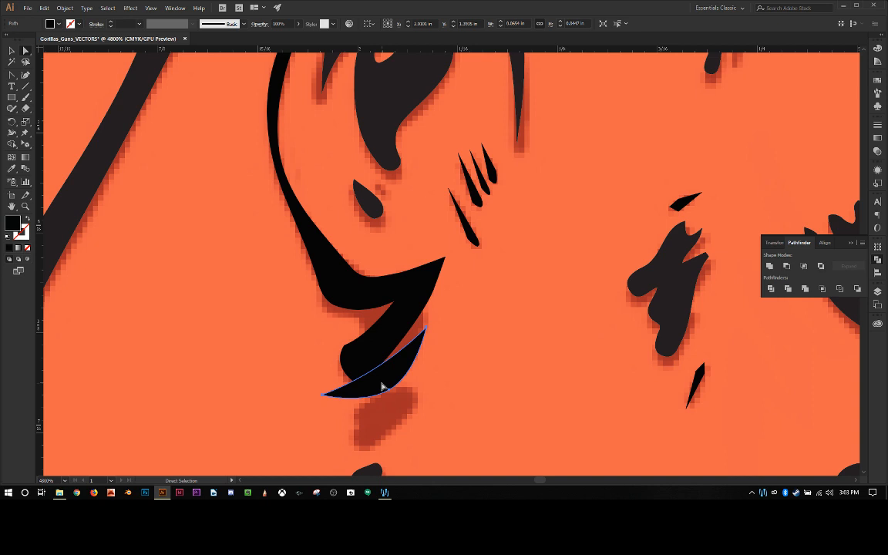
pyautogui.press('v')
pyautogui.hotkey('ctrl', 'v')
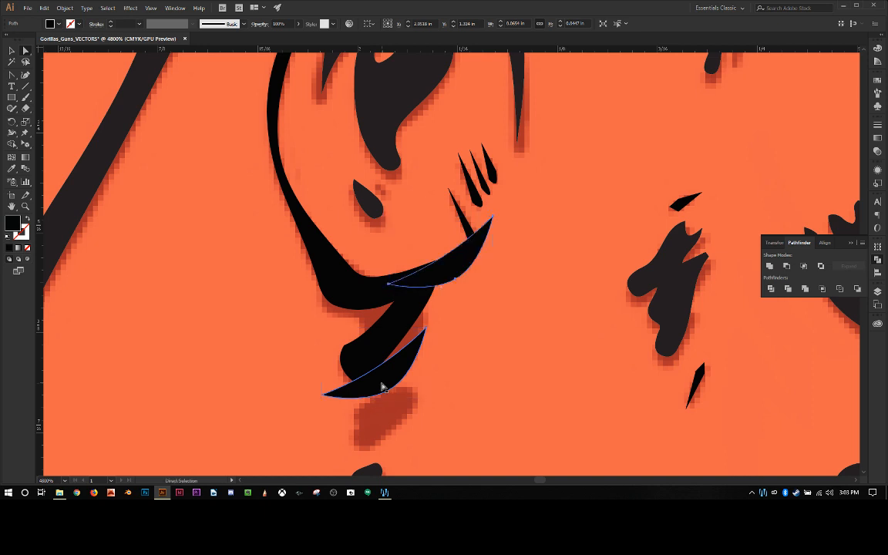
pyautogui.moveTo(473, 256); pyautogui.dragTo(396, 406)
pyautogui.hotkey('ctrl', 't')
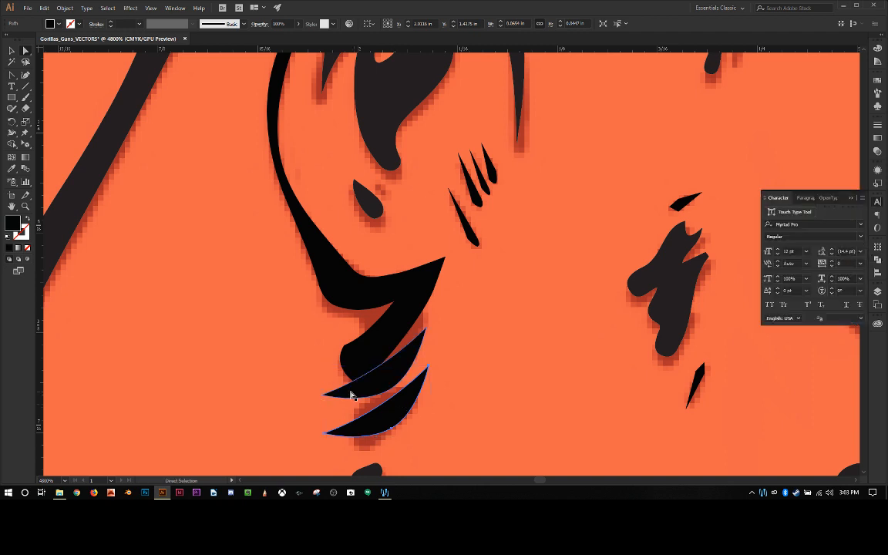
# Step: Shrink the crescent copy to about 0.045 in wide, rotate it slightly clockwise and position it over the upper part of the faded lobe
pyautogui.click(11, 51)
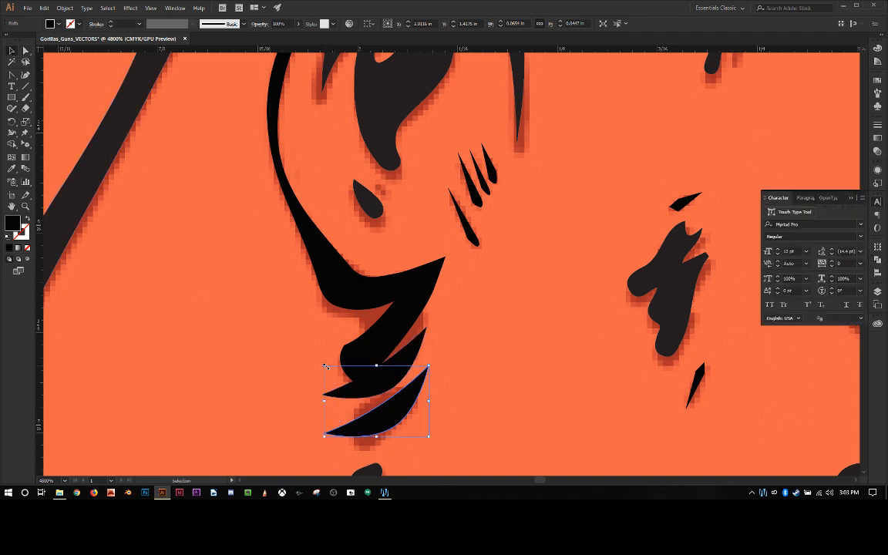
pyautogui.moveTo(326, 367); pyautogui.dragTo(340, 375)
pyautogui.moveTo(383, 416)
pyautogui.mouseDown()
pyautogui.moveTo(396, 402)
pyautogui.moveTo(391, 410)
pyautogui.mouseUp()
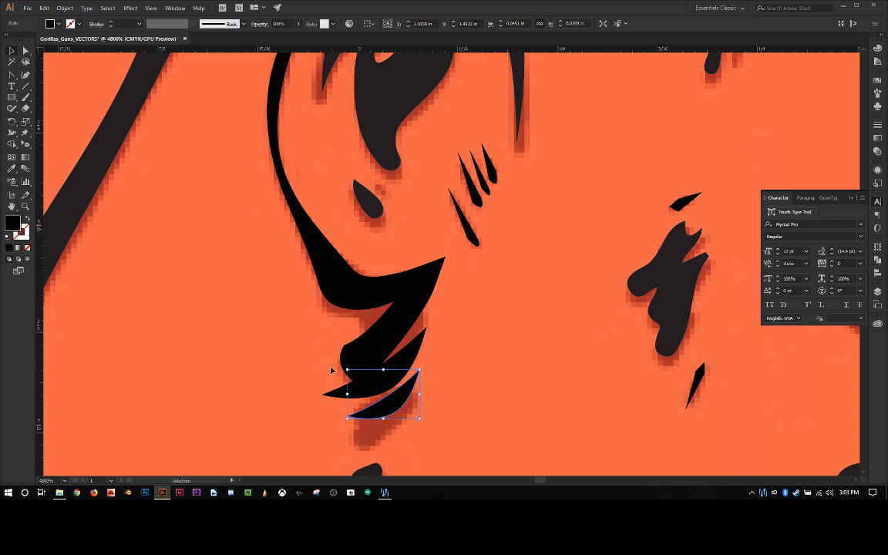
pyautogui.keyDown('shift'); pyautogui.click(339, 418); pyautogui.keyUp('shift')
pyautogui.moveTo(333, 412); pyautogui.dragTo(333, 416)
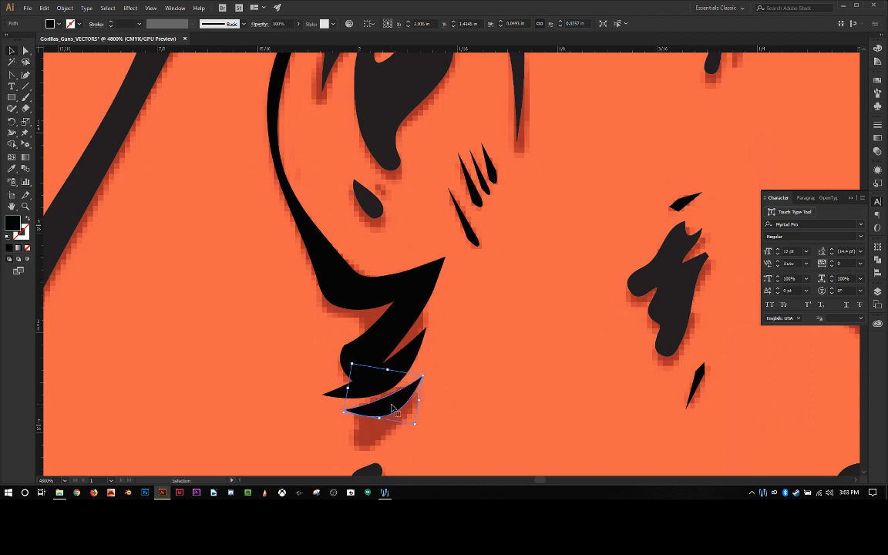
pyautogui.moveTo(393, 406); pyautogui.dragTo(377, 424)
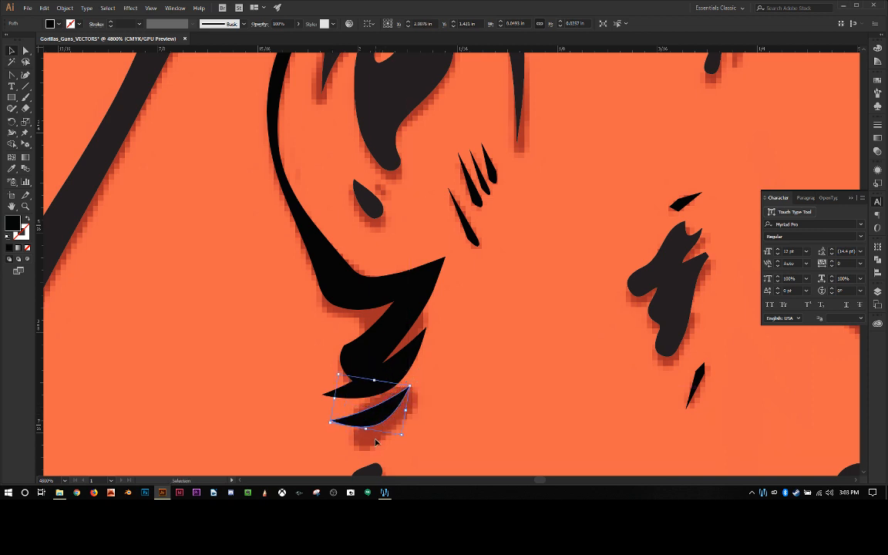
pyautogui.click(294, 420)
# Step: Delete the small dark oval blob beneath the crescents
pyautogui.scroll(-2, 294, 420)
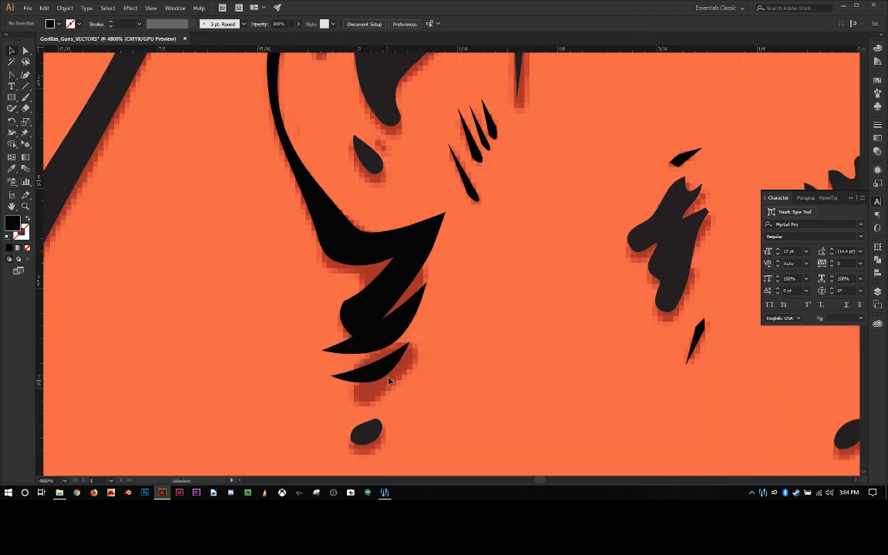
pyautogui.scroll(-3, 458, 348)
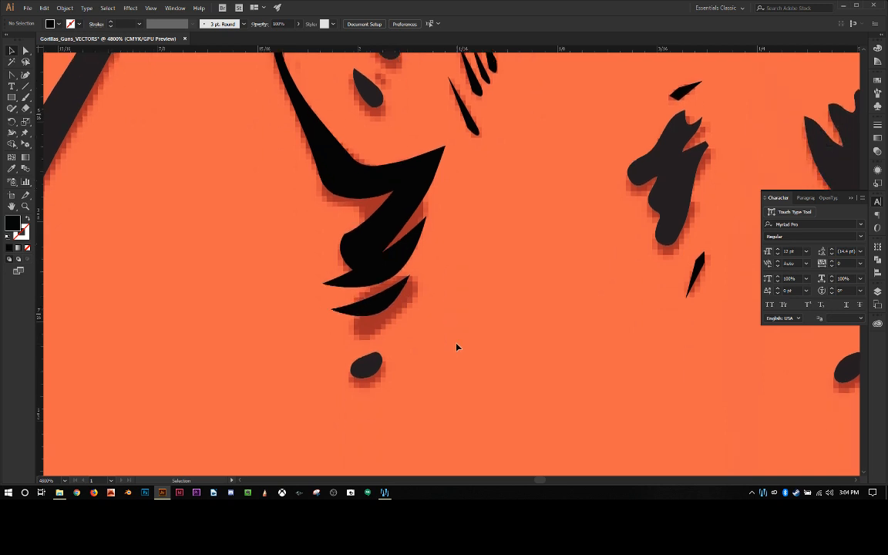
pyautogui.click(368, 373)
pyautogui.press('Delete')
pyautogui.press('a')
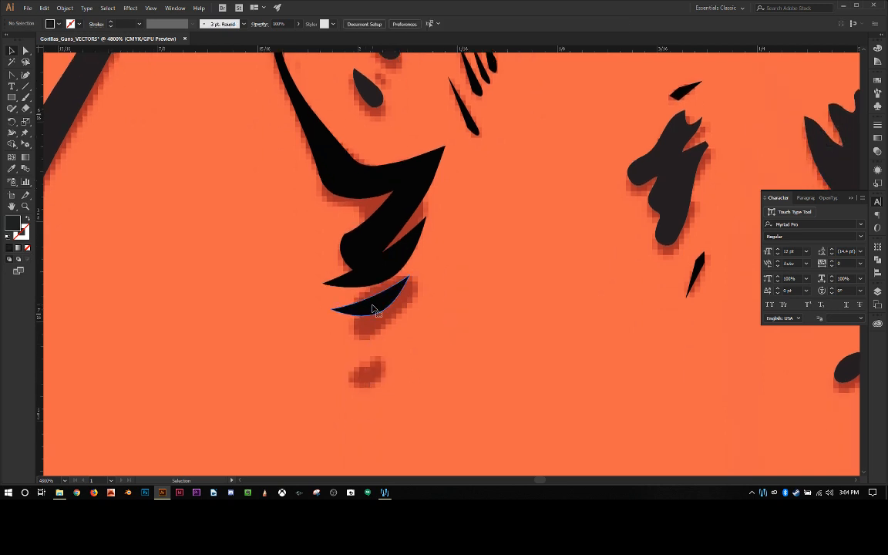
# Step: Duplicate the lower crescent, shrink the copy to about 0.028 in wide and place it beneath at the faded lobe's lower end
pyautogui.click(374, 308)
pyautogui.hotkey('ctrl', 'c')
pyautogui.hotkey('ctrl', 'v')
pyautogui.press('v')
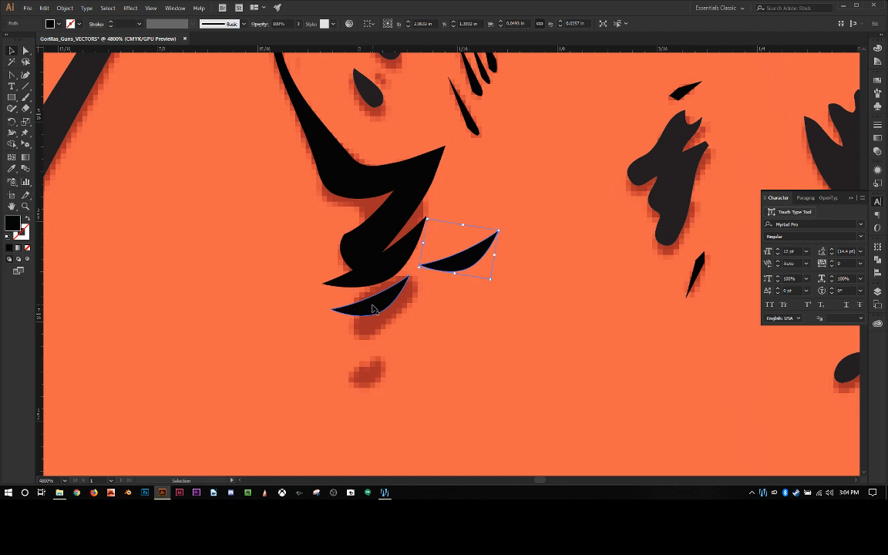
pyautogui.moveTo(500, 230)
pyautogui.mouseDown()
pyautogui.moveTo(463, 249)
pyautogui.moveTo(444, 307)
pyautogui.moveTo(382, 344)
pyautogui.moveTo(377, 335)
pyautogui.moveTo(436, 314)
pyautogui.moveTo(379, 330)
pyautogui.mouseUp()
pyautogui.click(449, 400)
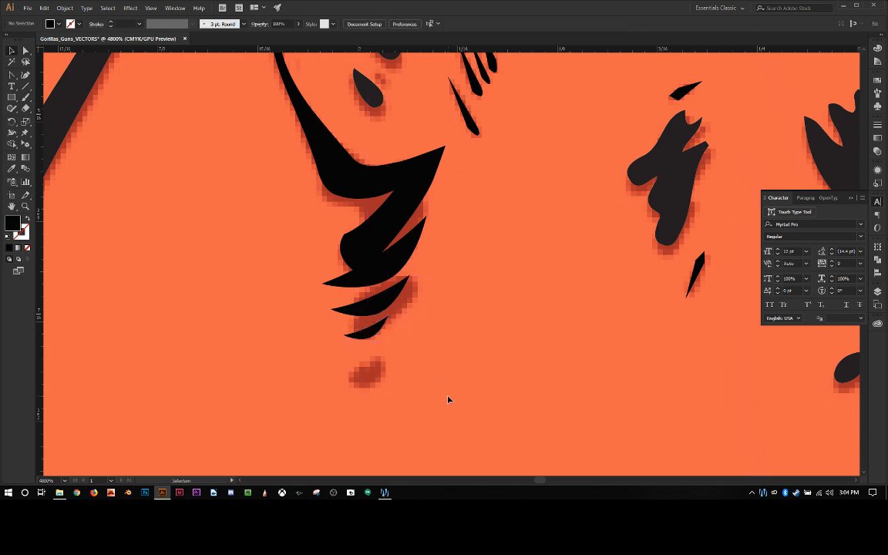
# Step: Duplicate the smallest crescent, rotate the copy until its bulge faces upward and place it over the faded oval spot below
pyautogui.click(371, 336)
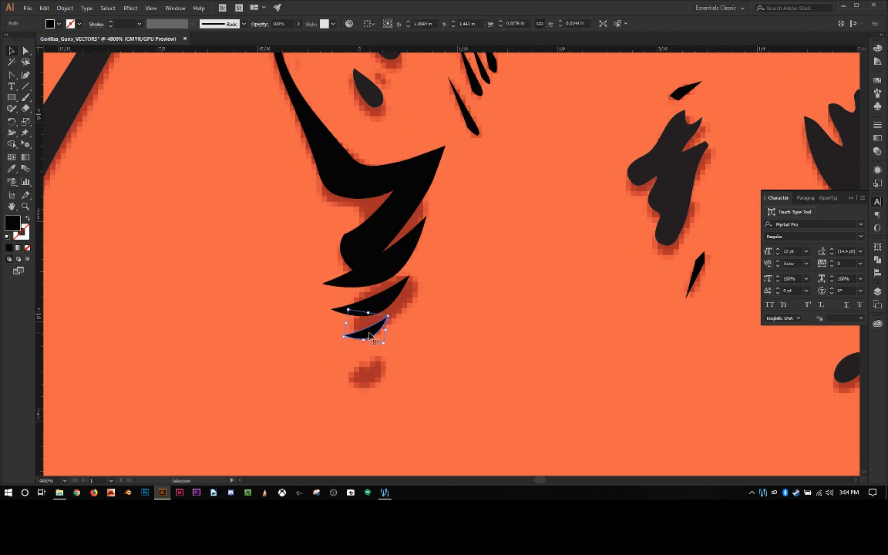
pyautogui.hotkey('ctrl', 'v')
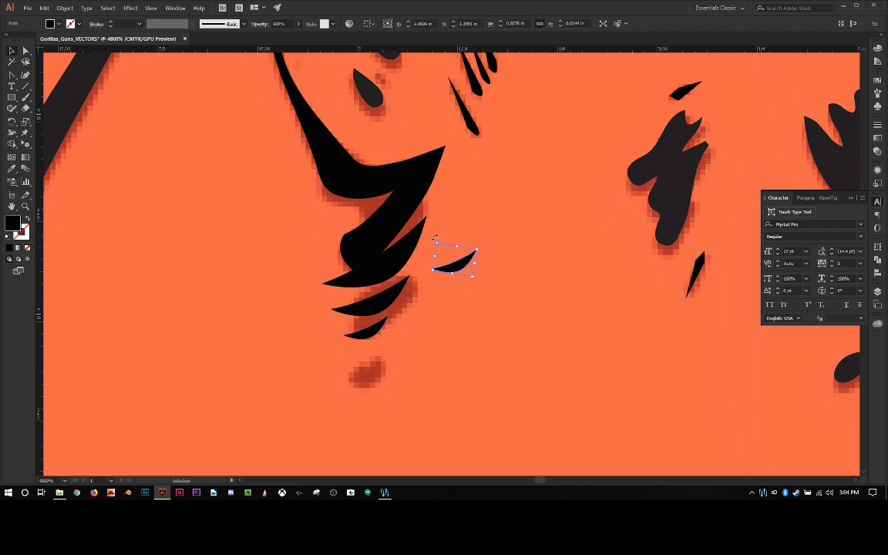
pyautogui.moveTo(433, 239); pyautogui.dragTo(521, 258)
pyautogui.moveTo(449, 260); pyautogui.dragTo(363, 375)
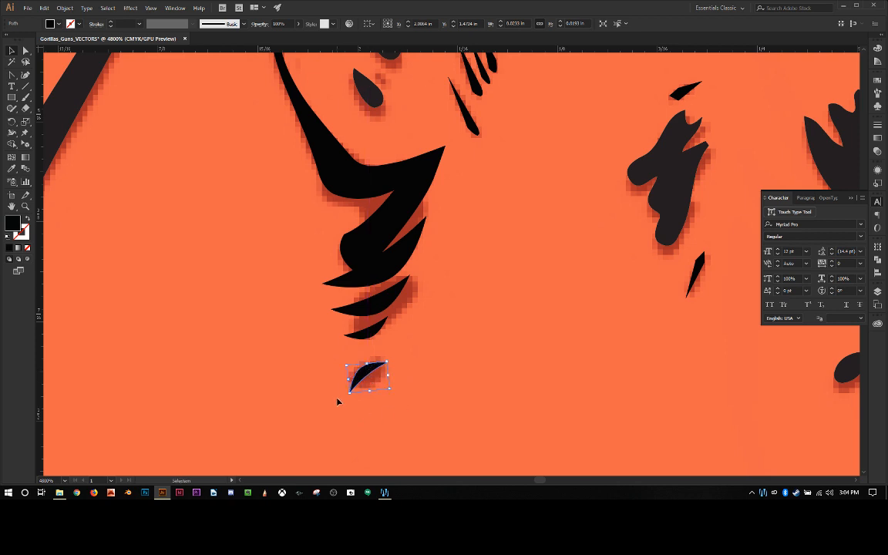
pyautogui.click(500, 373)
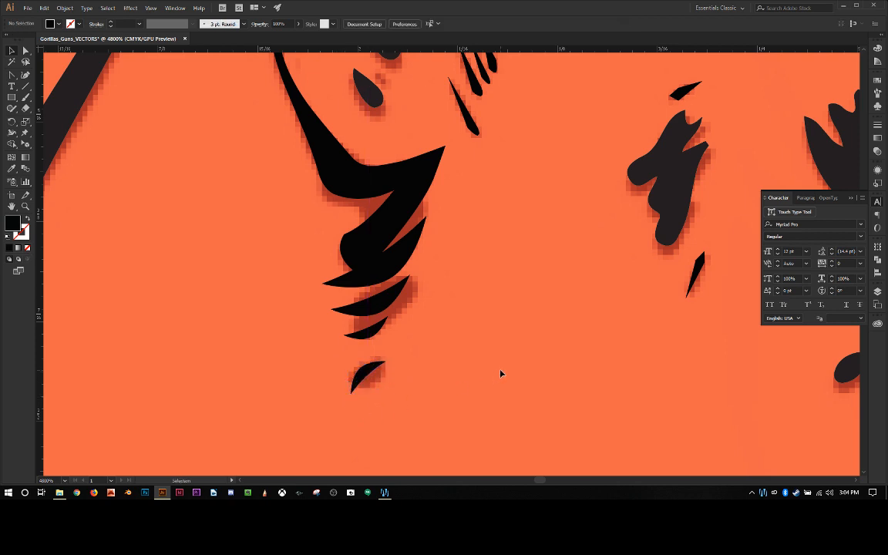
# Step: Pull the outer anchor of the ear outline's rounded lower lobe outward and shift the lobe's lowest anchor inward over the top crescent
pyautogui.click(352, 242)
pyautogui.press('a')
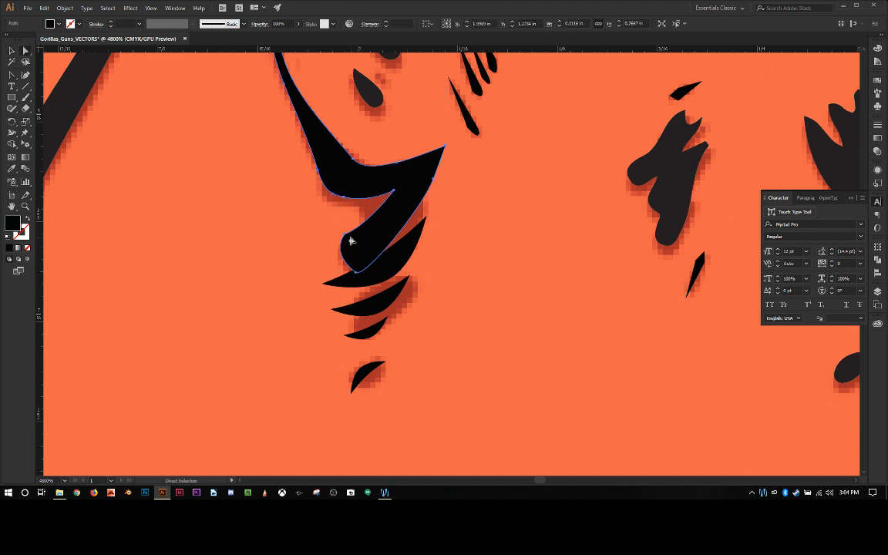
pyautogui.moveTo(349, 241); pyautogui.dragTo(316, 239)
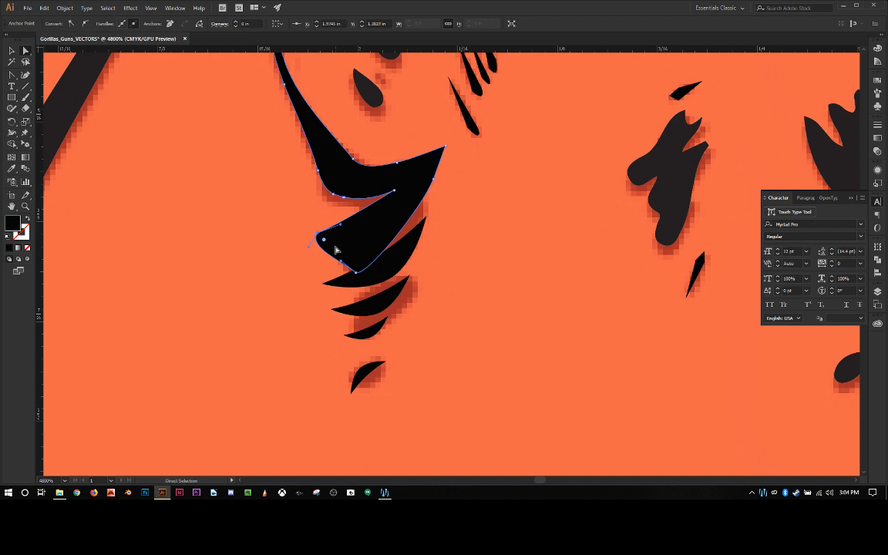
pyautogui.moveTo(346, 270); pyautogui.dragTo(371, 270)
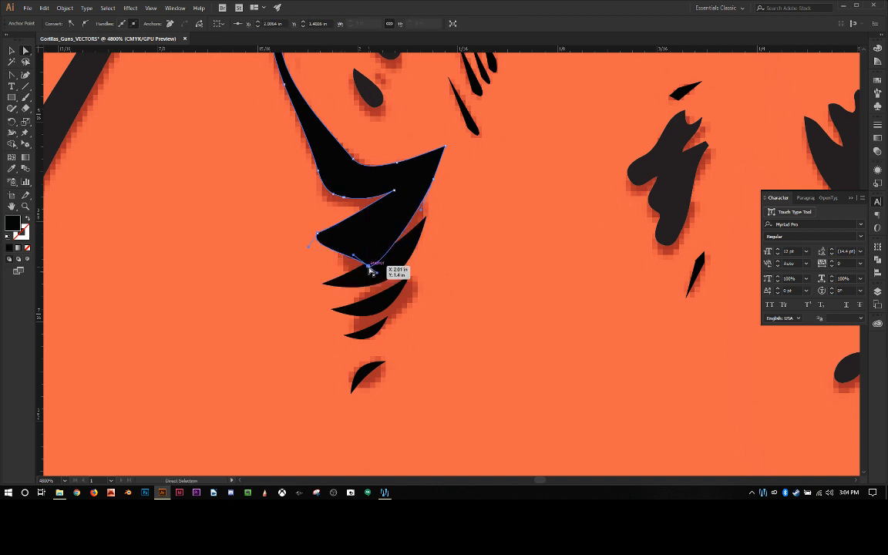
# Step: Convert the lobe's outer anchor to a sharp corner, bow its underside outward and curve its upper edge inward to form a pointed crescent
pyautogui.press('c')
pyautogui.hotkey('shift', 'v')
pyautogui.click(370, 268)
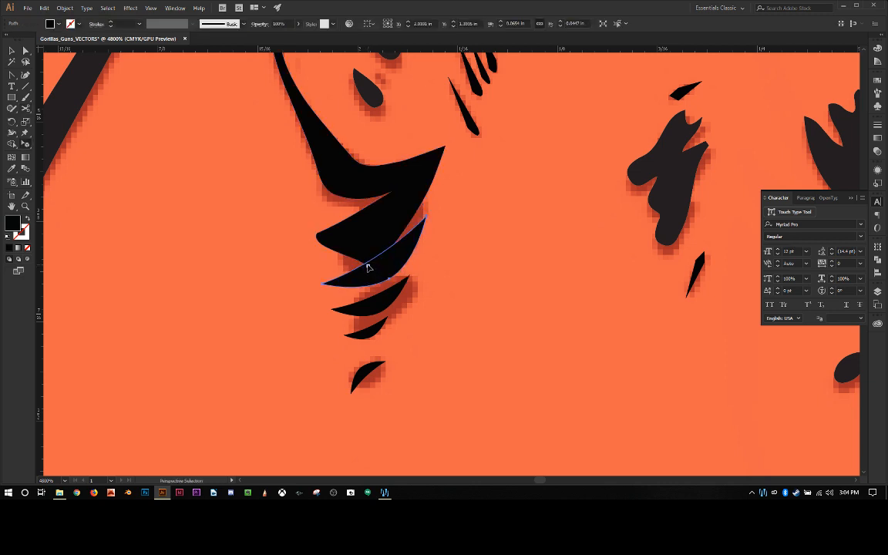
pyautogui.click(363, 260)
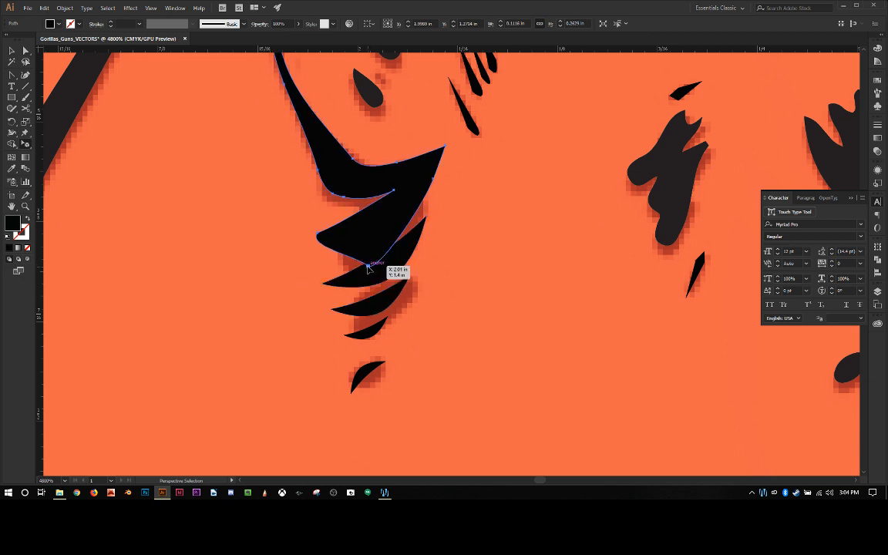
pyautogui.hotkey('shift', 'c')
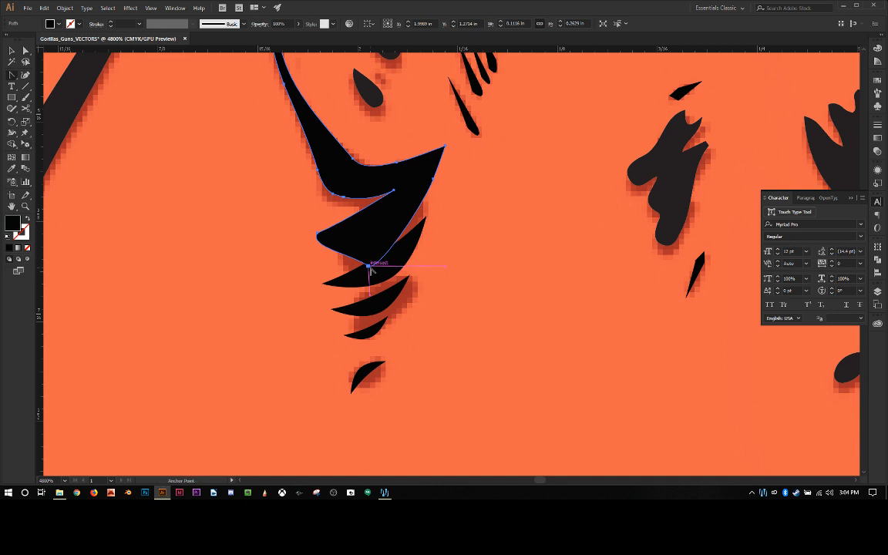
pyautogui.click(369, 266)
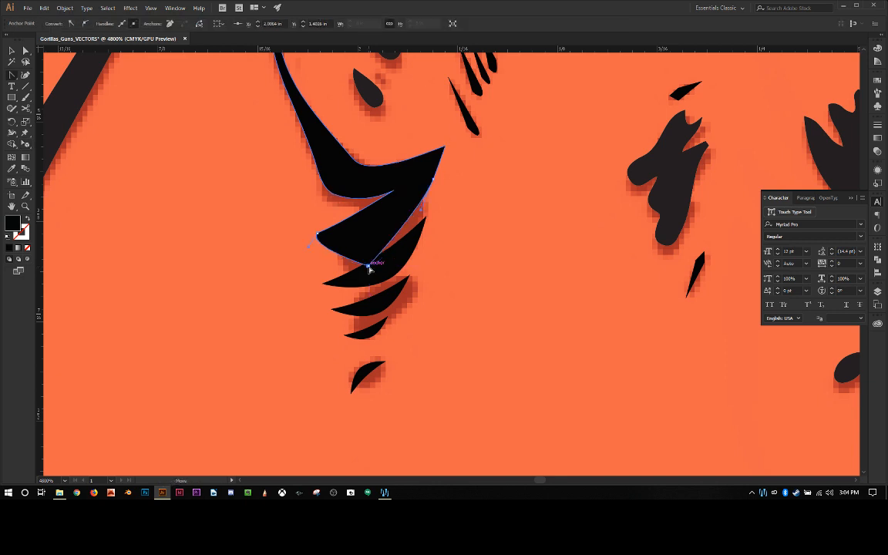
pyautogui.moveTo(389, 268); pyautogui.dragTo(389, 263)
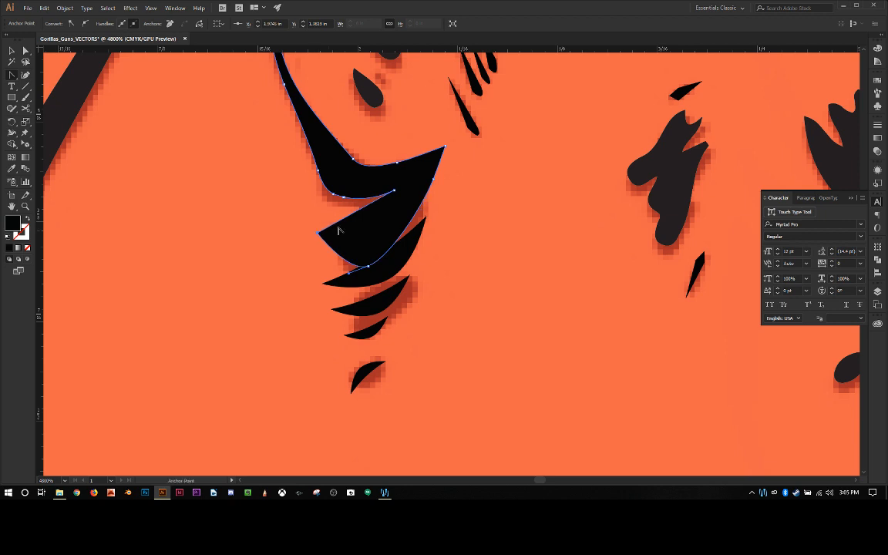
pyautogui.moveTo(318, 233); pyautogui.dragTo(323, 258)
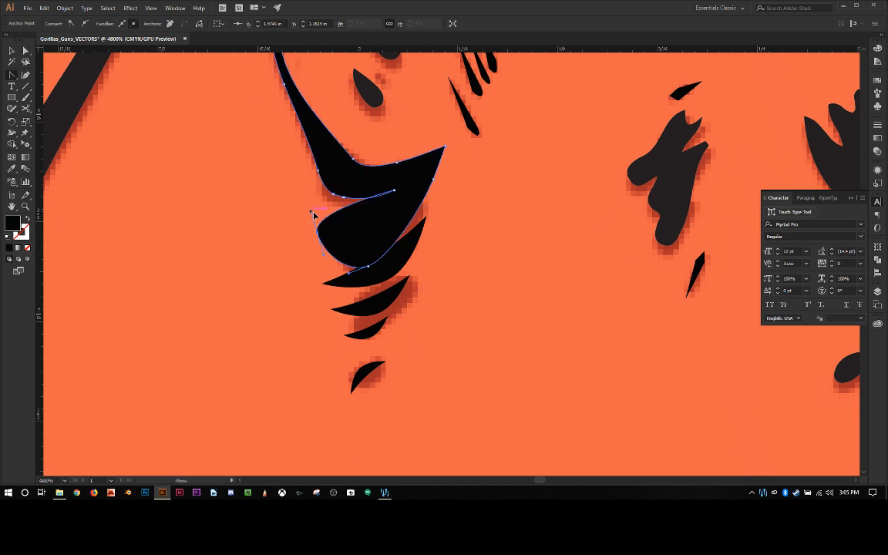
pyautogui.moveTo(314, 216); pyautogui.dragTo(378, 224)
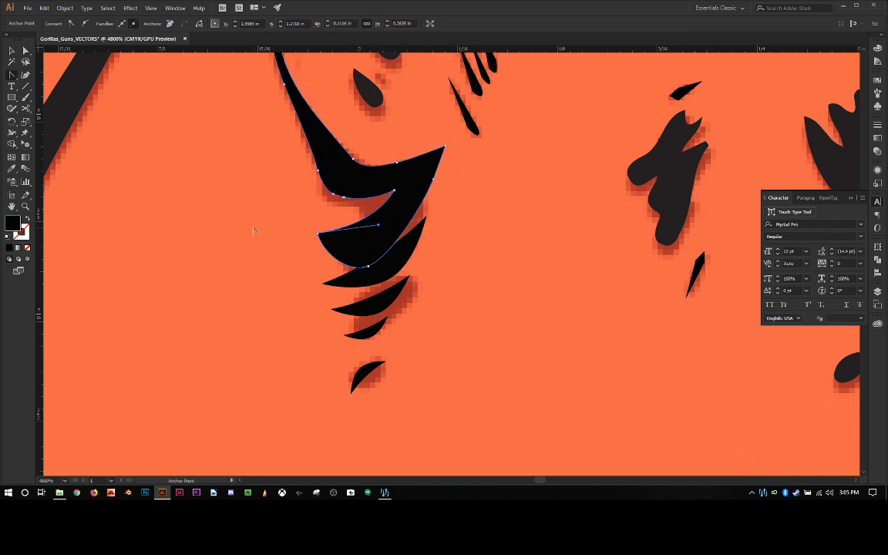
pyautogui.press('v')
pyautogui.click(185, 245)
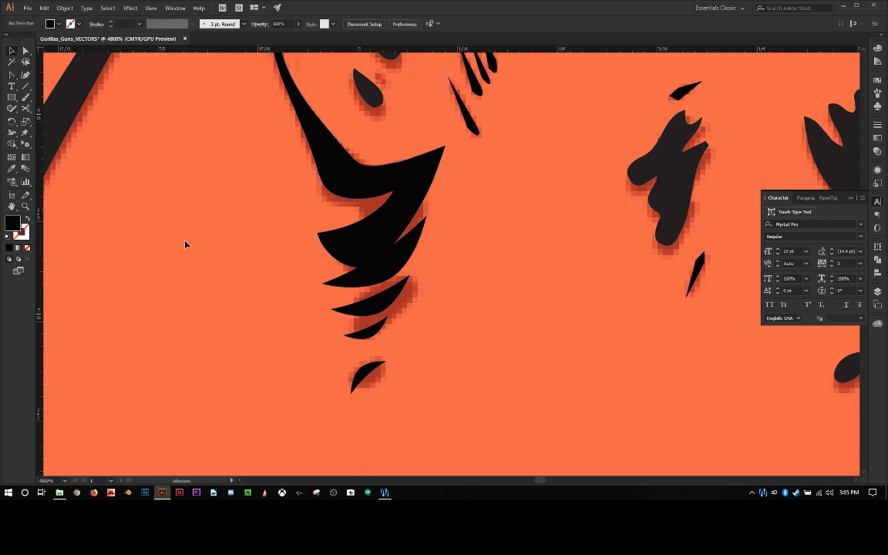
# Step: Unite the ear outline with the overlapping top crescent into one shape using the Pathfinder
pyautogui.scroll(-2, 186, 243)
pyautogui.scroll(3, 199, 243)
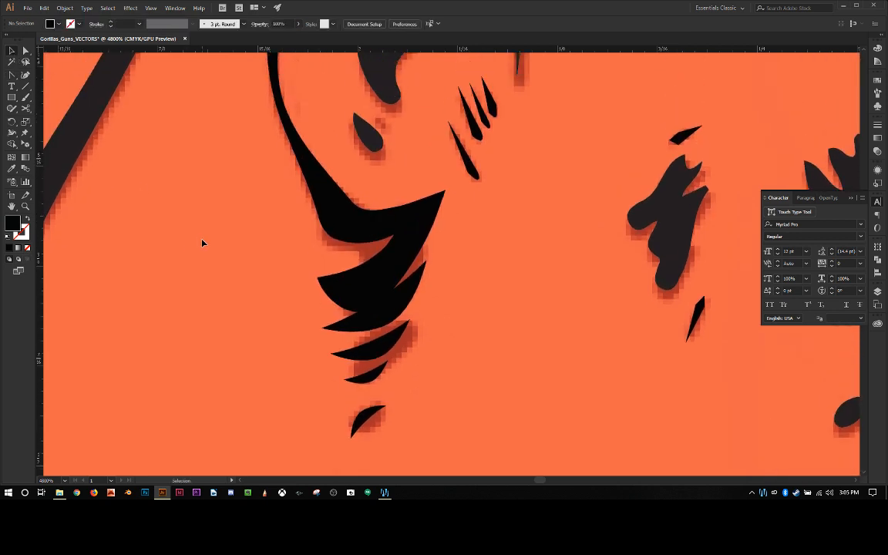
pyautogui.click(381, 311)
pyautogui.keyDown('shift'); pyautogui.click(355, 294); pyautogui.keyUp('shift')
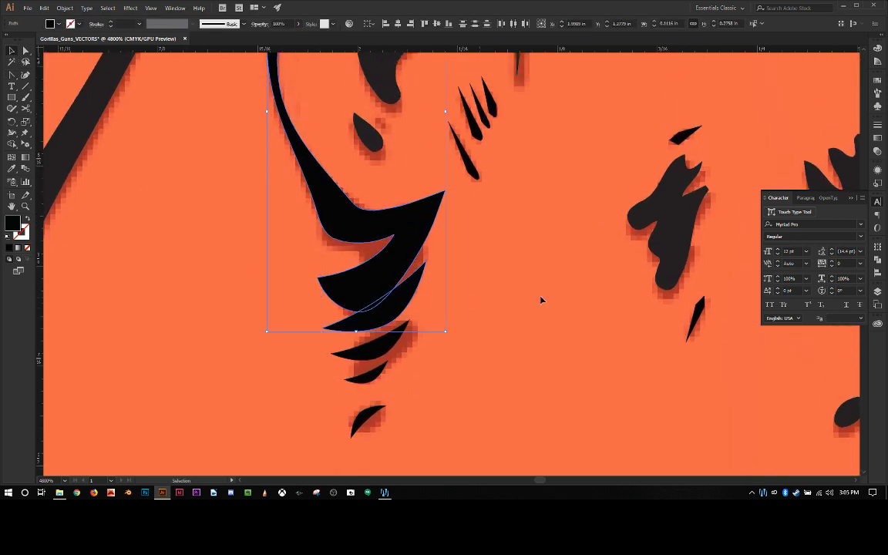
pyautogui.click(878, 293)
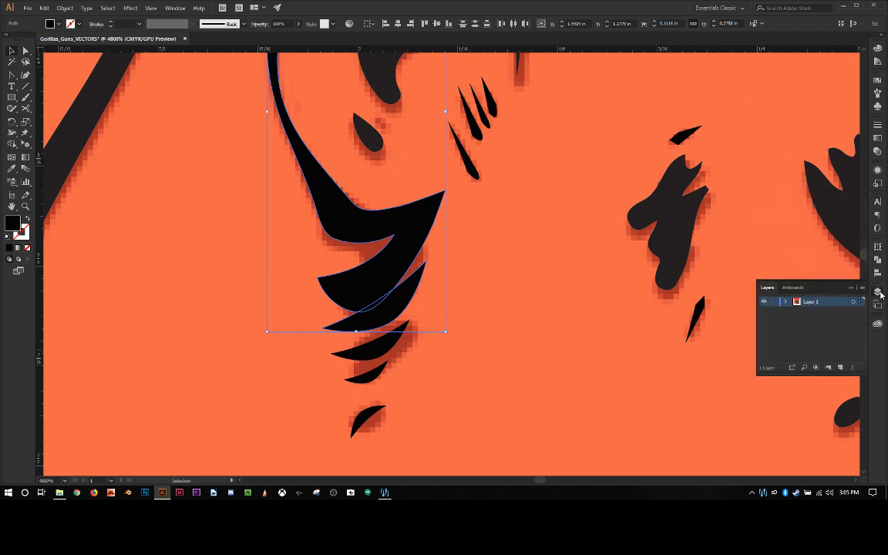
pyautogui.click(877, 260)
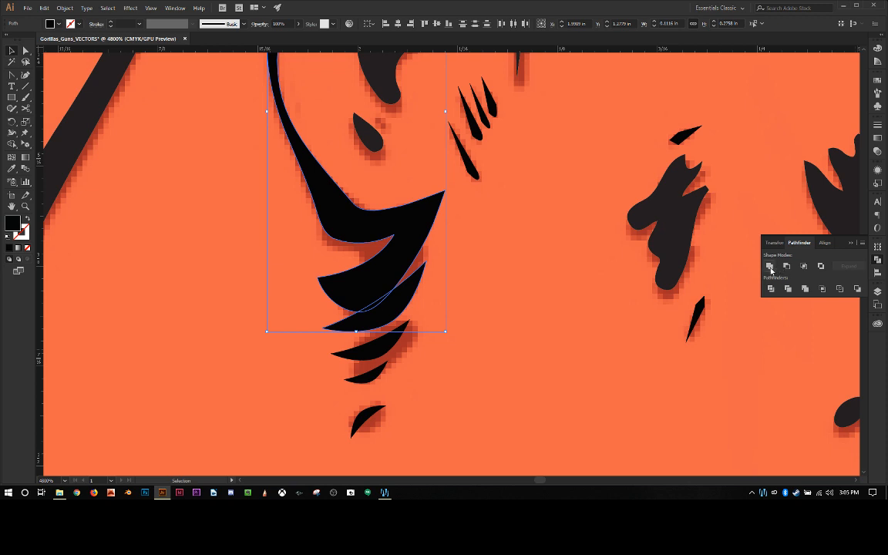
pyautogui.click(770, 266)
pyautogui.click(207, 268)
# Step: Round the blunt ends of the two small black slivers above and below the dark blob beside the eye by converting their end anchors
pyautogui.scroll(6, 208, 268)
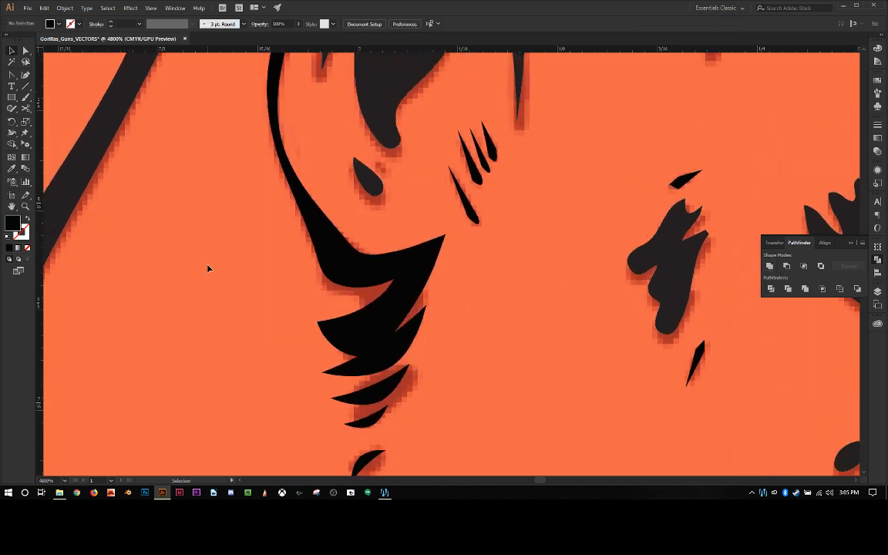
pyautogui.scroll(-6, 208, 269)
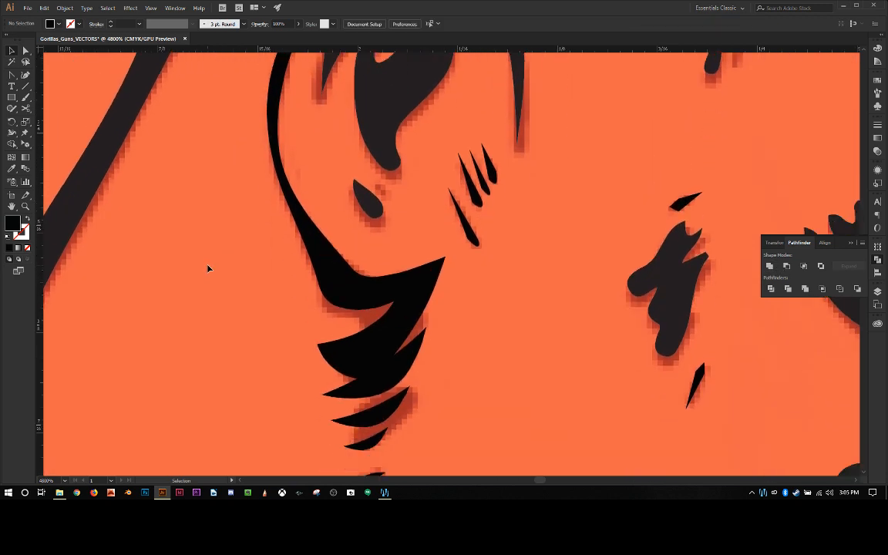
pyautogui.scroll(-1, 208, 268)
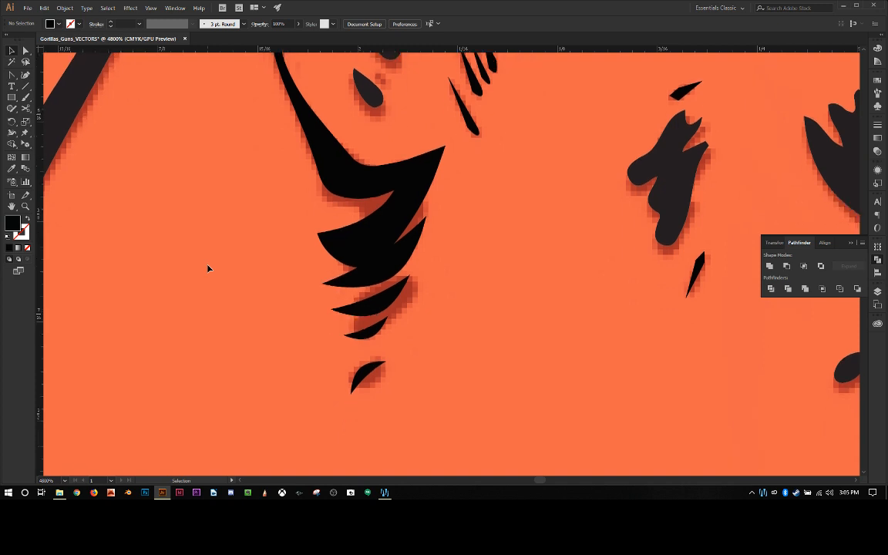
pyautogui.scroll(1, 664, 331)
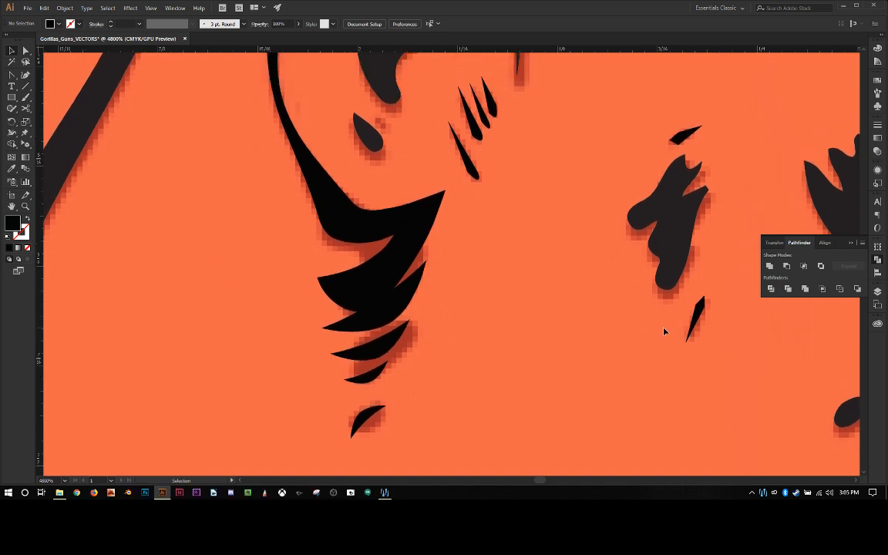
pyautogui.hotkey('shift', 'c')
pyautogui.click(702, 299)
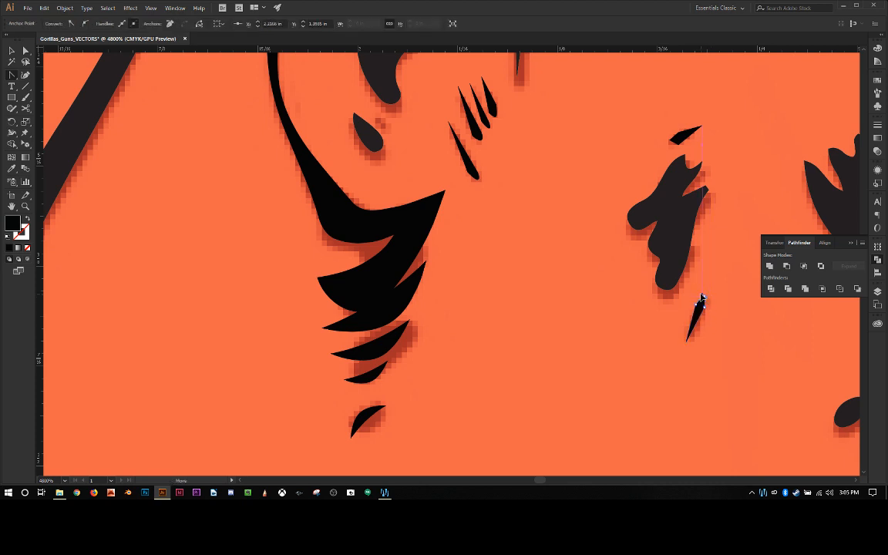
pyautogui.moveTo(702, 295); pyautogui.dragTo(704, 297)
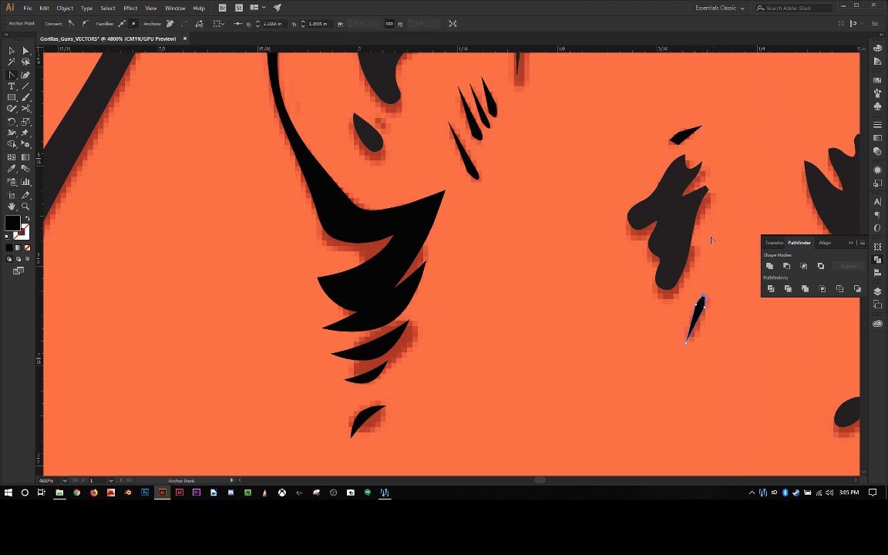
pyautogui.click(671, 142)
pyautogui.moveTo(673, 142)
pyautogui.mouseDown()
pyautogui.moveTo(679, 154)
pyautogui.moveTo(679, 146)
pyautogui.mouseUp()
pyautogui.click(12, 51)
pyautogui.click(533, 289)
# Step: Examine the reworked ear details up close and in relation to the whole gorilla face
pyautogui.scroll(2, 534, 289)
pyautogui.scroll(1, 535, 289)
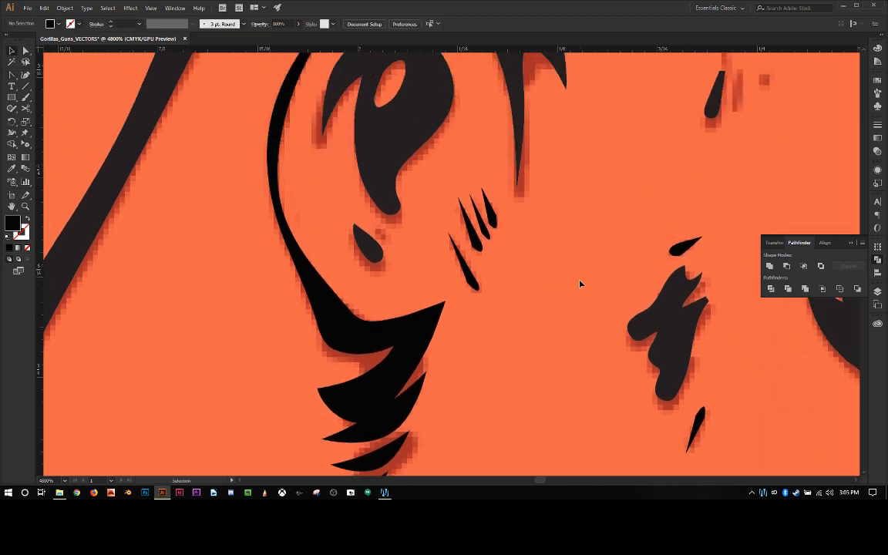
pyautogui.scroll(-2, 581, 284)
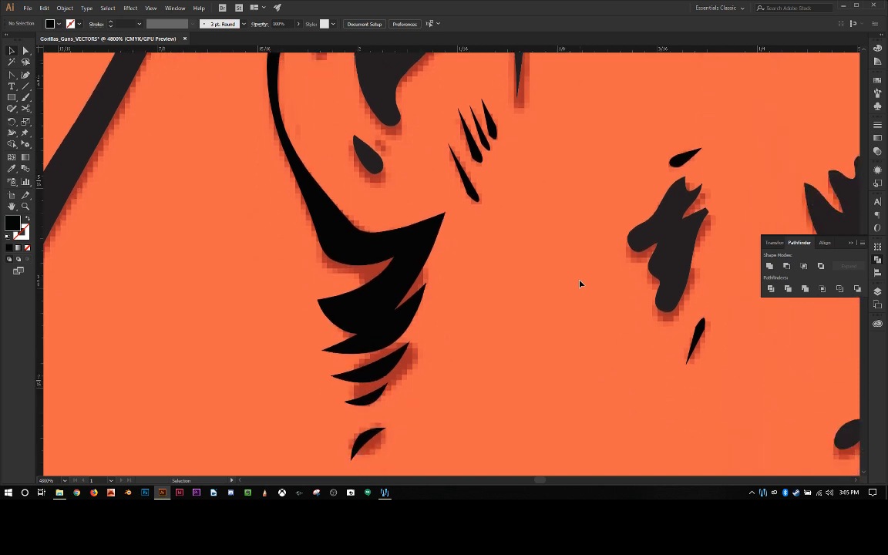
pyautogui.scroll(-1, 581, 284)
pyautogui.hotkey('ctrl', '-')
pyautogui.hotkey('ctrl', '-')
pyautogui.hotkey('ctrl', '-')
pyautogui.hotkey('ctrl', '-')
pyautogui.hotkey('ctrl', '-')
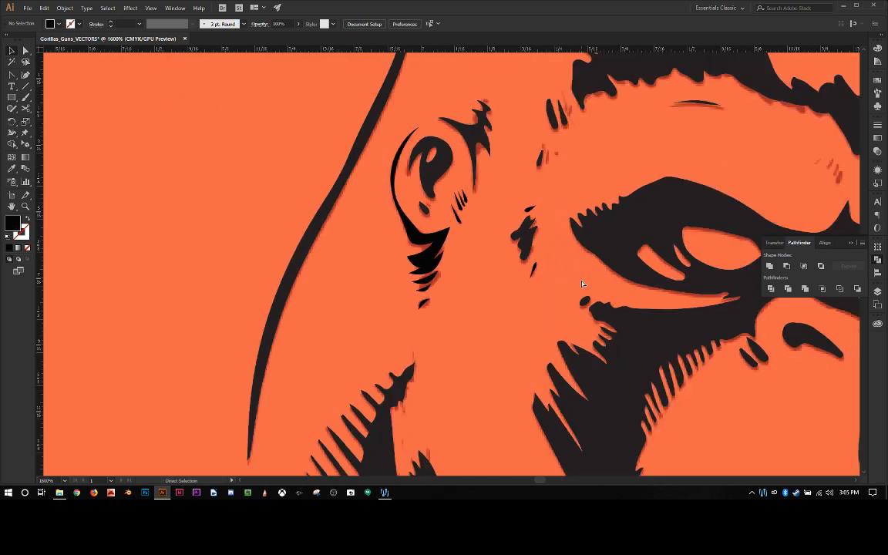
pyautogui.hotkey('ctrl', '-')
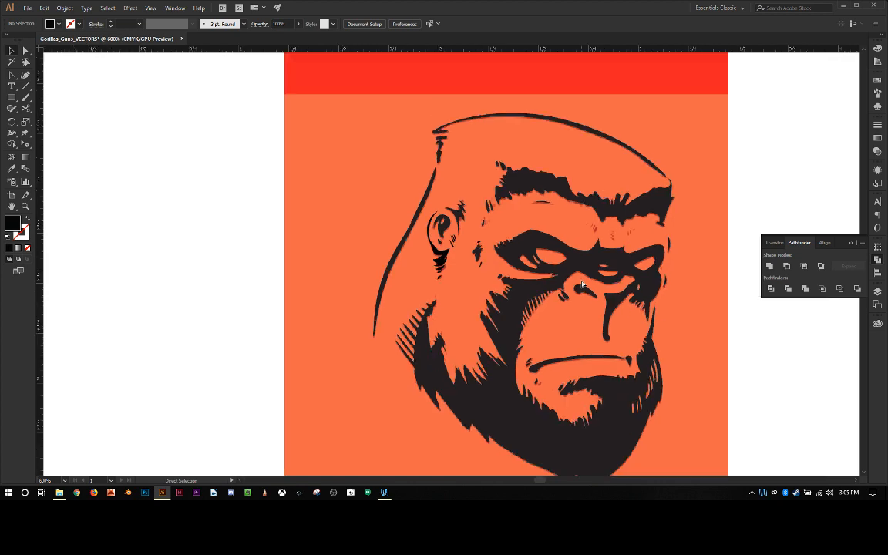
# Step: Delete the anchor points that form the topmost spike of the dark spiky shape at the ear's upper edge
pyautogui.hotkey('ctrl', '+')
pyautogui.hotkey('ctrl', '+')
pyautogui.hotkey('ctrl', '+')
pyautogui.hotkey('ctrl', '+')
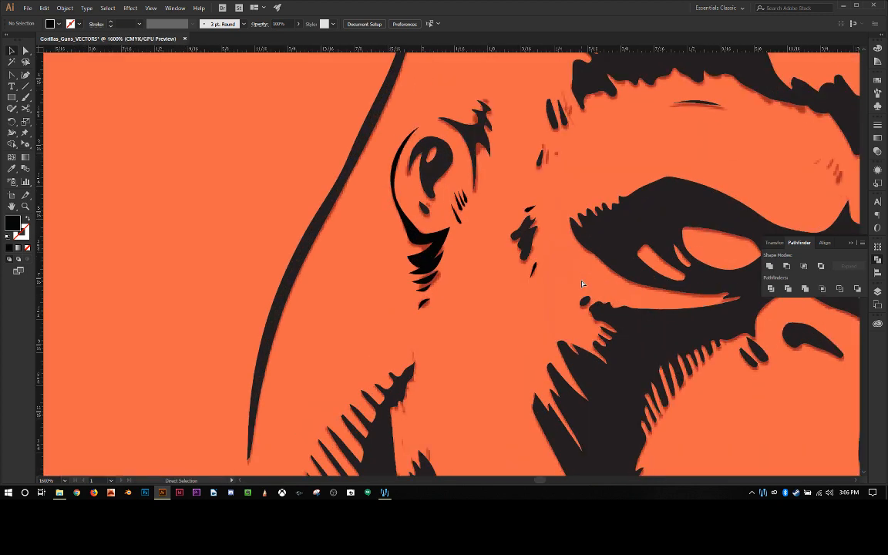
pyautogui.press('space')
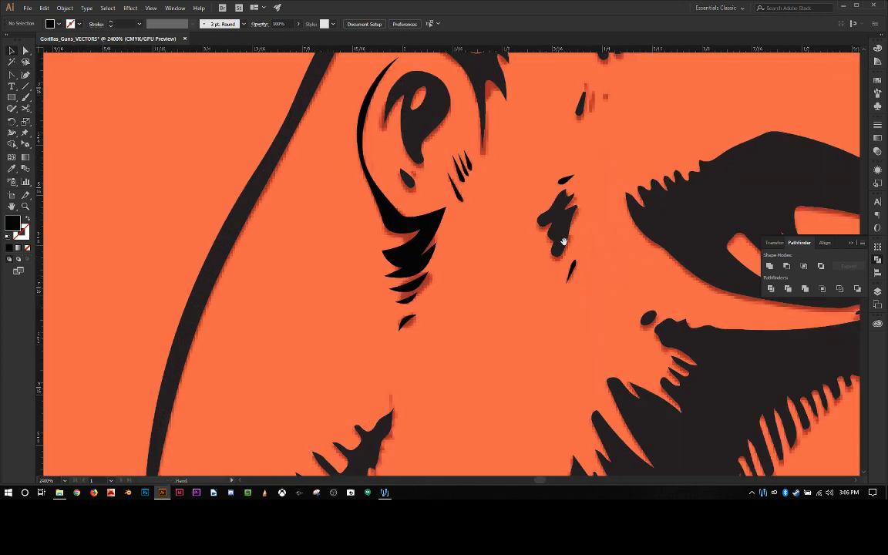
pyautogui.moveTo(519, 202); pyautogui.dragTo(372, 382)
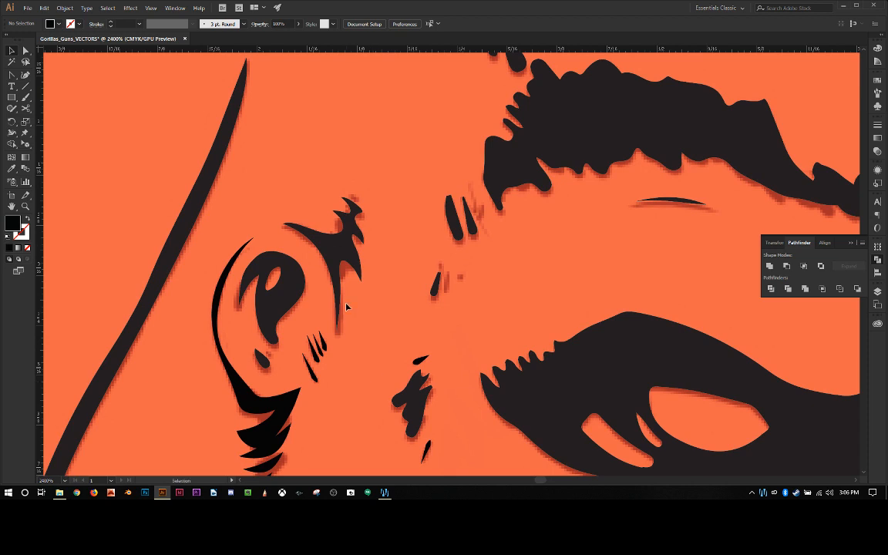
pyautogui.hotkey('ctrl', '+')
pyautogui.press('space')
pyautogui.moveTo(346, 307); pyautogui.dragTo(471, 277)
pyautogui.hotkey('ctrl', '+')
pyautogui.hotkey('ctrl', '+')
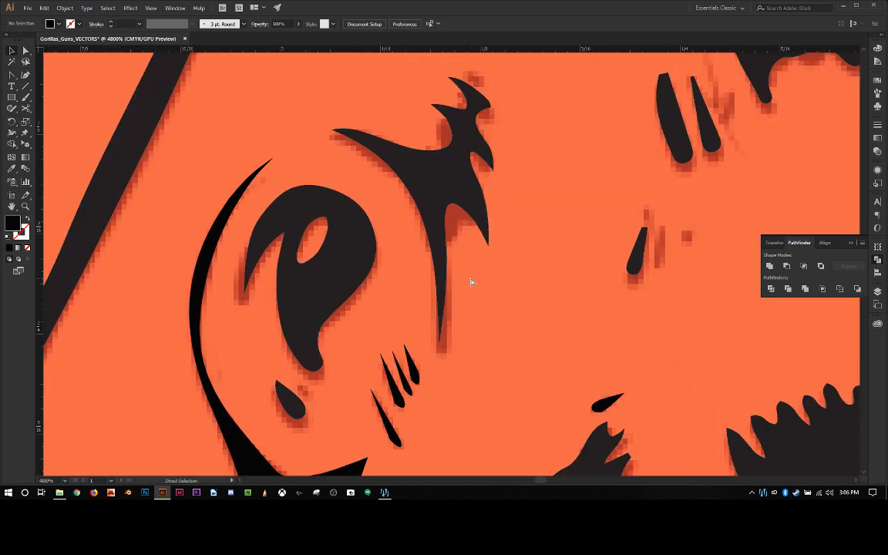
pyautogui.scroll(3, 438, 258)
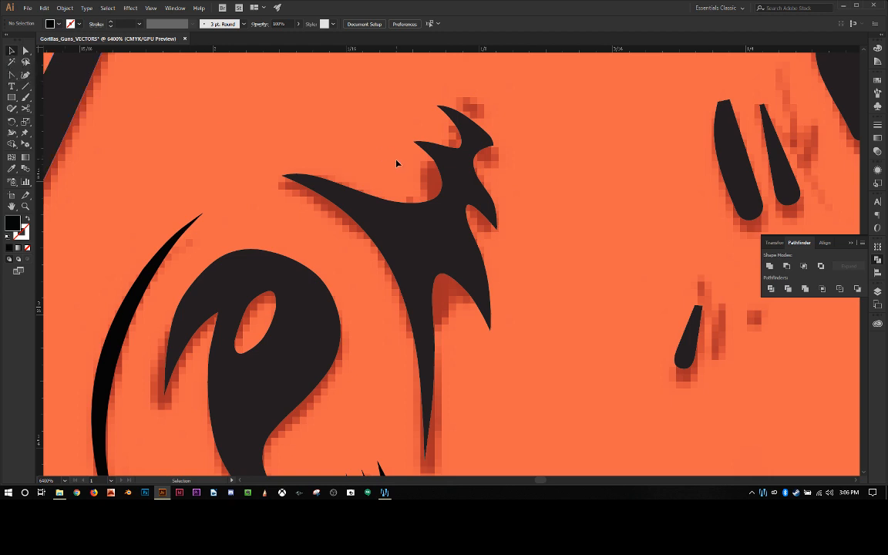
pyautogui.press('p')
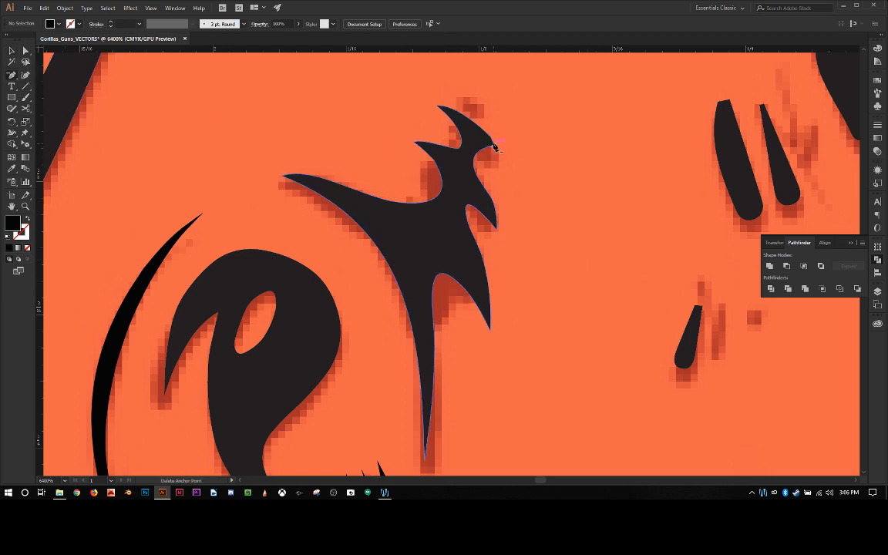
pyautogui.click(494, 147)
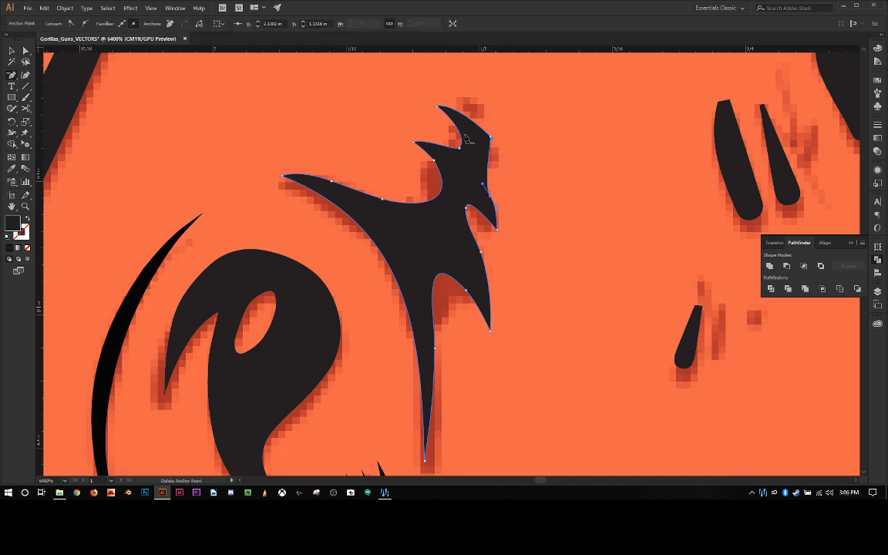
pyautogui.click(438, 106)
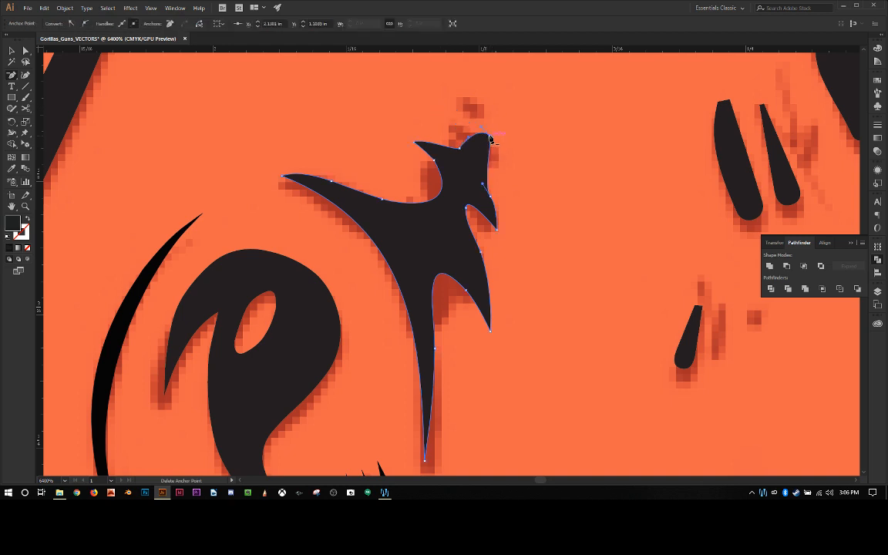
pyautogui.click(487, 141)
pyautogui.click(461, 147)
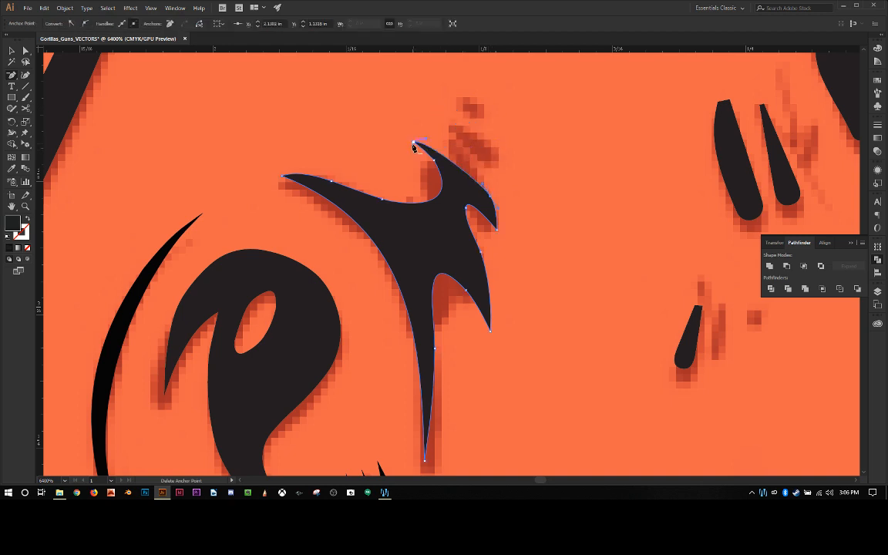
# Step: Delete the remaining anchor points of the dark shape's upper spikes and along its top edge, leaving one plain two-pronged form
pyautogui.click(434, 159)
pyautogui.click(434, 159)
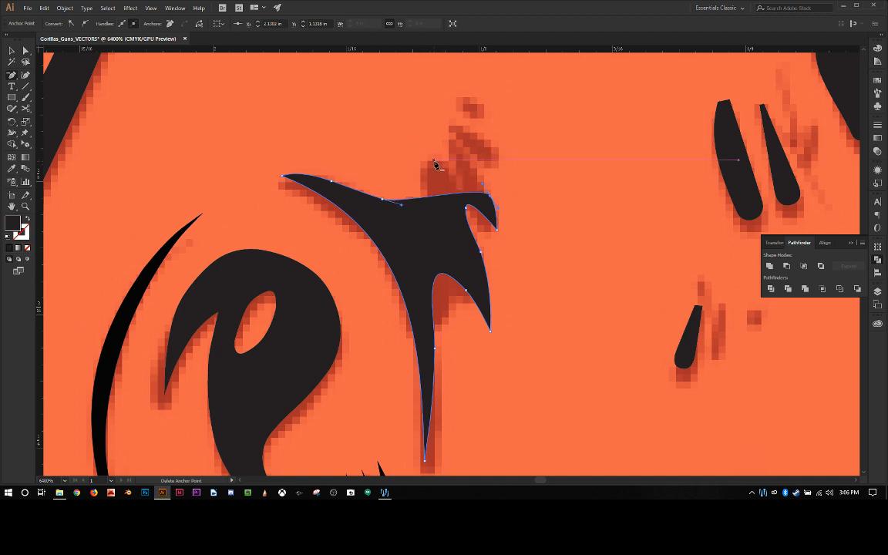
pyautogui.click(446, 182)
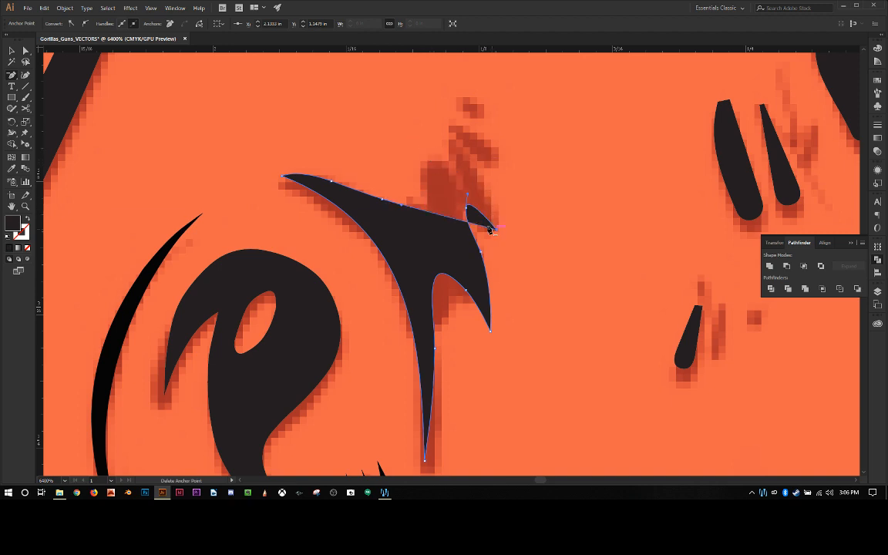
pyautogui.click(497, 230)
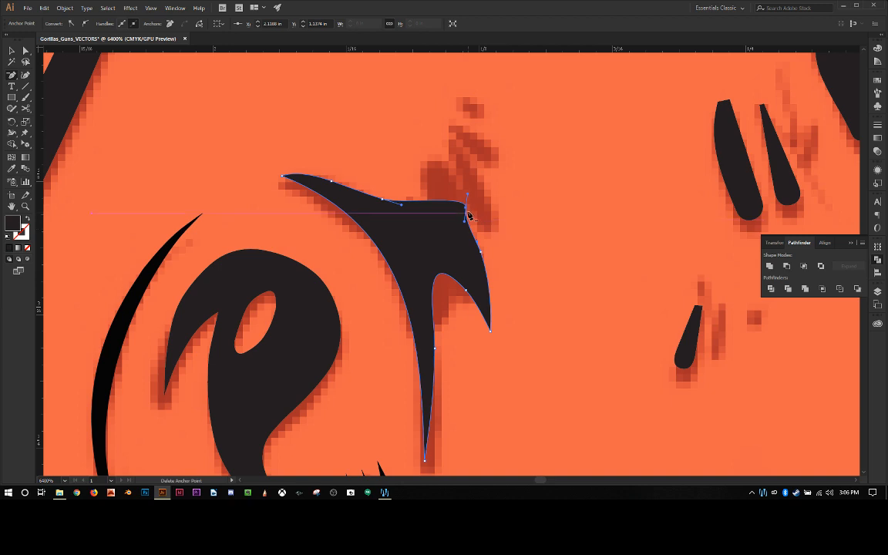
pyautogui.click(466, 209)
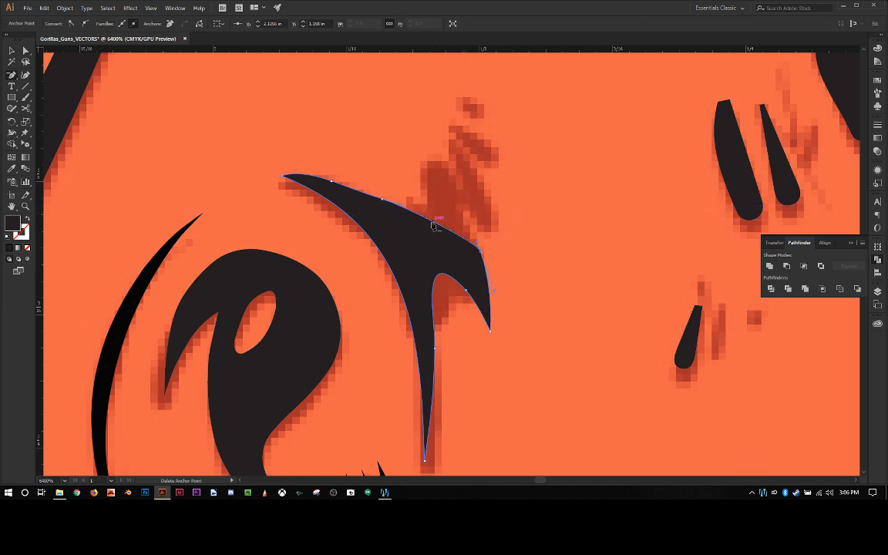
pyautogui.click(383, 199)
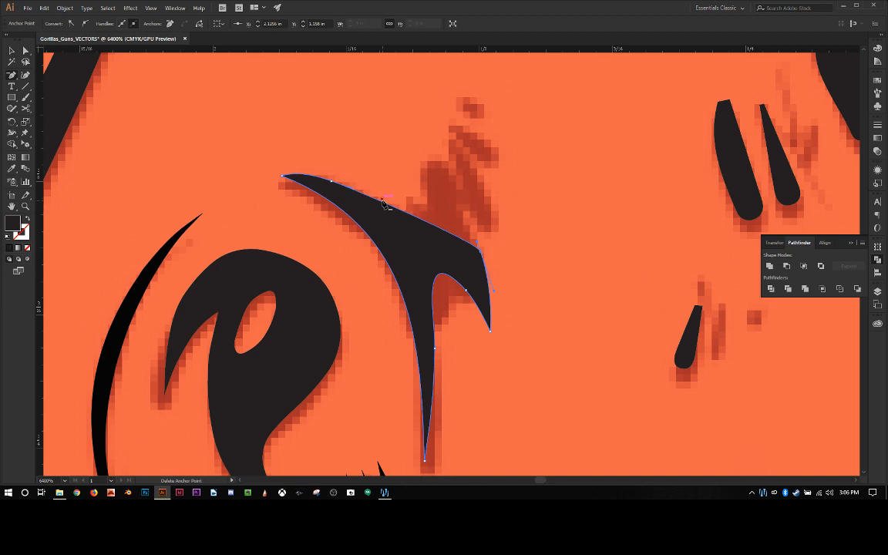
pyautogui.click(332, 182)
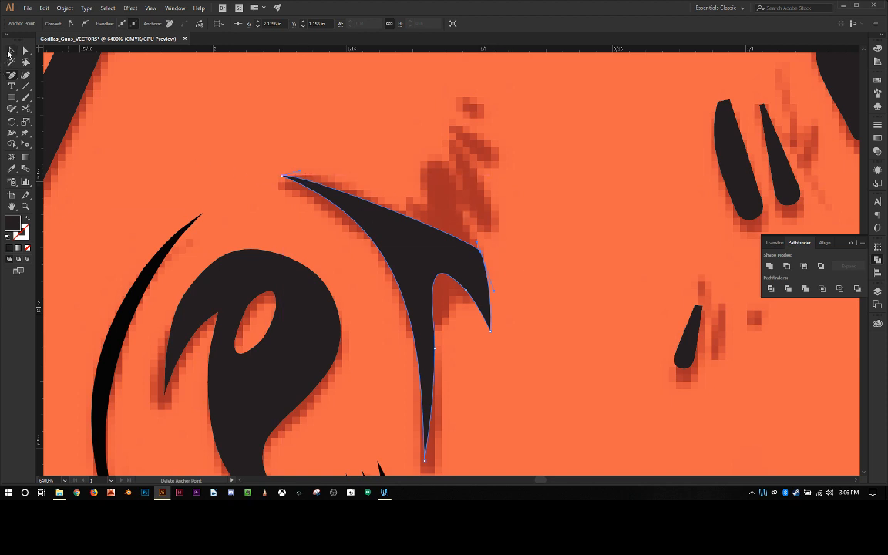
# Step: Move the shape's outer shoulder anchor inward and convert it to a smooth point so the top edge sweeps into the short prong
pyautogui.click(26, 50)
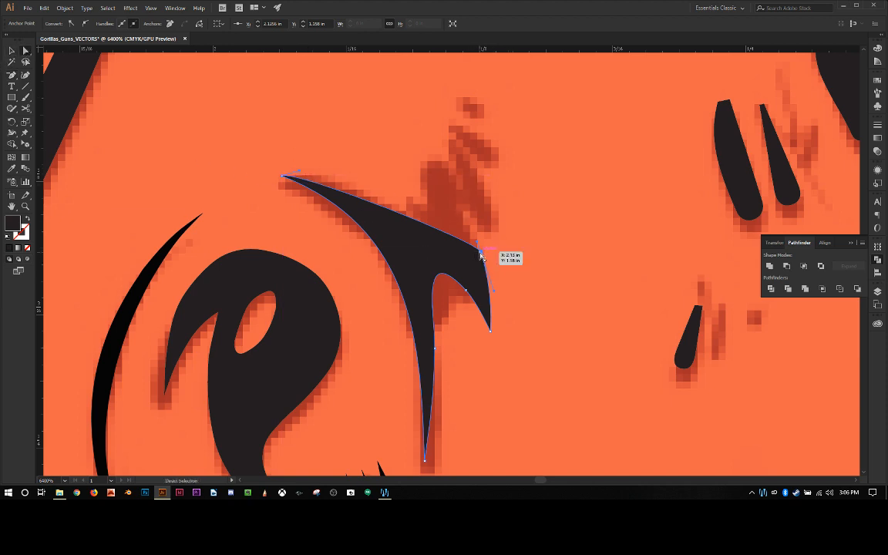
pyautogui.moveTo(483, 257); pyautogui.dragTo(418, 222)
pyautogui.press('p')
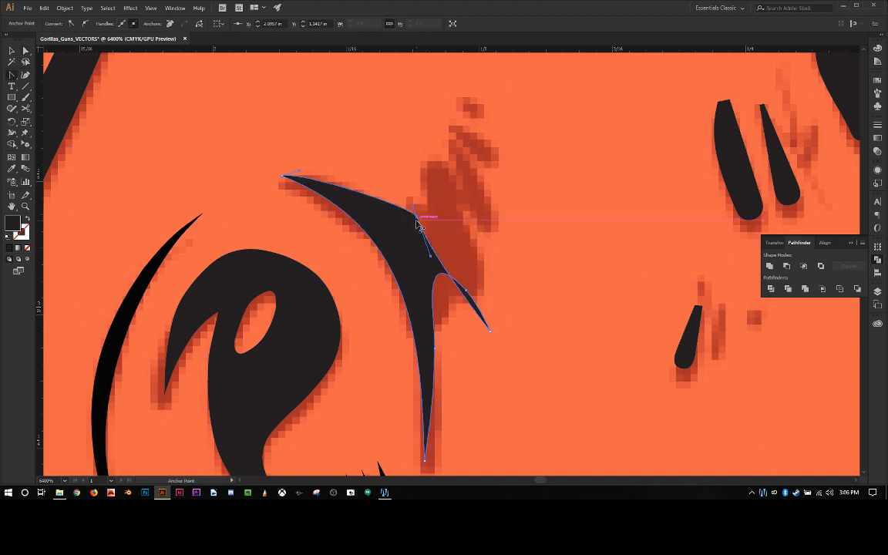
pyautogui.moveTo(416, 220); pyautogui.dragTo(482, 253)
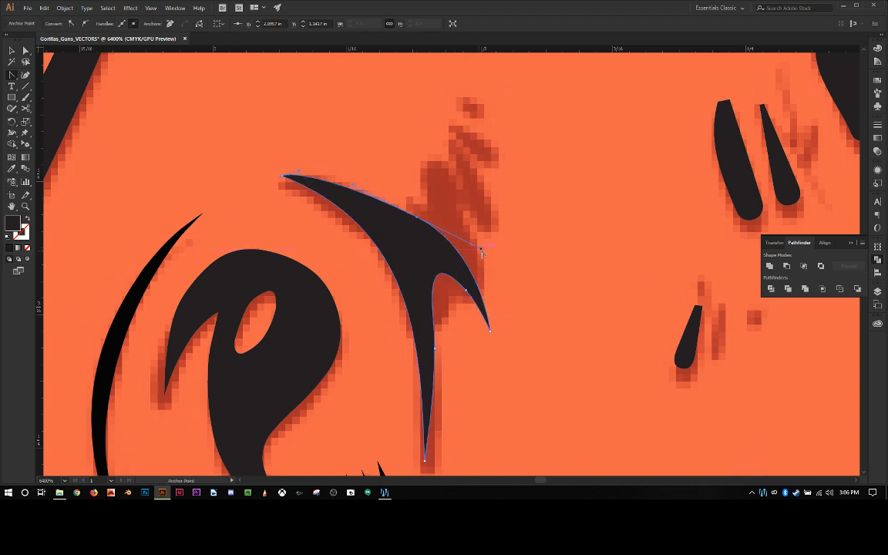
# Step: Add an anchor in the rounded notch between the two prongs, convert it to a corner, and pull it deeper into a sharp notch
pyautogui.click(436, 282)
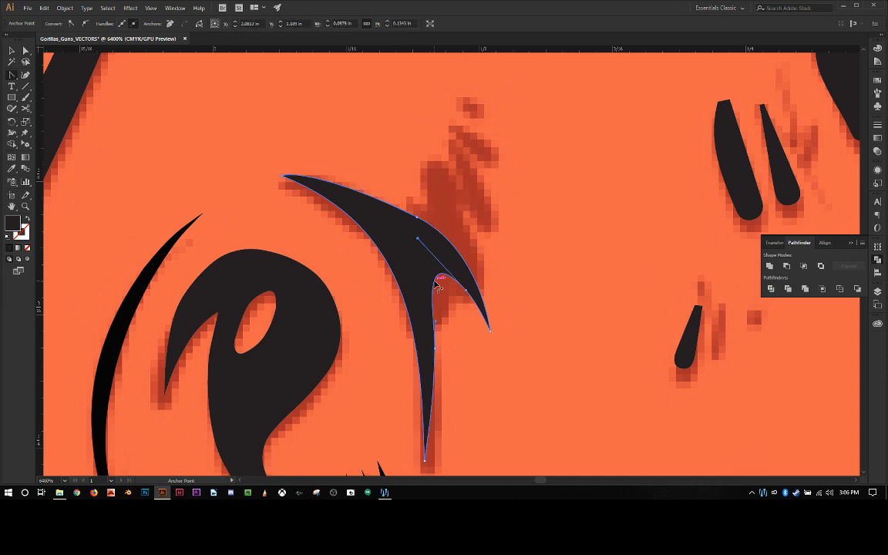
pyautogui.press('+')
pyautogui.click(435, 283)
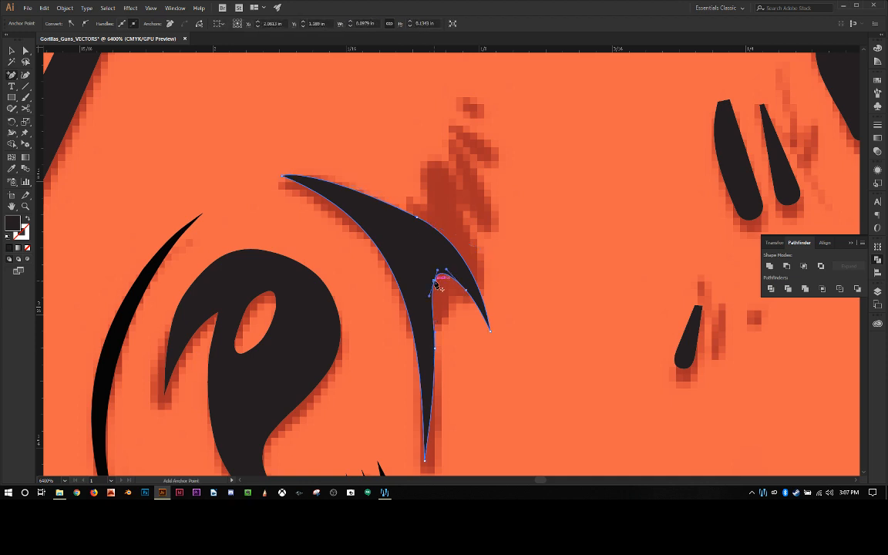
pyautogui.hotkey('shift', 'c')
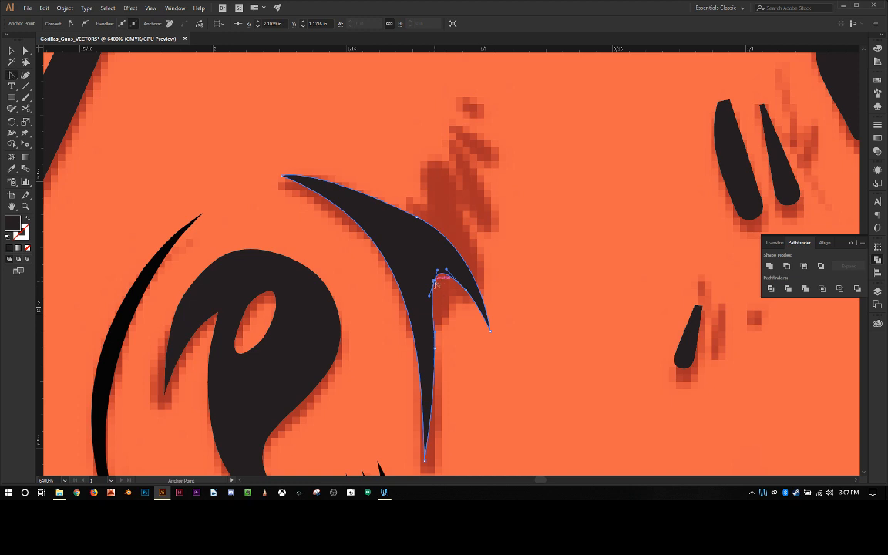
pyautogui.click(434, 283)
pyautogui.press('a')
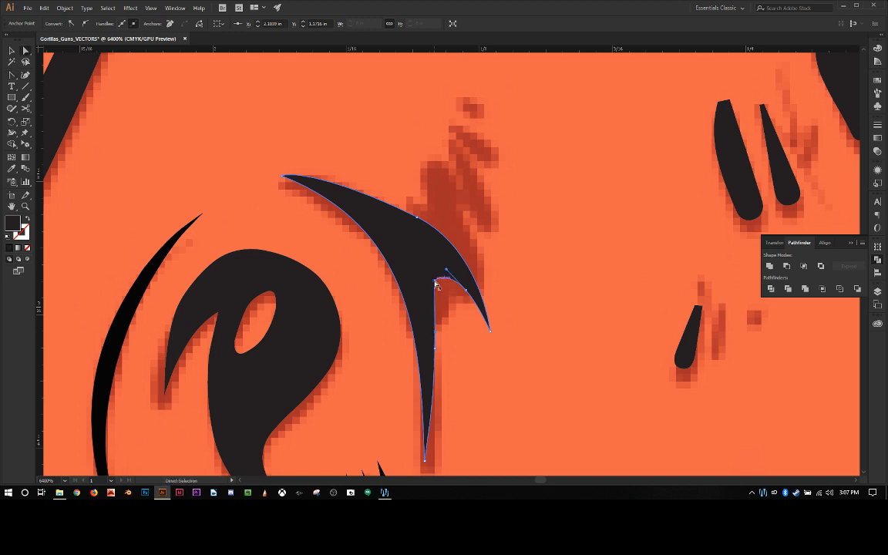
pyautogui.moveTo(436, 283); pyautogui.dragTo(426, 262)
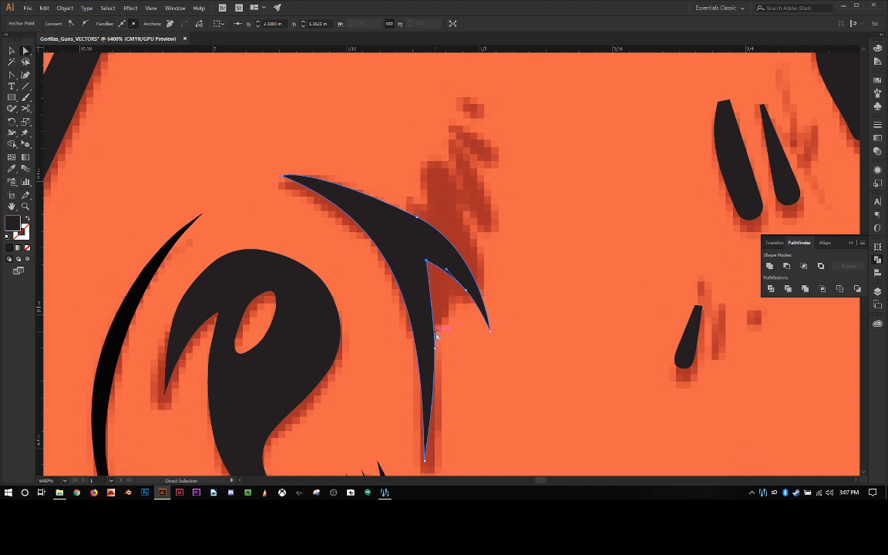
pyautogui.moveTo(437, 334); pyautogui.dragTo(436, 301)
pyautogui.click(467, 339)
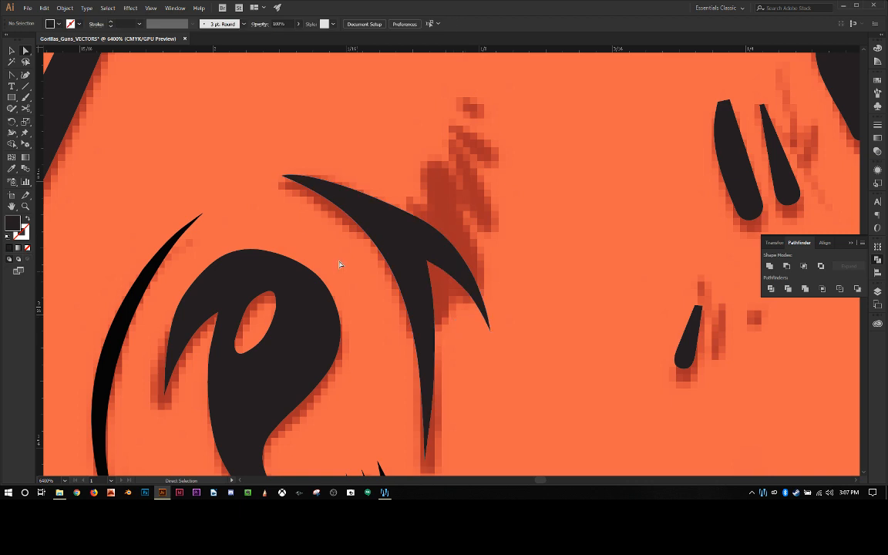
# Step: Adjust the curve handles at the upper tip and shoulder anchor to give the shape's top edge an even arc
pyautogui.click(307, 180)
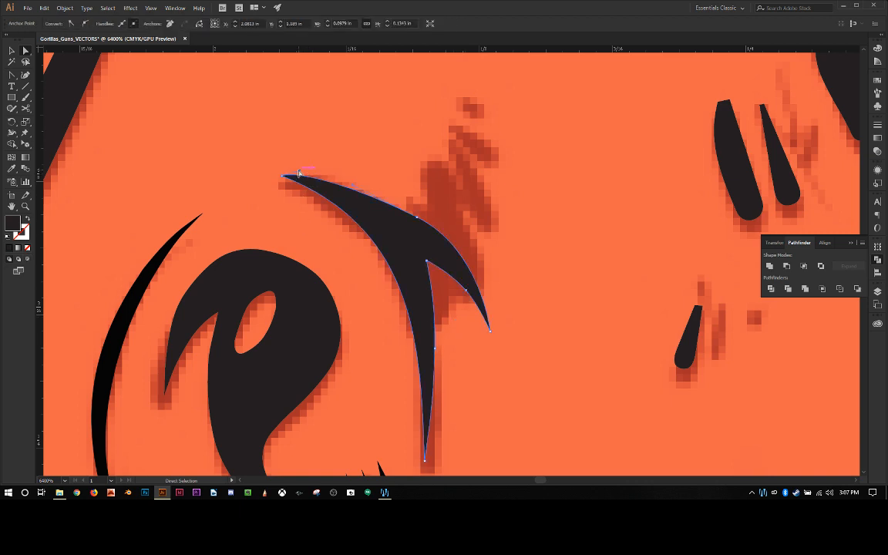
pyautogui.moveTo(299, 174); pyautogui.dragTo(344, 188)
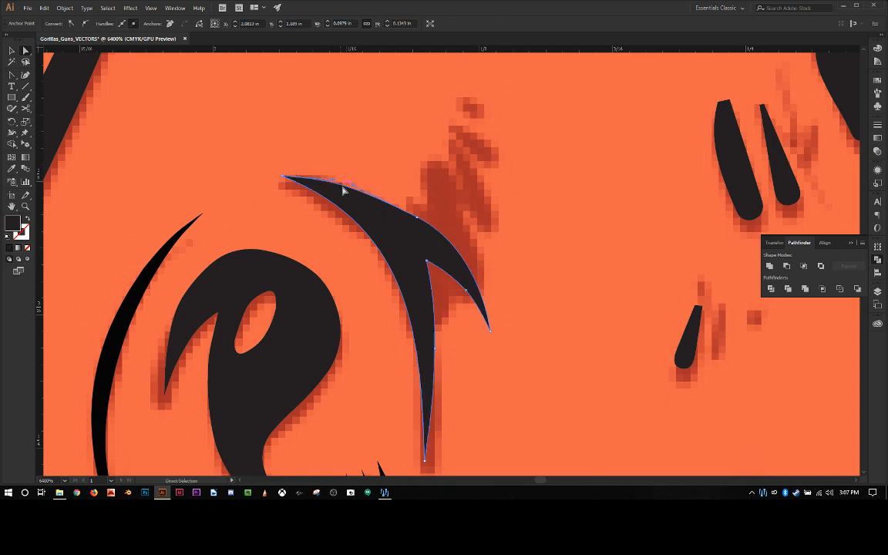
pyautogui.click(419, 219)
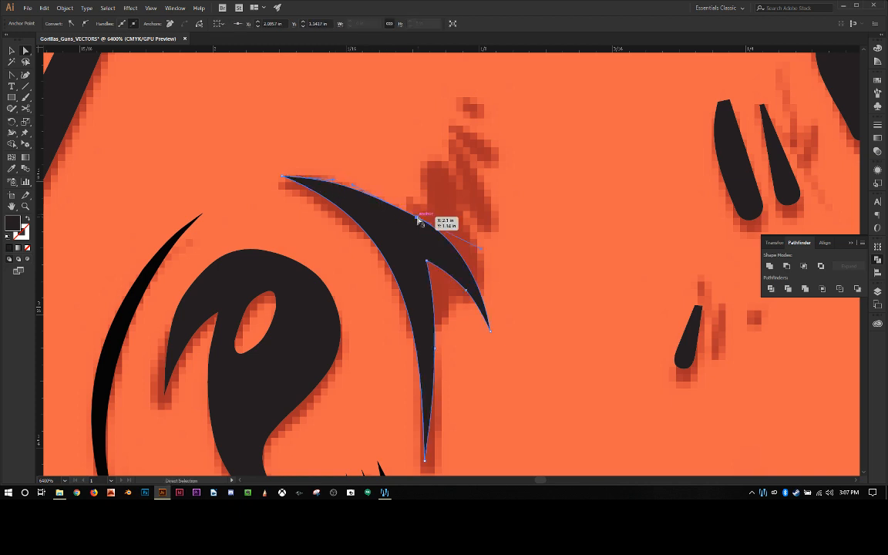
pyautogui.hotkey('shift', 'c')
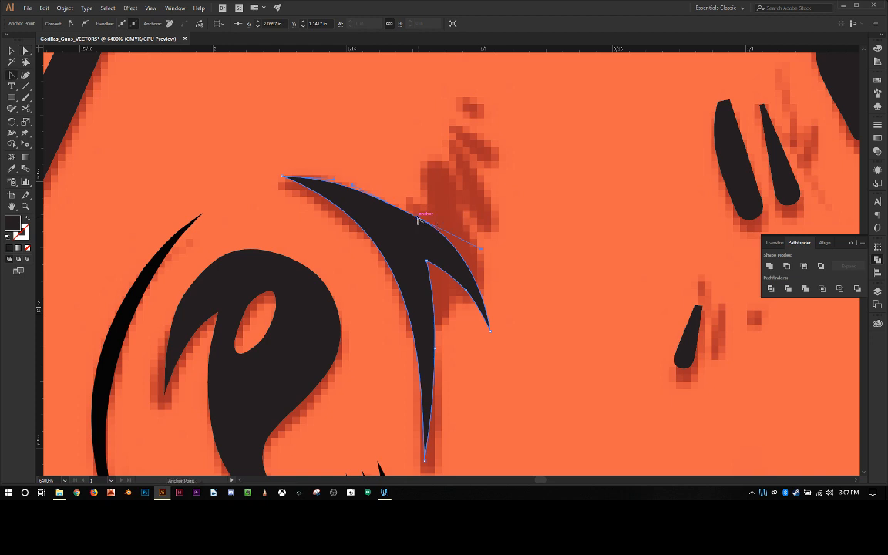
pyautogui.moveTo(418, 219); pyautogui.dragTo(452, 242)
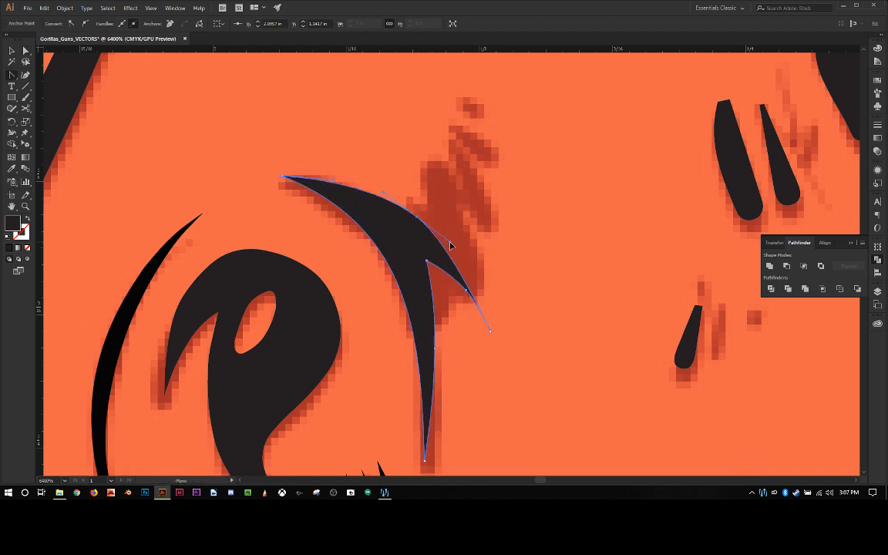
# Step: Delete the middle anchor on the short prong's inner edge and curve both sides of the prong into its pointed tip
pyautogui.press('-')
pyautogui.click(467, 292)
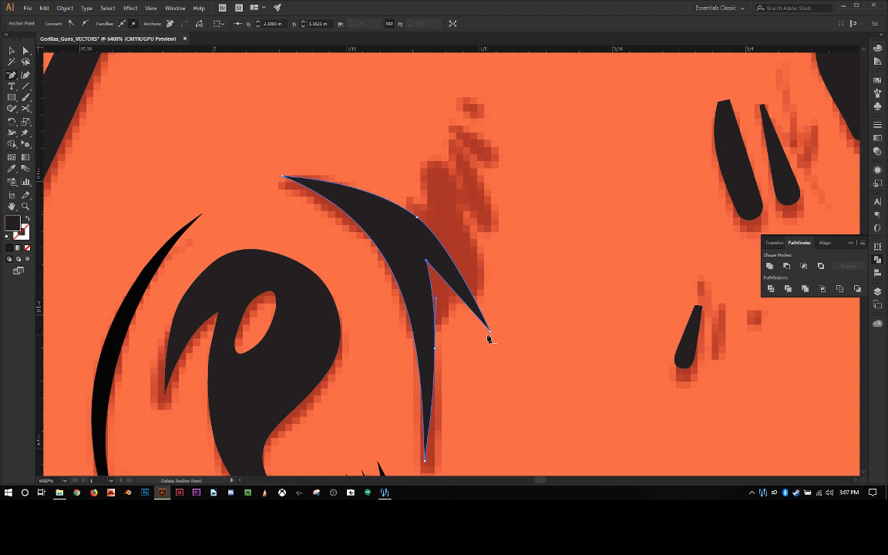
pyautogui.hotkey('shift', 'c')
pyautogui.keyDown('ctrl'); pyautogui.click(491, 332); pyautogui.keyUp('ctrl')
pyautogui.moveTo(491, 331); pyautogui.dragTo(453, 277)
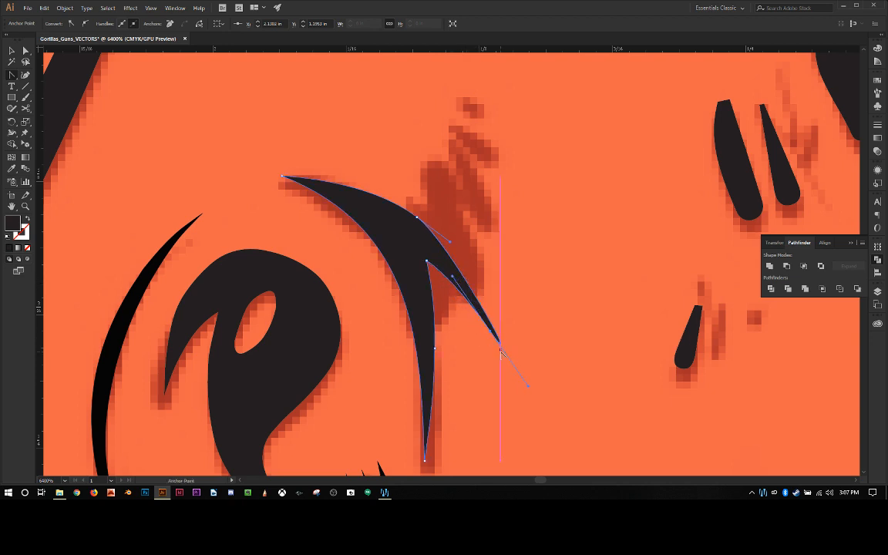
pyautogui.click(528, 387)
pyautogui.moveTo(451, 242); pyautogui.dragTo(470, 262)
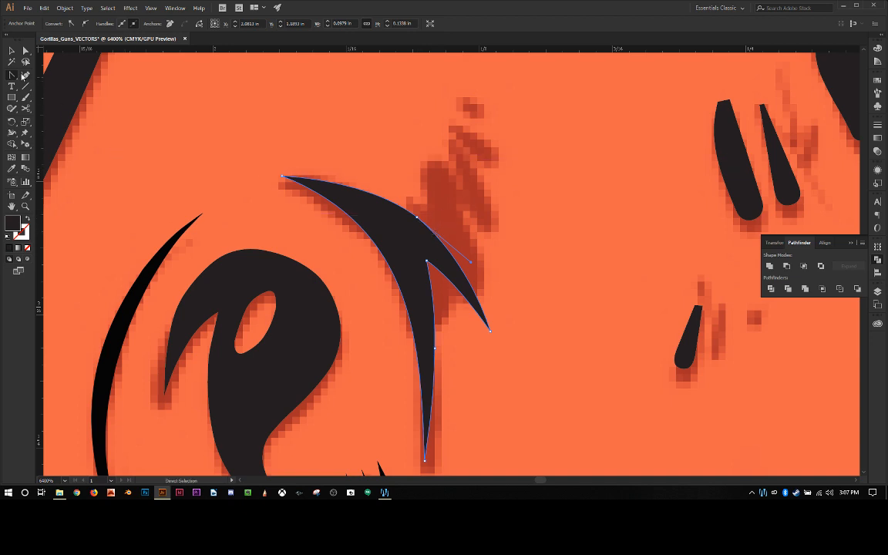
# Step: Draw a pointed three-corner sliver with the Pen tool over the faded stroke above the short prong
pyautogui.click(13, 76)
pyautogui.click(9, 75)
pyautogui.click(54, 67)
pyautogui.click(492, 232)
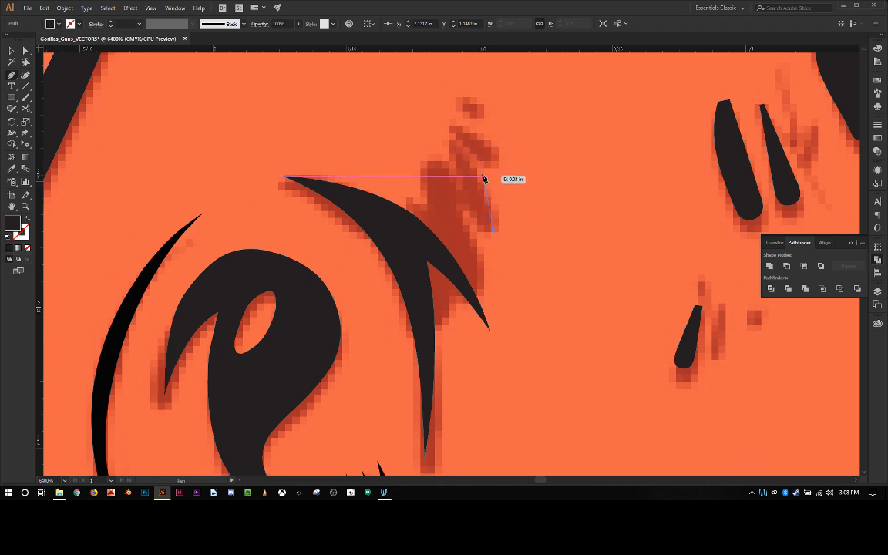
pyautogui.moveTo(483, 178); pyautogui.dragTo(430, 130)
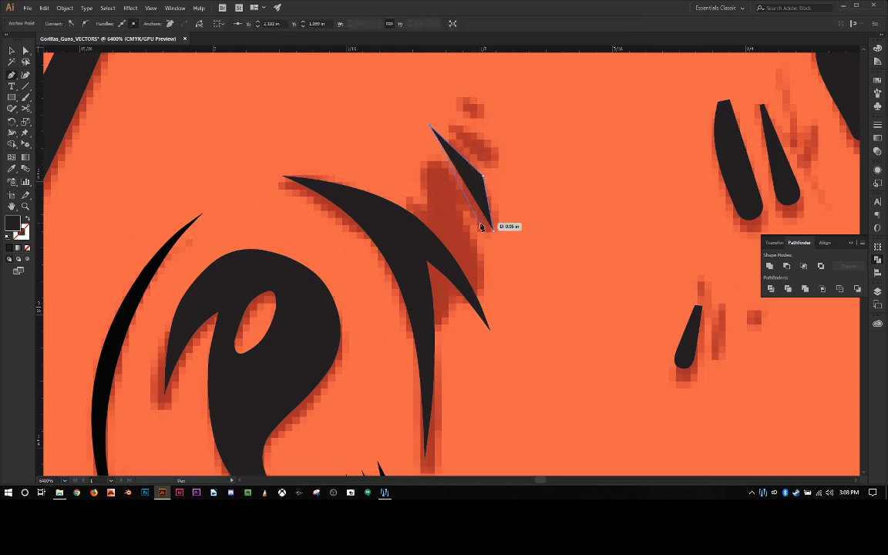
pyautogui.click(495, 232)
# Step: Draw two smaller pointed slivers over the top two faded marks, the lower one about 0.03 in long
pyautogui.click(445, 119)
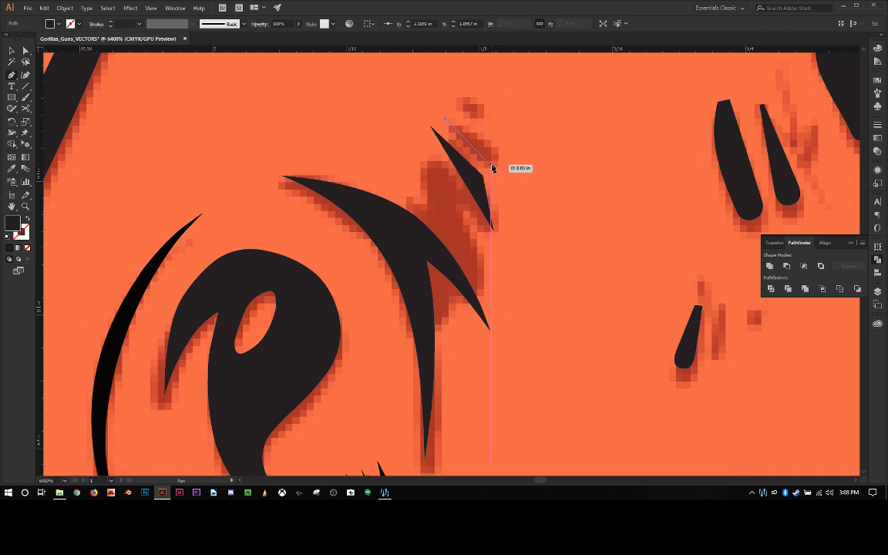
pyautogui.click(495, 168)
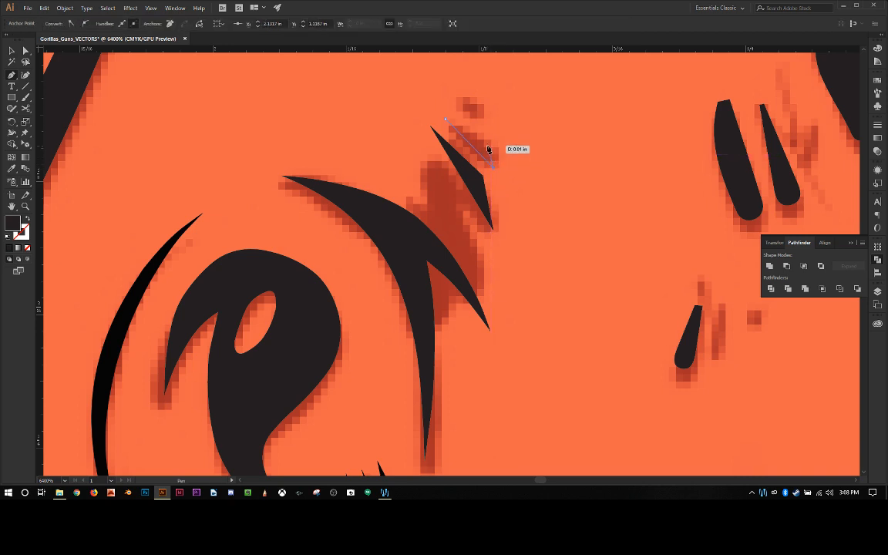
pyautogui.click(487, 142)
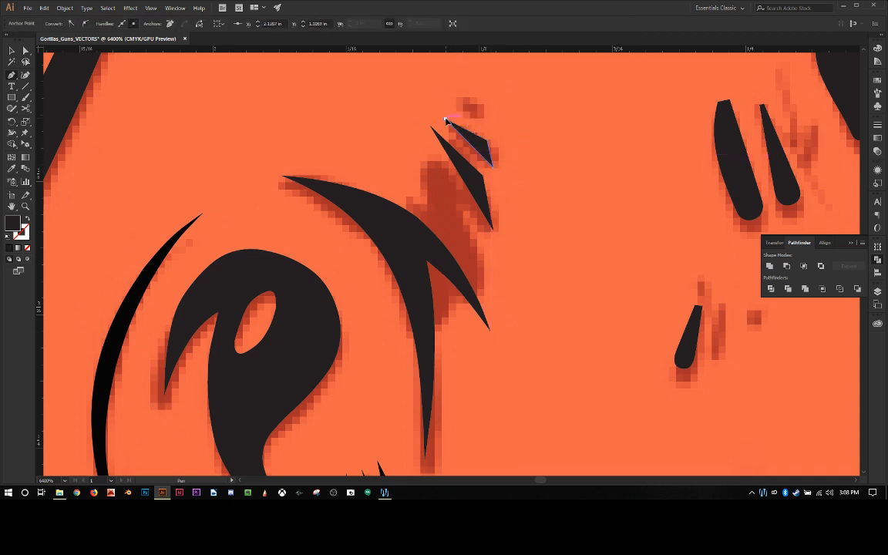
pyautogui.click(447, 120)
pyautogui.click(454, 99)
pyautogui.click(484, 114)
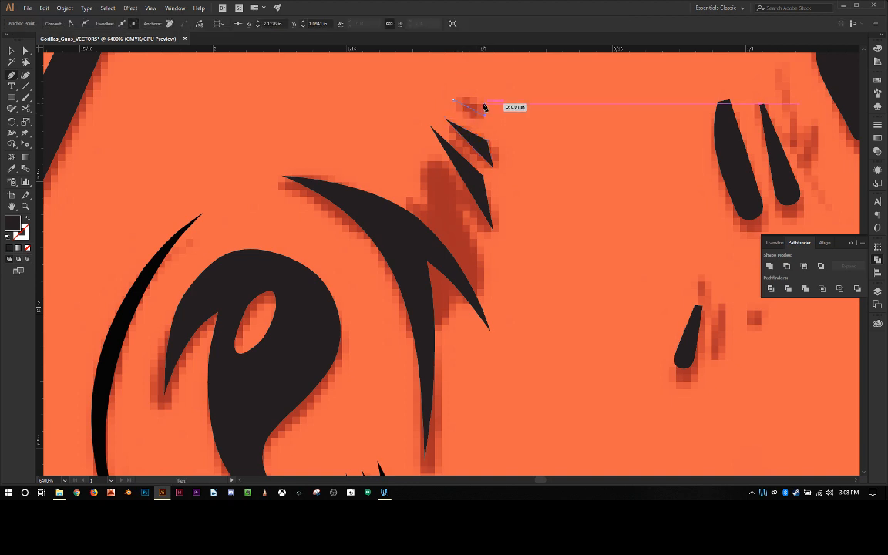
pyautogui.click(454, 99)
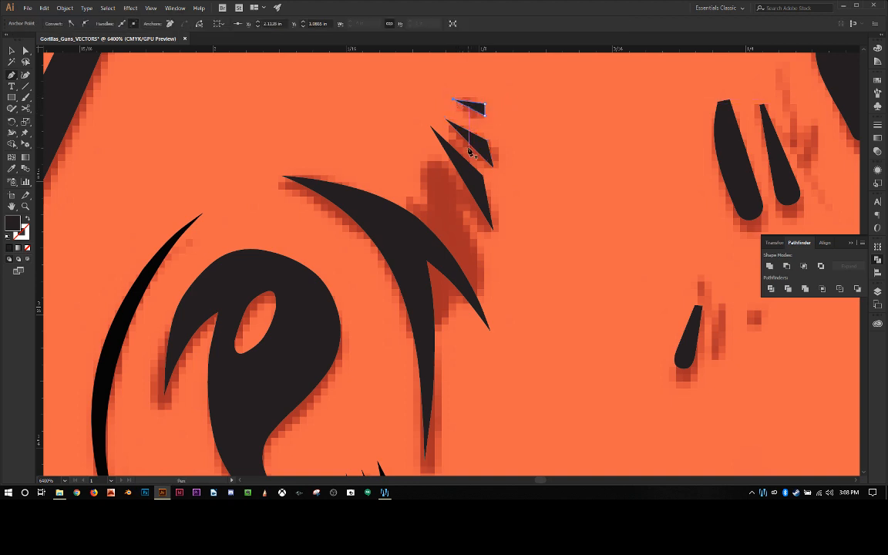
# Step: Draw a longer pointed sliver, about 0.09 in long, over the large faded area between the first sliver and the pronged shape
pyautogui.click(483, 284)
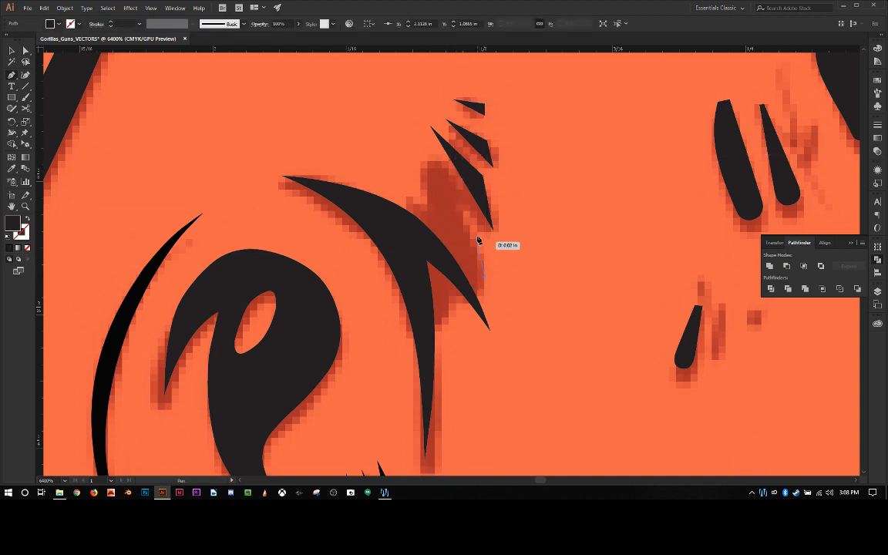
pyautogui.click(469, 203)
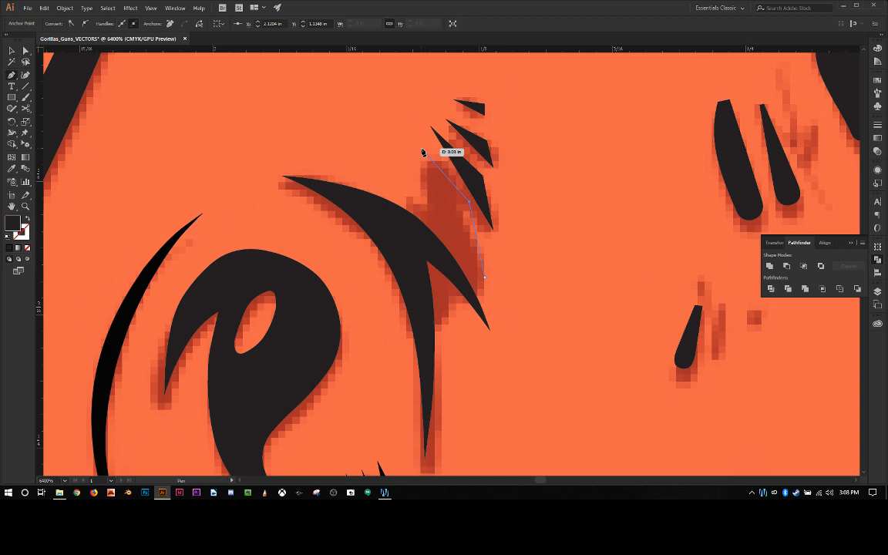
pyautogui.click(385, 116)
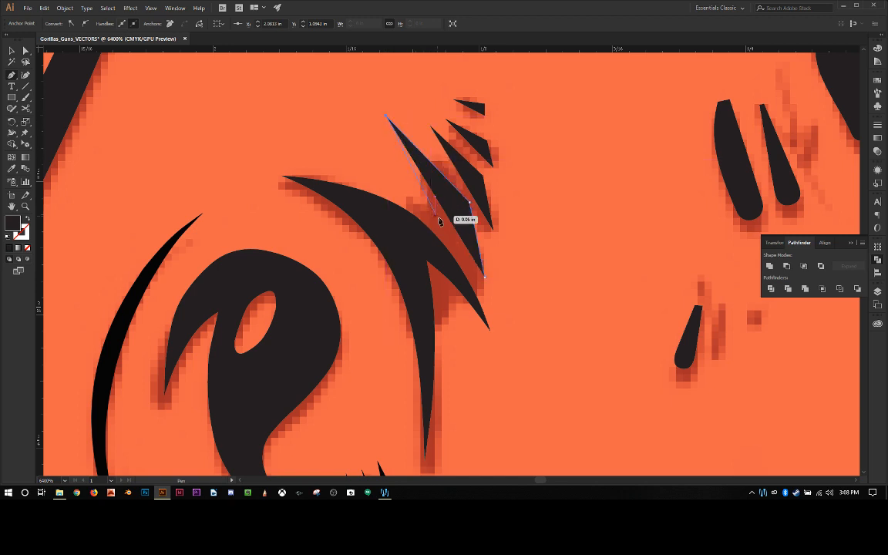
pyautogui.click(485, 281)
# Step: Draw a small pointed wedge overlapping the pronged shape's top edge beneath the longest sliver
pyautogui.click(470, 263)
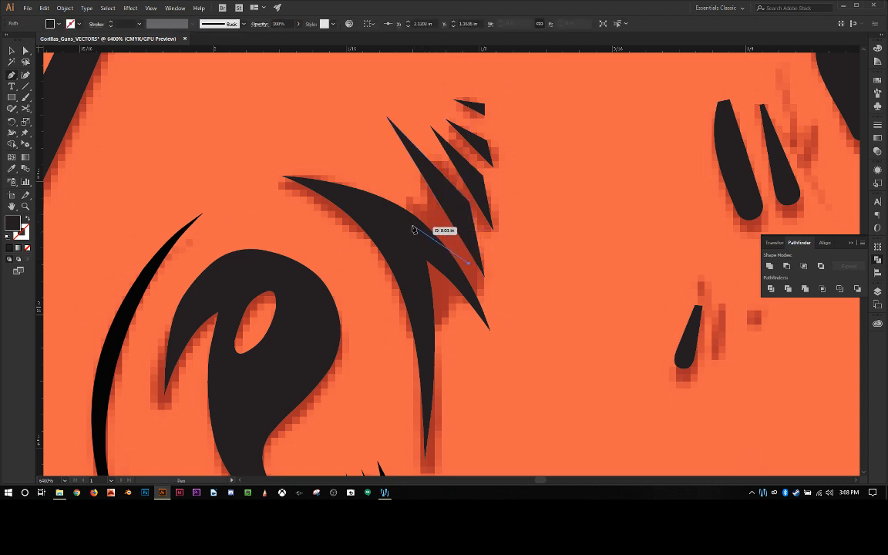
pyautogui.click(389, 206)
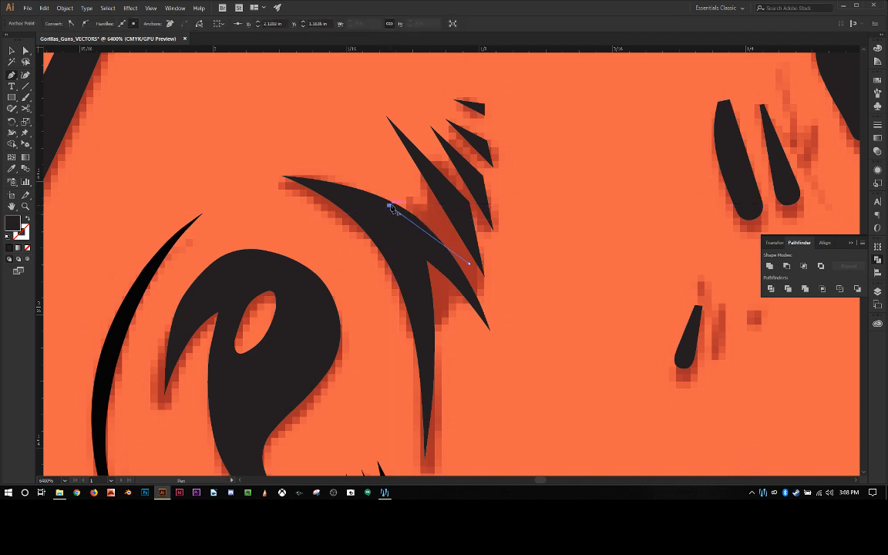
pyautogui.click(454, 226)
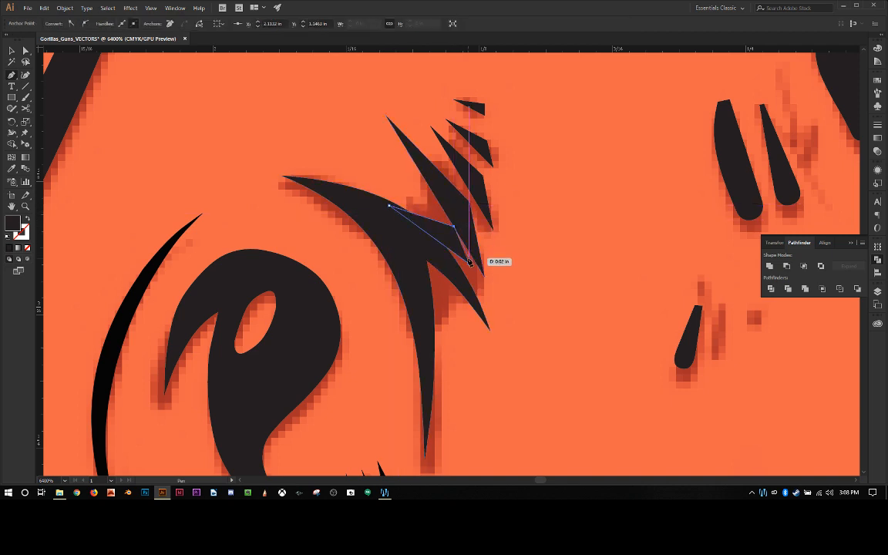
pyautogui.click(470, 265)
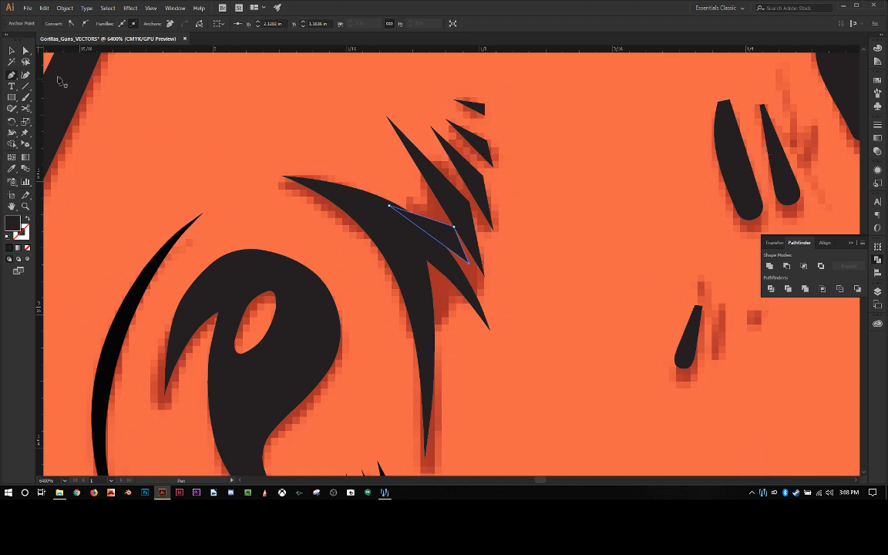
# Step: Bend the straight edges of the wedge and the three larger slivers into curves with the Anchor Point tool
pyautogui.click(12, 77)
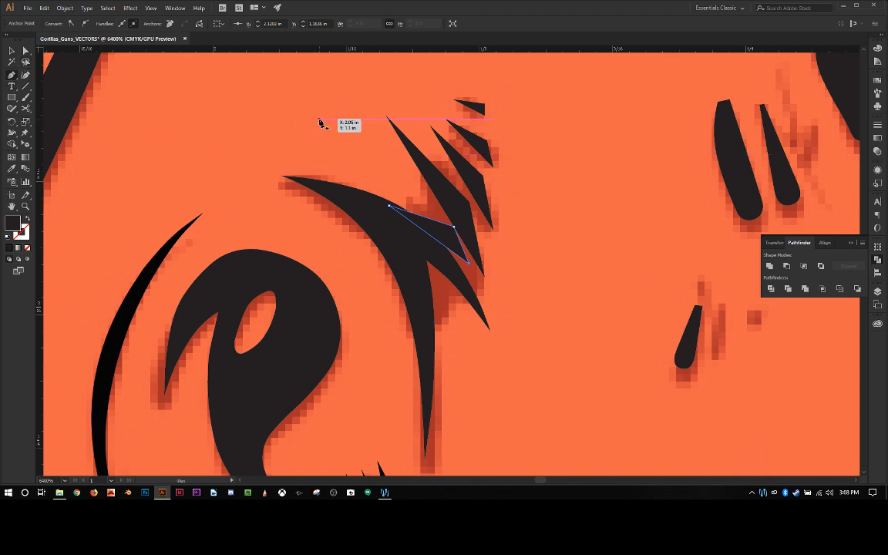
pyautogui.click(483, 178)
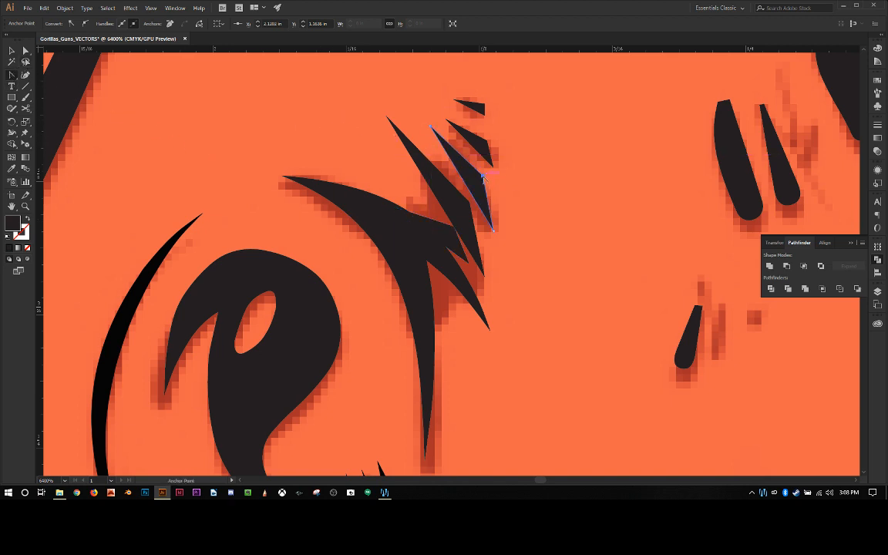
pyautogui.moveTo(489, 185); pyautogui.dragTo(436, 235)
pyautogui.click(453, 227)
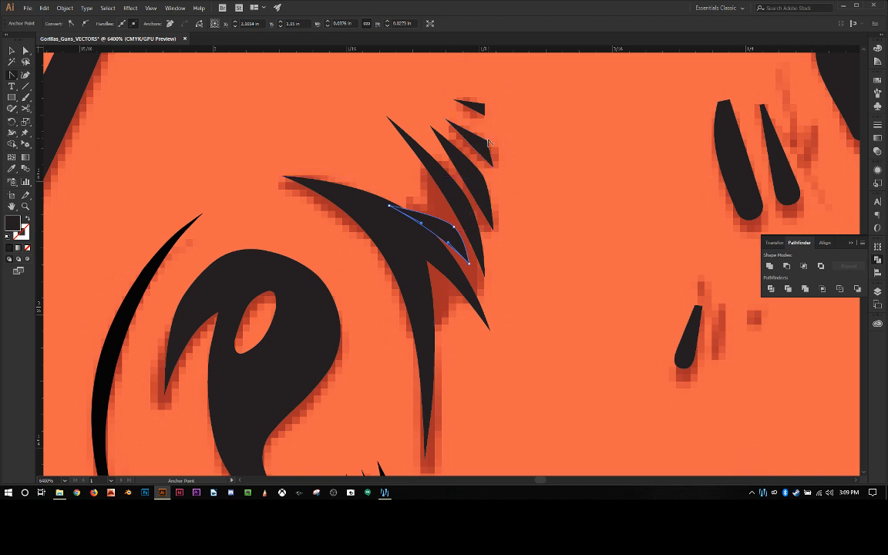
pyautogui.moveTo(487, 141)
pyautogui.mouseDown()
pyautogui.moveTo(489, 149)
pyautogui.moveTo(476, 131)
pyautogui.moveTo(480, 145)
pyautogui.mouseUp()
pyautogui.click(471, 186)
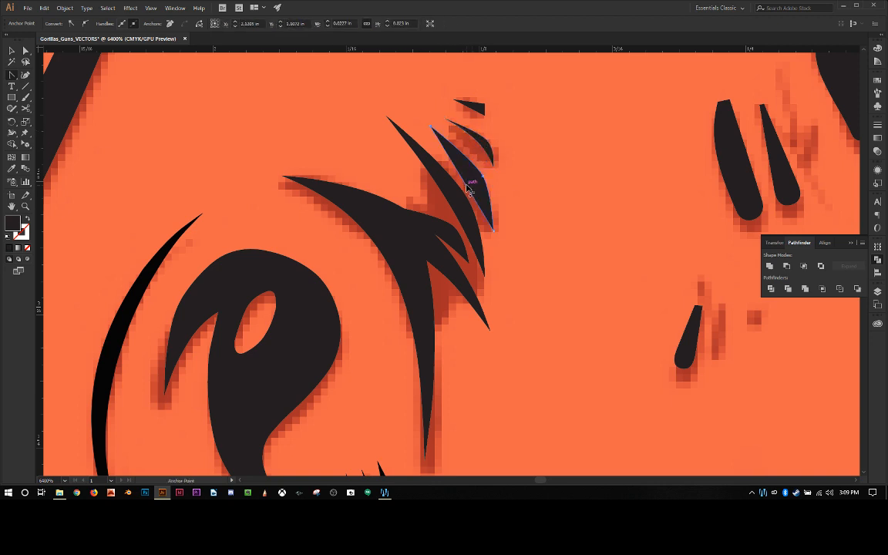
pyautogui.moveTo(469, 185); pyautogui.dragTo(473, 184)
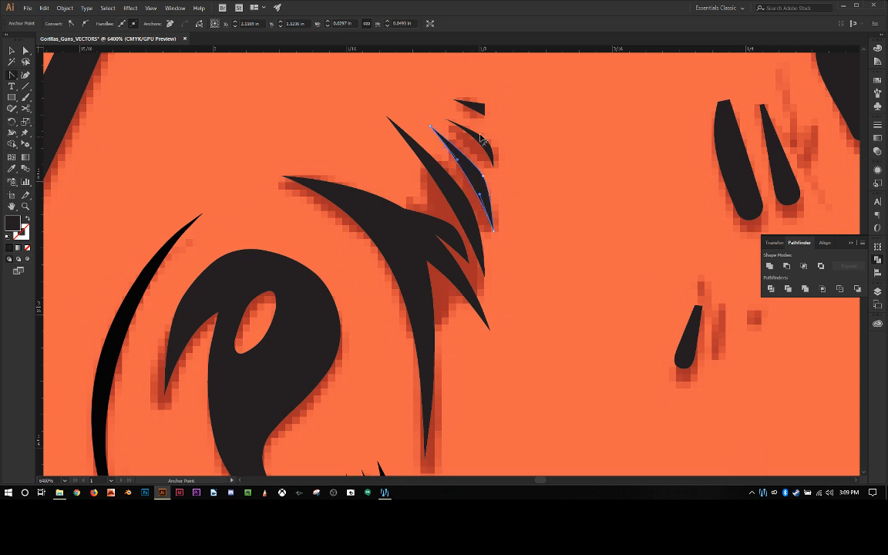
# Step: Curve the upper and lower edges of the smallest, topmost sliver, and deselect it
pyautogui.click(478, 105)
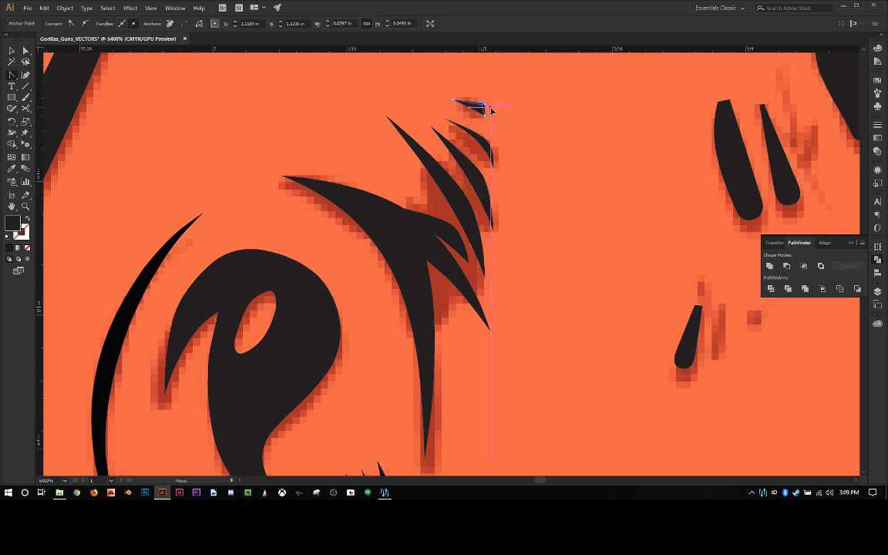
pyautogui.moveTo(480, 104); pyautogui.dragTo(476, 109)
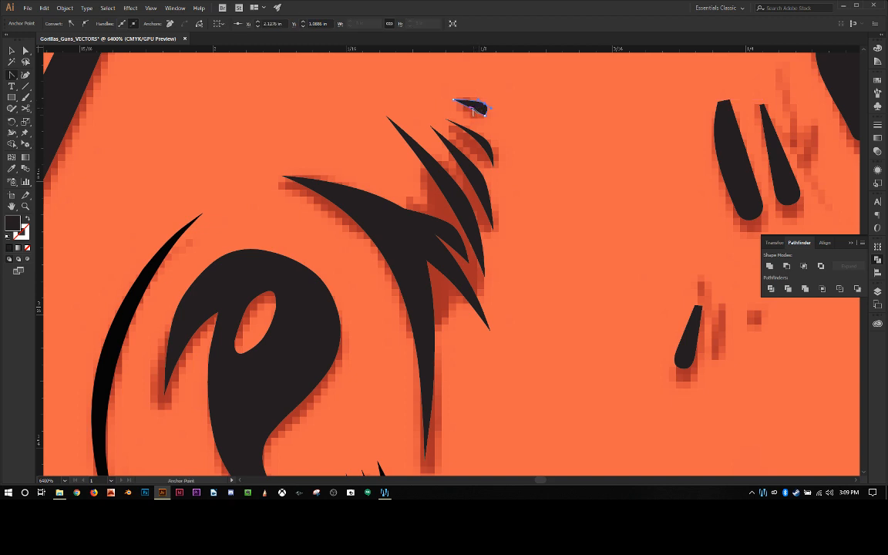
pyautogui.moveTo(475, 111); pyautogui.dragTo(478, 107)
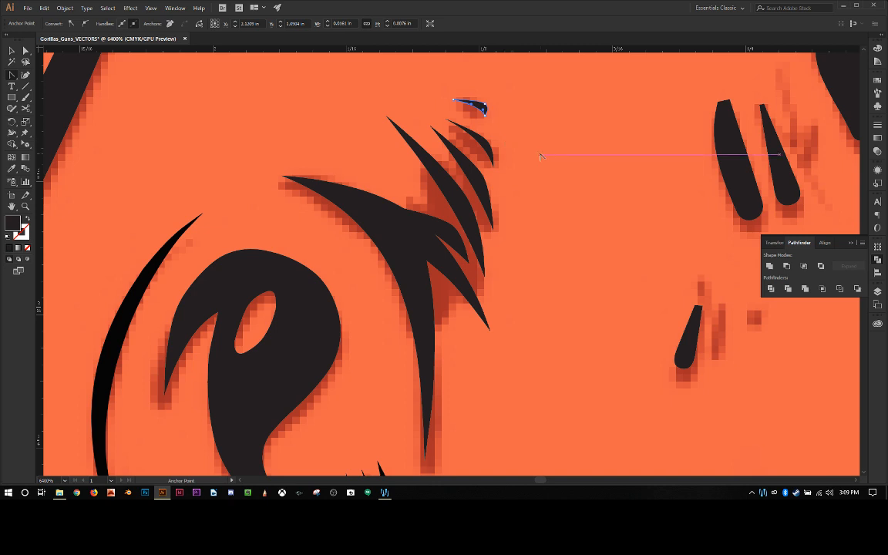
pyautogui.click(11, 51)
pyautogui.click(260, 159)
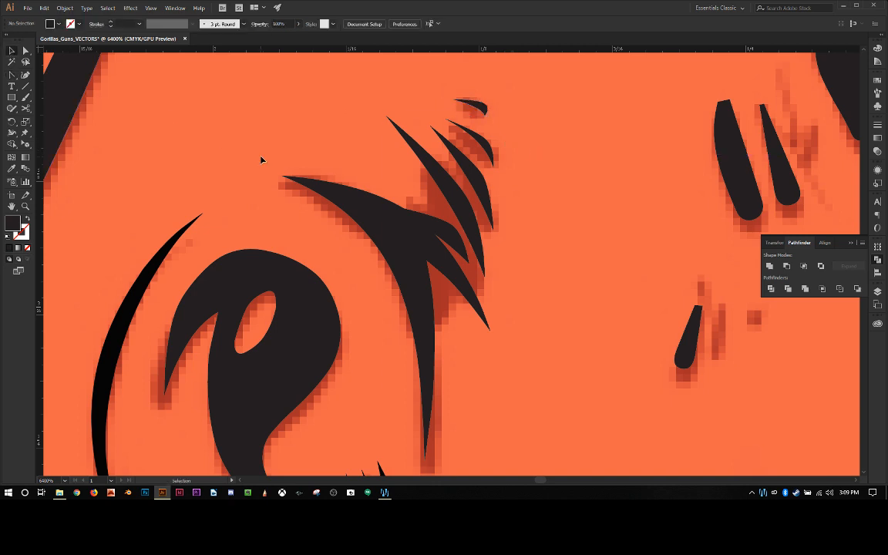
# Step: Extend the wedge's inner tip farther up along the pronged shape's top edge
pyautogui.scroll(6, 565, 228)
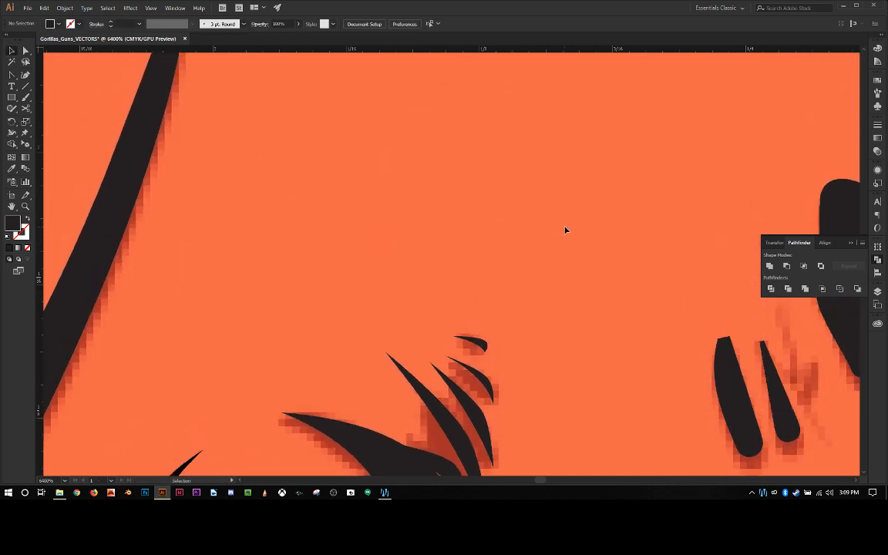
pyautogui.scroll(-5, 565, 228)
pyautogui.scroll(-6, 565, 229)
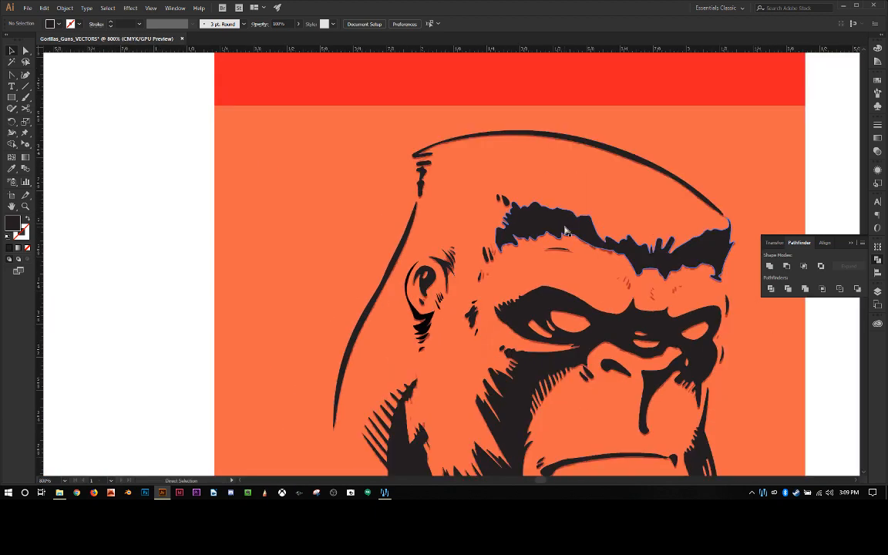
pyautogui.scroll(7, 566, 230)
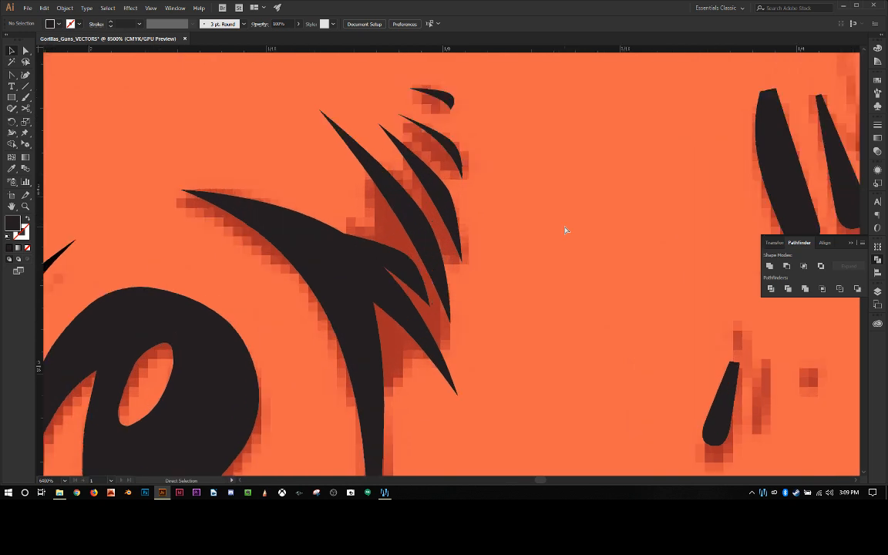
pyautogui.click(340, 244)
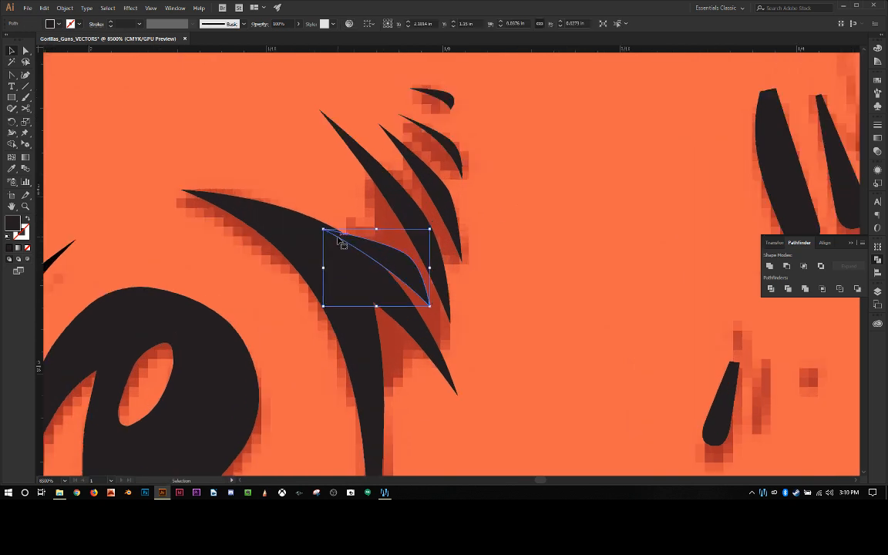
pyautogui.press('a')
pyautogui.click(325, 230)
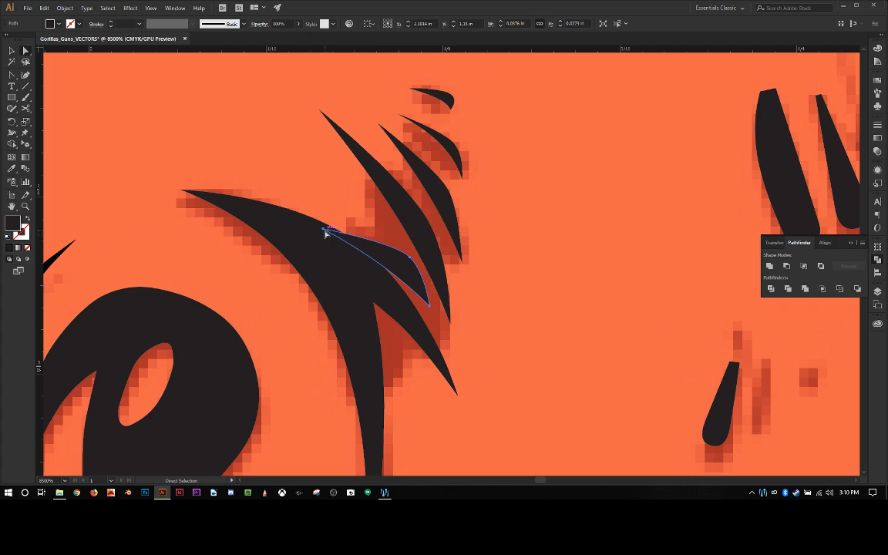
pyautogui.moveTo(322, 230); pyautogui.dragTo(260, 202)
pyautogui.click(324, 230)
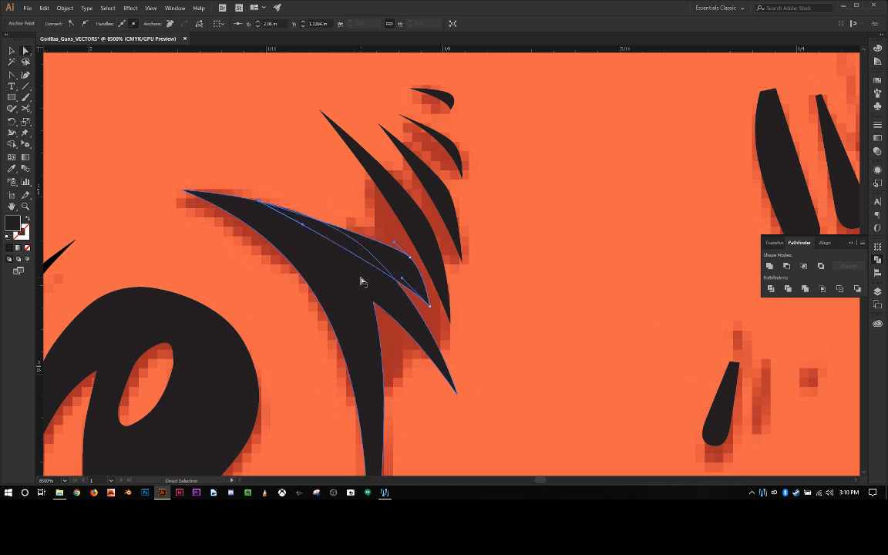
# Step: Curve the wedge's upper edge at its extended tip so it follows the pronged shape's outline
pyautogui.click(331, 236)
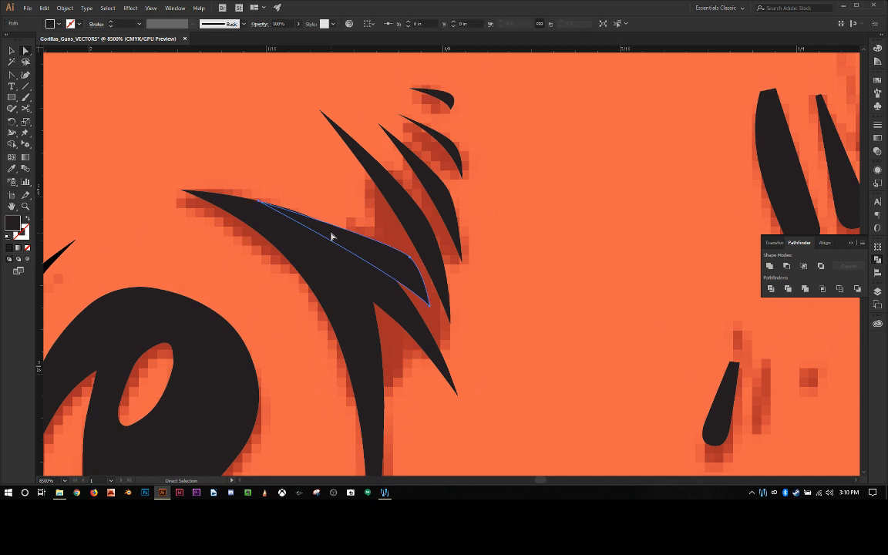
pyautogui.hotkey('shift', 'c')
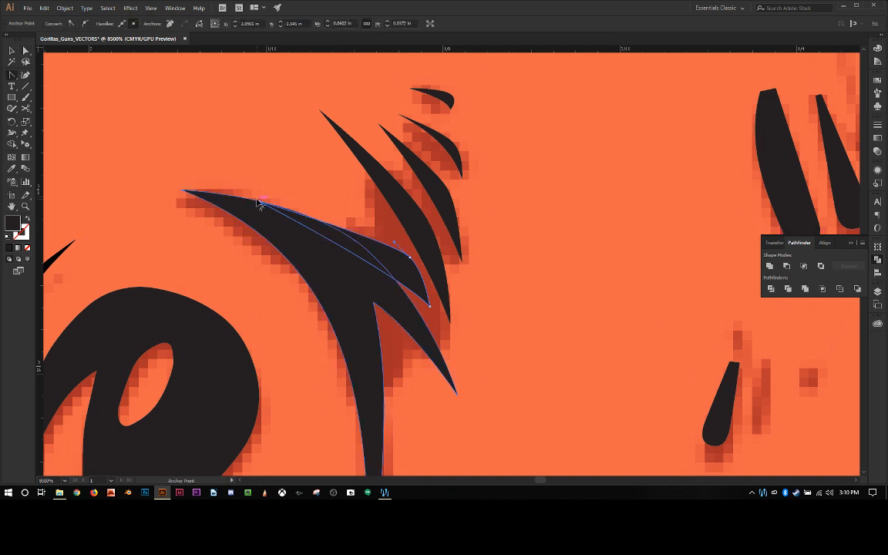
pyautogui.moveTo(259, 201); pyautogui.dragTo(284, 208)
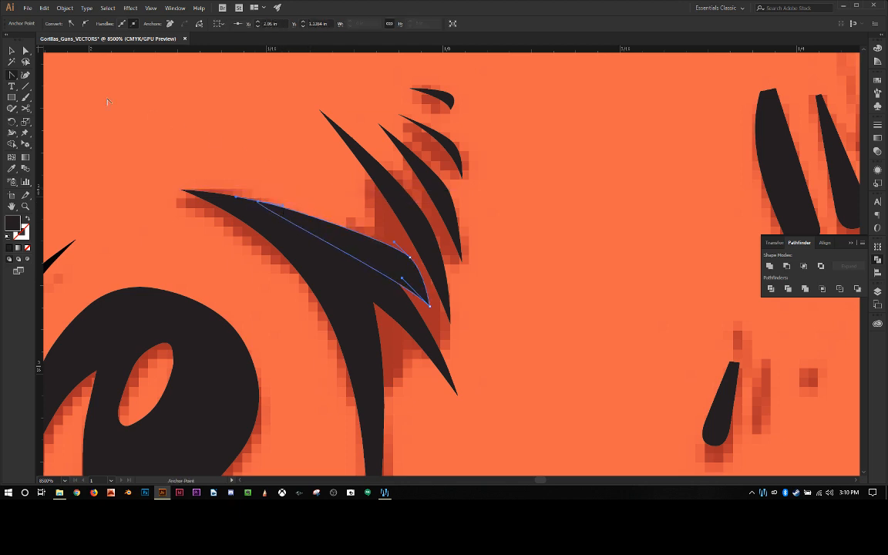
# Step: Unite the wedge with the pronged shape into a single shape, and deselect it
pyautogui.press('v')
pyautogui.click(297, 274)
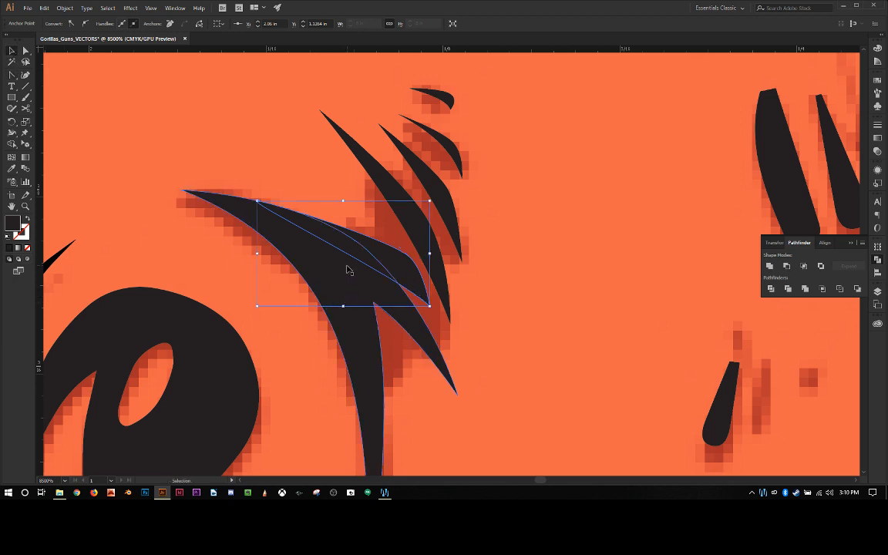
pyautogui.keyDown('shift'); pyautogui.click(357, 322); pyautogui.keyUp('shift')
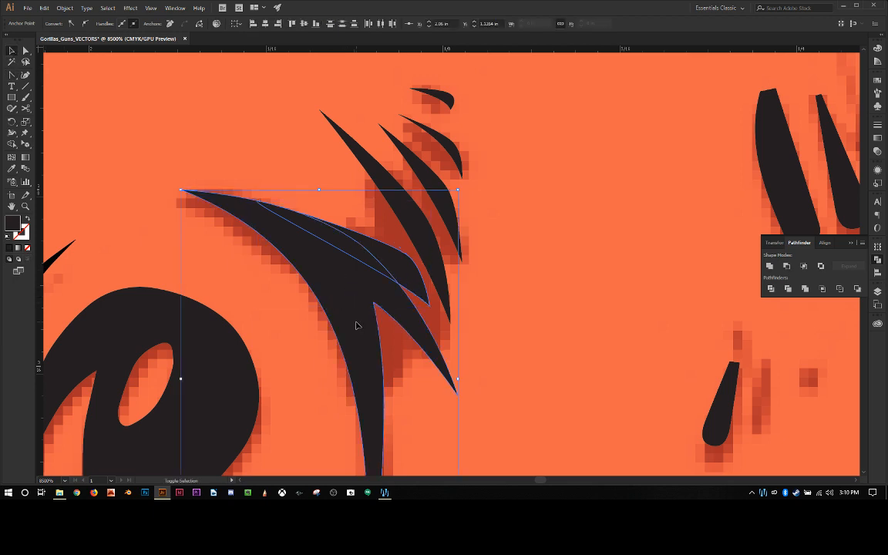
pyautogui.click(777, 267)
pyautogui.click(577, 303)
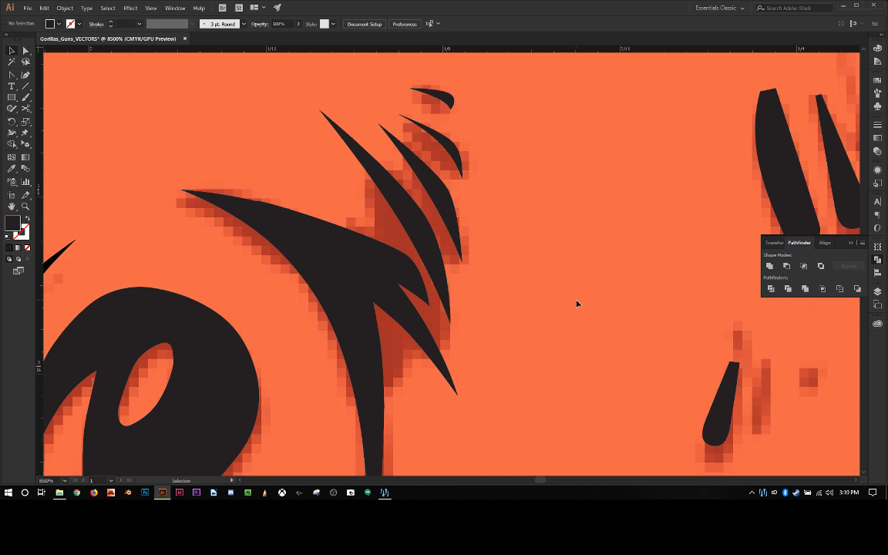
# Step: Examine the whole gorilla head for further details the trace missed or rounded off
pyautogui.scroll(-2, 577, 304)
pyautogui.scroll(1, 577, 304)
pyautogui.scroll(-5, 577, 304)
pyautogui.scroll(-1, 577, 304)
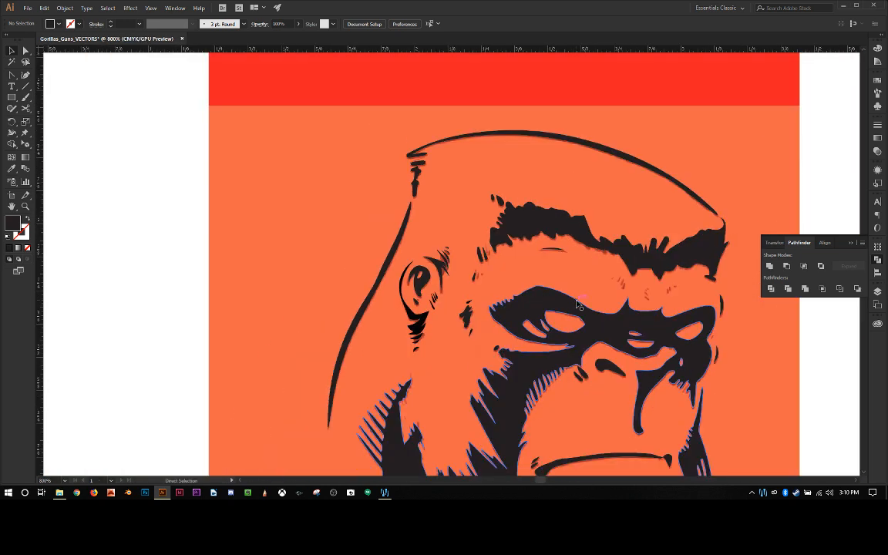
pyautogui.moveTo(586, 291); pyautogui.dragTo(469, 206)
pyautogui.click(182, 120)
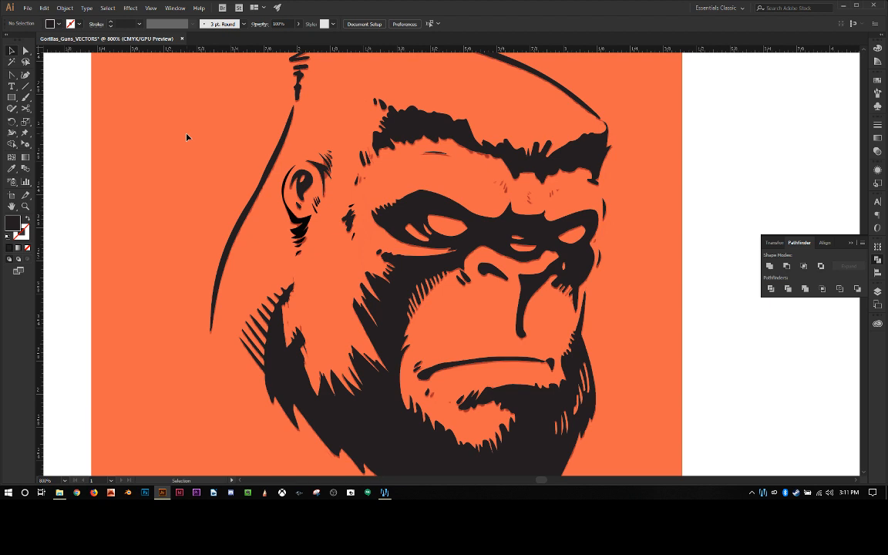
pyautogui.scroll(2, 646, 212)
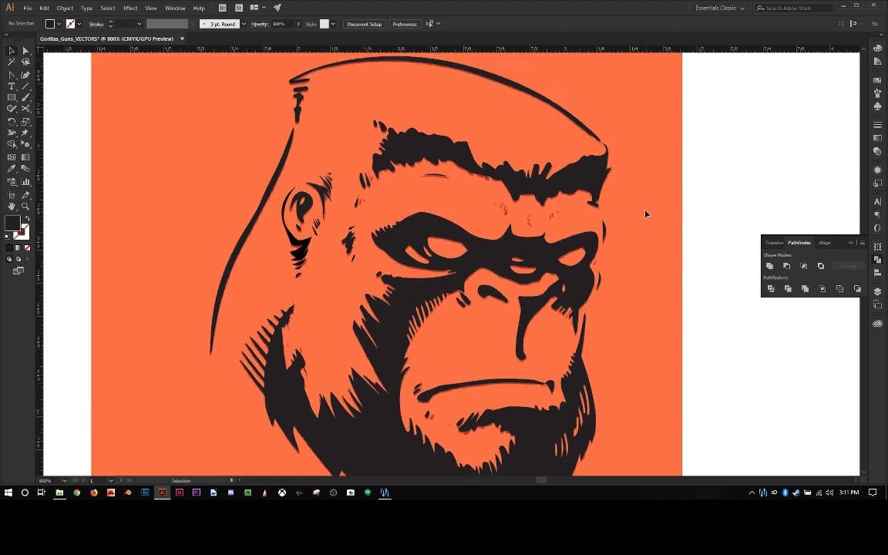
pyautogui.scroll(1, 647, 214)
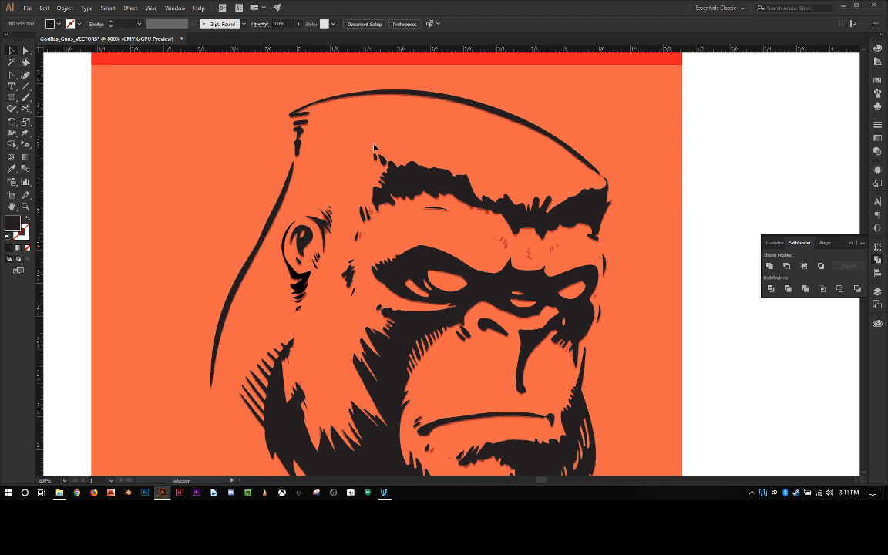
# Step: Delete the two rounded strokes between the ear and the hairline's lower corner
pyautogui.hotkey('ctrl', '+')
pyautogui.hotkey('ctrl', '+')
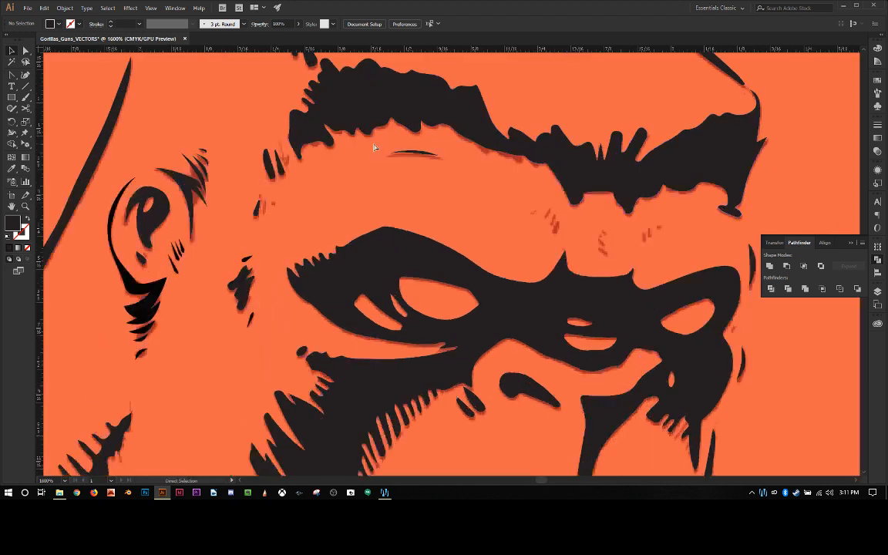
pyautogui.moveTo(352, 152); pyautogui.dragTo(419, 259)
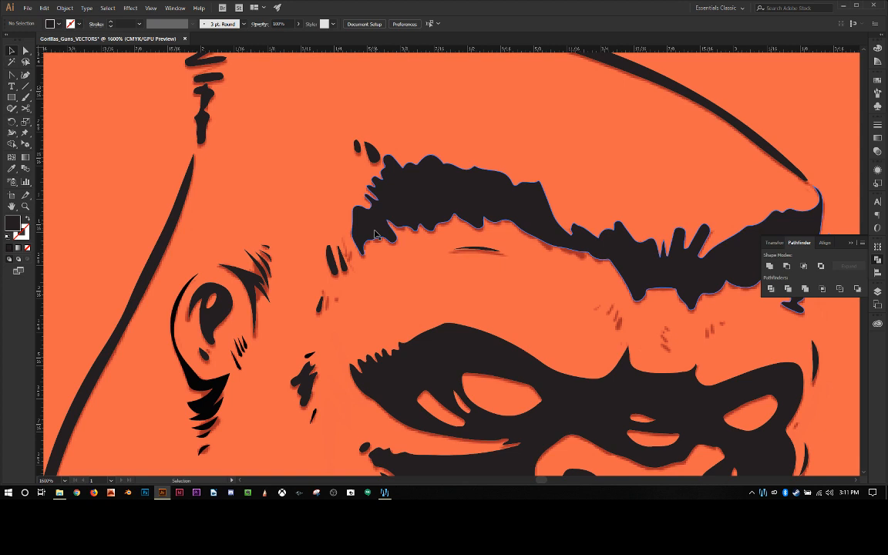
pyautogui.press('a')
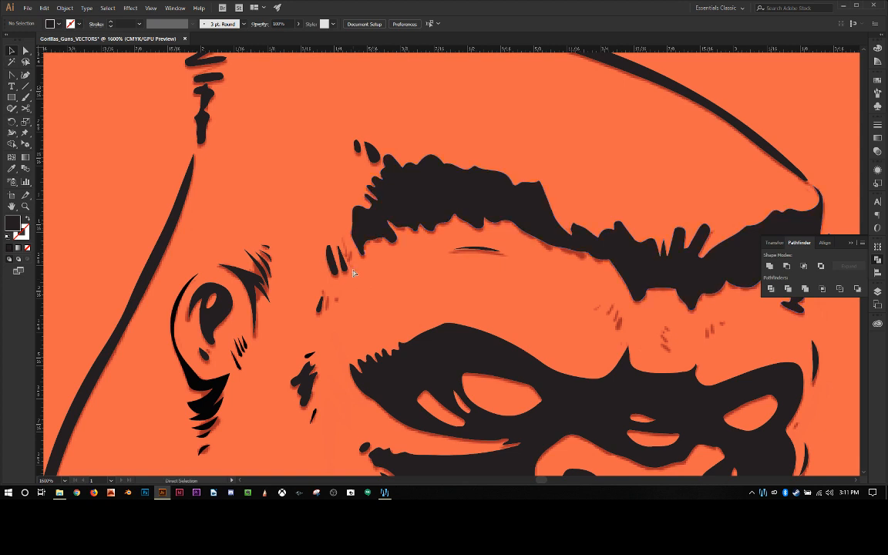
pyautogui.hotkey('ctrl', '=')
pyautogui.hotkey('ctrl', '=')
pyautogui.hotkey('ctrl', '=')
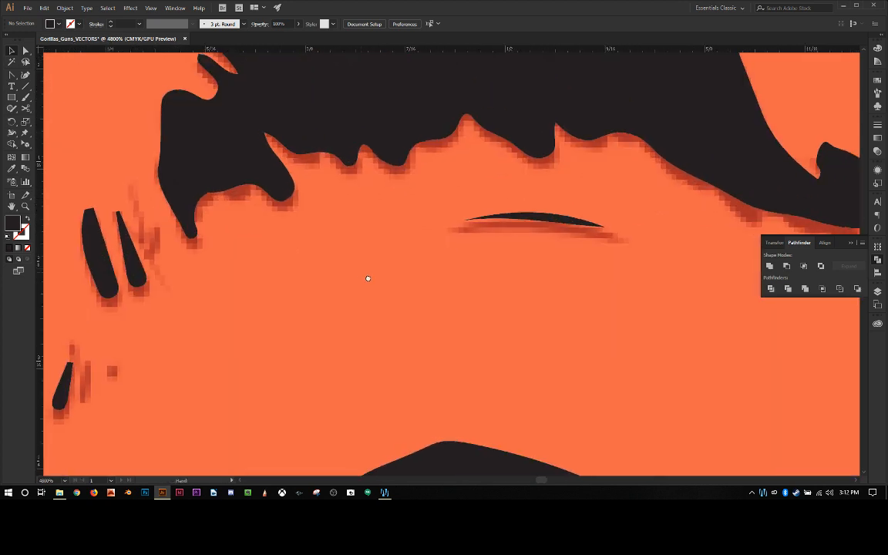
pyautogui.moveTo(368, 279); pyautogui.dragTo(629, 298)
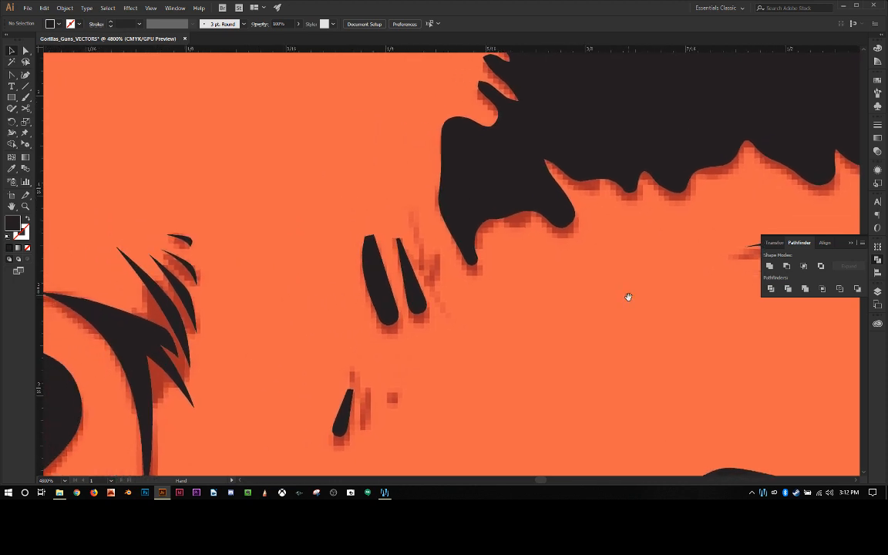
pyautogui.click(409, 290)
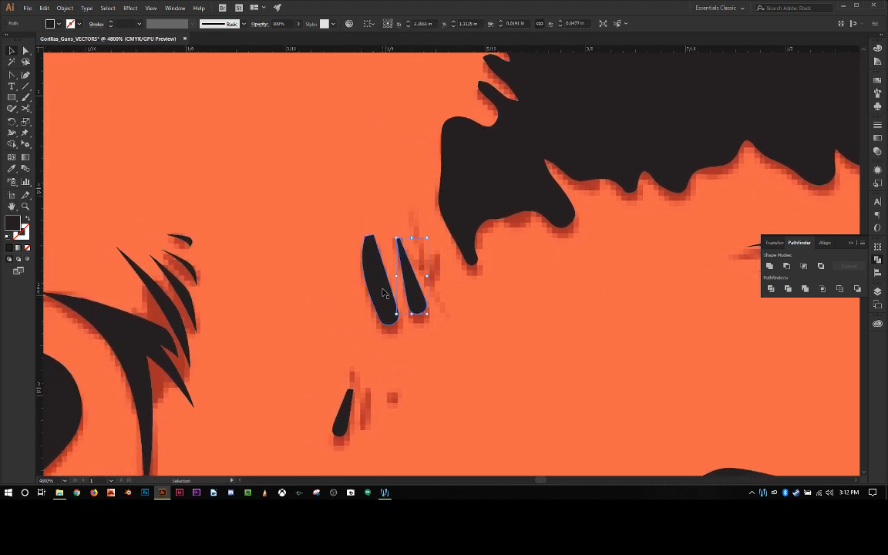
pyautogui.keyDown('shift'); pyautogui.click(384, 293); pyautogui.keyUp('shift')
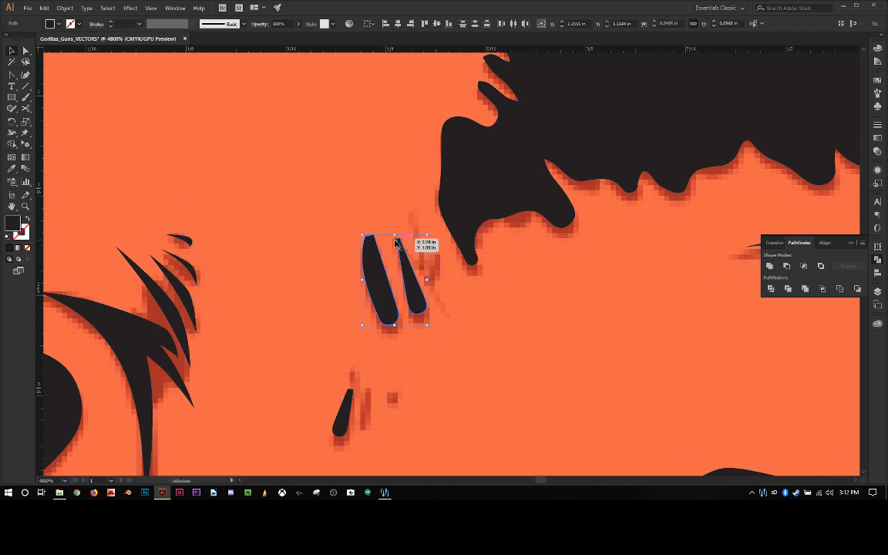
pyautogui.press('Delete')
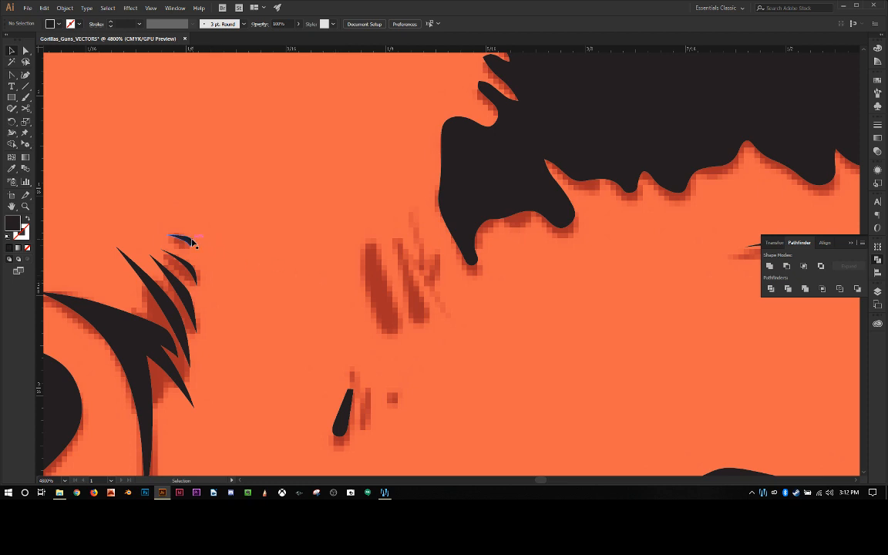
# Step: Duplicate the smallest curved sliver beside the ear and enlarge the copy to about 0.07 in wide over the faded marks beside the hairline
pyautogui.click(192, 242)
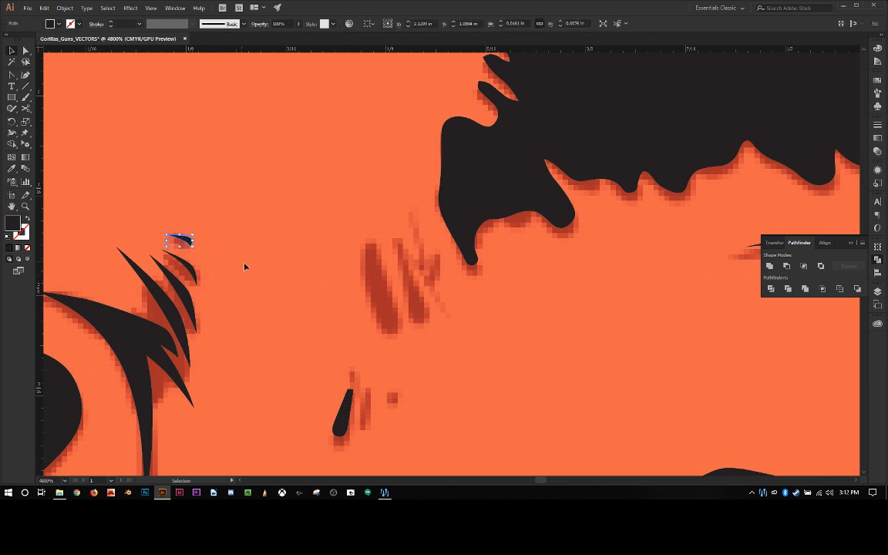
pyautogui.press('a')
pyautogui.hotkey('ctrl', 'v')
pyautogui.moveTo(434, 258); pyautogui.dragTo(343, 214)
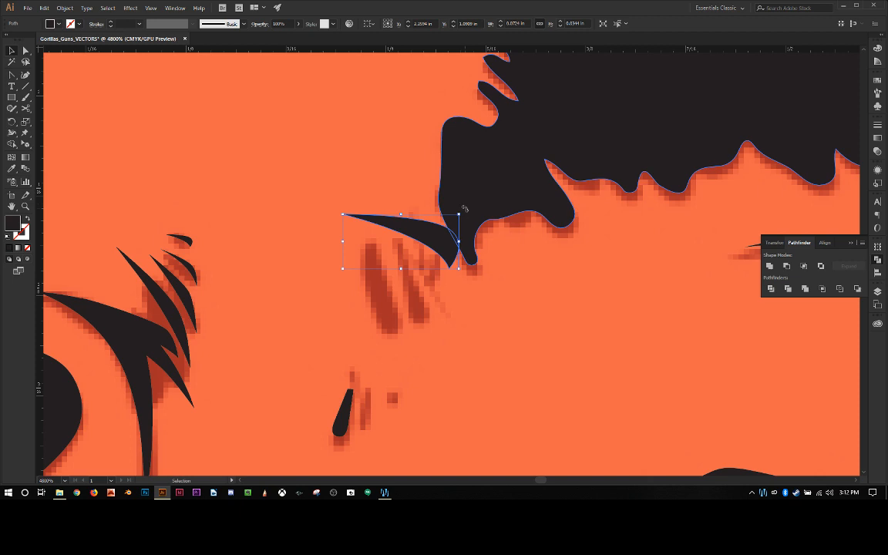
# Step: Rotate the enlarged sliver to a steeper slope over the faded marks beside the hairline, and reflect it across the vertical axis
pyautogui.moveTo(465, 209); pyautogui.dragTo(528, 246)
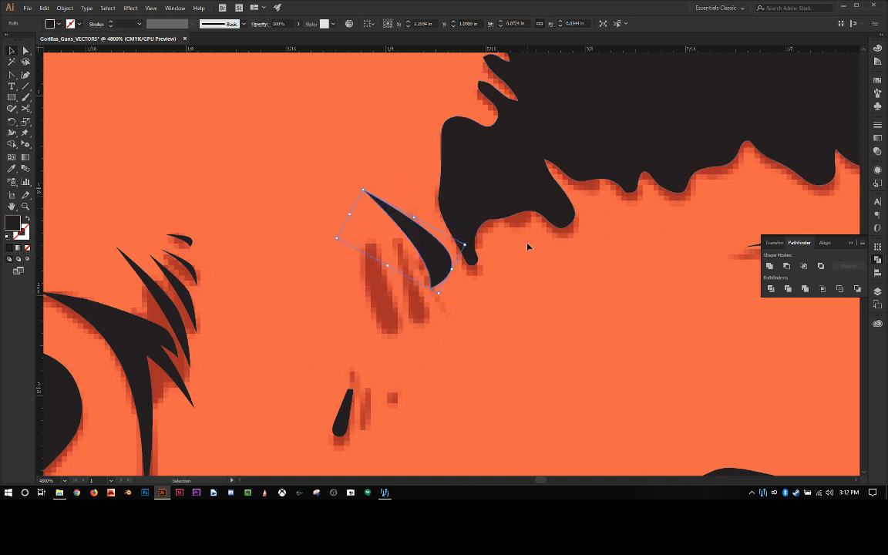
pyautogui.moveTo(436, 257); pyautogui.dragTo(417, 299)
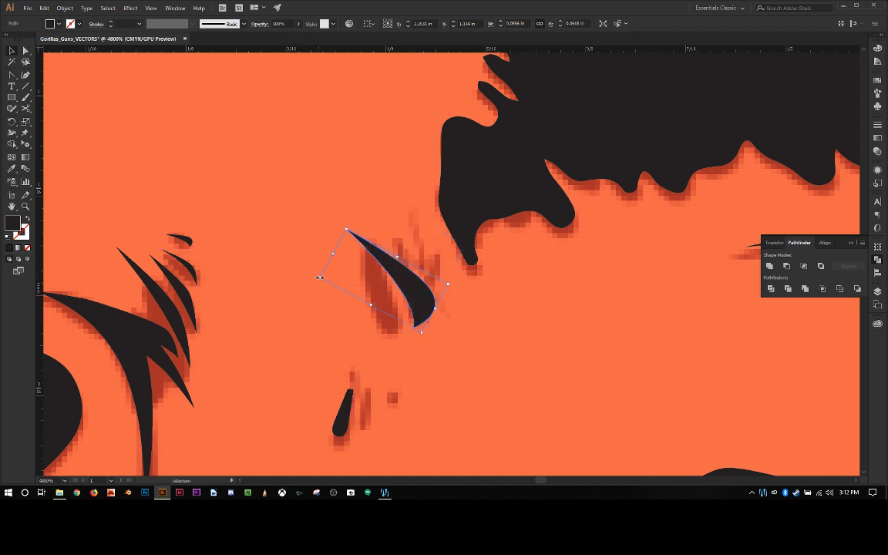
pyautogui.moveTo(320, 277)
pyautogui.mouseDown()
pyautogui.moveTo(506, 276)
pyautogui.moveTo(511, 253)
pyautogui.moveTo(506, 260)
pyautogui.moveTo(463, 244)
pyautogui.moveTo(455, 205)
pyautogui.moveTo(324, 284)
pyautogui.mouseUp()
pyautogui.click(65, 8)
pyautogui.moveTo(147, 19)
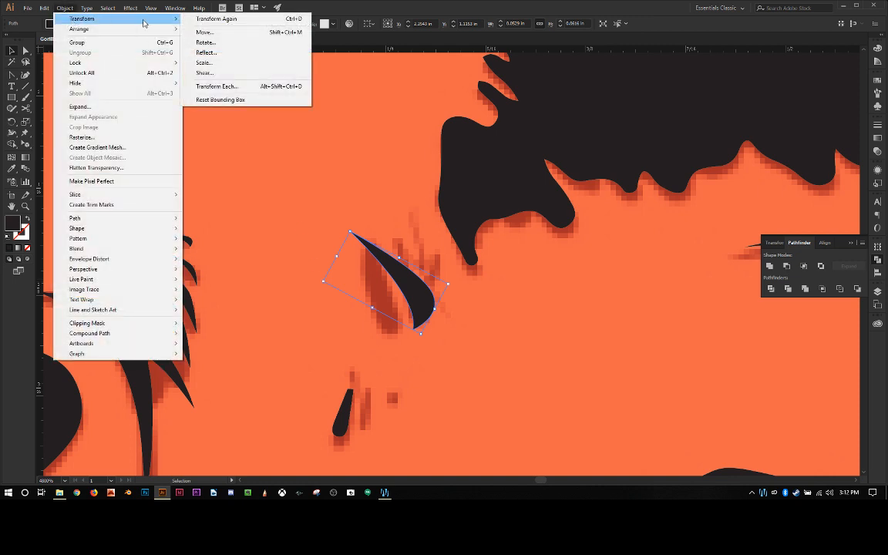
pyautogui.click(202, 52)
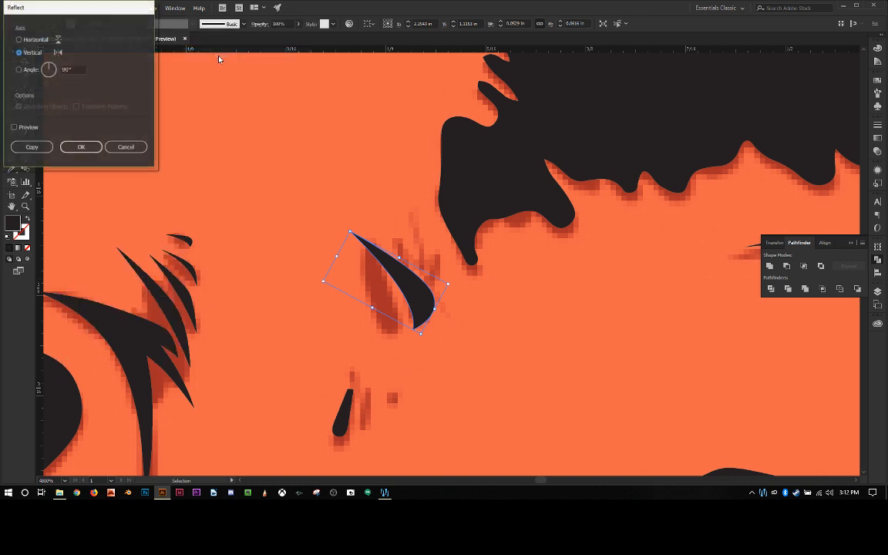
pyautogui.click(81, 147)
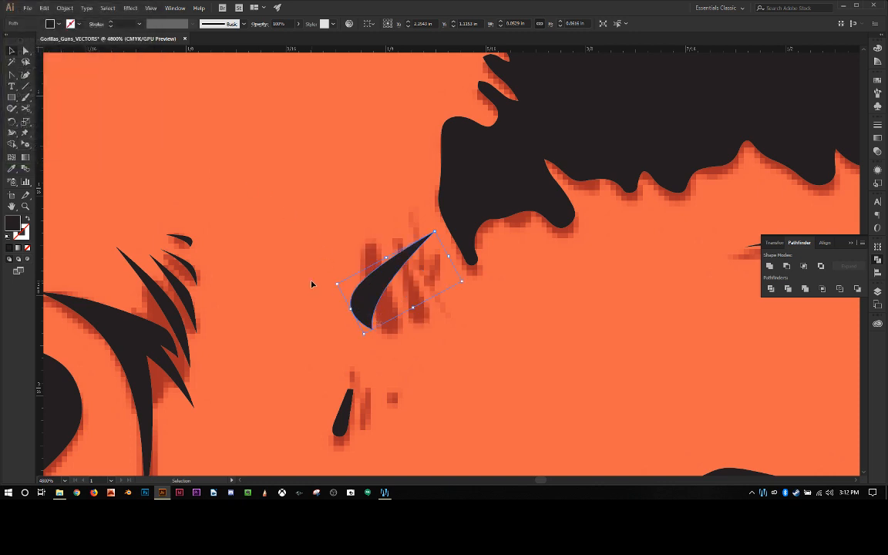
# Step: Rotate and resize the mirrored sliver to stand nearly upright over the faded mark farthest from the hairline, and deselect it
pyautogui.moveTo(334, 283); pyautogui.dragTo(379, 324)
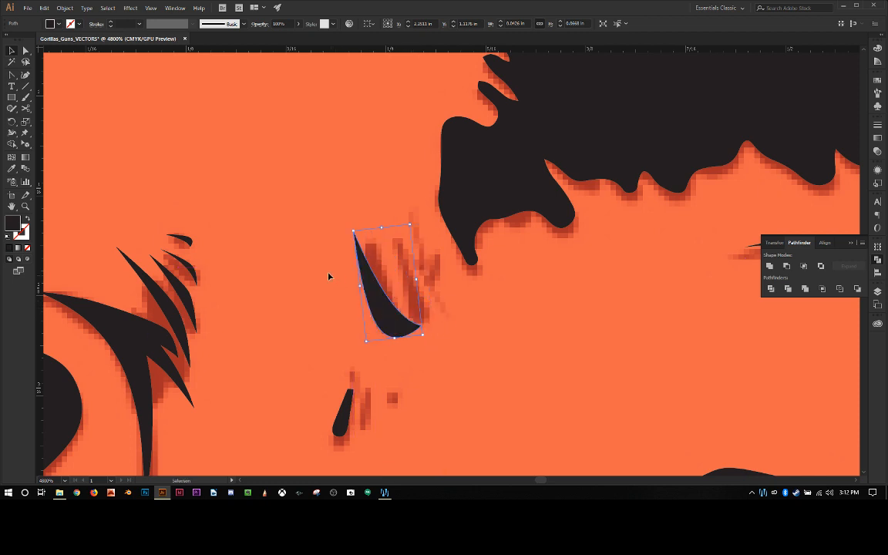
pyautogui.moveTo(349, 228); pyautogui.dragTo(363, 225)
pyautogui.moveTo(377, 305); pyautogui.dragTo(381, 300)
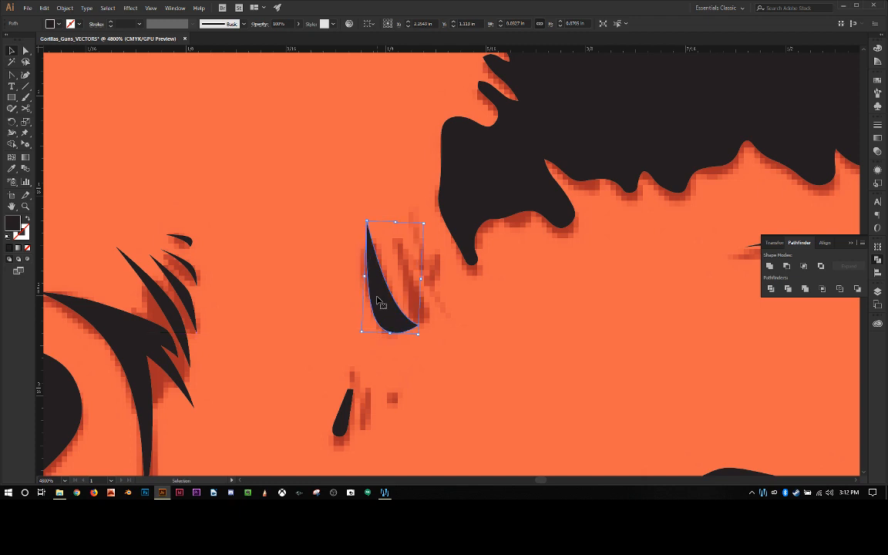
pyautogui.moveTo(423, 223); pyautogui.dragTo(414, 231)
pyautogui.click(294, 258)
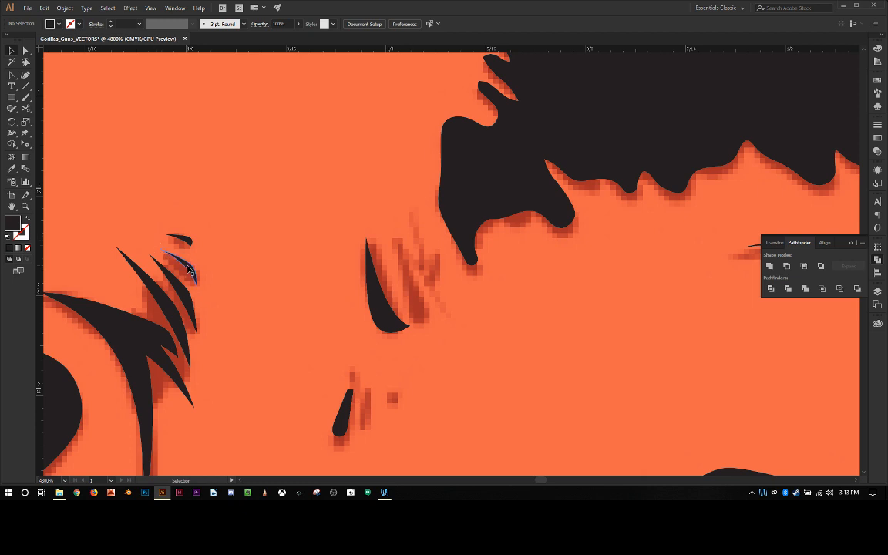
# Step: Duplicate the medium-length sliver beside the ear next to the hairline's lower corner, and reflect the copy across the vertical axis
pyautogui.press('a')
pyautogui.click(185, 294)
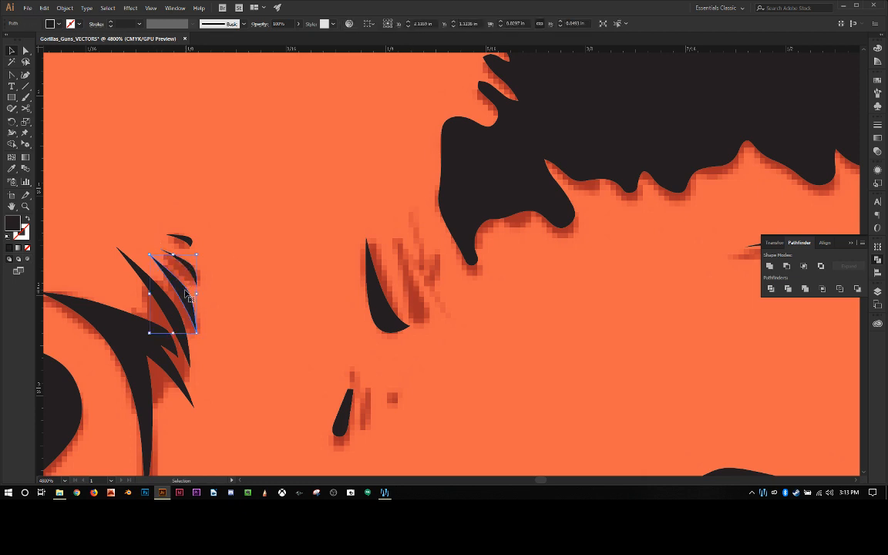
pyautogui.press('v')
pyautogui.hotkey('ctrl', 'c')
pyautogui.hotkey('ctrl', 'v')
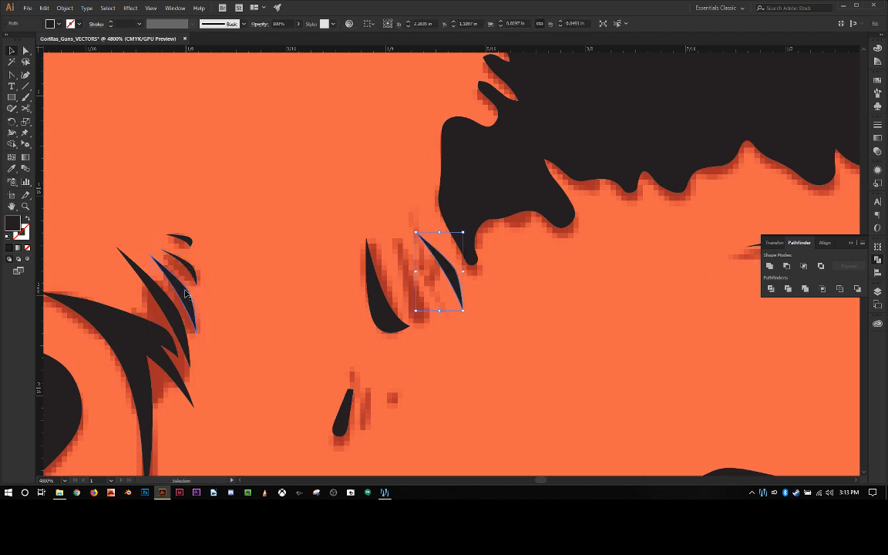
pyautogui.click(65, 7)
pyautogui.moveTo(85, 19)
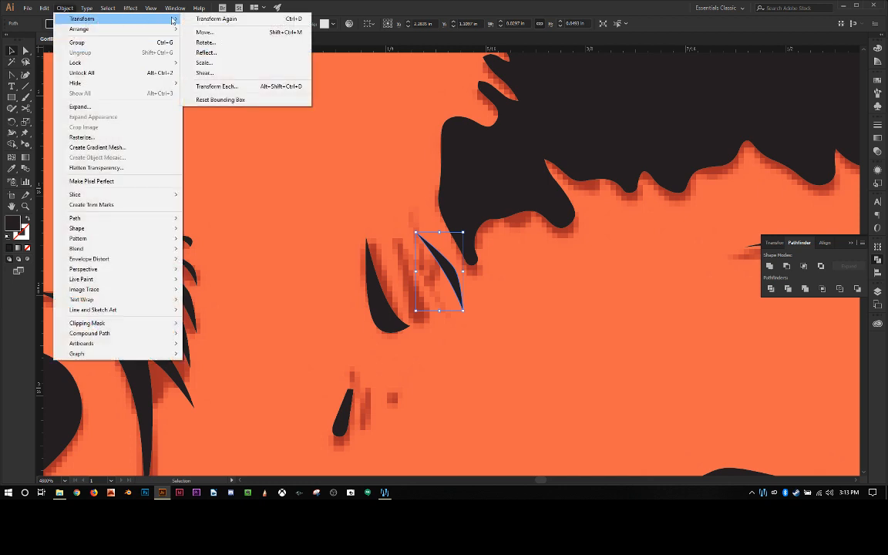
pyautogui.click(206, 53)
pyautogui.click(79, 144)
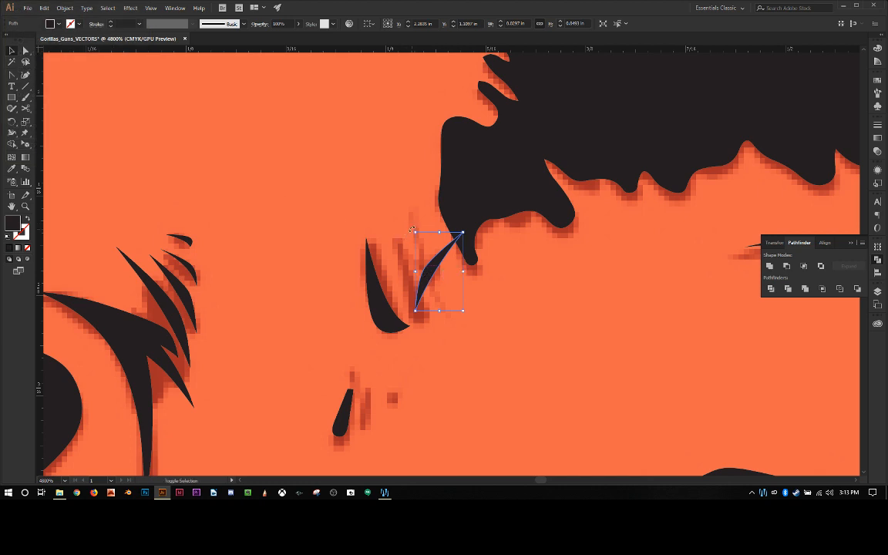
# Step: Rotate and move the second mirrored sliver over the middle faded mark so it runs alongside the first, and deselect it
pyautogui.moveTo(413, 230); pyautogui.dragTo(385, 247)
pyautogui.moveTo(431, 274); pyautogui.dragTo(405, 282)
pyautogui.click(327, 191)
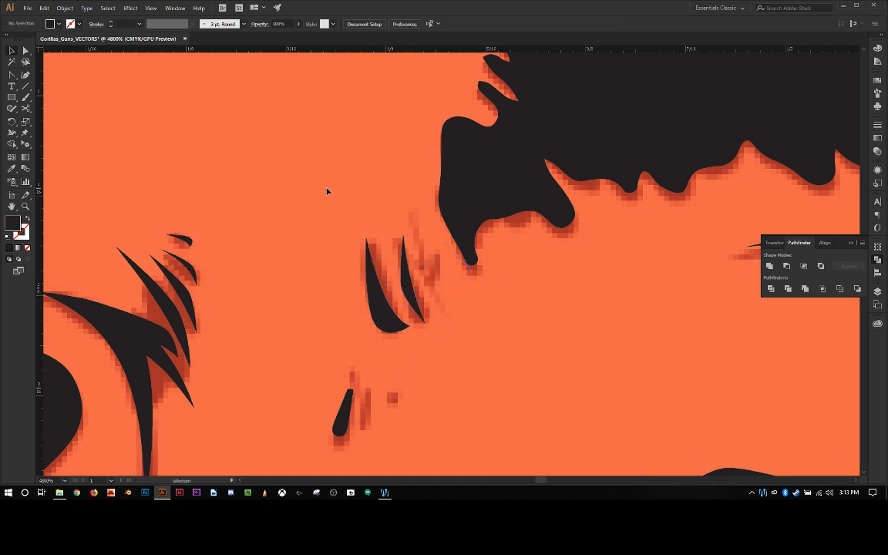
pyautogui.click(410, 293)
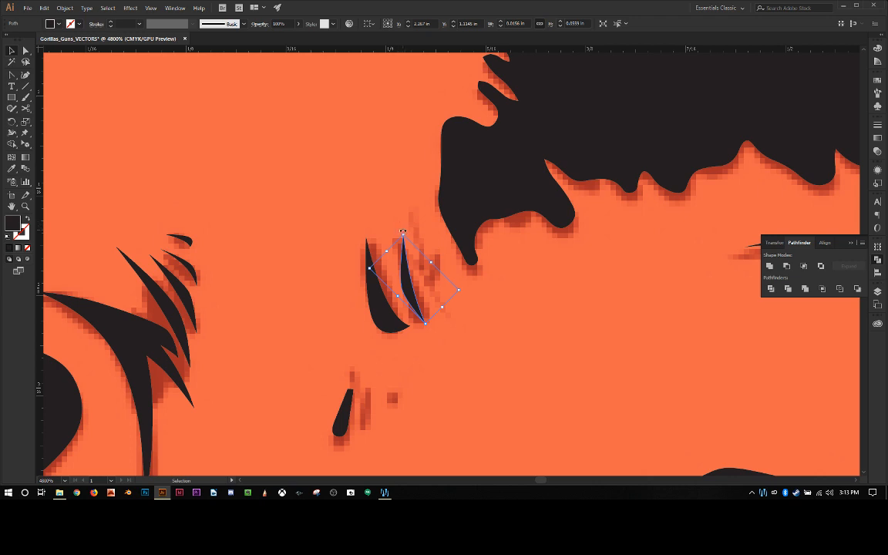
pyautogui.moveTo(402, 232); pyautogui.dragTo(393, 233)
pyautogui.click(364, 206)
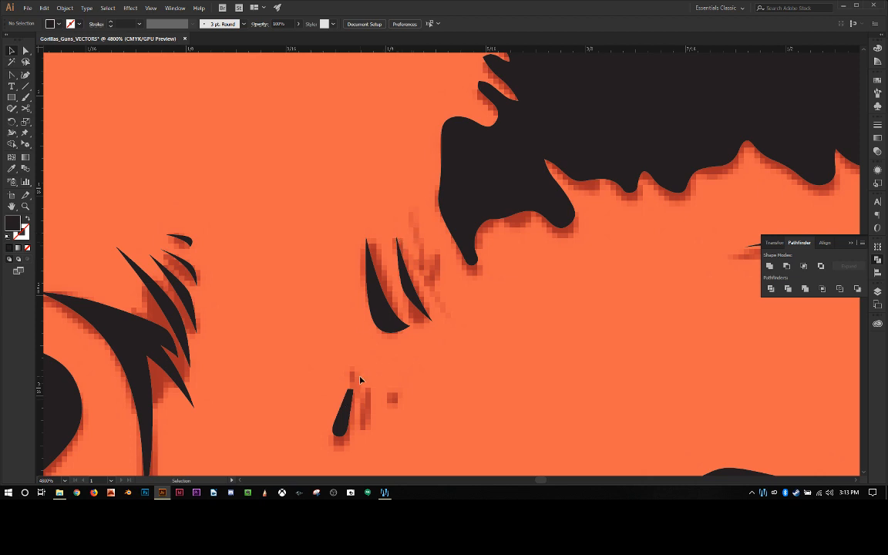
# Step: Duplicate the short curved sliver beside the ear onto the hairline's lower corner, and reflect the copy across the vertical axis
pyautogui.scroll(-3, 361, 344)
pyautogui.scroll(4, 361, 340)
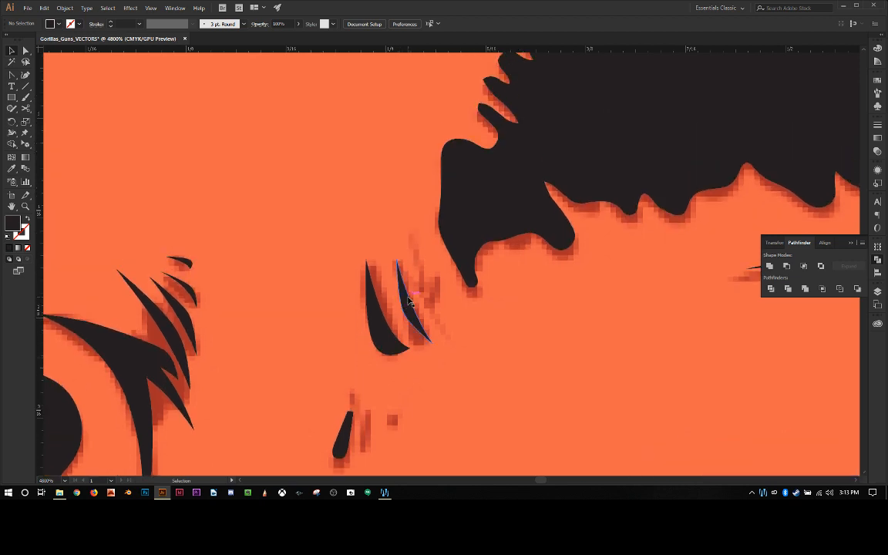
pyautogui.click(192, 292)
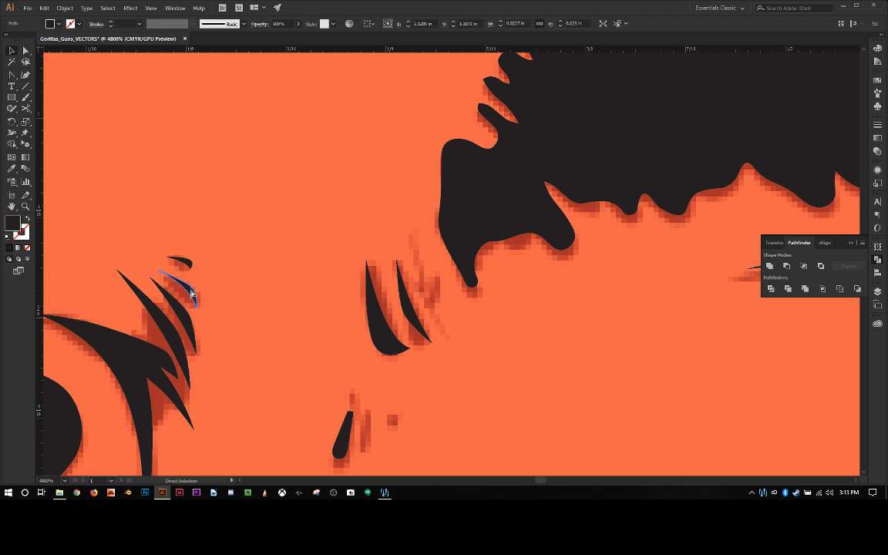
pyautogui.moveTo(192, 292); pyautogui.dragTo(460, 270)
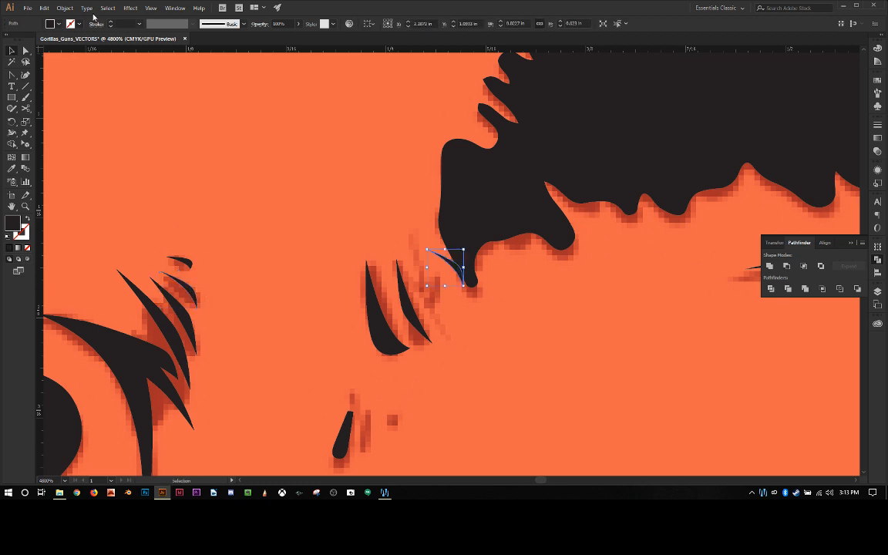
pyautogui.click(65, 8)
pyautogui.moveTo(159, 19)
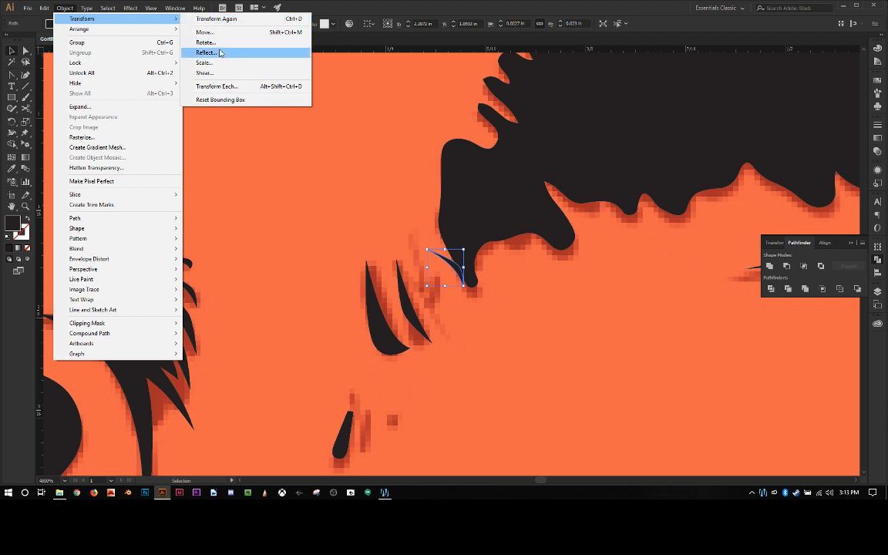
pyautogui.click(218, 52)
pyautogui.press('Return')
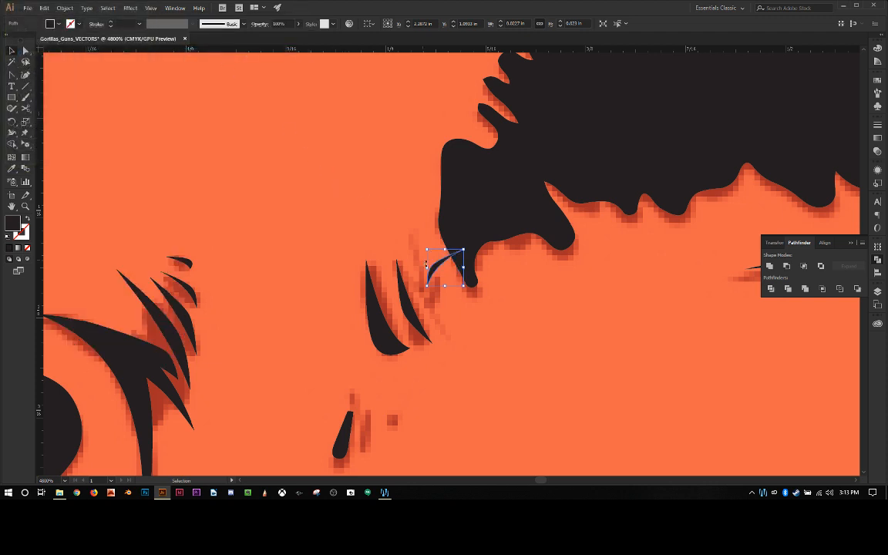
# Step: Rotate and stretch the short mirrored sliver to about 0.04 in tall over the faded mark nearest the hairline, and deselect it
pyautogui.moveTo(423, 244); pyautogui.dragTo(424, 294)
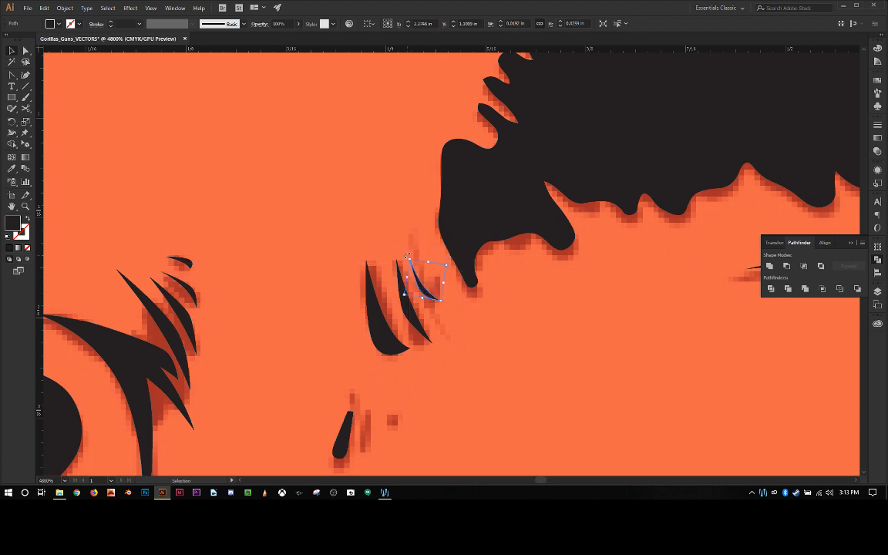
pyautogui.moveTo(408, 256)
pyautogui.mouseDown()
pyautogui.moveTo(423, 259)
pyautogui.moveTo(418, 266)
pyautogui.moveTo(401, 239)
pyautogui.mouseUp()
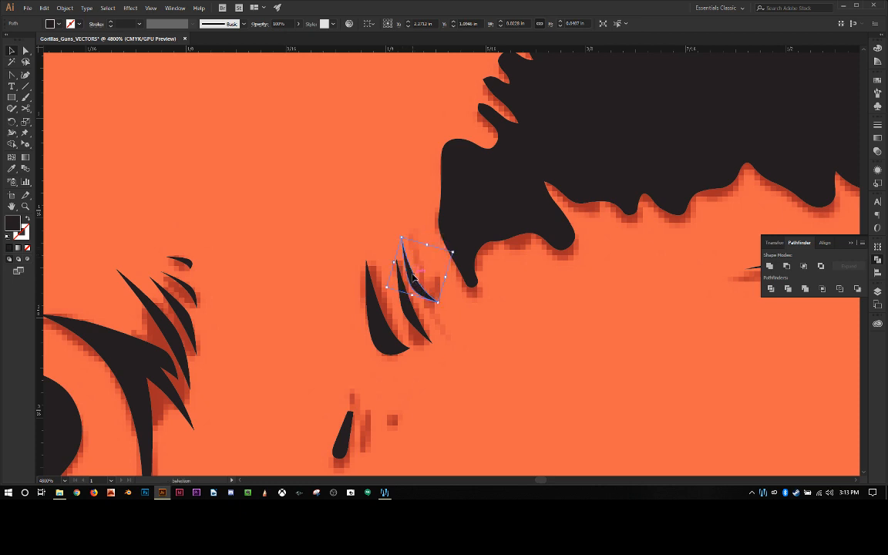
pyautogui.moveTo(414, 277); pyautogui.dragTo(422, 279)
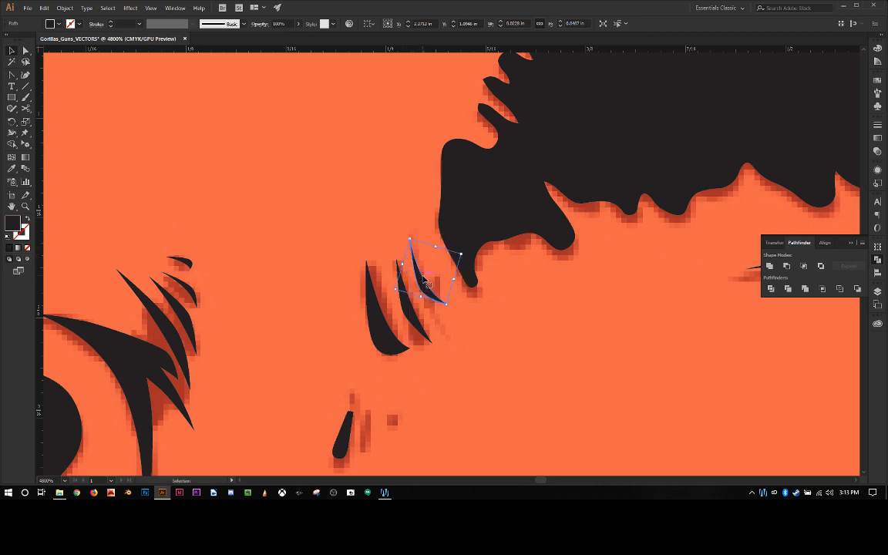
pyautogui.click(385, 227)
# Step: Compare the three new slivers with the rest of the gorilla head and look for the next rounded stroke
pyautogui.scroll(-5, 467, 231)
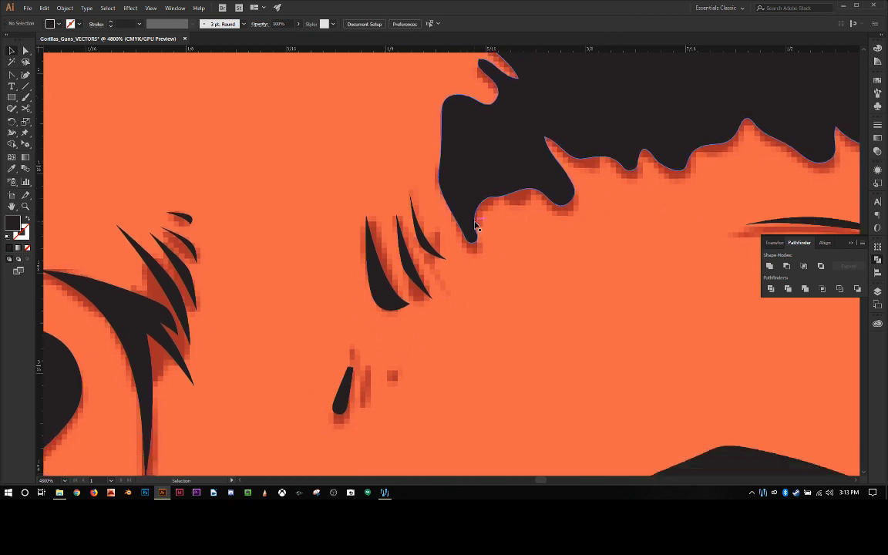
pyautogui.scroll(-1, 521, 252)
pyautogui.scroll(12, 521, 252)
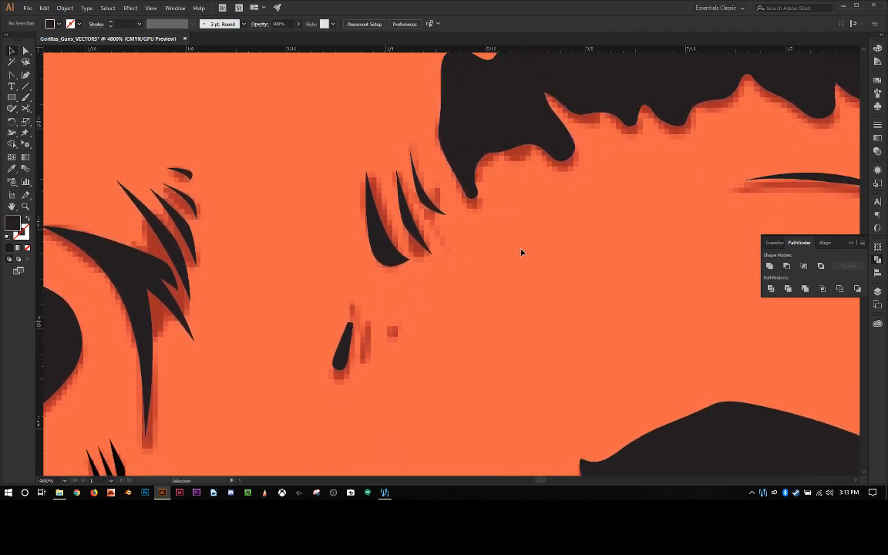
pyautogui.scroll(-6, 522, 252)
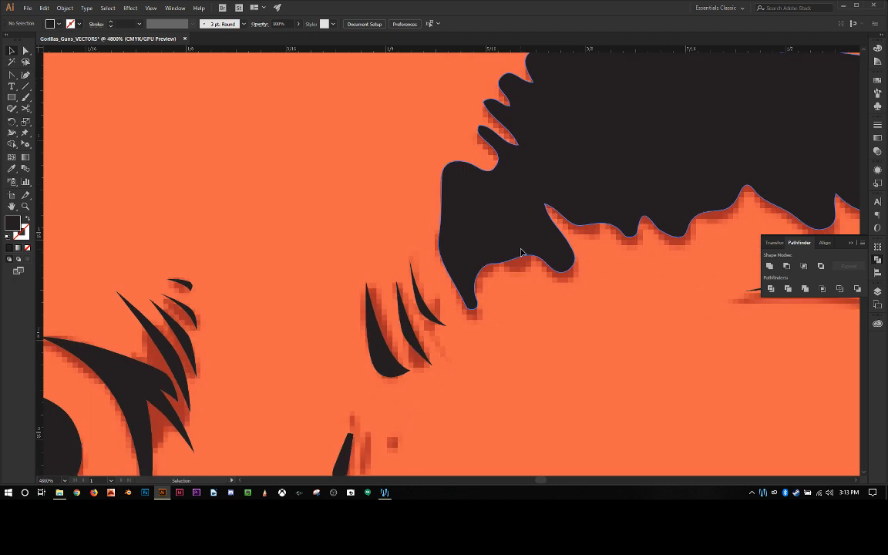
pyautogui.scroll(-6, 523, 253)
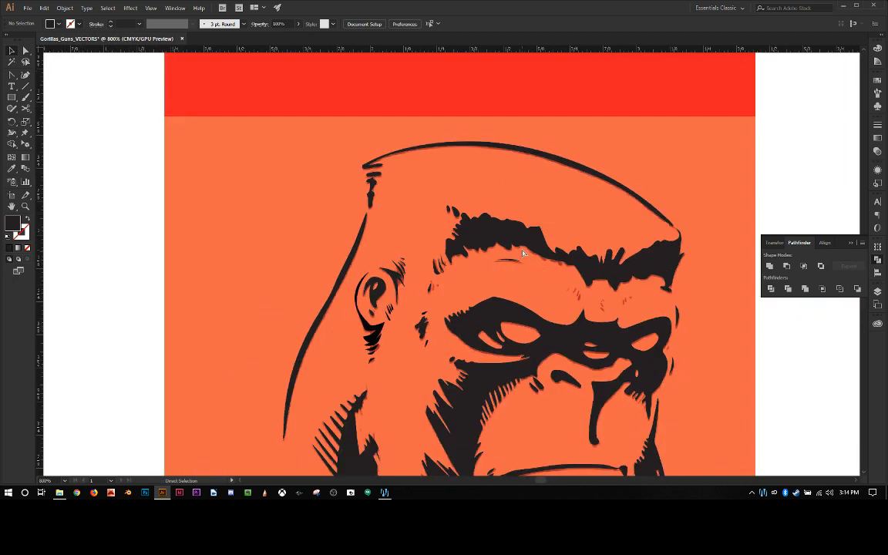
pyautogui.scroll(3, 522, 253)
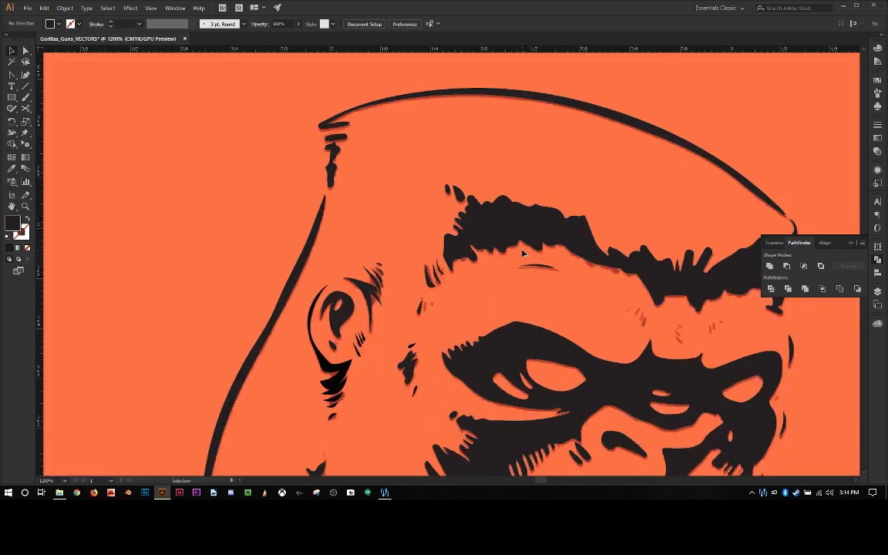
pyautogui.scroll(-1, 417, 266)
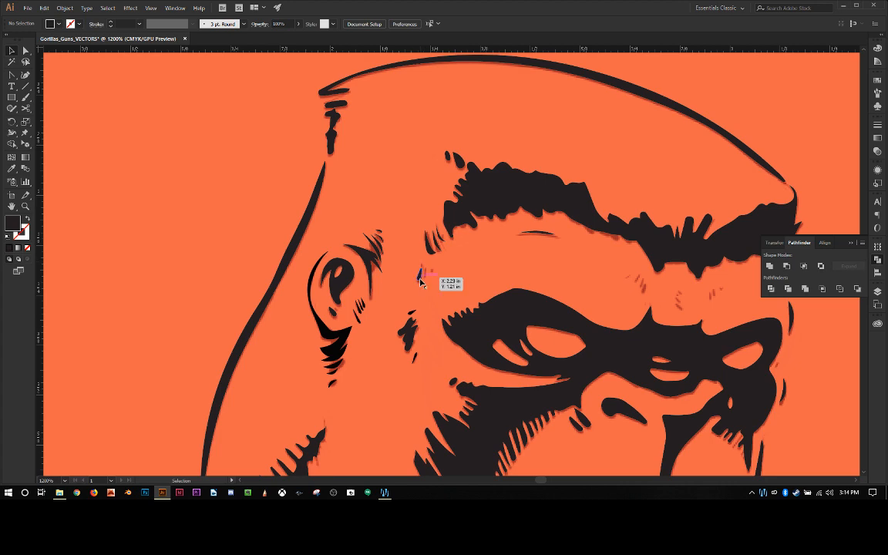
# Step: Stretch the teardrop stroke below the new slivers upward to about 0.05 in tall, and delete its extra upper anchor point
pyautogui.scroll(1, 420, 282)
pyautogui.scroll(4, 420, 282)
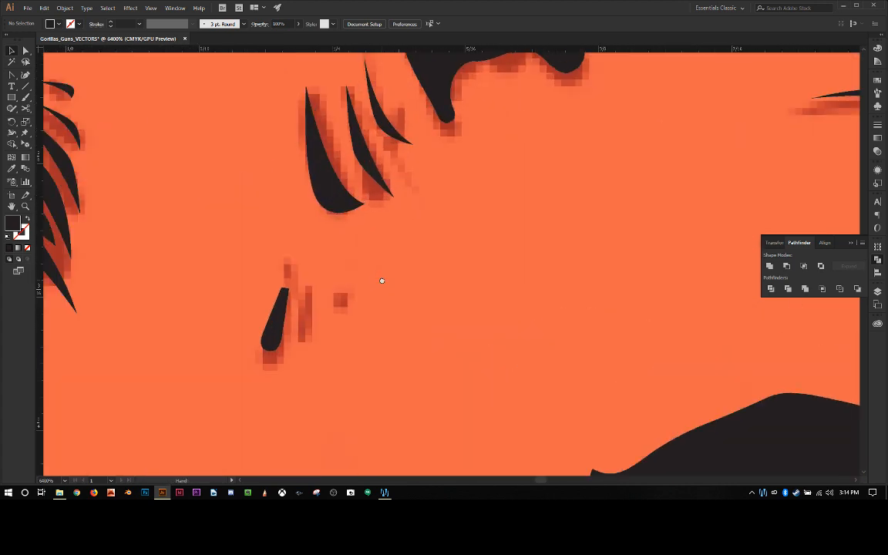
pyautogui.moveTo(382, 280); pyautogui.dragTo(572, 271)
pyautogui.click(474, 308)
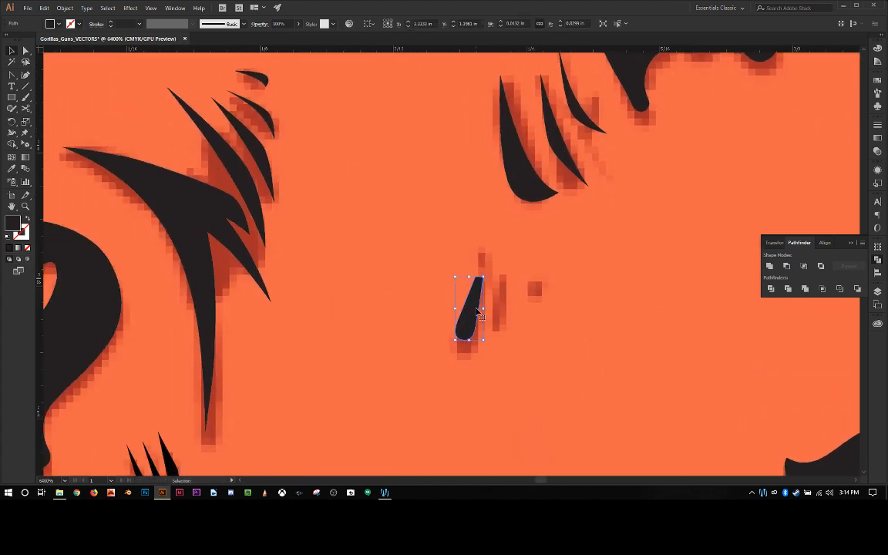
pyautogui.press('a')
pyautogui.moveTo(484, 283); pyautogui.dragTo(481, 247)
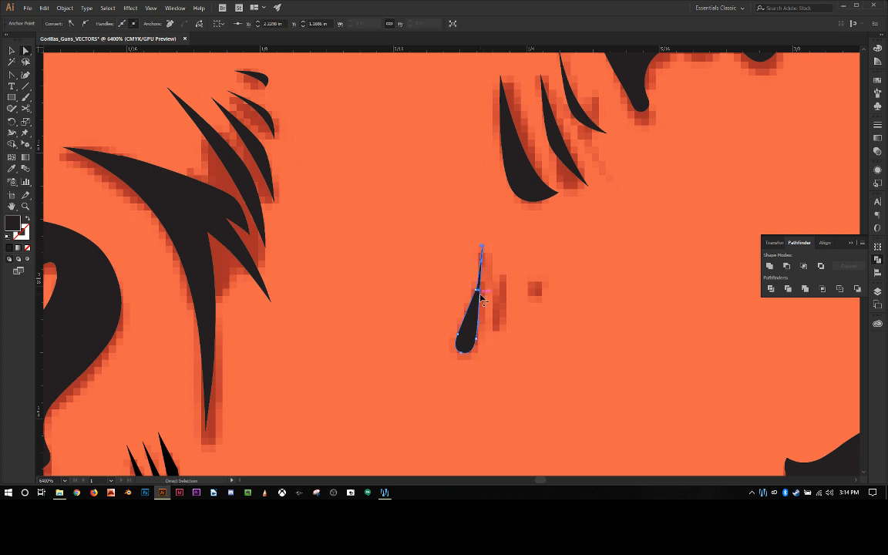
pyautogui.press('-')
pyautogui.click(479, 294)
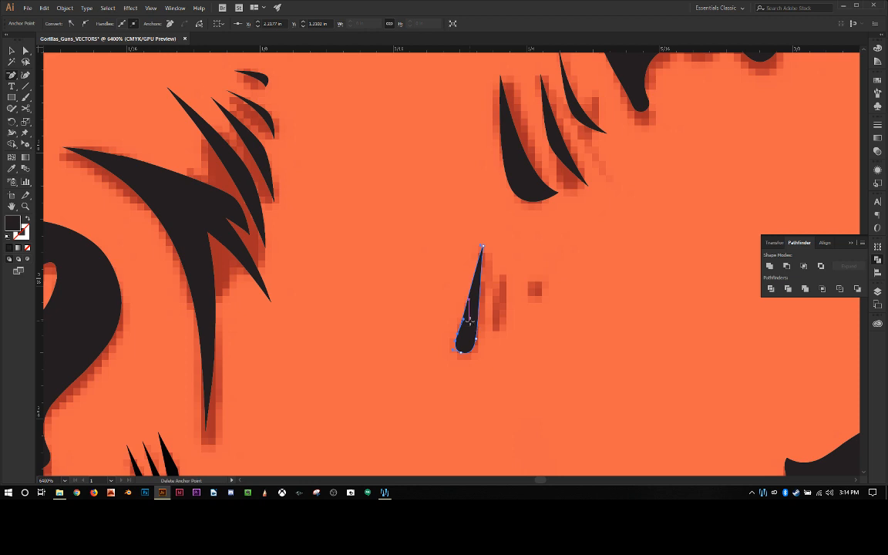
# Step: Convert the teardrop's top anchor and adjust its handles so both sides curve into a sharp tip
pyautogui.press('c')
pyautogui.hotkey('shift', 'c')
pyautogui.moveTo(483, 248)
pyautogui.mouseDown()
pyautogui.moveTo(495, 255)
pyautogui.moveTo(488, 266)
pyautogui.mouseUp()
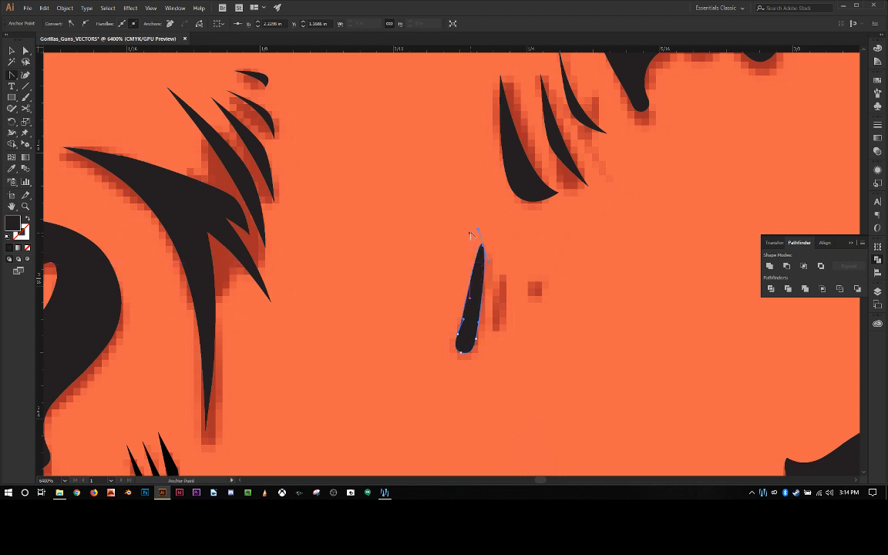
pyautogui.moveTo(478, 229); pyautogui.dragTo(461, 290)
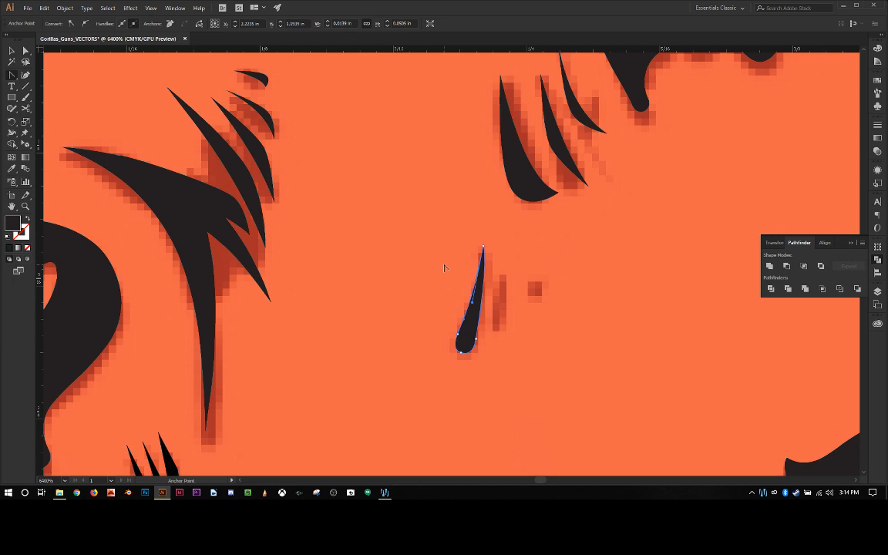
# Step: Duplicate the sharpened teardrop stroke and place the copy over the narrow faded mark beside it
pyautogui.click(13, 52)
pyautogui.click(308, 232)
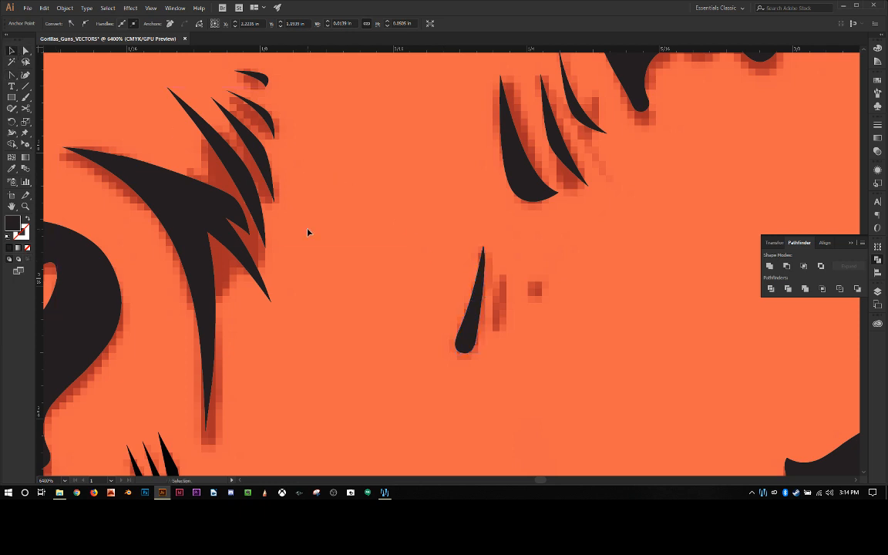
pyautogui.click(463, 341)
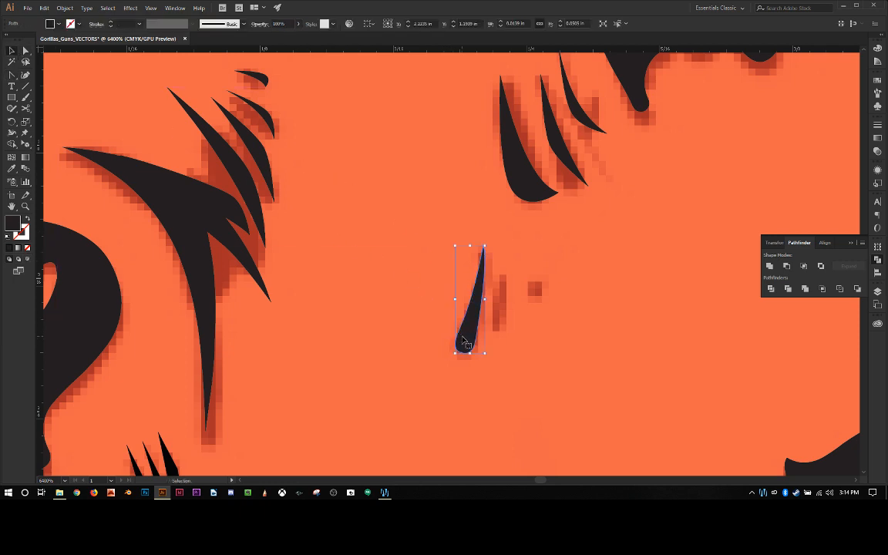
pyautogui.hotkey('ctrl', 'c')
pyautogui.hotkey('ctrl', 'v')
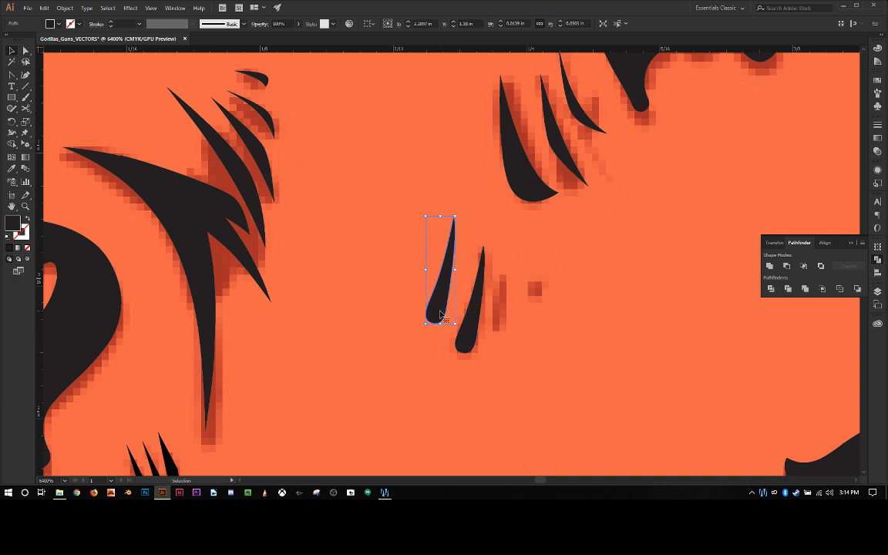
pyautogui.moveTo(443, 317); pyautogui.dragTo(507, 326)
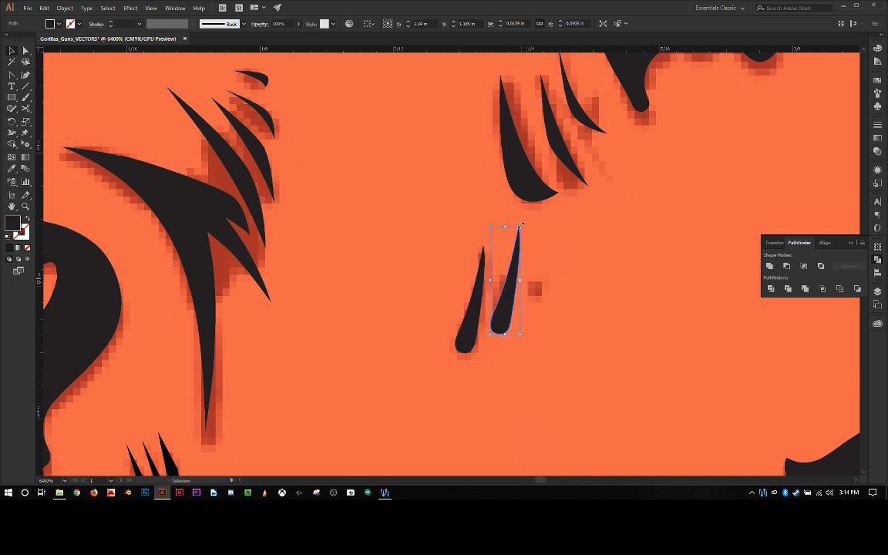
# Step: Shrink and rotate the teardrop copy to about 0.03 in tall so it covers the narrow faded mark, and deselect it
pyautogui.moveTo(521, 225); pyautogui.dragTo(507, 263)
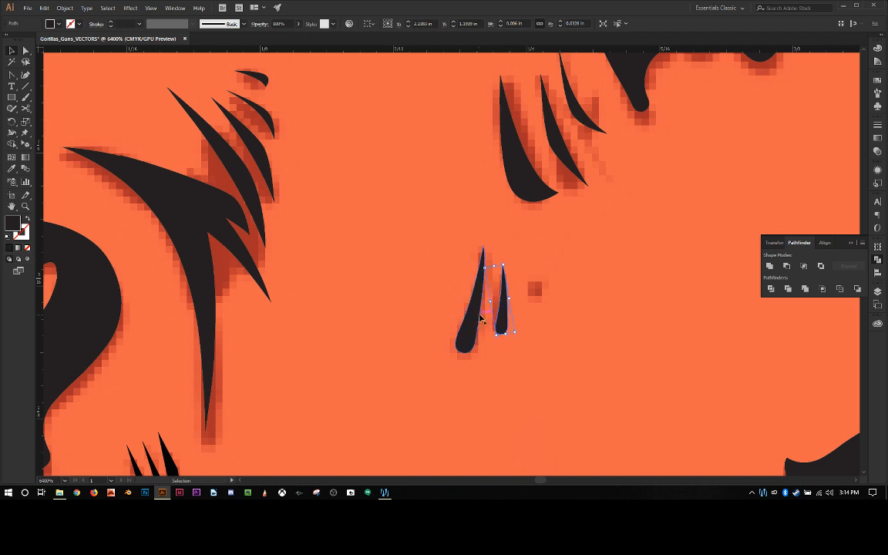
pyautogui.moveTo(498, 327); pyautogui.dragTo(501, 329)
pyautogui.click(439, 288)
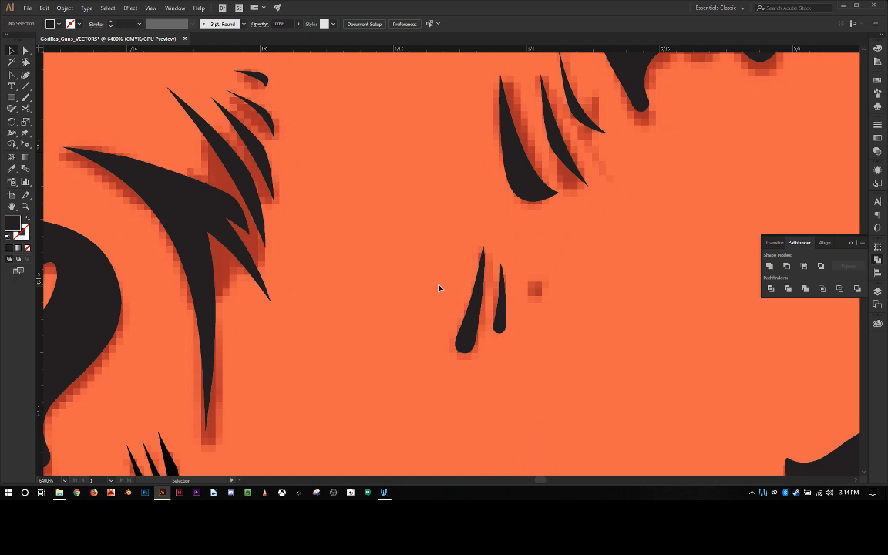
# Step: Draw a small pointed triangle with the Pen tool over the tiny faded square beside the two teardrops
pyautogui.scroll(4, 439, 289)
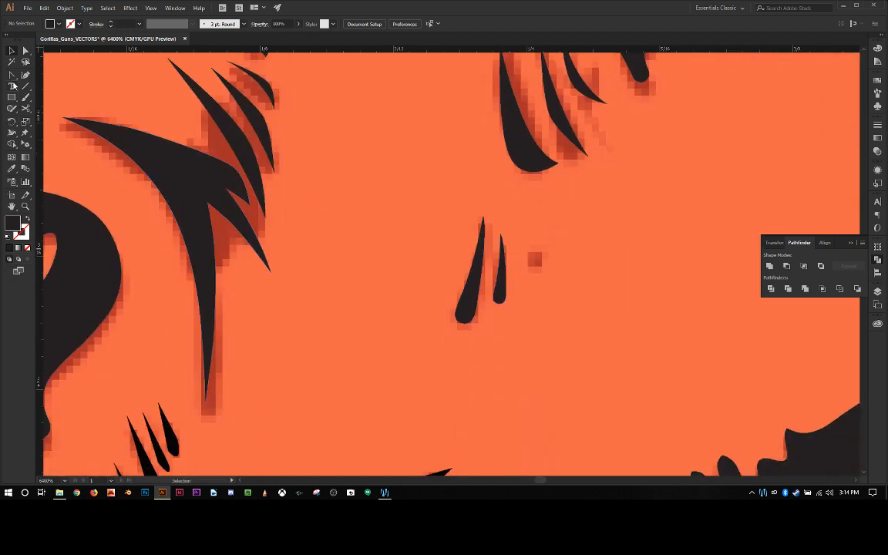
pyautogui.press('p')
pyautogui.click(541, 269)
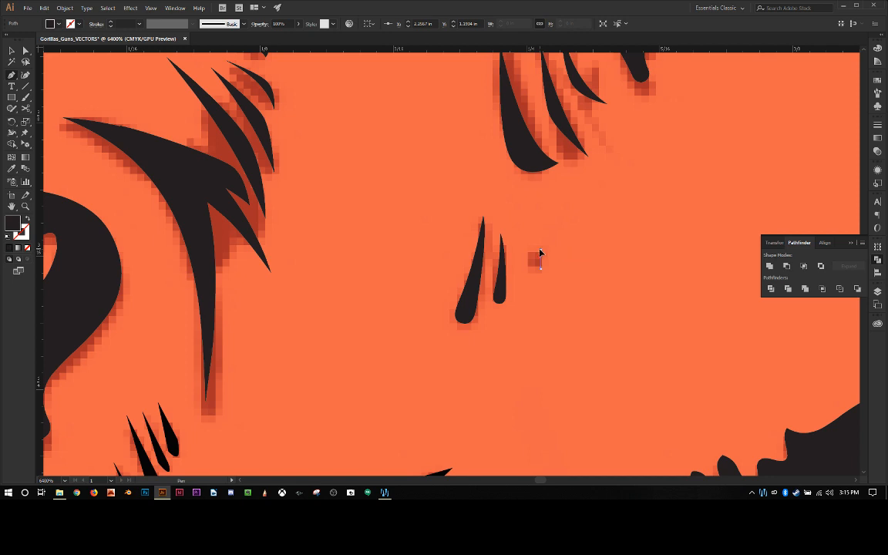
pyautogui.click(540, 251)
pyautogui.click(517, 223)
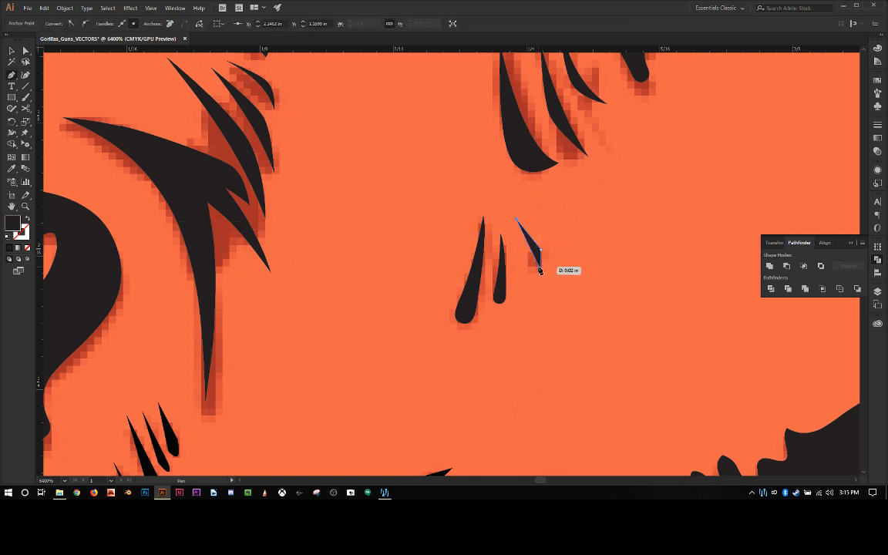
pyautogui.click(542, 269)
# Step: Curve the small triangle's sides into a thin sliver, move it onto the faded square, and deselect it
pyautogui.moveTo(542, 253)
pyautogui.mouseDown()
pyautogui.moveTo(532, 250)
pyautogui.moveTo(538, 254)
pyautogui.mouseUp()
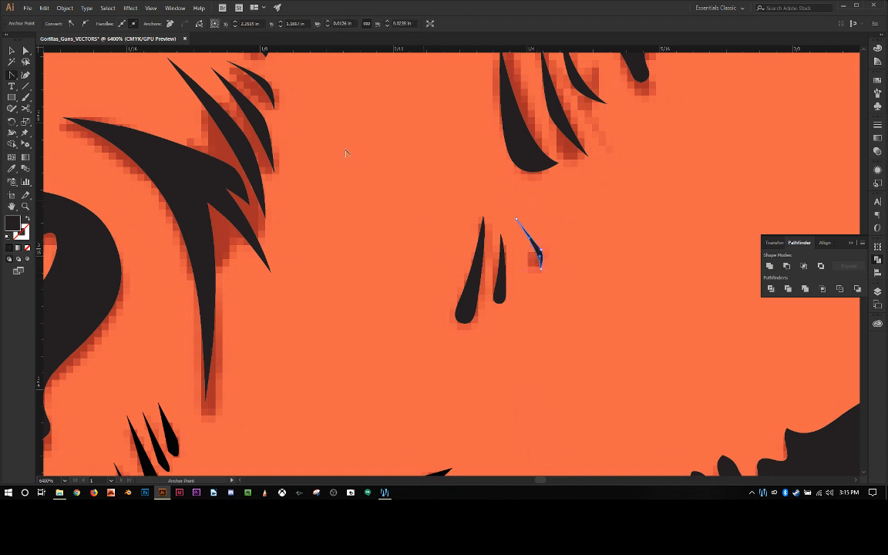
pyautogui.click(11, 49)
pyautogui.moveTo(534, 249); pyautogui.dragTo(528, 248)
pyautogui.click(392, 164)
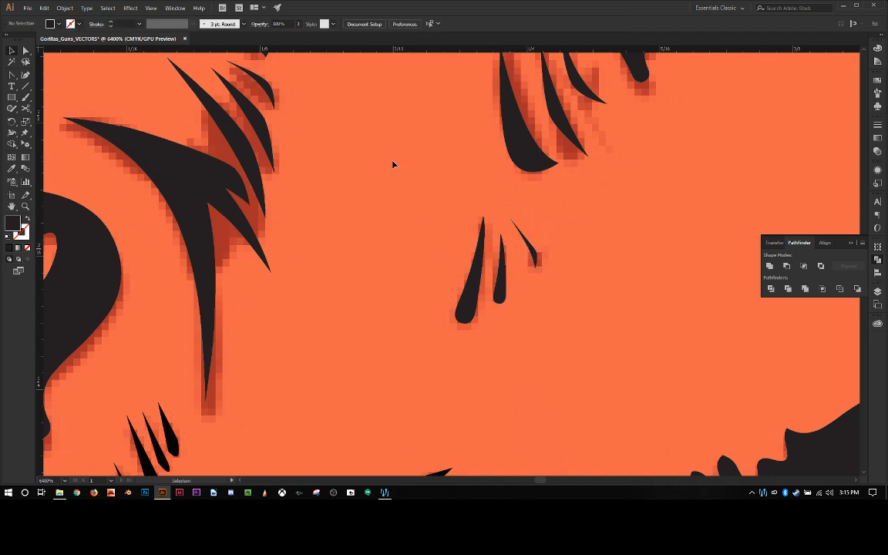
# Step: Compare the three new strokes beside the brow with the surrounding hair marks and the whole gorilla head
pyautogui.scroll(-2, 392, 164)
pyautogui.scroll(2, 393, 164)
pyautogui.scroll(-3, 392, 165)
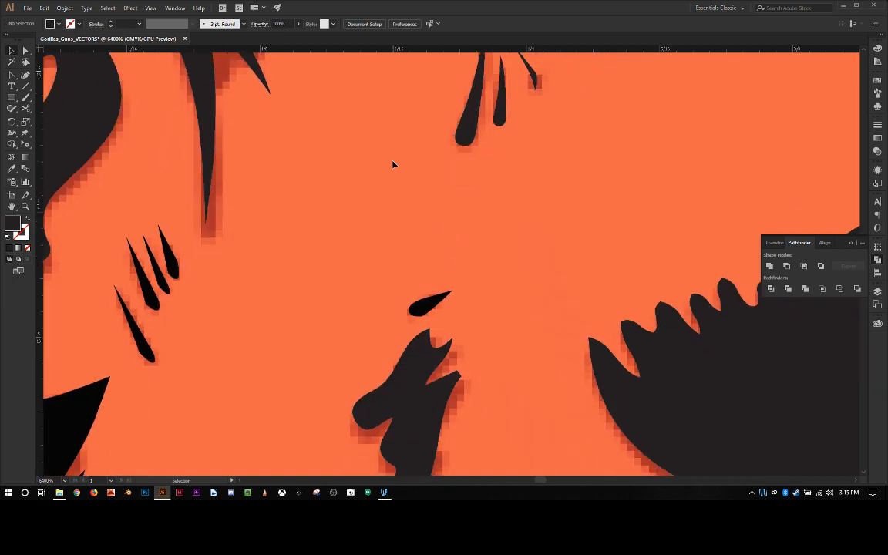
pyautogui.scroll(2, 392, 164)
pyautogui.scroll(-6, 393, 164)
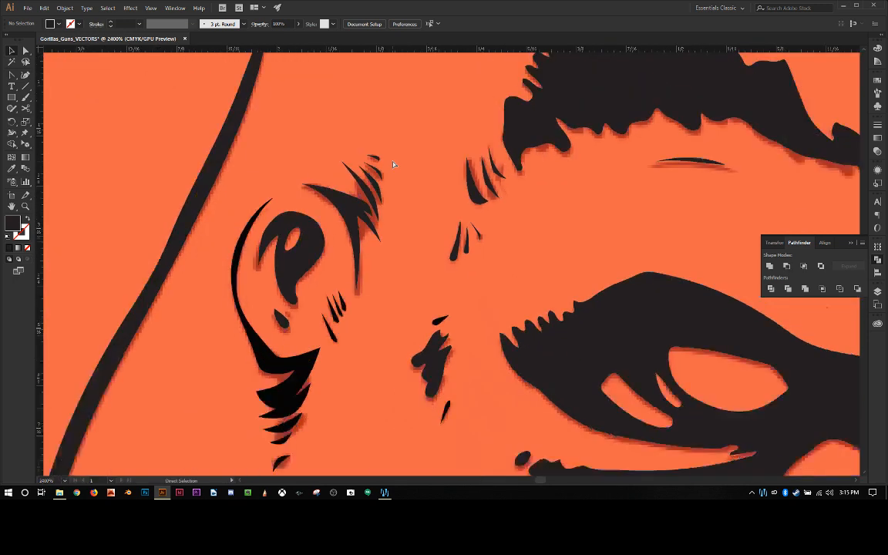
pyautogui.scroll(-2, 392, 164)
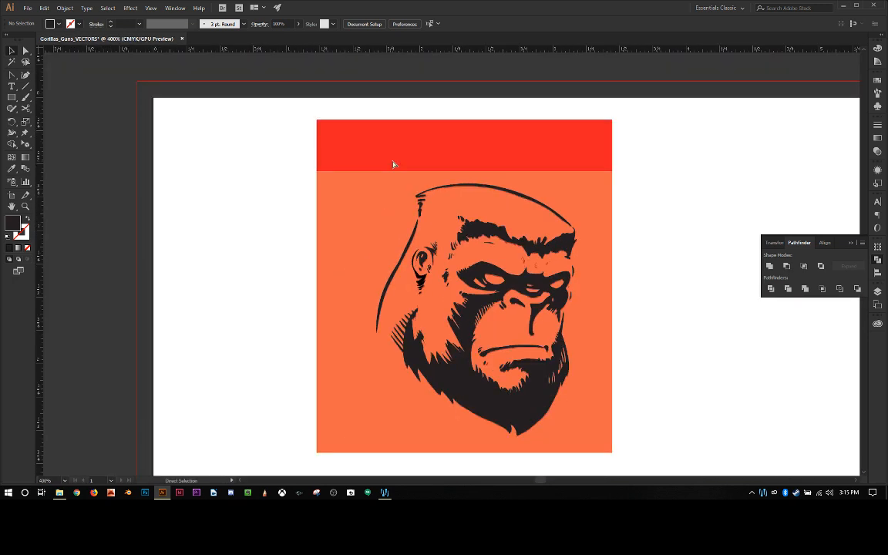
pyautogui.scroll(4, 393, 164)
pyautogui.scroll(1, 393, 165)
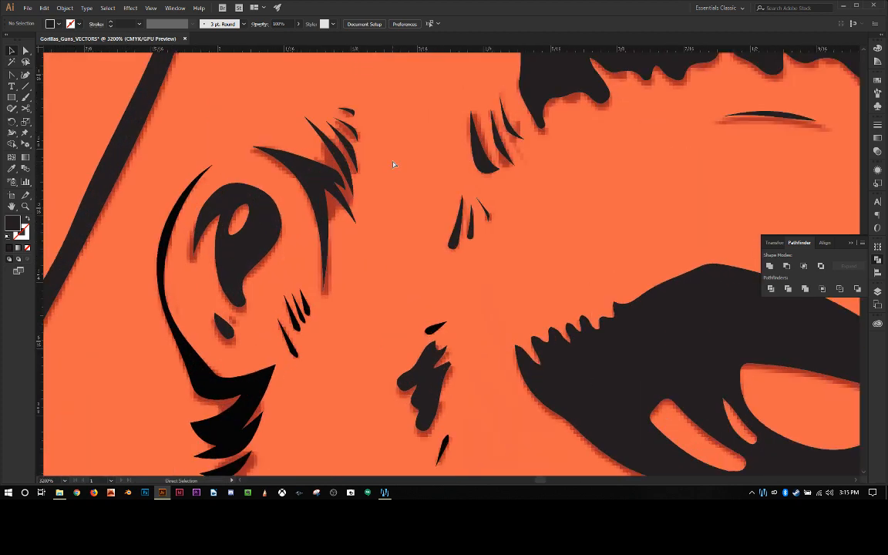
pyautogui.scroll(-6, 392, 164)
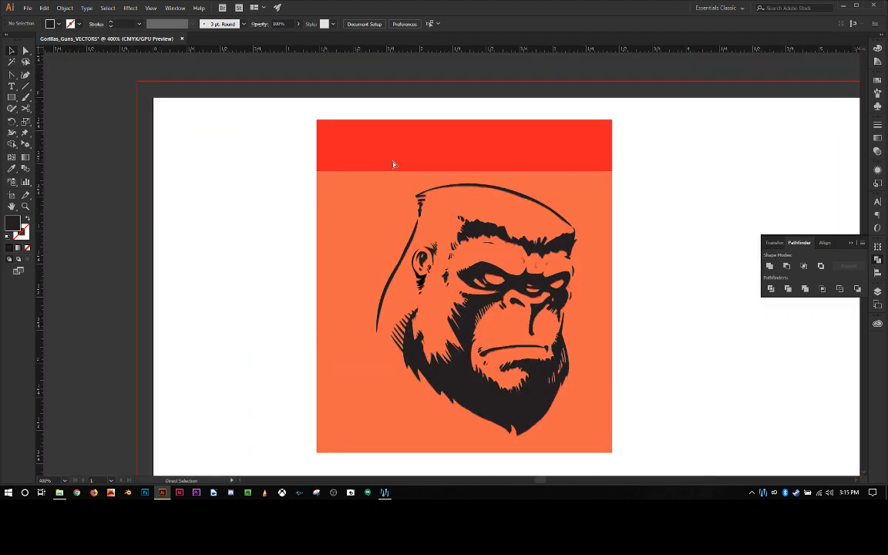
pyautogui.scroll(7, 392, 165)
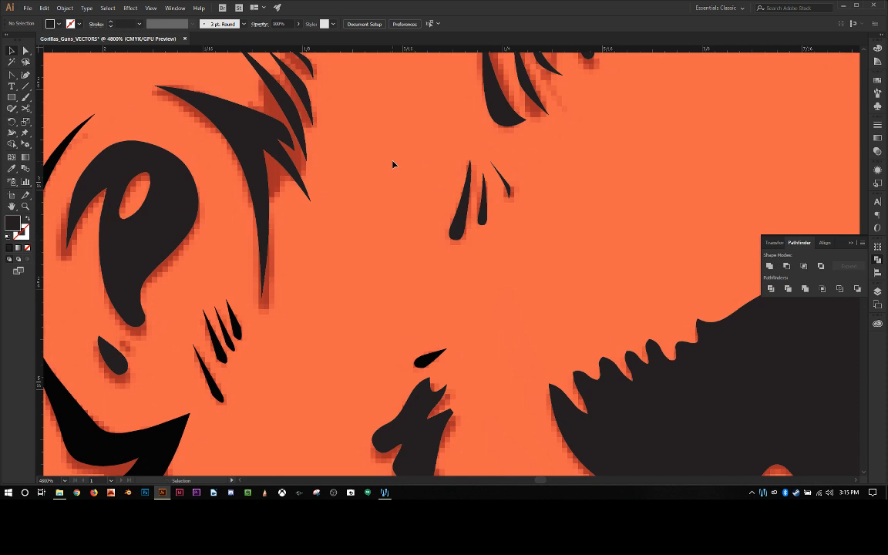
# Step: Rotate the large teardrop slightly more upright and adjust the smaller stroke beside it to match
pyautogui.click(458, 196)
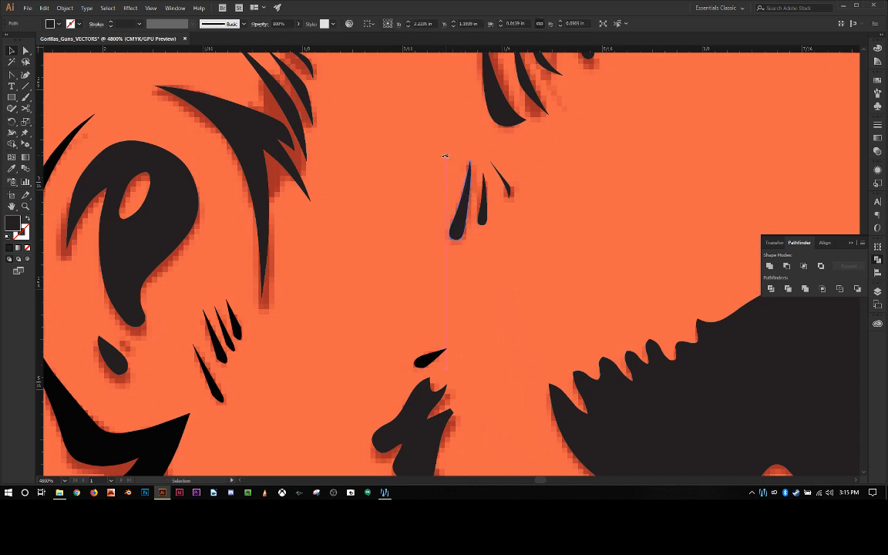
pyautogui.moveTo(445, 157); pyautogui.dragTo(441, 159)
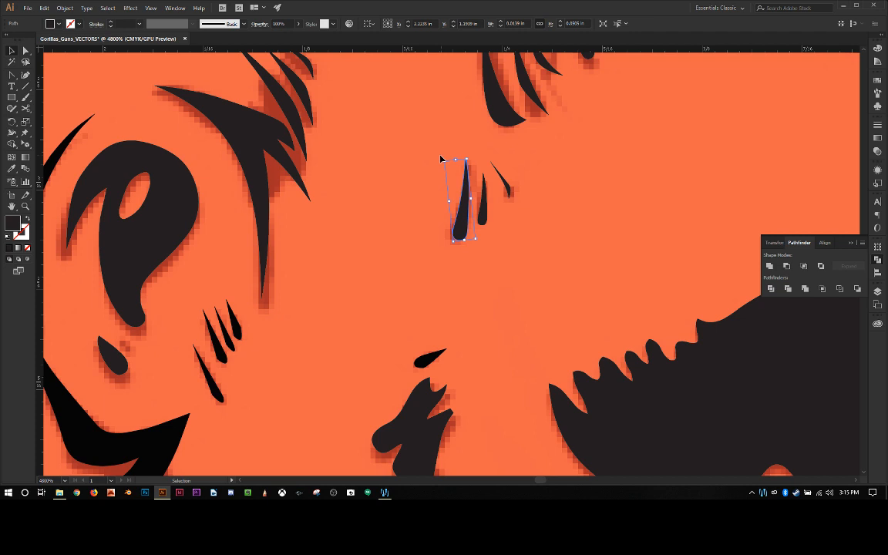
pyautogui.click(402, 143)
pyautogui.click(486, 199)
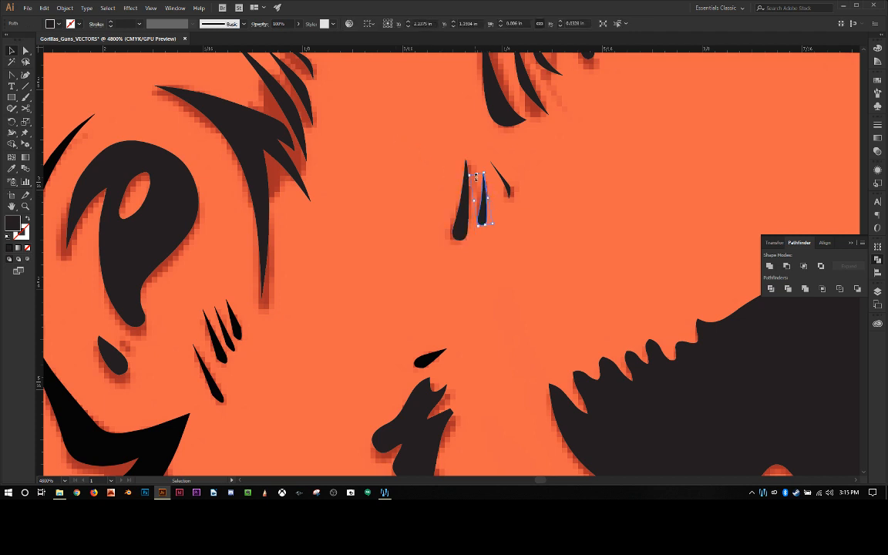
pyautogui.moveTo(483, 172); pyautogui.dragTo(485, 165)
pyautogui.click(420, 174)
# Step: Examine the hair strokes from the hairline down to the cheek for the next rounded blob to replace
pyautogui.scroll(1, 421, 174)
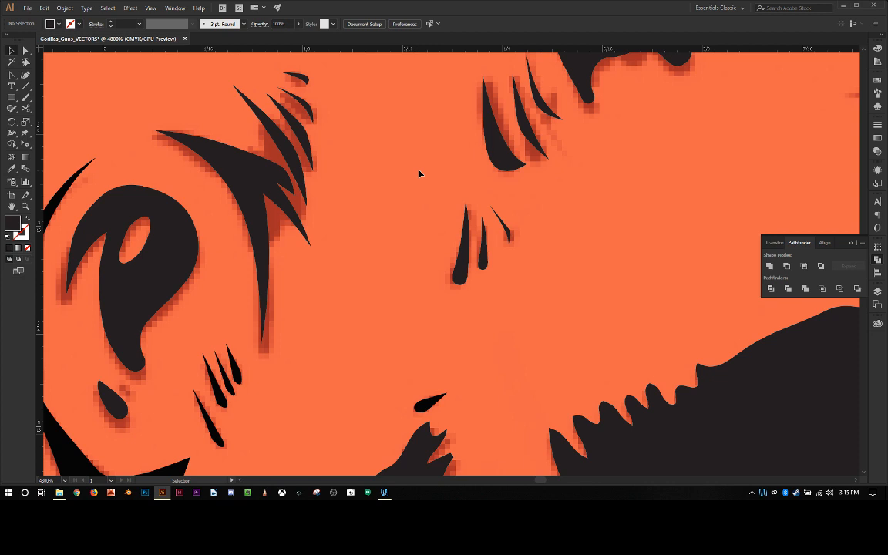
pyautogui.scroll(3, 420, 174)
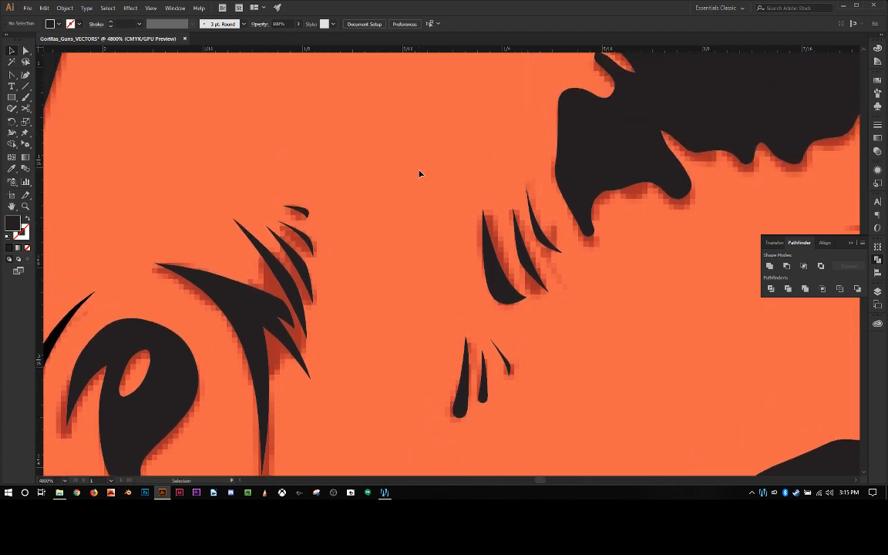
pyautogui.scroll(-2, 420, 174)
pyautogui.scroll(-1, 420, 173)
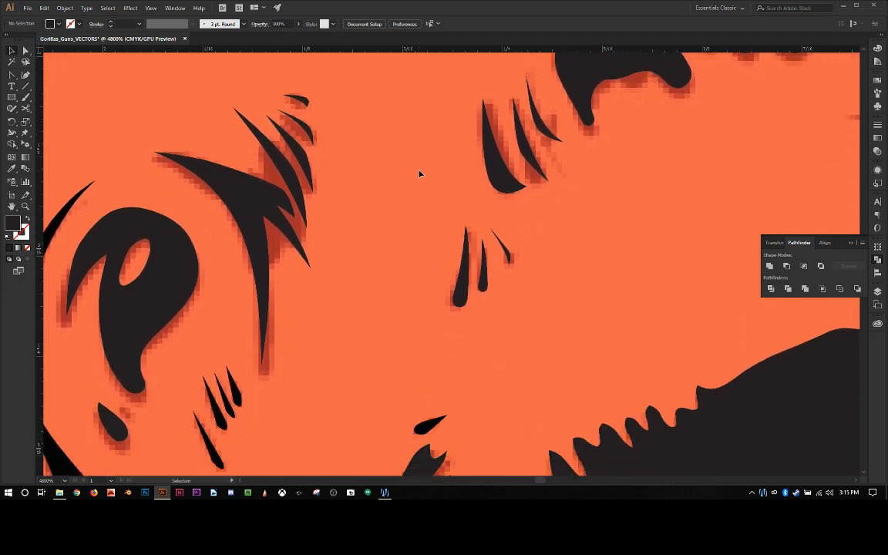
pyautogui.scroll(-2, 420, 173)
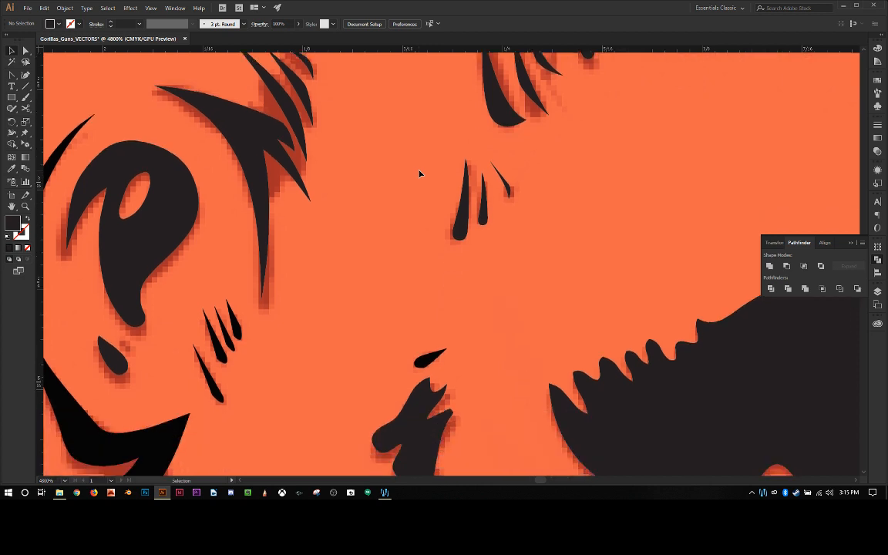
pyautogui.scroll(-1, 420, 174)
pyautogui.scroll(-2, 420, 180)
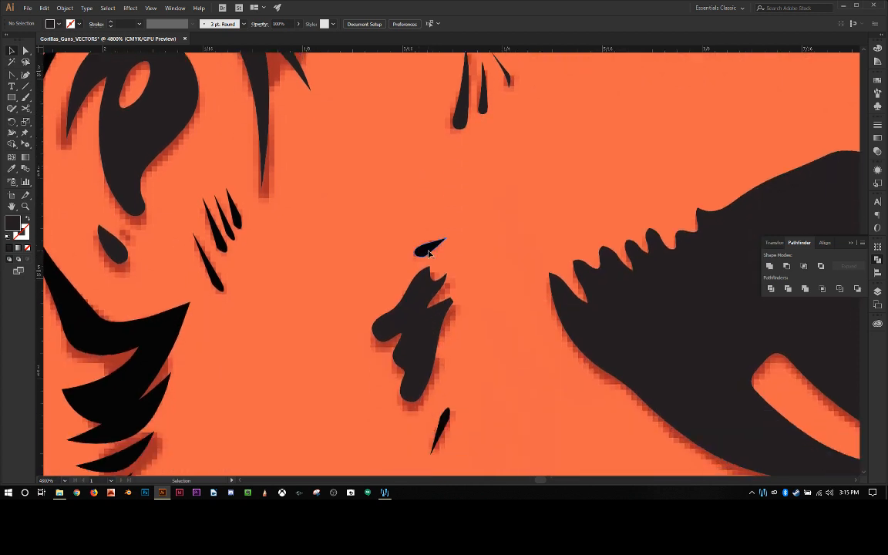
pyautogui.scroll(-2, 497, 254)
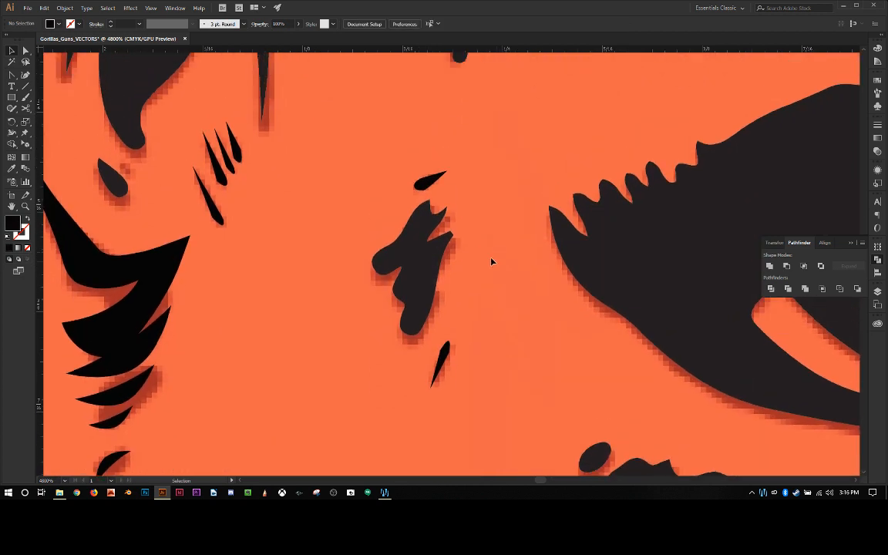
# Step: Delete the two overlapping rounded blobs between the ear and the eye to expose the faded strokes beneath
pyautogui.click(407, 250)
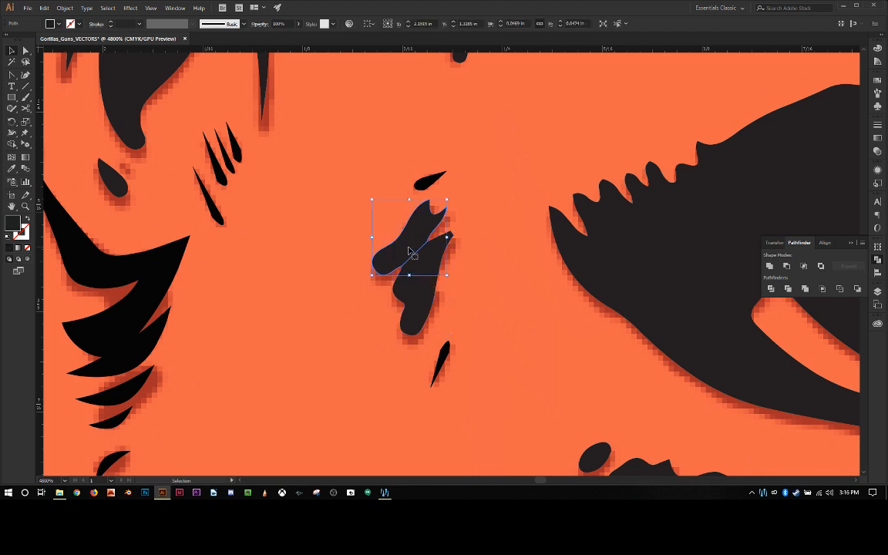
pyautogui.press('Delete')
pyautogui.click(416, 279)
pyautogui.press('Delete')
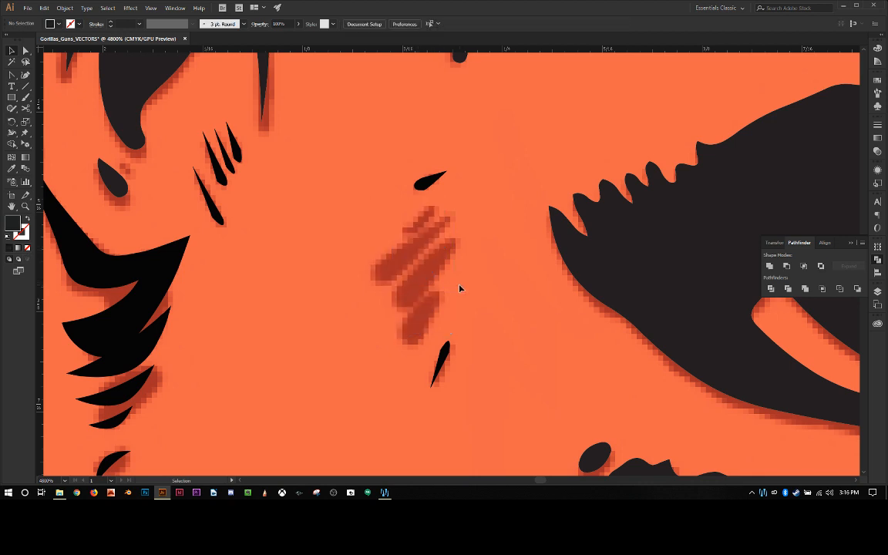
# Step: Draw a closed pointed triangle about 0.06 in long with the Pen tool over the lowest exposed faded stroke
pyautogui.scroll(1, 460, 288)
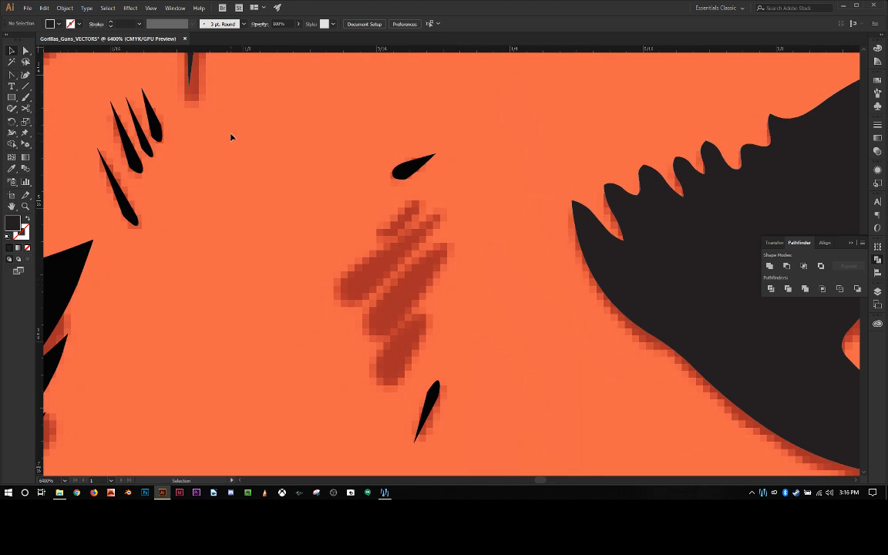
pyautogui.press('p')
pyautogui.click(378, 381)
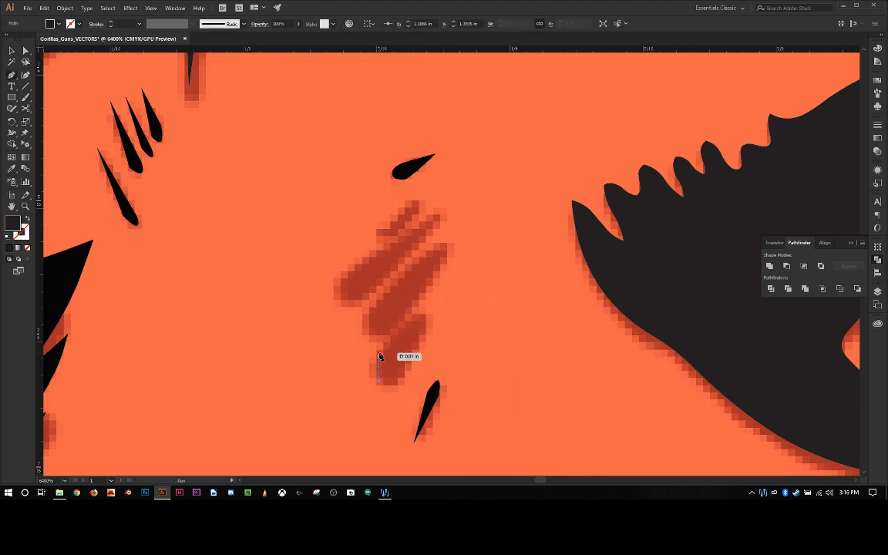
pyautogui.click(383, 345)
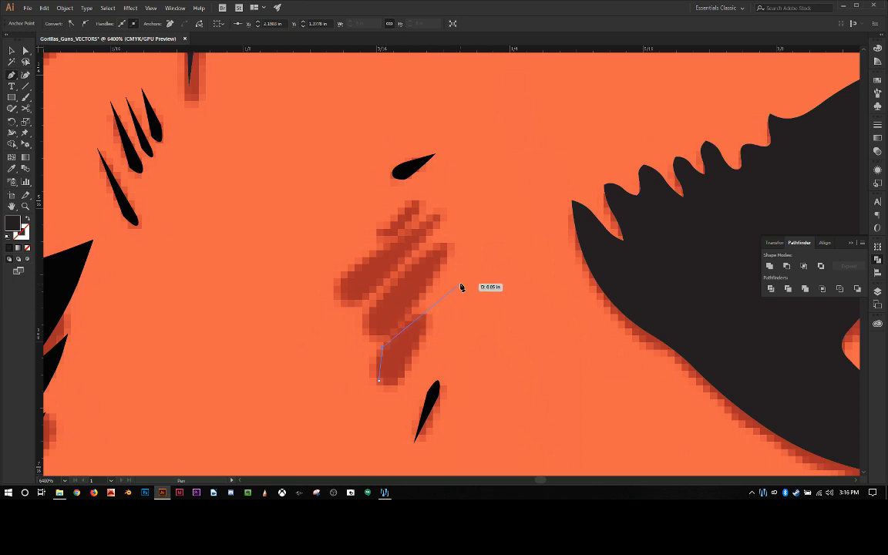
pyautogui.click(461, 282)
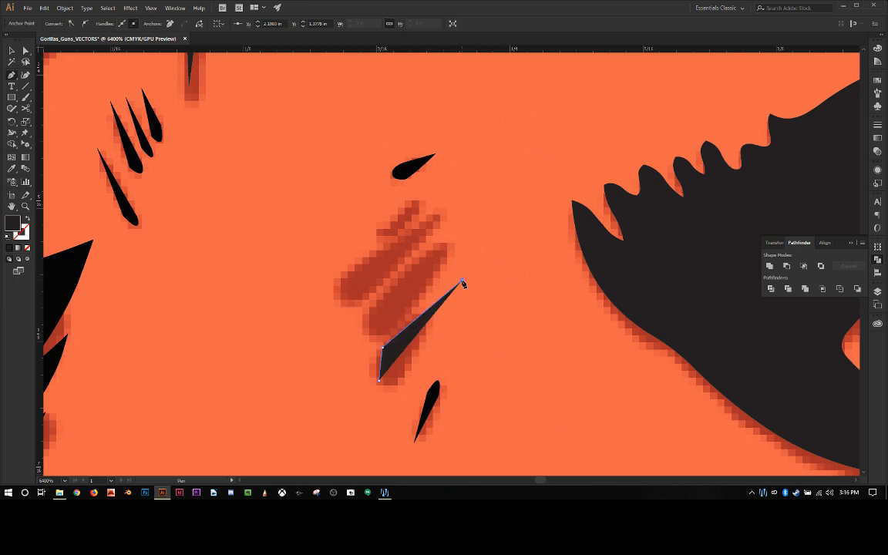
pyautogui.click(378, 381)
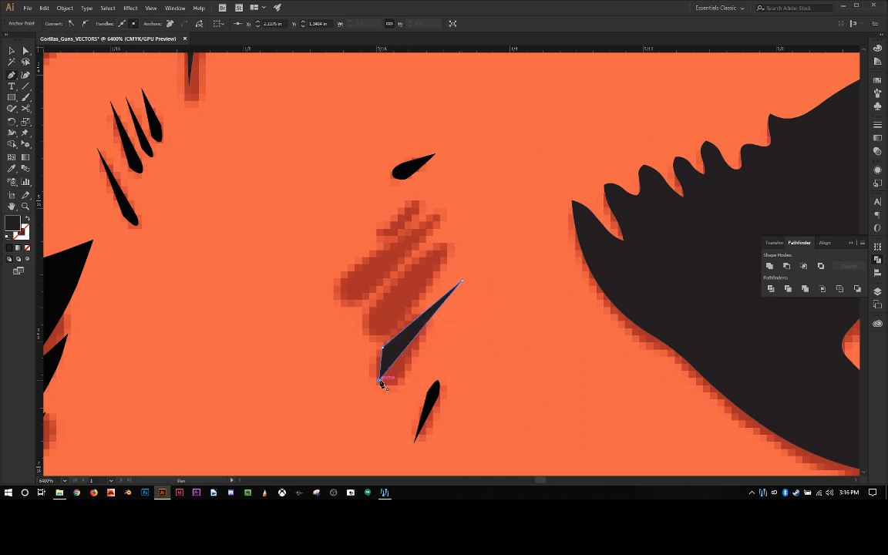
# Step: Draw two closed pointed triangles, each about 0.07 in long, with the Pen tool over the two large faded strokes above the finished triangle
pyautogui.click(367, 339)
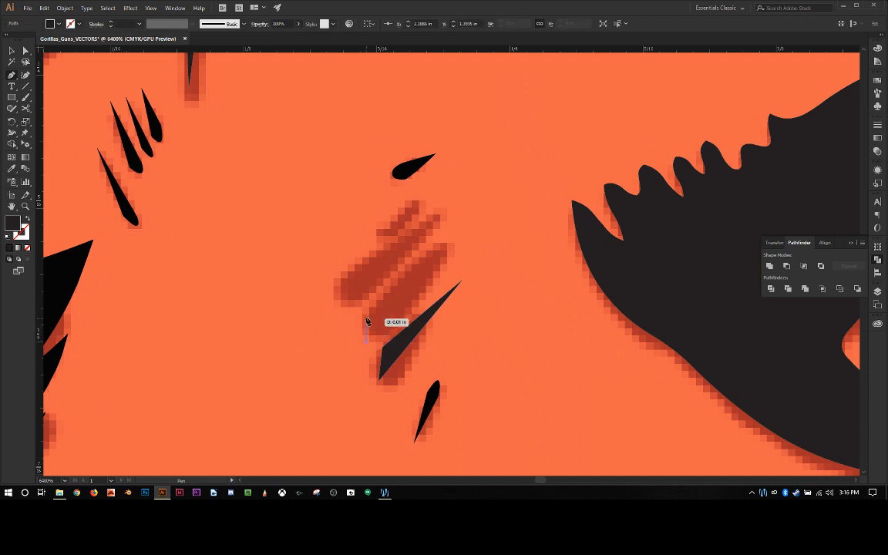
pyautogui.click(461, 229)
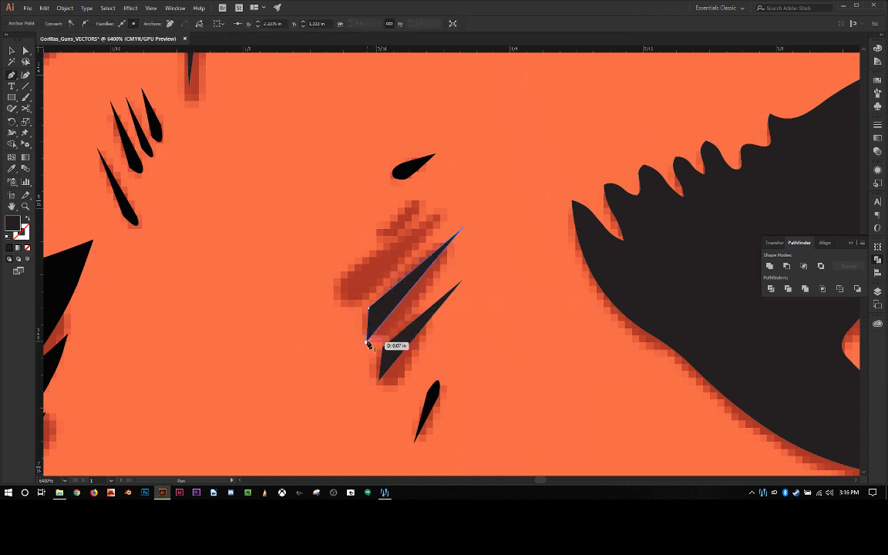
pyautogui.click(369, 342)
pyautogui.click(342, 302)
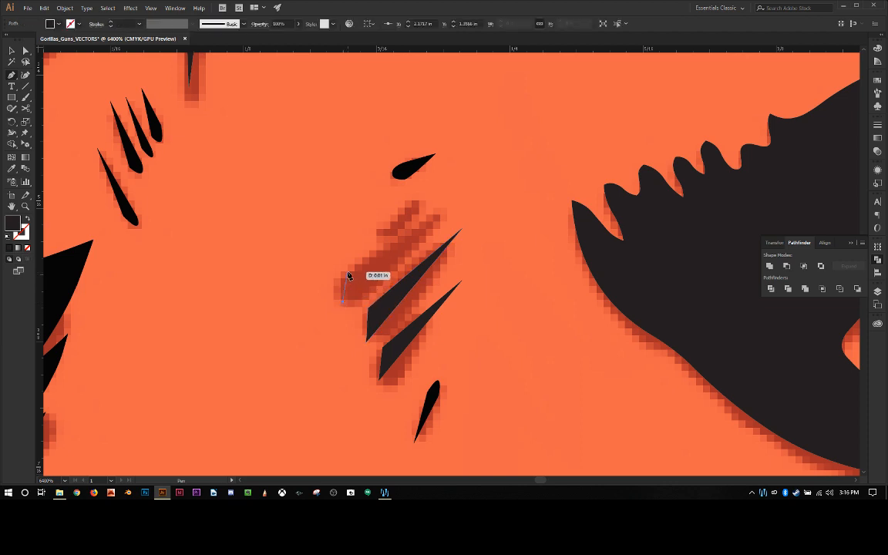
pyautogui.click(349, 266)
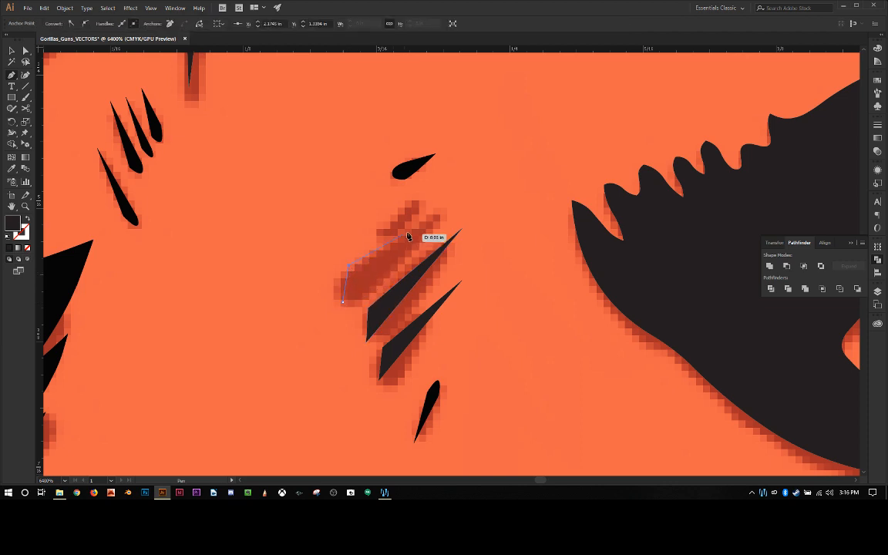
pyautogui.click(460, 200)
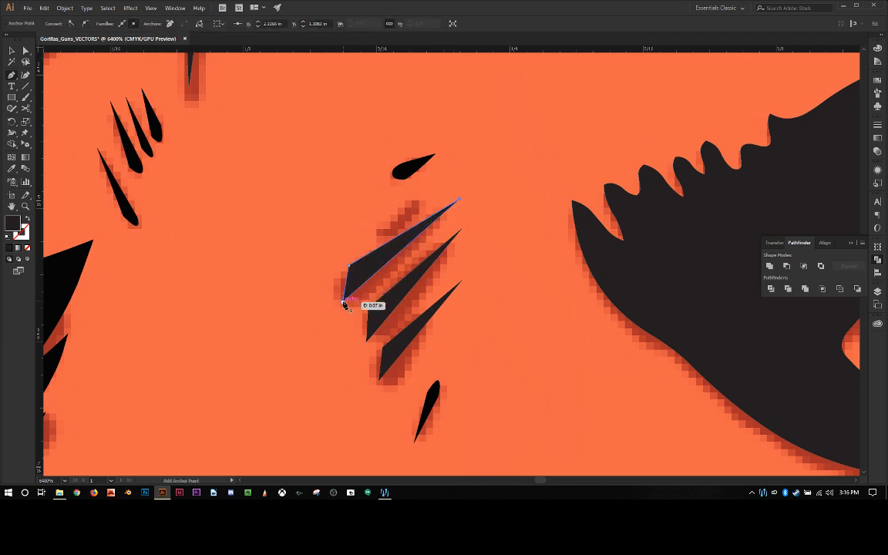
pyautogui.click(343, 302)
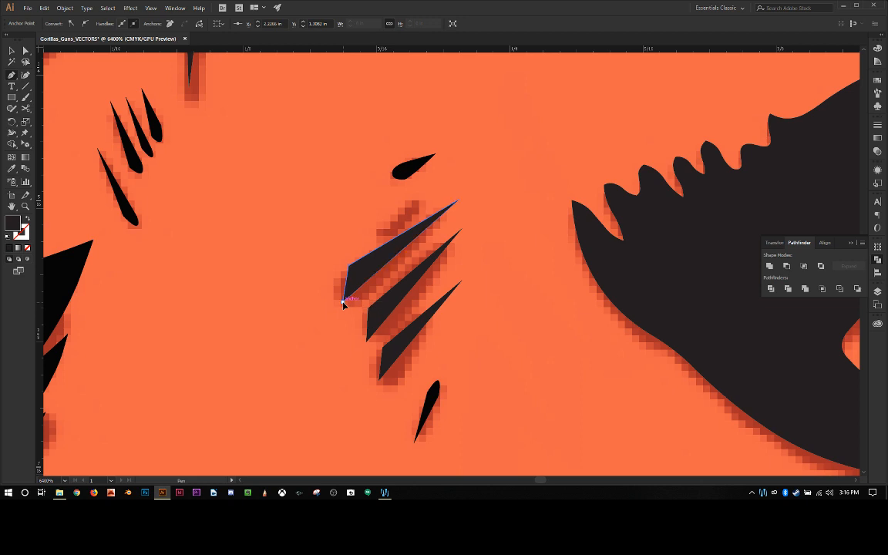
# Step: Draw a smaller closed pointed triangle about 0.03 in wide with the Pen tool over the uppermost faded stroke and deselect it
pyautogui.click(379, 234)
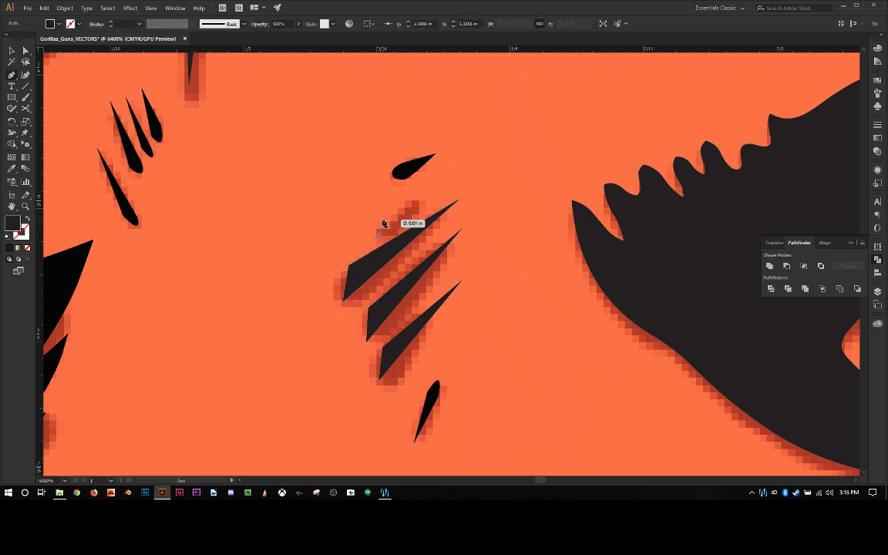
pyautogui.click(443, 192)
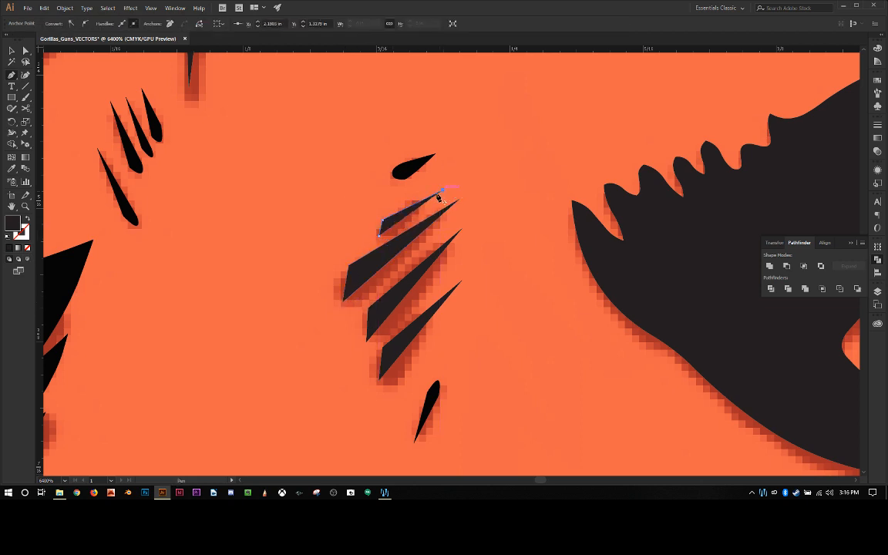
pyautogui.click(380, 233)
pyautogui.click(13, 52)
pyautogui.click(276, 267)
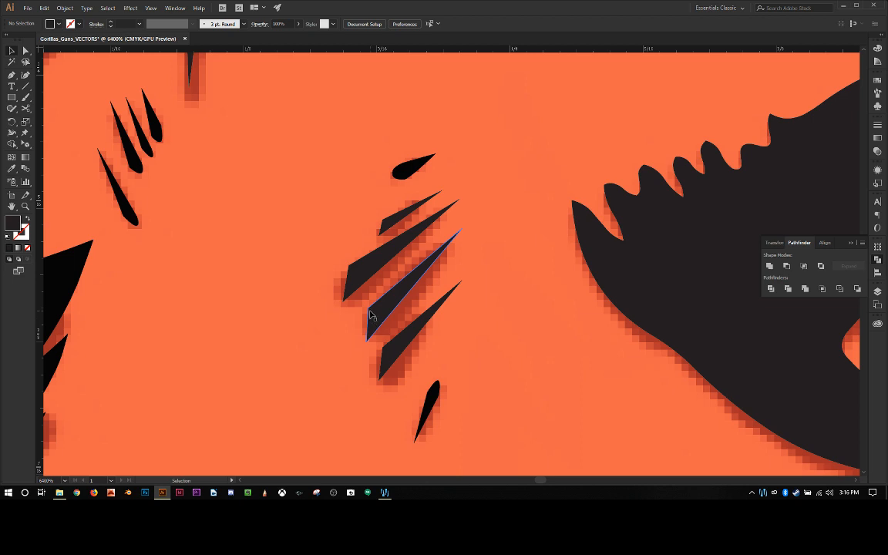
# Step: Round the blunt-end corners of the upper three triangles with the Anchor Point tool and bend the smallest one's long lower edge inward
pyautogui.hotkey('shift', 'c')
pyautogui.click(368, 310)
pyautogui.moveTo(369, 308); pyautogui.dragTo(377, 303)
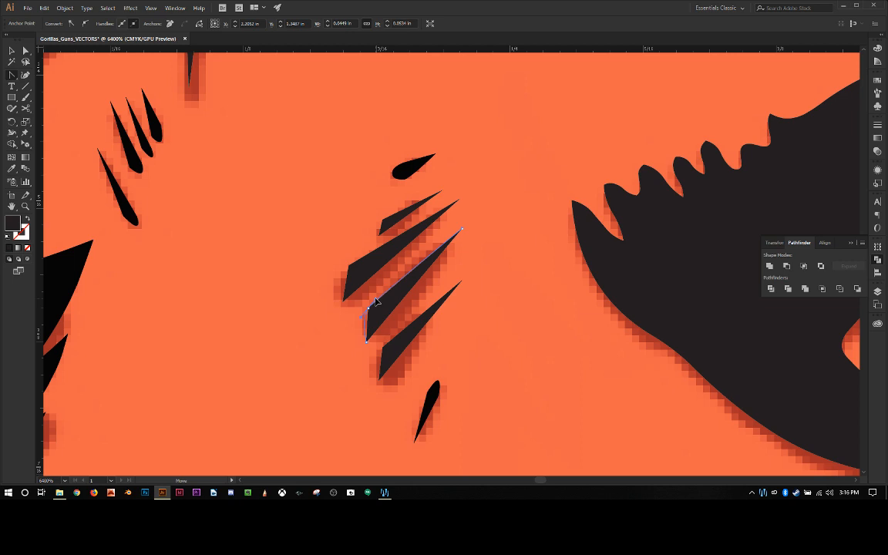
pyautogui.click(350, 268)
pyautogui.moveTo(349, 268); pyautogui.dragTo(392, 224)
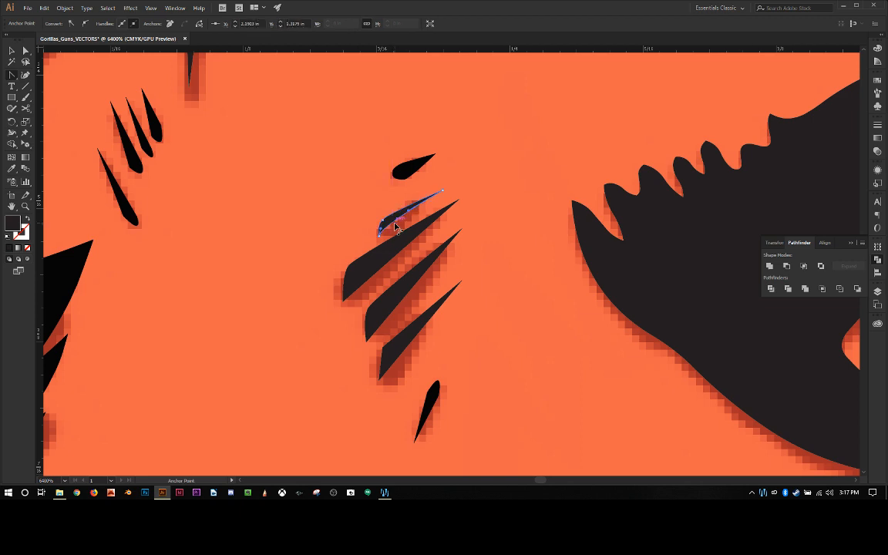
# Step: Bend the long lower edges of the other three triangles inward, round the lowest one's blunt corner, and clear the selection
pyautogui.click(377, 283)
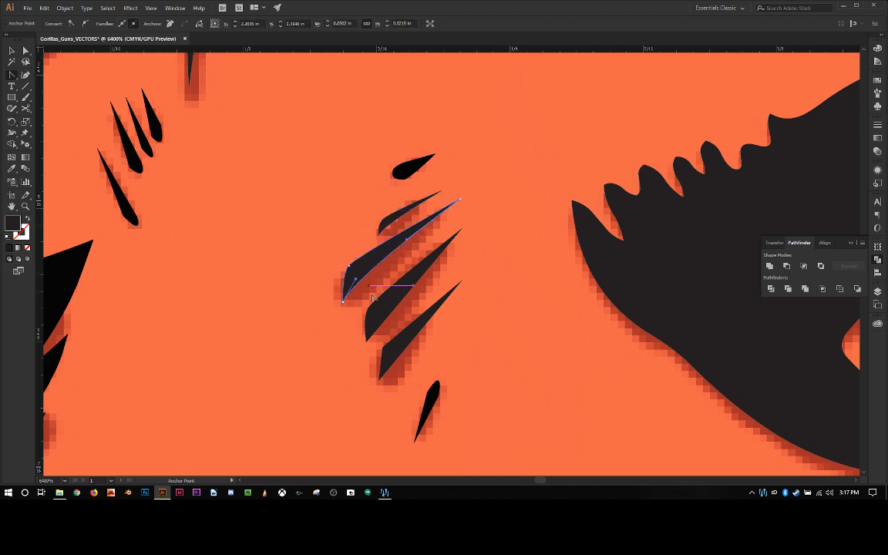
pyautogui.click(386, 315)
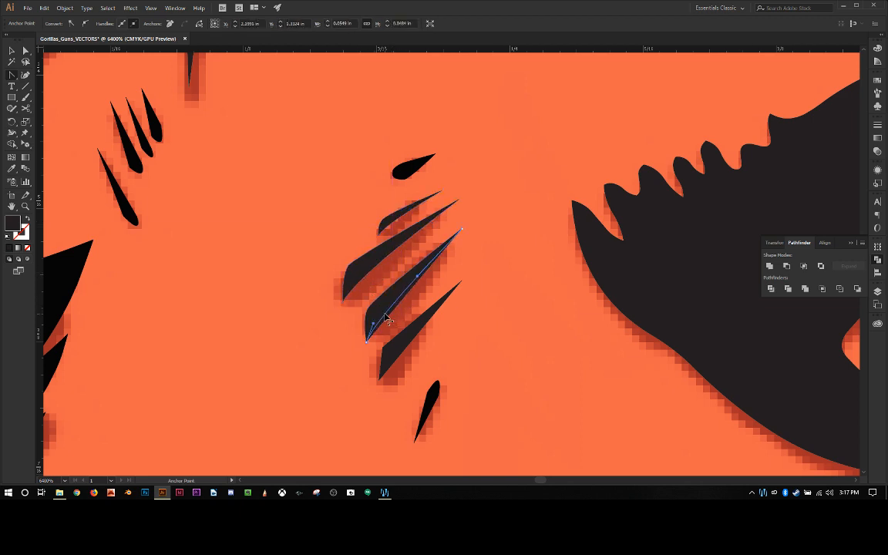
pyautogui.moveTo(388, 321)
pyautogui.mouseDown()
pyautogui.moveTo(403, 351)
pyautogui.moveTo(376, 356)
pyautogui.moveTo(390, 340)
pyautogui.mouseUp()
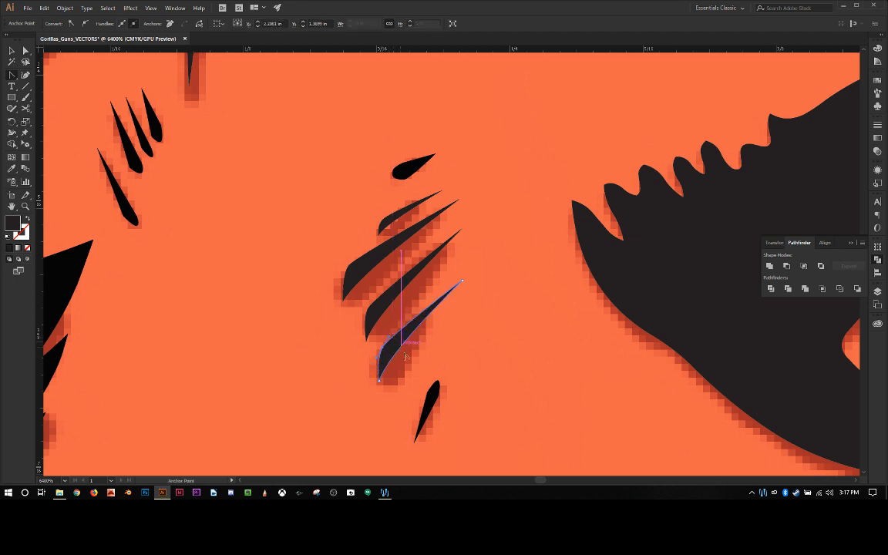
pyautogui.scroll(1, 432, 365)
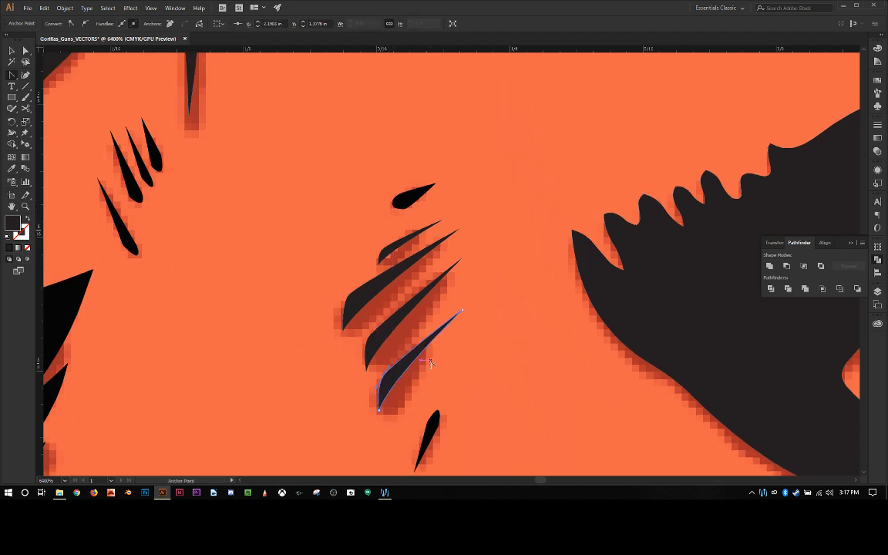
pyautogui.hotkey('ctrl', '-')
pyautogui.hotkey('ctrl', '-')
pyautogui.hotkey('ctrl', '-')
pyautogui.hotkey('ctrl', '-')
pyautogui.hotkey('ctrl', '-')
pyautogui.hotkey('ctrl', '-')
pyautogui.hotkey('ctrl', '-')
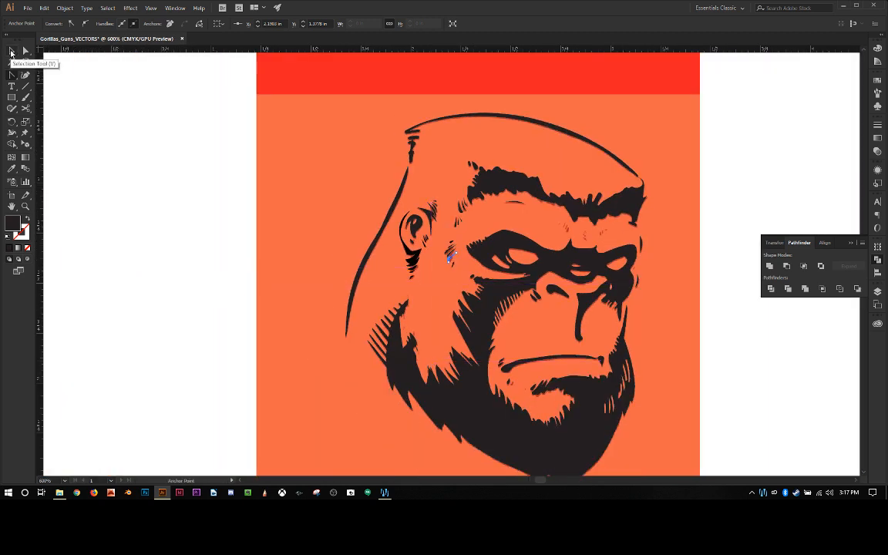
pyautogui.click(11, 51)
pyautogui.click(120, 172)
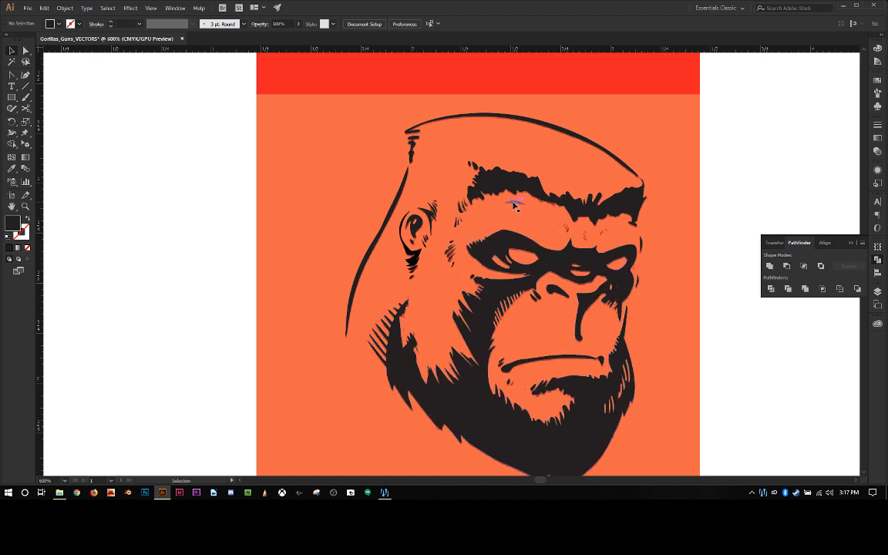
# Step: Delete the outer-edge anchor and the blunt tip's extra anchor from the spike at the ear-side end of the dark hairline shape
pyautogui.scroll(4, 513, 205)
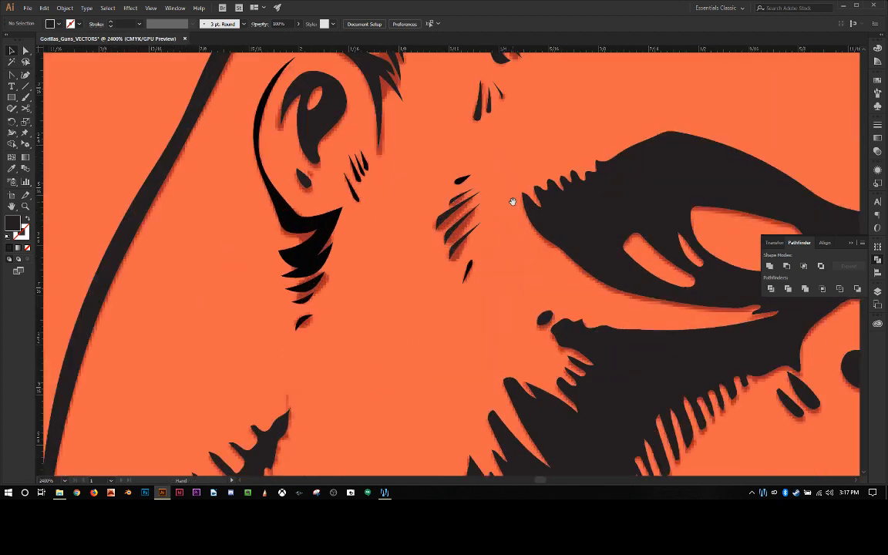
pyautogui.moveTo(512, 202); pyautogui.dragTo(376, 341)
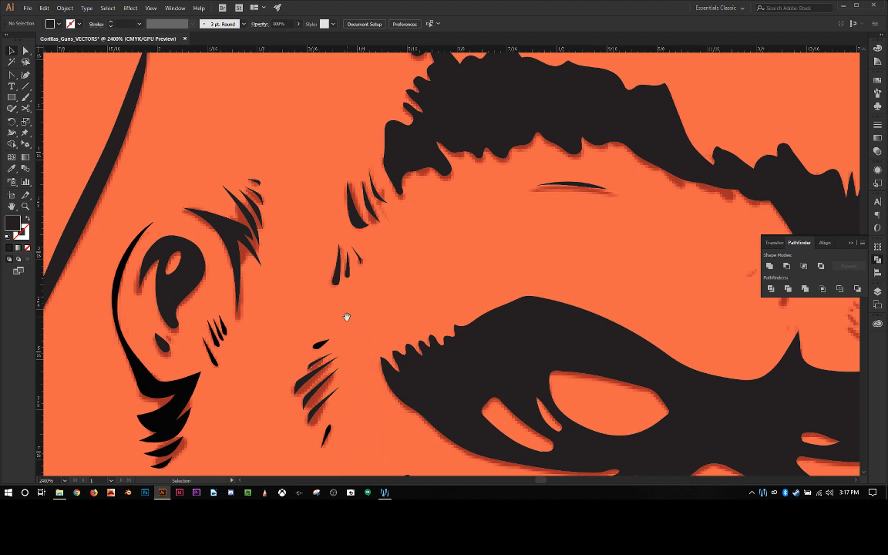
pyautogui.moveTo(399, 196); pyautogui.dragTo(344, 321)
pyautogui.scroll(2, 355, 308)
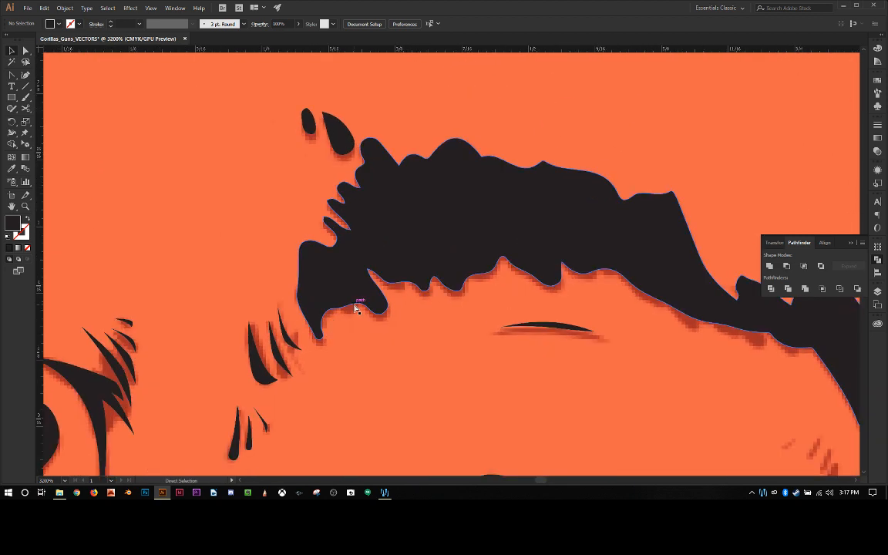
pyautogui.moveTo(314, 285); pyautogui.dragTo(396, 347)
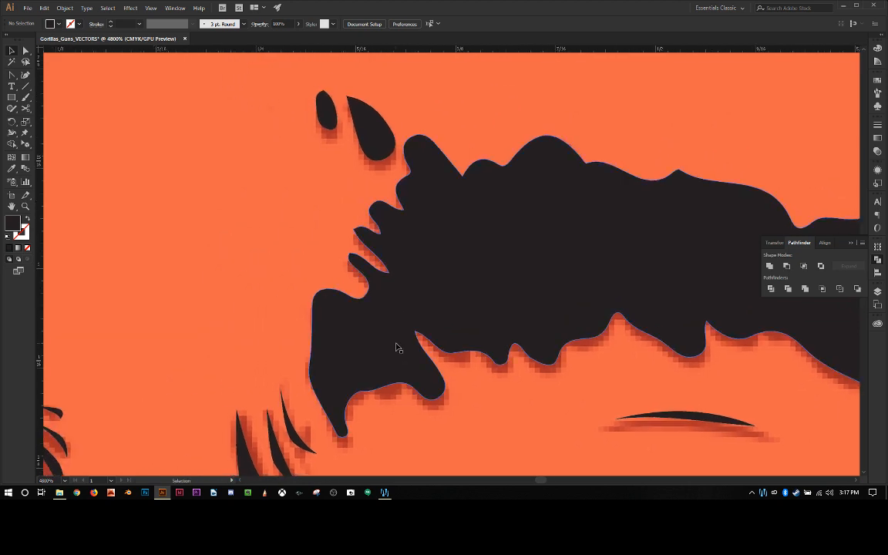
pyautogui.click(311, 366)
pyautogui.press('a')
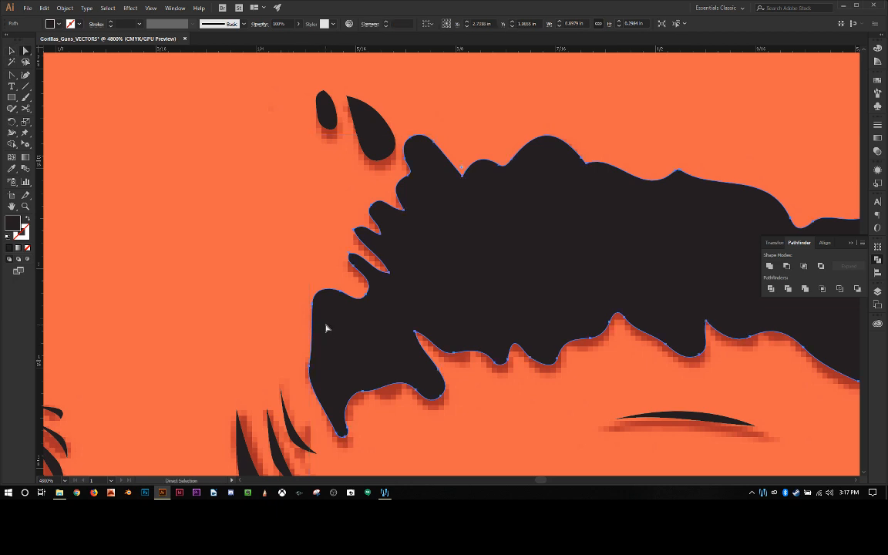
pyautogui.press('-')
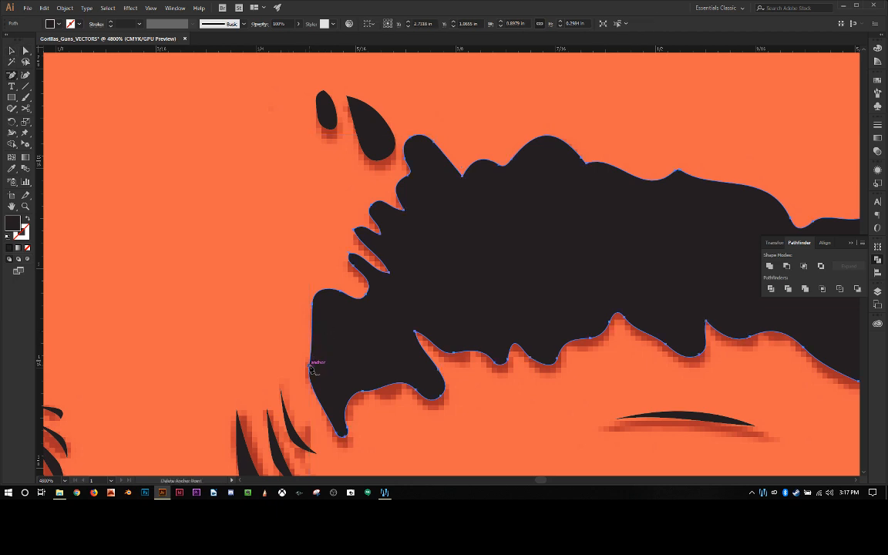
pyautogui.click(312, 366)
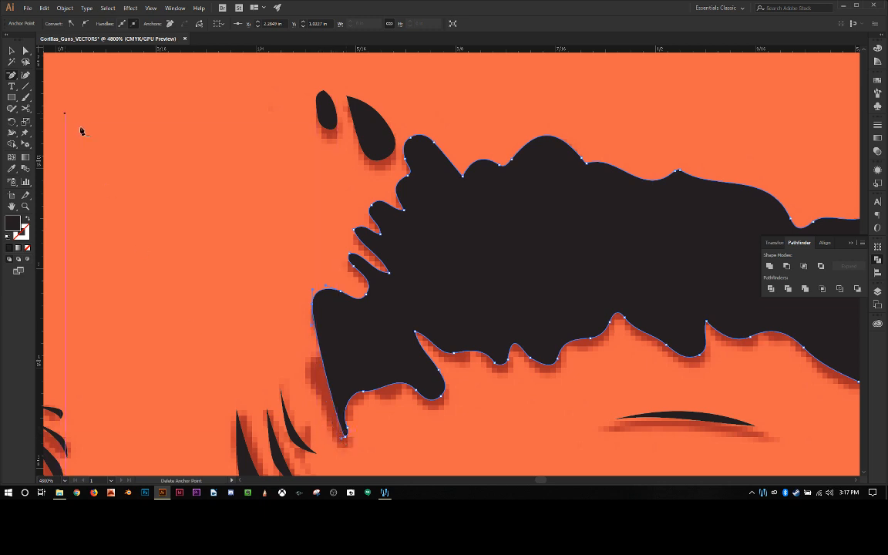
pyautogui.click(348, 428)
# Step: Pull the spike's tip anchor slightly outward and raise the notch anchor beside it to make a longer, sharper point
pyautogui.click(26, 51)
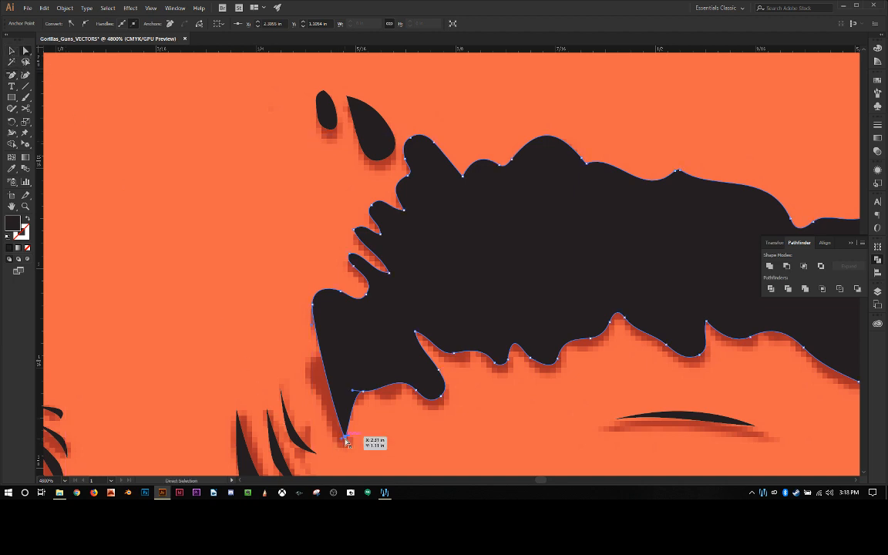
pyautogui.hotkey('shift', 'c')
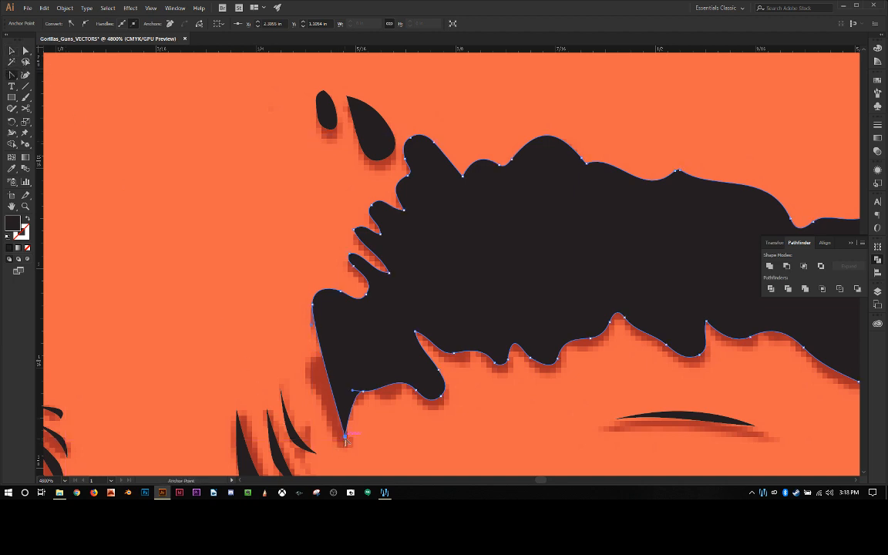
pyautogui.press('a')
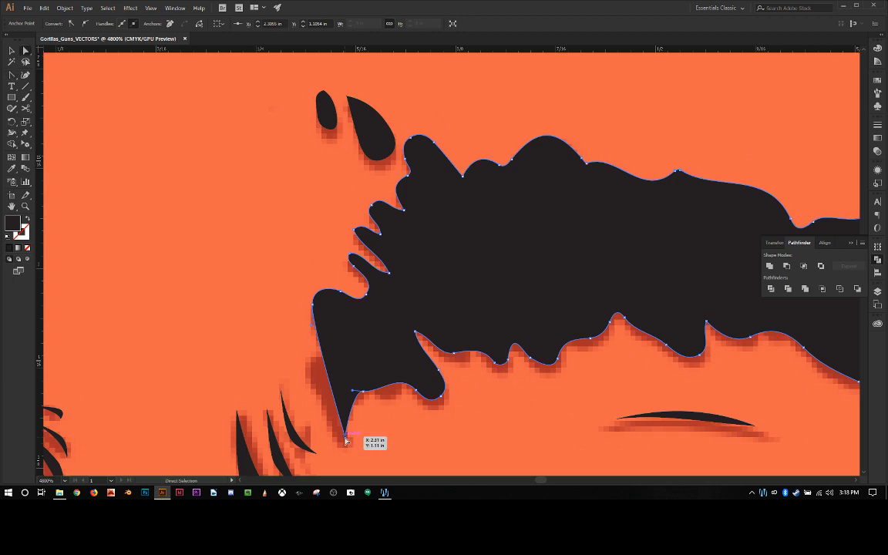
pyautogui.moveTo(346, 439); pyautogui.dragTo(351, 451)
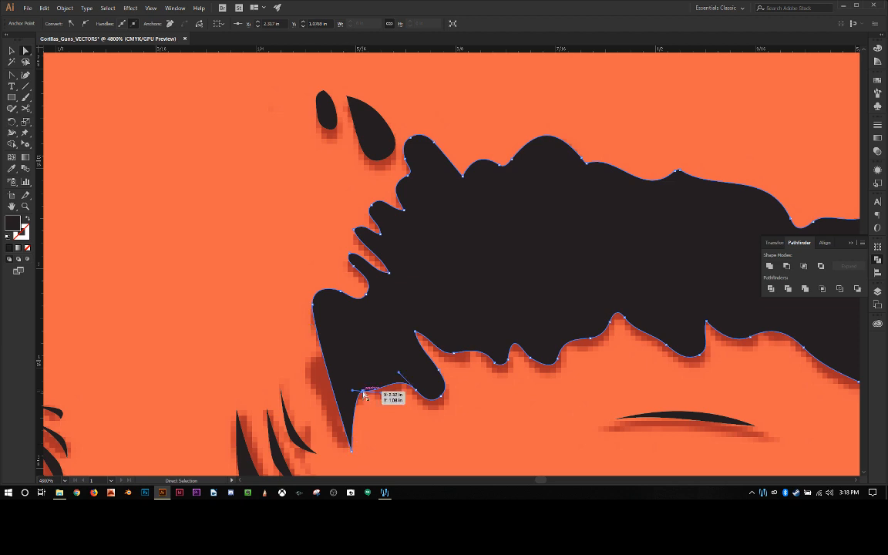
pyautogui.moveTo(364, 393); pyautogui.dragTo(357, 364)
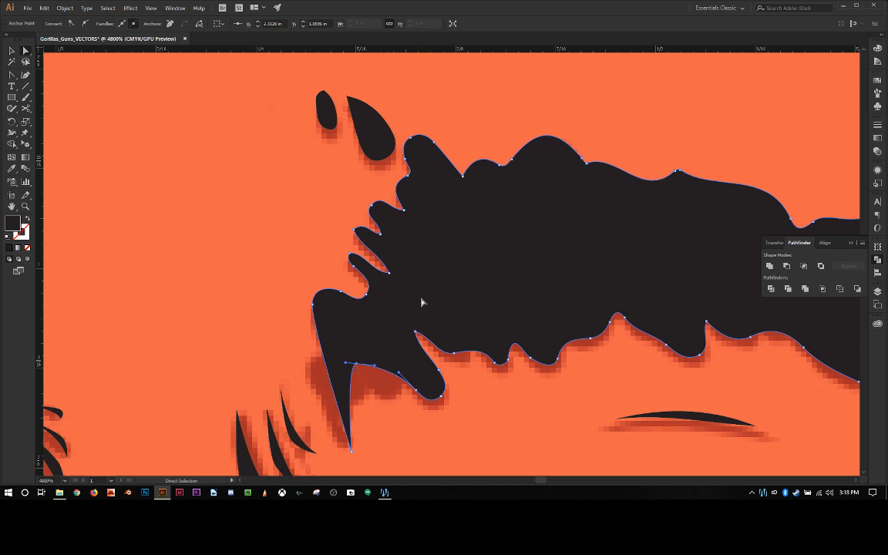
# Step: Examine the reshaped hairline spike up close and against the whole gorilla head
pyautogui.scroll(-2, 513, 308)
pyautogui.scroll(3, 516, 309)
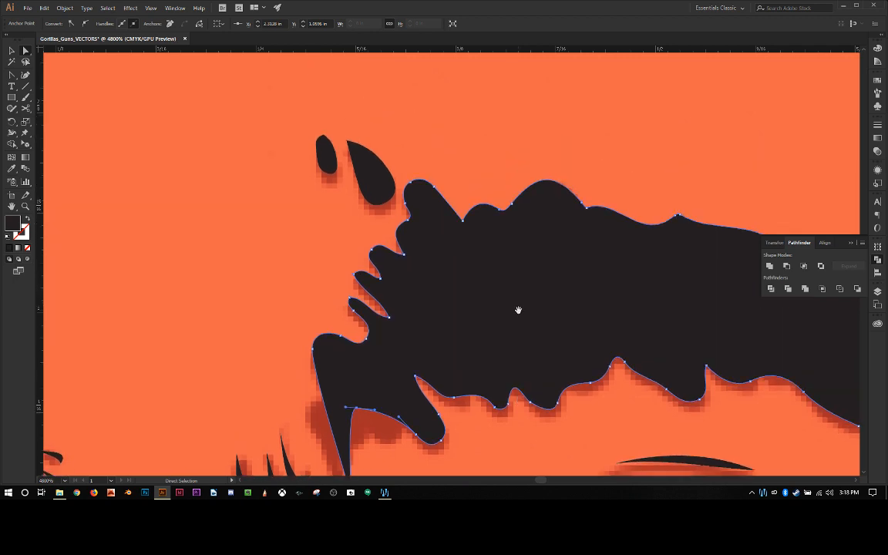
pyautogui.moveTo(518, 310); pyautogui.dragTo(485, 295)
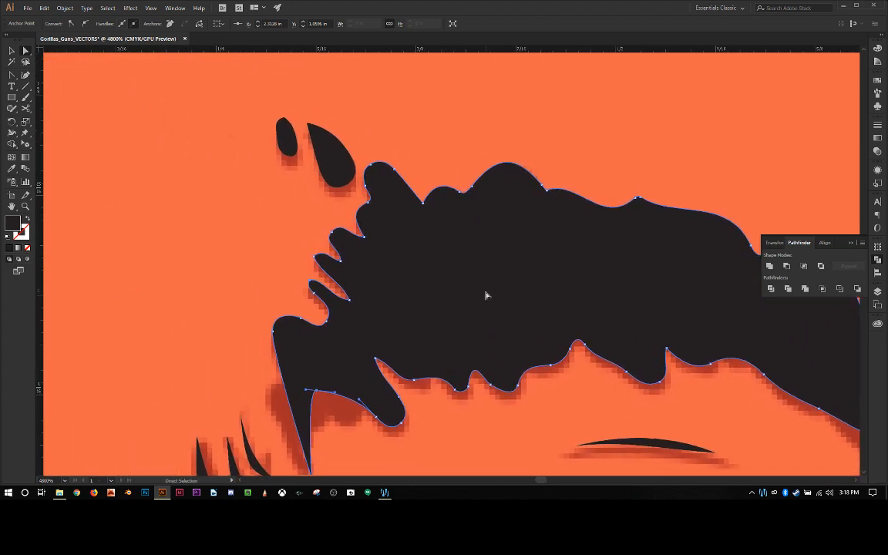
pyautogui.scroll(-1, 399, 330)
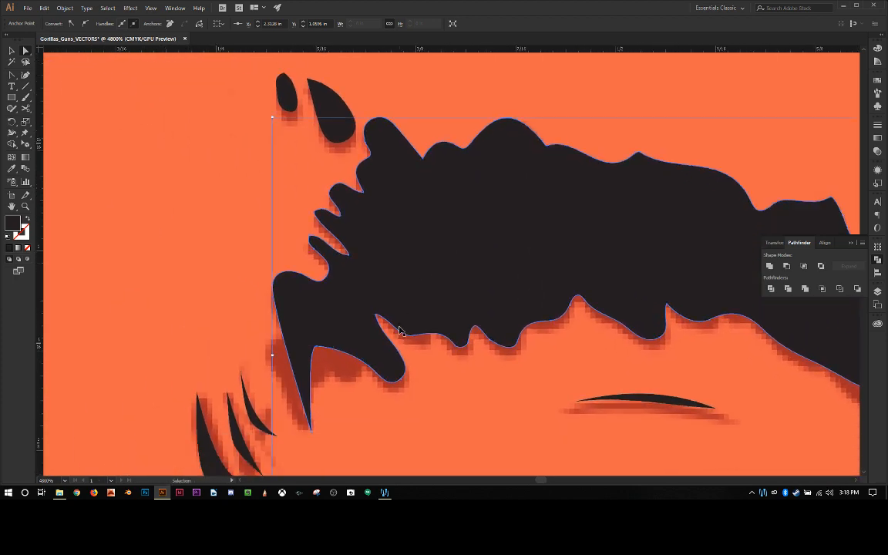
pyautogui.hotkey('ctrl', '-')
pyautogui.hotkey('ctrl', '-')
pyautogui.hotkey('ctrl', '-')
pyautogui.hotkey('ctrl', '-')
pyautogui.hotkey('ctrl', '-')
pyautogui.hotkey('ctrl', '-')
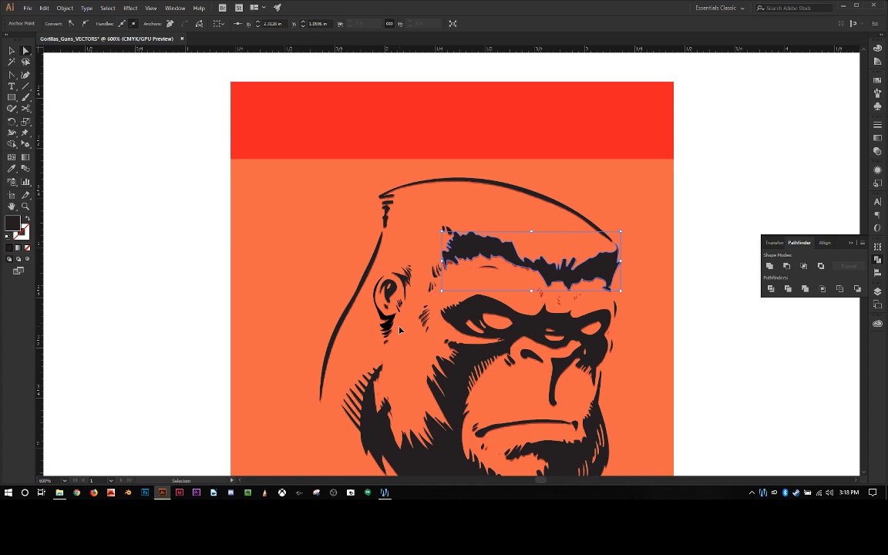
pyautogui.hotkey('ctrl', '+')
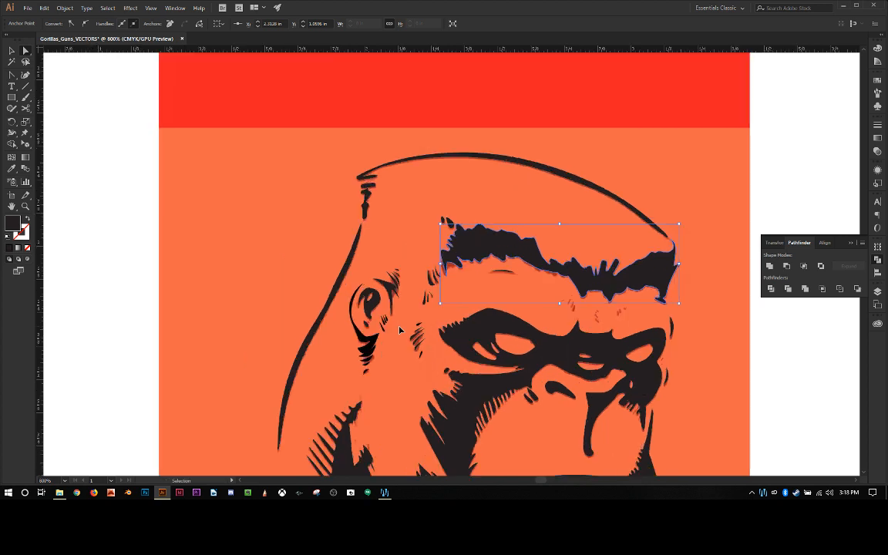
pyautogui.hotkey('ctrl', '+')
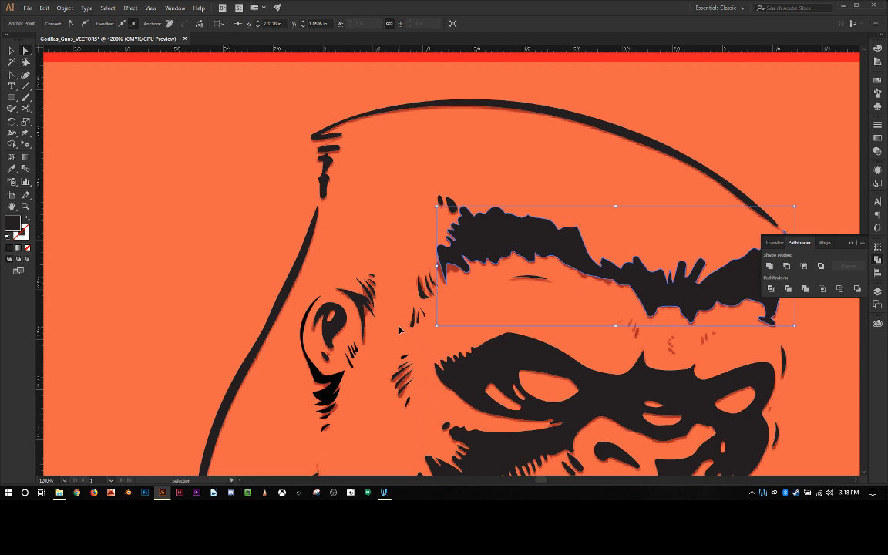
pyautogui.hotkey('ctrl', '-')
pyautogui.hotkey('ctrl', '-')
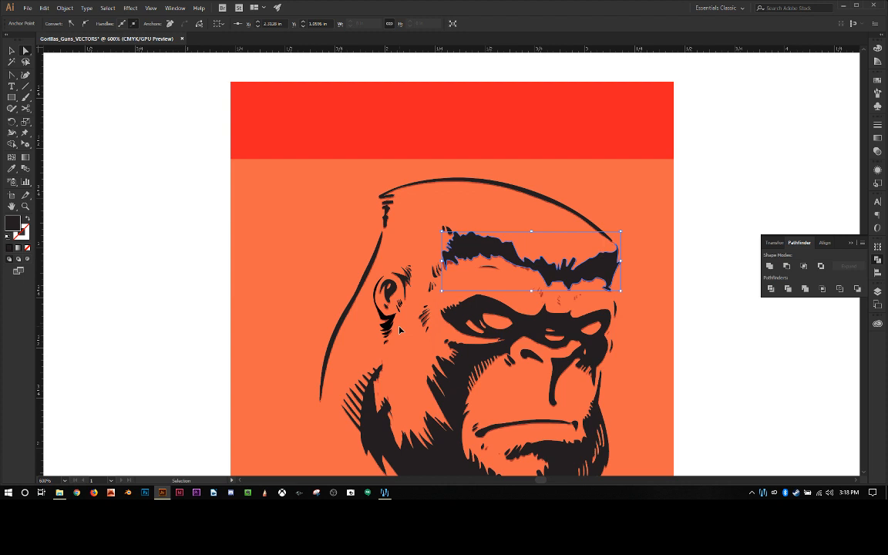
pyautogui.hotkey('ctrl', '-')
# Step: Remove the spike's tip anchor and draw a closed pointed triangle about 0.08 in long with the Pen tool along the faded spike's outer edge
pyautogui.scroll(5, 400, 330)
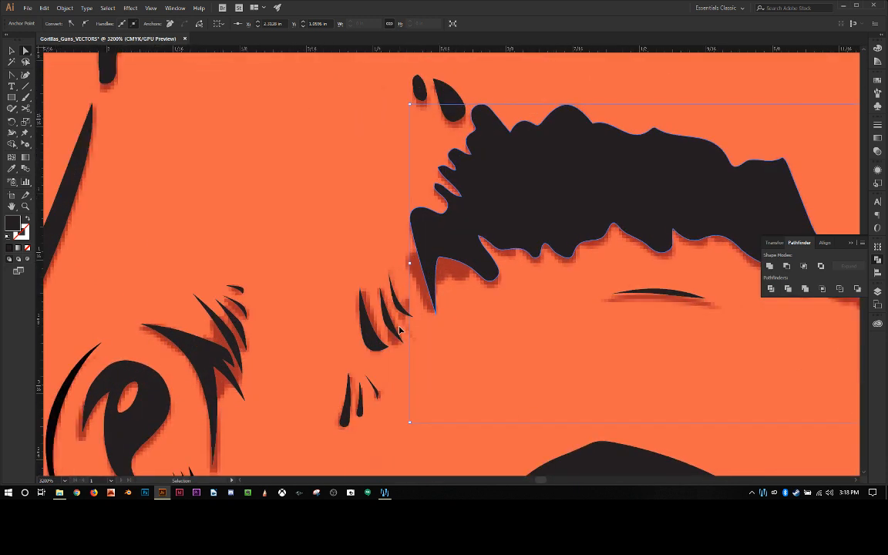
pyautogui.scroll(2, 400, 330)
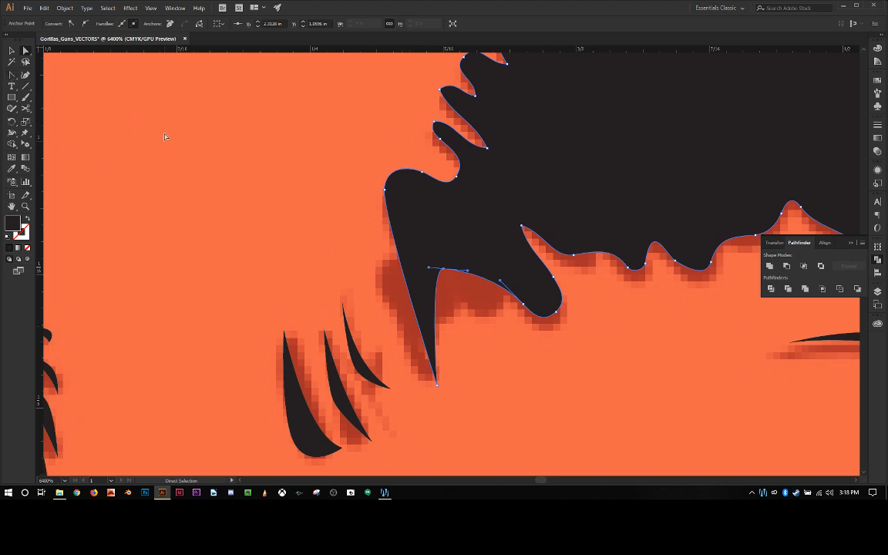
pyautogui.press('p')
pyautogui.click(436, 384)
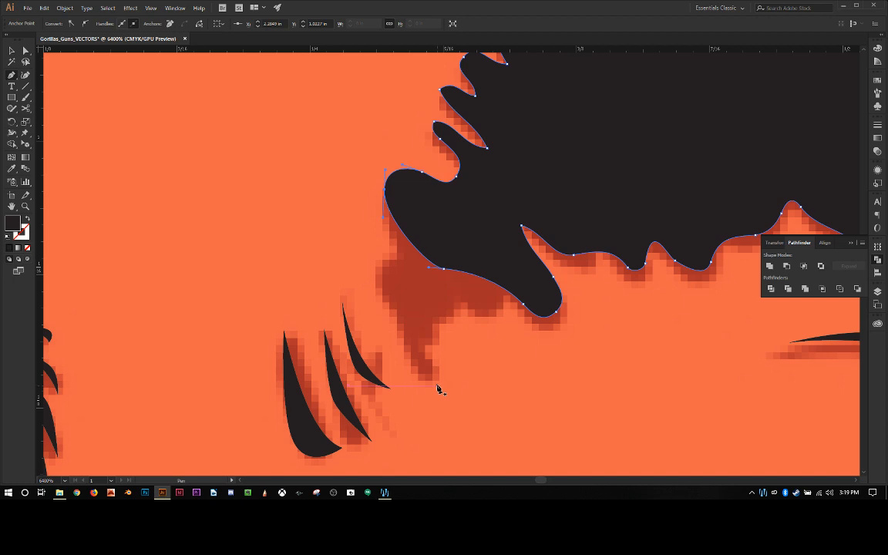
pyautogui.click(437, 386)
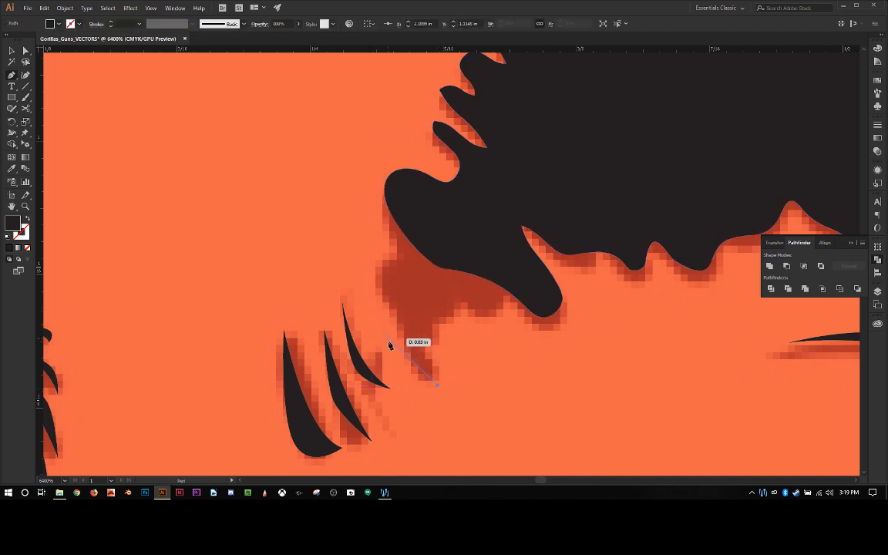
pyautogui.click(377, 302)
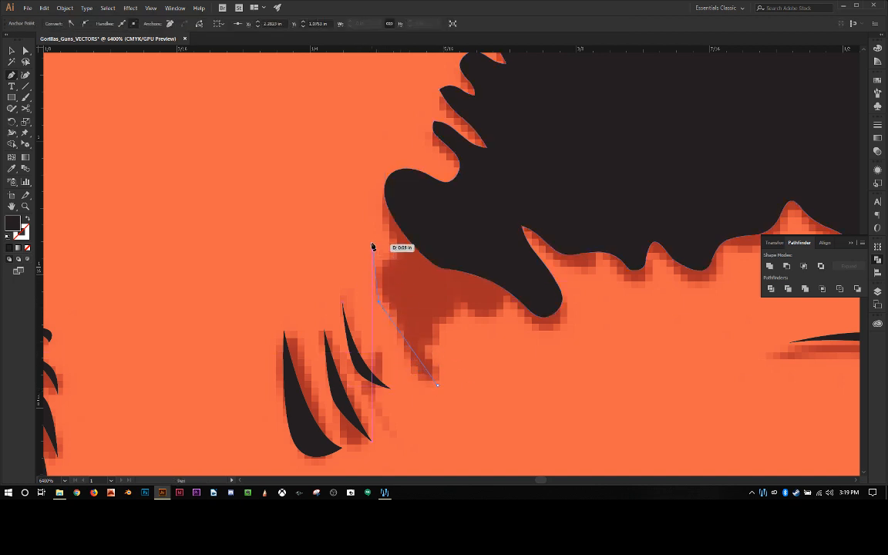
pyautogui.click(372, 226)
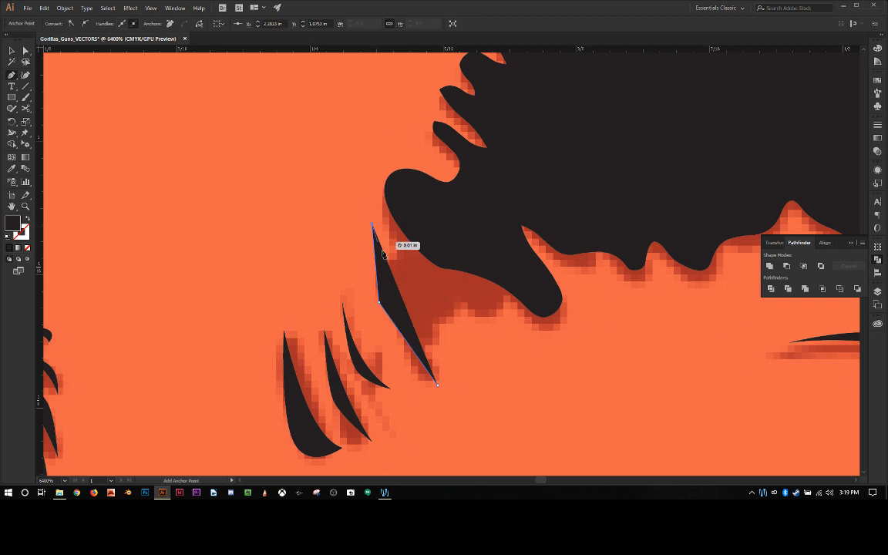
pyautogui.click(437, 385)
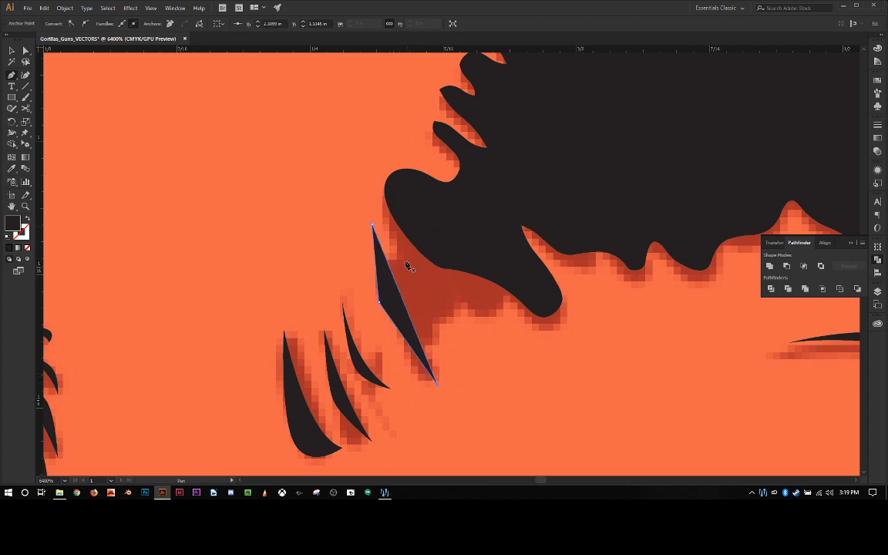
# Step: Draw a closed, straight-edged shape with three downward spikes over the faded hairline end beside the new triangle, overlapping the dark hairline shape
pyautogui.click(385, 199)
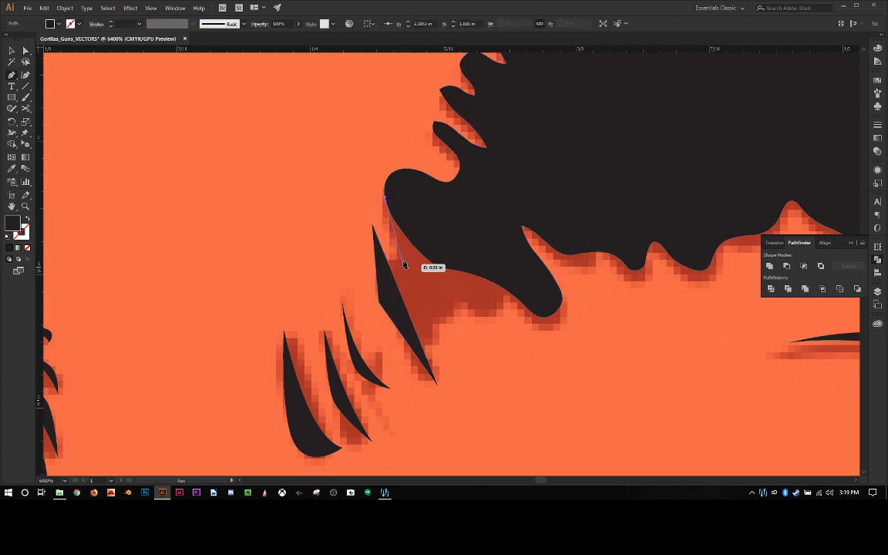
pyautogui.click(434, 322)
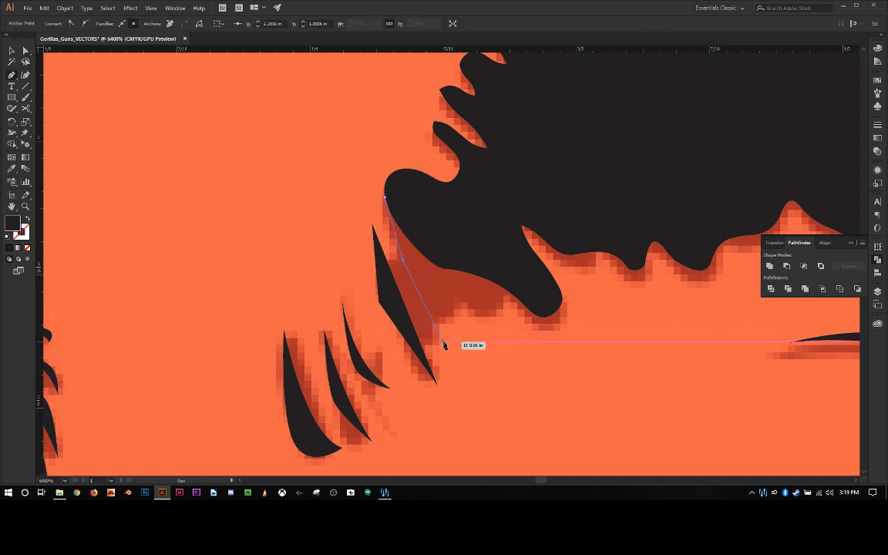
pyautogui.click(450, 354)
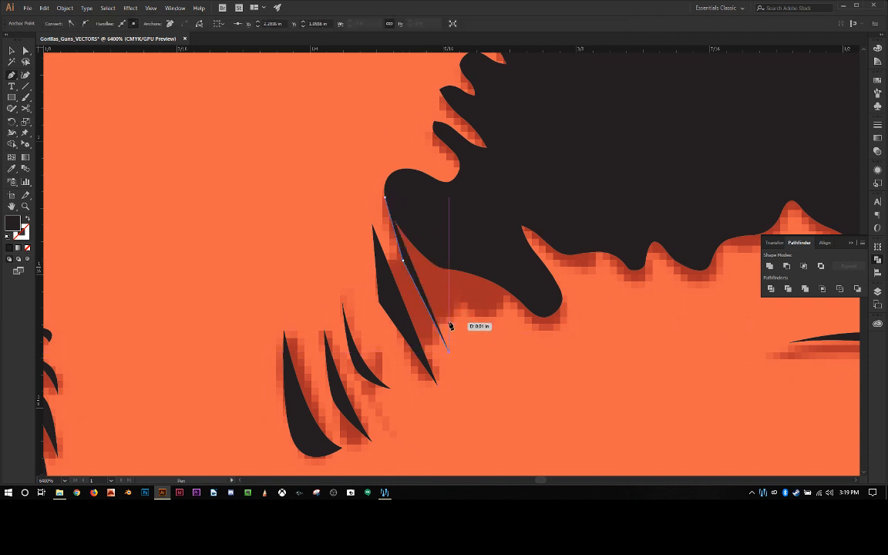
pyautogui.click(433, 283)
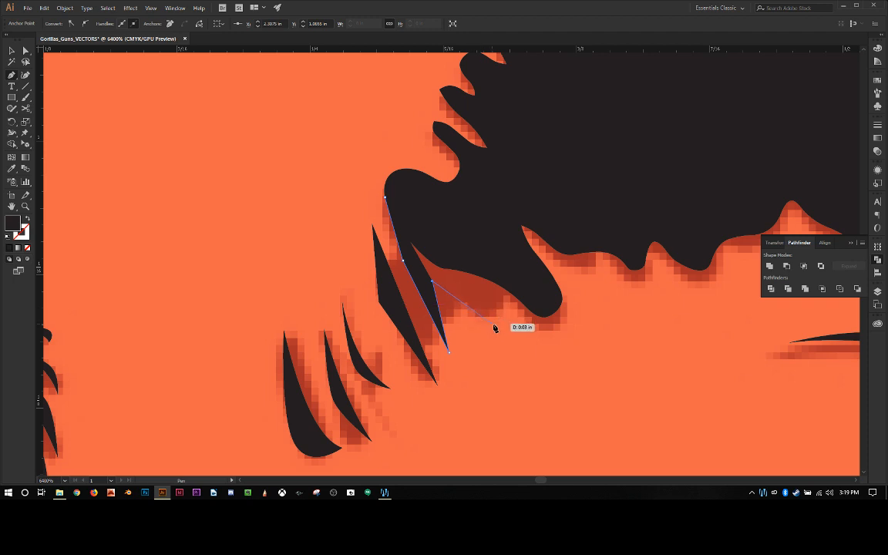
pyautogui.click(499, 329)
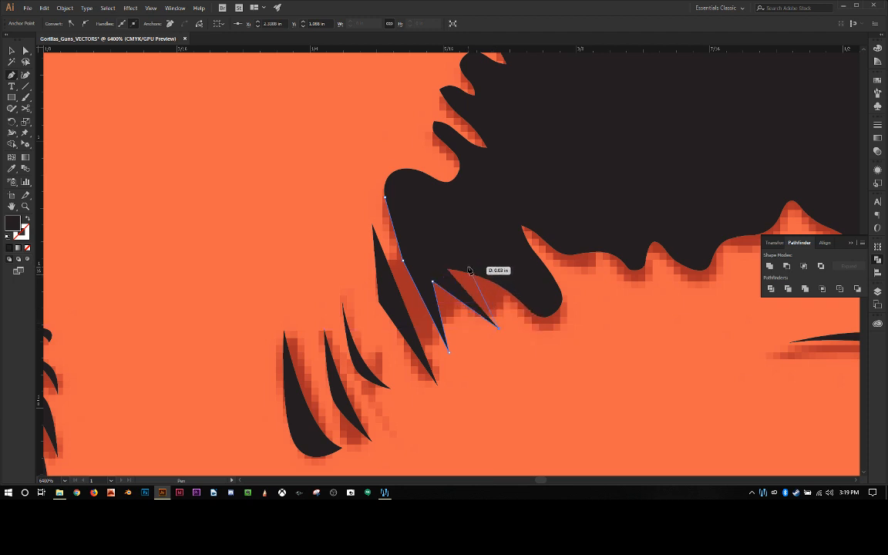
pyautogui.click(468, 268)
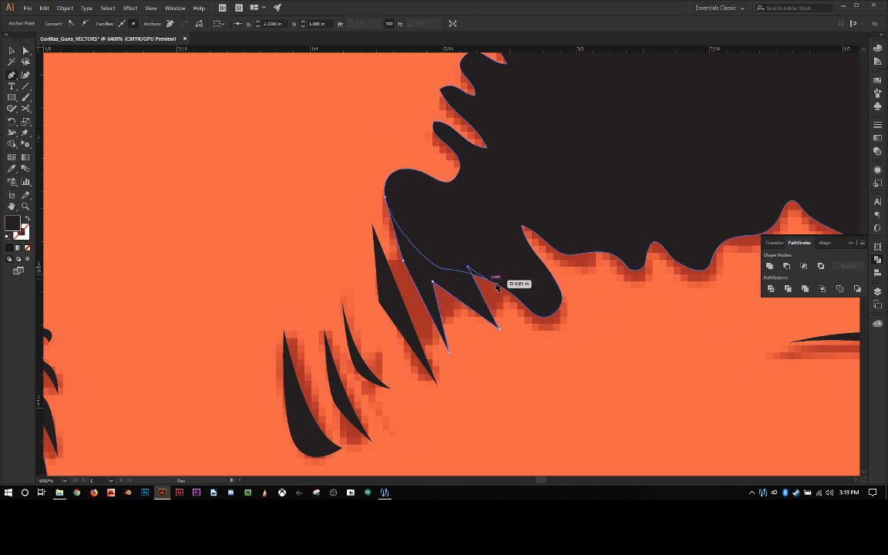
pyautogui.click(570, 335)
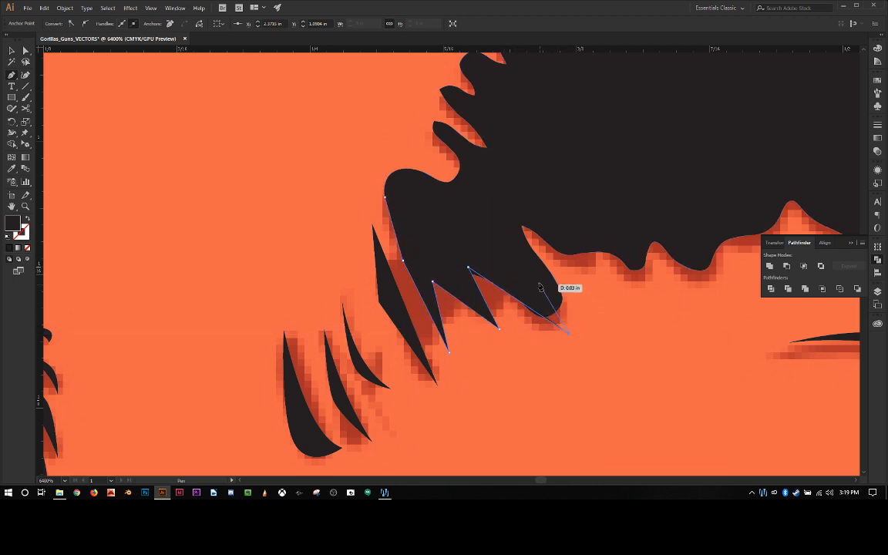
pyautogui.click(522, 226)
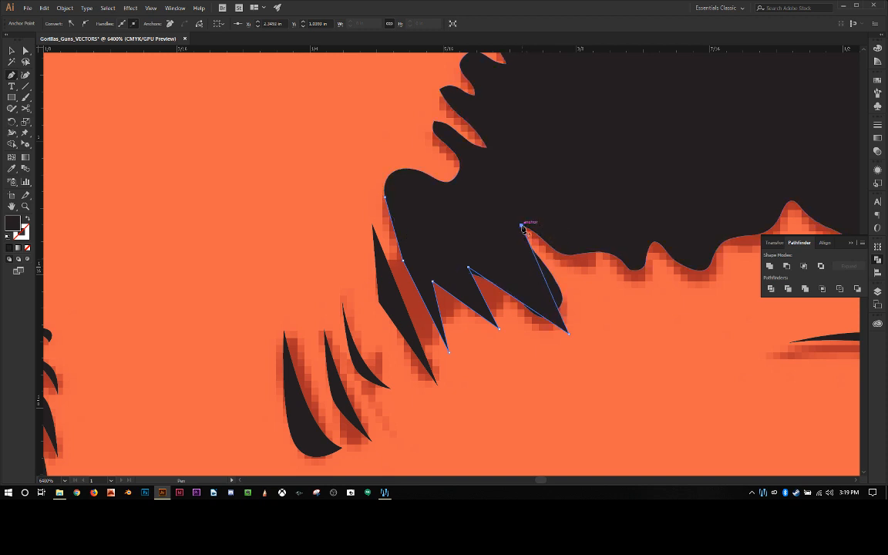
pyautogui.click(385, 198)
# Step: Delete the anchors that form the dark hairline shape's rounded lower end behind the three-spike shape
pyautogui.click(26, 50)
pyautogui.click(520, 175)
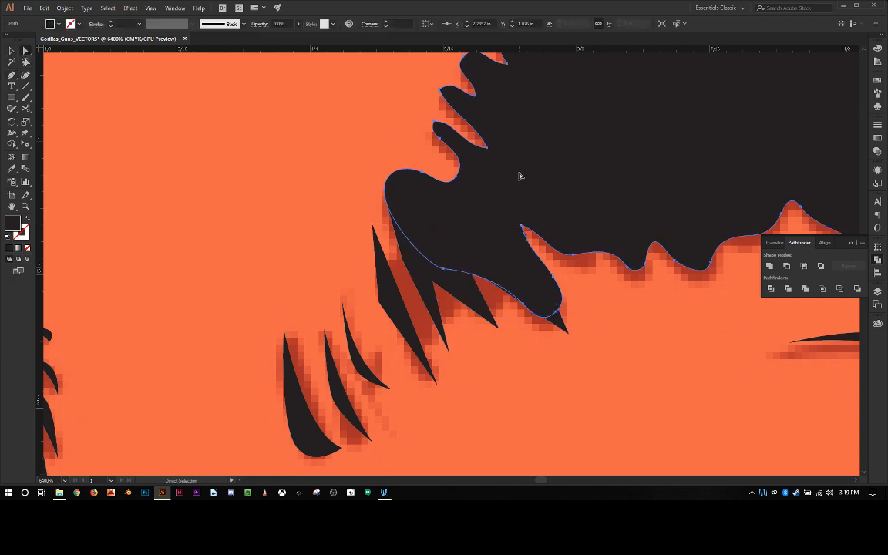
pyautogui.click(447, 269)
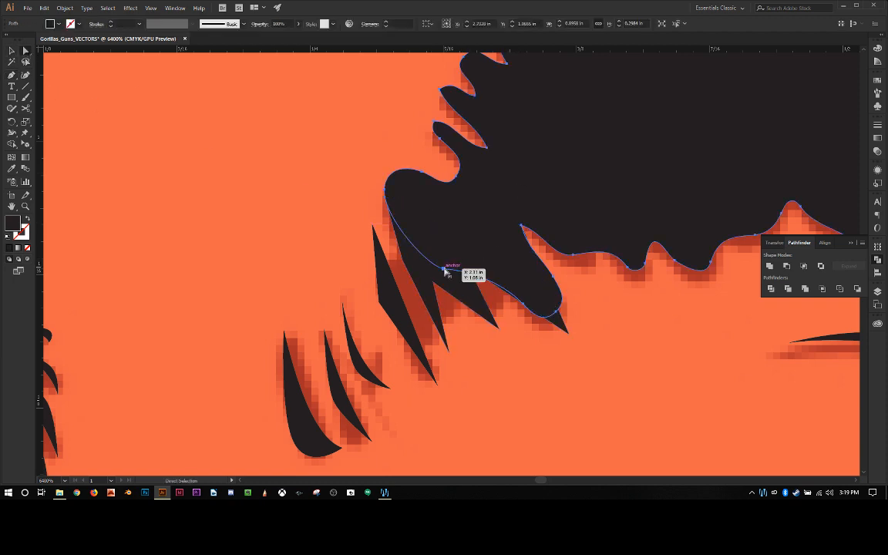
pyautogui.moveTo(446, 272); pyautogui.dragTo(549, 316)
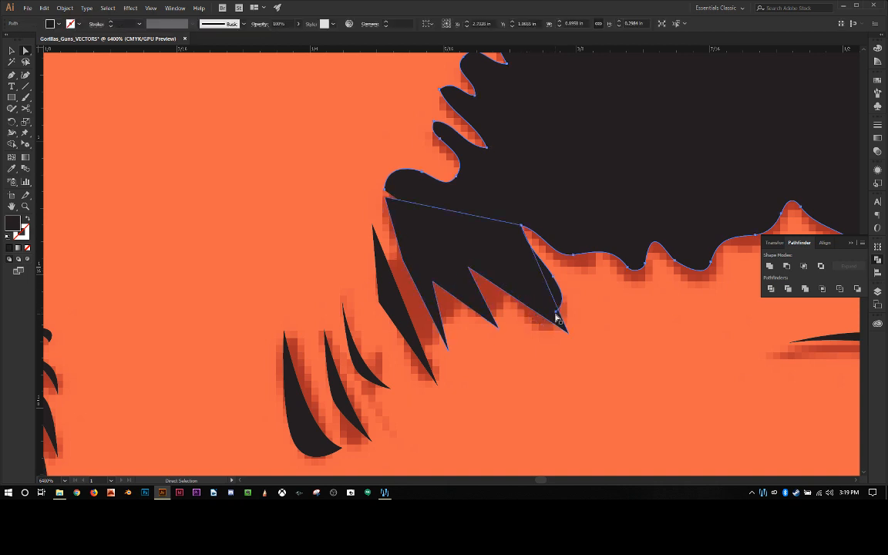
pyautogui.click(556, 313)
pyautogui.press('Delete')
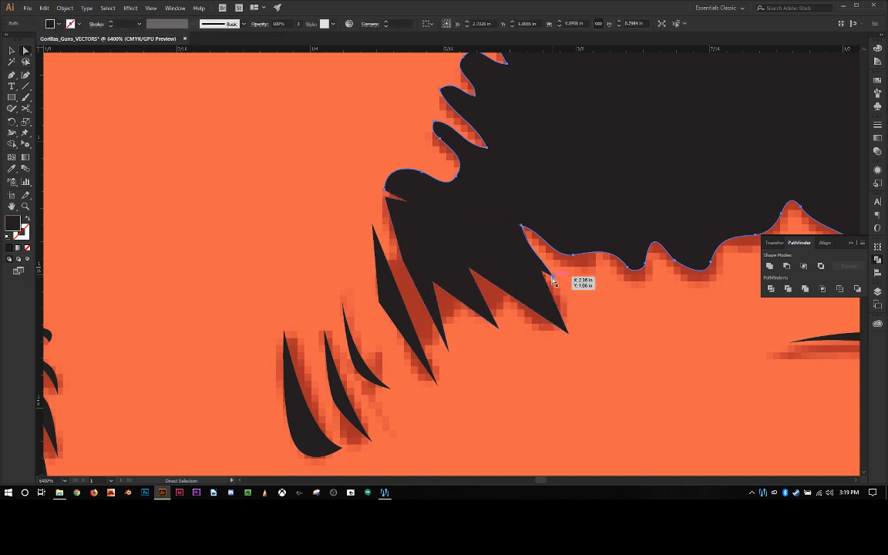
pyautogui.hotkey('ctrl', 'j')
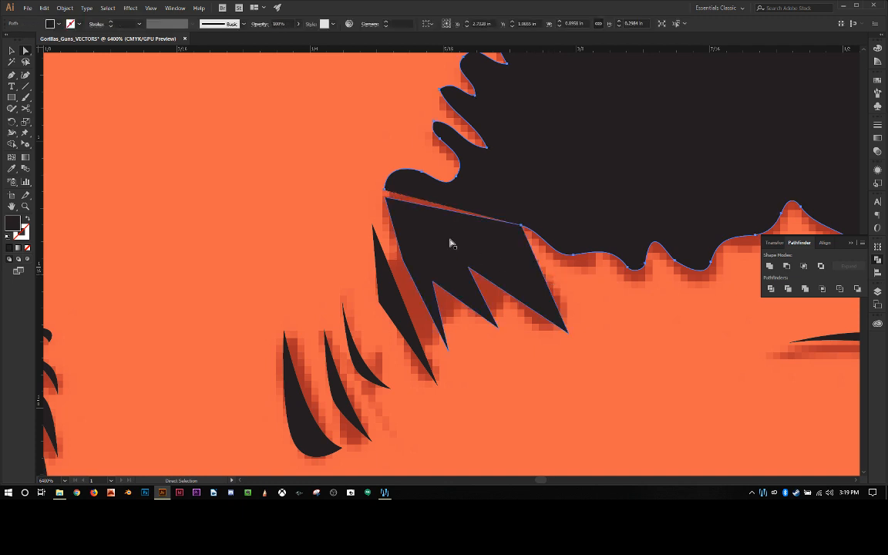
# Step: Remove the three-spike shape's upper edge and outer upper anchor, and join its open ends to the hairline outline with the Pen tool
pyautogui.click(396, 202)
pyautogui.press('Delete')
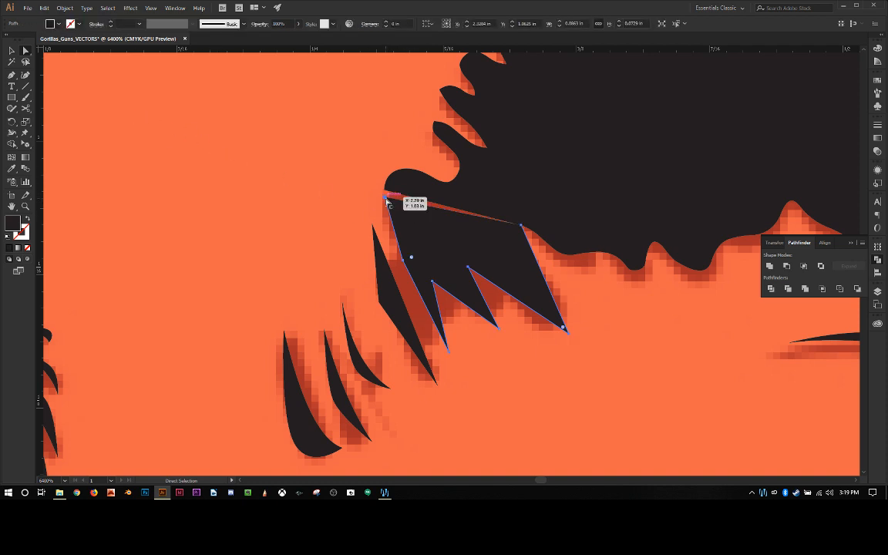
pyautogui.click(387, 199)
pyautogui.press('Delete')
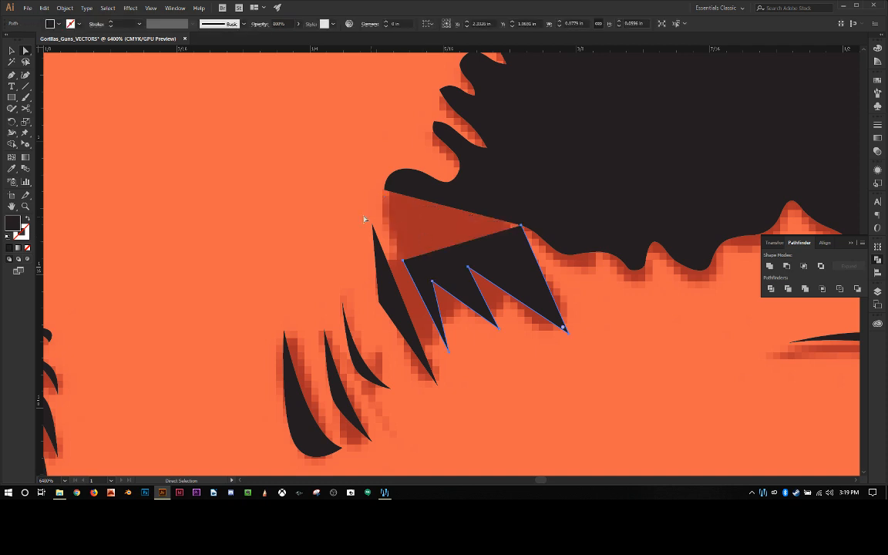
pyautogui.press('p')
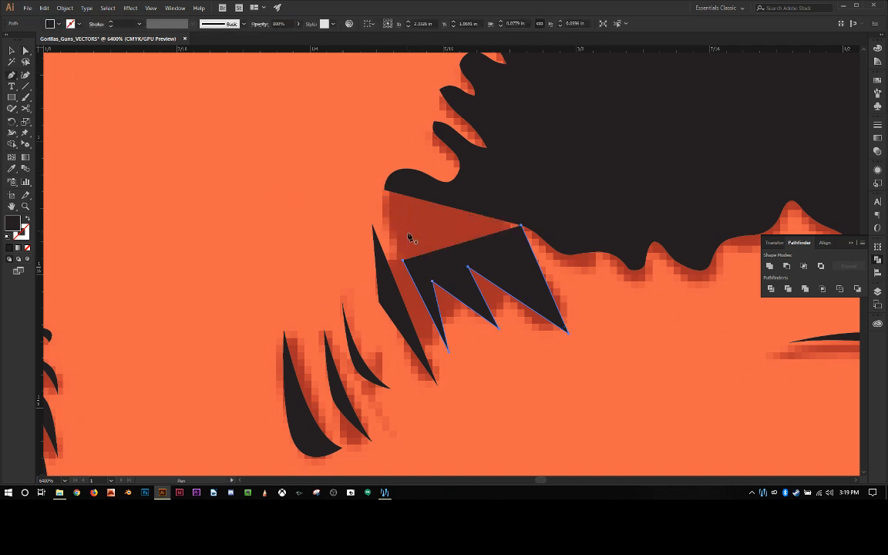
pyautogui.click(402, 261)
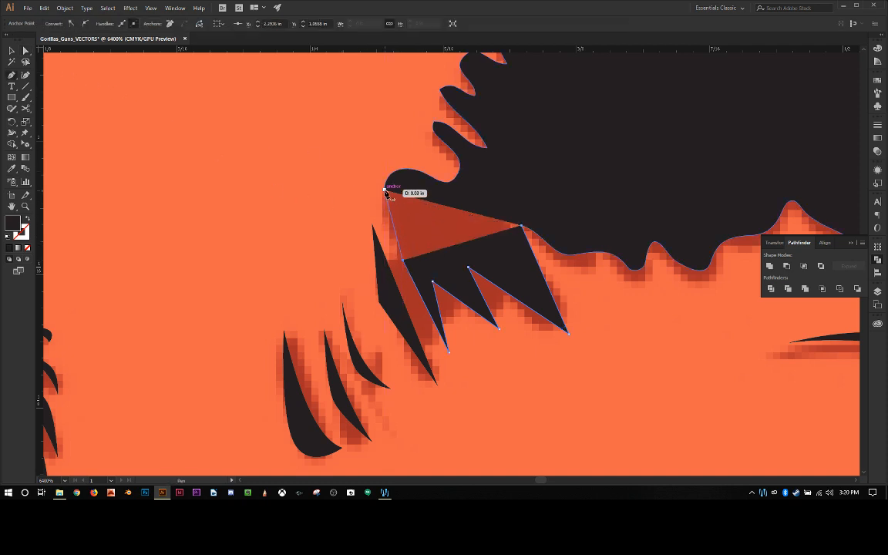
pyautogui.click(387, 191)
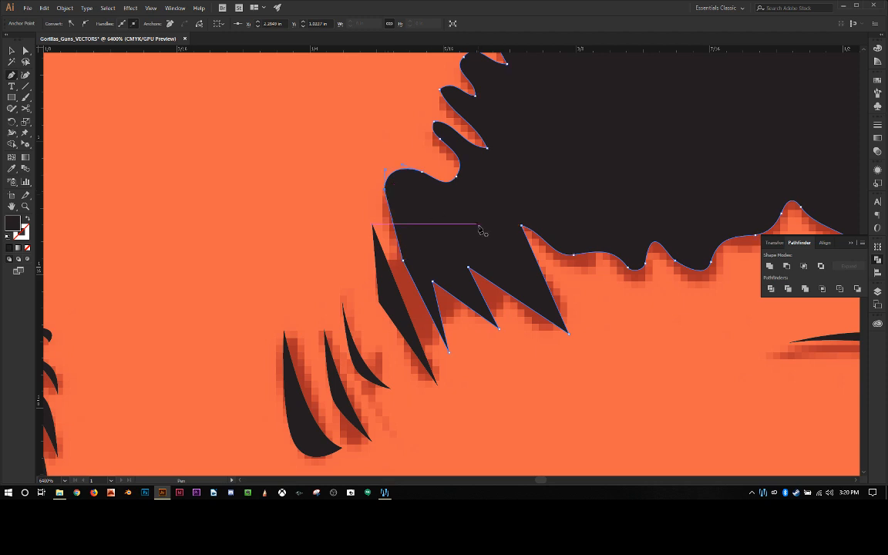
pyautogui.click(521, 226)
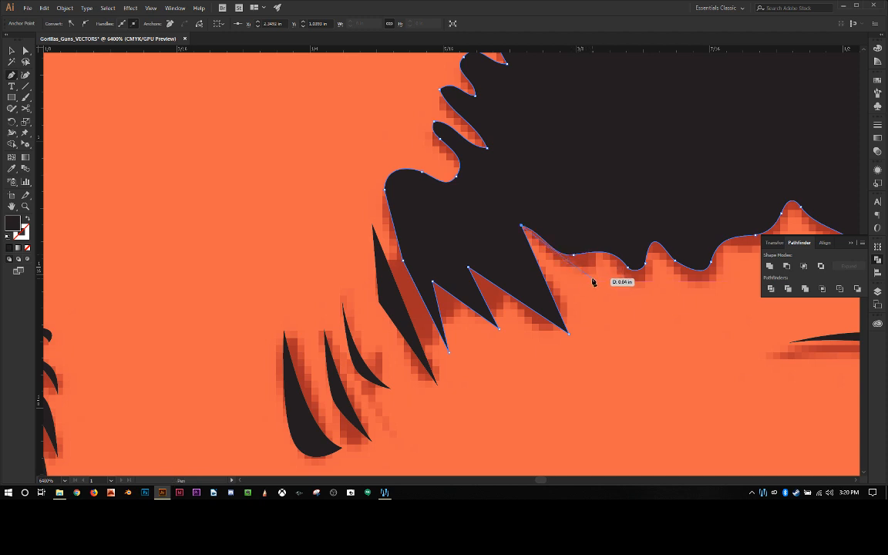
# Step: Draw a small closed shape with a downward point beside the third spike with the Pen tool and unite it with the hairline
pyautogui.moveTo(589, 268); pyautogui.dragTo(521, 226)
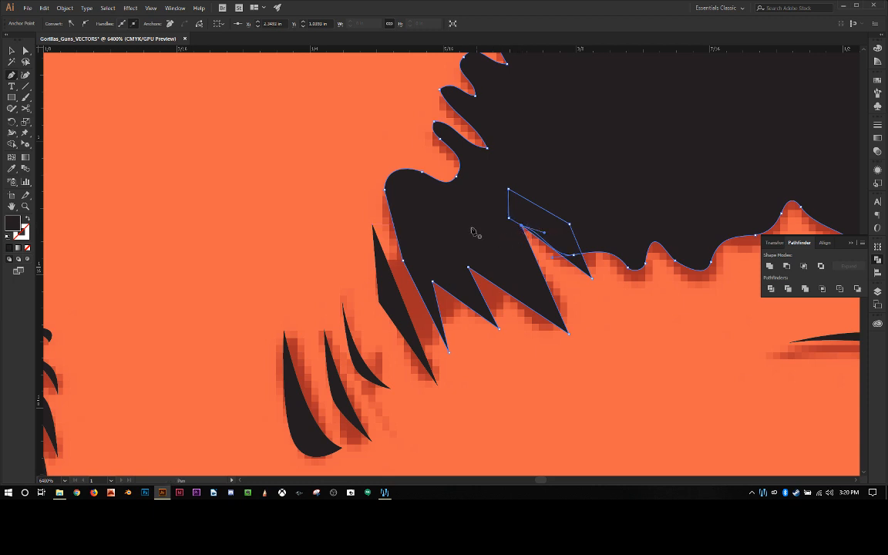
pyautogui.click(12, 51)
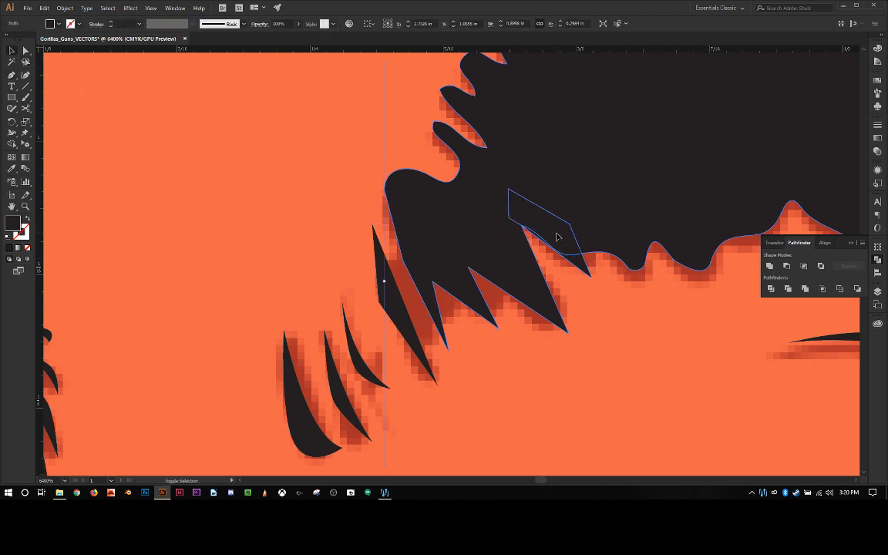
pyautogui.click(379, 225)
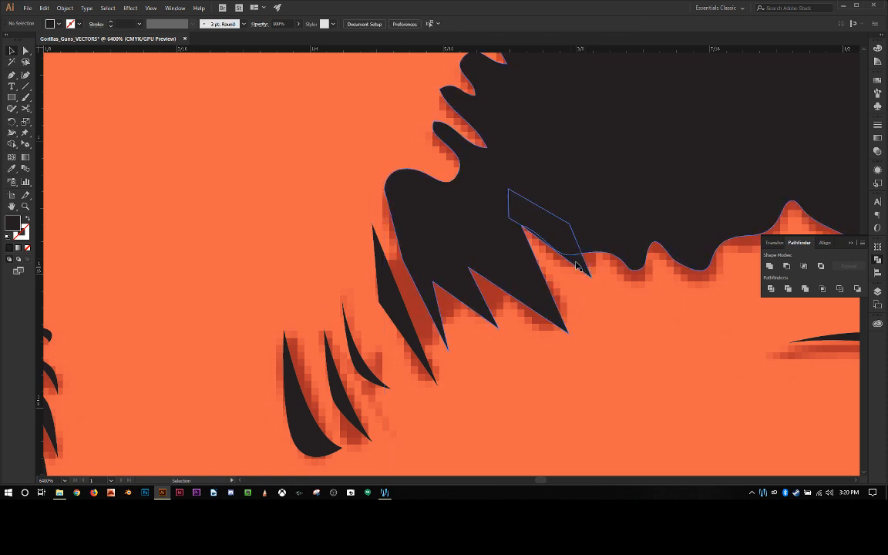
pyautogui.click(383, 281)
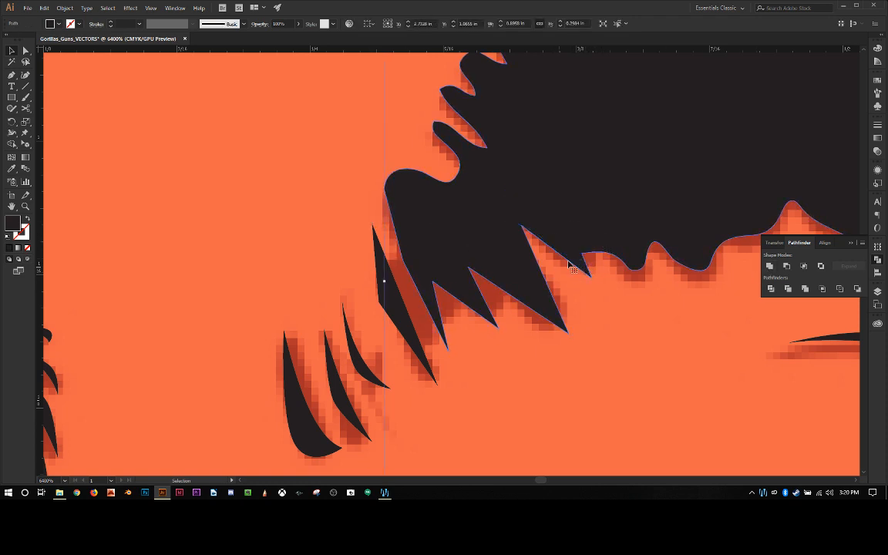
pyautogui.click(578, 287)
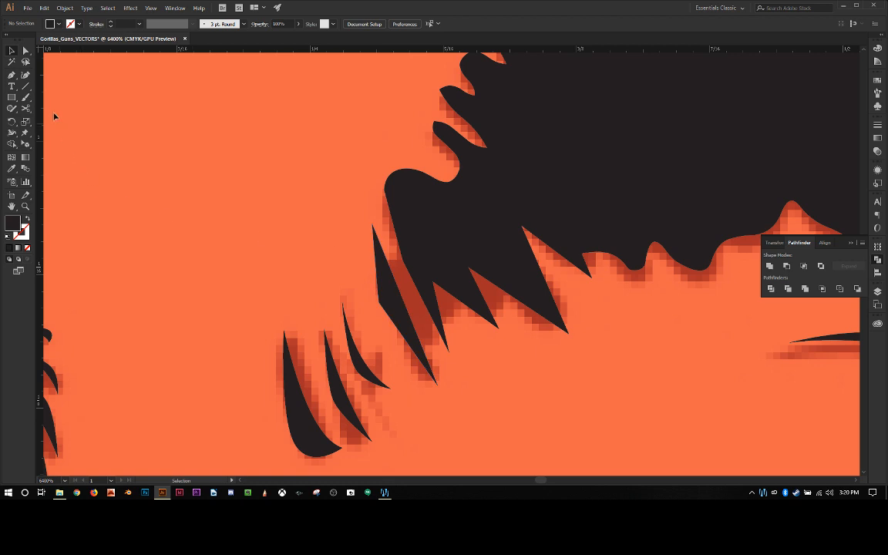
# Step: Bend the detached triangle's sides into curves, and smooth the adjacent hairline edge's anchor while shifting it slightly outward
pyautogui.hotkey('shift', 'c')
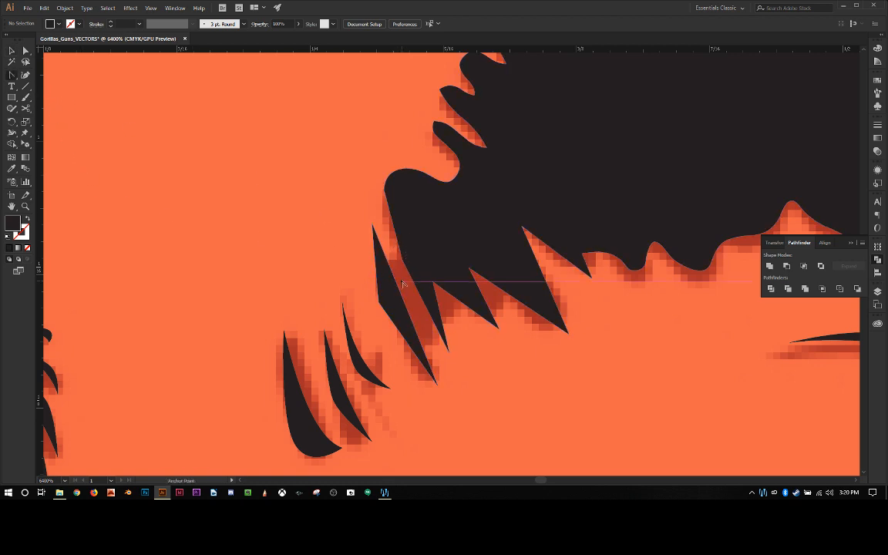
pyautogui.click(379, 302)
pyautogui.moveTo(379, 302)
pyautogui.mouseDown()
pyautogui.moveTo(381, 317)
pyautogui.moveTo(373, 279)
pyautogui.moveTo(398, 301)
pyautogui.moveTo(394, 296)
pyautogui.mouseUp()
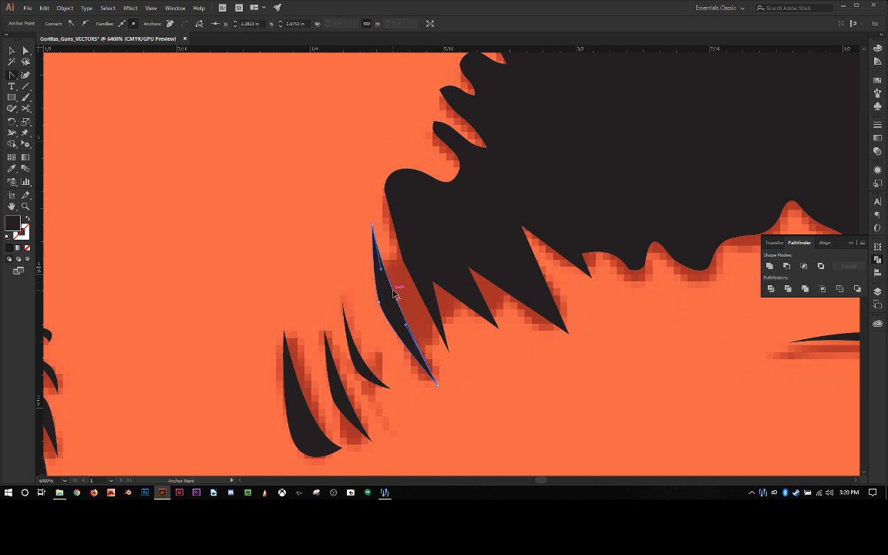
pyautogui.moveTo(403, 262); pyautogui.dragTo(416, 284)
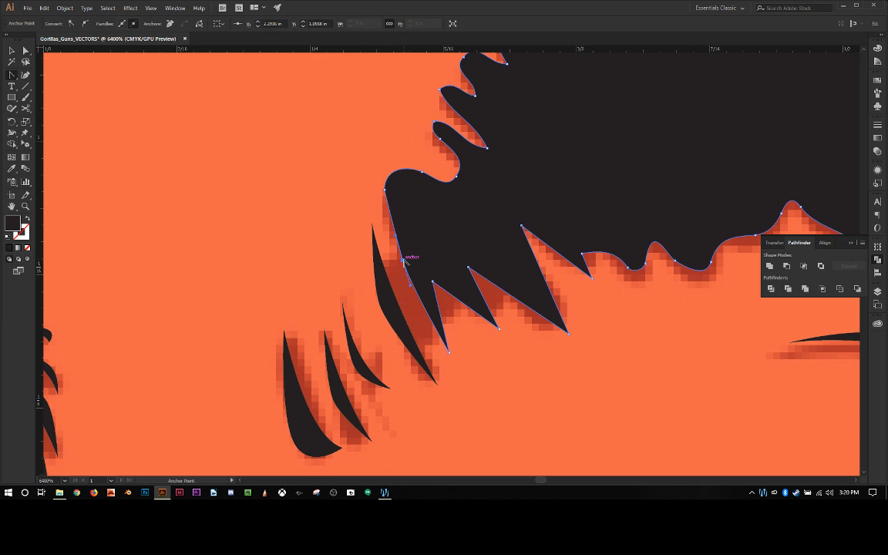
pyautogui.moveTo(404, 260); pyautogui.dragTo(396, 263)
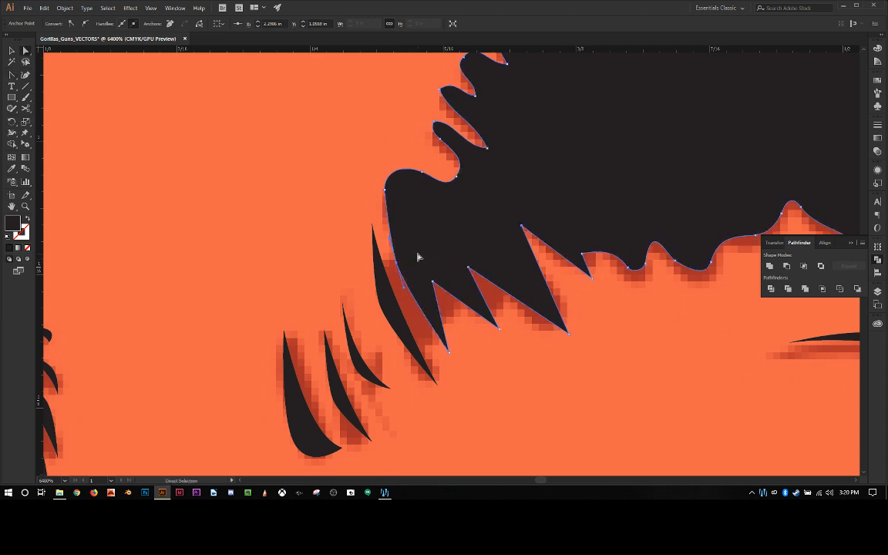
# Step: Curve the straight edges at the notches between the hairline's downward spikes with the Anchor Point tool
pyautogui.click(421, 262)
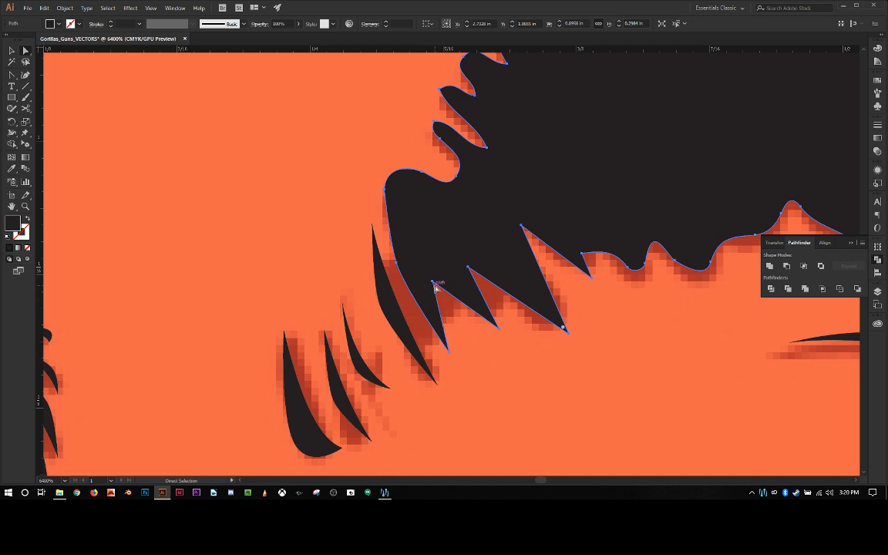
pyautogui.hotkey('shift', 'c')
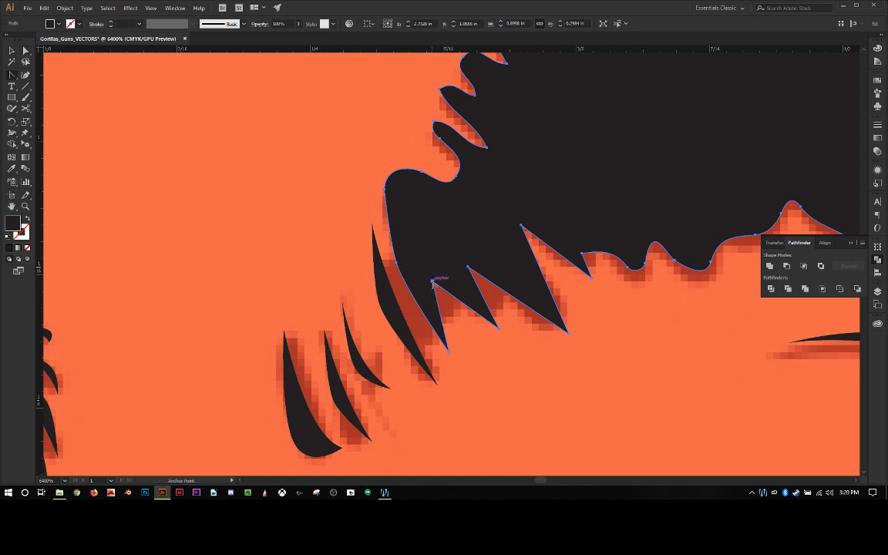
pyautogui.moveTo(434, 283); pyautogui.dragTo(453, 313)
pyautogui.moveTo(414, 253); pyautogui.dragTo(486, 292)
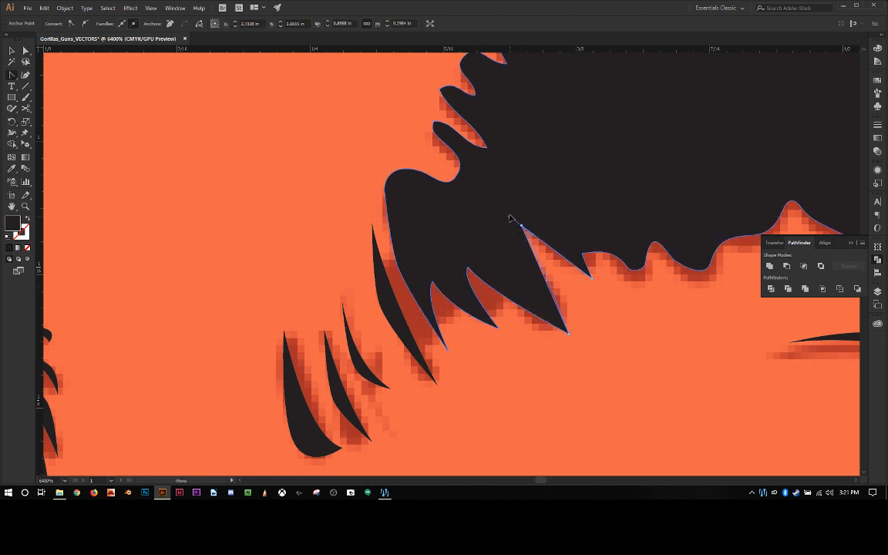
pyautogui.moveTo(522, 225); pyautogui.dragTo(592, 264)
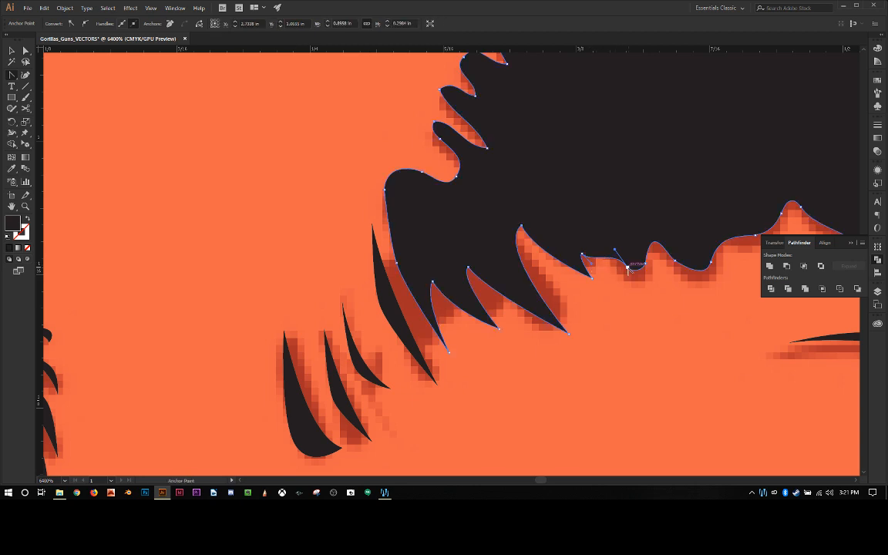
# Step: Pull the anchor of the rounded bump beside the small new spike down and outward to form a pointed tip
pyautogui.press('a')
pyautogui.moveTo(629, 267); pyautogui.dragTo(645, 286)
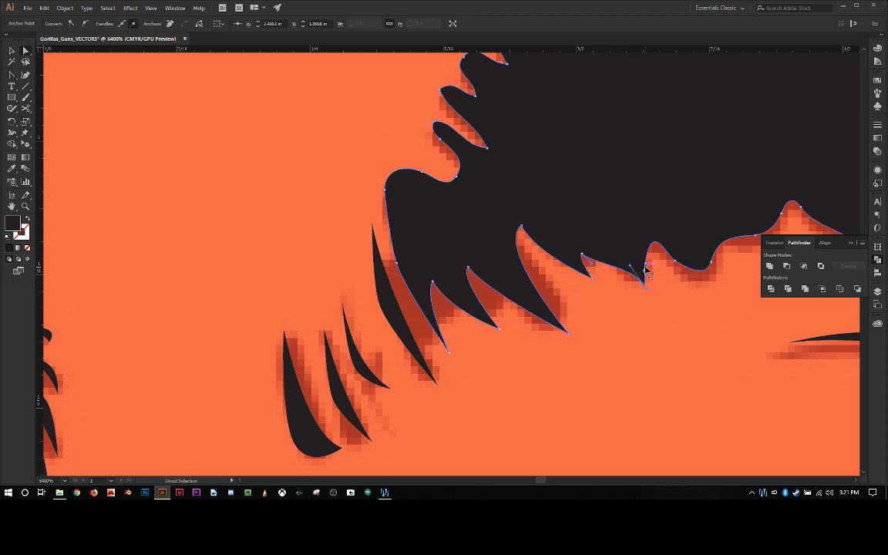
pyautogui.hotkey('shift', 'c')
pyautogui.press('-')
pyautogui.click(645, 265)
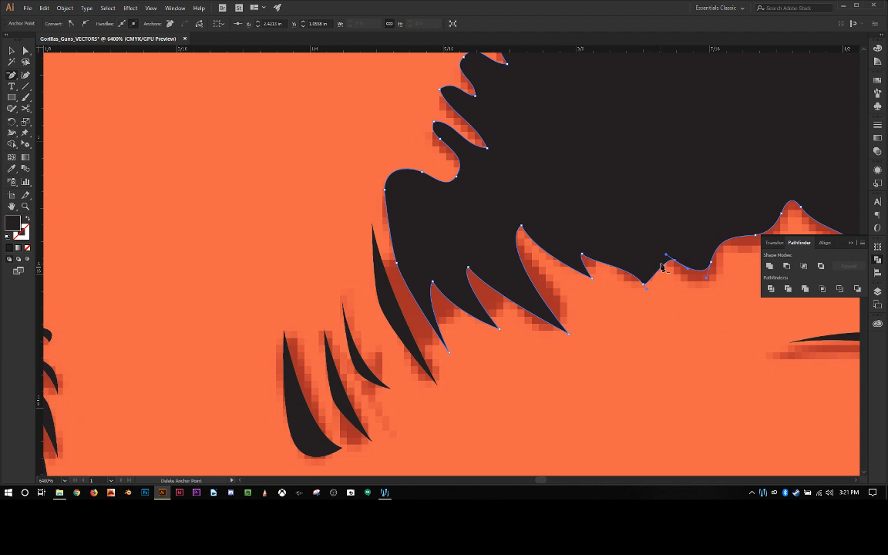
pyautogui.press('a')
pyautogui.hotkey('ctrl', 'z')
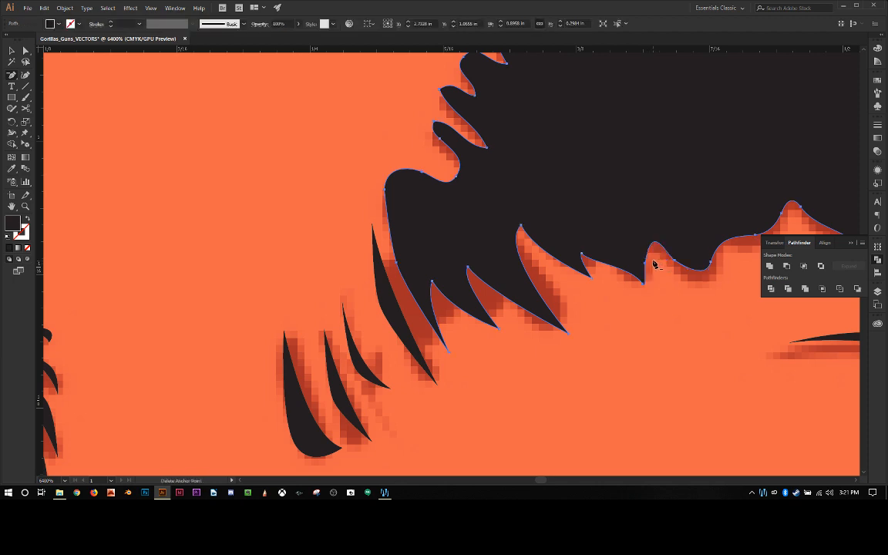
# Step: Adjust the handles of the notch anchor just above the newly pulled tip and raise the anchor to deepen the notch
pyautogui.hotkey('shift', 'c')
pyautogui.moveTo(646, 265); pyautogui.dragTo(649, 249)
pyautogui.moveTo(644, 247); pyautogui.dragTo(639, 221)
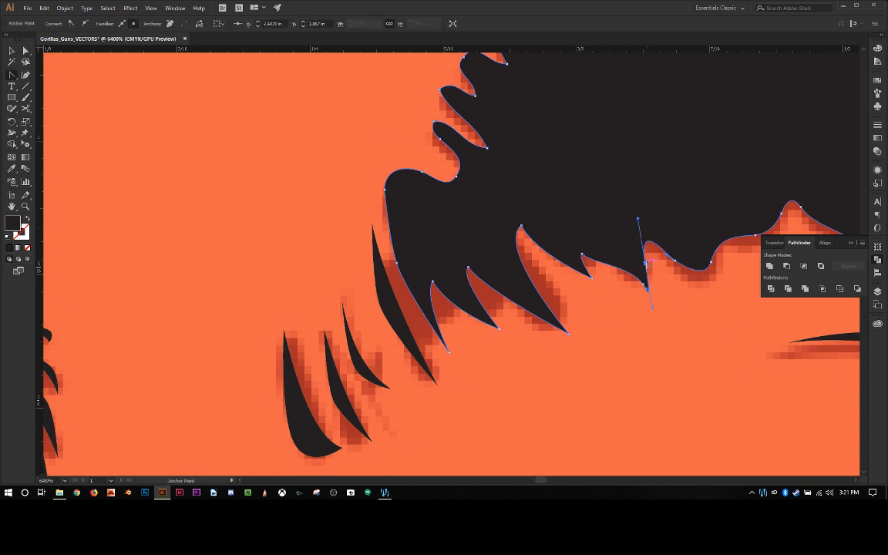
pyautogui.press('a')
pyautogui.moveTo(646, 266); pyautogui.dragTo(641, 234)
pyautogui.click(670, 273)
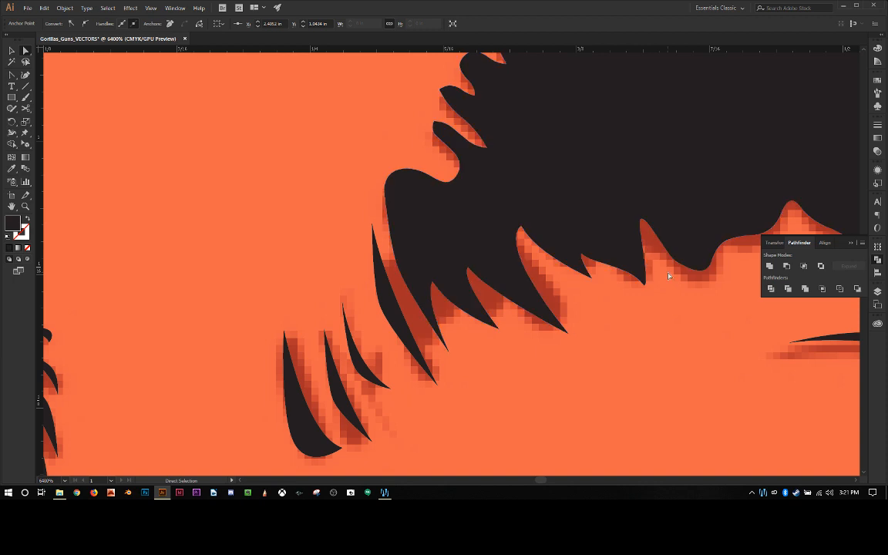
# Step: Raise the anchor of the shallow notch between the two small hairline spikes to make it deeper
pyautogui.click(590, 258)
pyautogui.moveTo(589, 257); pyautogui.dragTo(584, 244)
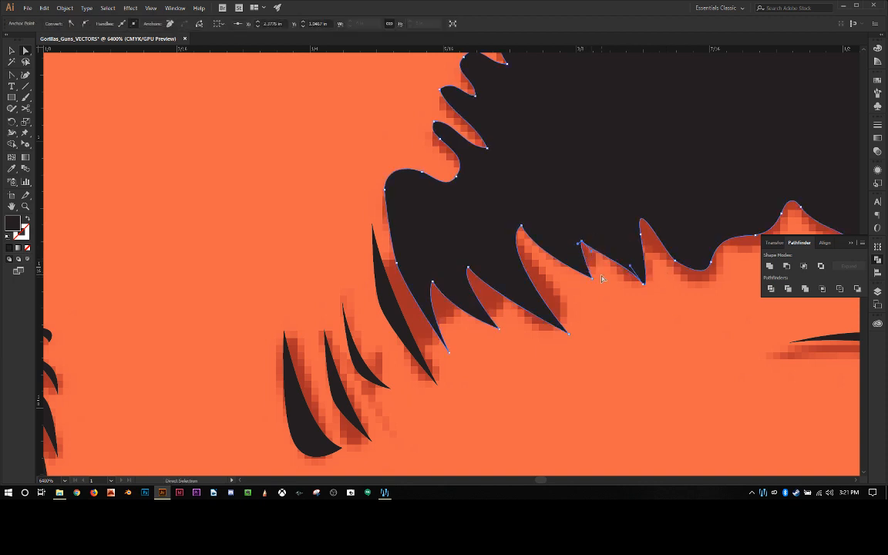
pyautogui.click(606, 287)
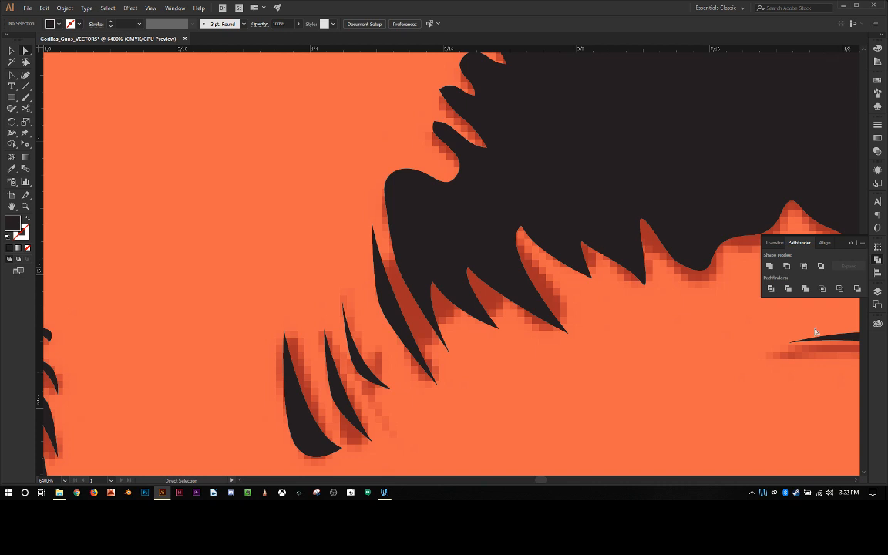
# Step: Pull the hairline's rounded upper outer corner up and outward, lower the anchor beside it, and convert the corner into a sharp point
pyautogui.click(391, 191)
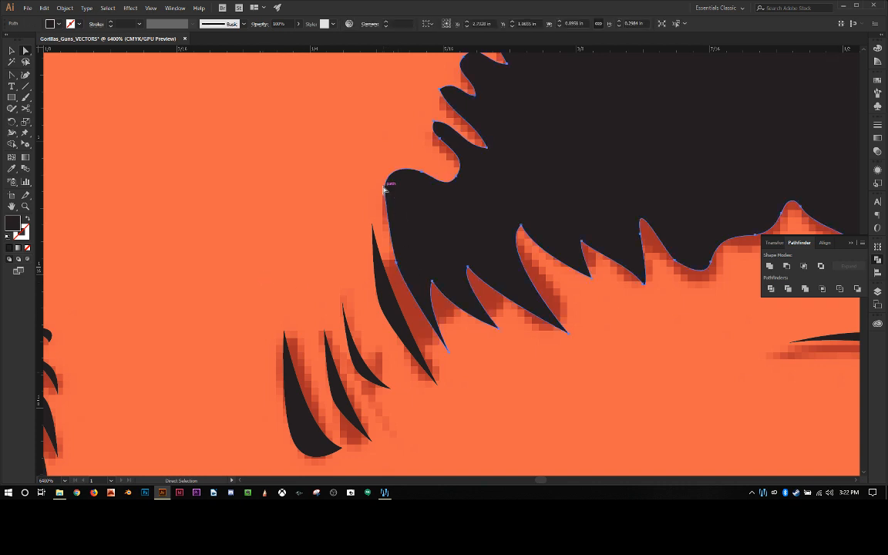
pyautogui.moveTo(386, 193); pyautogui.dragTo(423, 186)
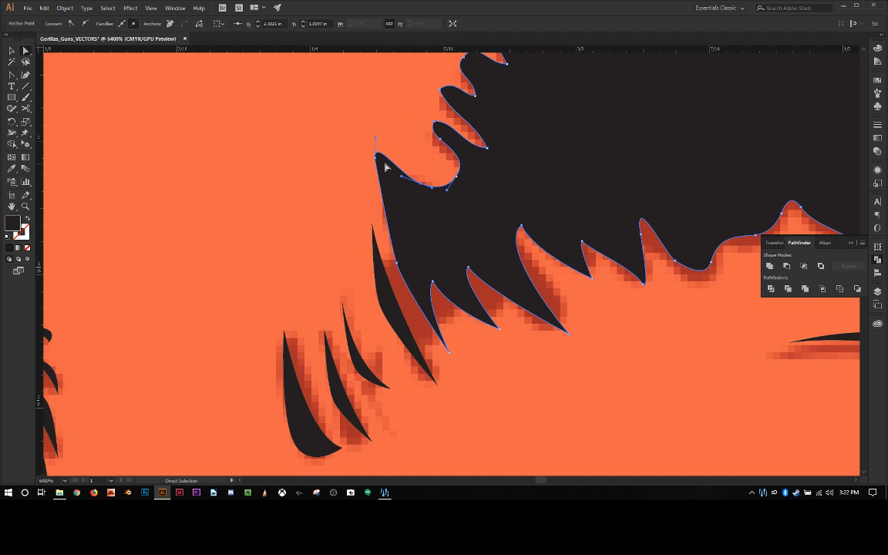
pyautogui.hotkey('shift', 'c')
pyautogui.click(375, 158)
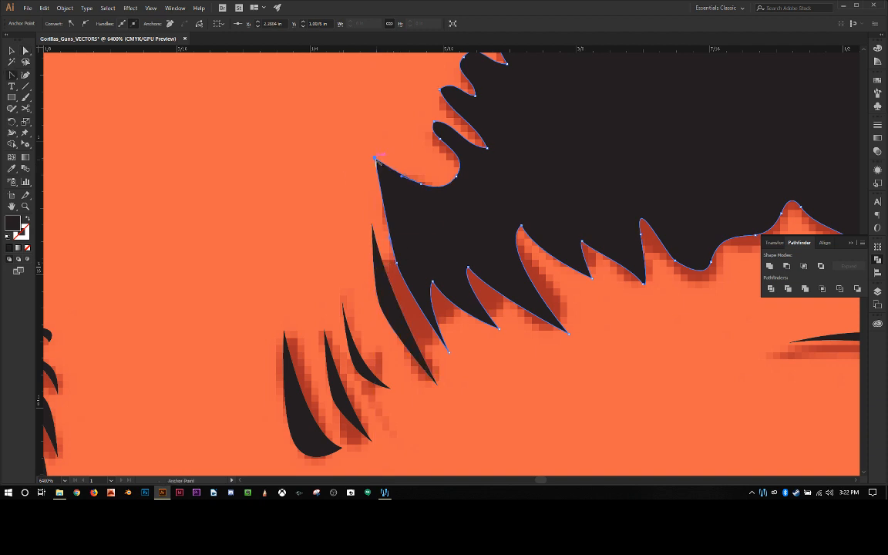
pyautogui.moveTo(375, 158); pyautogui.dragTo(372, 166)
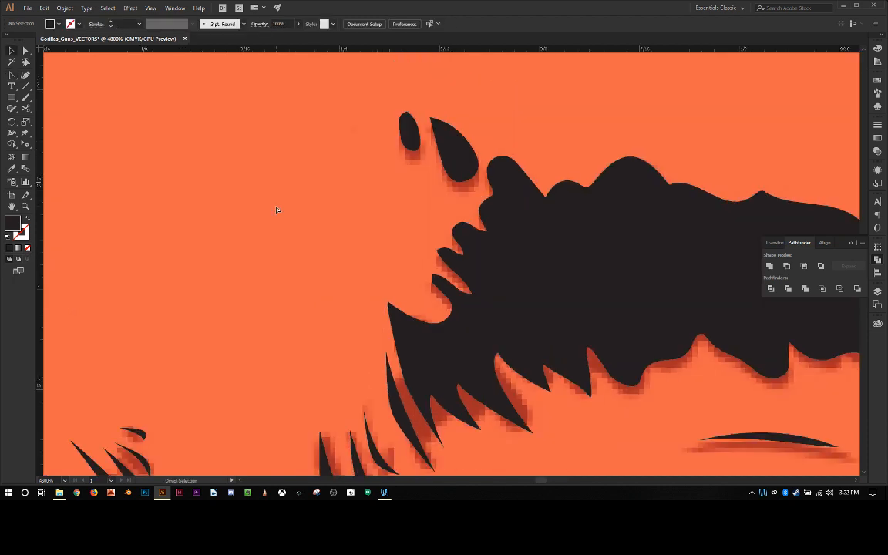
# Step: Examine the refined gorilla face up close from the hairline to the mouth, and as a whole on the artboard
pyautogui.hotkey('ctrl', '-')
pyautogui.hotkey('ctrl', '-')
pyautogui.hotkey('ctrl', '-')
pyautogui.hotkey('ctrl', '-')
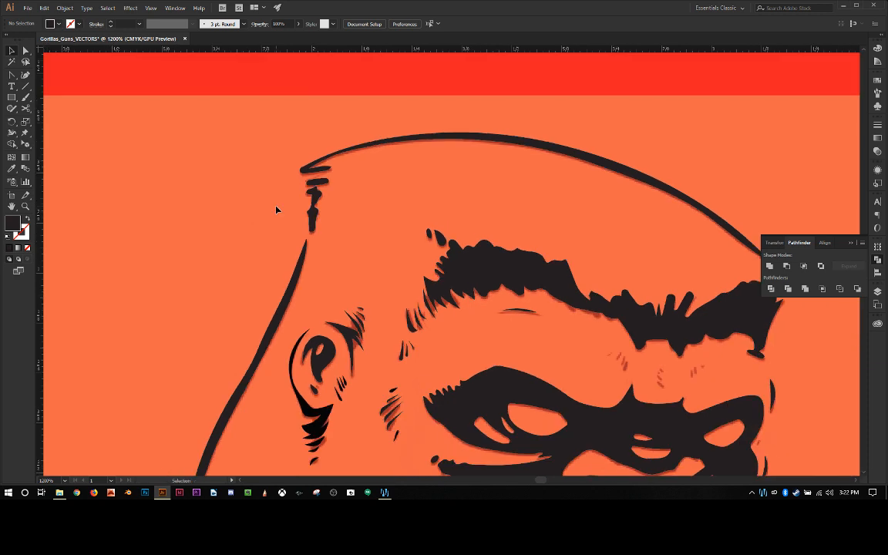
pyautogui.scroll(-4, 277, 209)
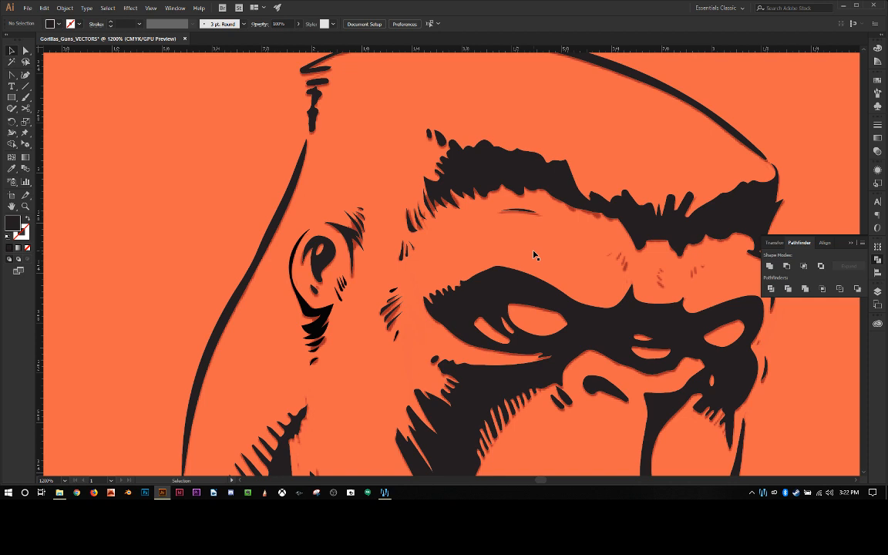
pyautogui.scroll(-4, 535, 254)
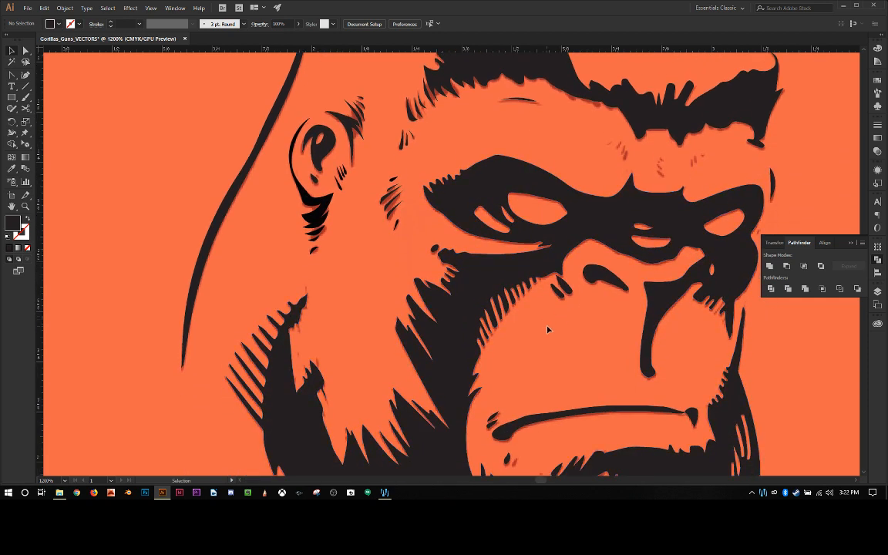
pyautogui.scroll(4, 560, 319)
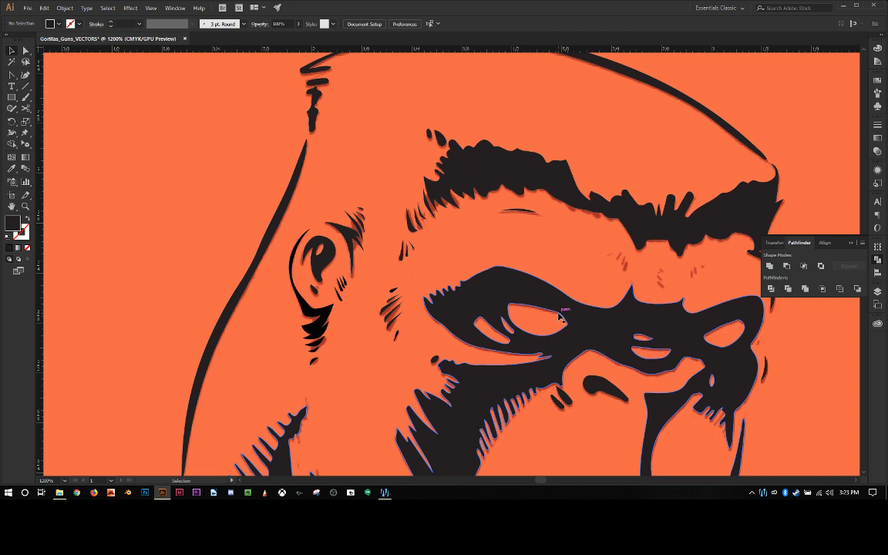
pyautogui.hotkey('ctrl', '-')
pyautogui.hotkey('ctrl', '-')
pyautogui.hotkey('ctrl', '-')
pyautogui.hotkey('ctrl', '-')
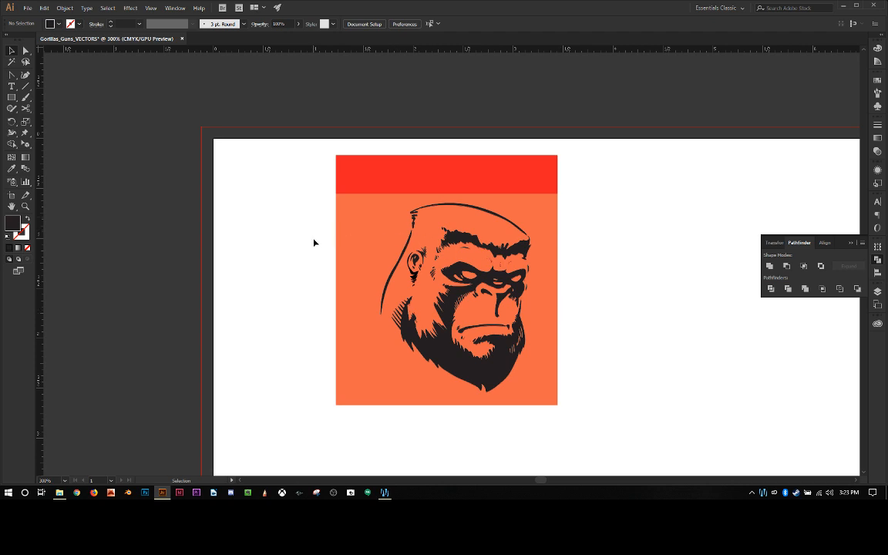
pyautogui.scroll(-2, 312, 247)
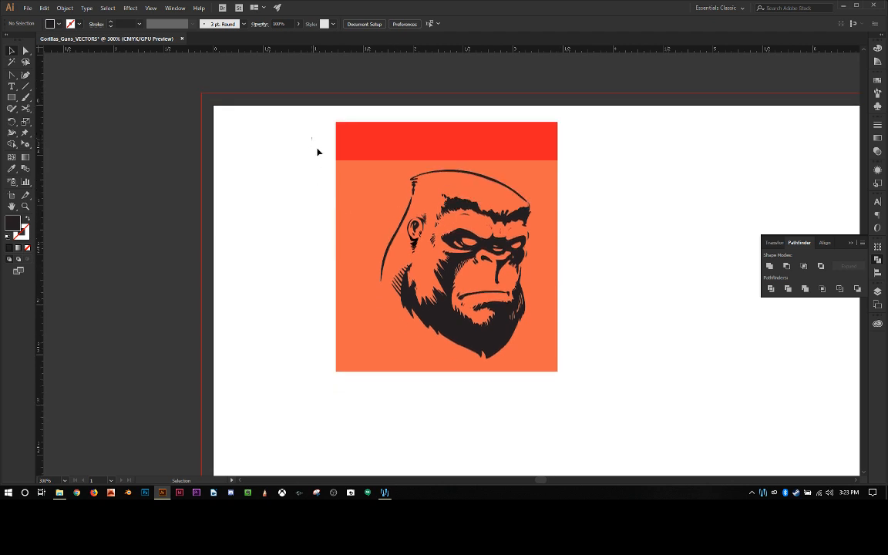
# Step: Select all of the gorilla face artwork to view its paths, and deselect it
pyautogui.moveTo(315, 145); pyautogui.dragTo(603, 424)
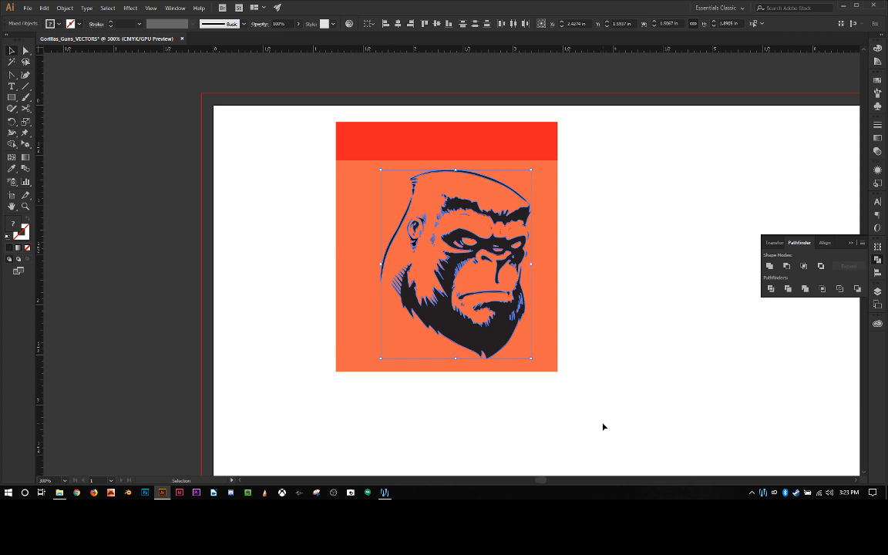
pyautogui.click(603, 427)
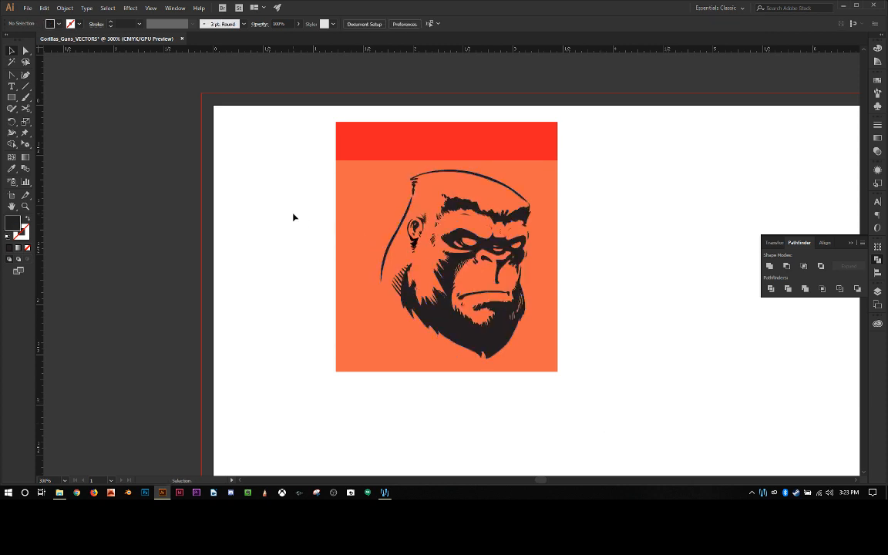
pyautogui.press('a')
pyautogui.hotkey('ctrl', 'a')
pyautogui.press('v')
pyautogui.hotkey('ctrl', 'shift', 'a')
# Step: Expand Layer 1 to look through the individual paths it contains, and collapse it
pyautogui.click(878, 293)
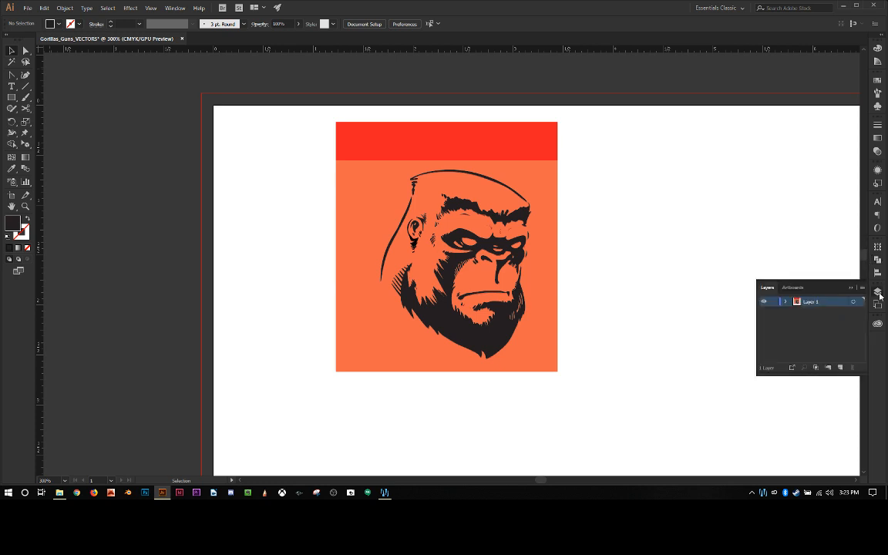
pyautogui.click(786, 301)
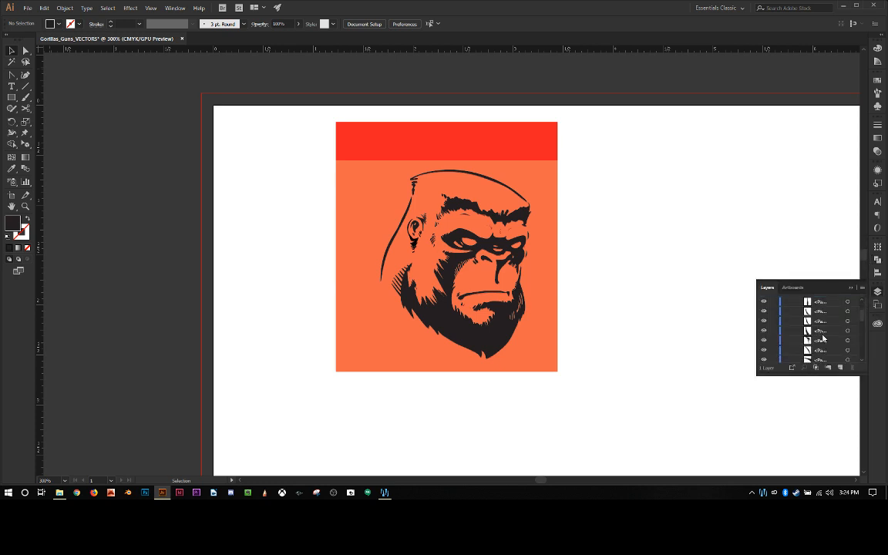
pyautogui.scroll(-2, 817, 340)
pyautogui.scroll(-3, 824, 344)
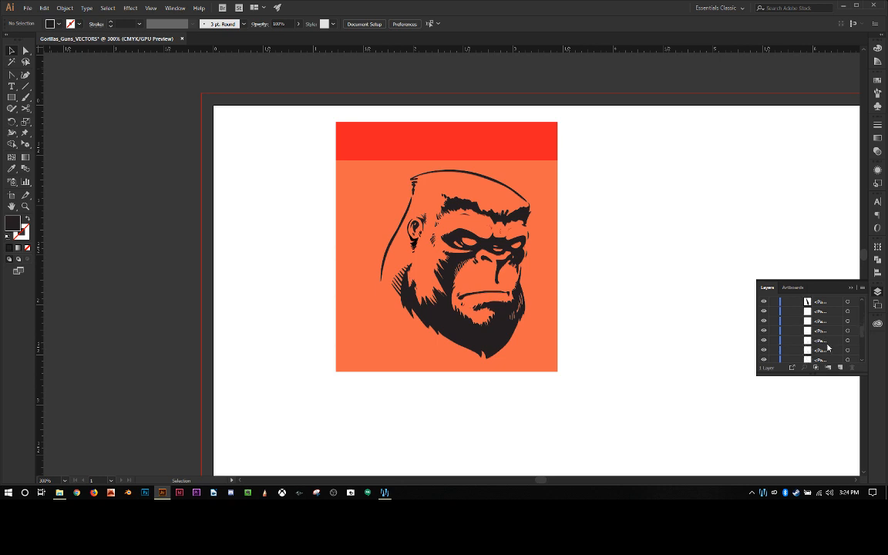
pyautogui.scroll(-3, 828, 349)
pyautogui.scroll(5, 830, 343)
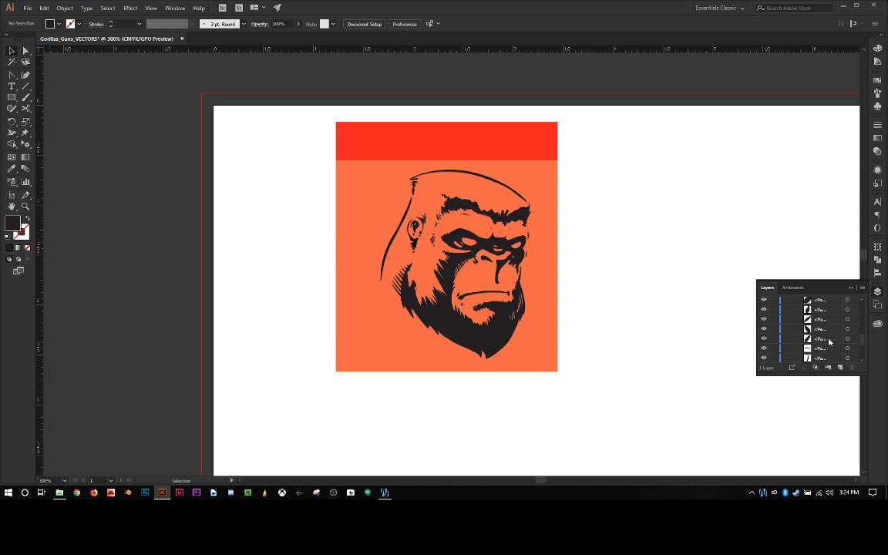
pyautogui.scroll(3, 822, 328)
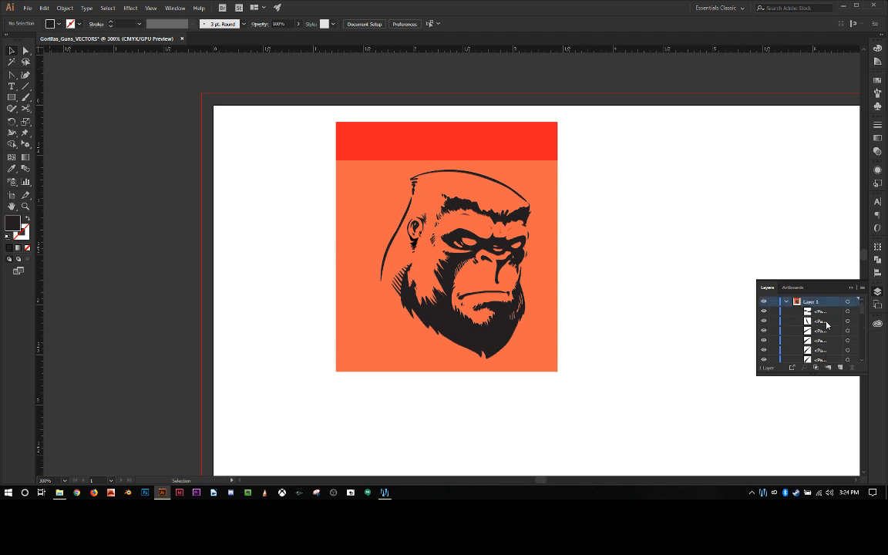
pyautogui.click(786, 302)
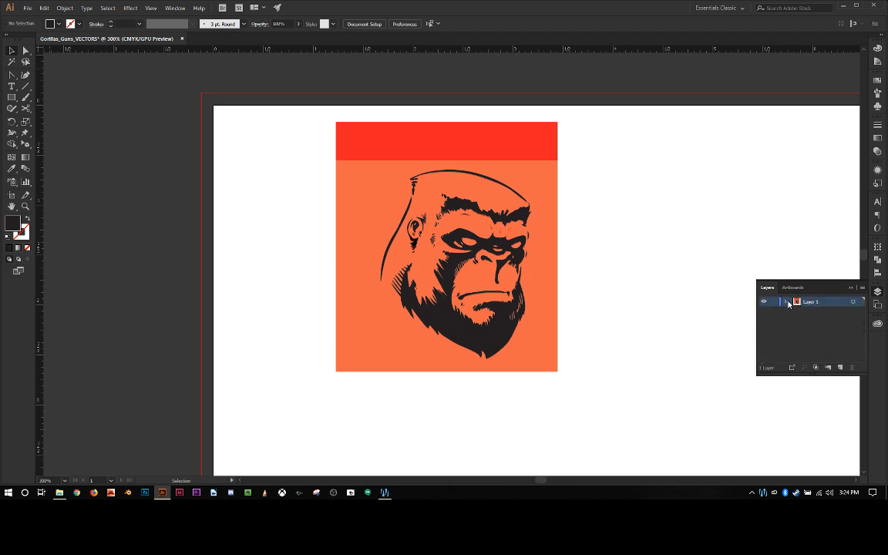
# Step: Create a new layer above Layer 1 and lock Layer 1 with the gorilla face artwork
pyautogui.click(840, 369)
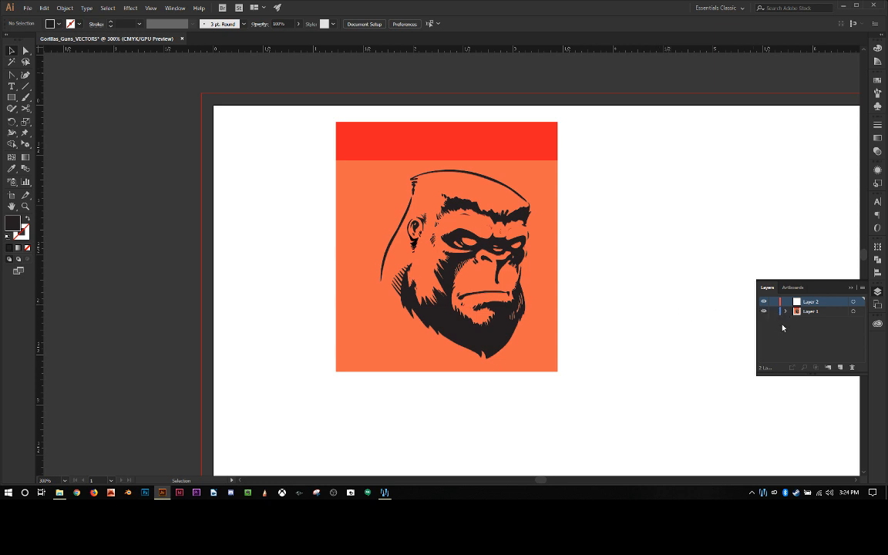
pyautogui.click(486, 333)
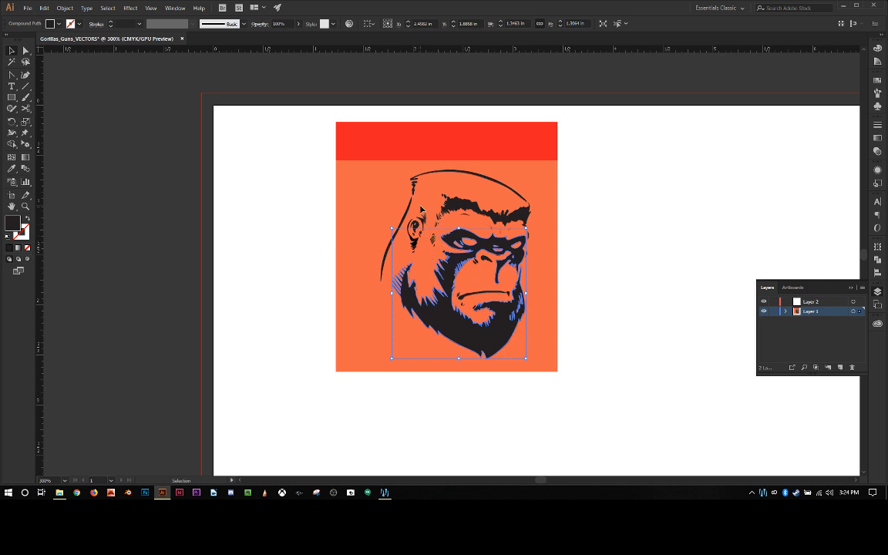
pyautogui.moveTo(285, 153); pyautogui.dragTo(397, 220)
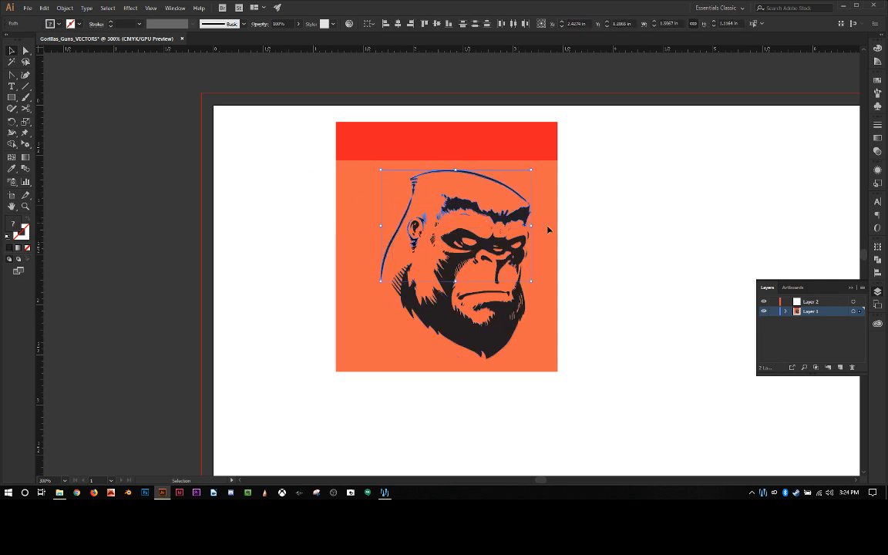
pyautogui.click(612, 239)
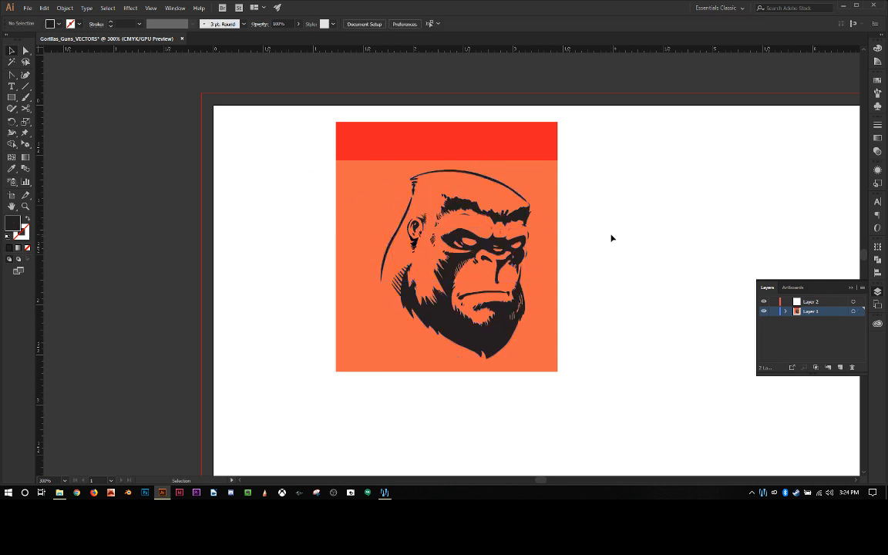
pyautogui.click(774, 311)
pyautogui.scroll(-1, 522, 245)
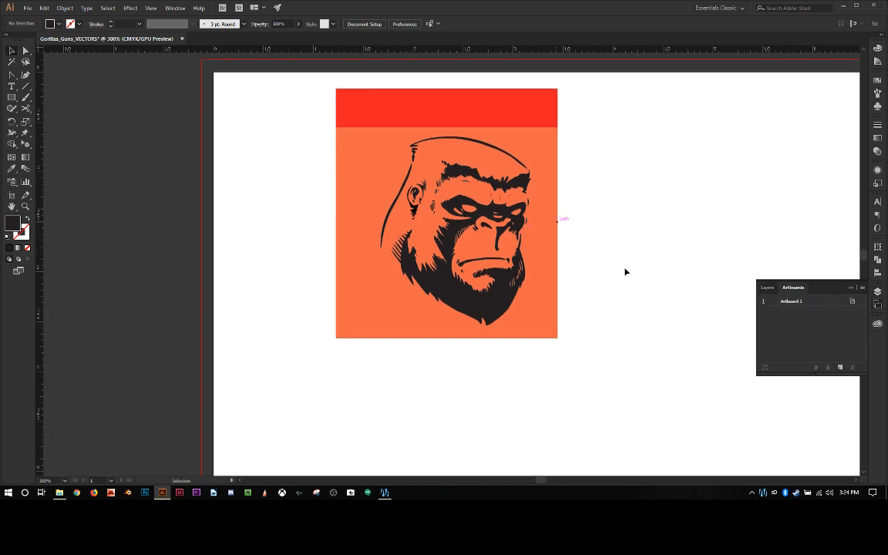
pyautogui.click(769, 289)
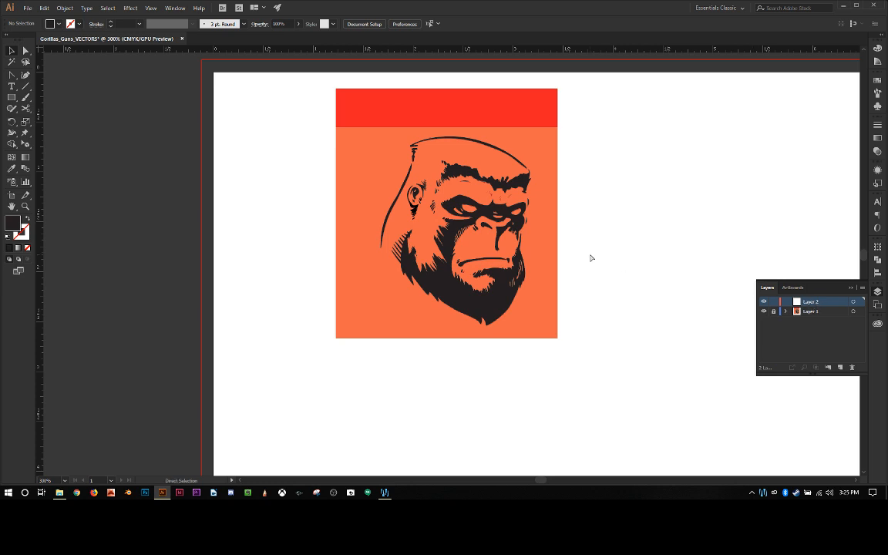
# Step: Add a third layer above Layer 2 and make Layer 2 the active layer
pyautogui.hotkey('ctrl', '-')
pyautogui.hotkey('ctrl', '-')
pyautogui.hotkey('ctrl', '-')
pyautogui.moveTo(590, 254); pyautogui.dragTo(462, 139)
pyautogui.hotkey('ctrl', '+')
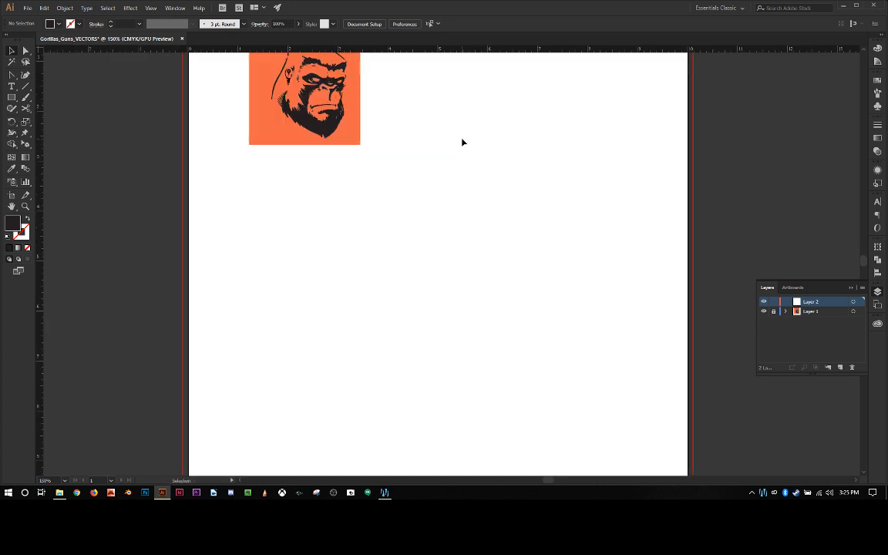
pyautogui.click(841, 368)
pyautogui.scroll(3, 521, 312)
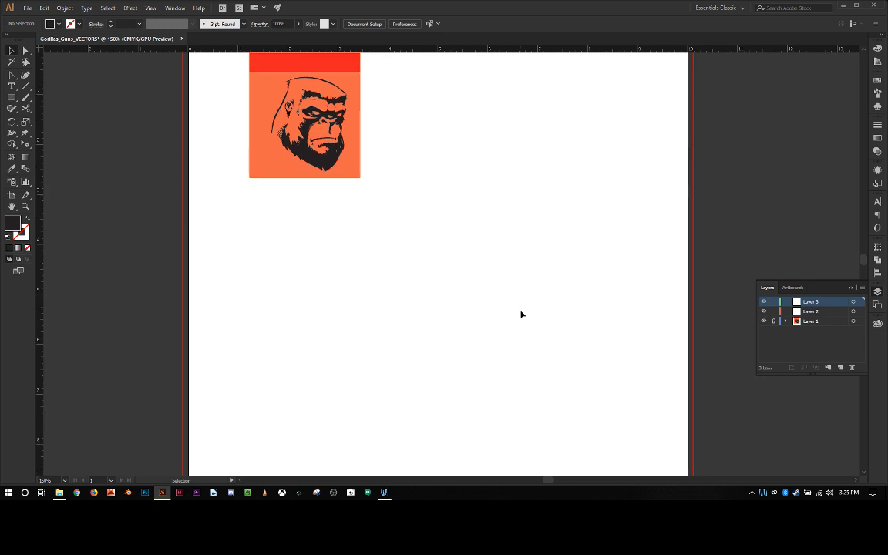
pyautogui.click(787, 313)
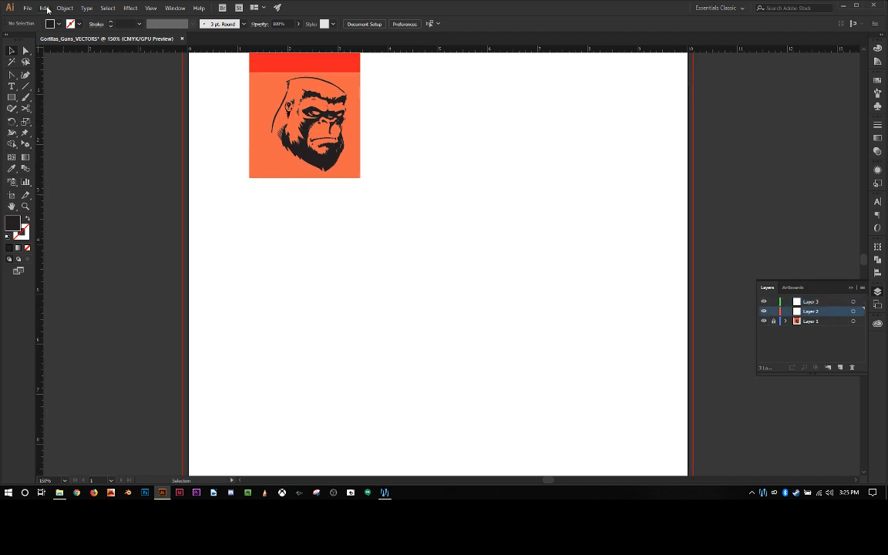
# Step: Place Gorilla_05_Cartoon_04.jpg on Layer 2 and move it within the artboard, overlapping the gorilla face
pyautogui.click(29, 8)
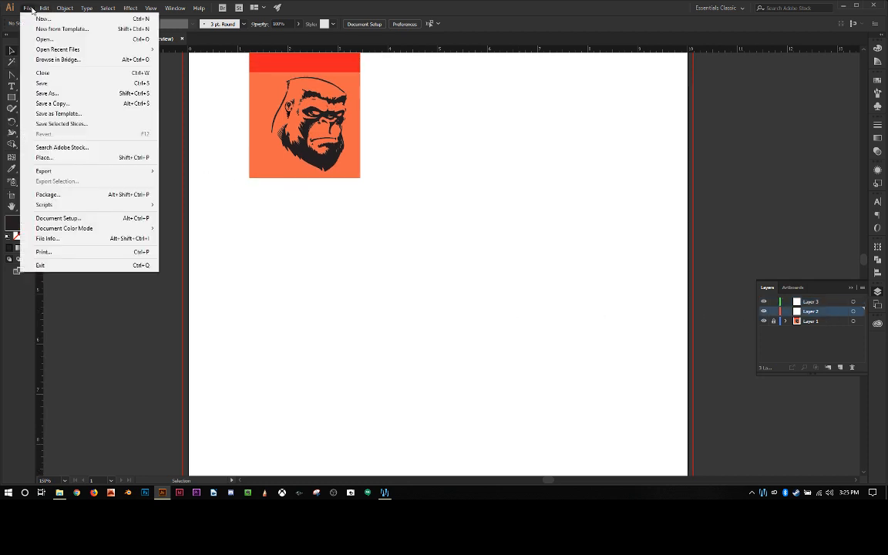
pyautogui.click(84, 158)
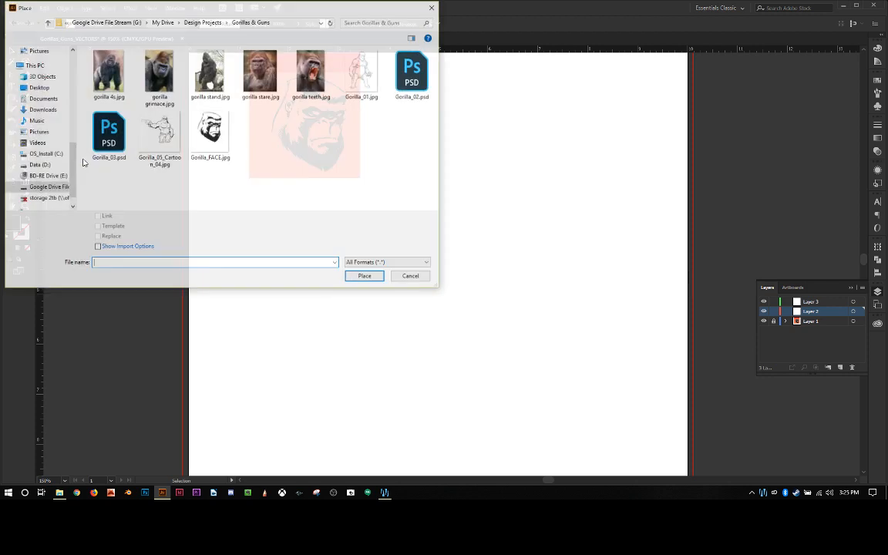
pyautogui.doubleClick(145, 132)
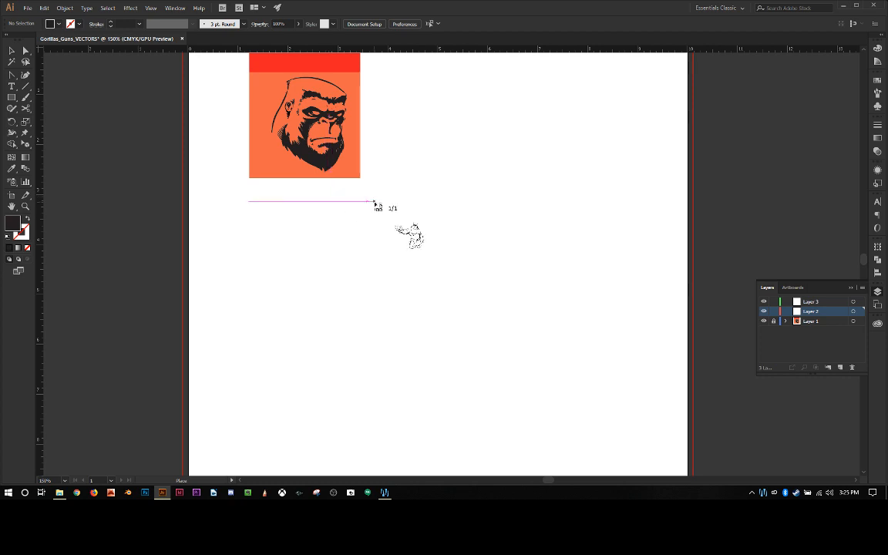
pyautogui.click(409, 143)
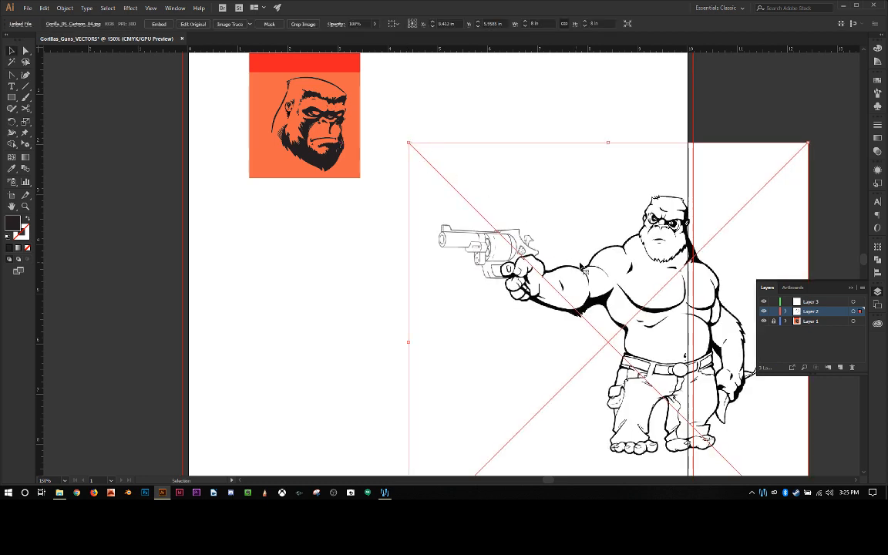
pyautogui.moveTo(602, 263); pyautogui.dragTo(450, 187)
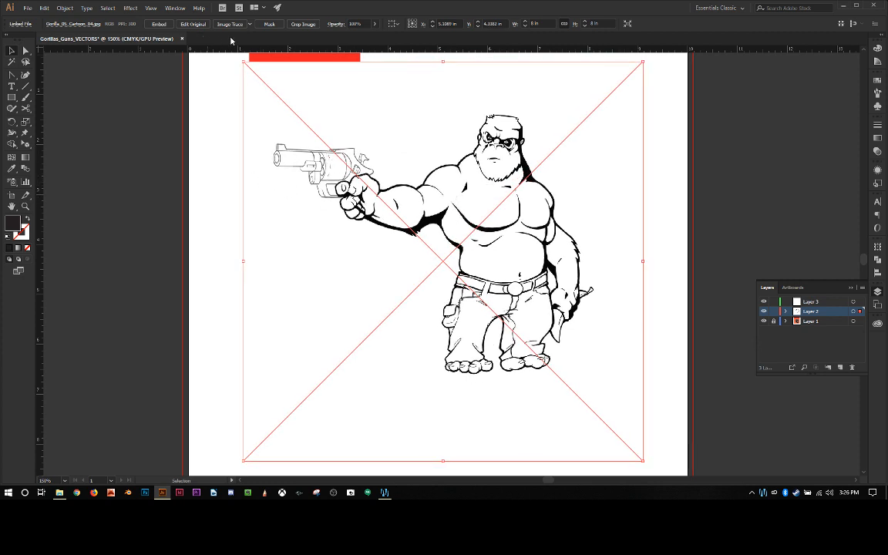
# Step: Image-trace the placed cartoon gorilla with the Sketched Art preset and deselect it
pyautogui.click(250, 24)
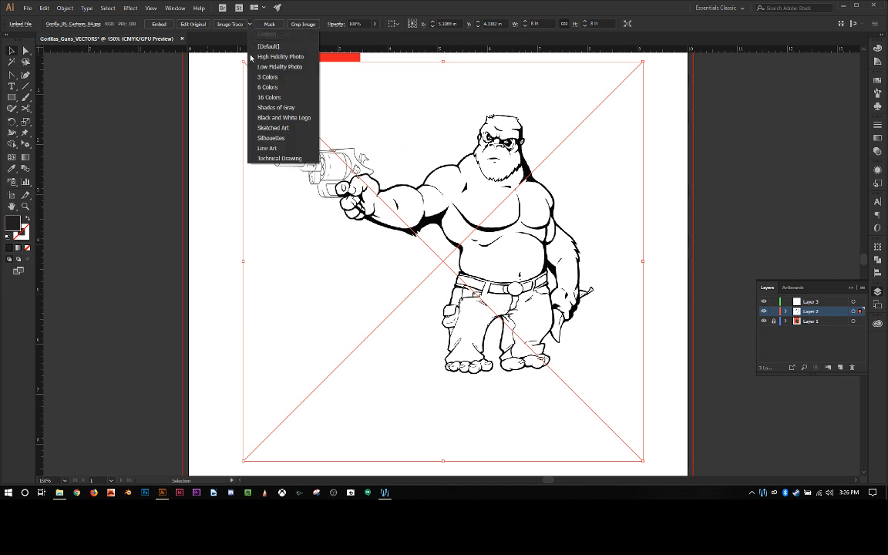
pyautogui.click(278, 128)
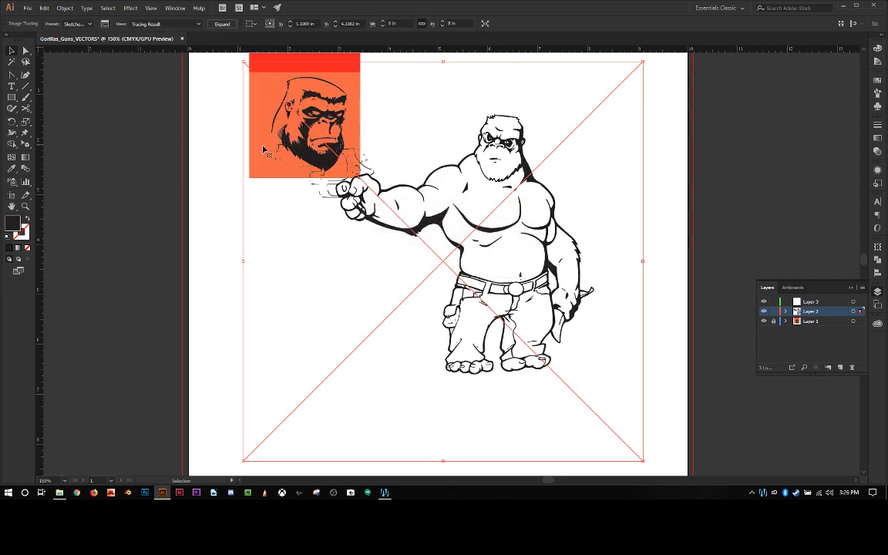
pyautogui.click(217, 177)
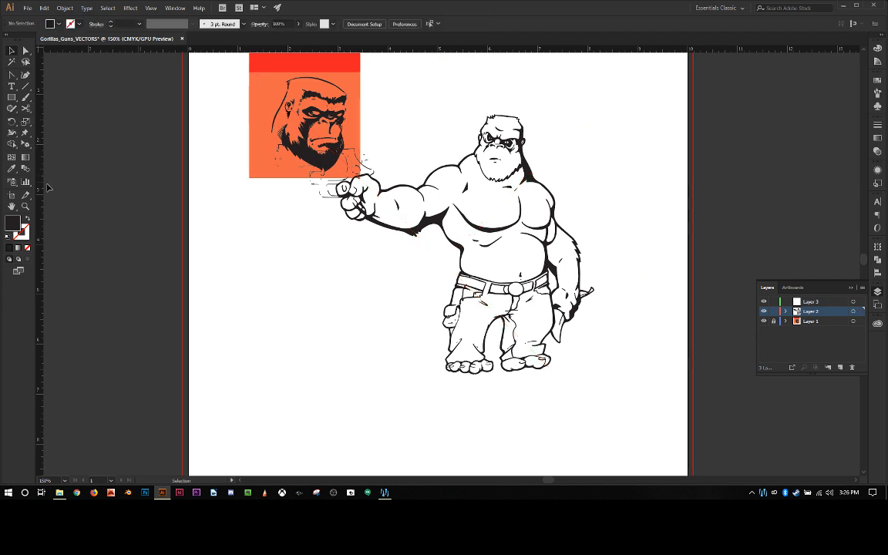
# Step: Examine the traced linework of the cartoon gorilla up close, from the head down to the feet
pyautogui.click(464, 255)
pyautogui.click(479, 253)
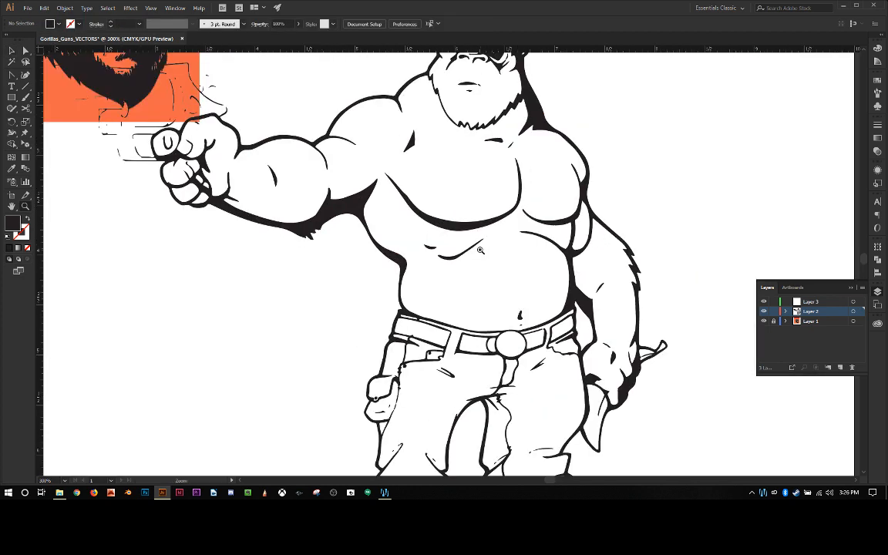
pyautogui.click(481, 250)
pyautogui.scroll(5, 476, 226)
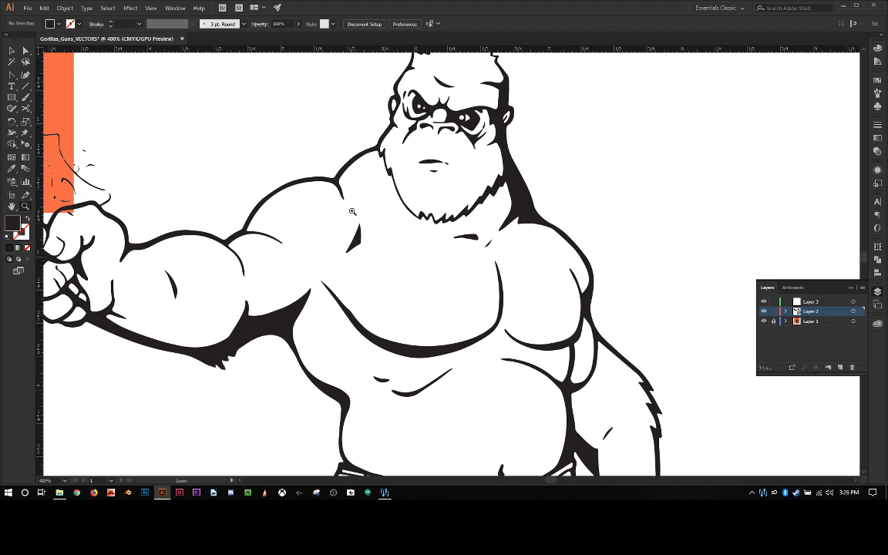
pyautogui.scroll(-3, 353, 211)
pyautogui.scroll(-2, 317, 223)
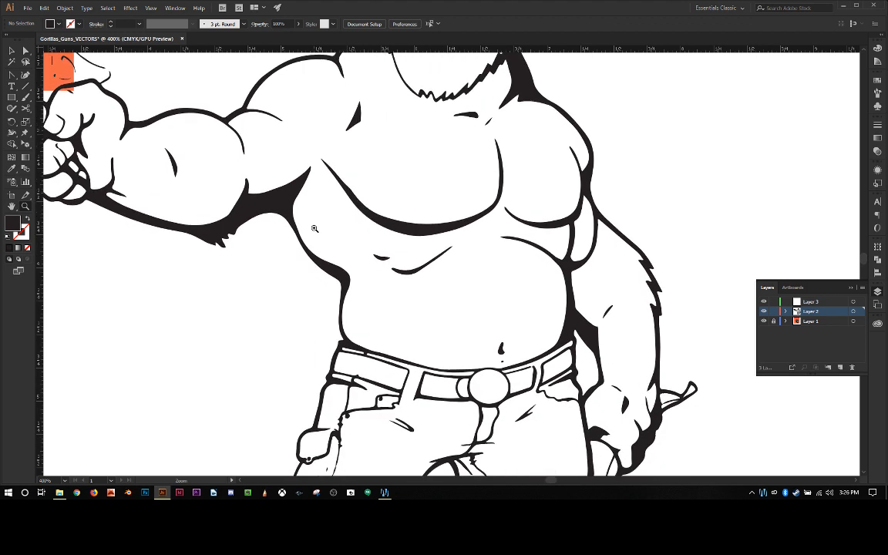
pyautogui.scroll(-3, 316, 227)
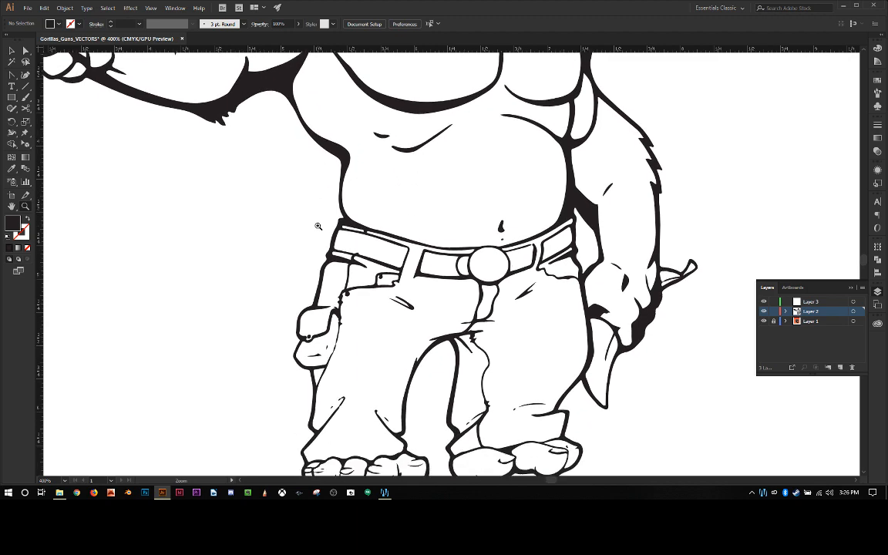
# Step: Hide Layer 1, and lock and hide Layer 2 with the traced cartoon gorilla
pyautogui.scroll(6, 316, 223)
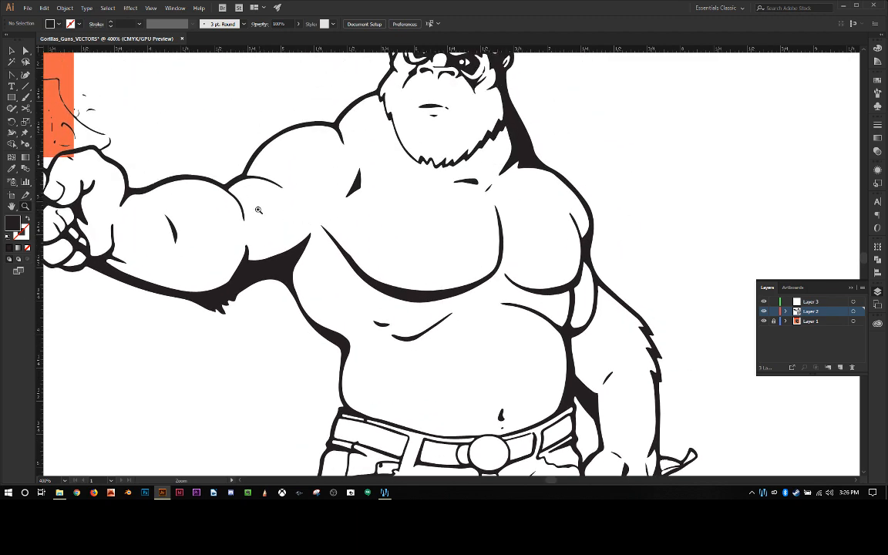
pyautogui.hscroll(-9, 215, 204)
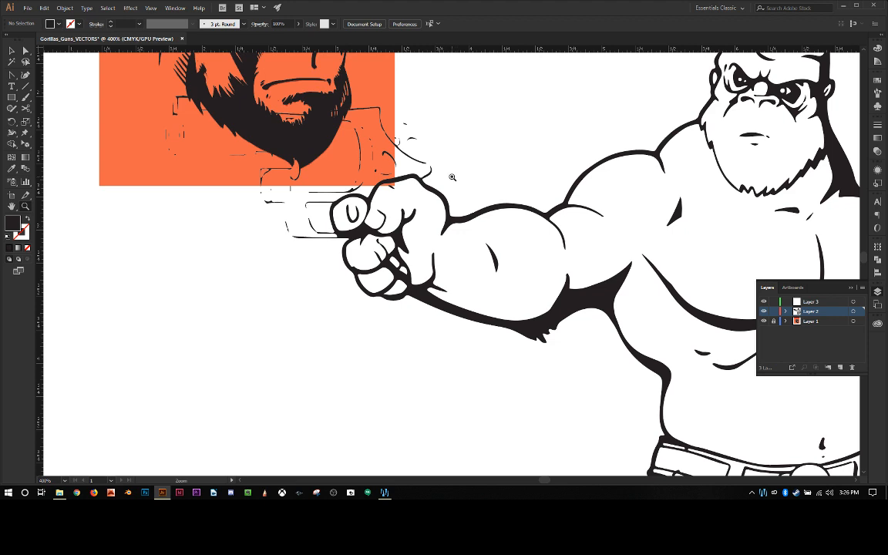
pyautogui.moveTo(453, 177); pyautogui.dragTo(317, 184)
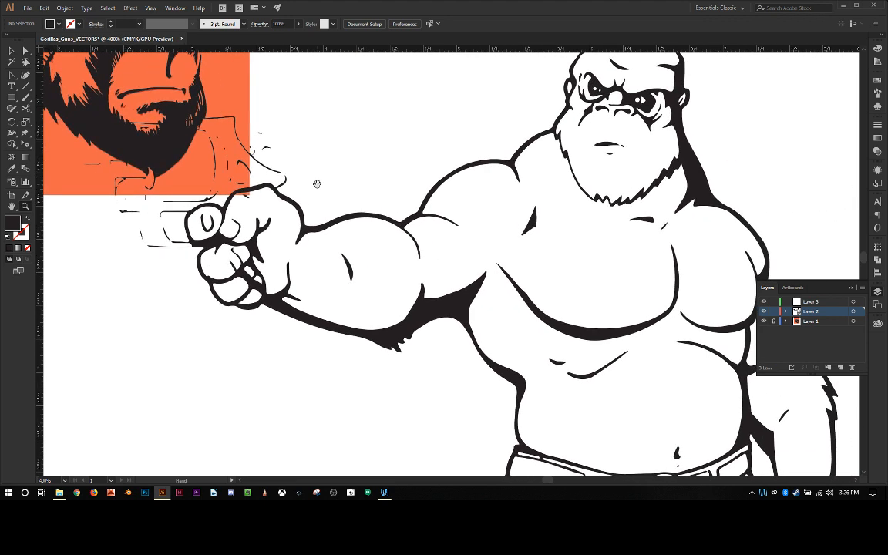
pyautogui.hotkey('ctrl', '-')
pyautogui.hotkey('ctrl', '-')
pyautogui.hotkey('ctrl', '-')
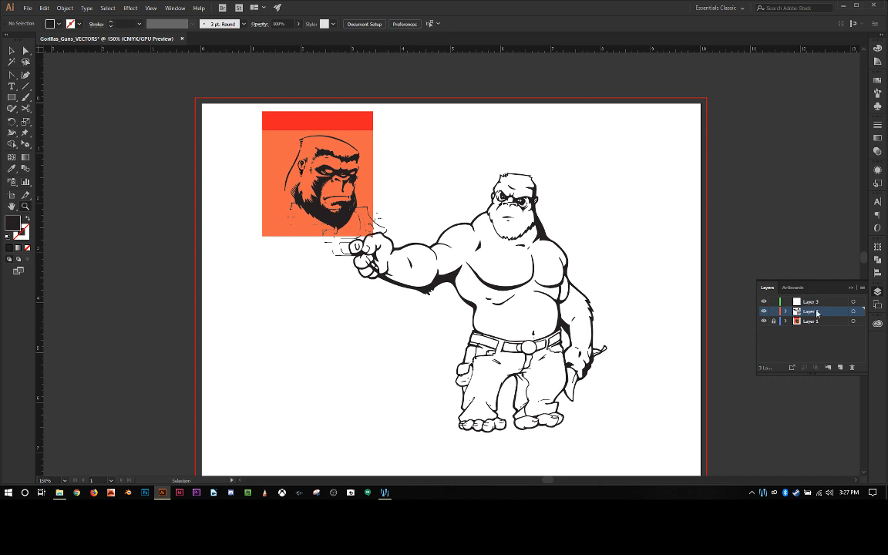
pyautogui.press('v')
pyautogui.click(764, 321)
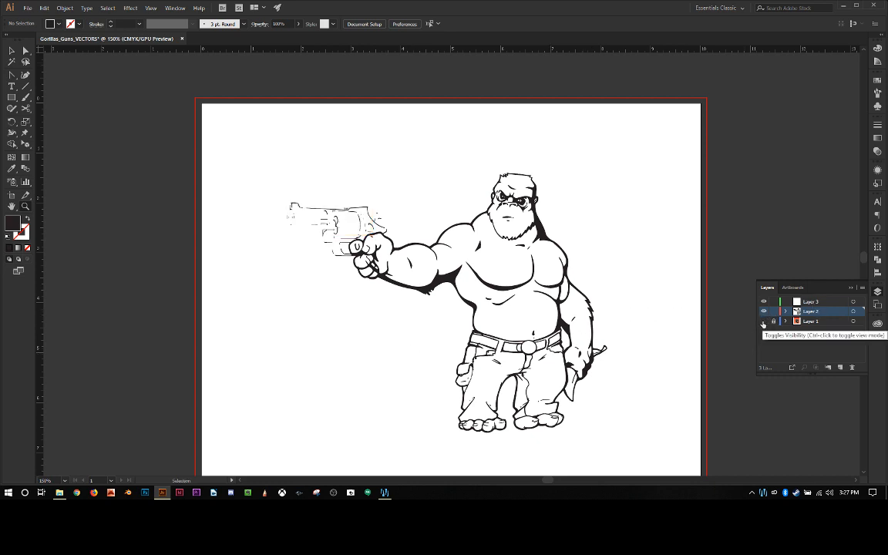
pyautogui.press('z')
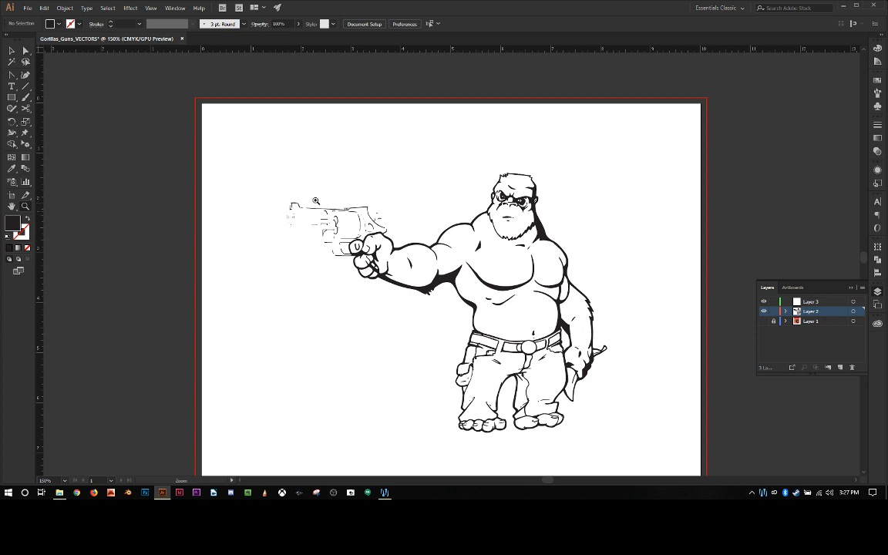
pyautogui.click(763, 311)
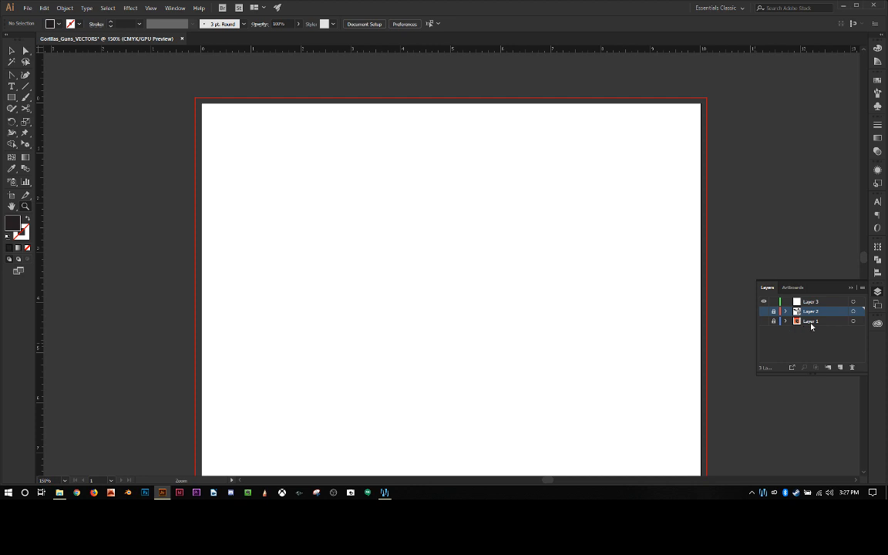
# Step: Rename Layer 1 as Che Gorilla and Layer 2 as Gorillas & Guns
pyautogui.doubleClick(810, 321)
pyautogui.write('C')
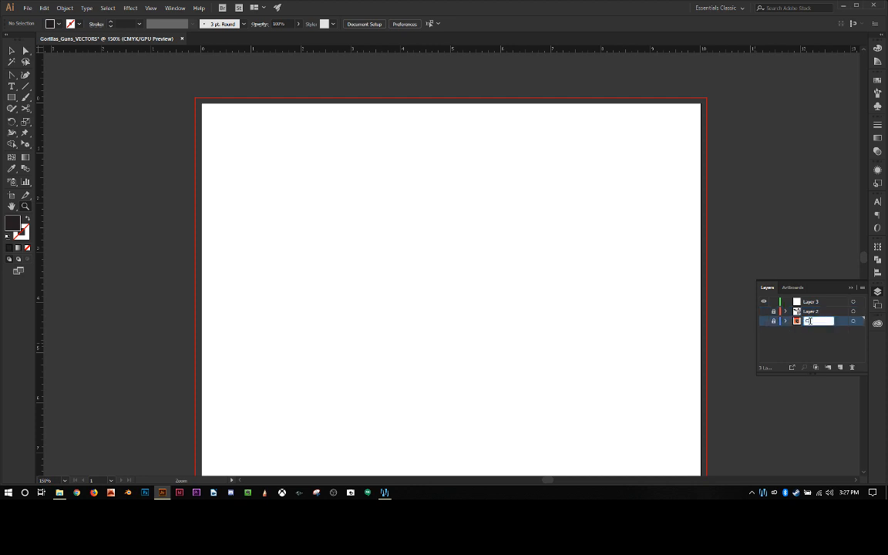
pyautogui.write('he Gorilla')
pyautogui.click(812, 312)
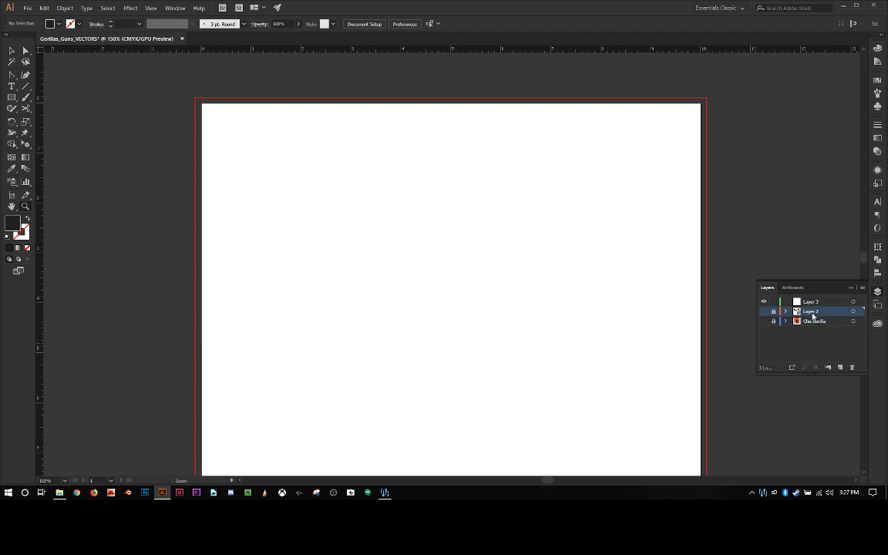
pyautogui.doubleClick(811, 313)
pyautogui.write('G')
pyautogui.write('orillas & Guns')
pyautogui.press('Return')
# Step: Place gorilla teeth.jpg on Layer 3 and move it to about X 4.17 in, Y 4.53 in on the artboard
pyautogui.click(812, 301)
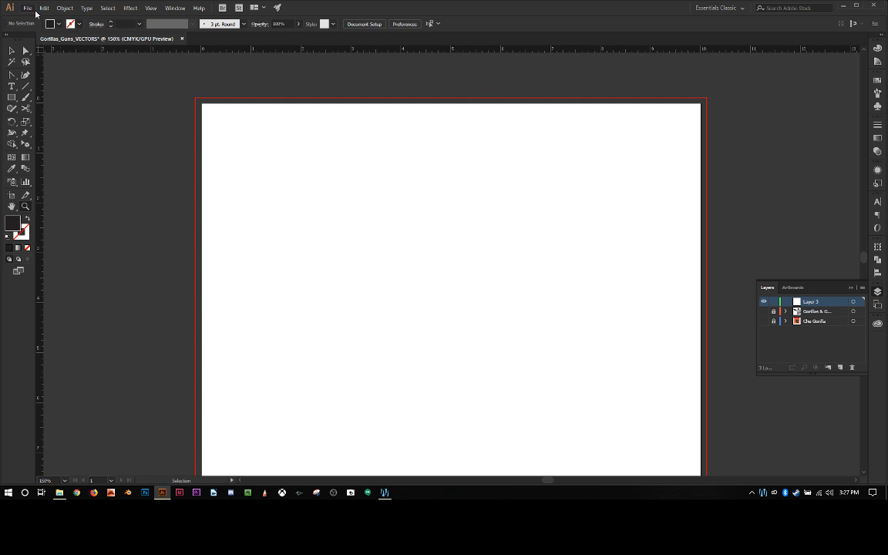
pyautogui.click(27, 8)
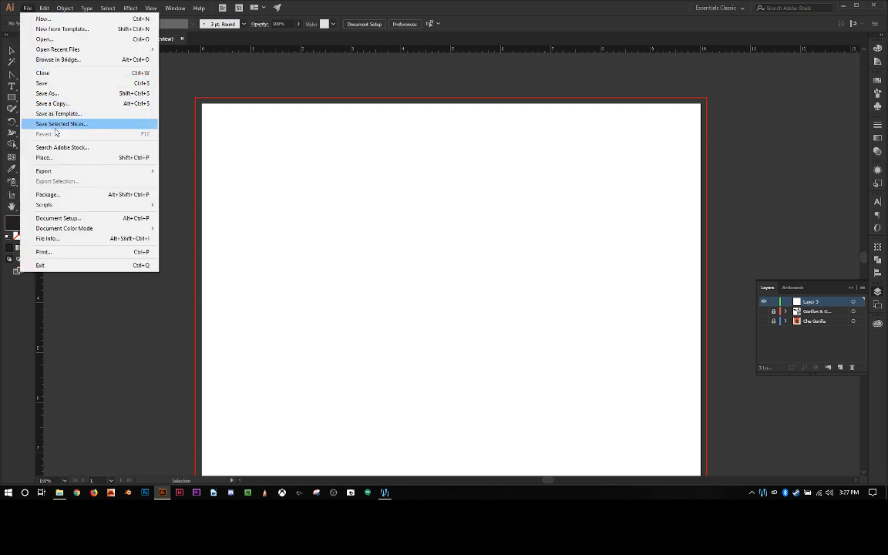
pyautogui.click(56, 158)
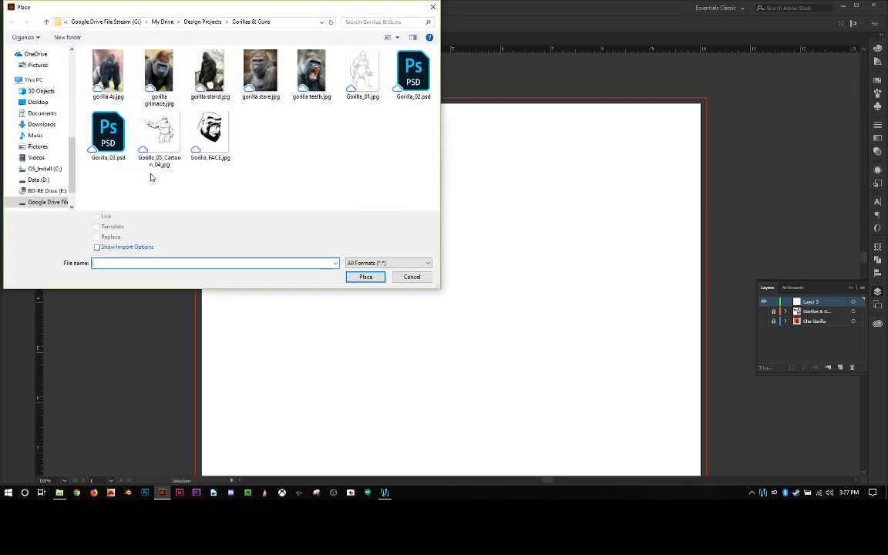
pyautogui.doubleClick(303, 80)
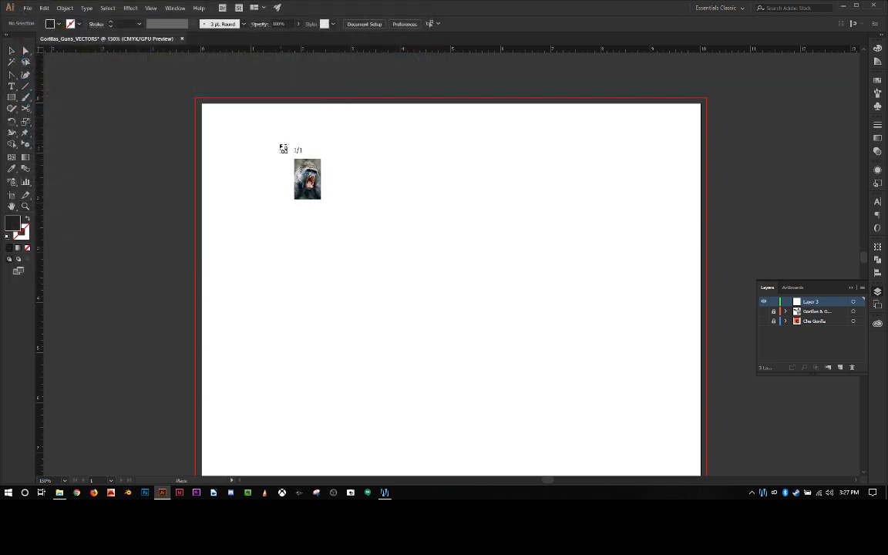
pyautogui.click(272, 144)
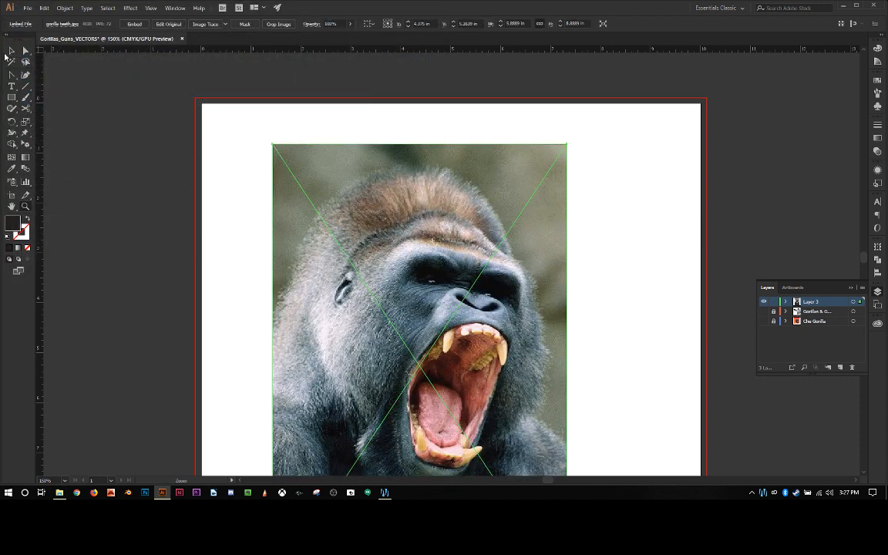
pyautogui.click(11, 51)
pyautogui.moveTo(388, 245); pyautogui.dragTo(378, 205)
# Step: Try image-tracing the placed gorilla photo with the Sketched Art preset, look over the trace and undo it
pyautogui.scroll(-3, 385, 219)
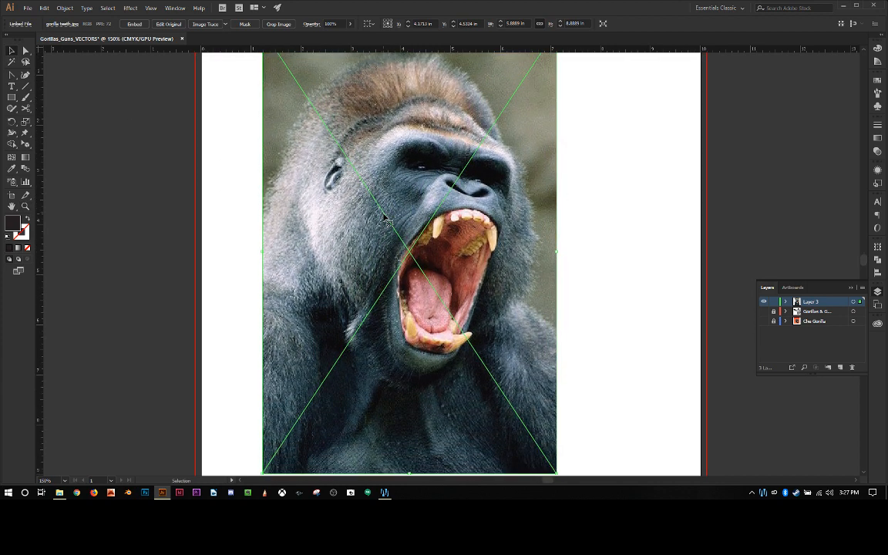
pyautogui.scroll(2, 385, 219)
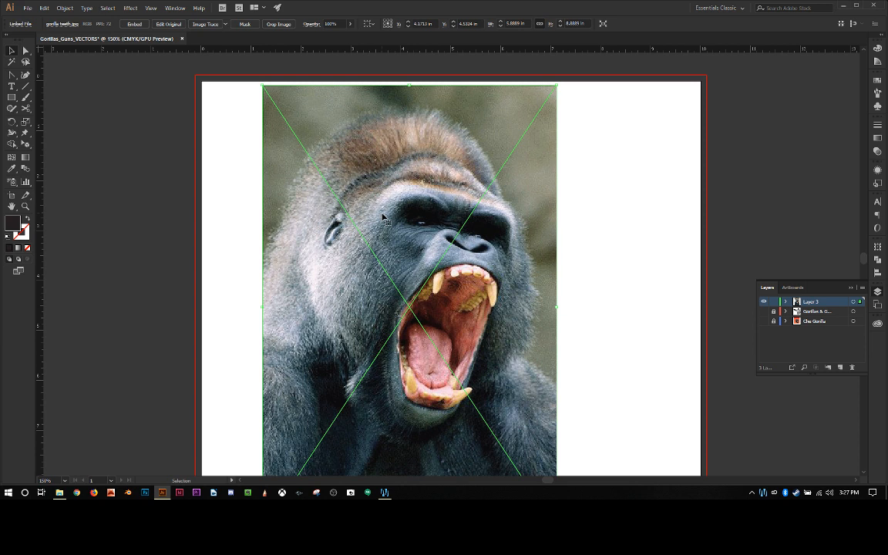
pyautogui.scroll(-1, 383, 219)
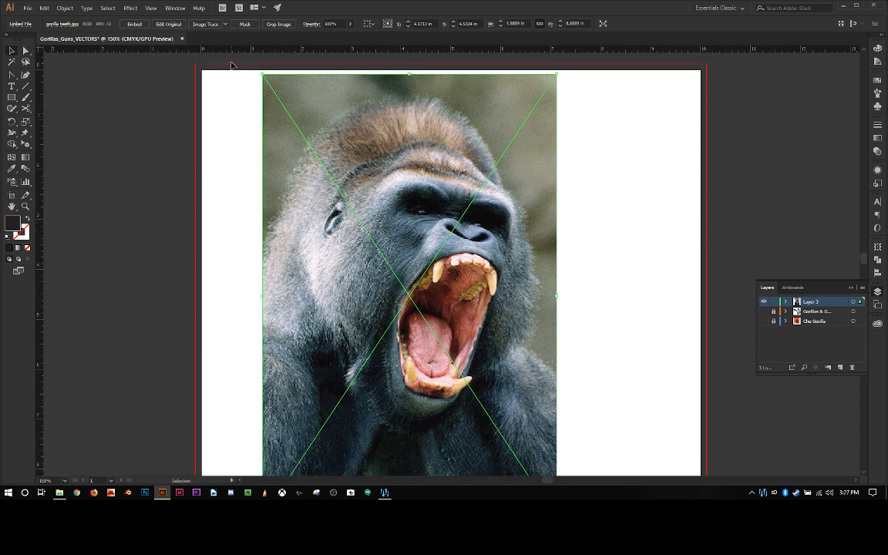
pyautogui.click(226, 25)
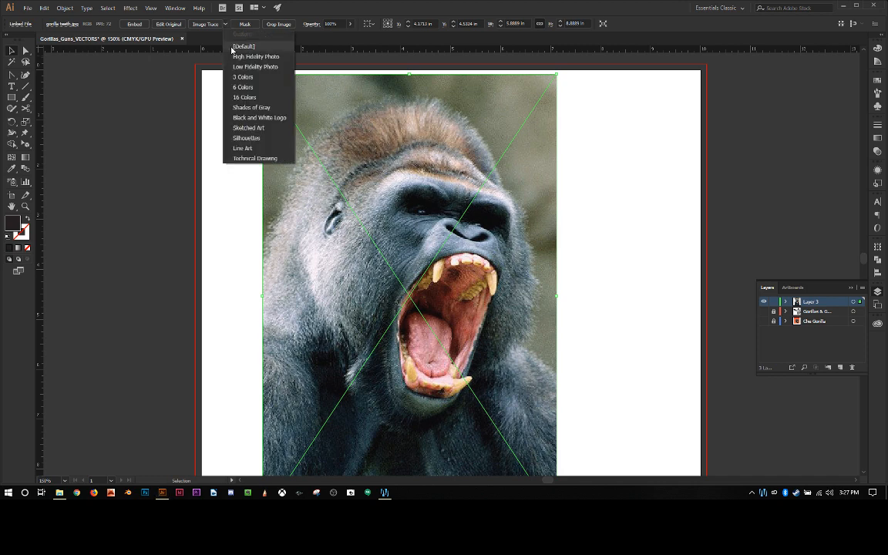
pyautogui.click(255, 129)
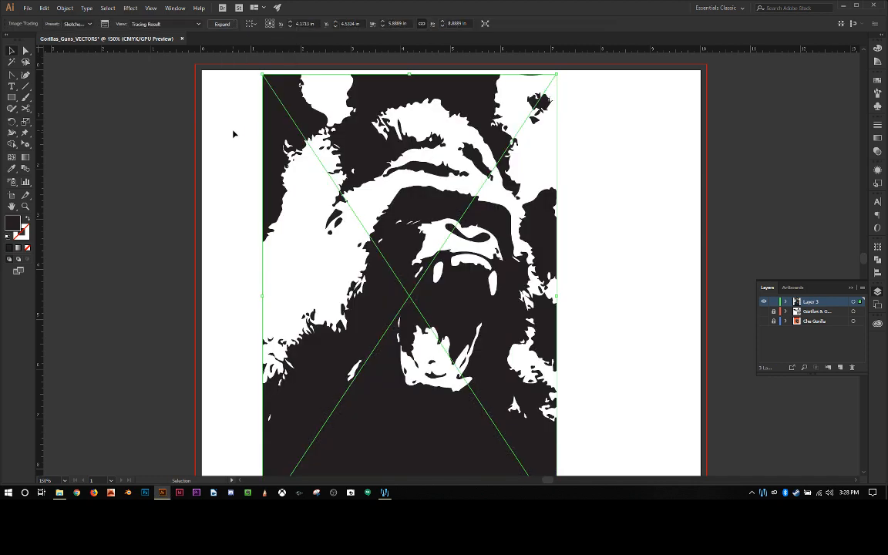
pyautogui.scroll(-1, 233, 134)
pyautogui.scroll(1, 234, 134)
pyautogui.scroll(-1, 233, 134)
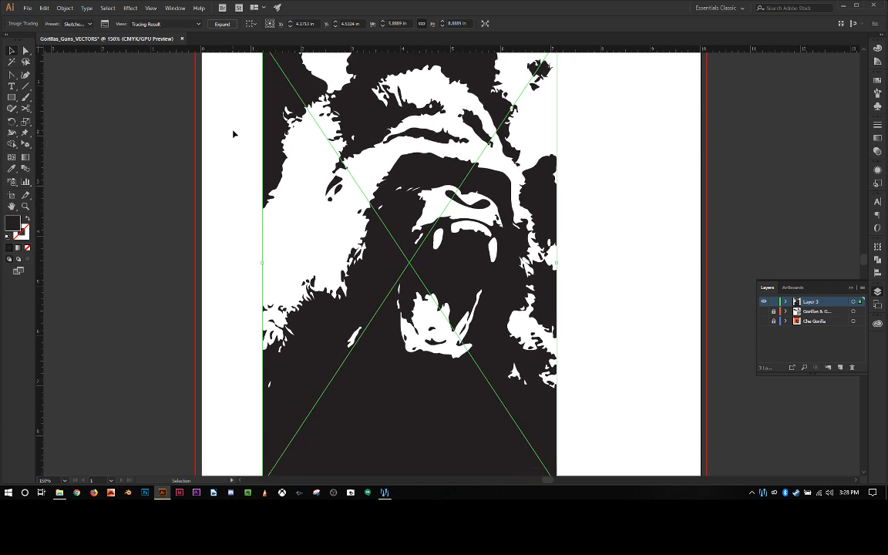
pyautogui.scroll(1, 233, 135)
pyautogui.hotkey('ctrl', 'z')
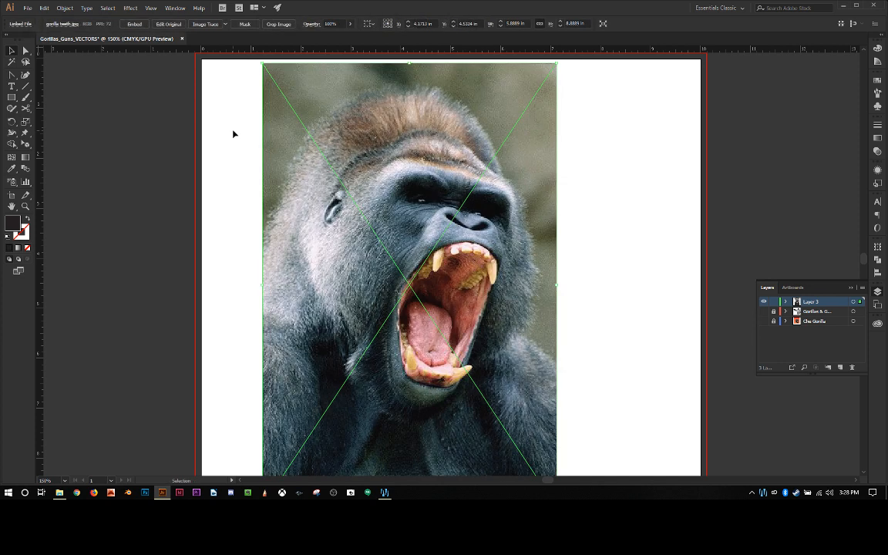
# Step: Try the High Fidelity Photo tracing preset on the gorilla photo, look over the trace and undo it
pyautogui.click(226, 26)
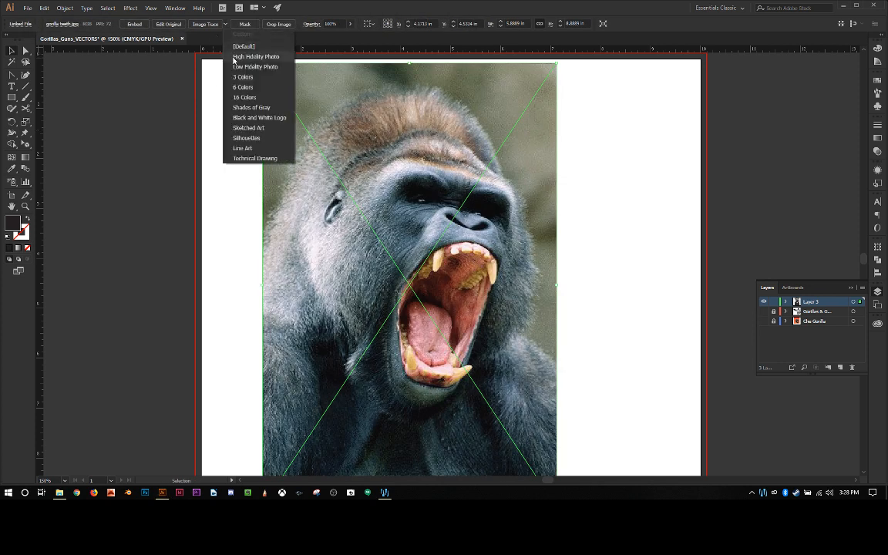
pyautogui.click(233, 58)
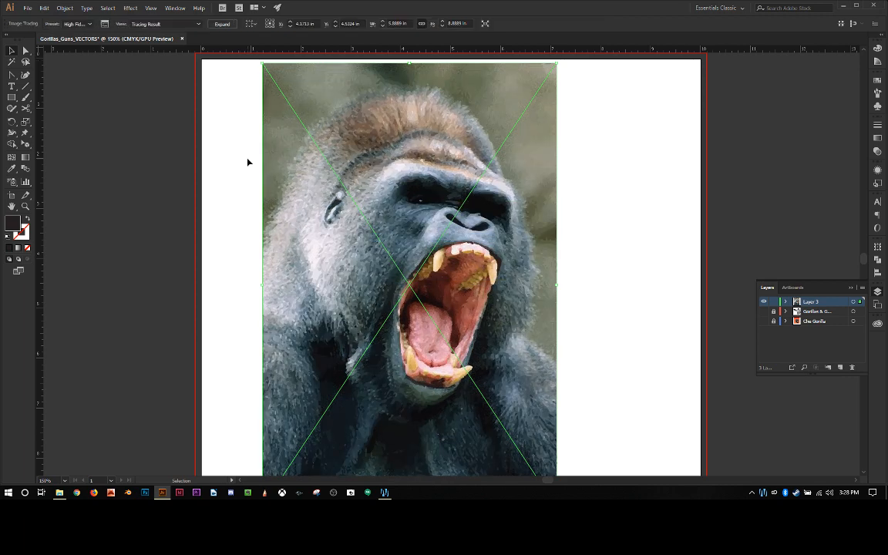
pyautogui.scroll(-1, 247, 162)
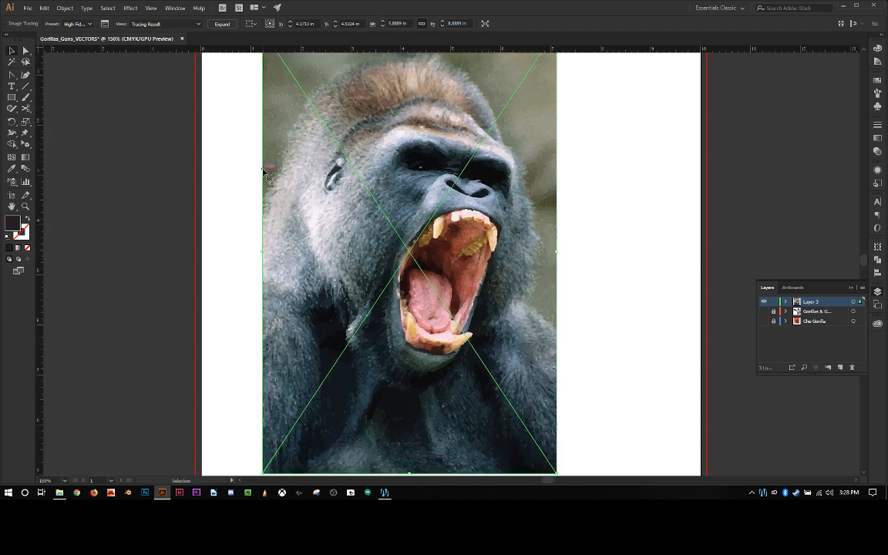
pyautogui.scroll(1, 266, 175)
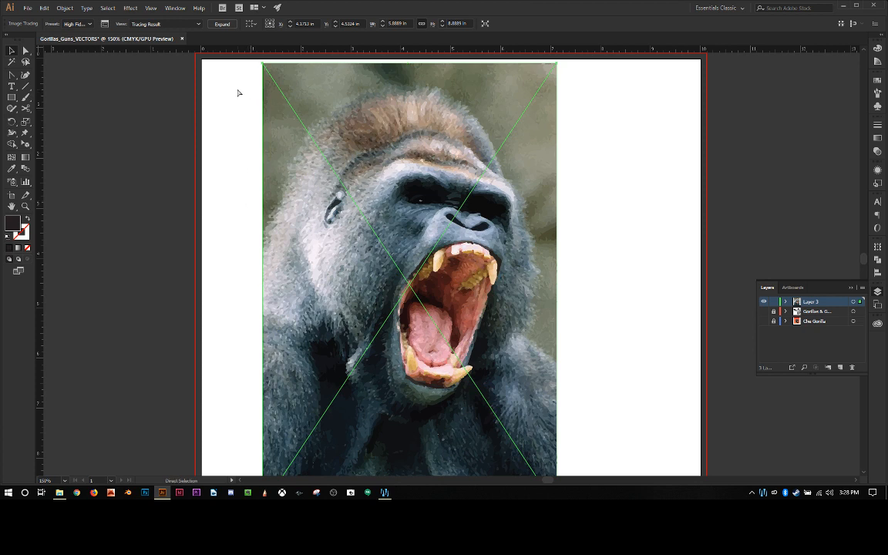
pyautogui.hotkey('ctrl', 'z')
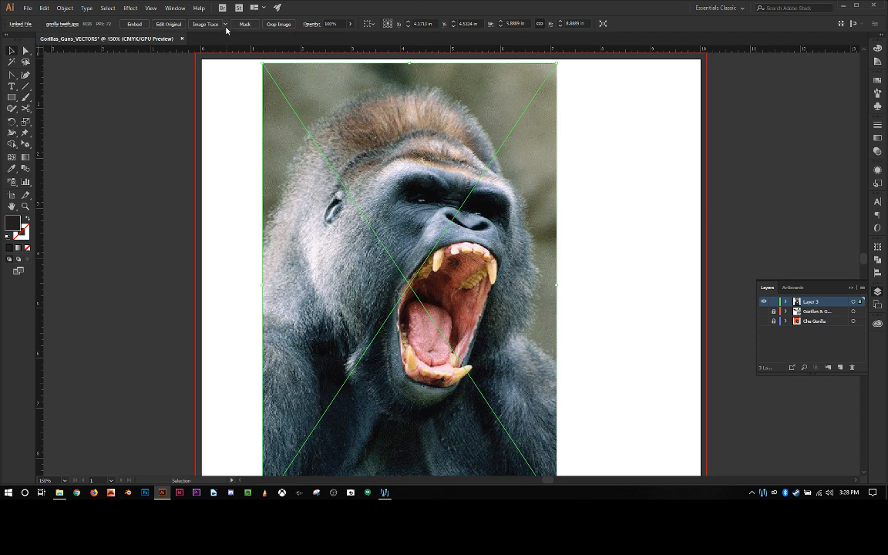
# Step: Try the Low Fidelity Photo tracing preset on the gorilla photo, look over the trace and undo it
pyautogui.click(226, 24)
pyautogui.click(249, 67)
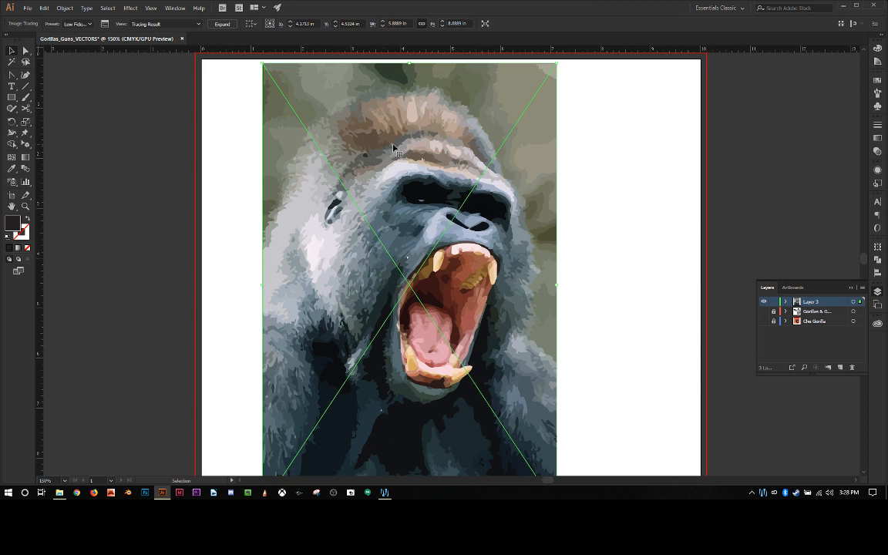
pyautogui.scroll(-2, 216, 208)
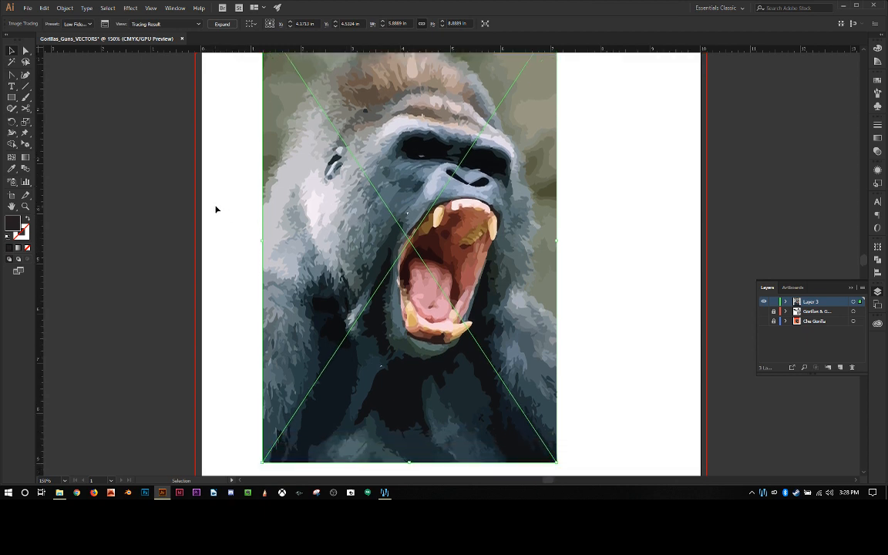
pyautogui.scroll(3, 216, 208)
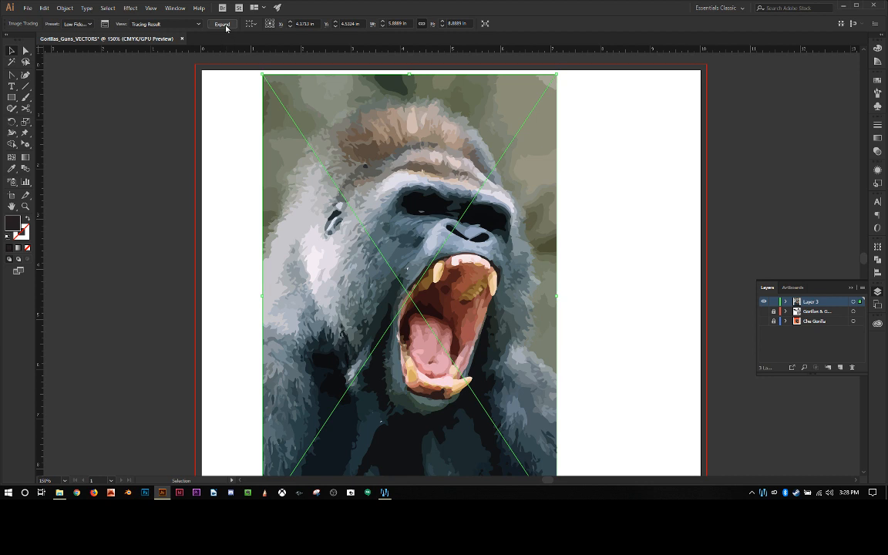
pyautogui.hotkey('ctrl', 'z')
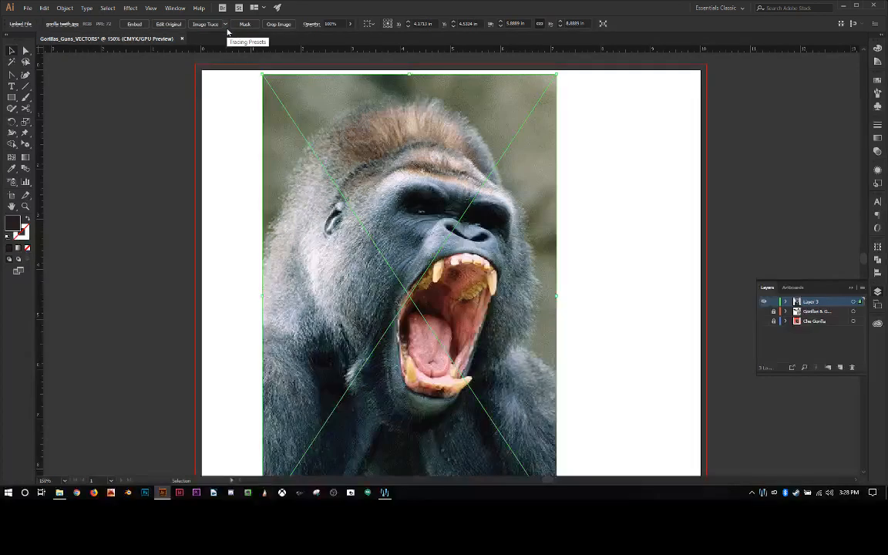
# Step: Try the 3 Colors tracing preset on the gorilla photo, look over the trace and undo it
pyautogui.click(226, 25)
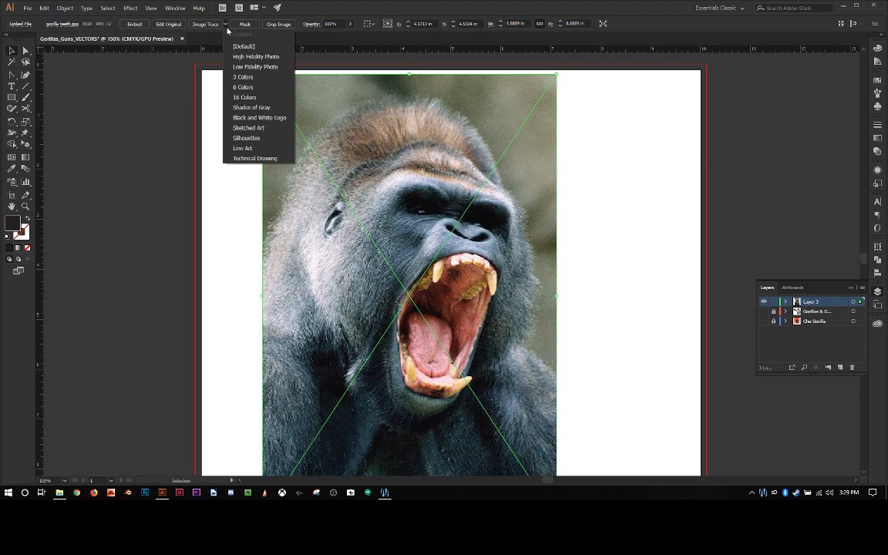
pyautogui.click(246, 80)
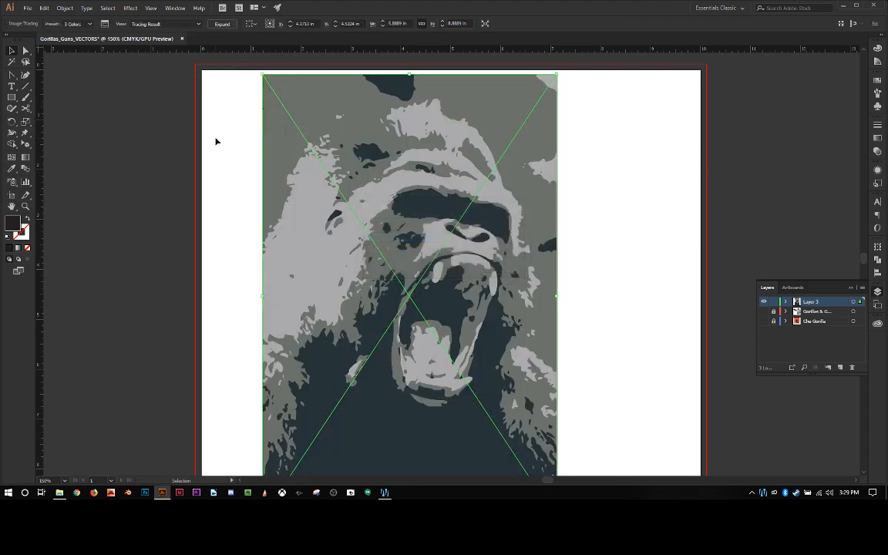
pyautogui.scroll(-2, 217, 141)
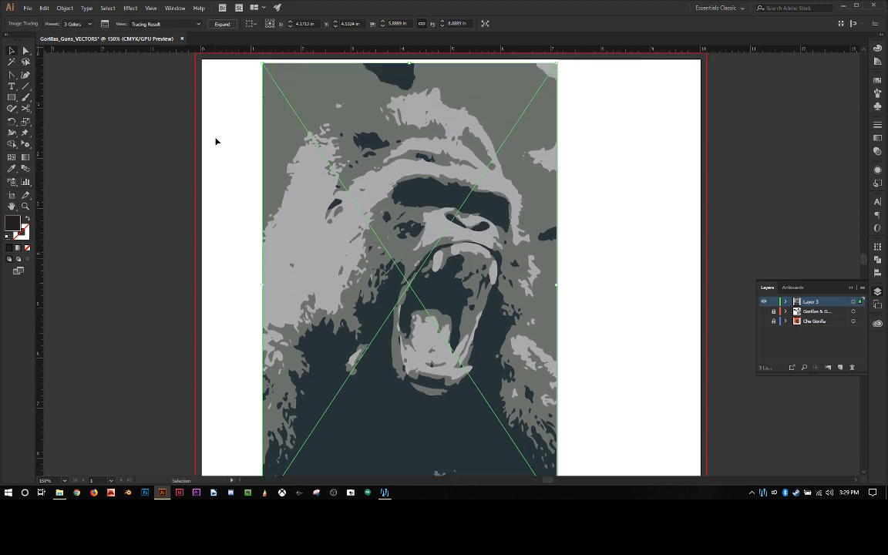
pyautogui.scroll(3, 216, 142)
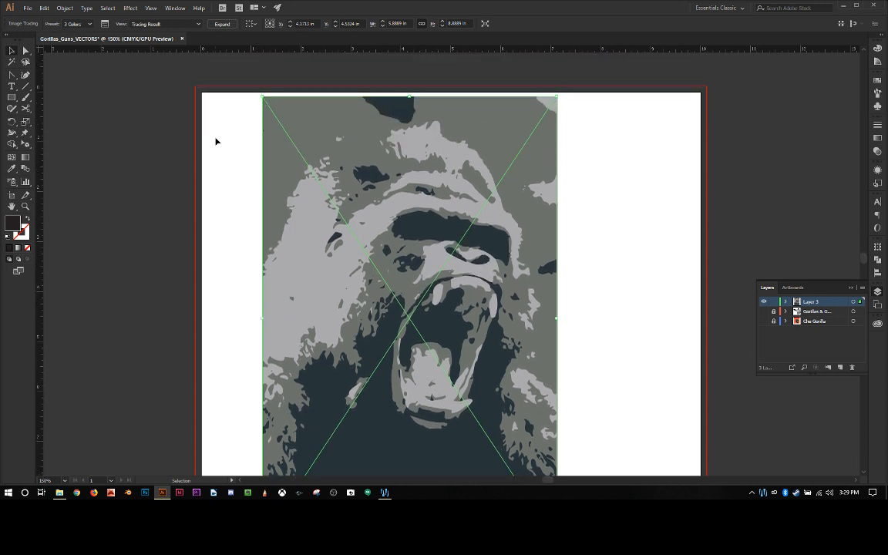
pyautogui.hotkey('ctrl', 'z')
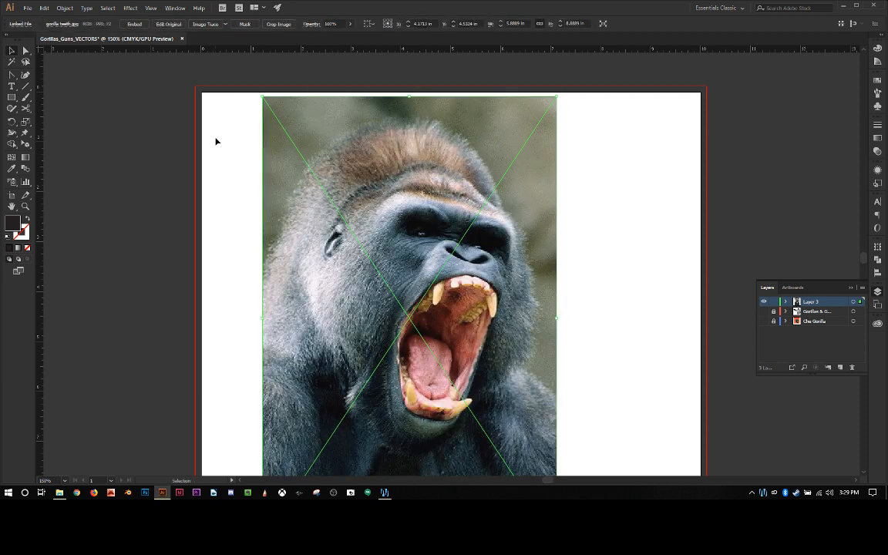
# Step: Try the Black and White Logo tracing preset on the gorilla photo, look over the trace and undo it
pyautogui.click(224, 24)
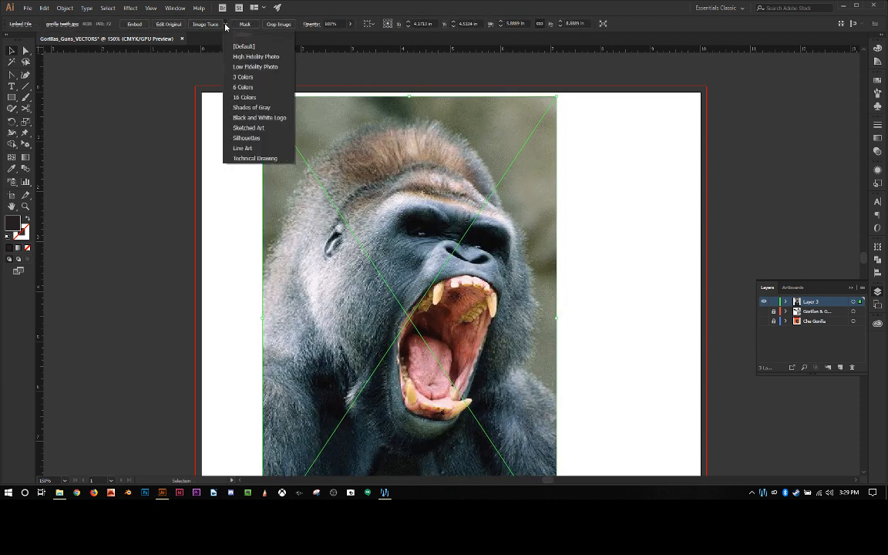
pyautogui.click(245, 121)
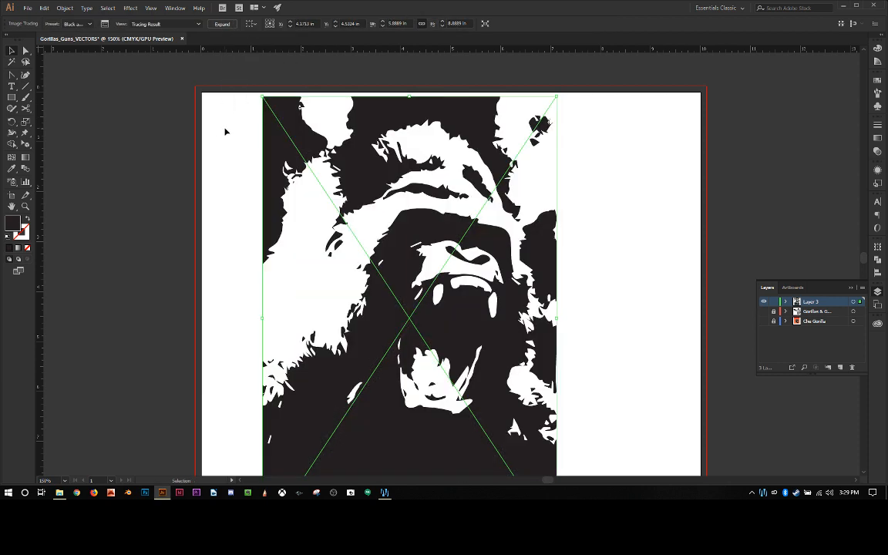
pyautogui.scroll(-2, 225, 131)
pyautogui.hotkey('ctrl', 'z')
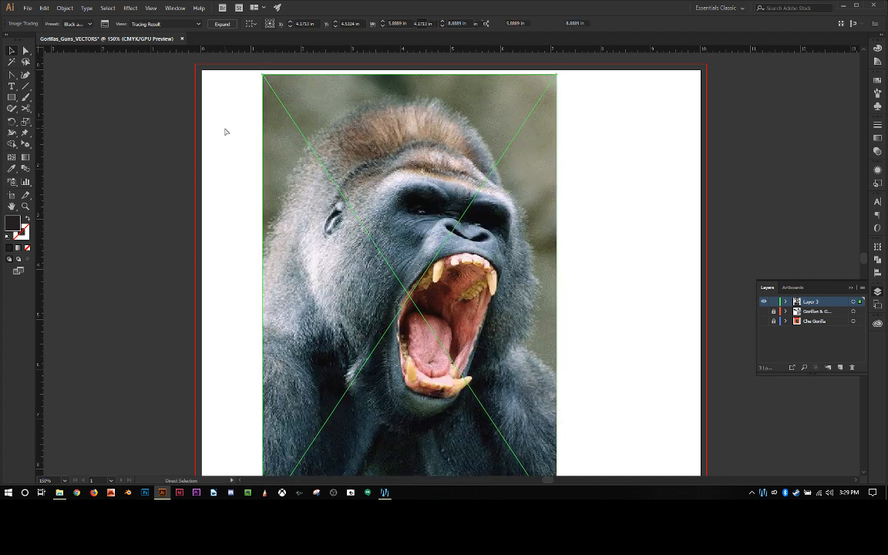
# Step: Try the 16 Colors tracing preset on the gorilla photo, look over the trace and undo it
pyautogui.click(226, 25)
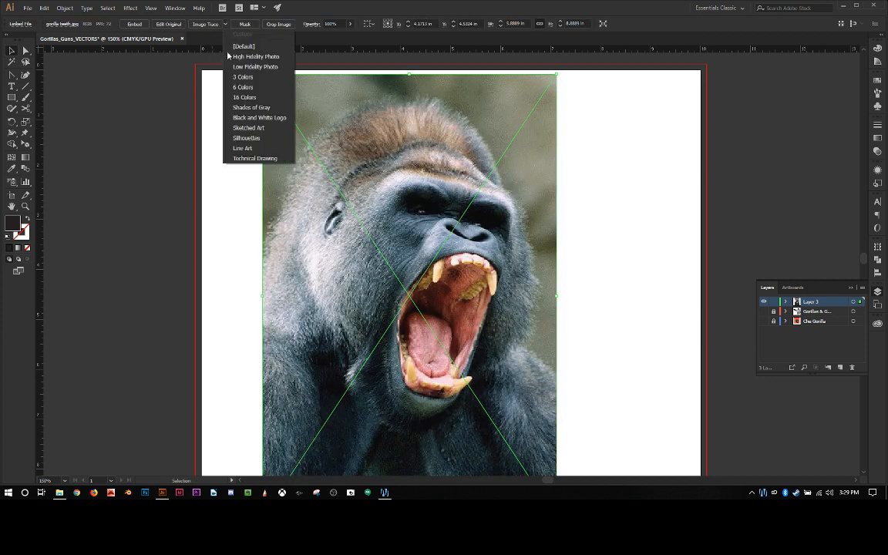
pyautogui.click(232, 97)
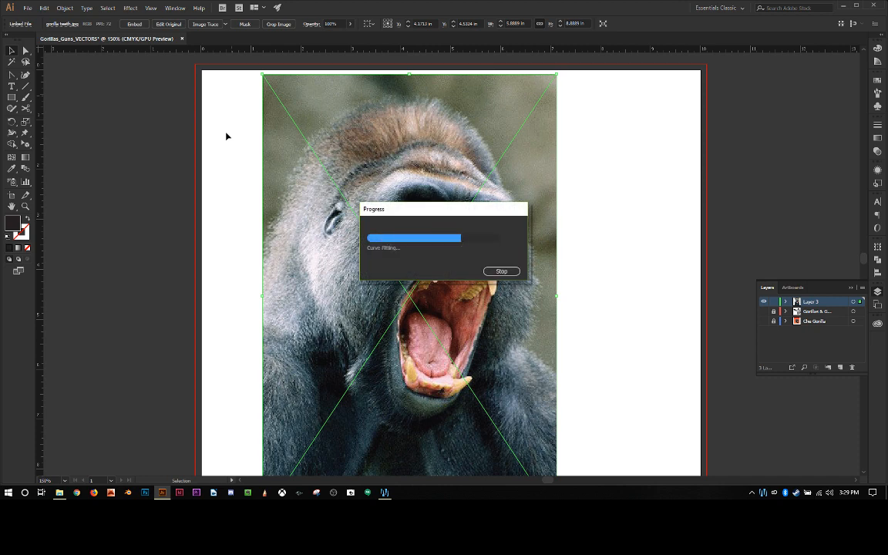
pyautogui.scroll(-1, 226, 136)
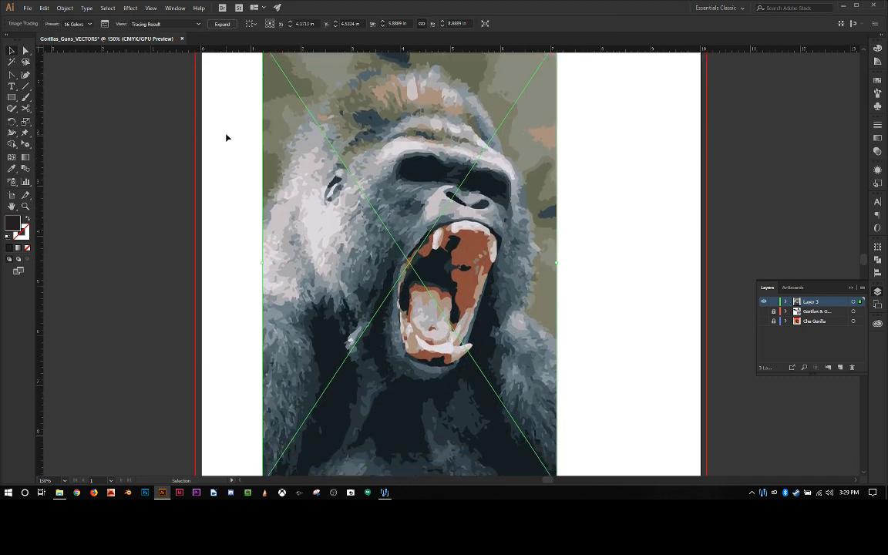
pyautogui.scroll(1, 226, 139)
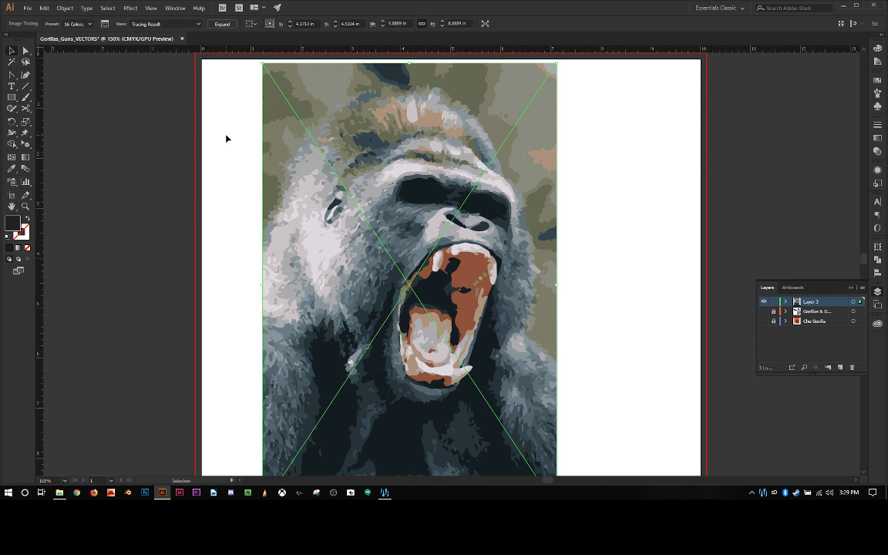
pyautogui.scroll(-2, 226, 139)
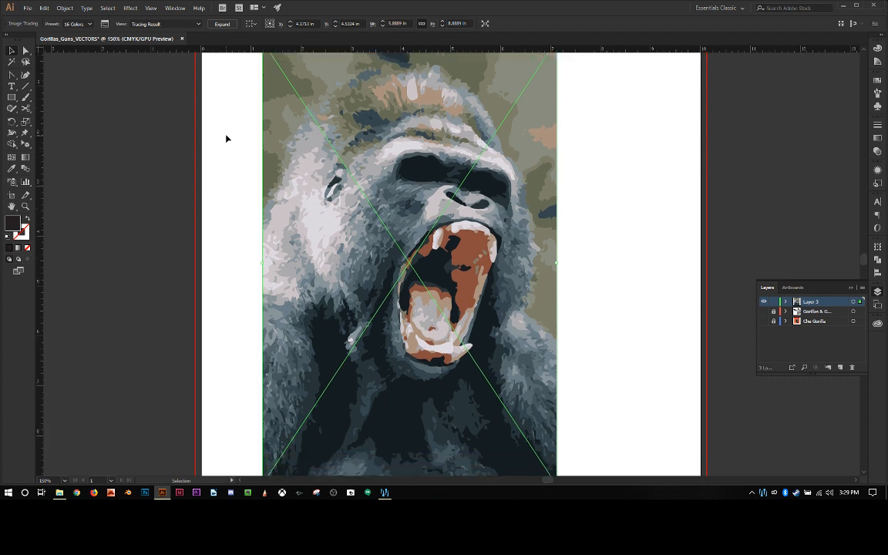
pyautogui.scroll(2, 226, 139)
pyautogui.hotkey('ctrl', 'z')
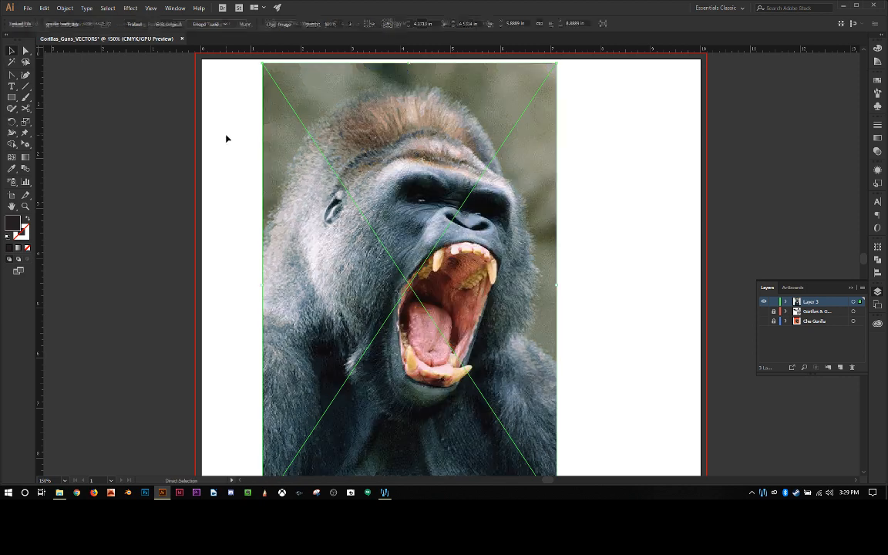
# Step: Try the Shades of Gray tracing preset on the gorilla photo and look over the whole trace
pyautogui.click(225, 24)
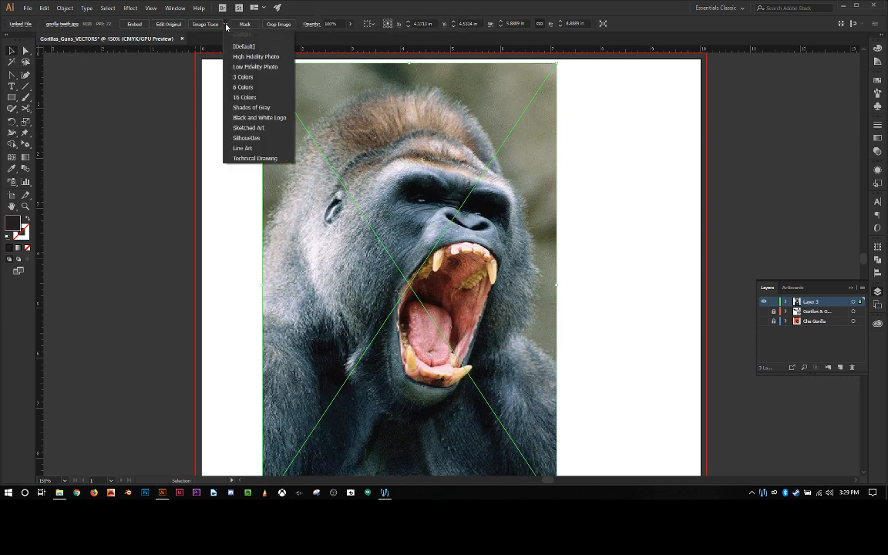
pyautogui.click(260, 109)
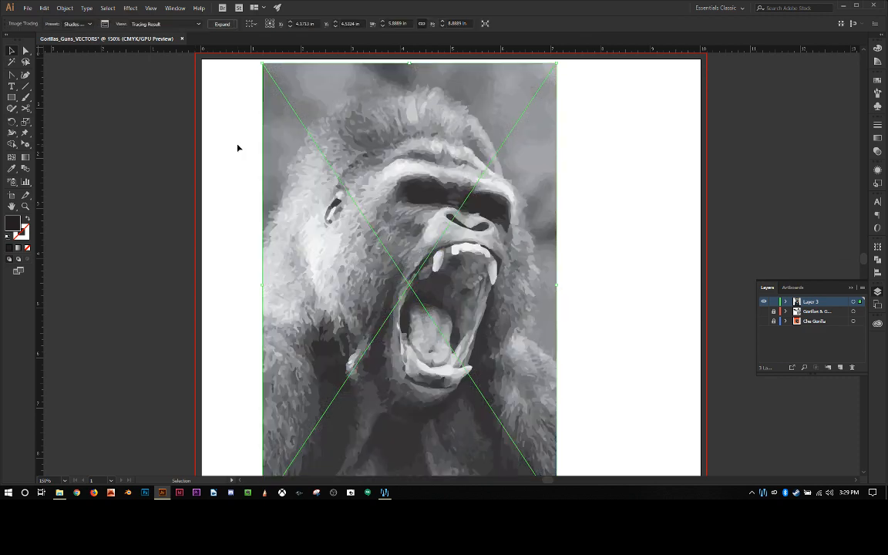
pyautogui.scroll(-1, 238, 148)
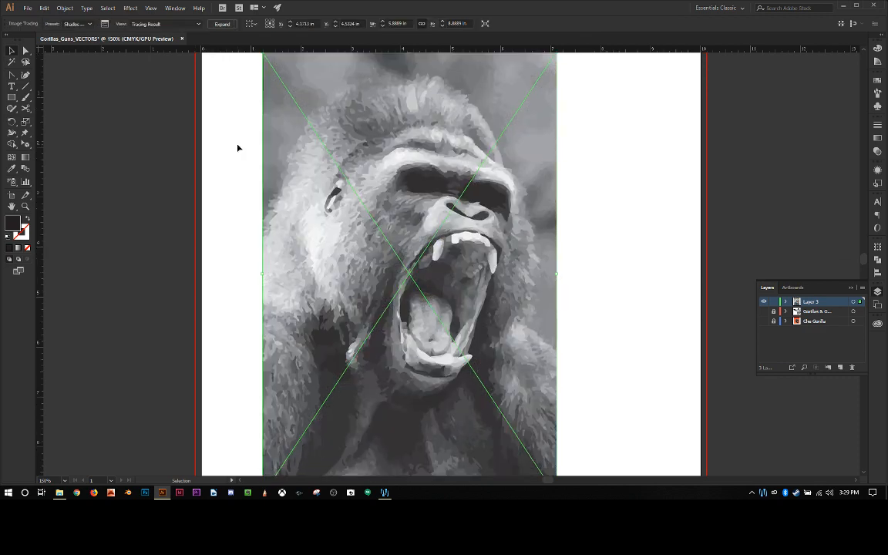
pyautogui.scroll(-4, 237, 147)
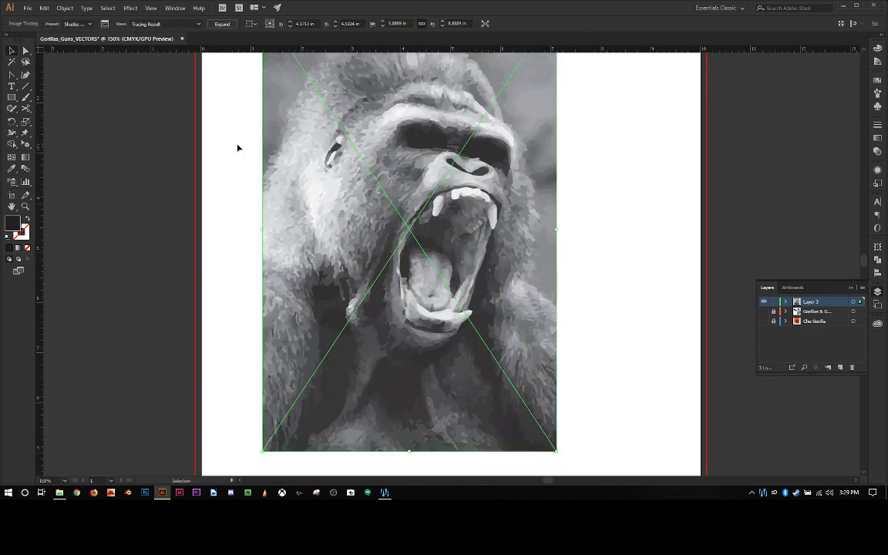
pyautogui.scroll(5, 238, 147)
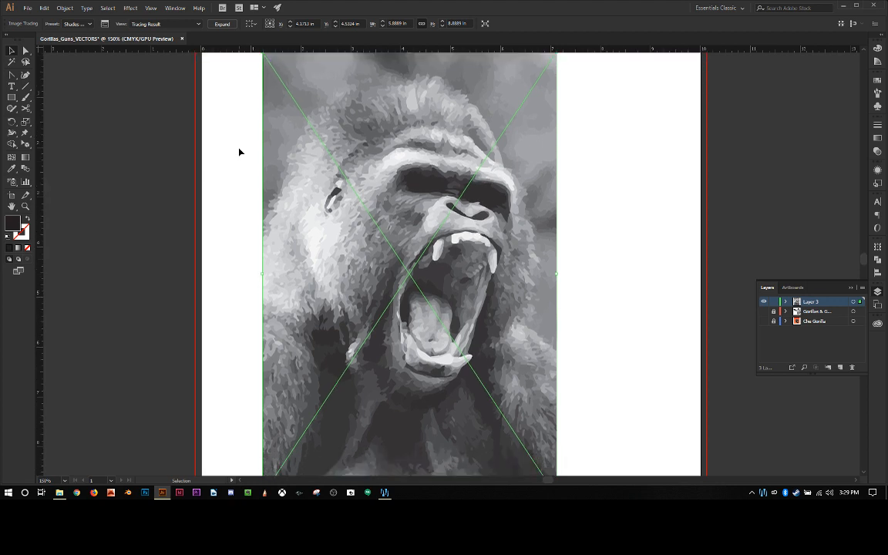
pyautogui.scroll(3, 239, 152)
pyautogui.scroll(-2, 372, 178)
pyautogui.scroll(1, 447, 205)
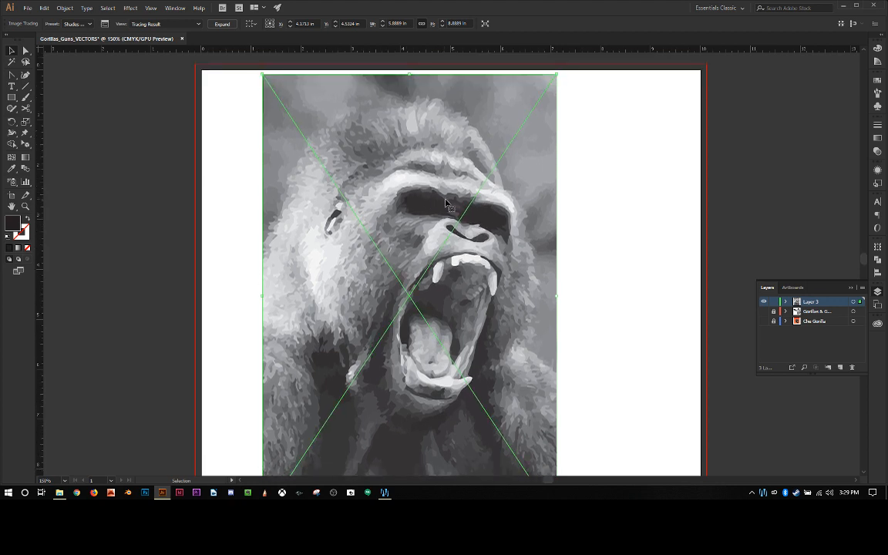
# Step: Inspect the shape edges of the grayscale trace near the mouth at high magnification and undo the trace
pyautogui.hotkey('ctrl', '+')
pyautogui.hotkey('ctrl', '+')
pyautogui.hotkey('ctrl', '+')
pyautogui.hotkey('ctrl', '+')
pyautogui.hotkey('ctrl', '+')
pyautogui.hotkey('ctrl', '+')
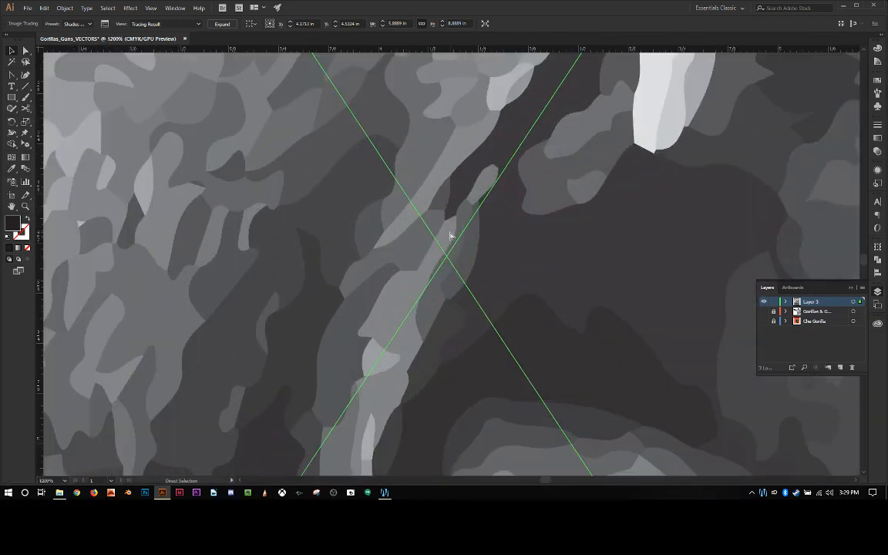
pyautogui.hotkey('ctrl', '+')
pyautogui.hotkey('ctrl', '+')
pyautogui.hotkey('ctrl', '+')
pyautogui.hotkey('ctrl', '+')
pyautogui.hotkey('ctrl', '+')
pyautogui.hotkey('ctrl', '+')
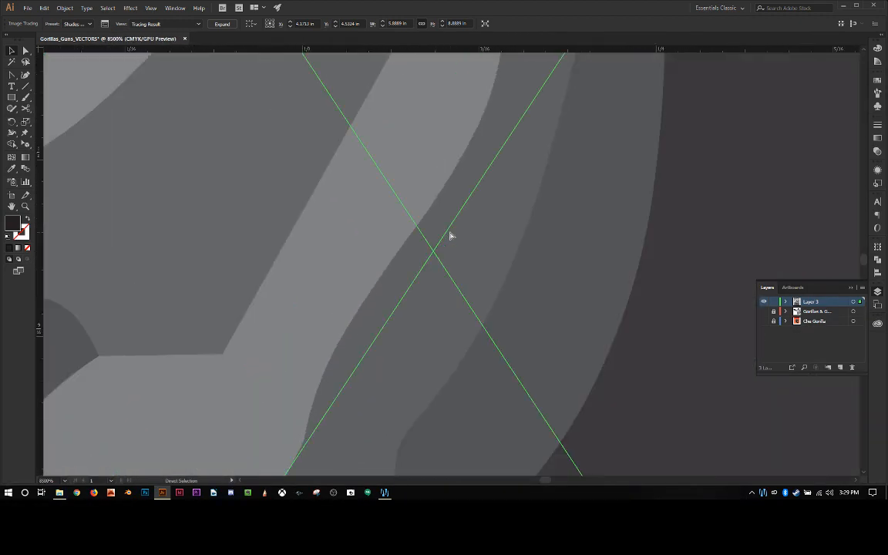
pyautogui.hotkey('ctrl', '-')
pyautogui.hotkey('ctrl', '-')
pyautogui.hotkey('ctrl', '-')
pyautogui.hotkey('ctrl', '-')
pyautogui.hotkey('ctrl', '-')
pyautogui.hotkey('ctrl', '-')
pyautogui.hotkey('ctrl', '-')
pyautogui.hotkey('ctrl', '-')
pyautogui.hotkey('ctrl', '-')
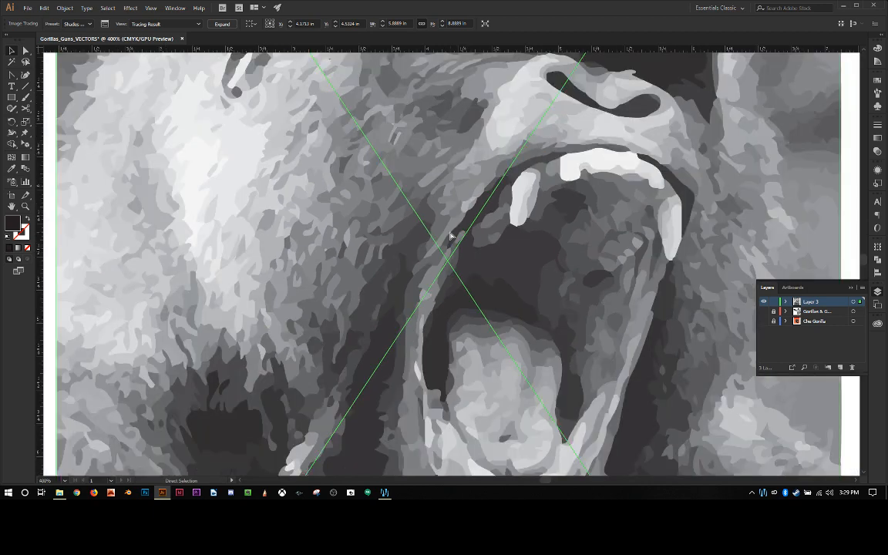
pyautogui.hotkey('ctrl', '-')
pyautogui.hotkey('ctrl', '-')
pyautogui.hotkey('ctrl', '-')
pyautogui.hotkey('ctrl', '-')
pyautogui.hotkey('ctrl', '+')
pyautogui.hotkey('ctrl', '+')
pyautogui.hotkey('ctrl', '+')
pyautogui.hotkey('ctrl', '+')
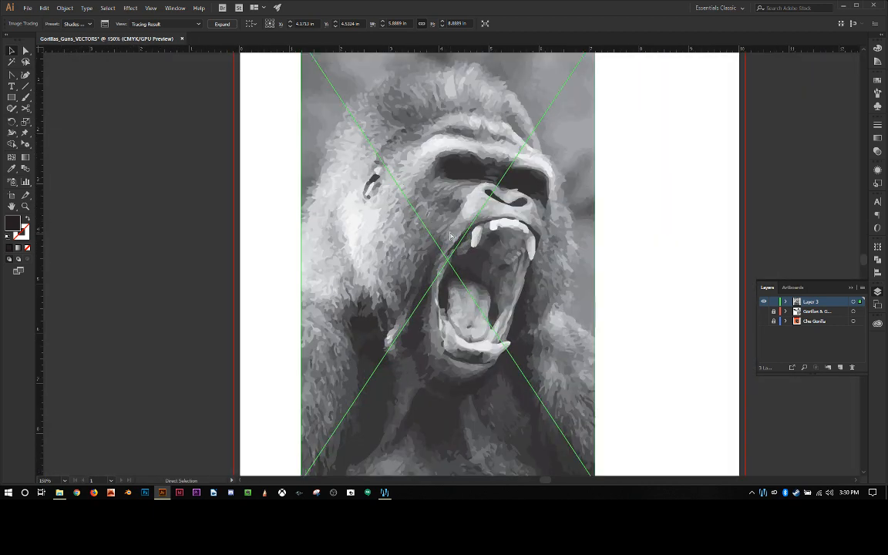
pyautogui.hotkey('ctrl', '-')
pyautogui.hotkey('ctrl', '-')
pyautogui.hotkey('ctrl', '-')
pyautogui.hotkey('ctrl', '-')
pyautogui.press('v')
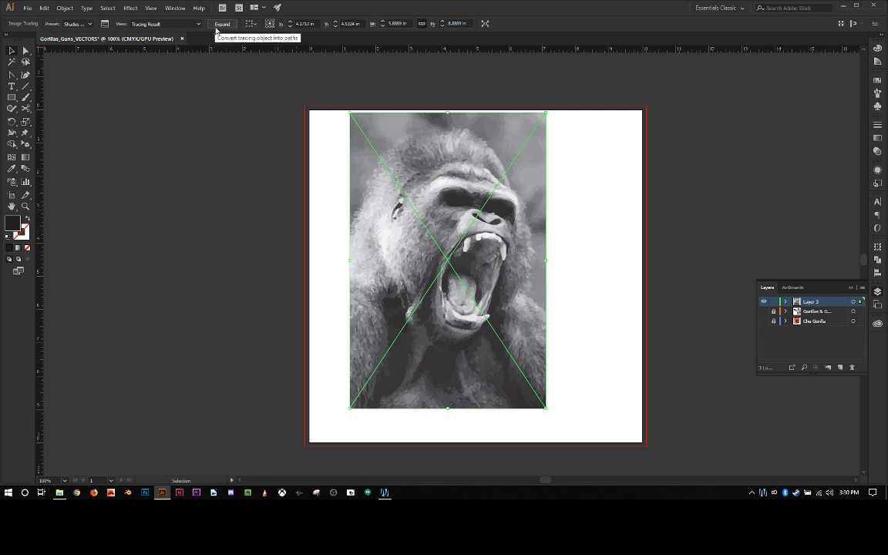
pyautogui.hotkey('ctrl', 'z')
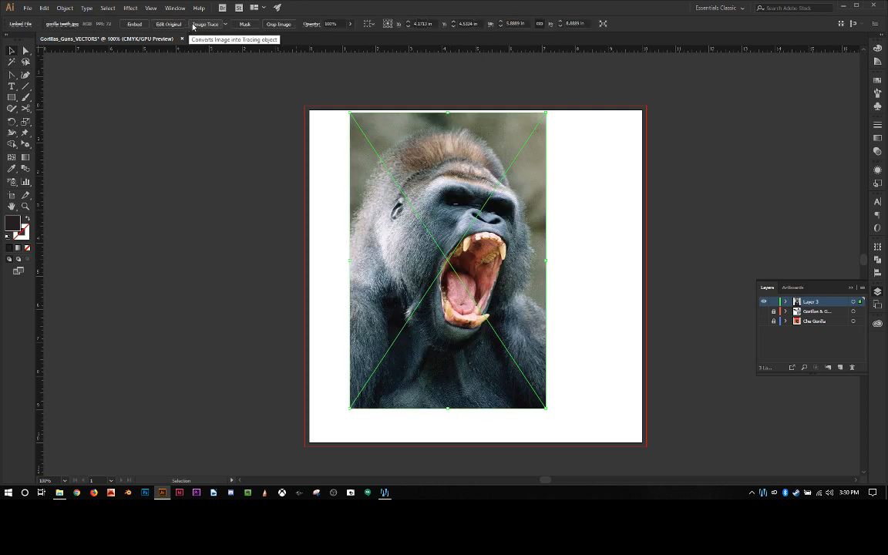
# Step: Try the Silhouettes tracing preset on the gorilla photo and undo it
pyautogui.click(226, 27)
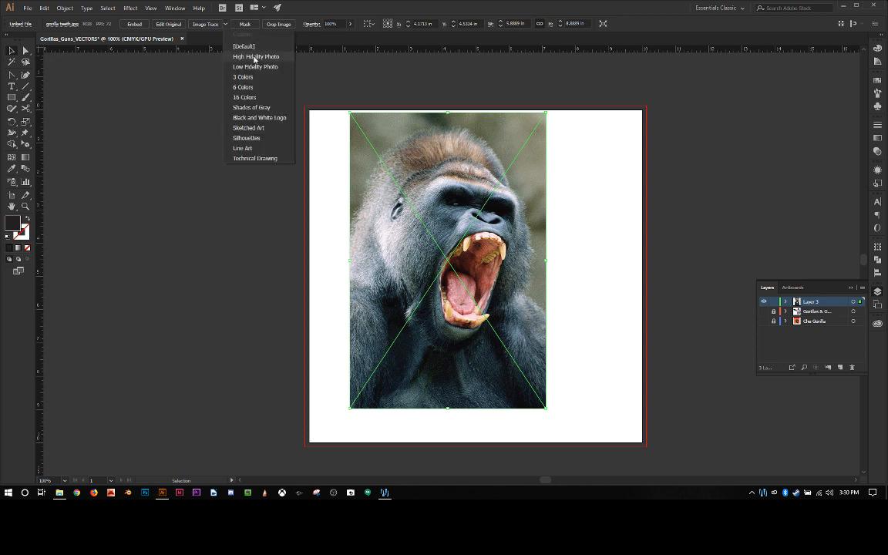
pyautogui.click(255, 138)
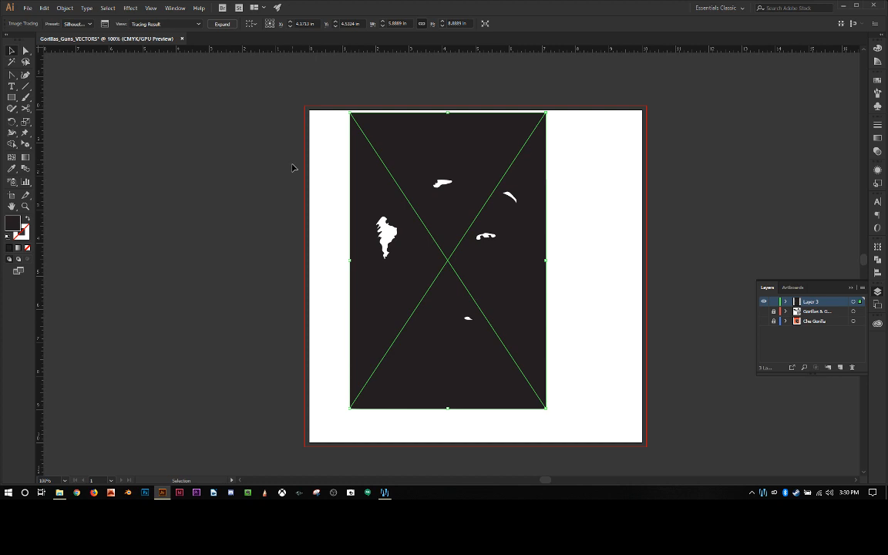
pyautogui.hotkey('ctrl', 'z')
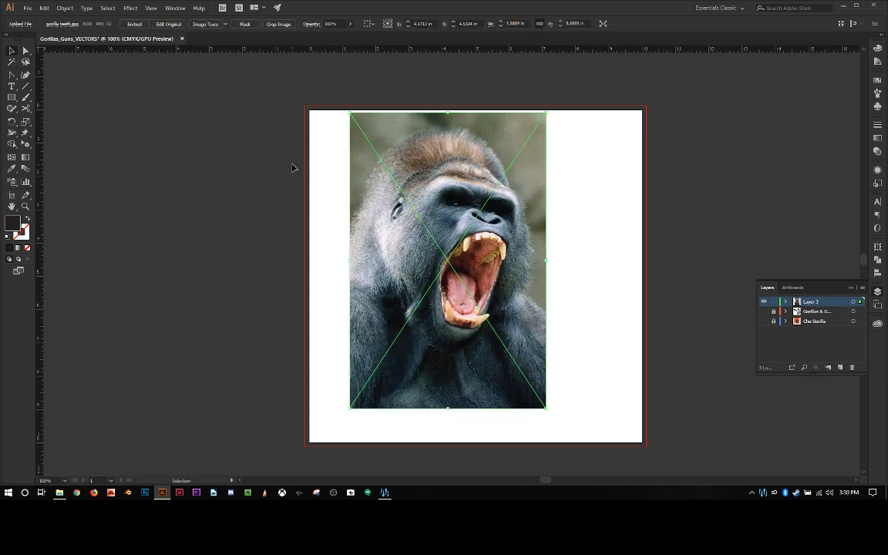
# Step: Try the Line Art tracing preset on the gorilla photo and undo it
pyautogui.click(225, 24)
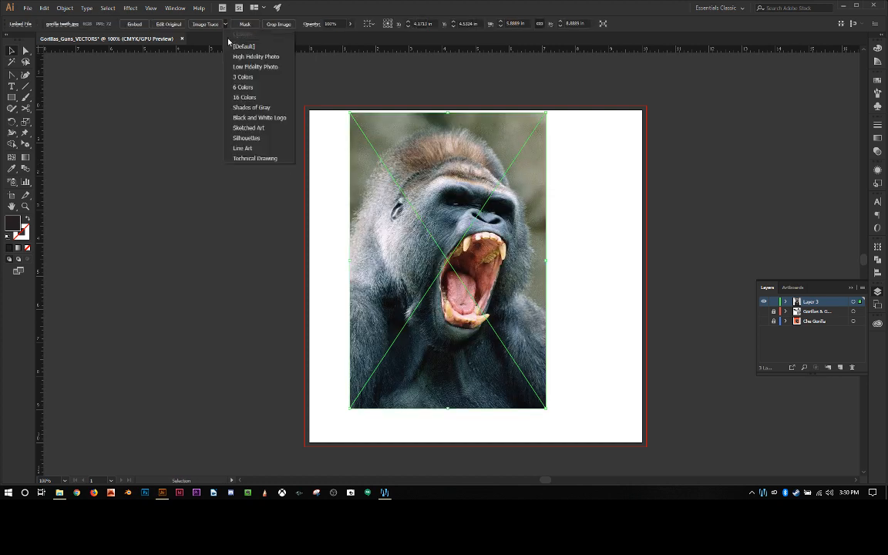
pyautogui.click(246, 150)
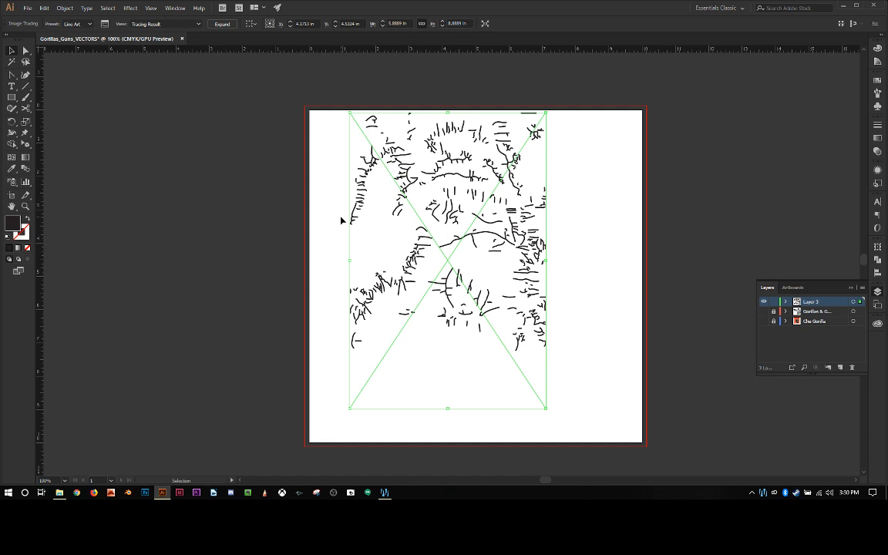
pyautogui.hotkey('ctrl', 'z')
pyautogui.hotkey('ctrl', 'z')
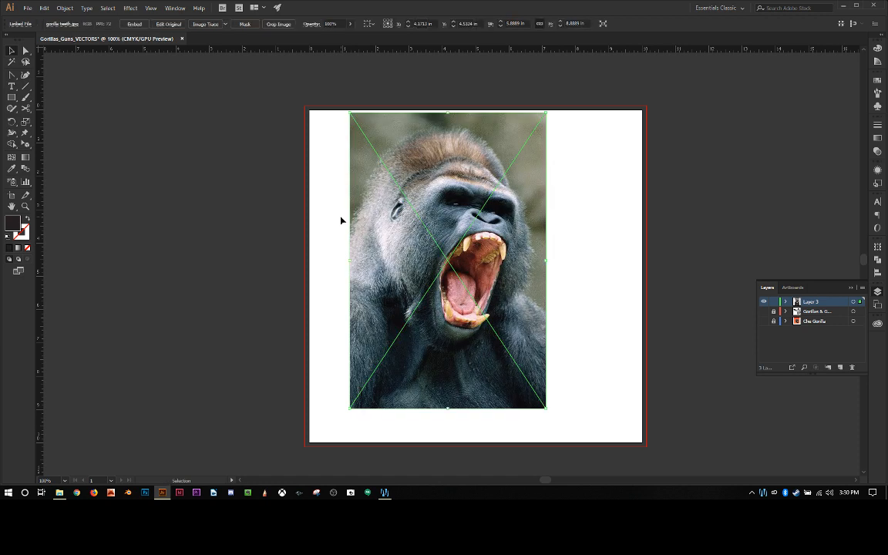
# Step: Try the [Default] tracing preset on the gorilla photo and undo it
pyautogui.click(225, 24)
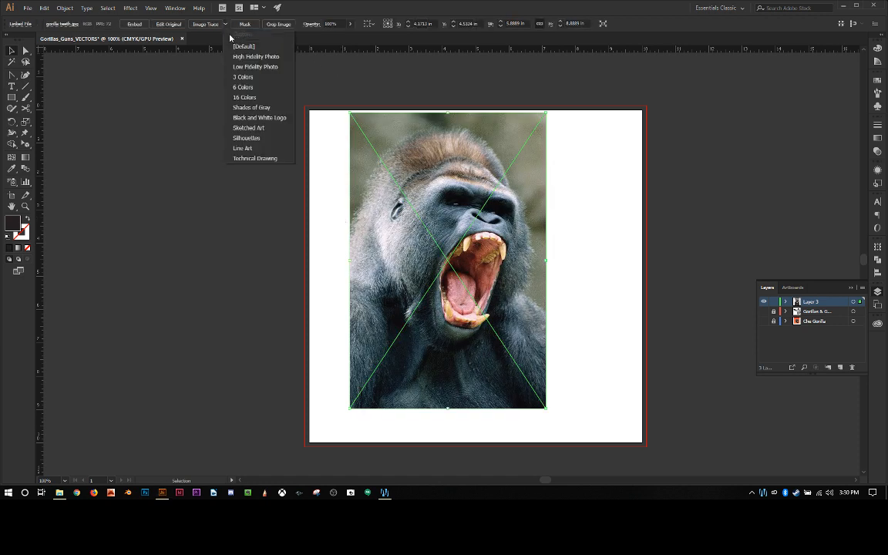
pyautogui.click(243, 46)
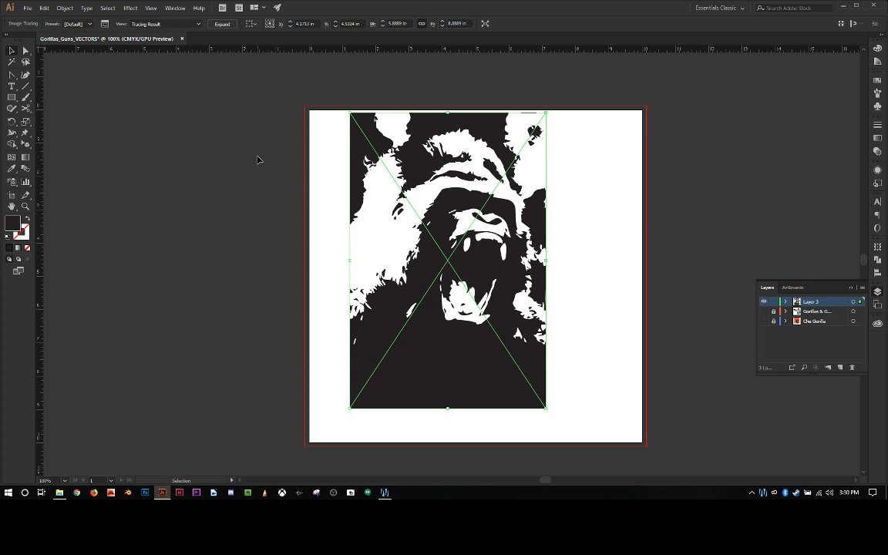
pyautogui.hotkey('ctrl', 'z')
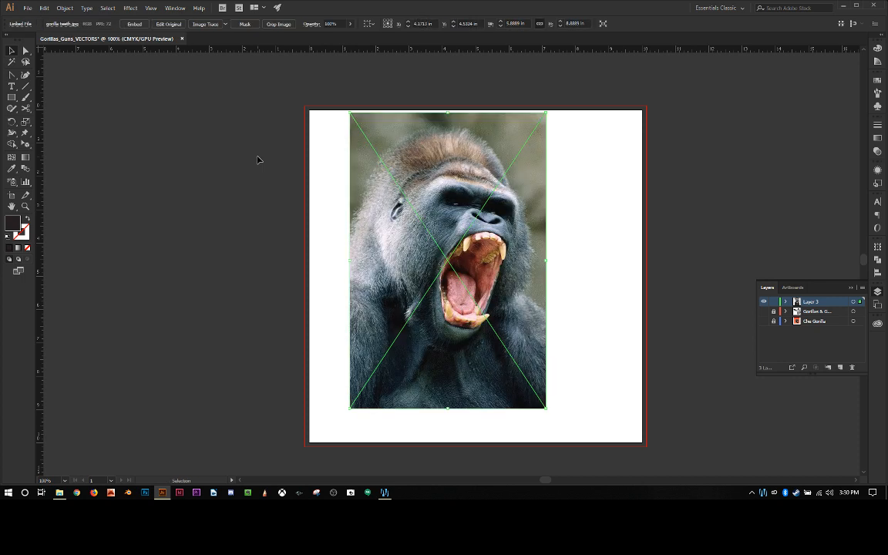
# Step: Trace the gorilla photo with the High Fidelity Photo preset and expand the trace into vector paths
pyautogui.click(226, 26)
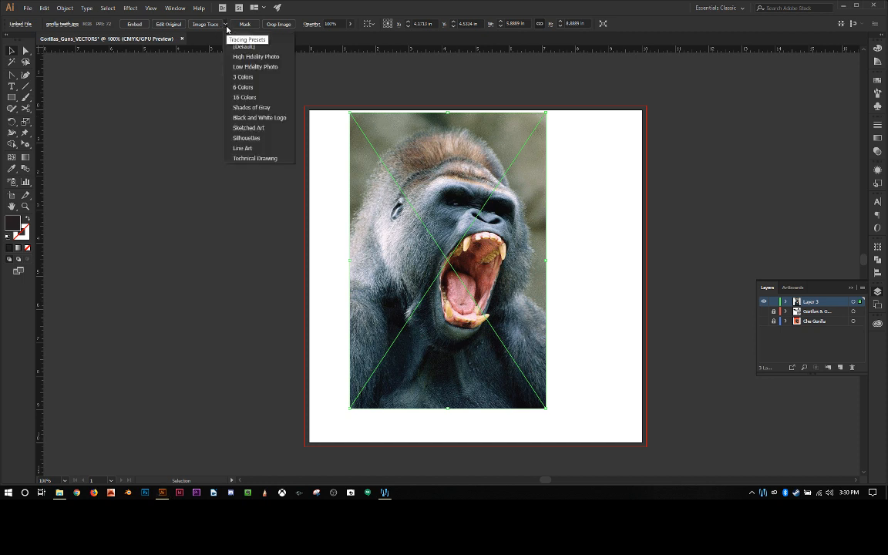
pyautogui.click(241, 58)
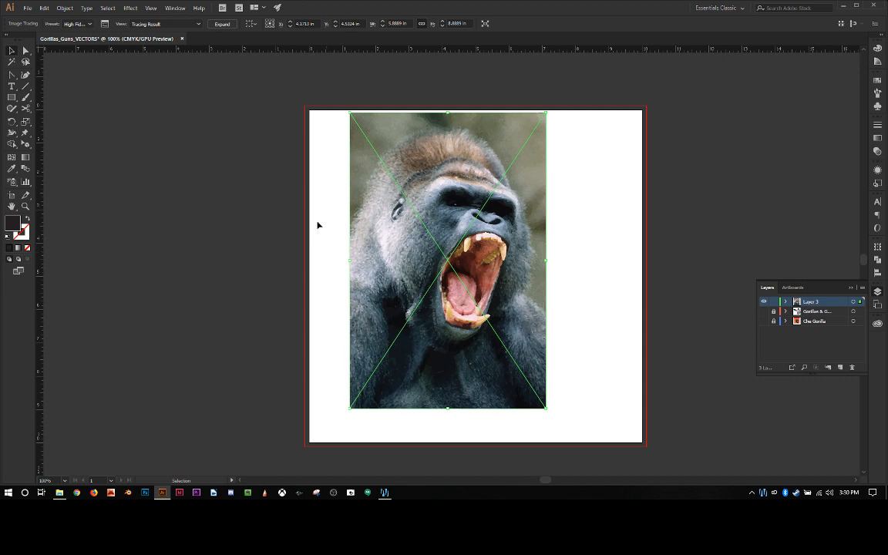
pyautogui.click(222, 24)
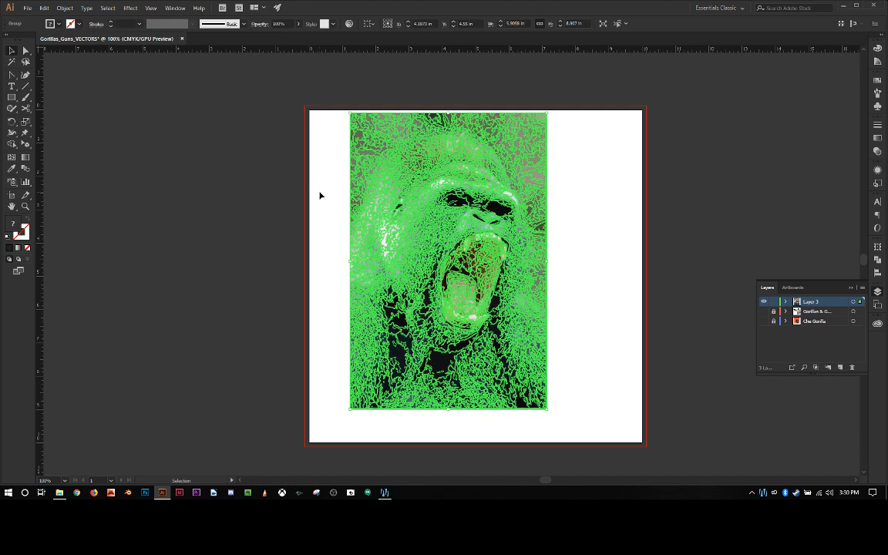
# Step: Examine the expanded gorilla trace's paths and anchor points at several magnifications, from the whole artboard down to single shapes
pyautogui.hotkey('ctrl', '+')
pyautogui.hotkey('ctrl', '+')
pyautogui.hotkey('ctrl', '+')
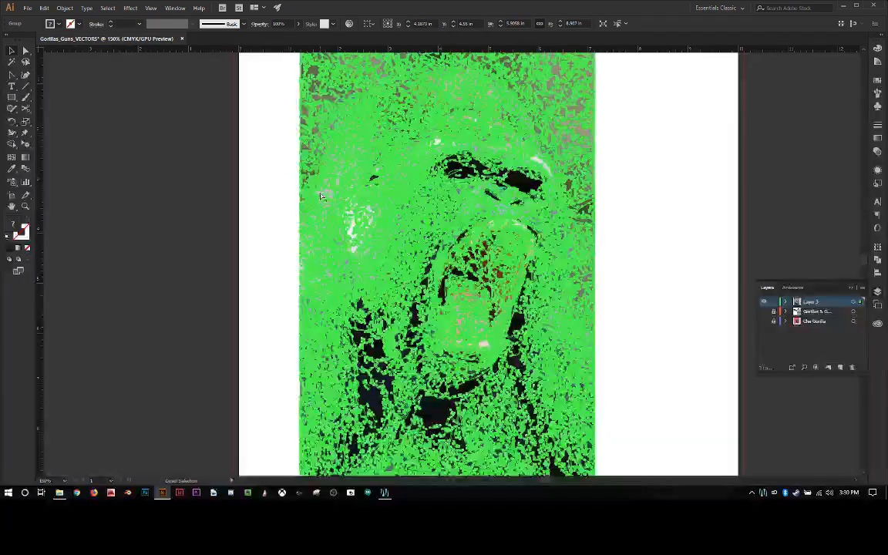
pyautogui.hotkey('ctrl', '+')
pyautogui.hotkey('ctrl', '+')
pyautogui.hotkey('ctrl', '+')
pyautogui.hotkey('ctrl', '+')
pyautogui.hotkey('ctrl', '+')
pyautogui.hotkey('ctrl', '+')
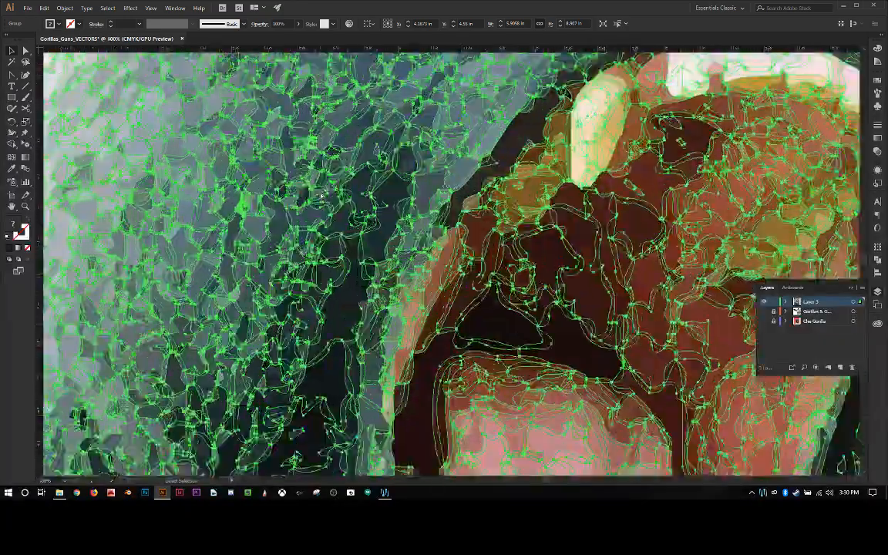
pyautogui.hotkey('ctrl', '-')
pyautogui.hotkey('ctrl', '-')
pyautogui.hotkey('ctrl', '-')
pyautogui.hotkey('ctrl', '-')
pyautogui.hotkey('ctrl', '-')
pyautogui.hotkey('ctrl', '-')
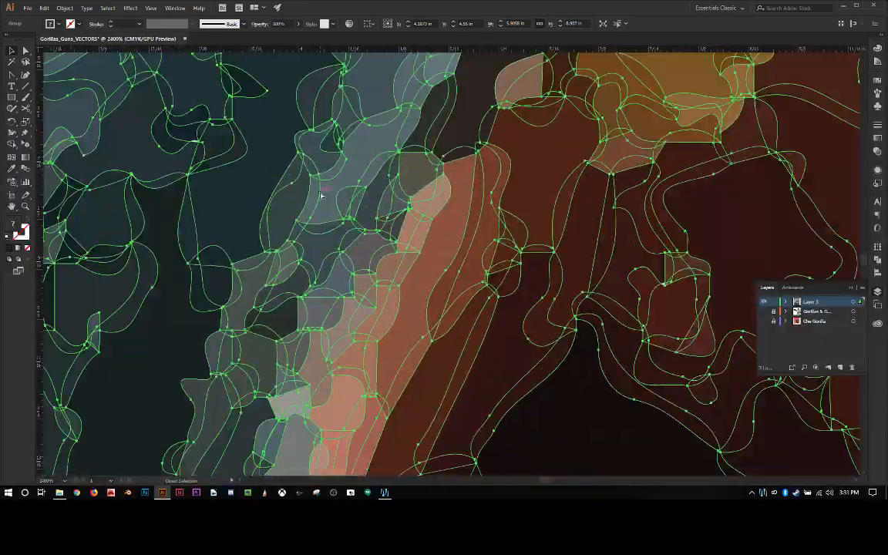
pyautogui.hotkey('ctrl', '-')
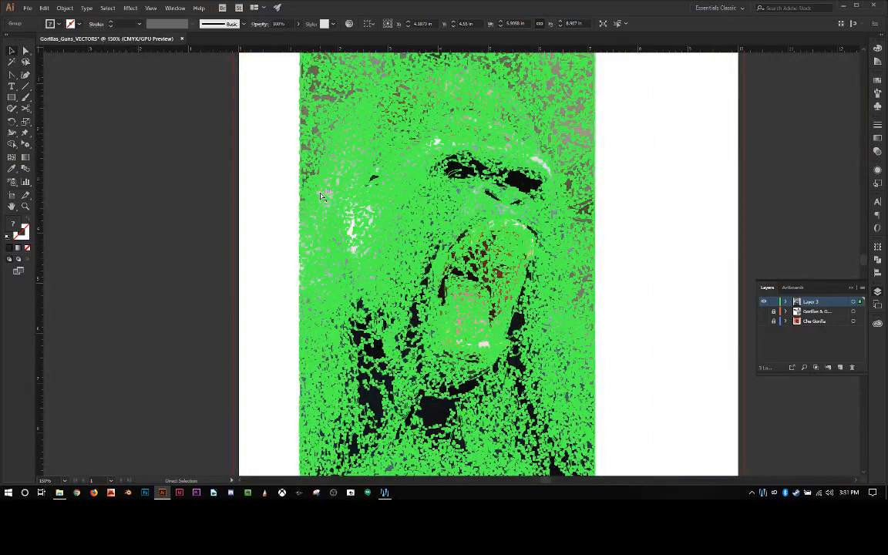
pyautogui.hotkey('ctrl', '+')
pyautogui.hotkey('ctrl', '-')
pyautogui.hotkey('ctrl', '-')
pyautogui.hotkey('ctrl', '-')
pyautogui.hotkey('ctrl', '-')
pyautogui.hotkey('ctrl', '+')
pyautogui.hotkey('ctrl', '+')
pyautogui.hotkey('ctrl', '+')
pyautogui.hotkey('ctrl', '+')
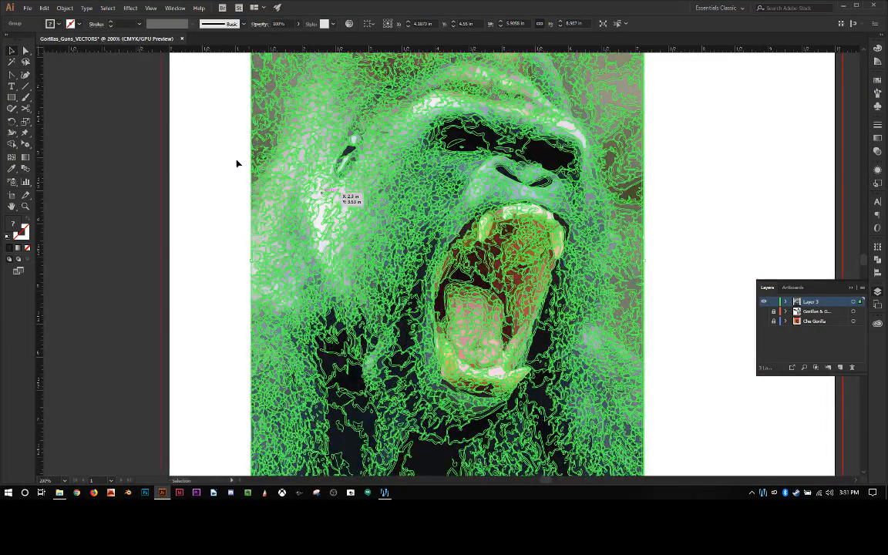
# Step: Ungroup the expanded gorilla trace into individual paths and deselect them
pyautogui.click(230, 160)
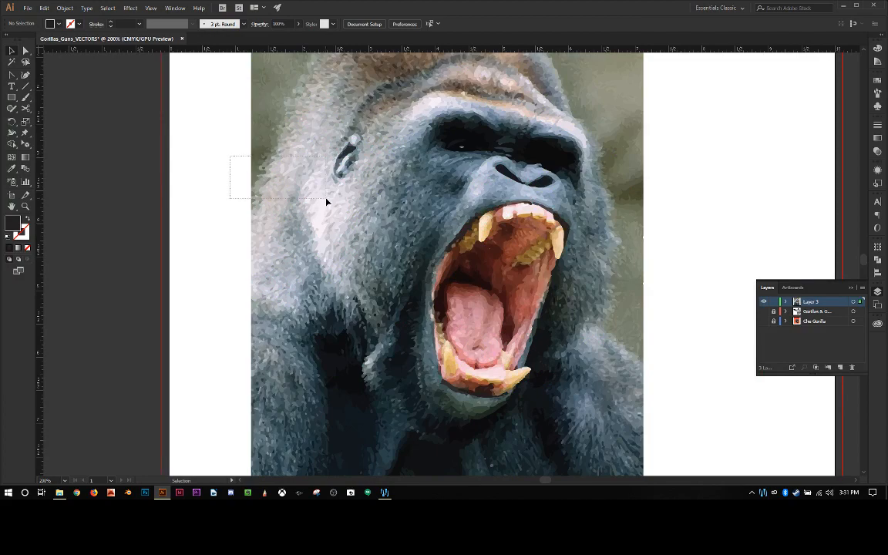
pyautogui.click(351, 209)
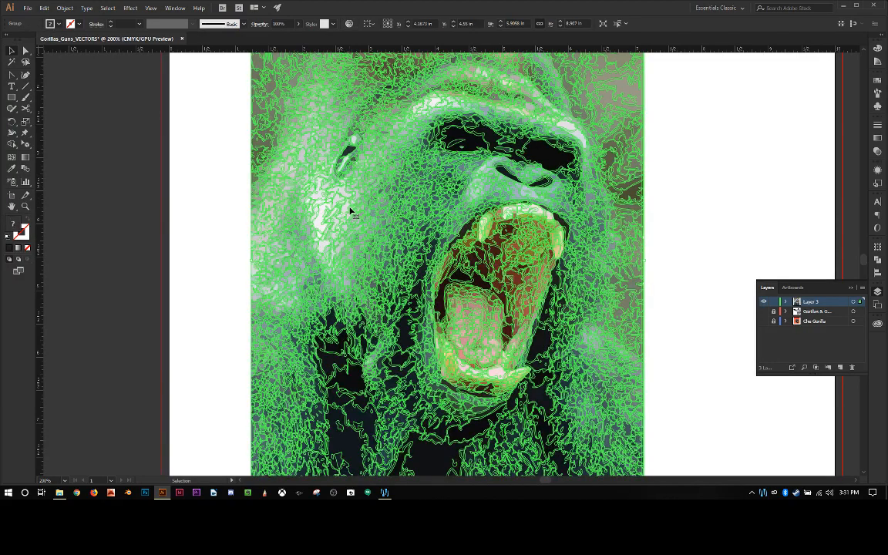
pyautogui.hotkey('ctrl', 'shift', 'g')
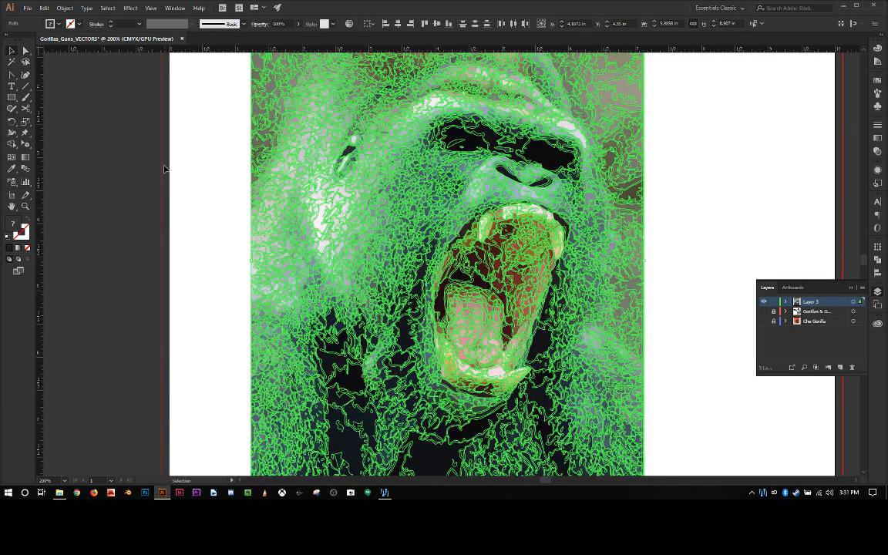
pyautogui.click(165, 166)
# Step: Delete the traced background shapes in the upper-left corner of the gorilla picture
pyautogui.moveTo(182, 136); pyautogui.dragTo(311, 232)
pyautogui.scroll(4, 224, 207)
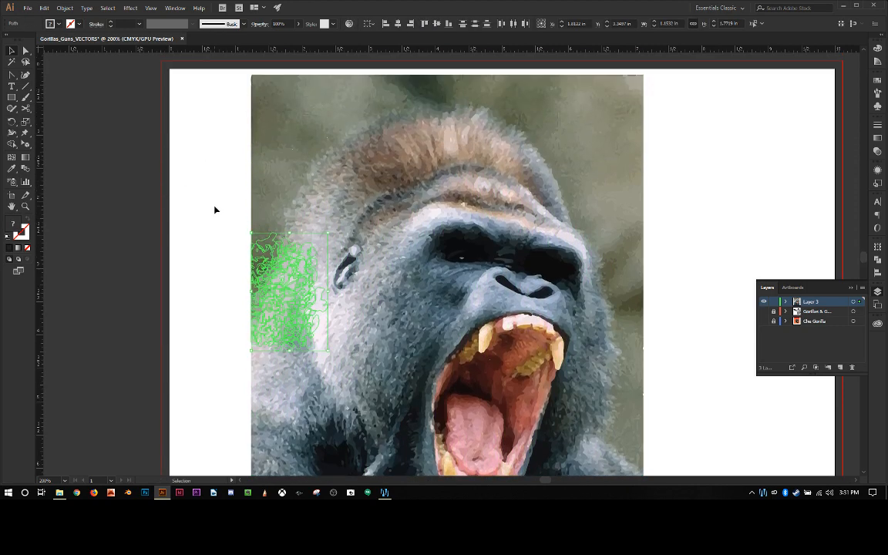
pyautogui.click(204, 101)
pyautogui.moveTo(187, 98); pyautogui.dragTo(319, 182)
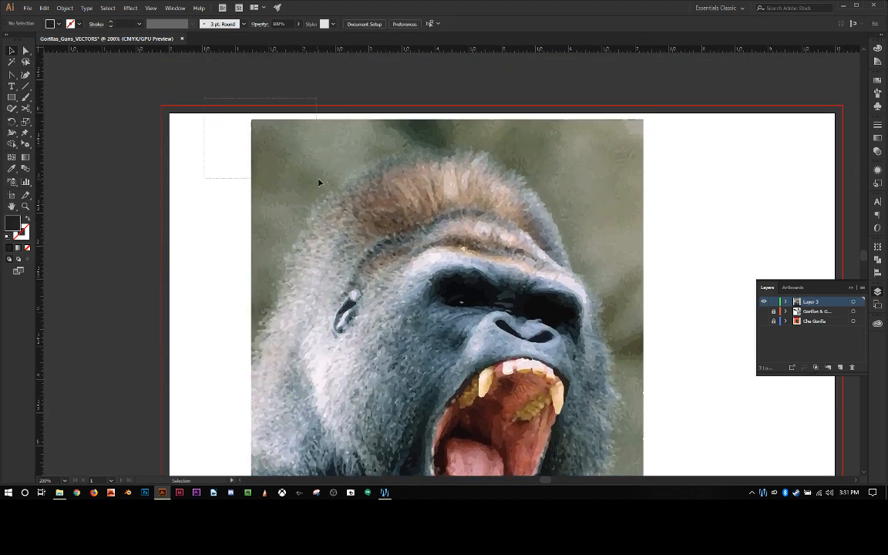
pyautogui.press('Delete')
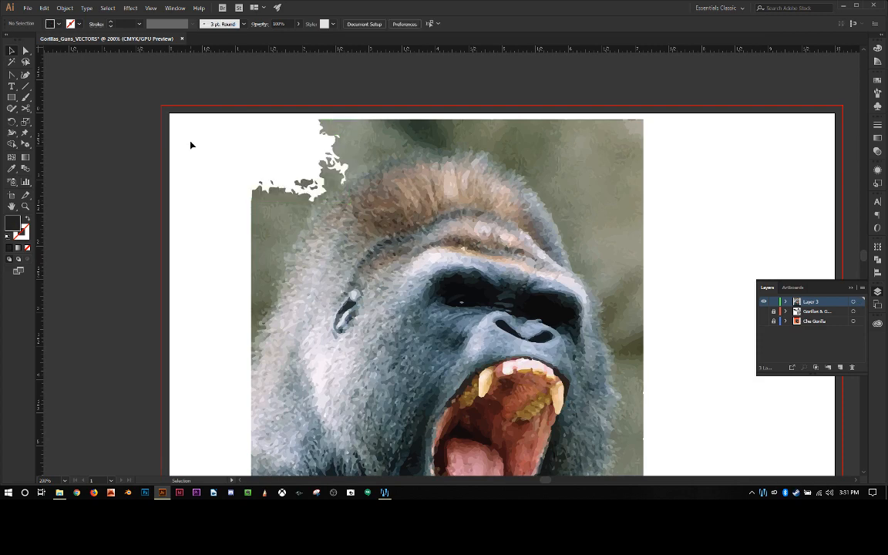
# Step: Delete the traced background shapes in the picture's upper-right corner and down its right edge beside the gorilla's face
pyautogui.moveTo(677, 121); pyautogui.dragTo(569, 180)
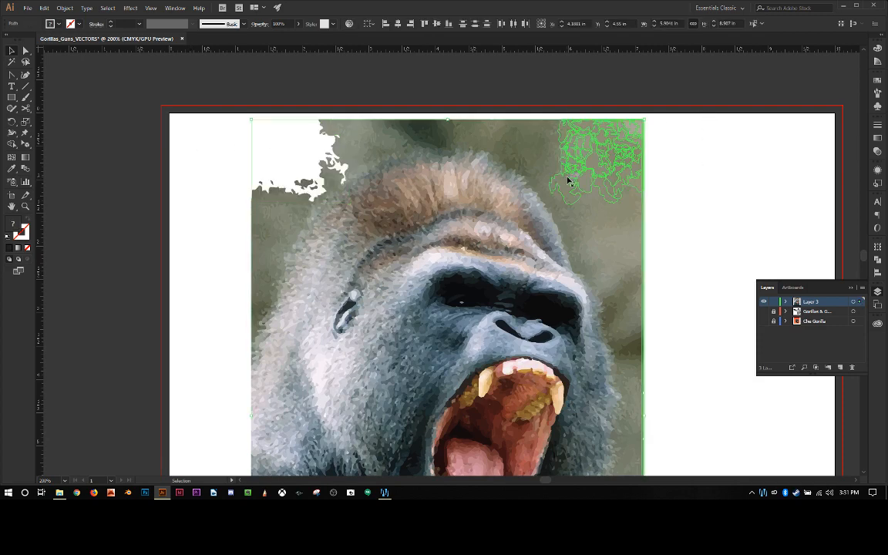
pyautogui.press('Delete')
pyautogui.scroll(-1, 692, 216)
pyautogui.scroll(-1, 692, 215)
pyautogui.moveTo(684, 143); pyautogui.dragTo(634, 436)
pyautogui.press('Delete')
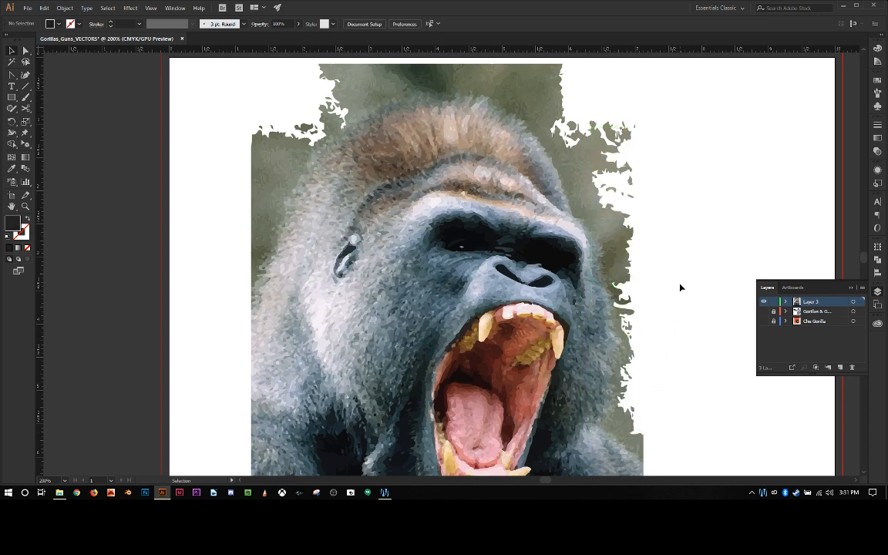
# Step: Delete the traced background shapes along the picture's top edge and the upper part of its left edge
pyautogui.scroll(2, 692, 223)
pyautogui.scroll(1, 605, 165)
pyautogui.moveTo(613, 124); pyautogui.dragTo(292, 186)
pyautogui.press('Delete')
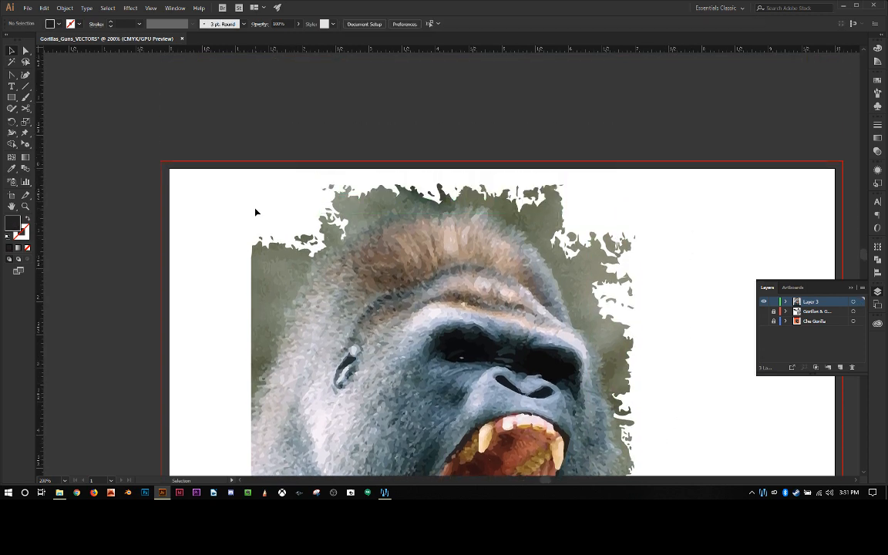
pyautogui.scroll(2, 247, 212)
pyautogui.moveTo(233, 156); pyautogui.dragTo(253, 298)
pyautogui.press('Delete')
pyautogui.scroll(-5, 220, 275)
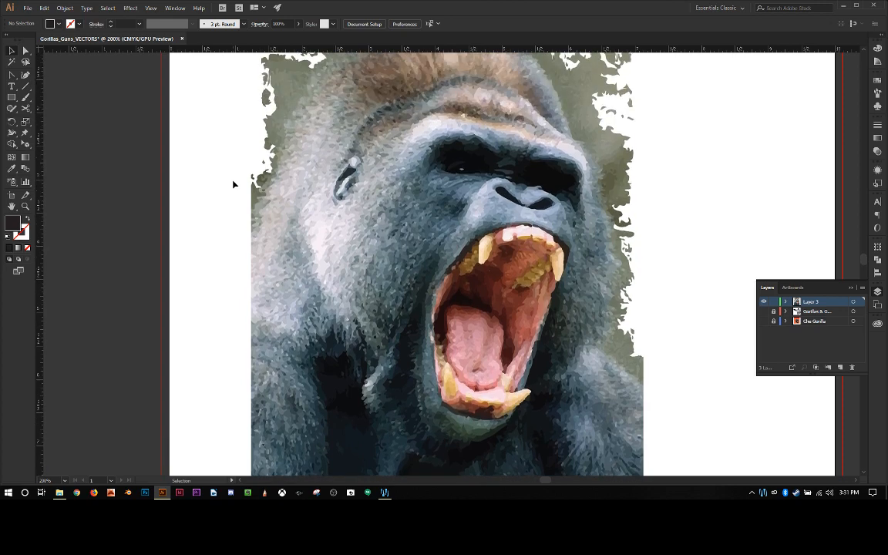
pyautogui.moveTo(679, 287); pyautogui.dragTo(635, 312)
pyautogui.press('Delete')
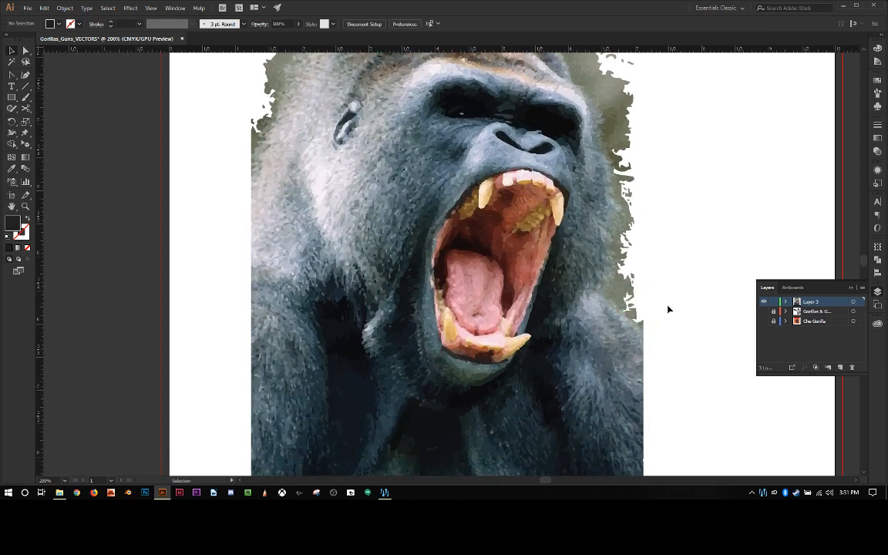
# Step: Inspect the trimmed edges around the gorilla's head and the picture as a whole on the artboard
pyautogui.scroll(5, 670, 318)
pyautogui.scroll(-2, 671, 318)
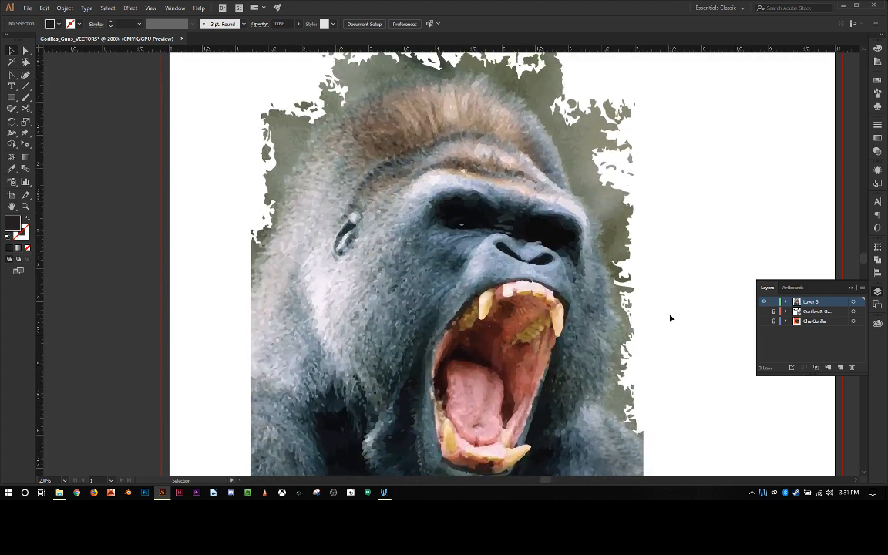
pyautogui.scroll(1, 671, 322)
pyautogui.hotkey('ctrl', '-')
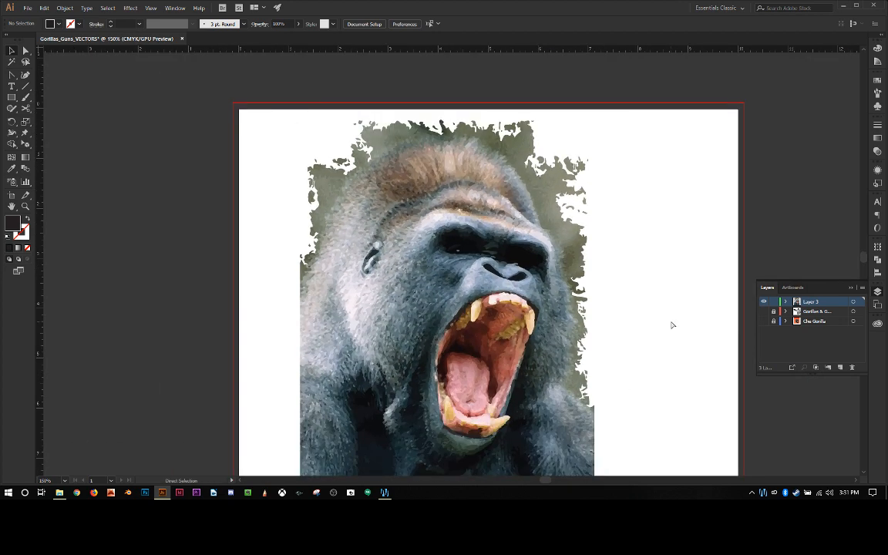
pyautogui.hotkey('ctrl', '-')
pyautogui.hotkey('ctrl', '-')
pyautogui.hotkey('ctrl', '+')
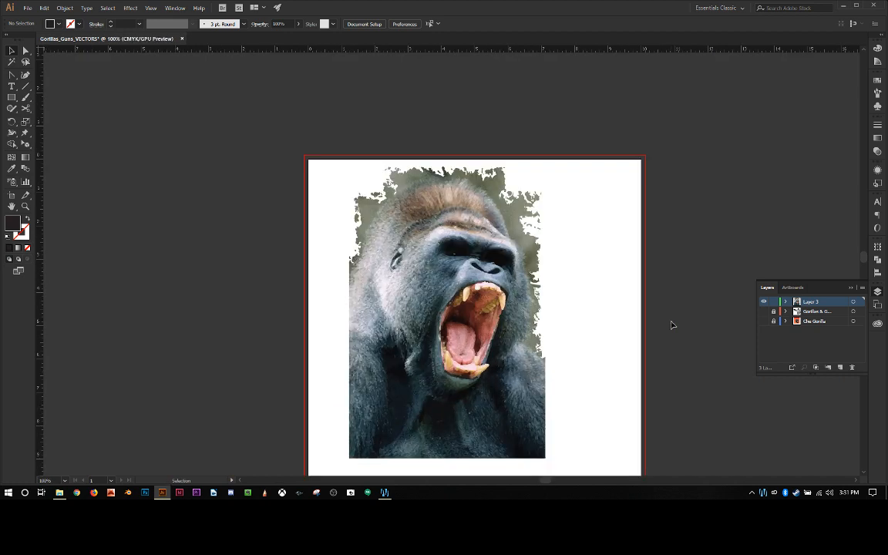
pyautogui.scroll(-1, 581, 377)
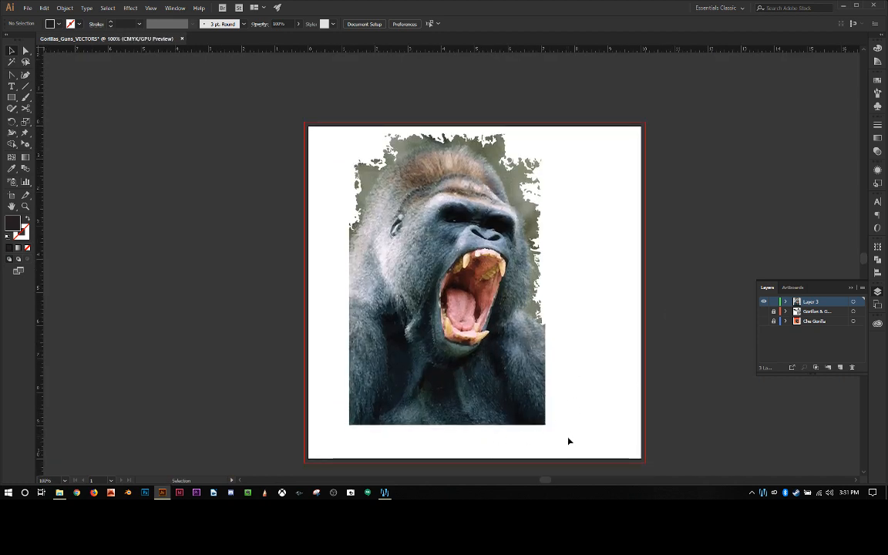
# Step: Try deleting the traced shapes along the picture's bottom edge, lower left edge and lower right edge
pyautogui.moveTo(568, 440); pyautogui.dragTo(337, 422)
pyautogui.press('Delete')
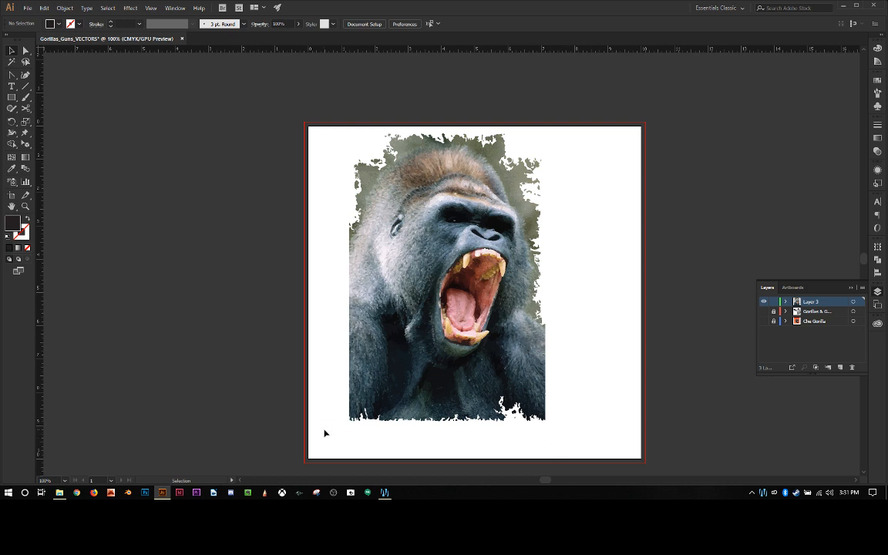
pyautogui.moveTo(327, 432); pyautogui.dragTo(354, 236)
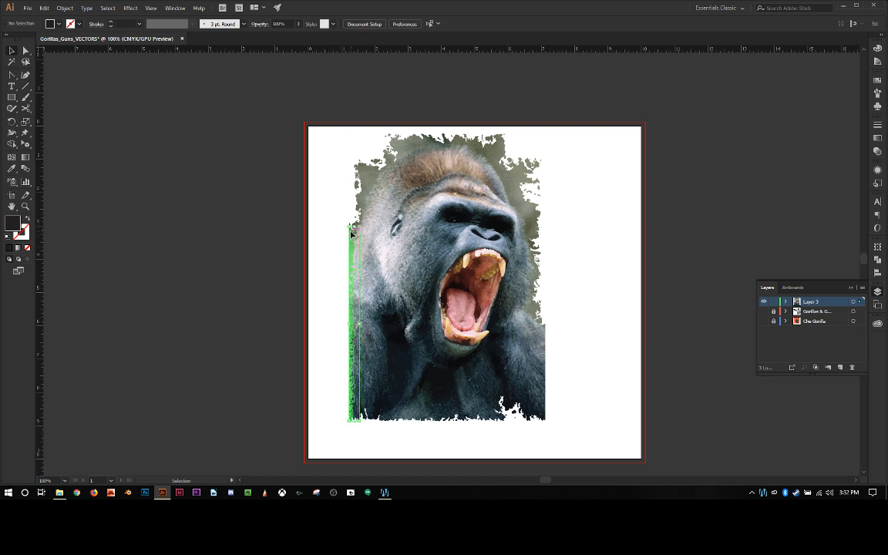
pyautogui.click(391, 355)
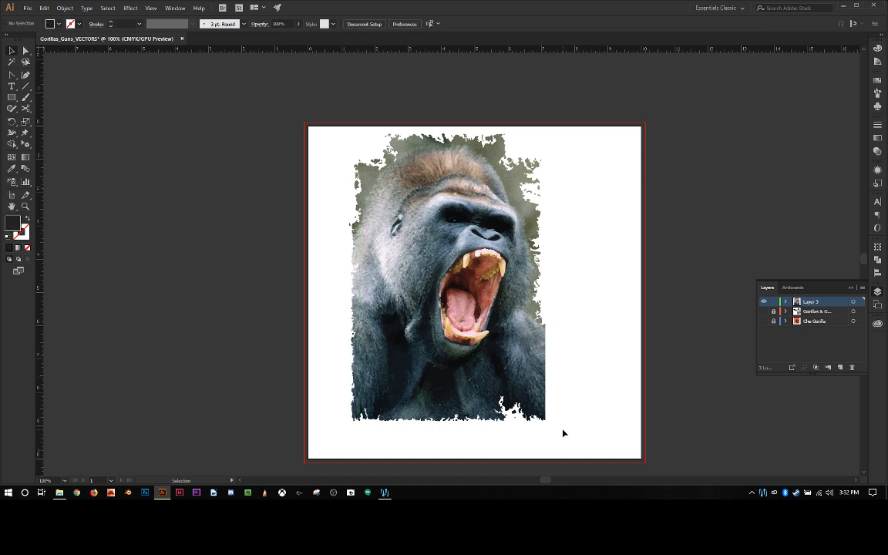
pyautogui.moveTo(564, 430); pyautogui.dragTo(548, 323)
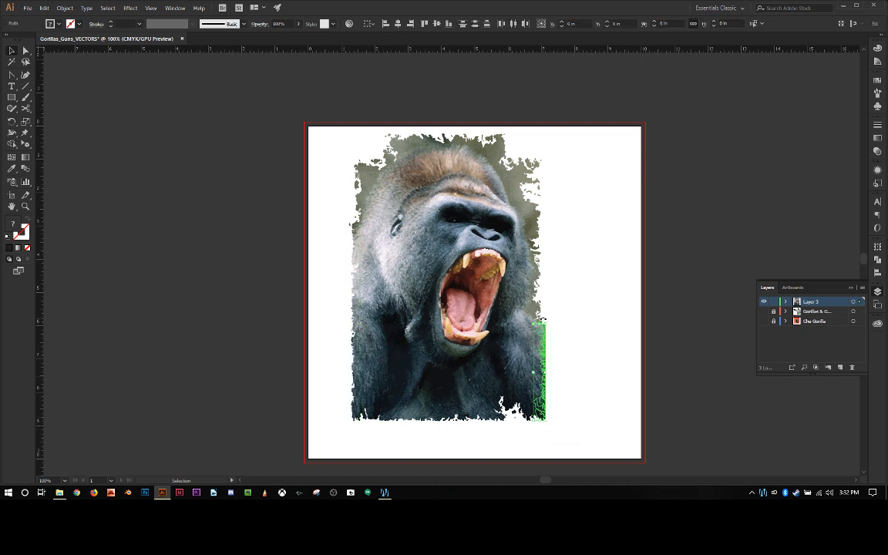
pyautogui.press('Delete')
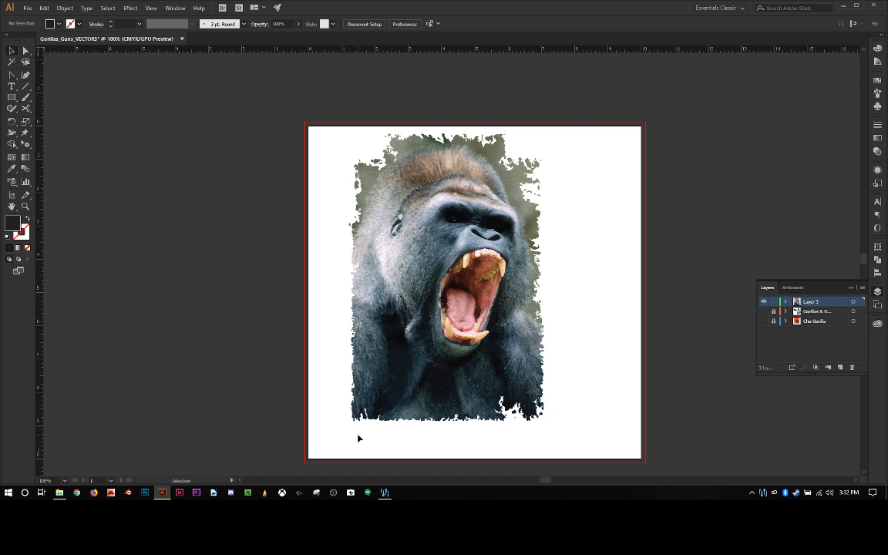
# Step: Try deleting patches of traced shapes from the gorilla's arm and chest in the picture's lower-left corner
pyautogui.moveTo(362, 438); pyautogui.dragTo(395, 413)
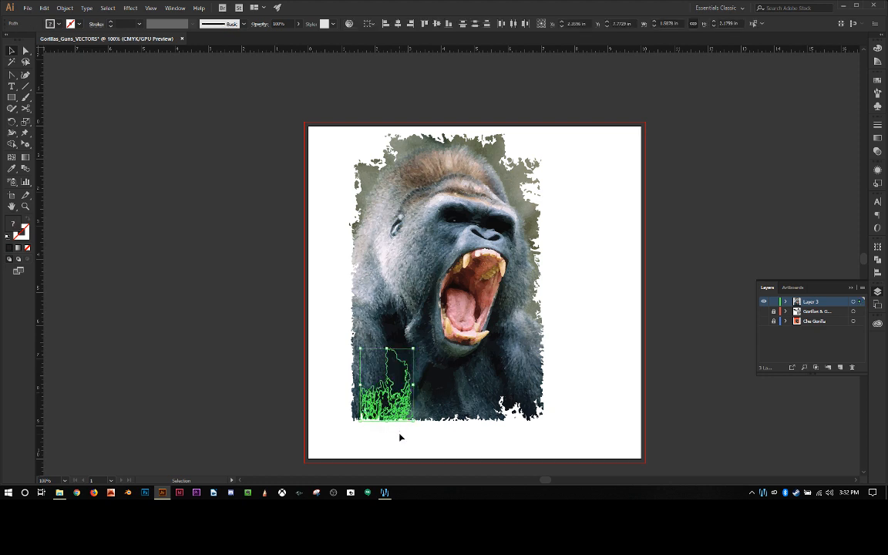
pyautogui.press('Delete')
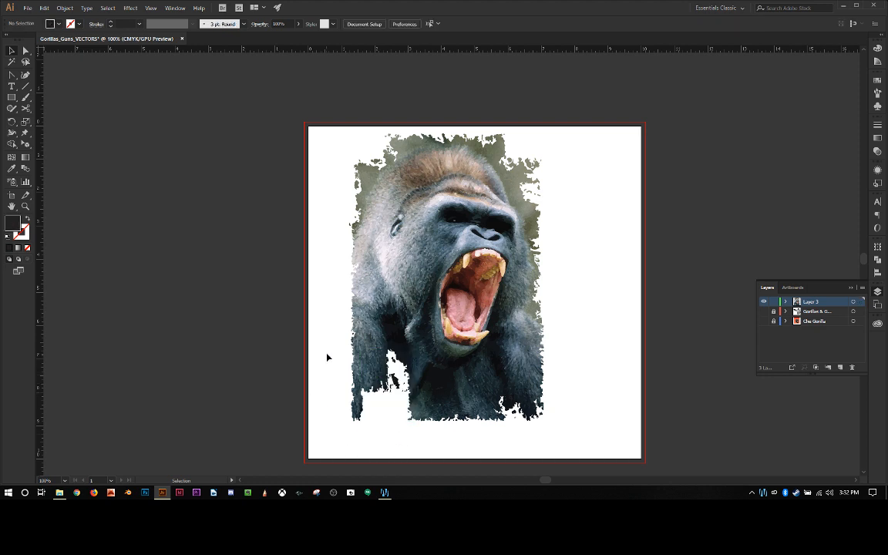
pyautogui.moveTo(327, 357); pyautogui.dragTo(380, 445)
pyautogui.press('Delete')
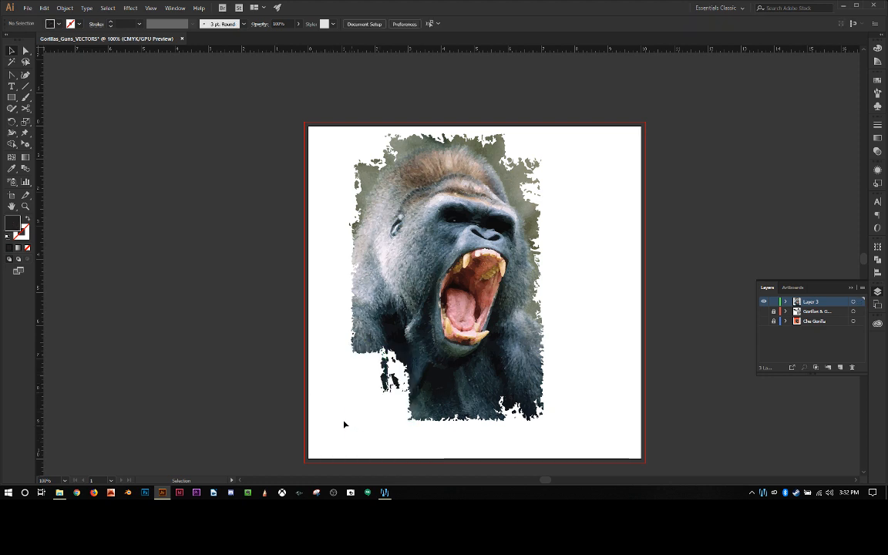
pyautogui.click(369, 364)
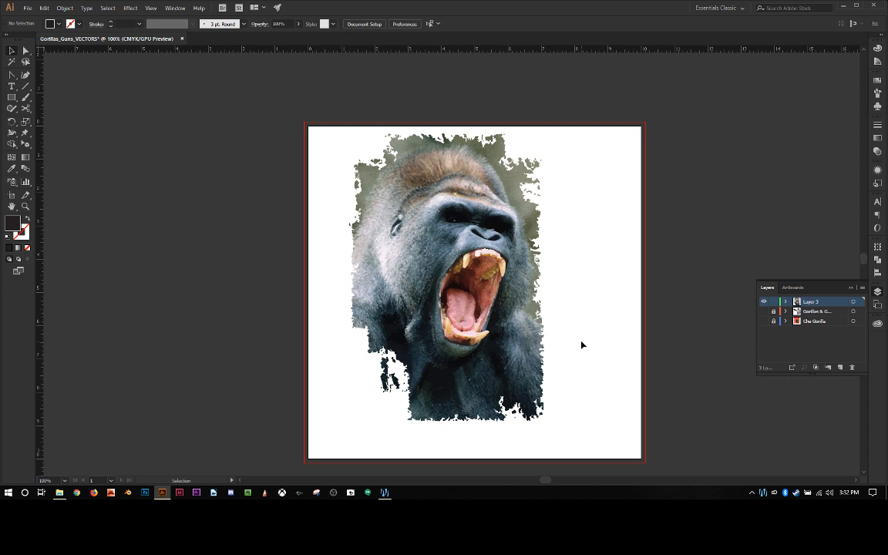
# Step: Undo the deletions along the picture's bottom and lower side edges, and clear the selection
pyautogui.press('a')
pyautogui.hotkey('ctrl', 'a')
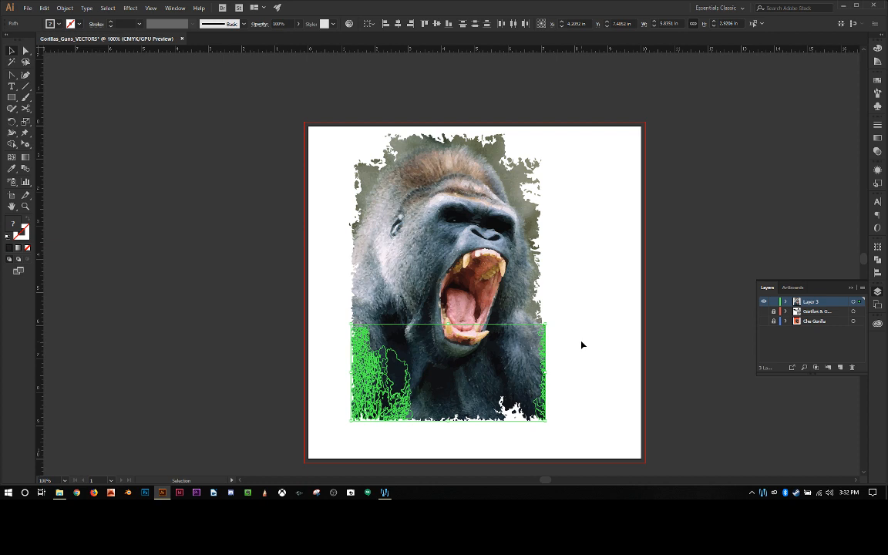
pyautogui.press('Delete')
pyautogui.press('a')
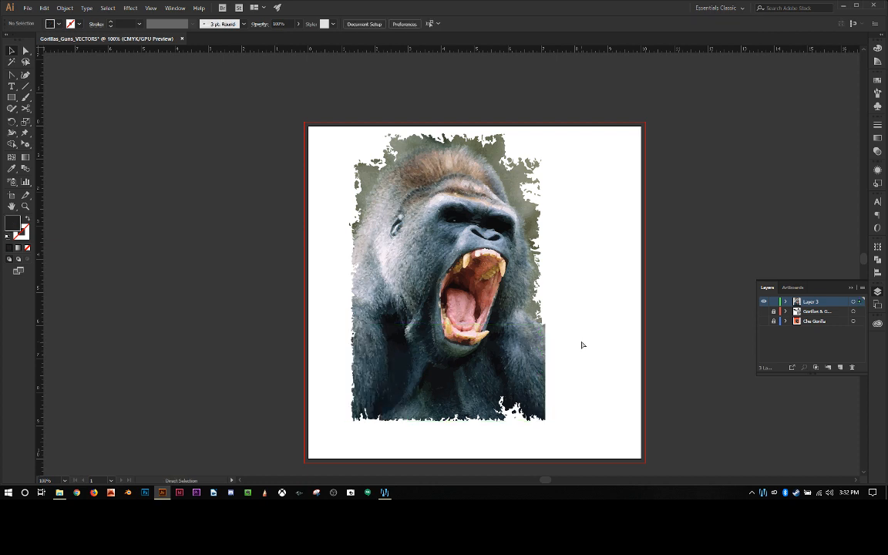
pyautogui.hotkey('ctrl', 'z')
pyautogui.hotkey('ctrl', 'z')
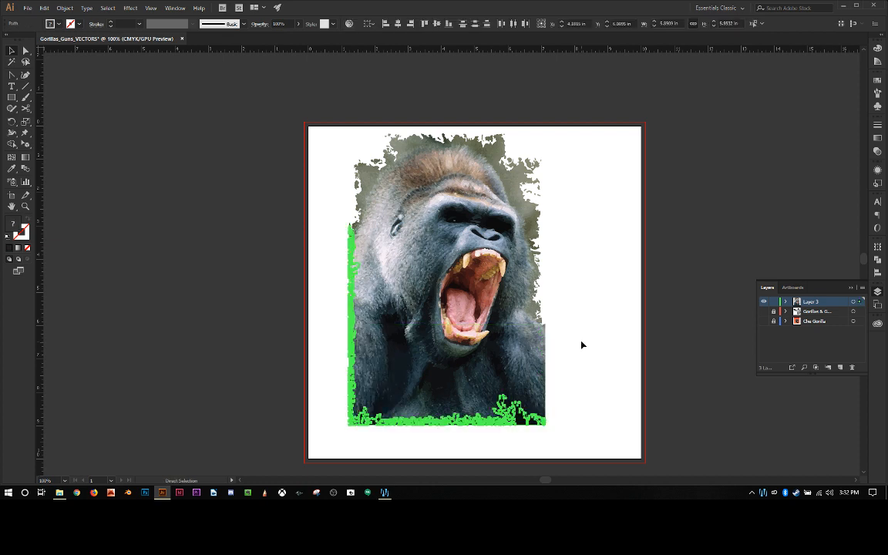
pyautogui.press('v')
pyautogui.click(597, 357)
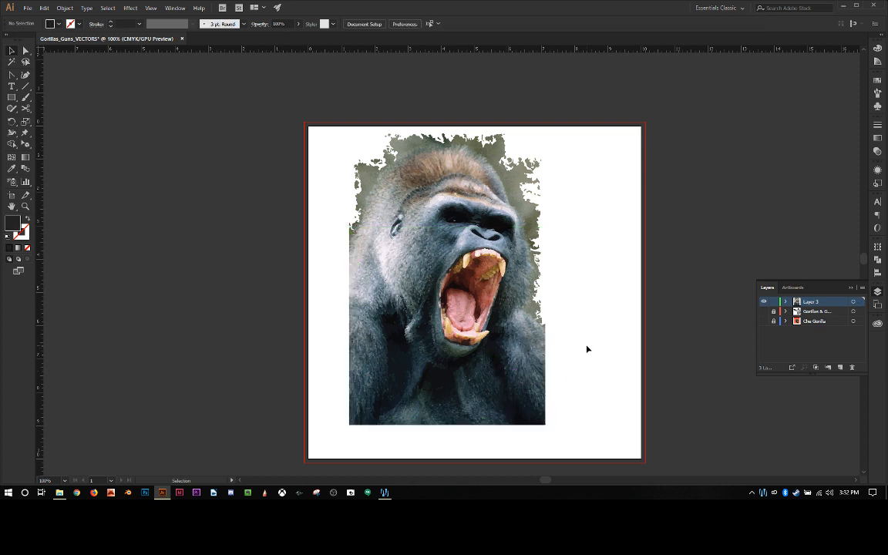
pyautogui.scroll(1, 595, 349)
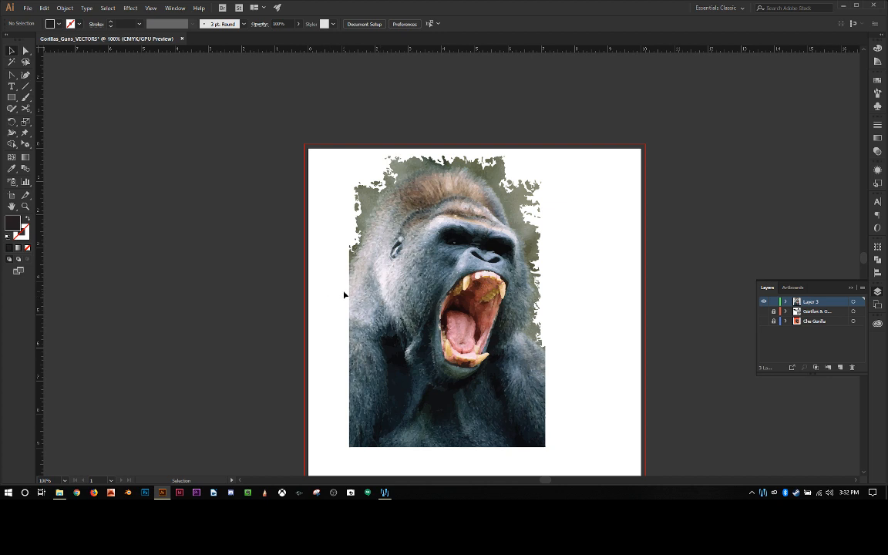
pyautogui.scroll(-2, 344, 294)
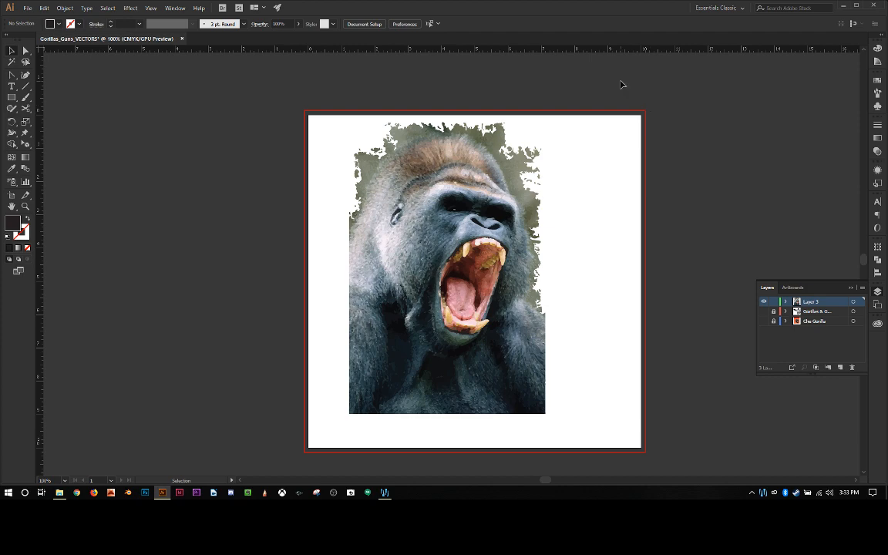
# Step: Delete the roaring gorilla trace from Layer 3, and place gorilla stand.jpg near the middle of the artboard
pyautogui.moveTo(621, 84)
pyautogui.mouseDown()
pyautogui.moveTo(433, 347)
pyautogui.moveTo(340, 450)
pyautogui.moveTo(328, 434)
pyautogui.mouseUp()
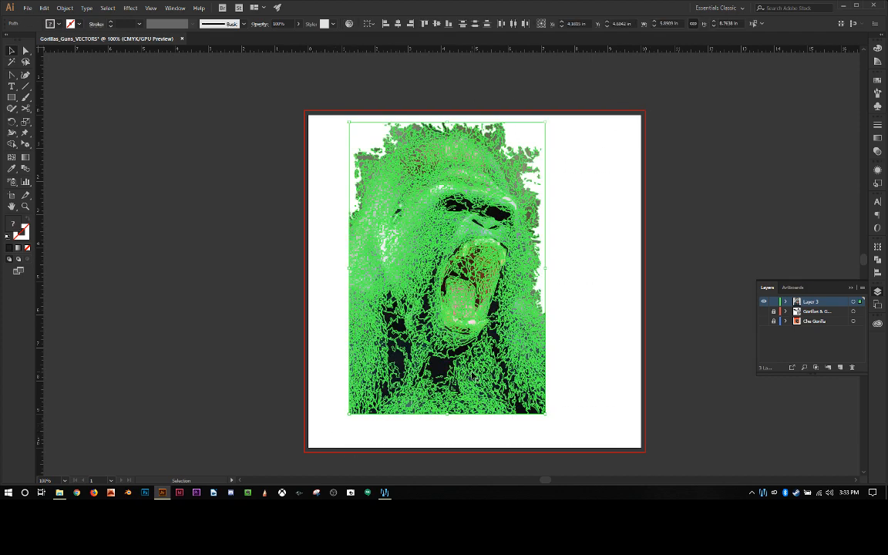
pyautogui.press('Delete')
pyautogui.click(28, 8)
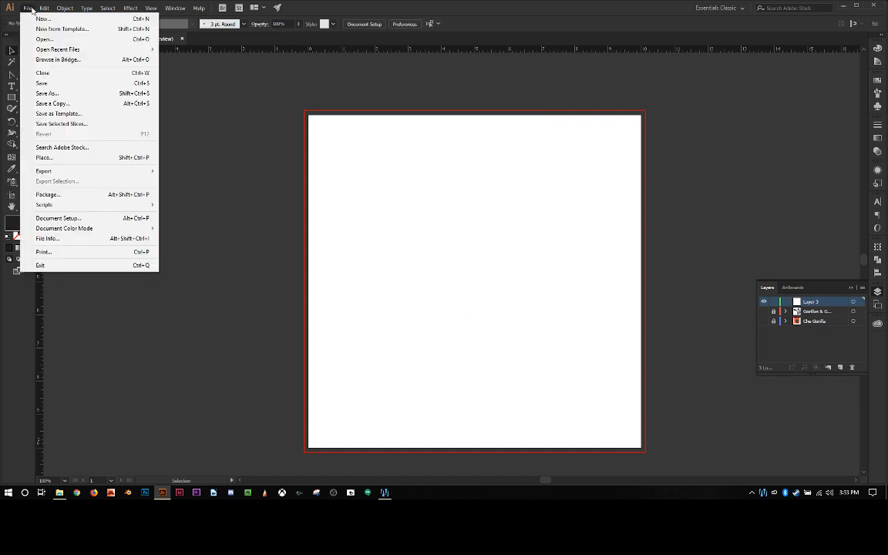
pyautogui.click(58, 158)
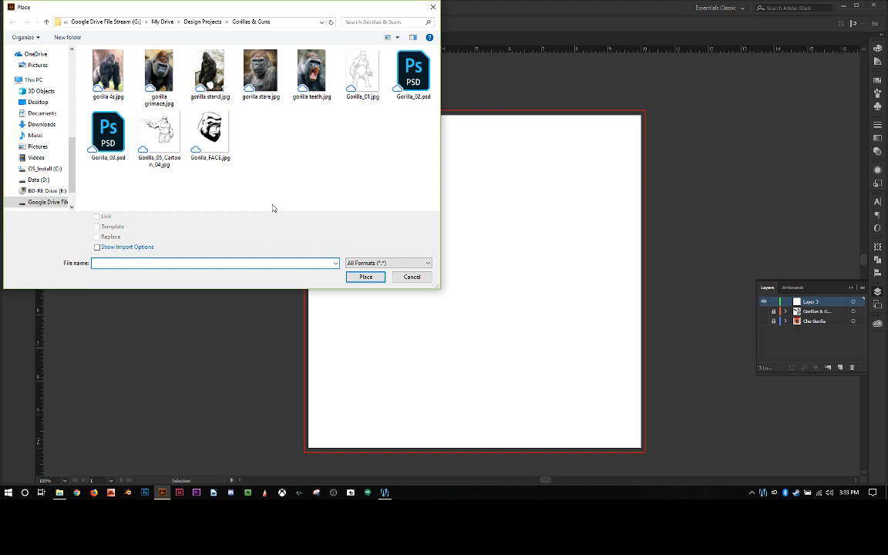
pyautogui.doubleClick(213, 73)
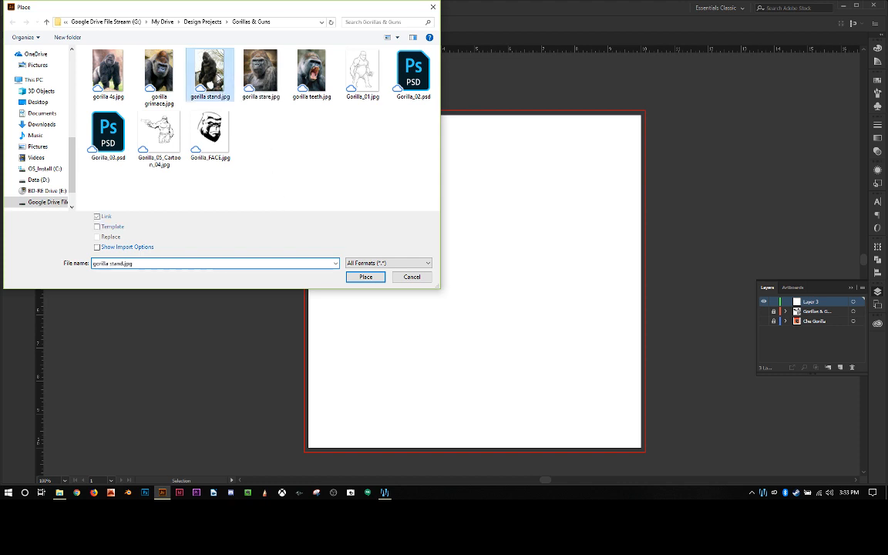
pyautogui.click(324, 116)
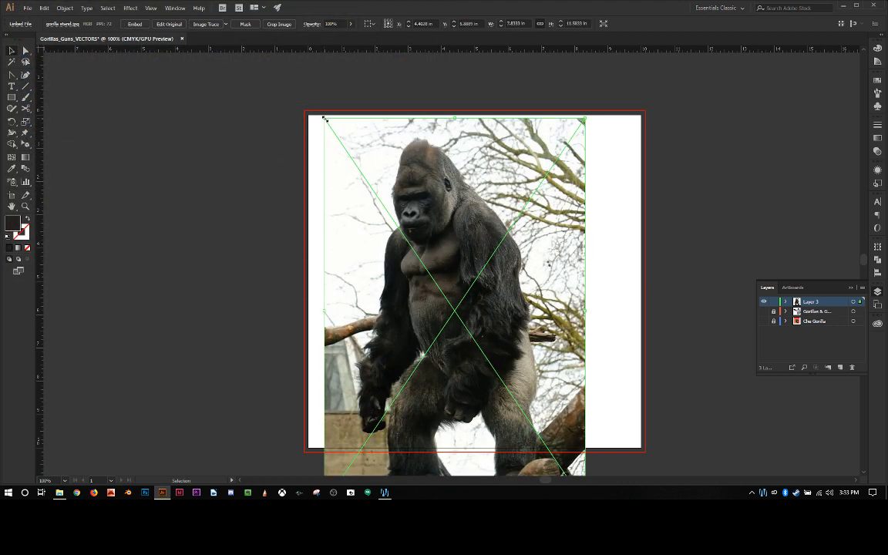
pyautogui.moveTo(393, 254)
pyautogui.mouseDown()
pyautogui.moveTo(395, 212)
pyautogui.moveTo(404, 249)
pyautogui.mouseUp()
pyautogui.click(261, 209)
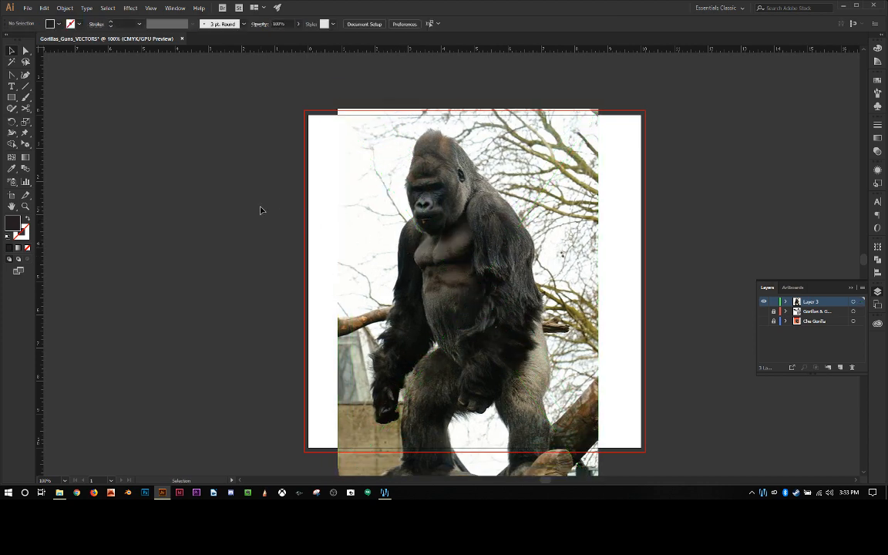
# Step: Trace the standing gorilla picture with the High Fidelity Photo preset and expand the result into vector shapes
pyautogui.scroll(-3, 261, 210)
pyautogui.scroll(2, 261, 209)
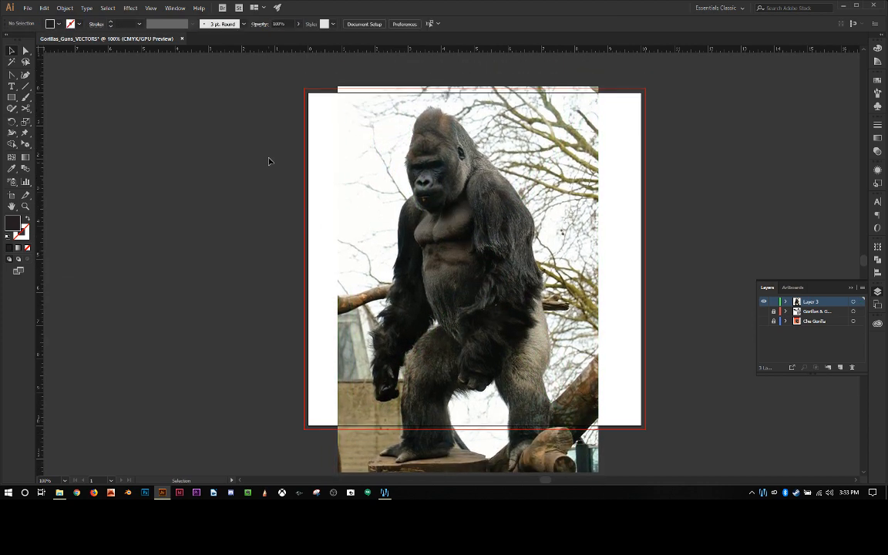
pyautogui.click(373, 154)
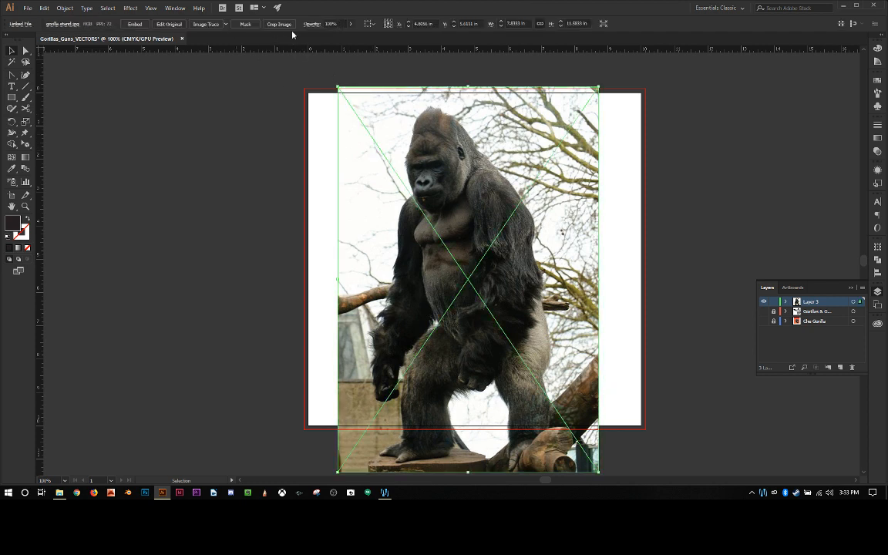
pyautogui.click(226, 24)
pyautogui.click(236, 59)
pyautogui.click(282, 104)
pyautogui.click(361, 111)
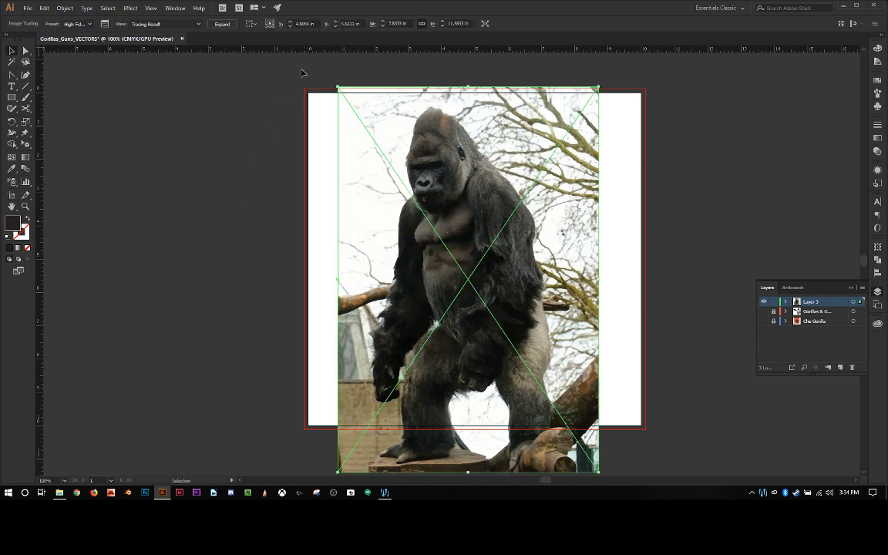
pyautogui.click(202, 24)
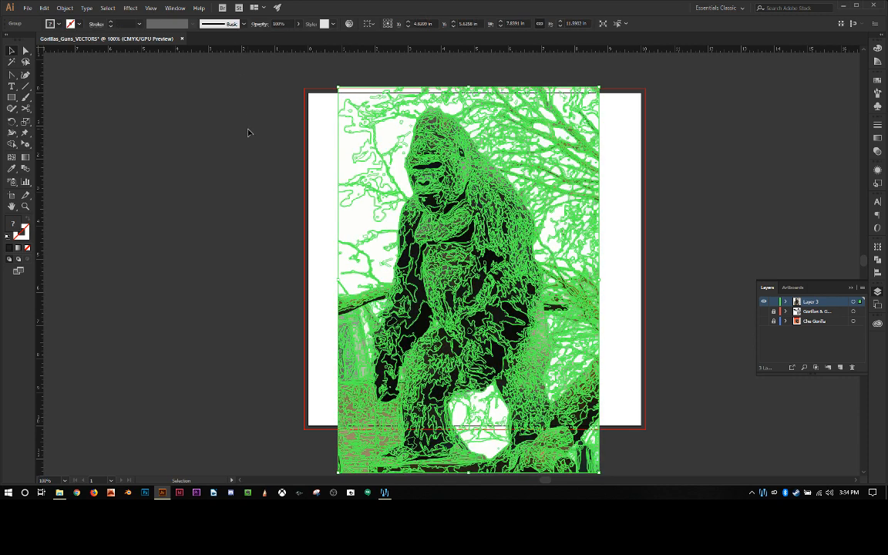
# Step: Ungroup the expanded standing gorilla trace into separate paths
pyautogui.click(247, 133)
pyautogui.click(393, 151)
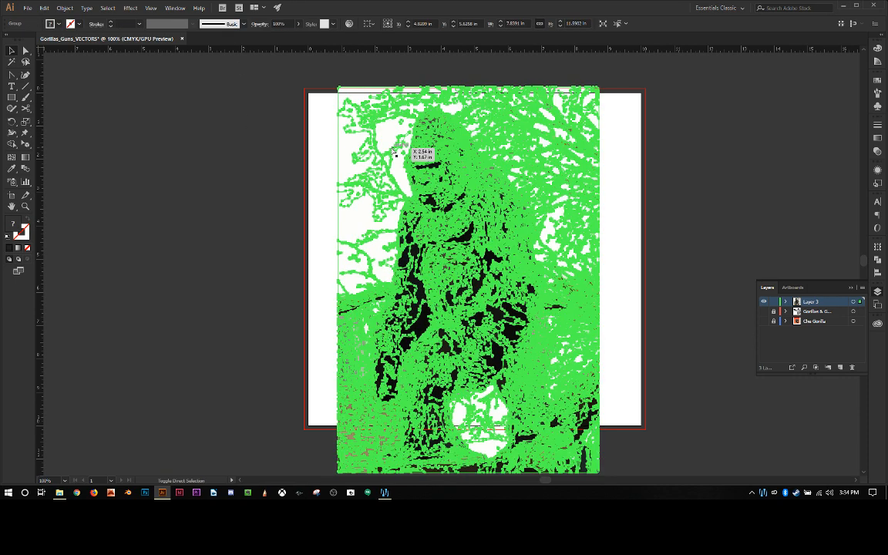
pyautogui.hotkey('ctrl', 'z')
pyautogui.hotkey('ctrl', 'z')
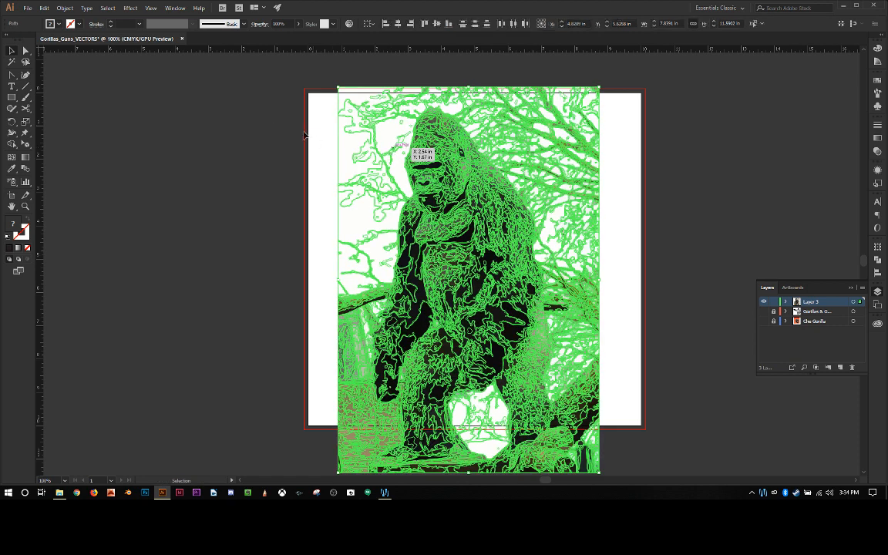
# Step: Delete the background shapes along the picture's upper left side, top edge and right side
pyautogui.moveTo(344, 101)
pyautogui.mouseDown()
pyautogui.moveTo(342, 247)
pyautogui.moveTo(382, 277)
pyautogui.mouseUp()
pyautogui.press('Delete')
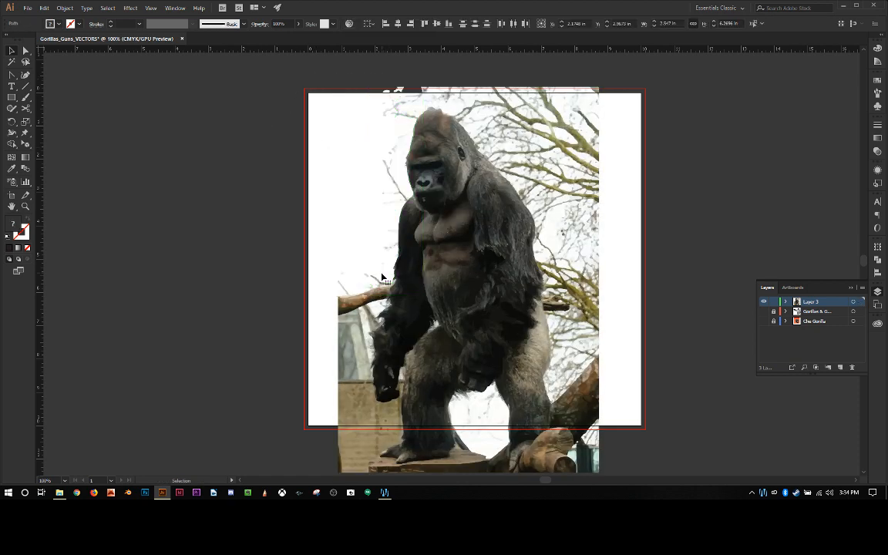
pyautogui.moveTo(631, 75); pyautogui.dragTo(381, 103)
pyautogui.press('Delete')
pyautogui.moveTo(629, 91)
pyautogui.mouseDown()
pyautogui.moveTo(539, 116)
pyautogui.moveTo(508, 324)
pyautogui.moveTo(565, 407)
pyautogui.mouseUp()
pyautogui.press('Delete')
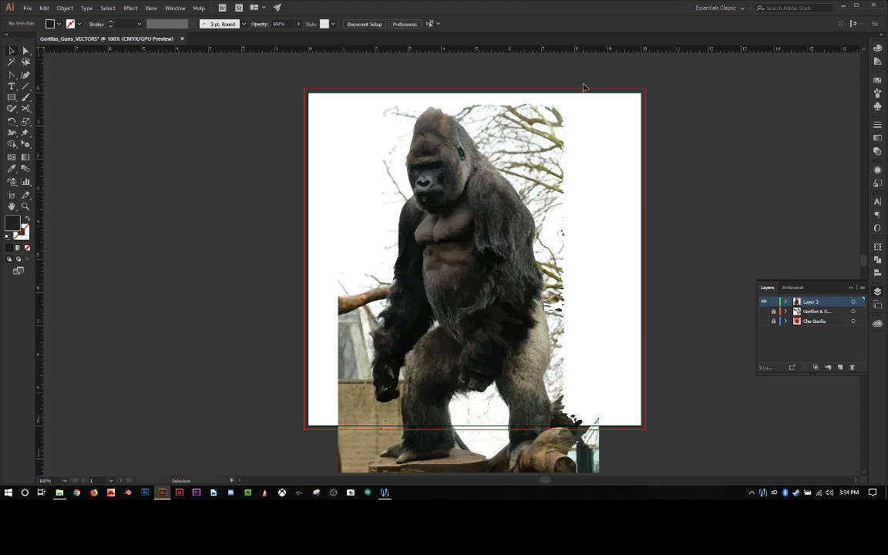
# Step: Delete the branch shapes around the gorilla's head, above its back and beside its face
pyautogui.moveTo(567, 100); pyautogui.dragTo(468, 180)
pyautogui.press('Delete')
pyautogui.press('Delete')
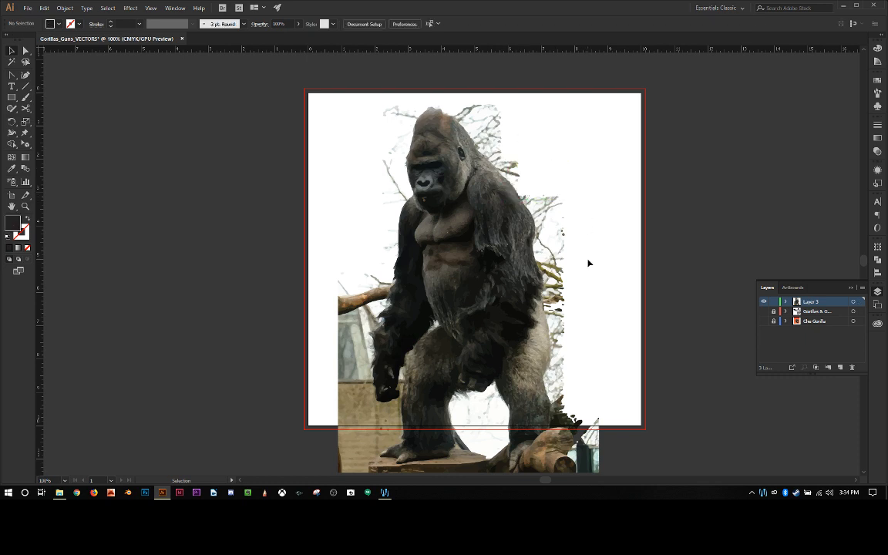
pyautogui.moveTo(363, 100); pyautogui.dragTo(412, 136)
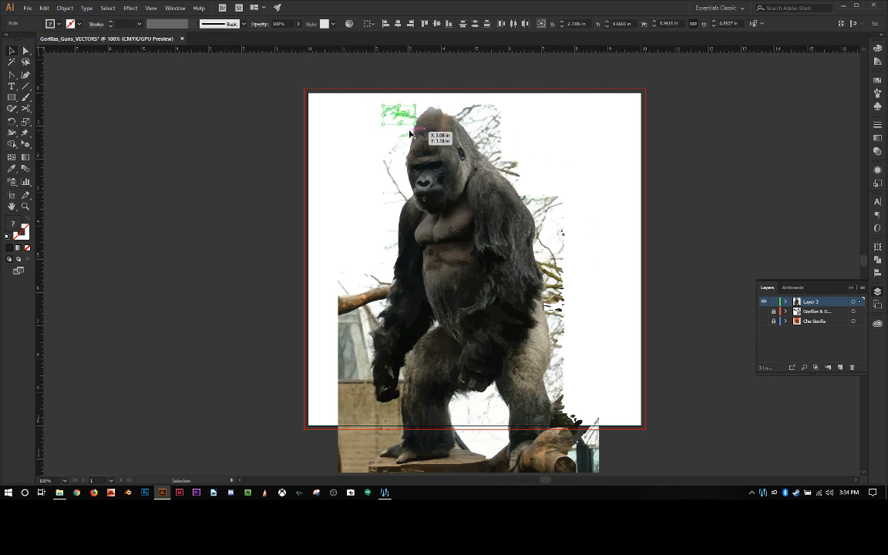
pyautogui.press('Delete')
pyautogui.moveTo(528, 91); pyautogui.dragTo(464, 118)
pyautogui.press('Delete')
pyautogui.press('Delete')
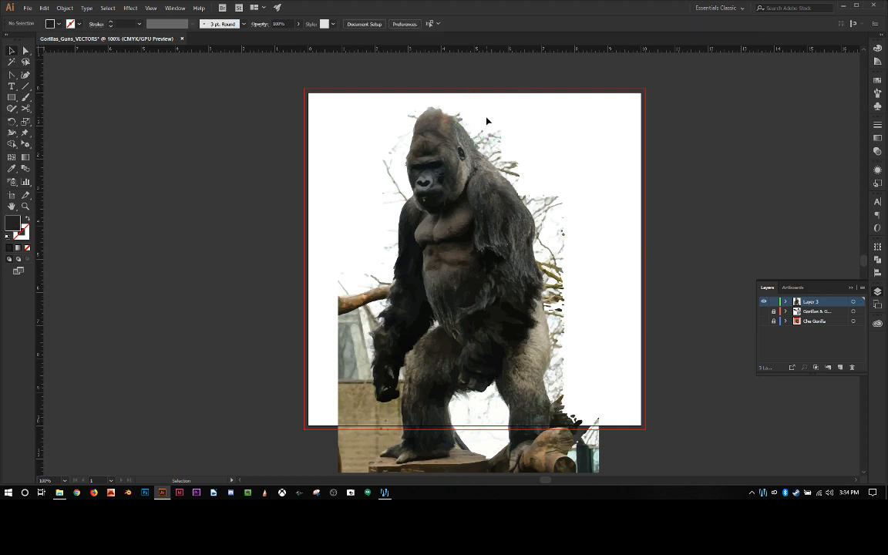
pyautogui.moveTo(373, 117); pyautogui.dragTo(404, 206)
pyautogui.press('Delete')
# Step: Delete the background shapes along the picture's lower left and lower right edges
pyautogui.scroll(-2, 374, 183)
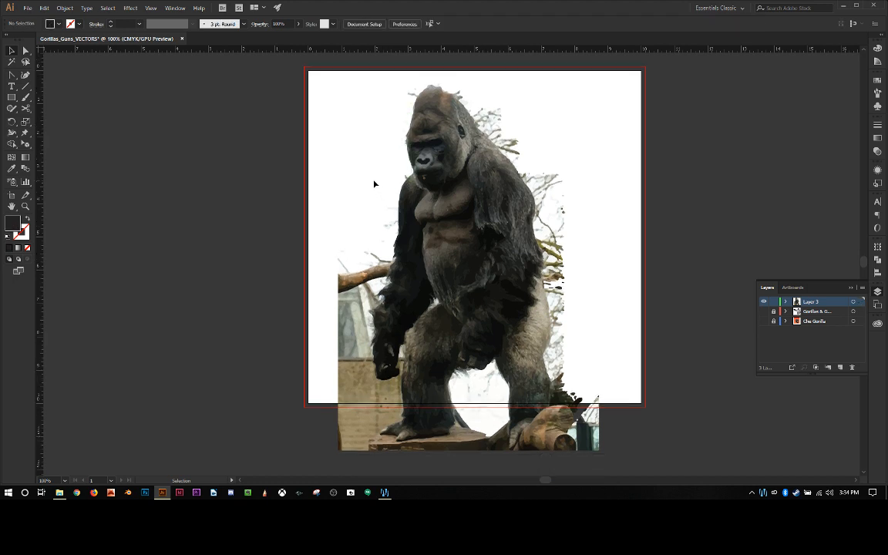
pyautogui.scroll(-3, 375, 183)
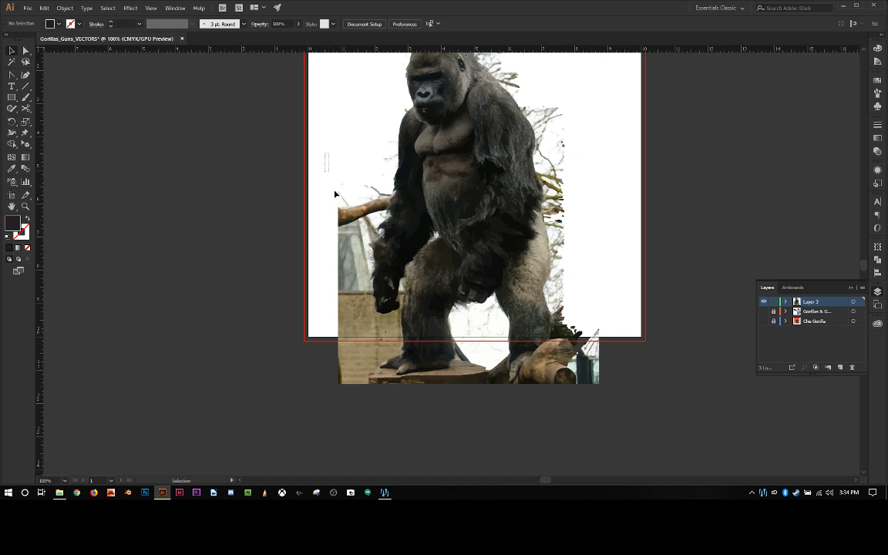
pyautogui.moveTo(324, 152); pyautogui.dragTo(365, 313)
pyautogui.press('Delete')
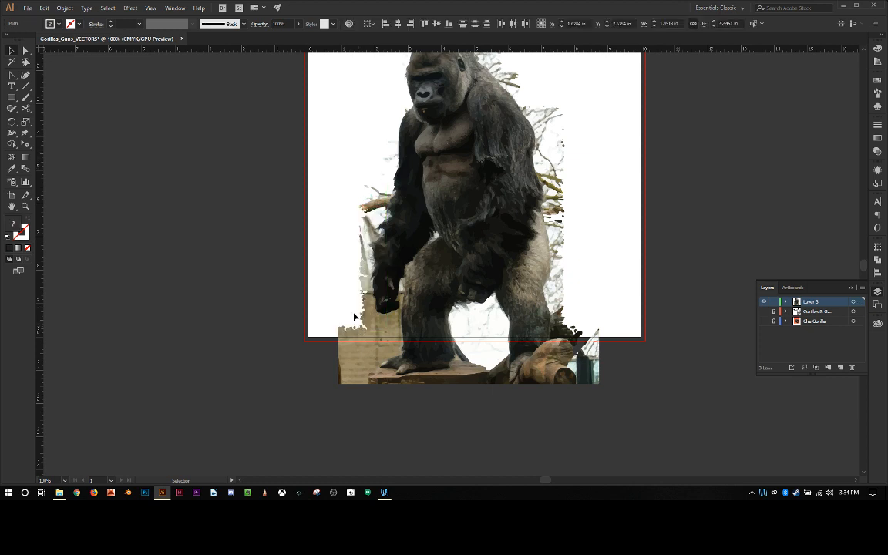
pyautogui.moveTo(347, 168); pyautogui.dragTo(346, 243)
pyautogui.moveTo(334, 301); pyautogui.dragTo(359, 391)
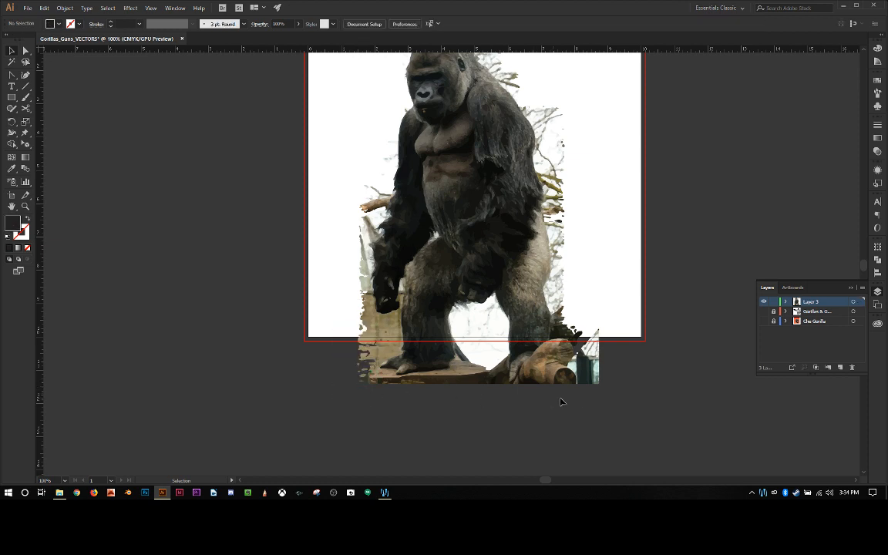
pyautogui.moveTo(624, 408); pyautogui.dragTo(572, 274)
pyautogui.press('Delete')
# Step: Try deleting the whole strip of branch shapes between the gorilla's back and the picture's right edge
pyautogui.scroll(1, 589, 323)
pyautogui.scroll(2, 586, 340)
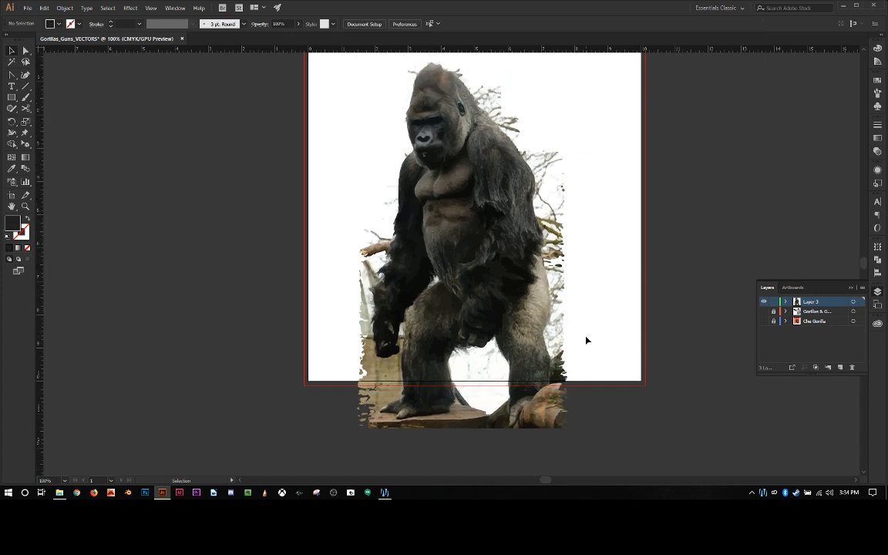
pyautogui.moveTo(584, 326); pyautogui.dragTo(550, 194)
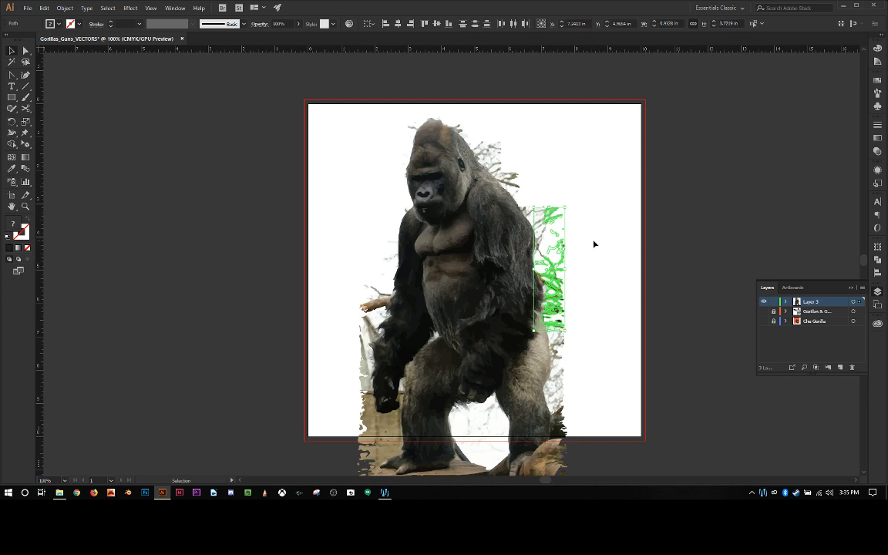
pyautogui.press('Delete')
pyautogui.hotkey('ctrl', 'z')
pyautogui.click(593, 282)
# Step: Delete the outer branch shapes to the right of the gorilla's back and arm
pyautogui.moveTo(583, 164); pyautogui.dragTo(559, 263)
pyautogui.press('Delete')
pyautogui.scroll(-1, 569, 210)
pyautogui.press('Delete')
pyautogui.press('Delete')
pyautogui.press('Delete')
pyautogui.scroll(-1, 583, 267)
pyautogui.press('Delete')
pyautogui.scroll(-1, 603, 255)
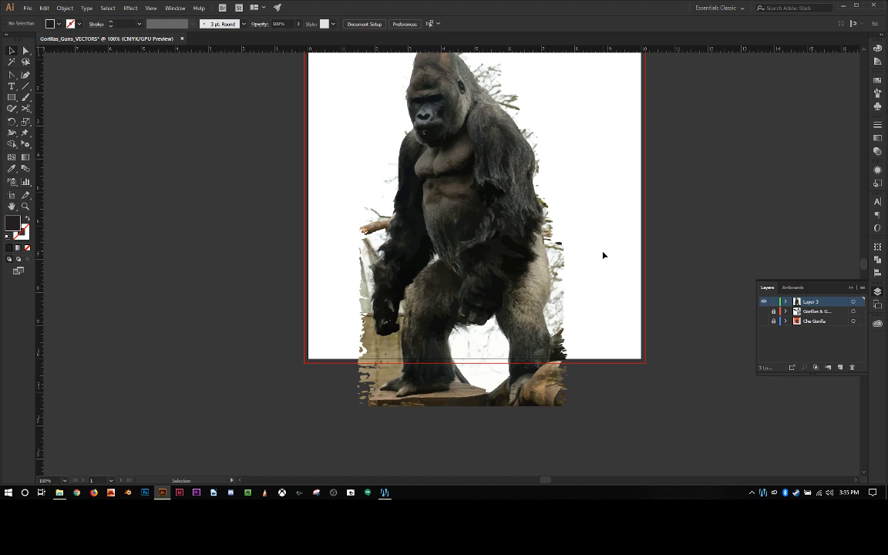
# Step: Scale the whole gorilla trace down to about 5.15 by 8.99 in and center it roughly on the artboard
pyautogui.scroll(-1, 591, 268)
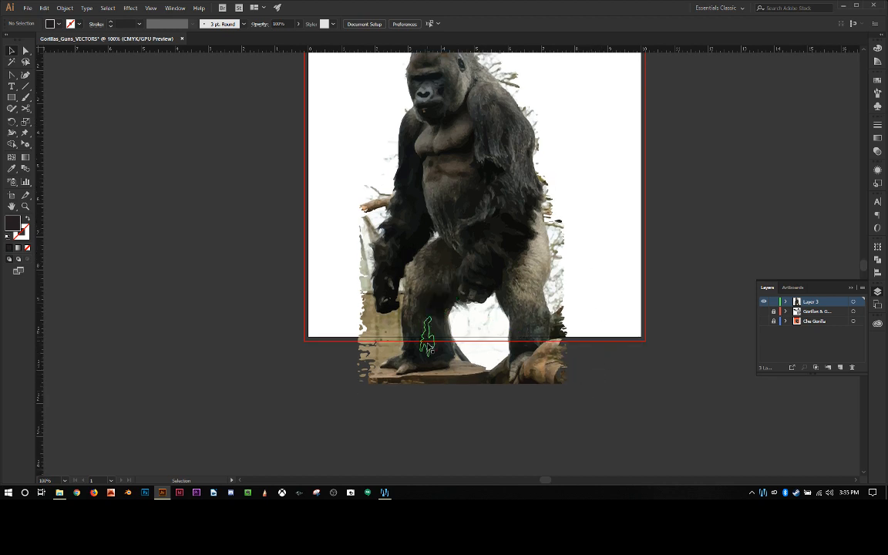
pyautogui.scroll(4, 254, 147)
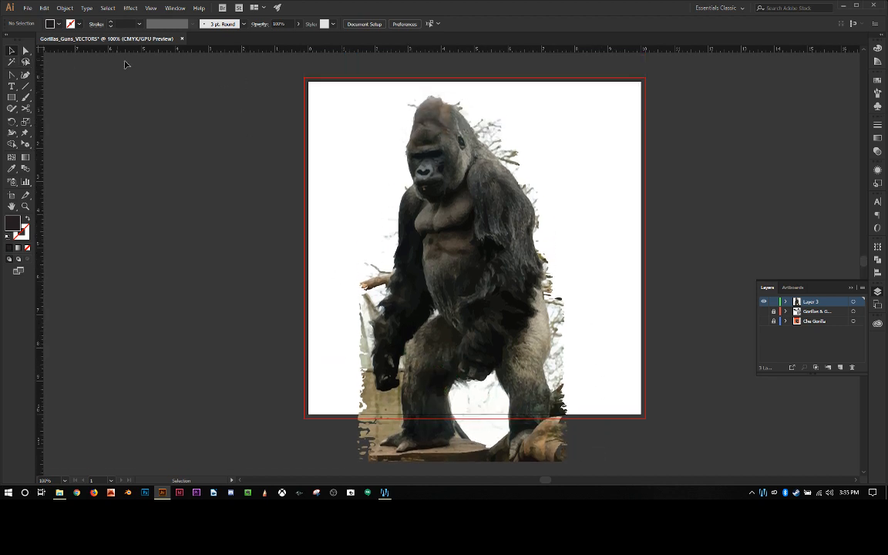
pyautogui.moveTo(149, 73)
pyautogui.mouseDown()
pyautogui.moveTo(561, 416)
pyautogui.moveTo(619, 478)
pyautogui.moveTo(617, 418)
pyautogui.mouseUp()
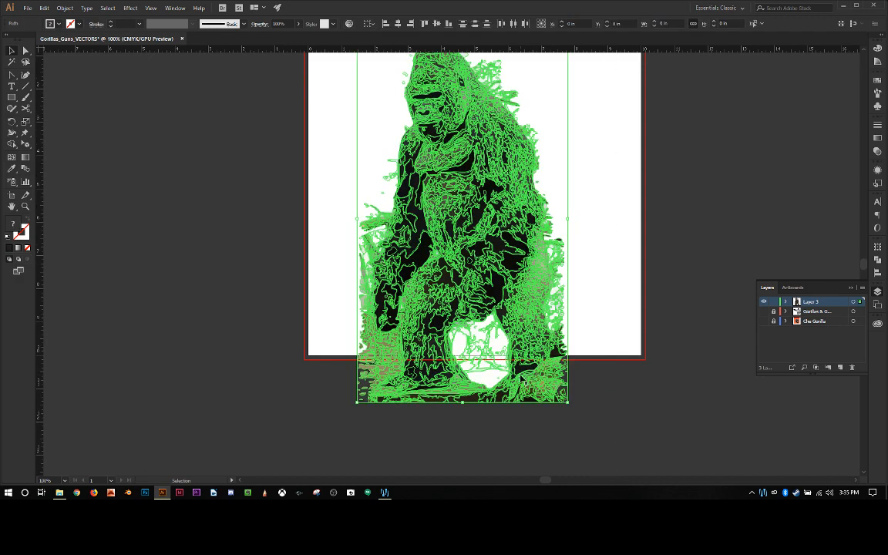
pyautogui.moveTo(527, 361); pyautogui.dragTo(531, 285)
pyautogui.scroll(4, 530, 284)
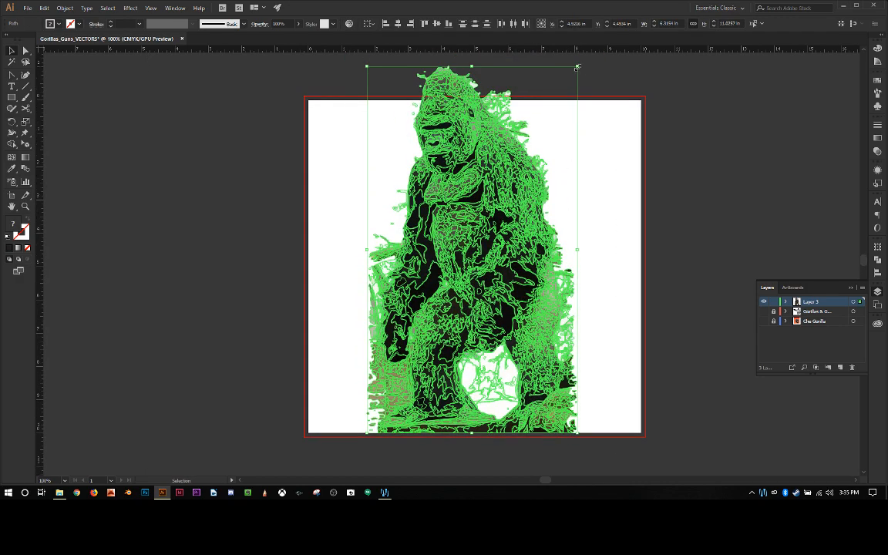
pyautogui.moveTo(577, 67); pyautogui.dragTo(554, 139)
pyautogui.moveTo(496, 187); pyautogui.dragTo(496, 212)
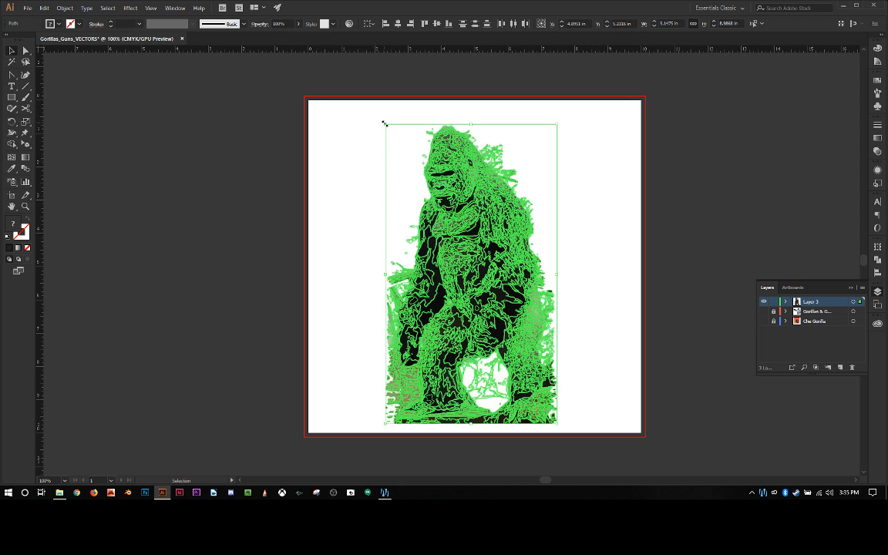
pyautogui.click(354, 150)
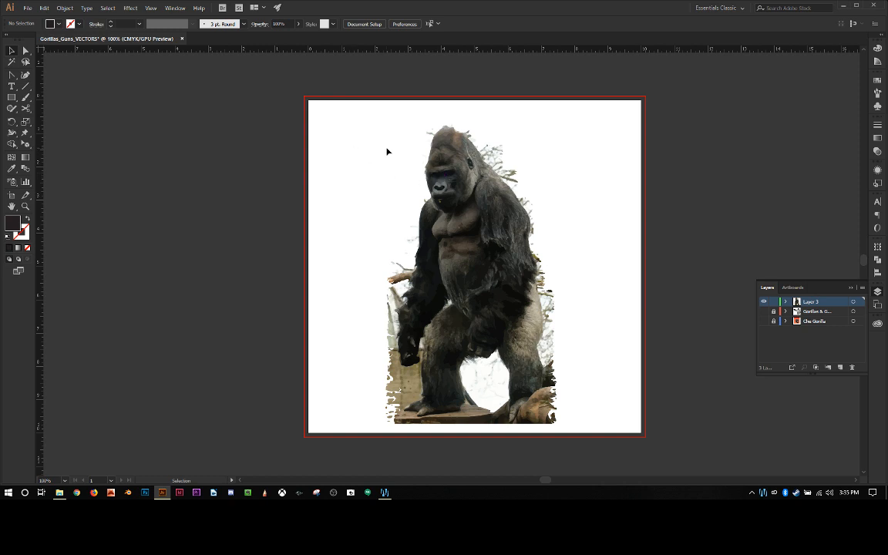
# Step: Inspect the leftover background shapes around the gorilla's head, arms and legs up close
pyautogui.moveTo(368, 116)
pyautogui.mouseDown()
pyautogui.moveTo(515, 293)
pyautogui.moveTo(577, 447)
pyautogui.moveTo(577, 421)
pyautogui.mouseUp()
pyautogui.press('Delete')
pyautogui.hotkey('ctrl', '=')
pyautogui.hotkey('ctrl', '=')
pyautogui.hotkey('ctrl', '=')
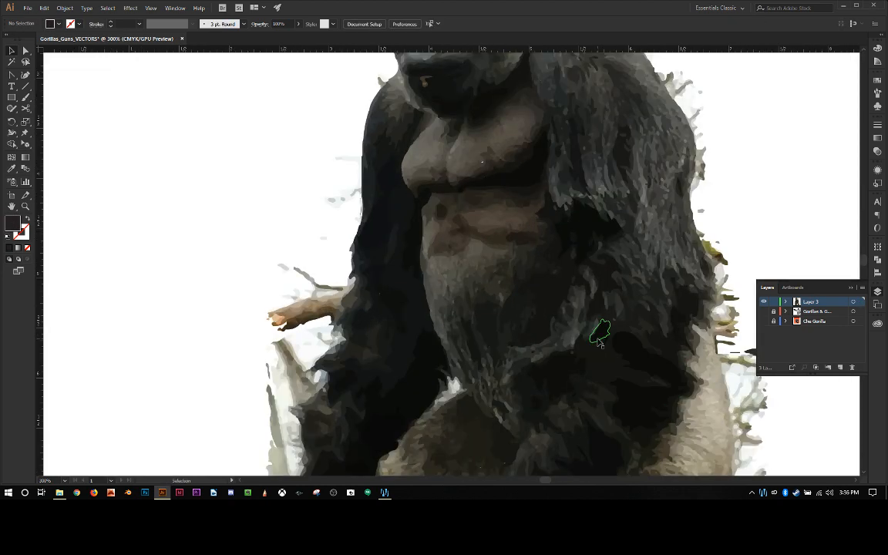
pyautogui.scroll(3, 442, 233)
pyautogui.scroll(10, 284, 206)
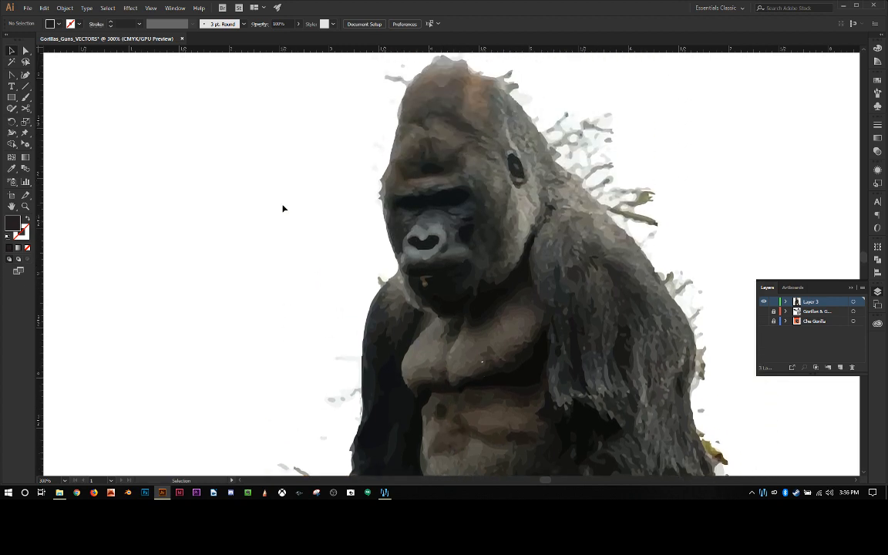
pyautogui.scroll(-20, 283, 209)
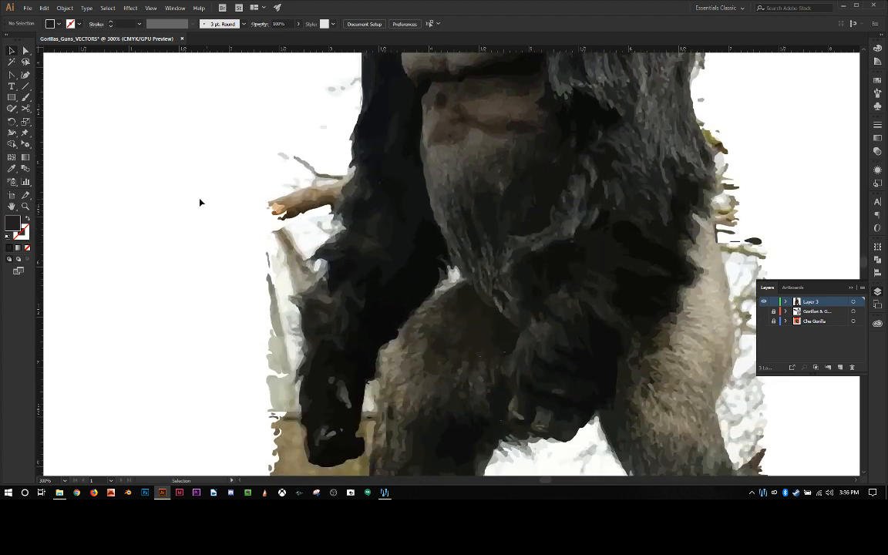
pyautogui.scroll(-4, 213, 213)
pyautogui.scroll(12, 213, 213)
pyautogui.scroll(12, 212, 213)
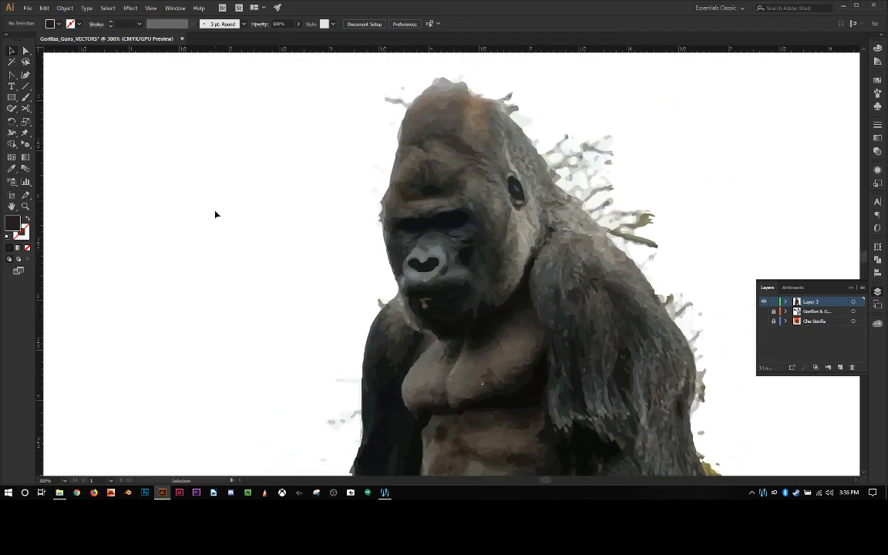
pyautogui.hotkey('ctrl', '-')
pyautogui.hotkey('ctrl', '-')
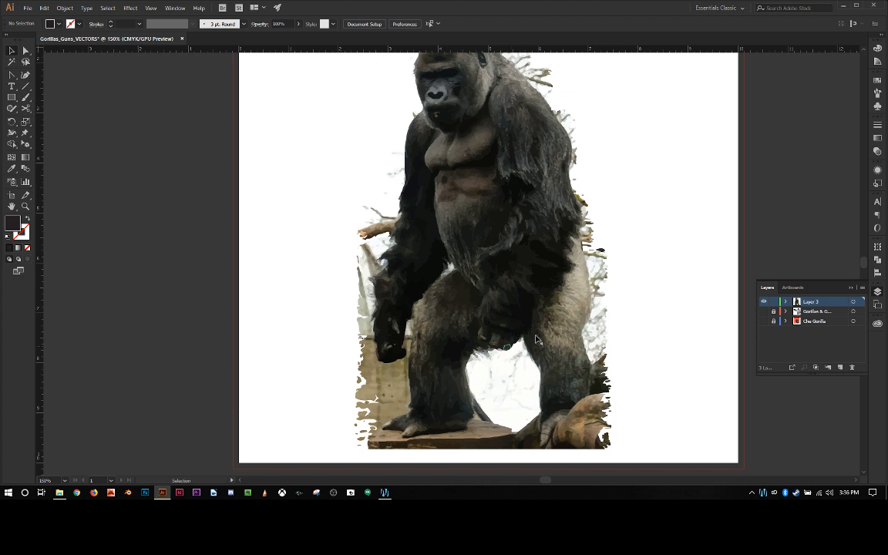
# Step: Lasso and delete the leftover branch shapes along the gorilla's back, from behind the head down to the rear thigh
pyautogui.scroll(1, 595, 229)
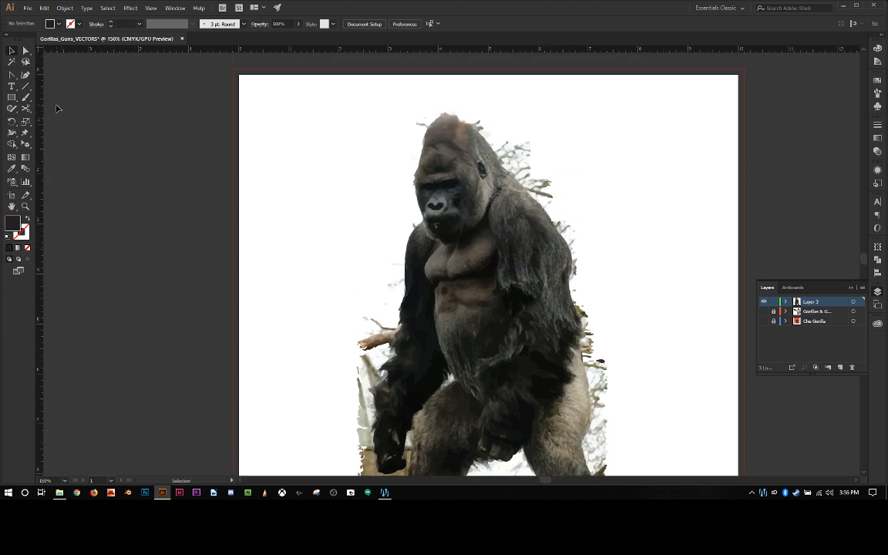
pyautogui.click(26, 62)
pyautogui.moveTo(462, 104)
pyautogui.mouseDown()
pyautogui.moveTo(575, 250)
pyautogui.moveTo(576, 303)
pyautogui.moveTo(593, 330)
pyautogui.moveTo(586, 362)
pyautogui.moveTo(598, 387)
pyautogui.moveTo(593, 463)
pyautogui.moveTo(611, 466)
pyautogui.moveTo(624, 457)
pyautogui.moveTo(630, 428)
pyautogui.moveTo(643, 297)
pyautogui.moveTo(621, 156)
pyautogui.moveTo(551, 91)
pyautogui.moveTo(490, 90)
pyautogui.mouseUp()
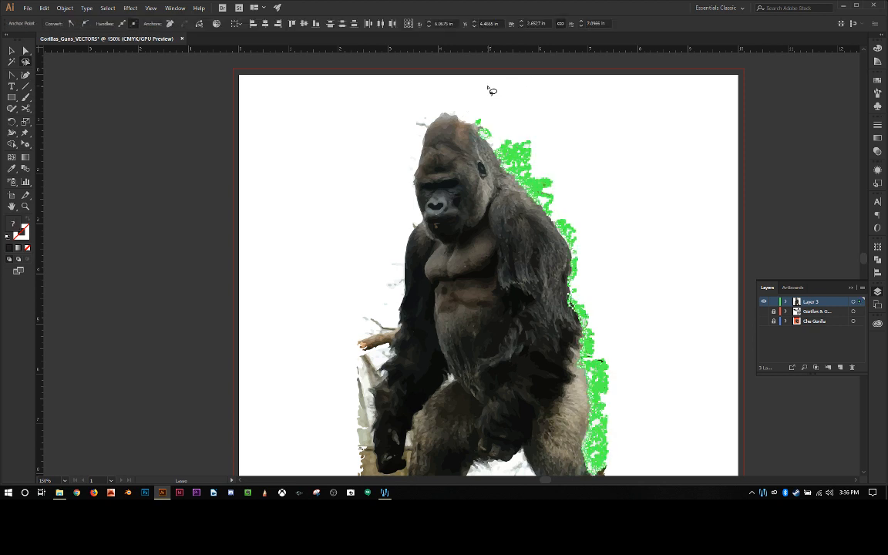
pyautogui.press('Delete')
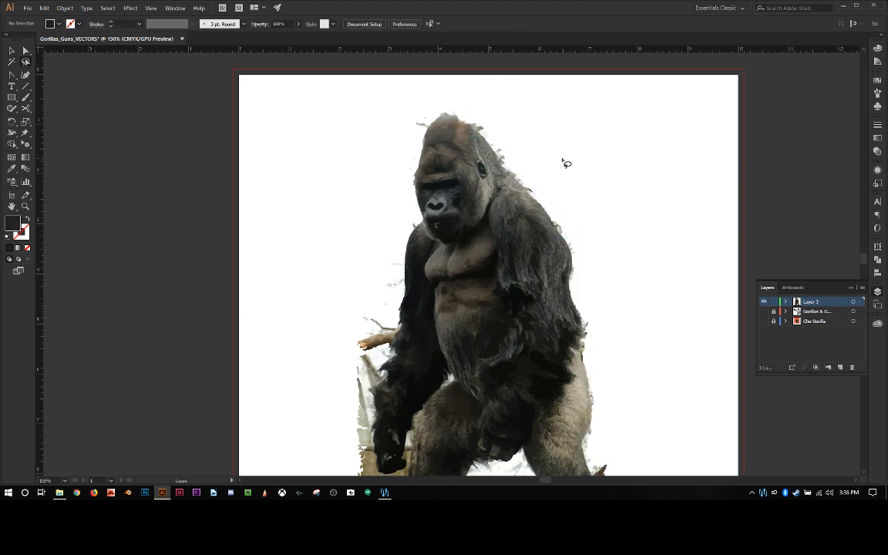
# Step: Lasso and delete the small stray shapes beside the top of the gorilla's head, on the face side
pyautogui.moveTo(394, 100)
pyautogui.mouseDown()
pyautogui.moveTo(424, 120)
pyautogui.moveTo(426, 104)
pyautogui.moveTo(406, 118)
pyautogui.moveTo(403, 135)
pyautogui.moveTo(422, 143)
pyautogui.moveTo(444, 103)
pyautogui.moveTo(393, 97)
pyautogui.mouseUp()
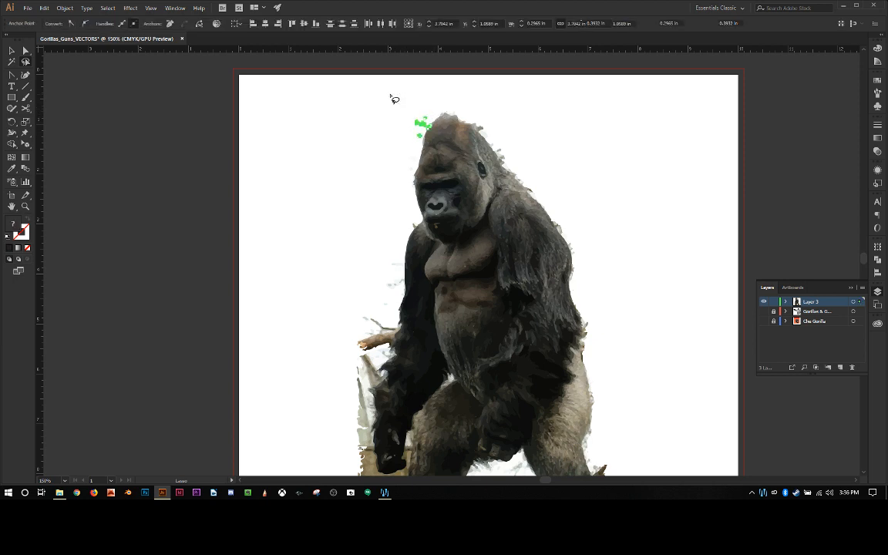
pyautogui.press('Delete')
pyautogui.click(377, 113)
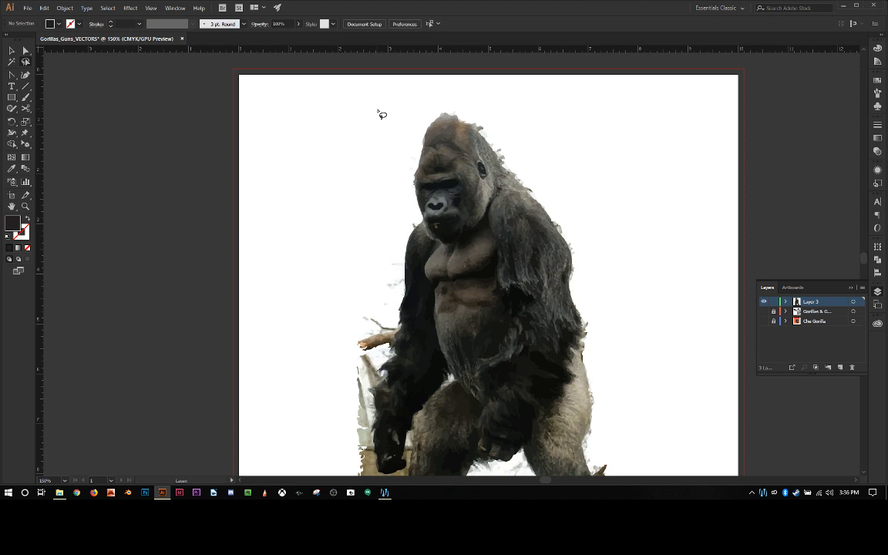
# Step: Lasso and delete the pale background shapes in the gap between the gorilla's legs
pyautogui.scroll(-4, 366, 138)
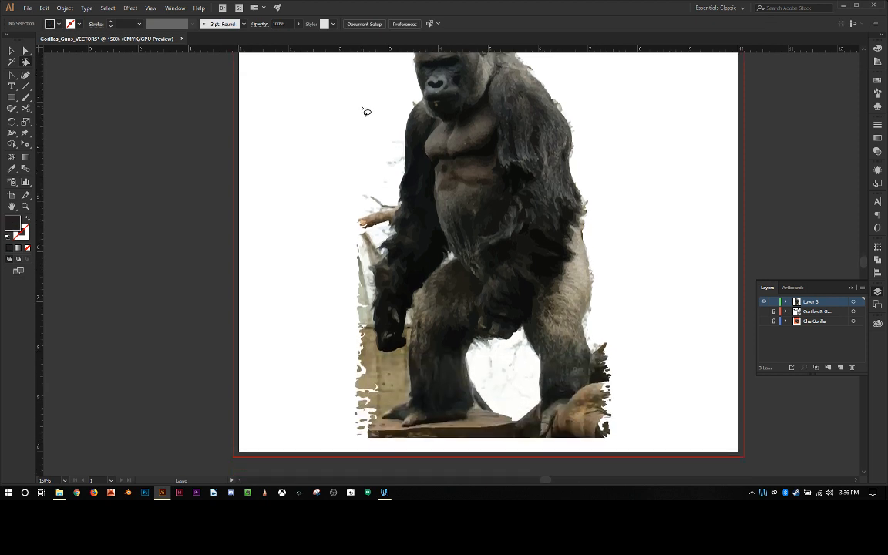
pyautogui.scroll(1, 351, 131)
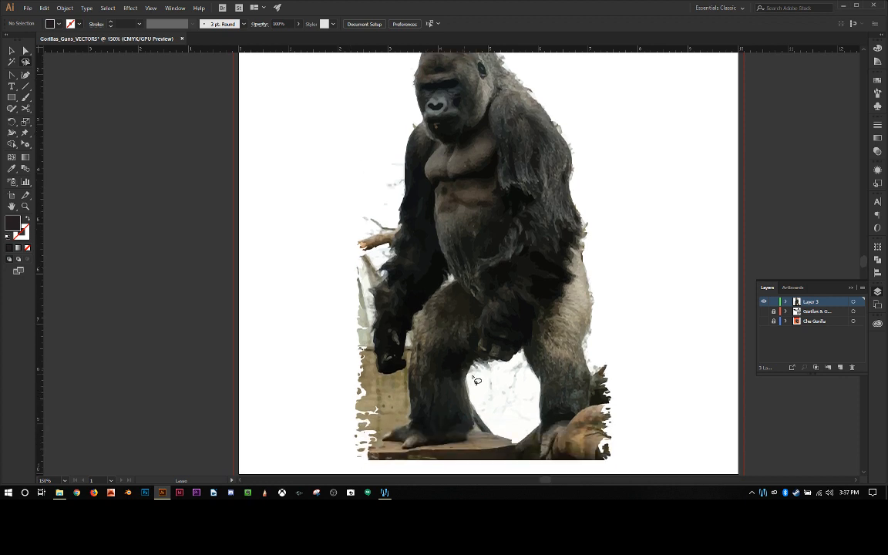
pyautogui.moveTo(513, 437)
pyautogui.mouseDown()
pyautogui.moveTo(476, 388)
pyautogui.moveTo(482, 369)
pyautogui.moveTo(501, 360)
pyautogui.moveTo(530, 374)
pyautogui.moveTo(535, 410)
pyautogui.moveTo(530, 434)
pyautogui.moveTo(524, 430)
pyautogui.mouseUp()
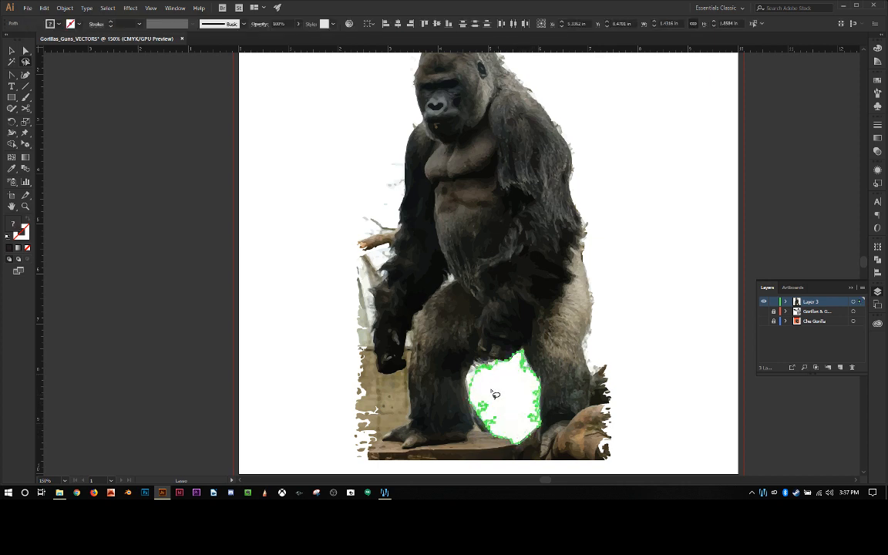
pyautogui.press('Delete')
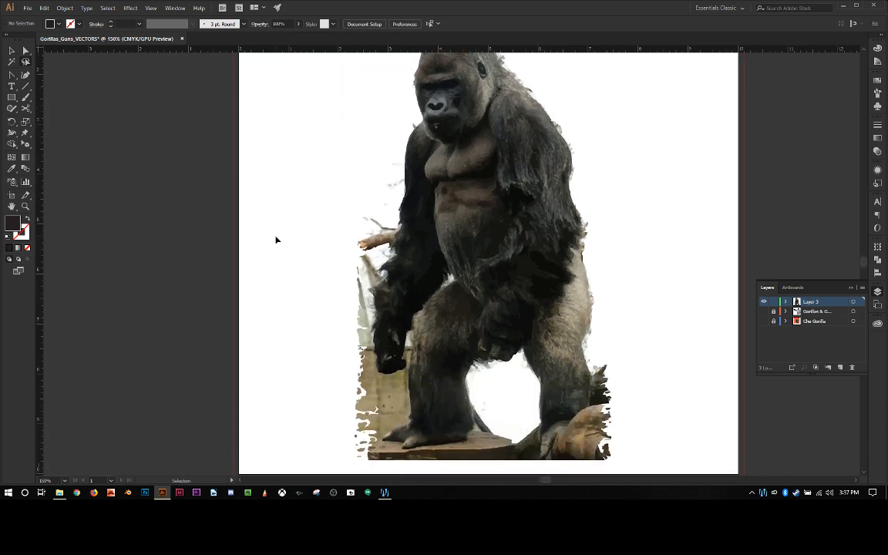
# Step: Inspect the traced color shapes of the gorilla's face up close around the eyes and nose
pyautogui.hotkey('ctrl', '-')
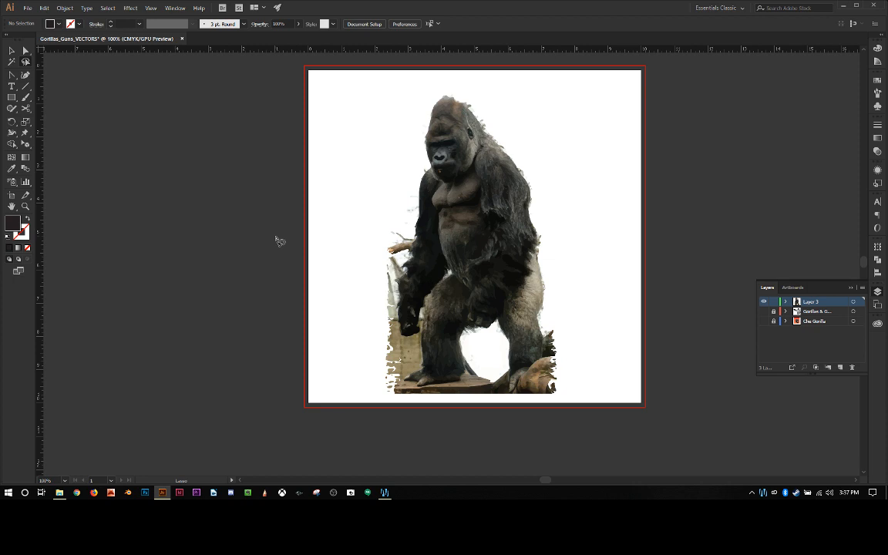
pyautogui.click(26, 206)
pyautogui.click(450, 163)
pyautogui.click(449, 163)
pyautogui.click(424, 217)
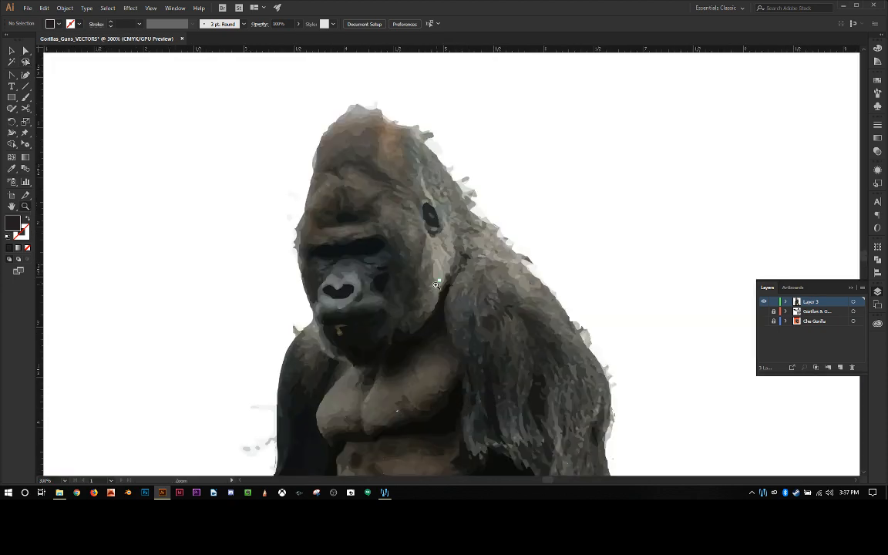
pyautogui.click(392, 255)
pyautogui.click(414, 241)
pyautogui.click(432, 223)
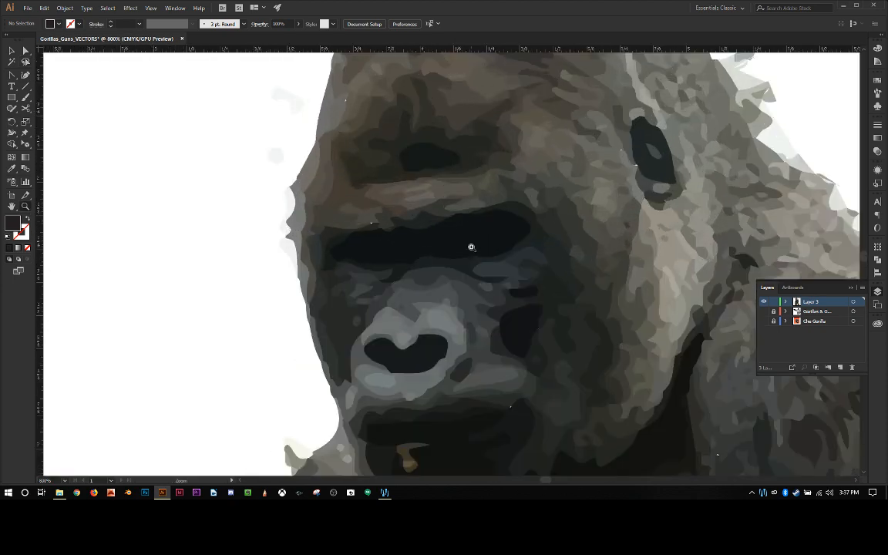
pyautogui.click(420, 268)
pyautogui.scroll(-3, 347, 268)
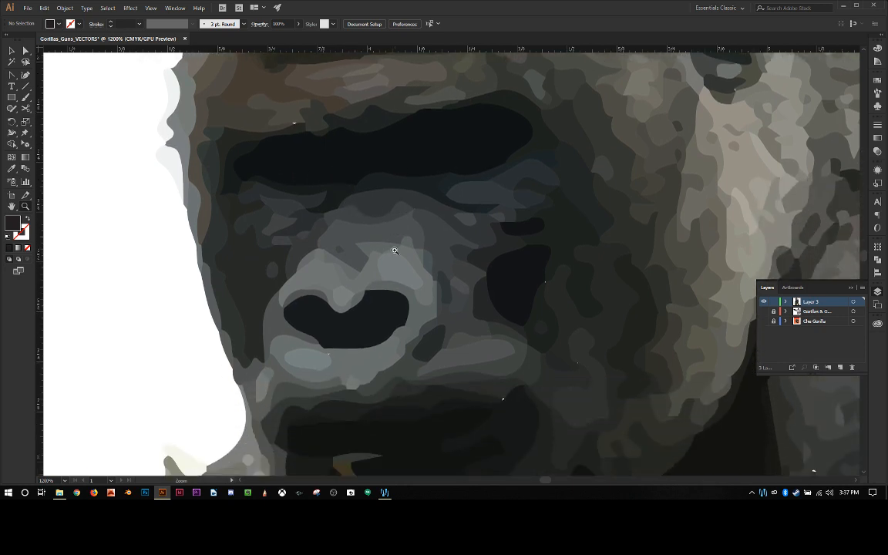
# Step: Examine the whole gorilla trace from head to feet, comparing its appearance at overview and closer magnifications
pyautogui.scroll(-8, 395, 251)
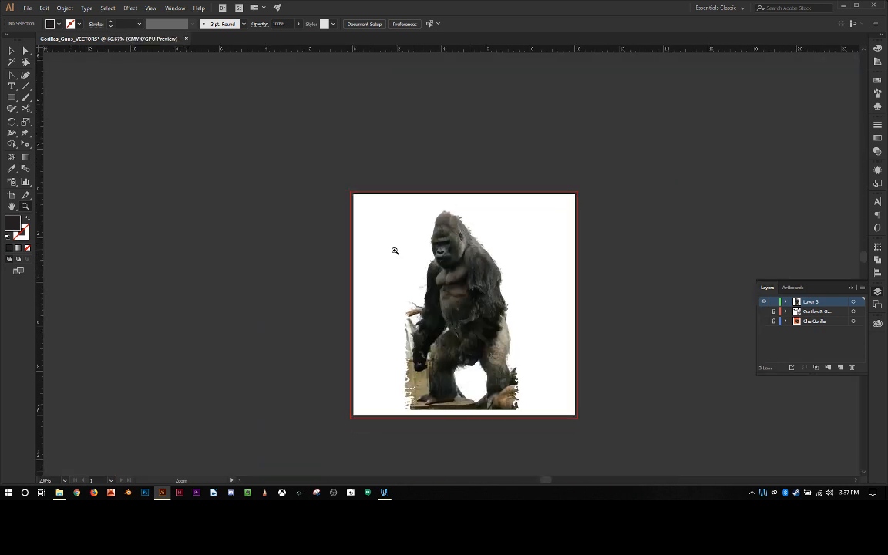
pyautogui.scroll(1, 401, 234)
pyautogui.scroll(-2, 432, 251)
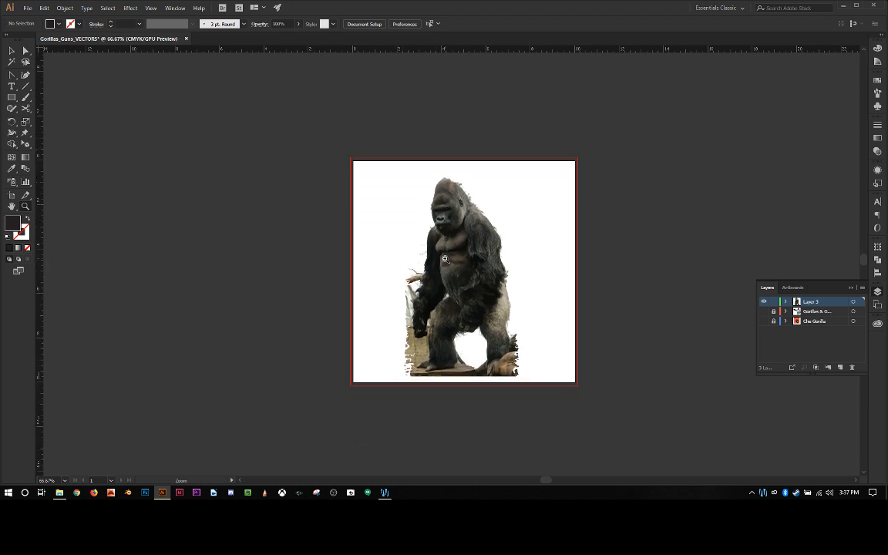
pyautogui.scroll(2, 445, 259)
pyautogui.scroll(-1, 445, 259)
pyautogui.scroll(1, 445, 259)
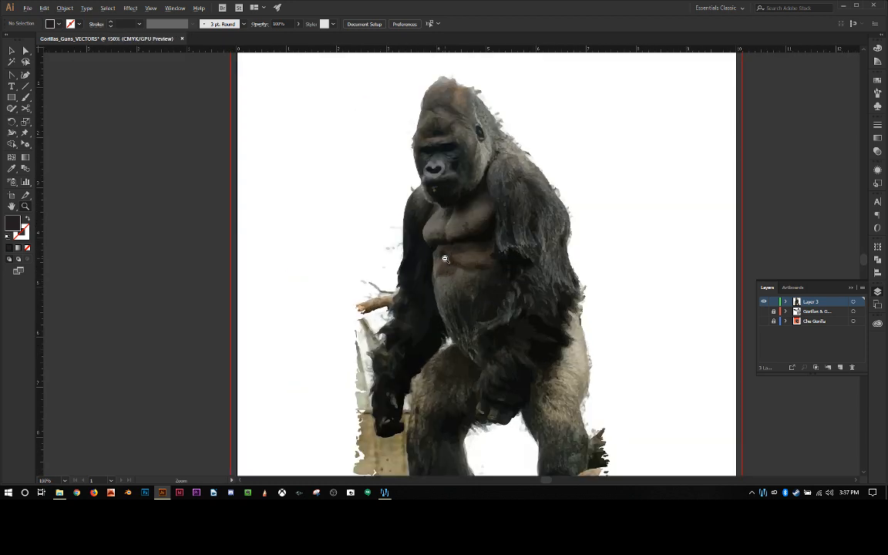
pyautogui.scroll(-1, 445, 259)
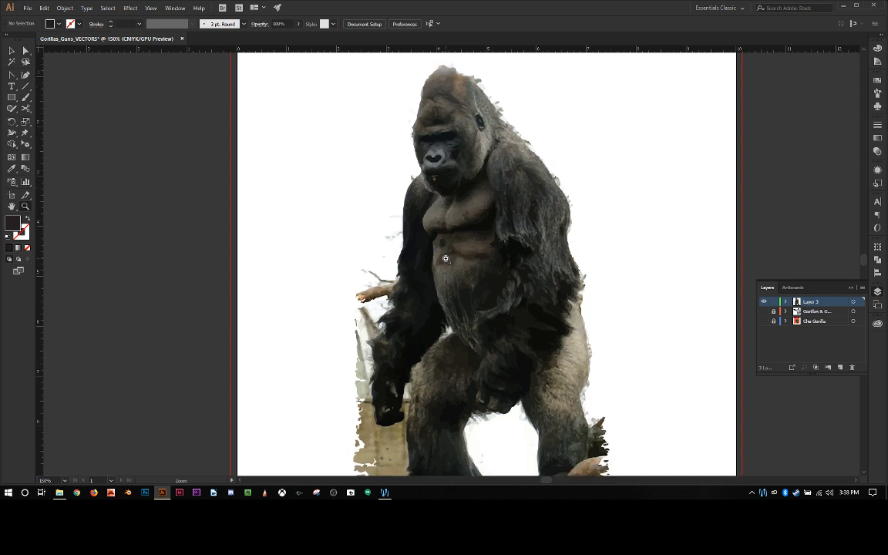
pyautogui.scroll(-2, 444, 259)
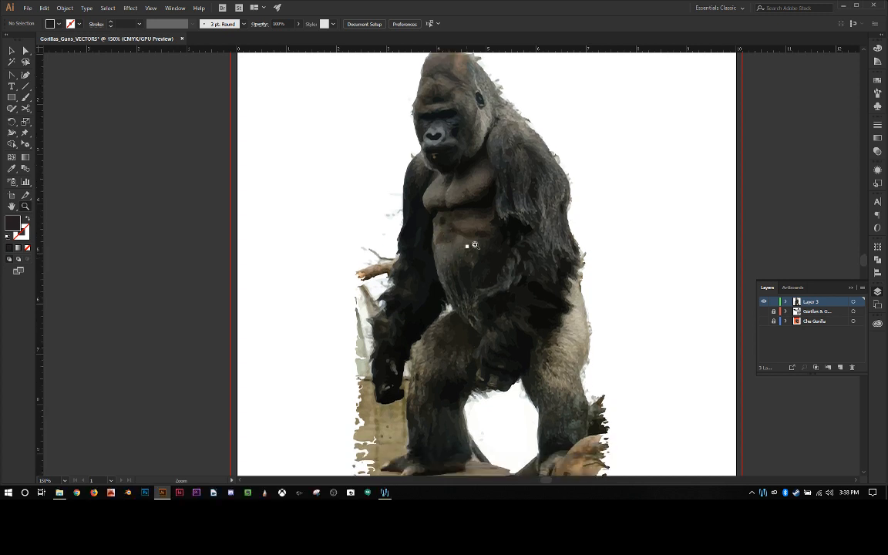
pyautogui.scroll(-8, 526, 233)
pyautogui.scroll(8, 526, 233)
pyautogui.scroll(1, 525, 233)
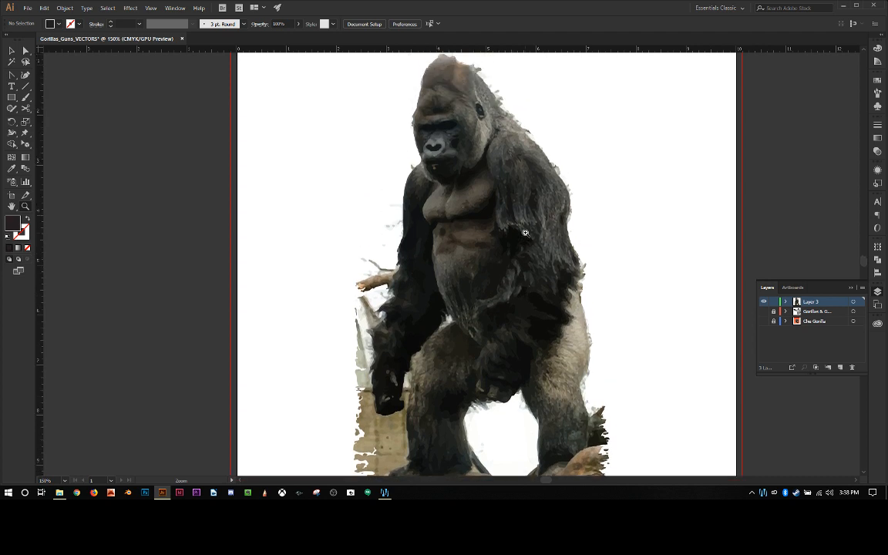
pyautogui.scroll(-2, 526, 233)
pyautogui.scroll(2, 520, 232)
pyautogui.scroll(5, 515, 220)
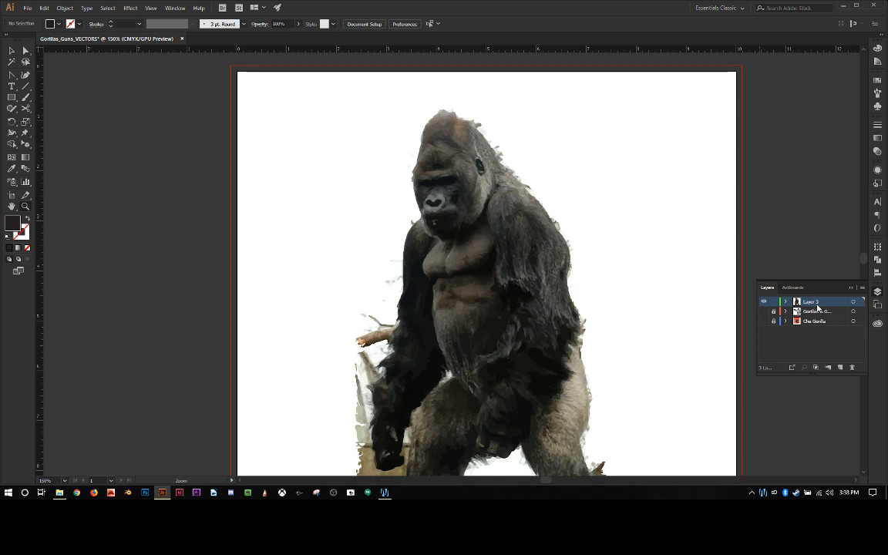
# Step: Delete Layer 3 and display only the line-art layer of the gorilla holding the gun, unlocked, with Che Gorilla hidden and locked
pyautogui.moveTo(815, 304); pyautogui.dragTo(853, 368)
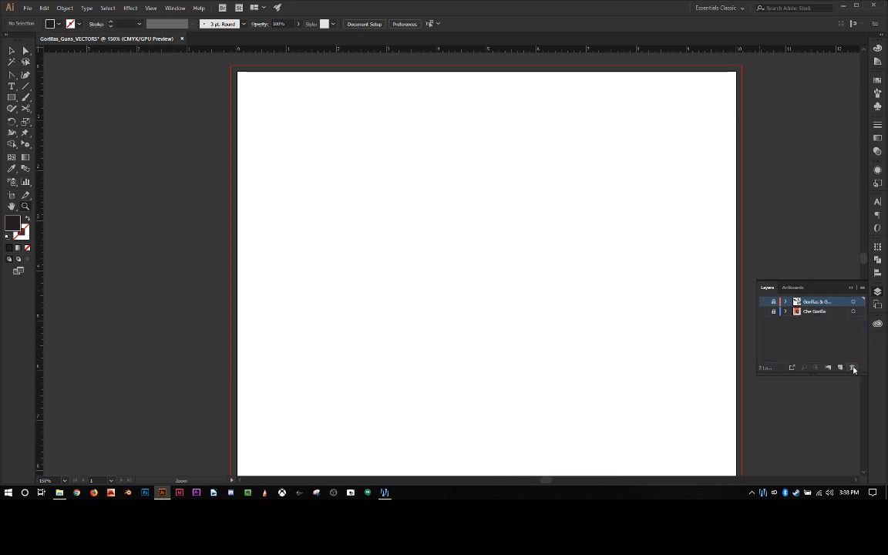
pyautogui.click(765, 302)
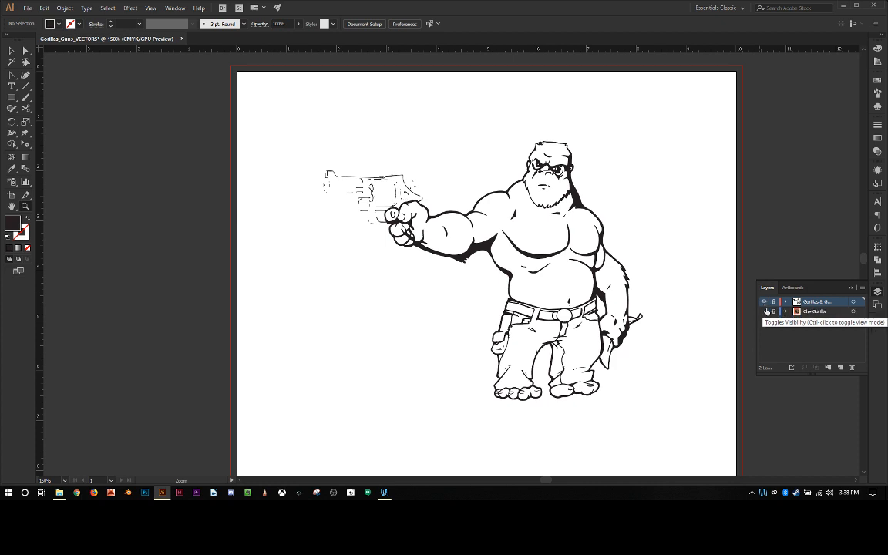
pyautogui.click(765, 311)
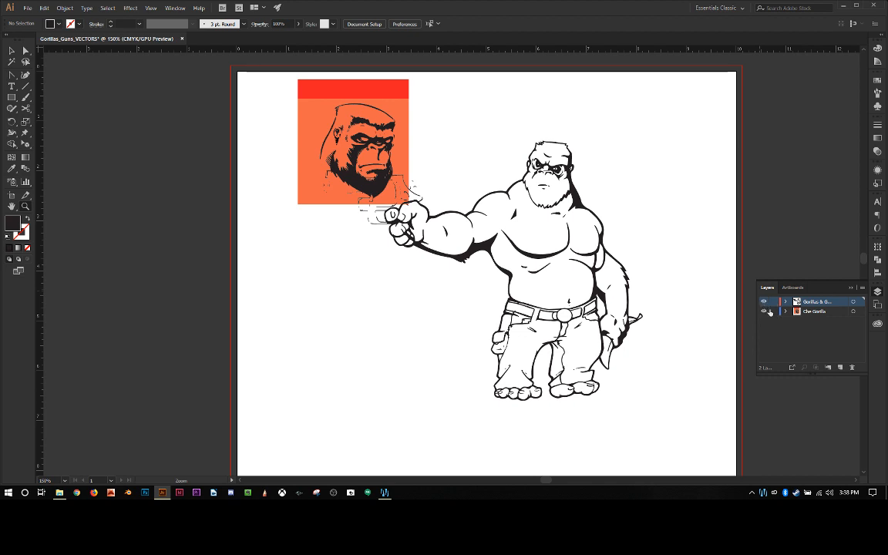
pyautogui.click(765, 311)
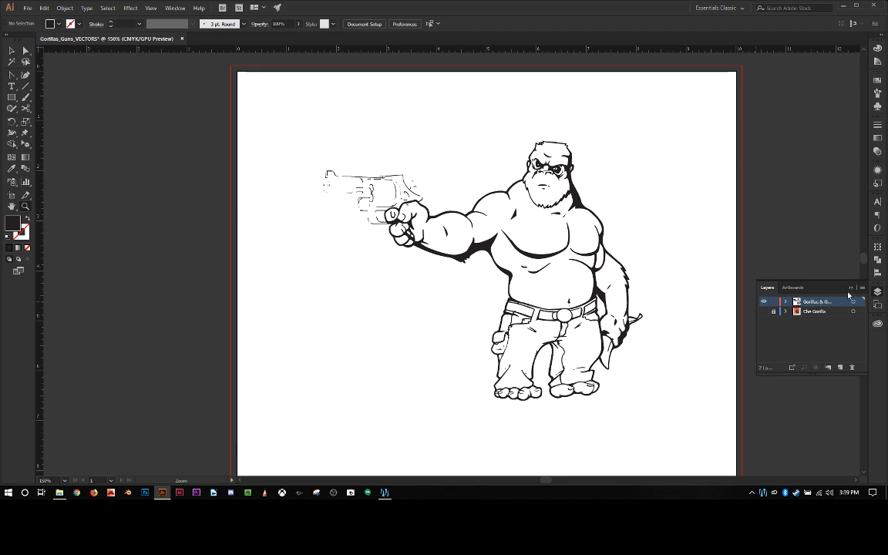
pyautogui.press('v')
# Step: Minimize the artwork window, switch to OBS Studio and stop the live stream
pyautogui.click(845, 9)
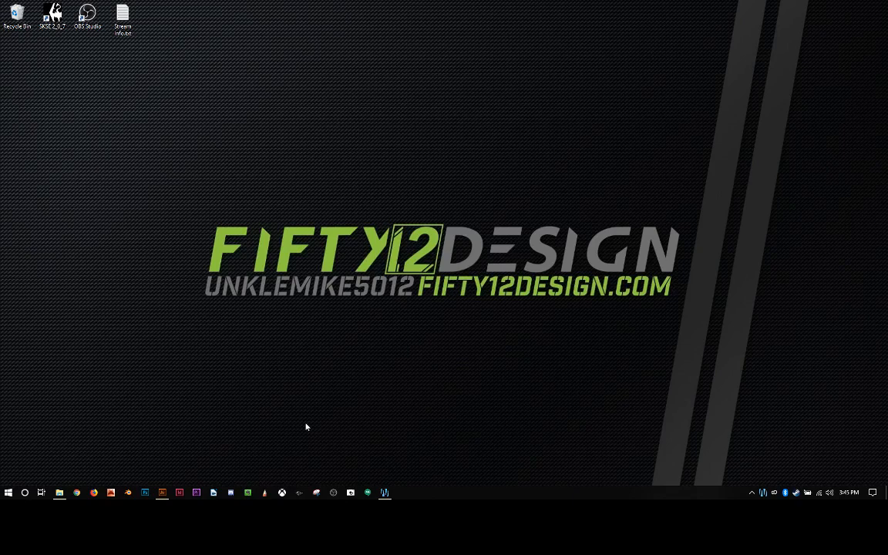
pyautogui.click(752, 494)
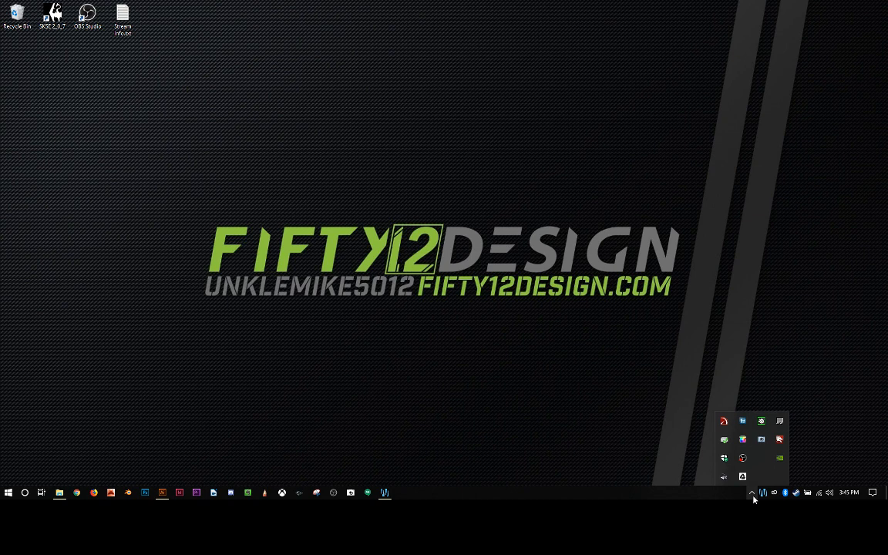
pyautogui.click(743, 459)
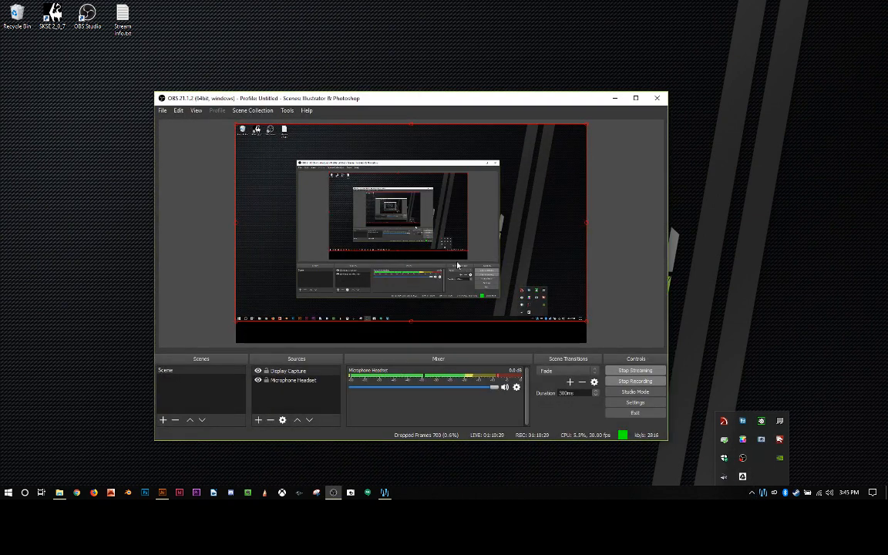
pyautogui.click(516, 327)
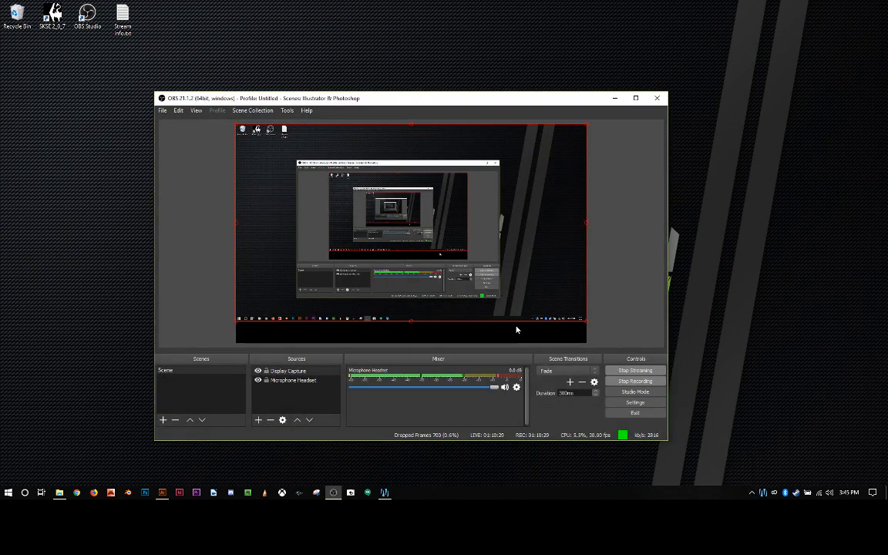
pyautogui.click(630, 372)
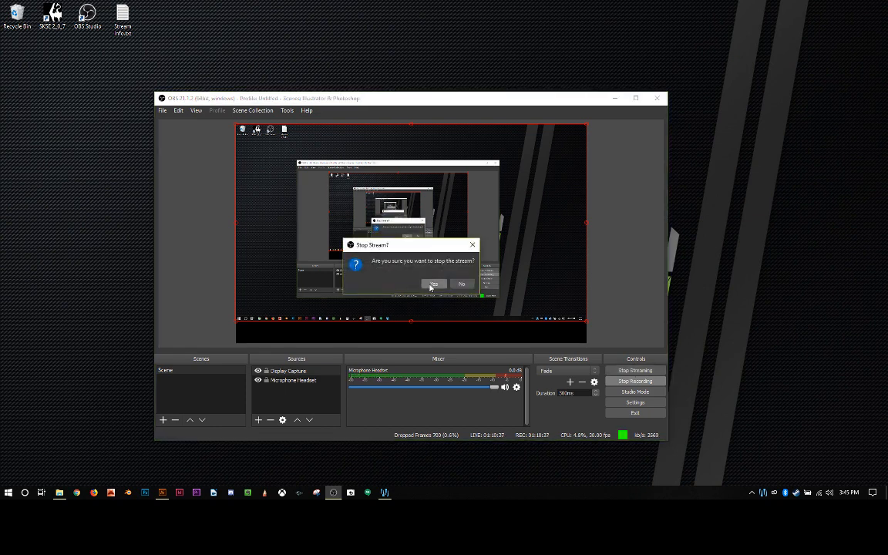